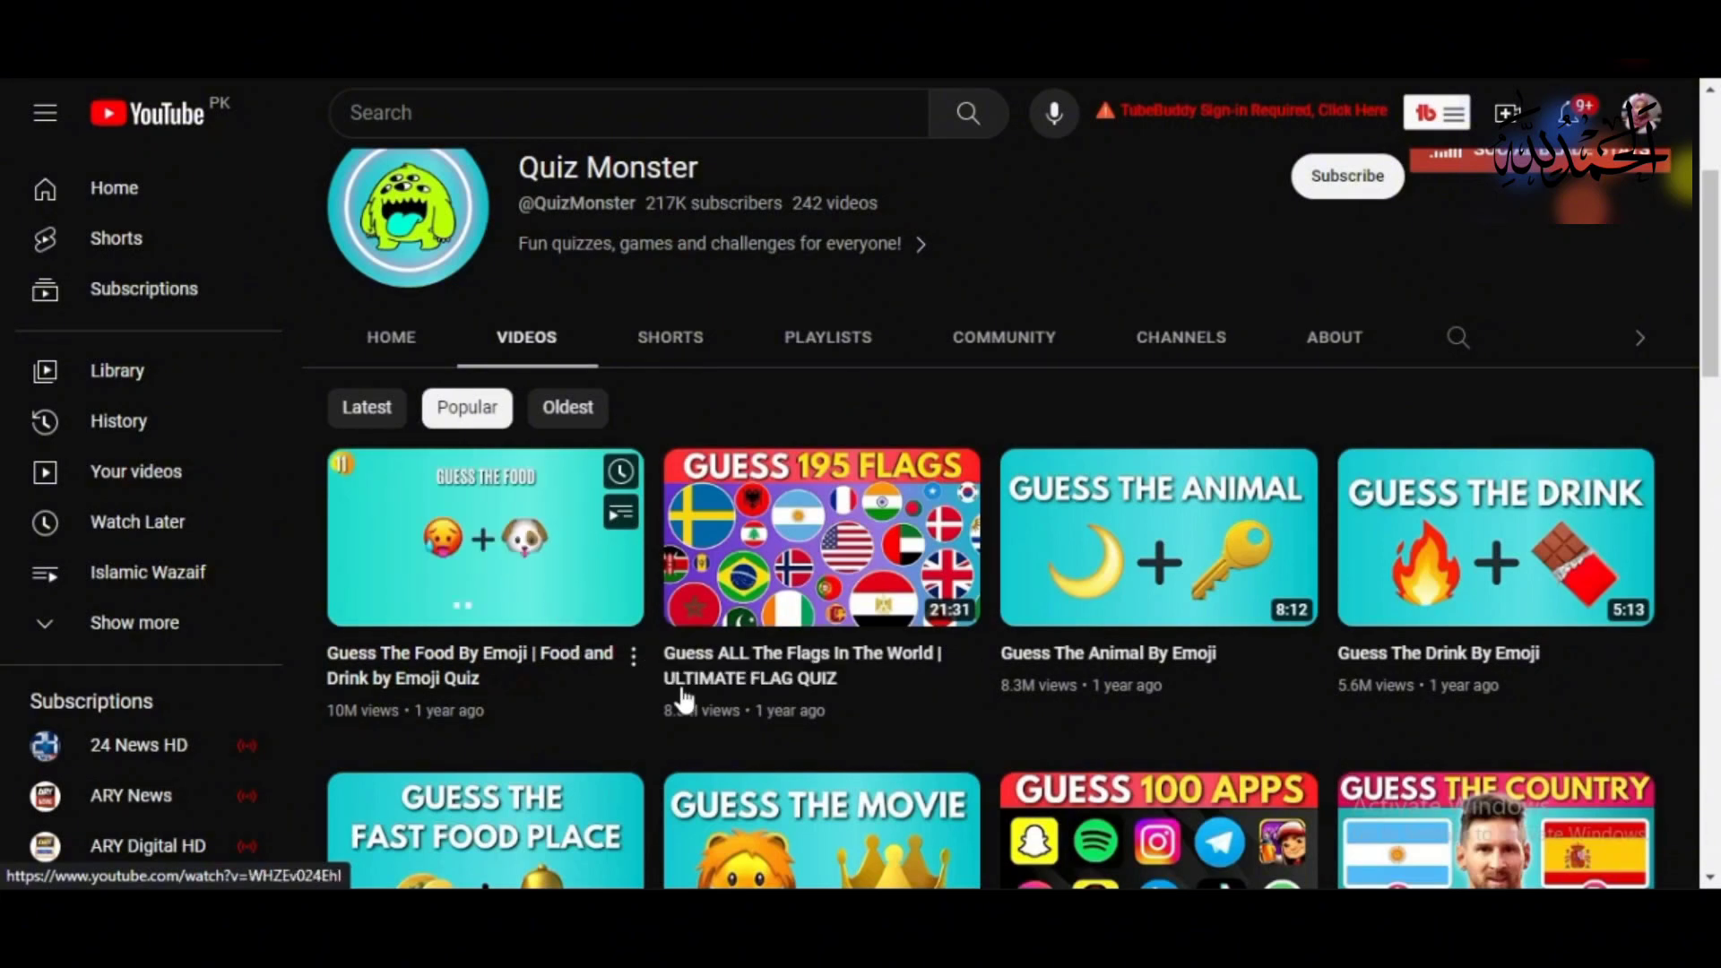
Step: Examine the Quiz Monster channel's most popular videos, comparing the views and ages of the food, flags, animal and drink quizzes
mouse_move(692, 717)
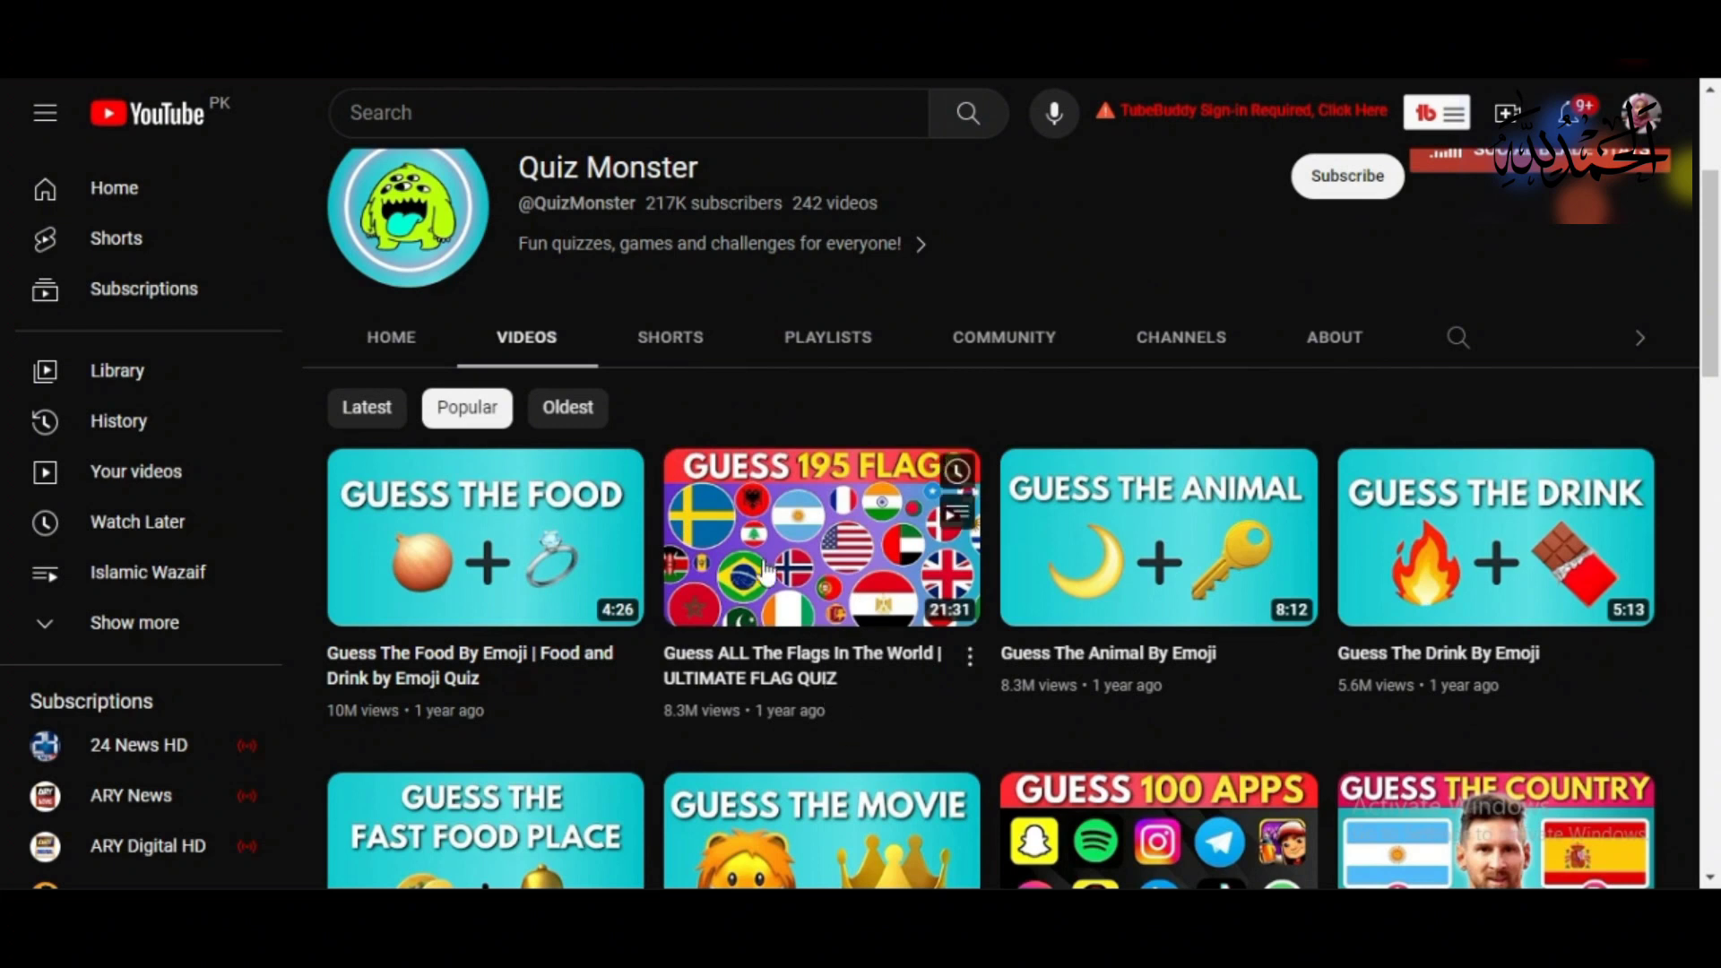
mouse_move(488, 587)
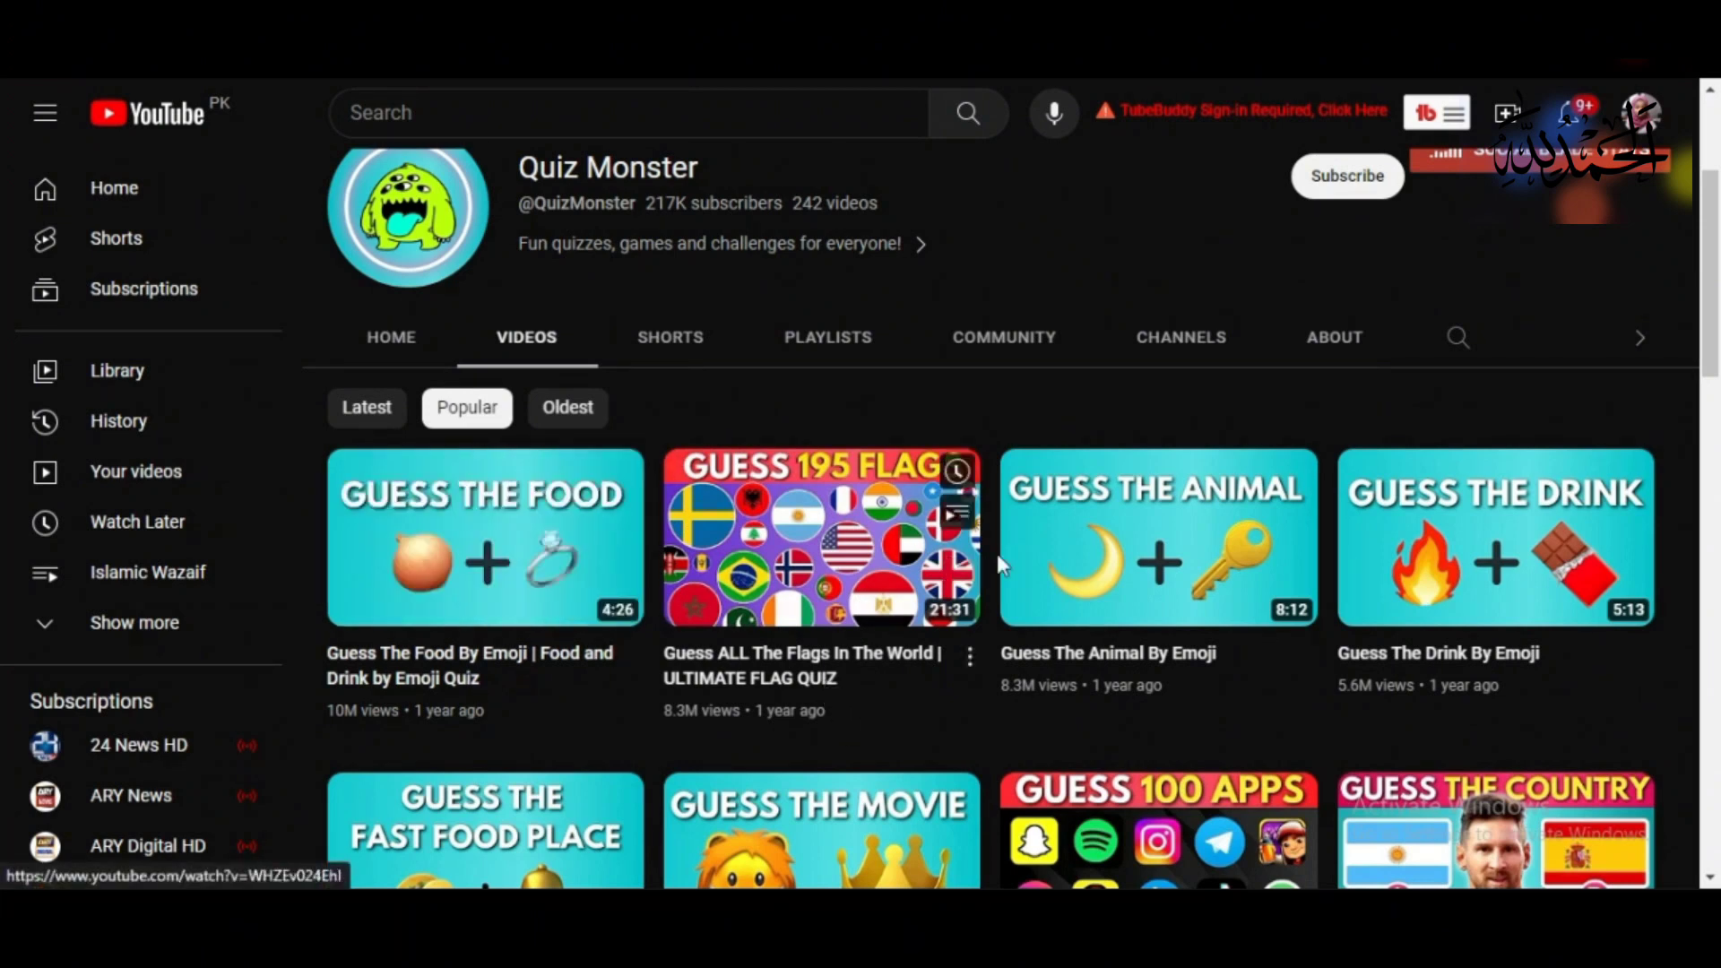
mouse_move(1478, 589)
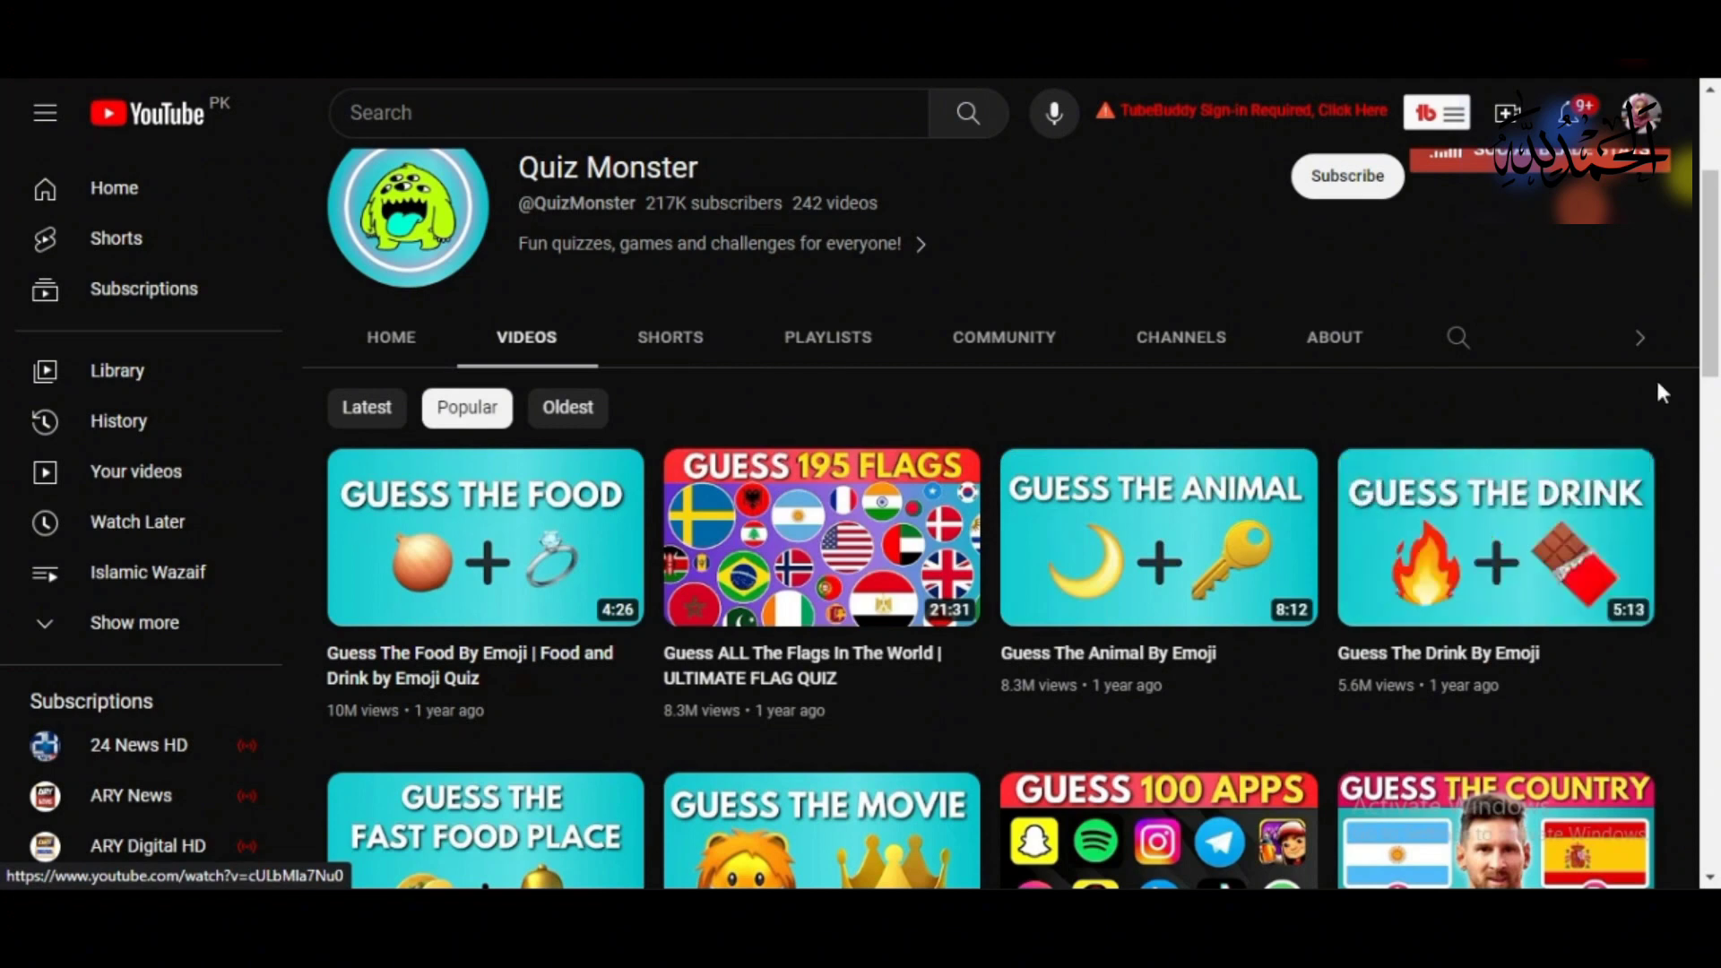
scroll(4, 358, "down", 2)
scroll(3, 358, "down", 2)
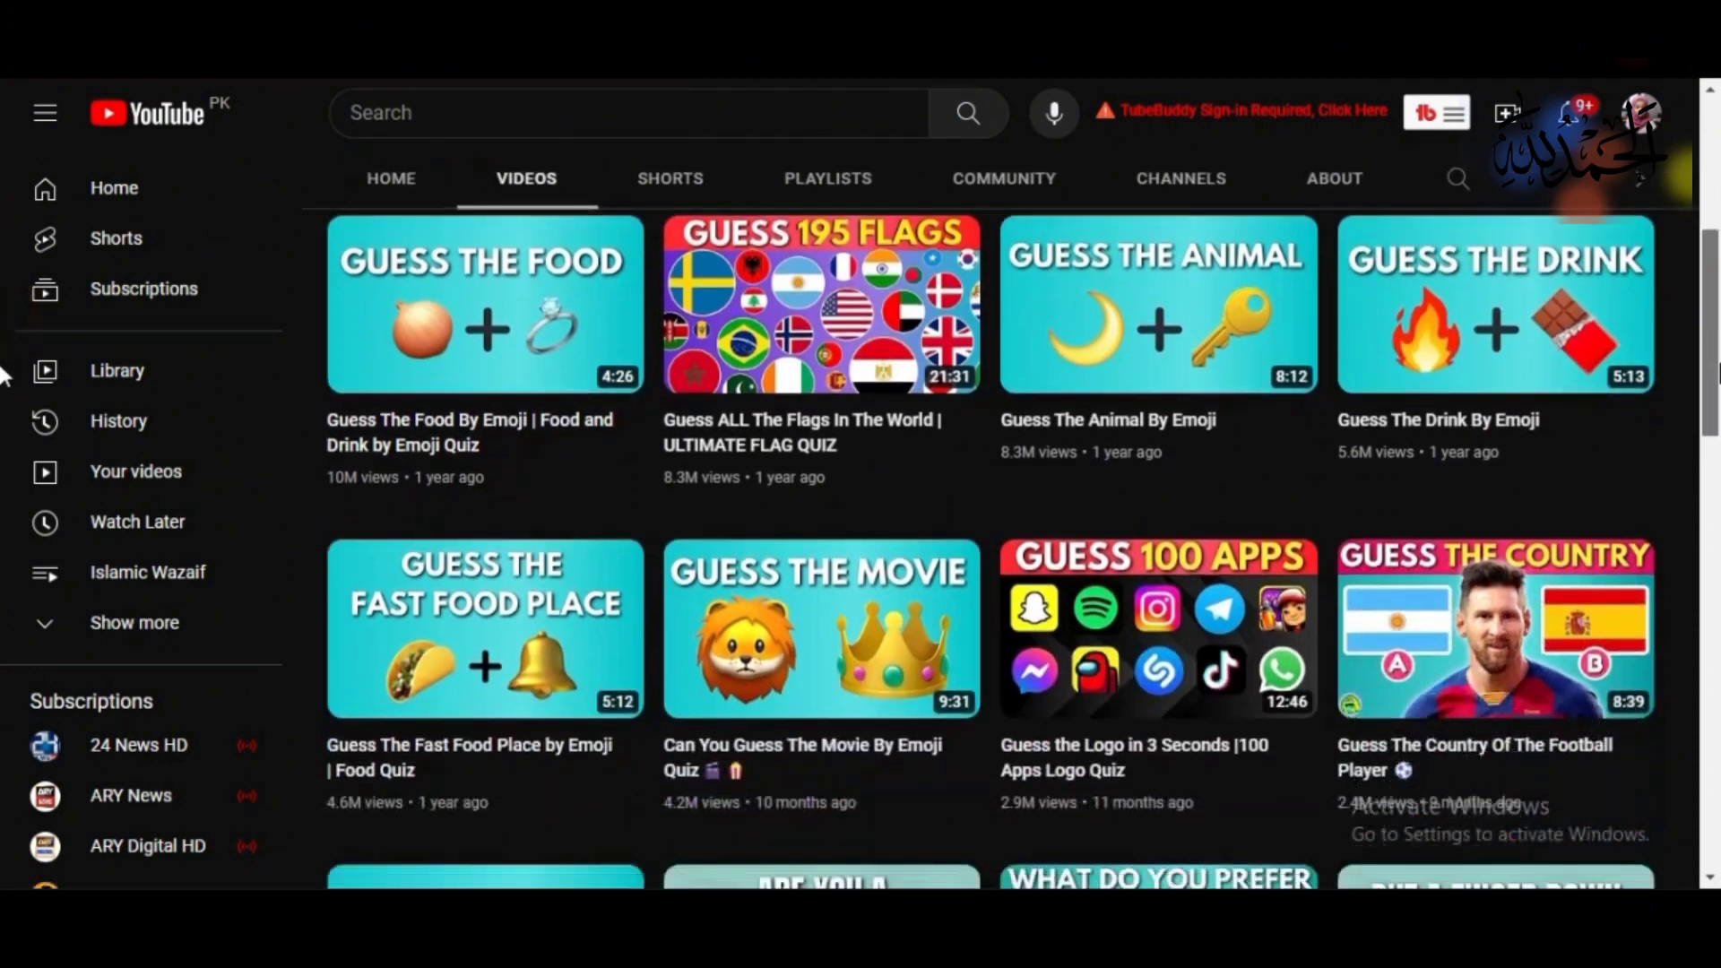
scroll(3, 340, "up", 2)
scroll(4, 332, "up", 2)
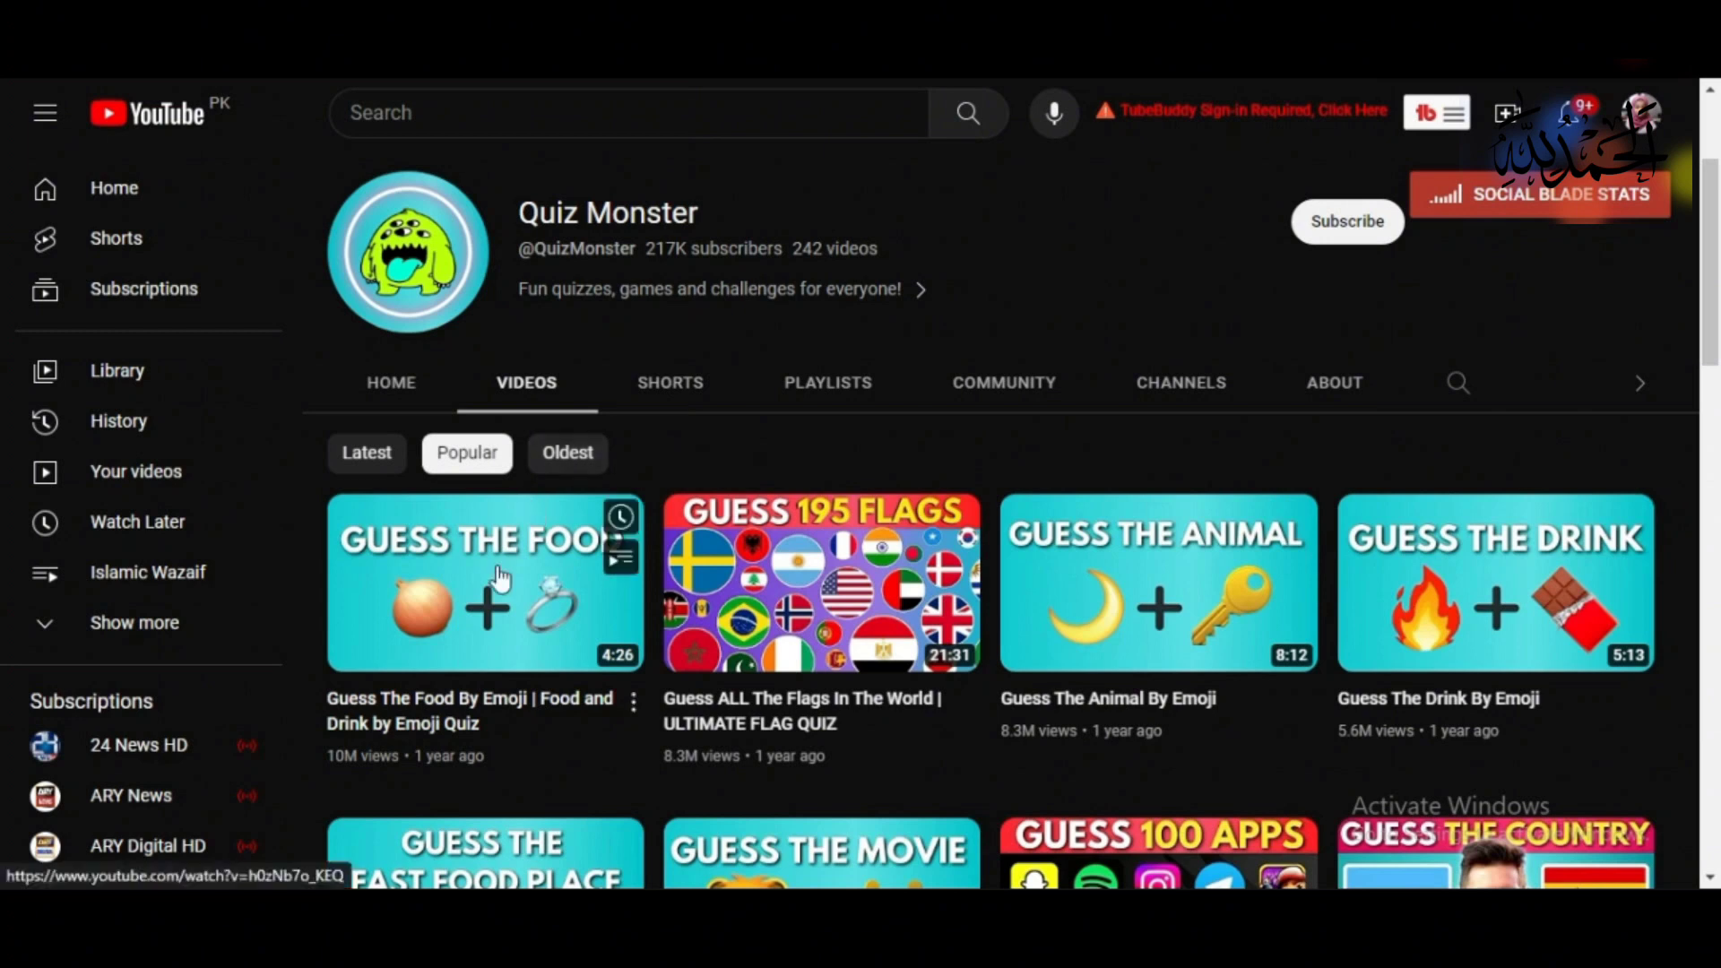
mouse_move(414, 730)
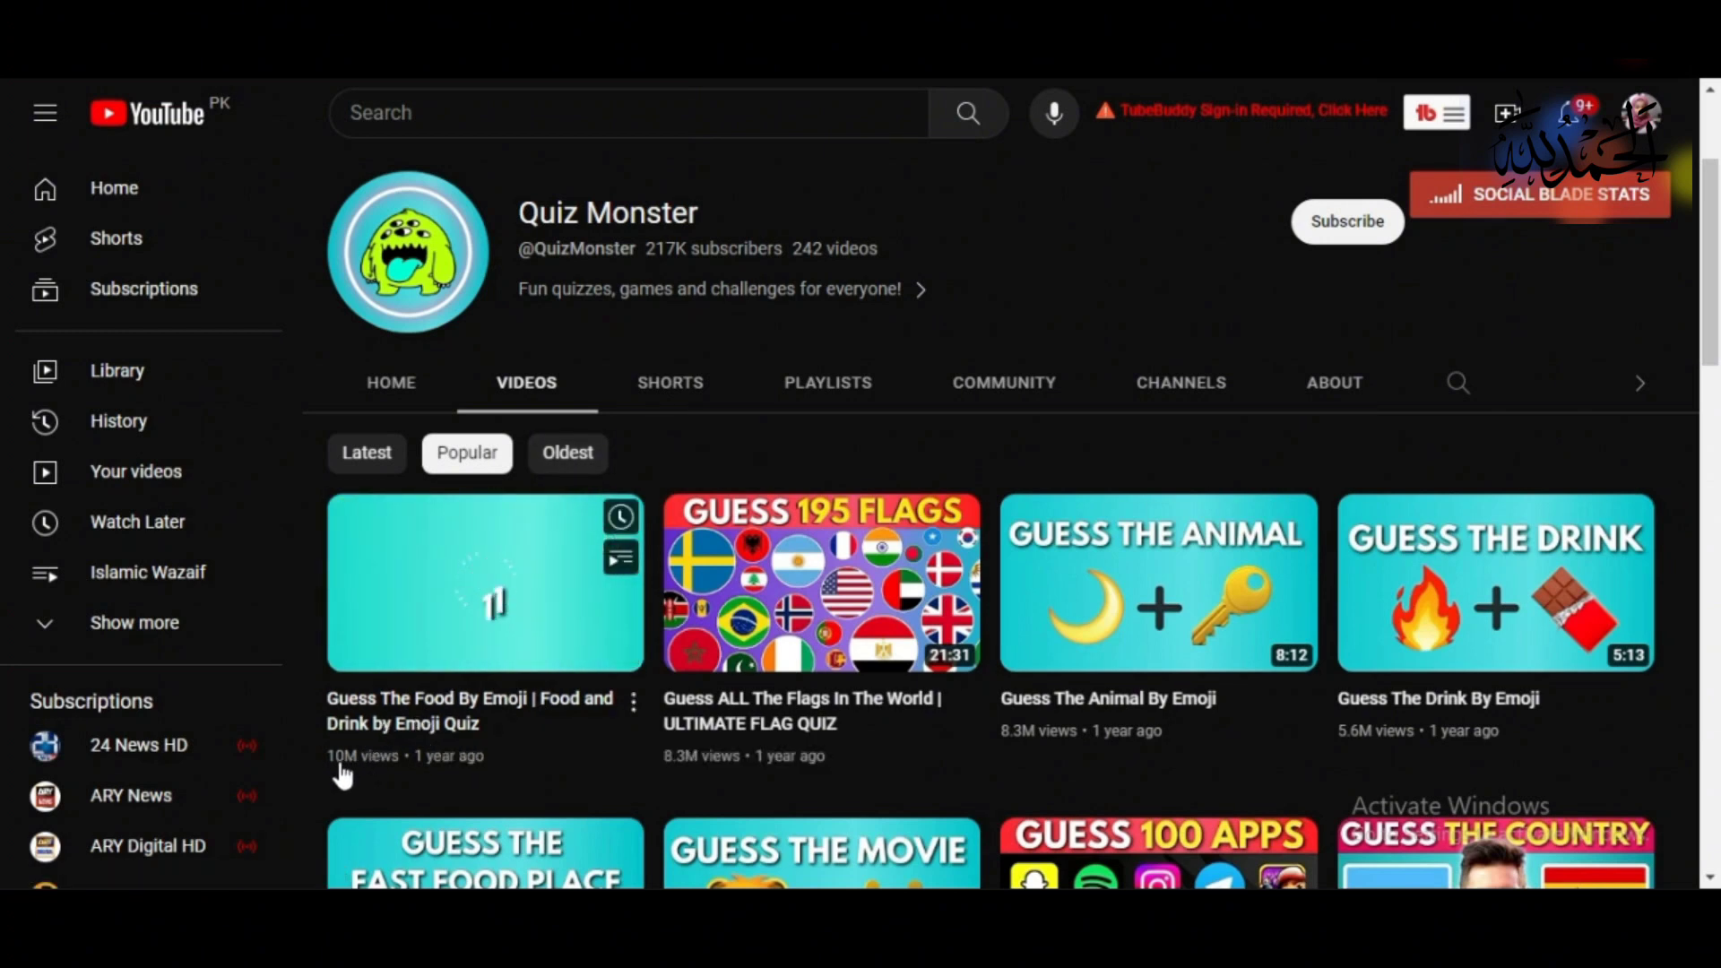
mouse_move(714, 757)
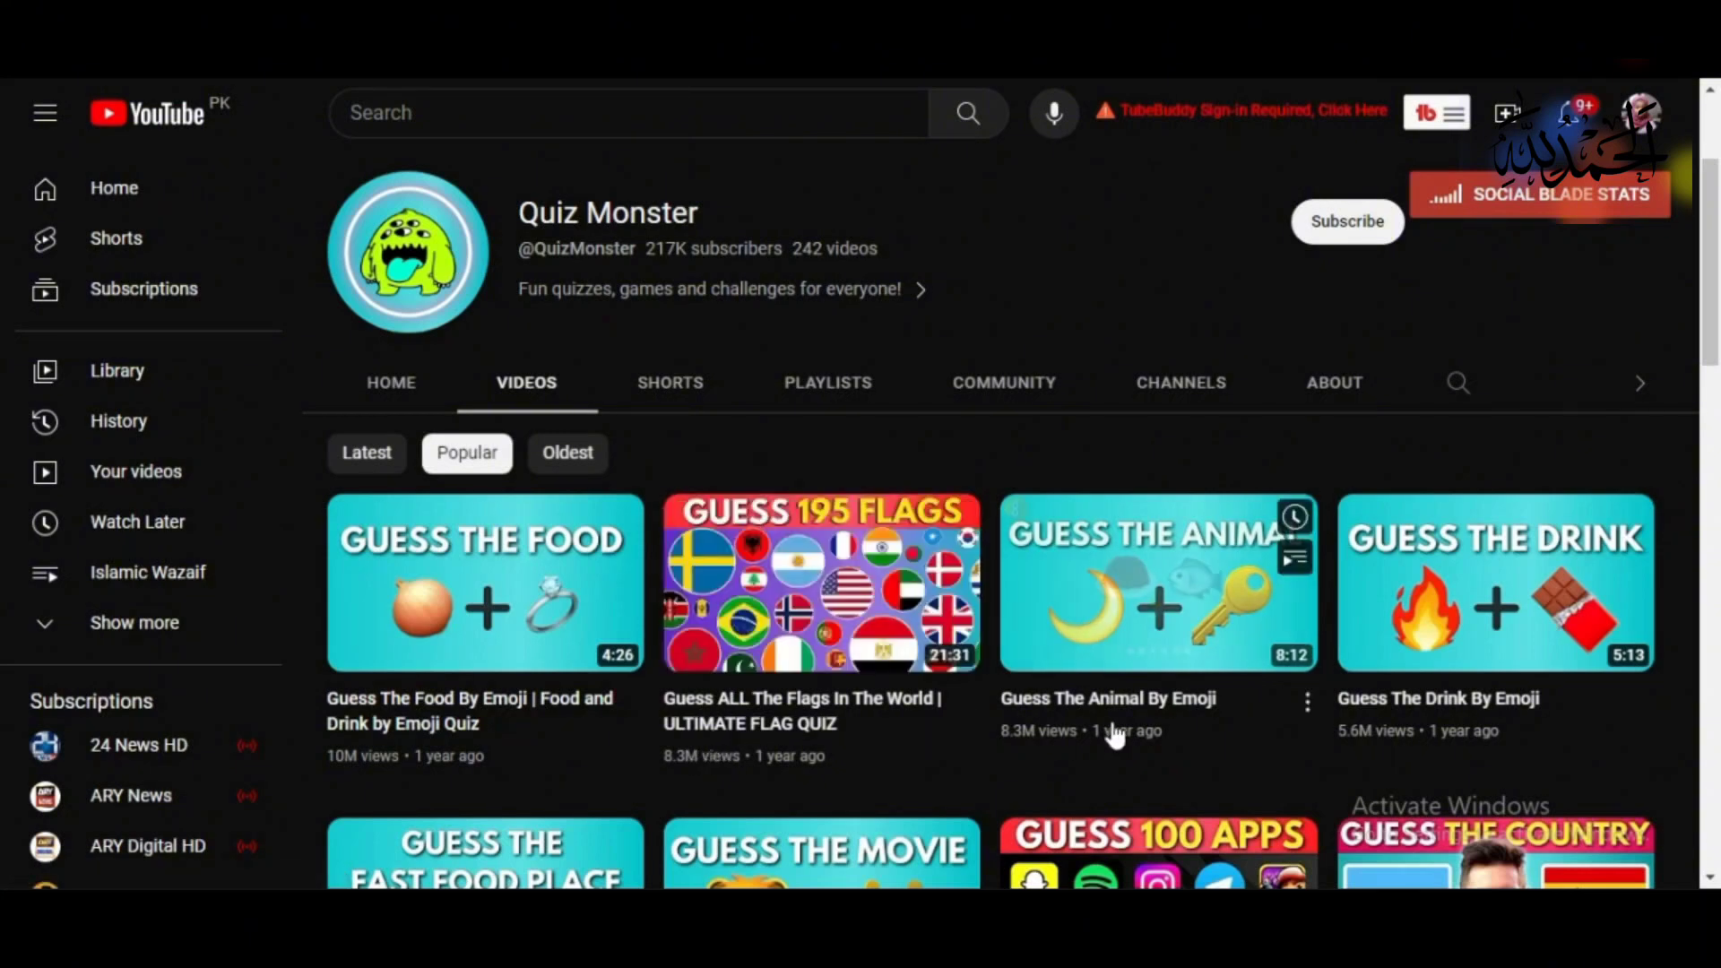
Step: Examine the next rows of popular Quiz Monster videos, including the fast food, movie, app logo, football player and tomboy quizzes
scroll(986, 538, "down", 4)
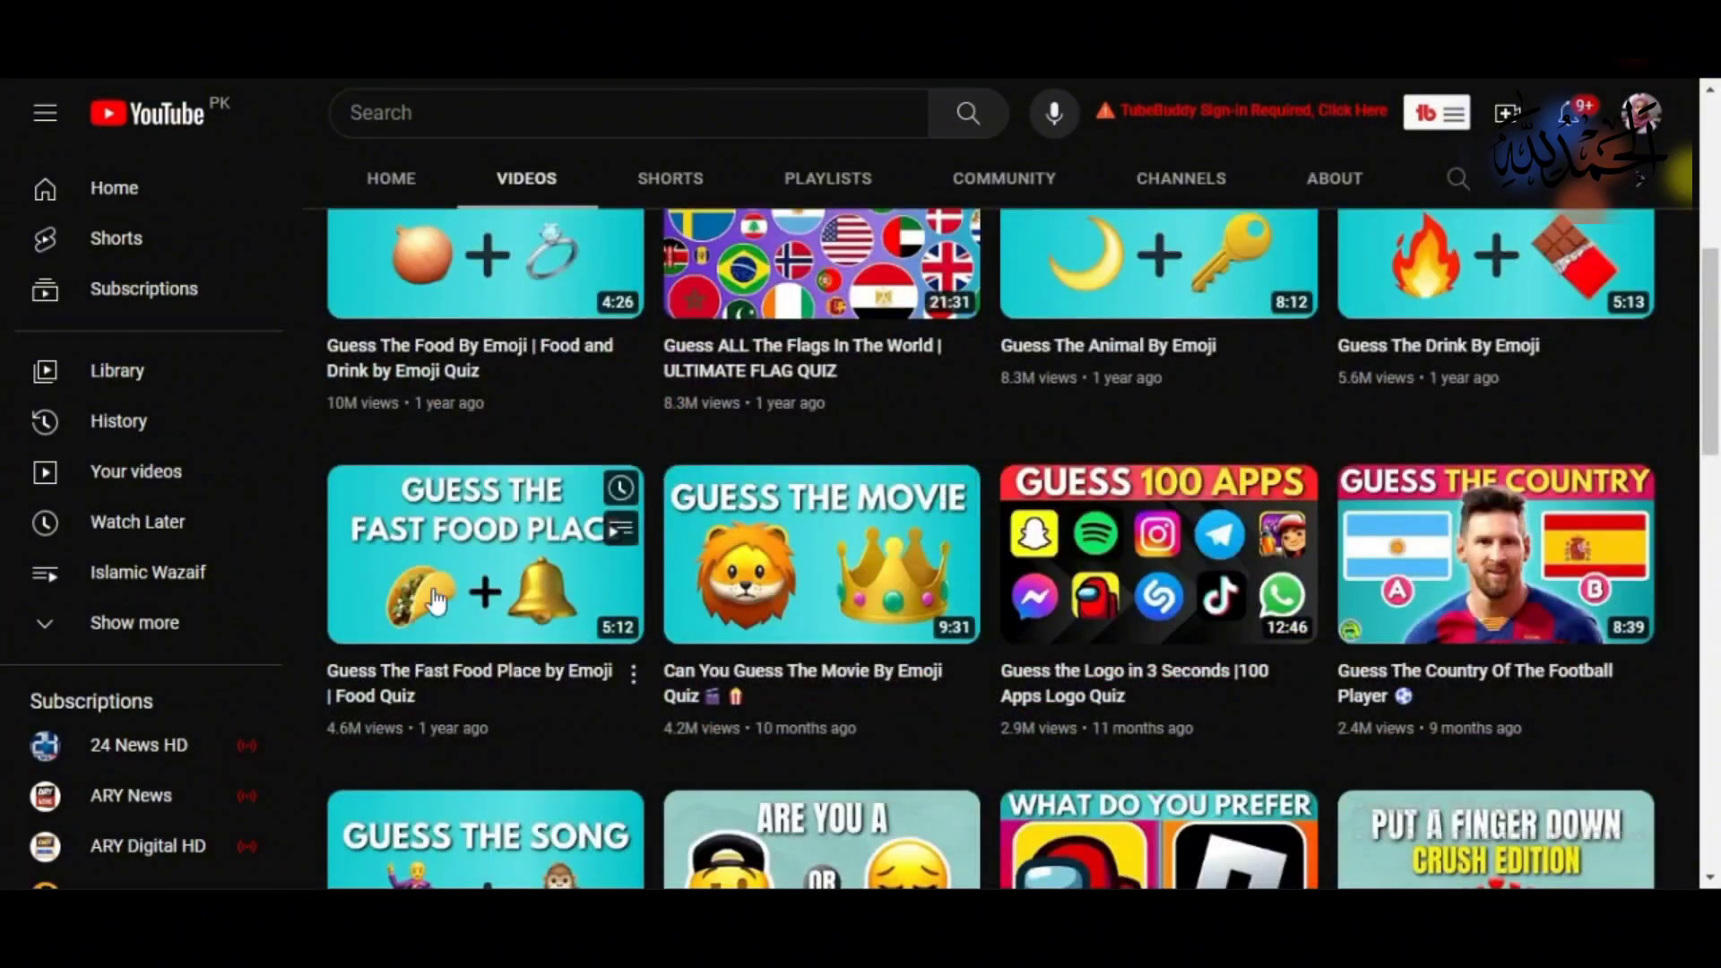
mouse_move(1089, 596)
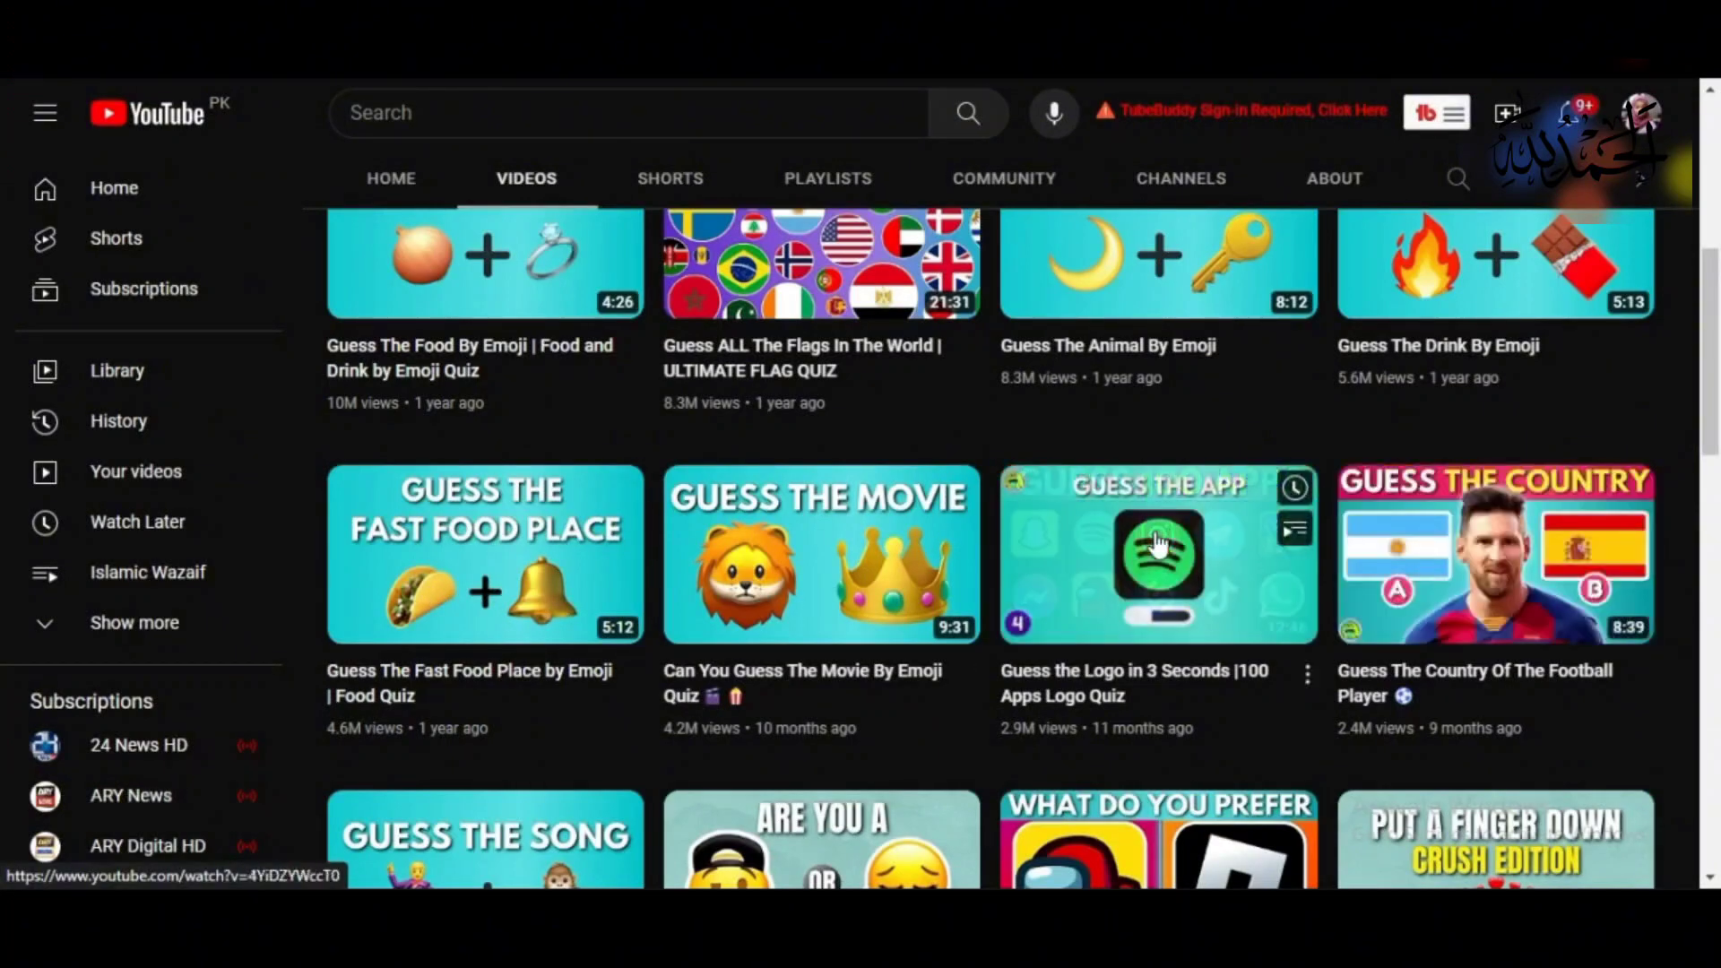
mouse_move(444, 531)
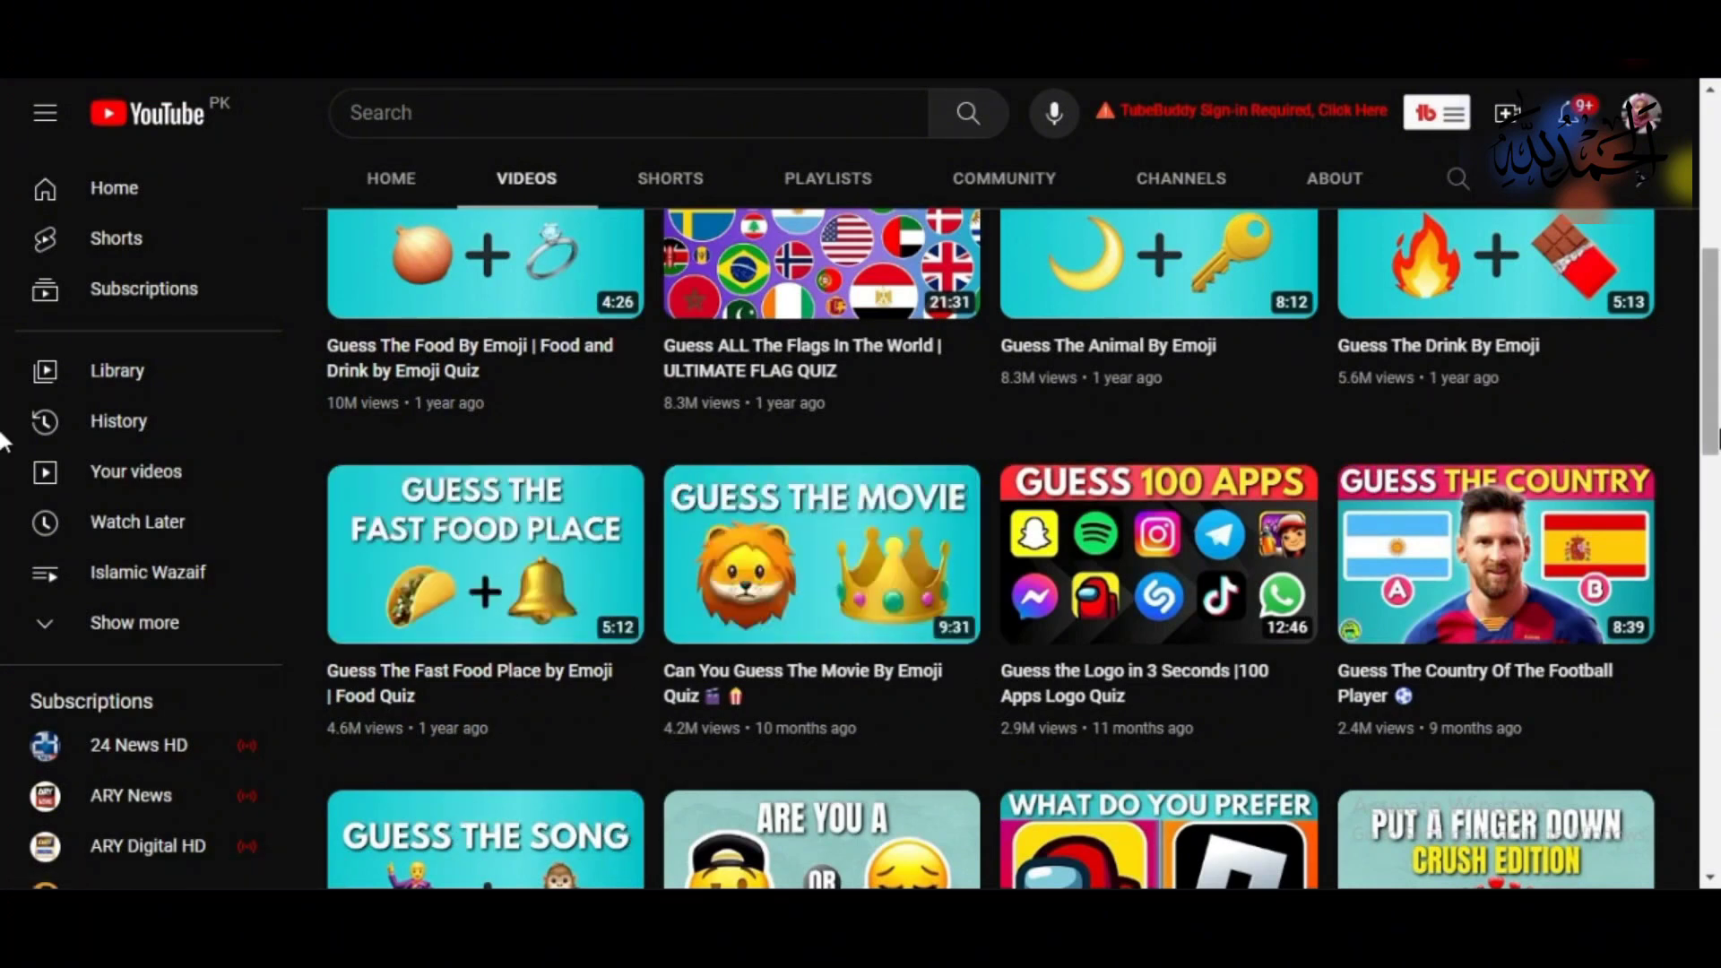
scroll(986, 538, "down", 2)
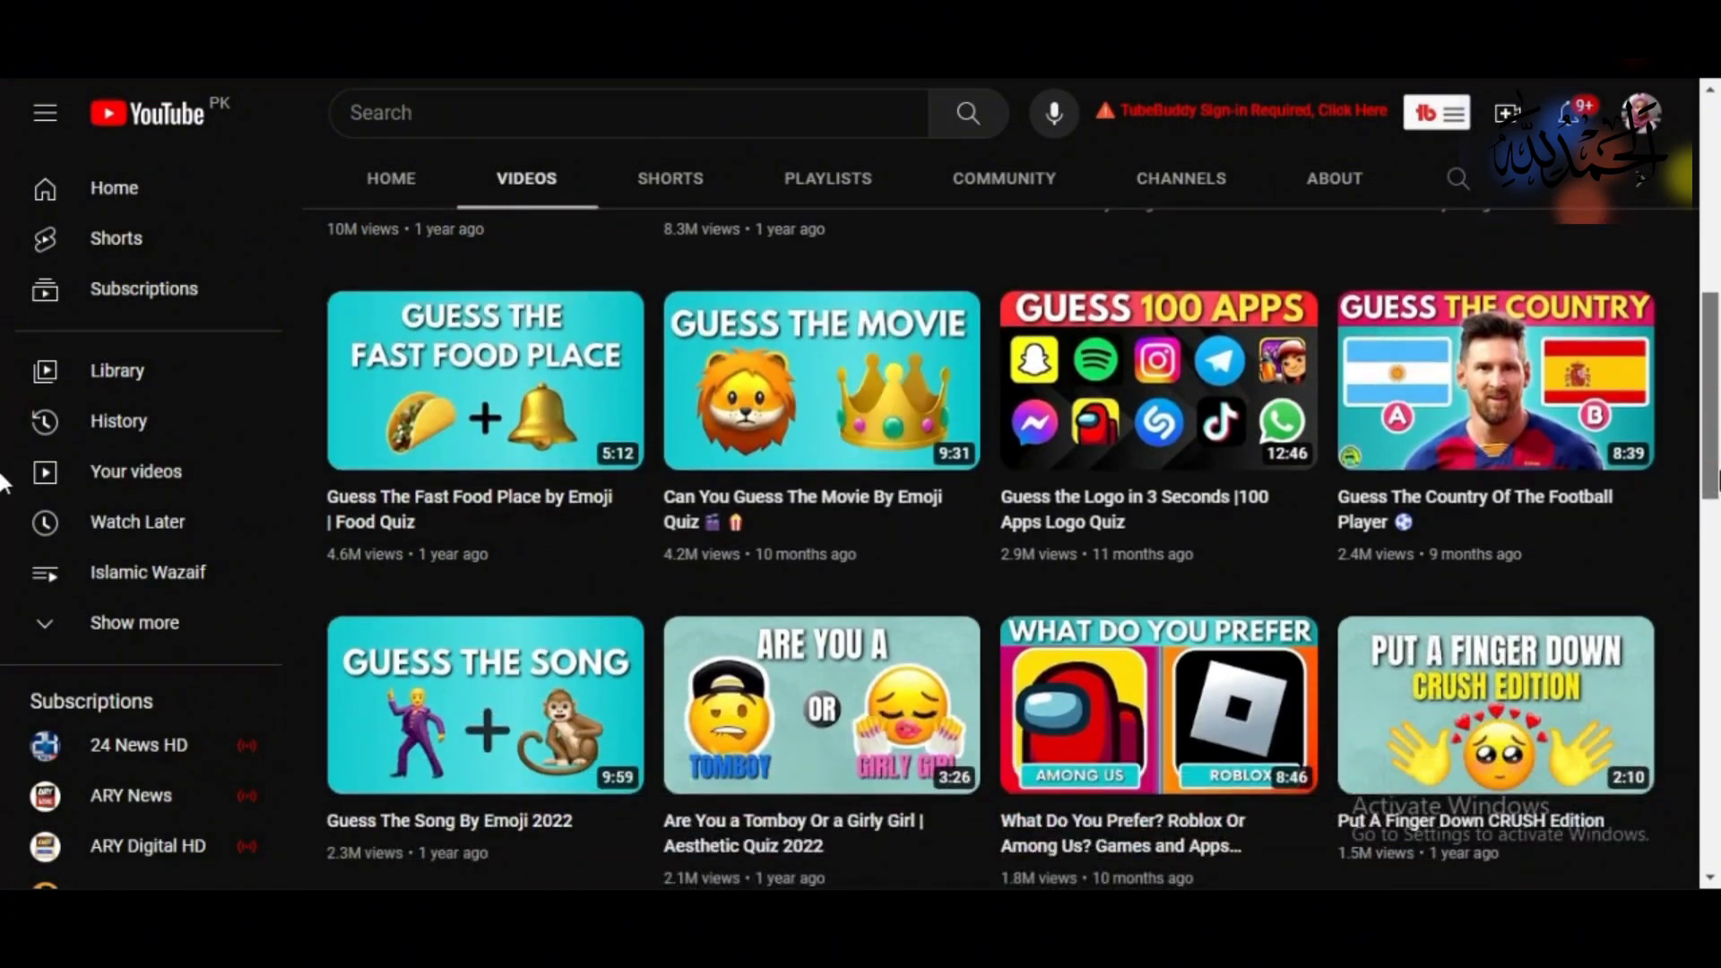
scroll(2, 488, "down", 1)
mouse_move(726, 632)
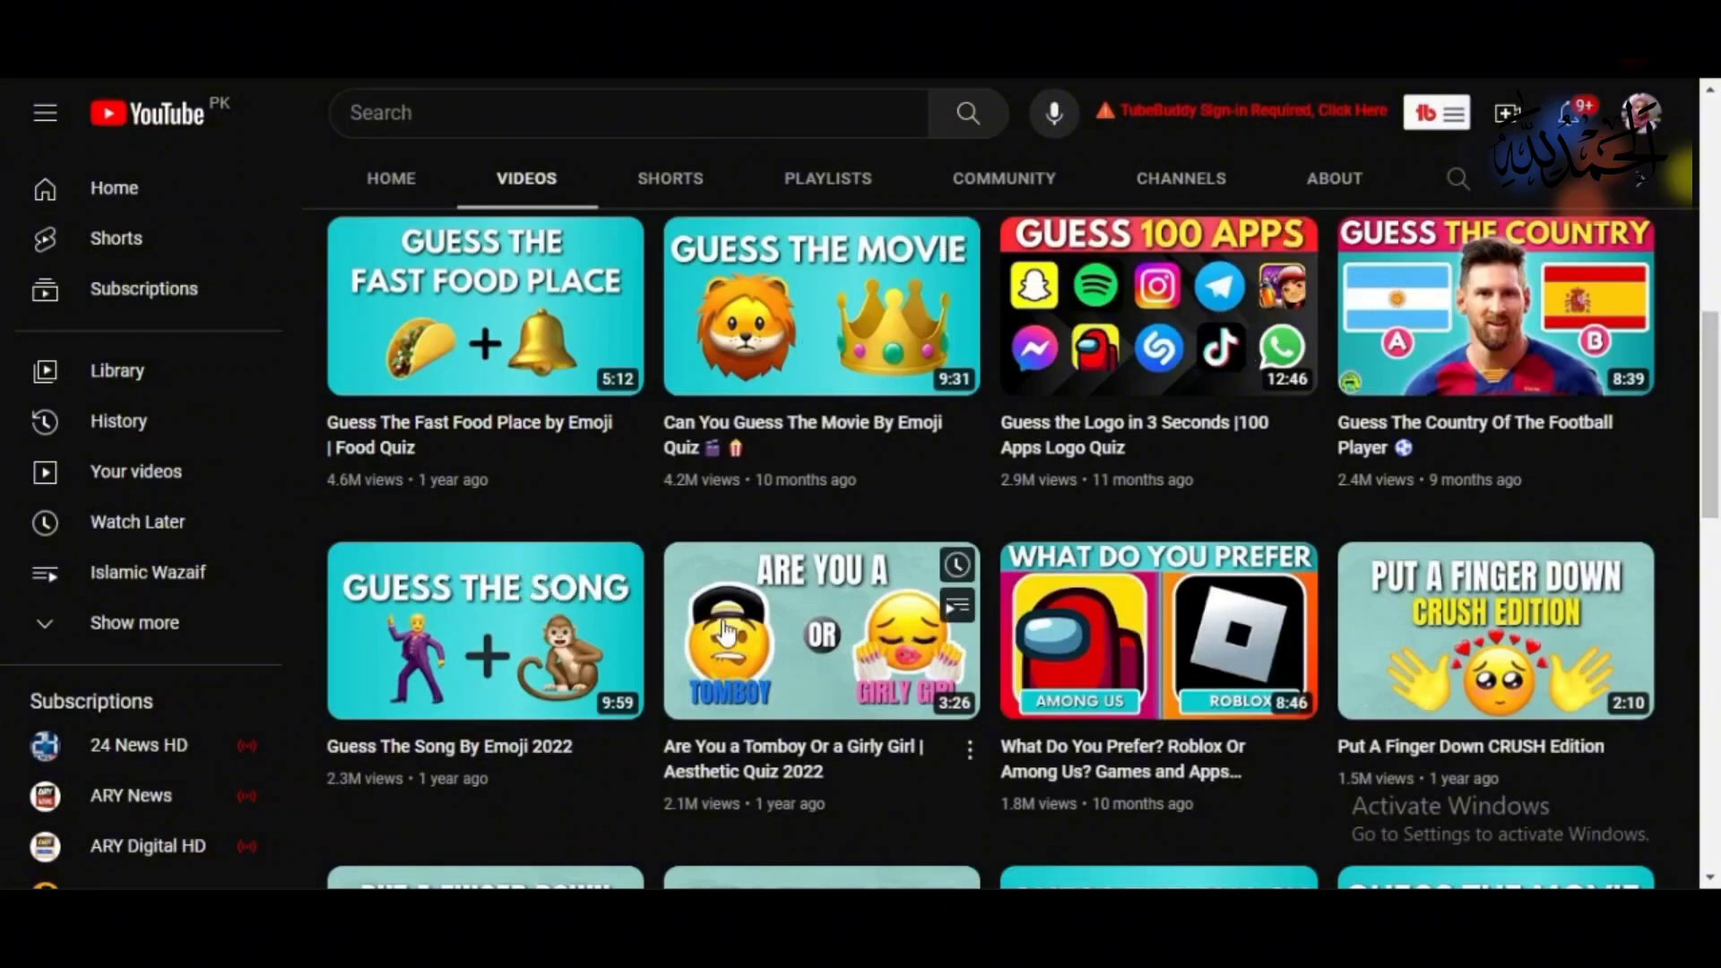
mouse_move(1540, 365)
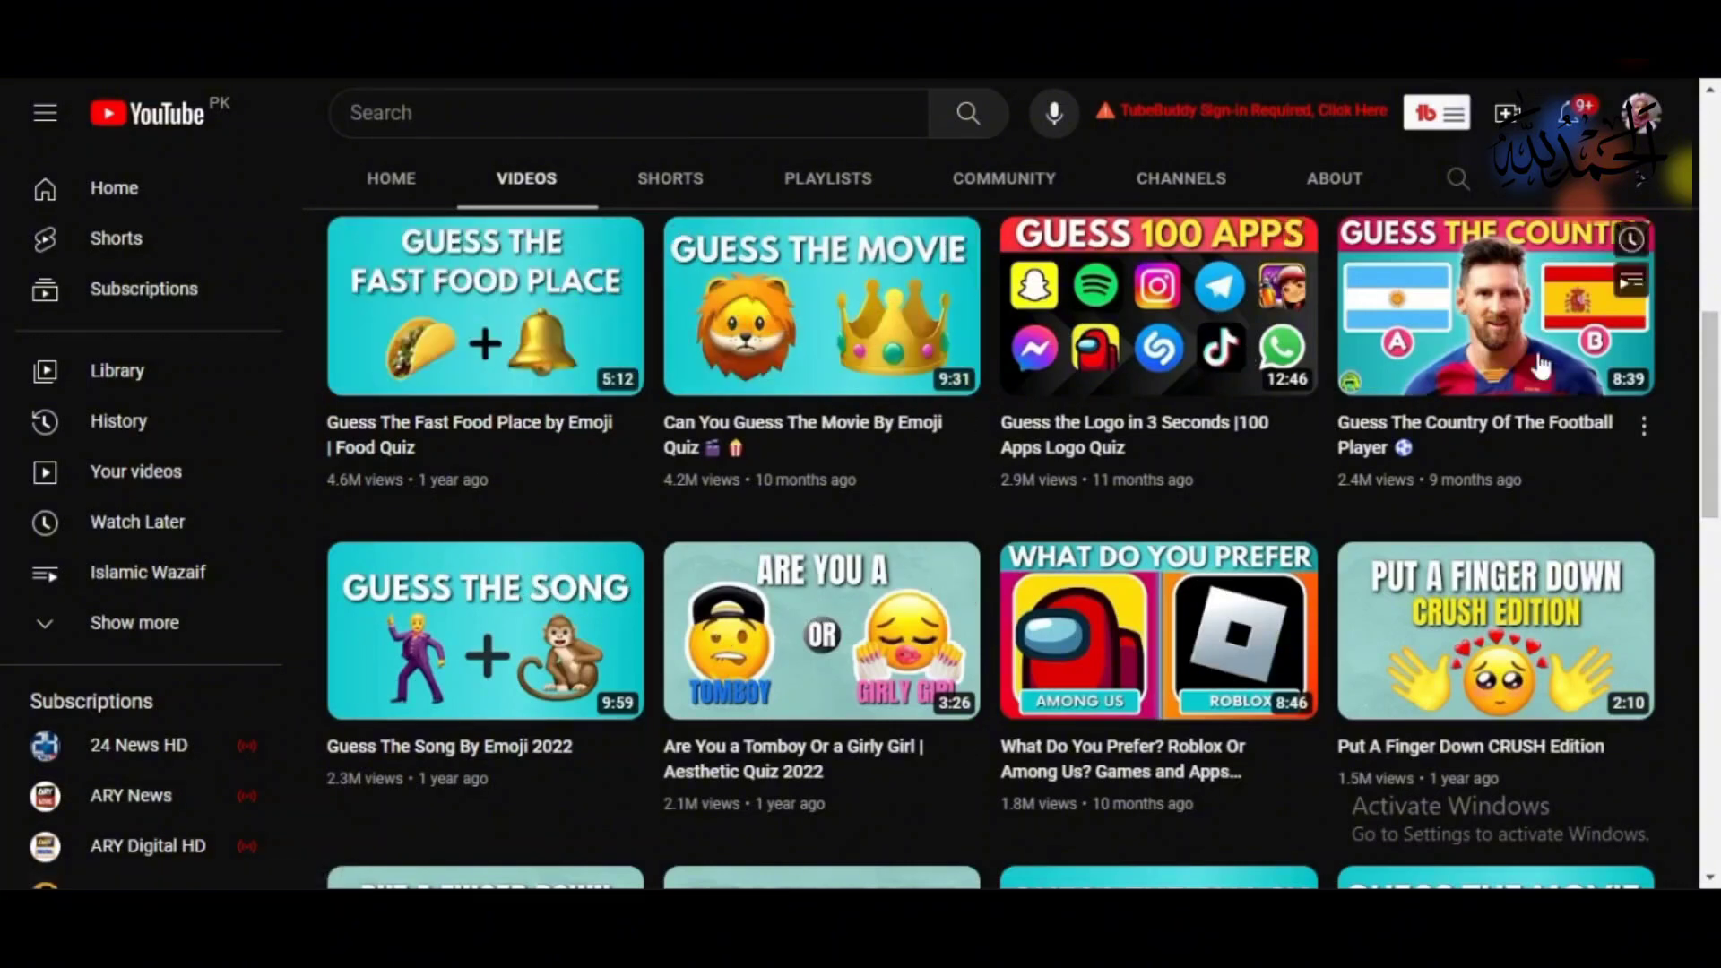
scroll(3, 377, "down", 1)
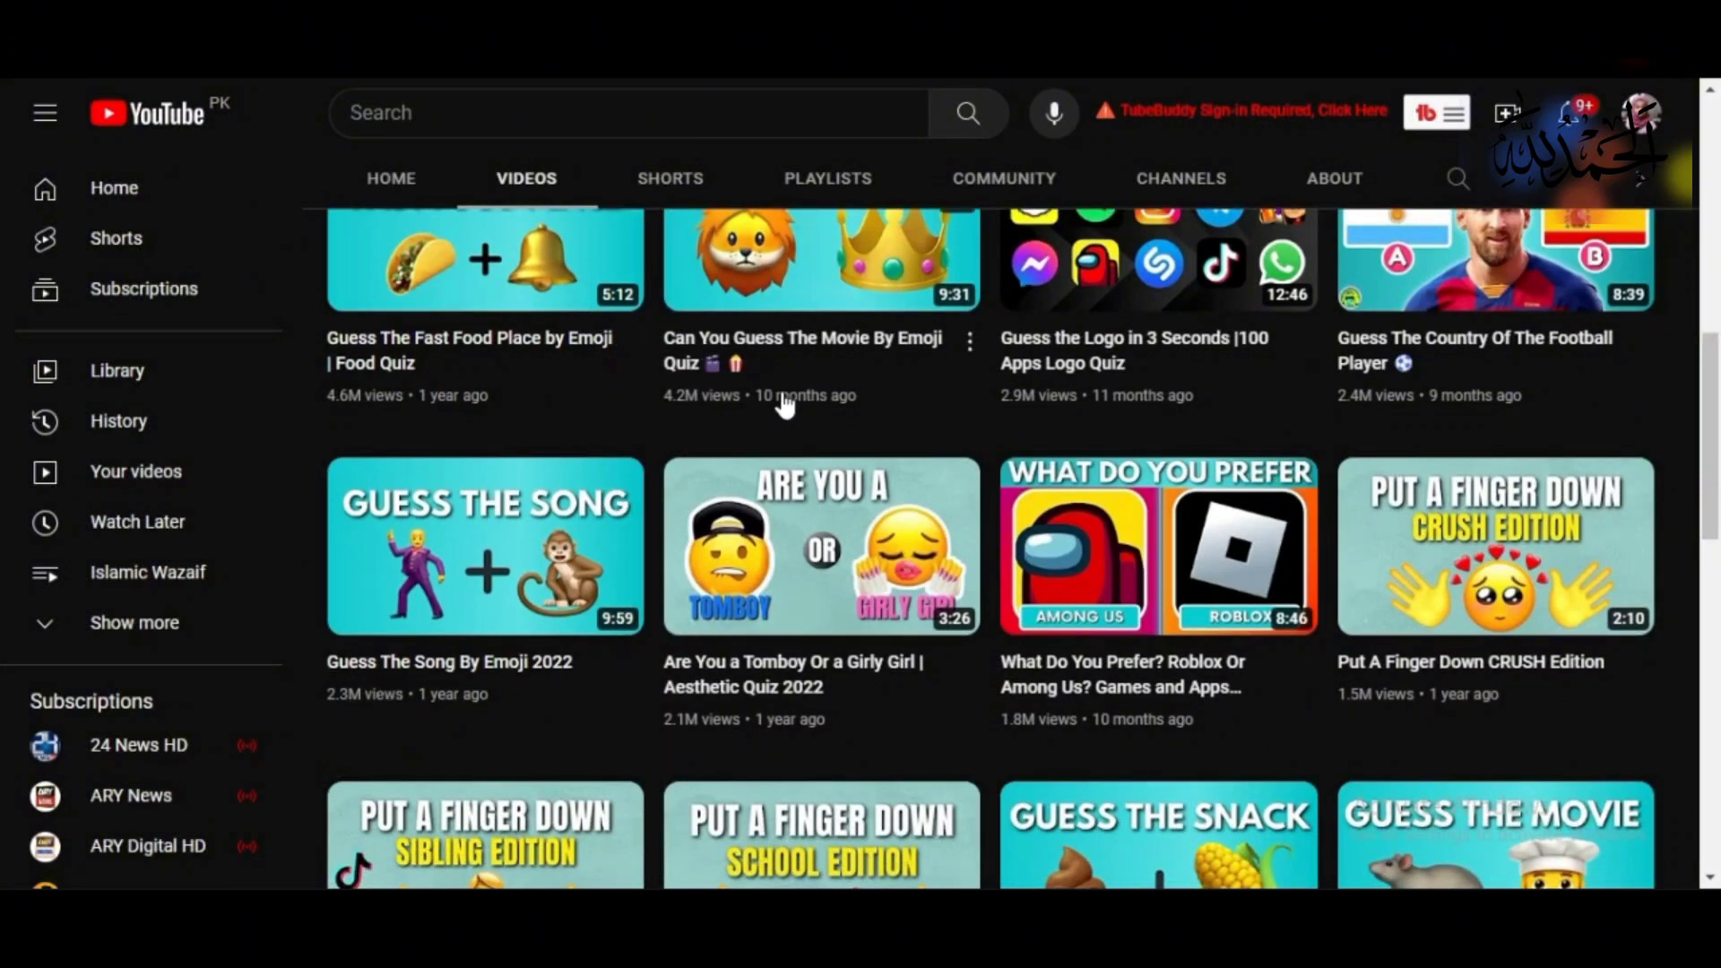
Step: Open the Quiz Monster channel's Social Blade statistics and bring up its ranks and estimated earnings
scroll(3, 484, "up", 7)
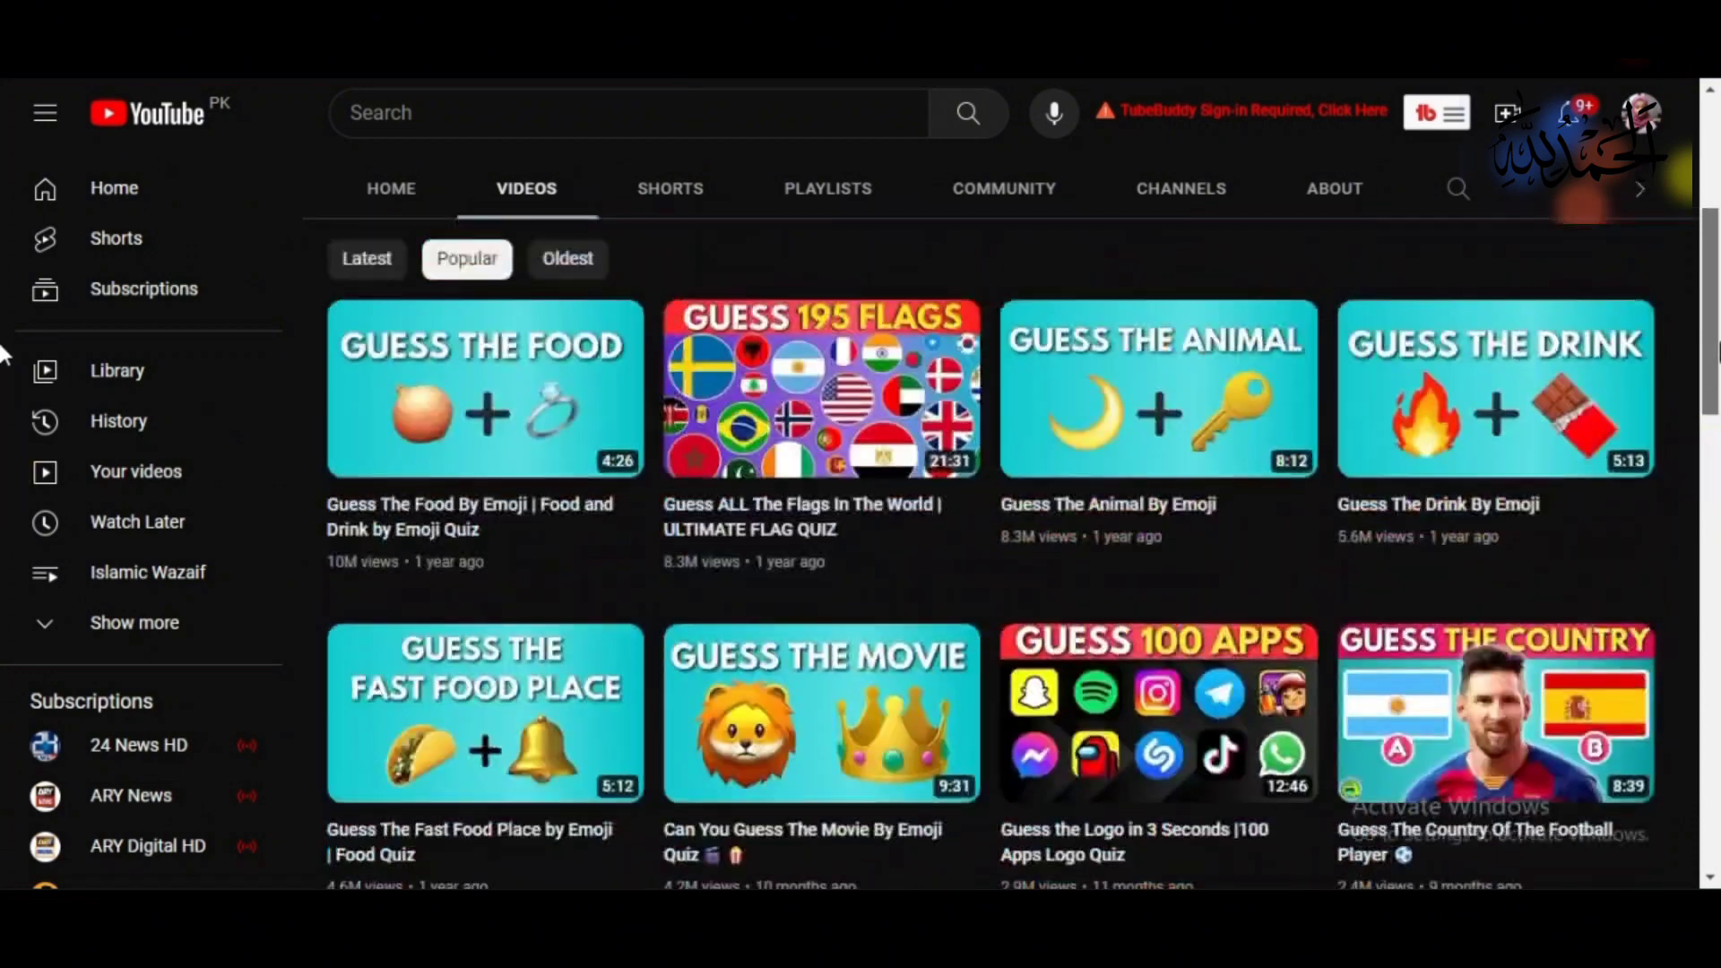
scroll(3, 310, "up", 1)
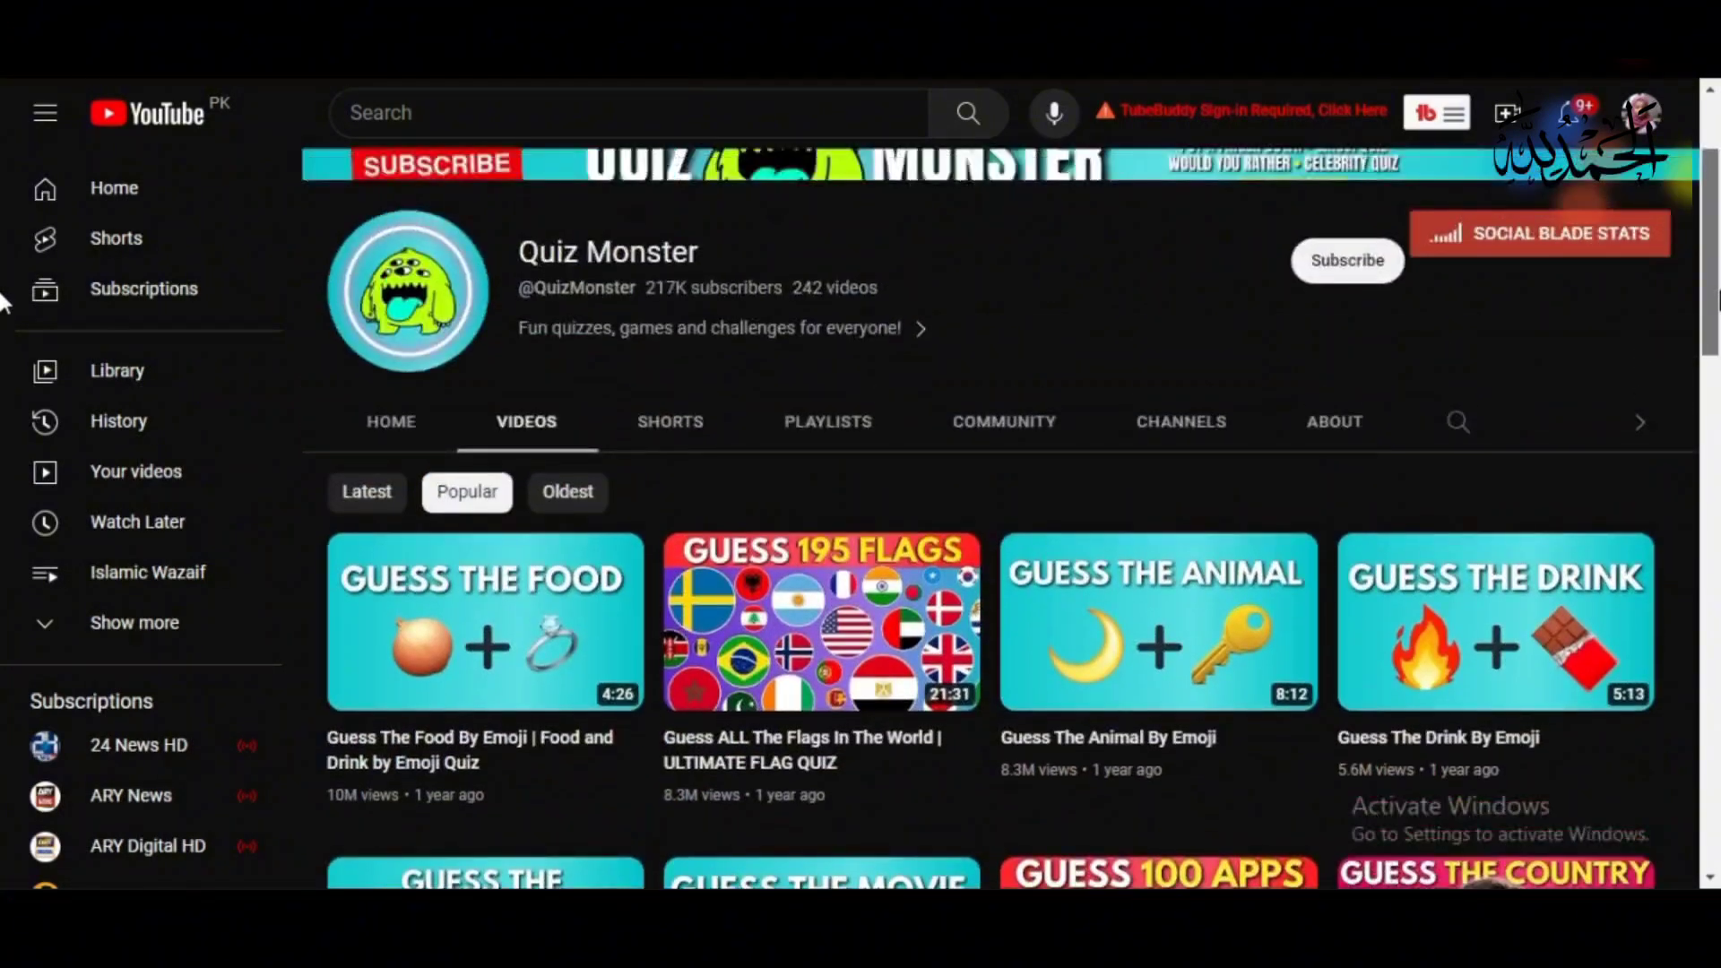
scroll(3, 268, "up", 2)
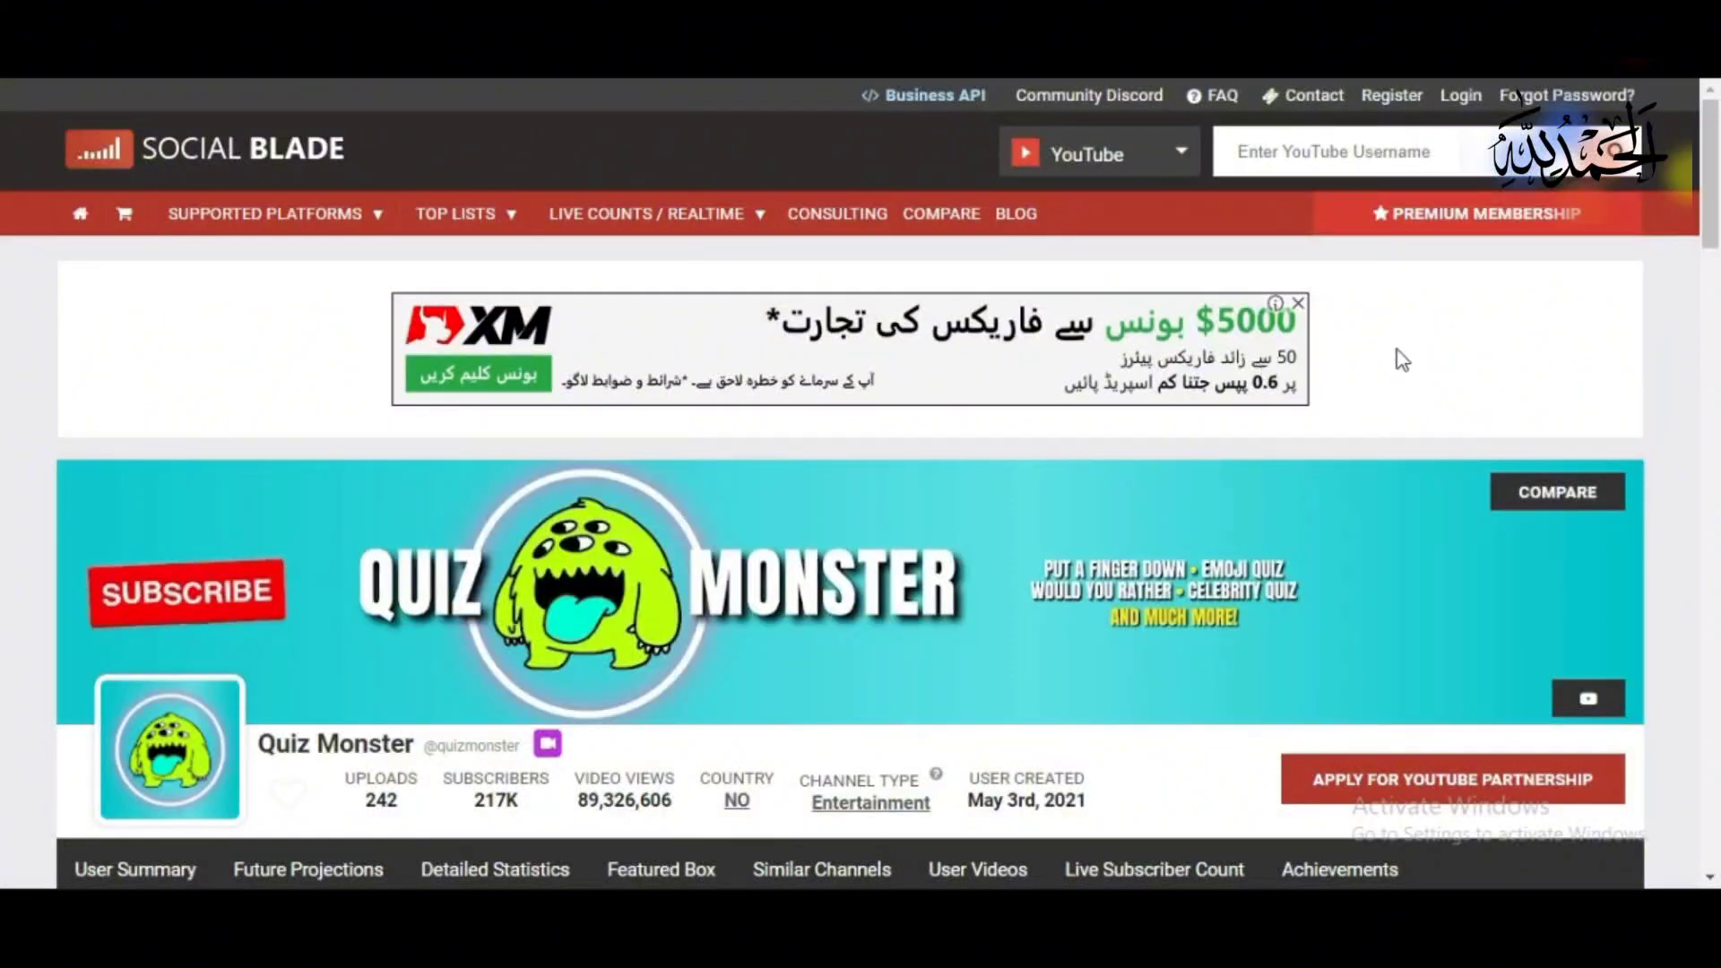
scroll(5, 188, "down", 4)
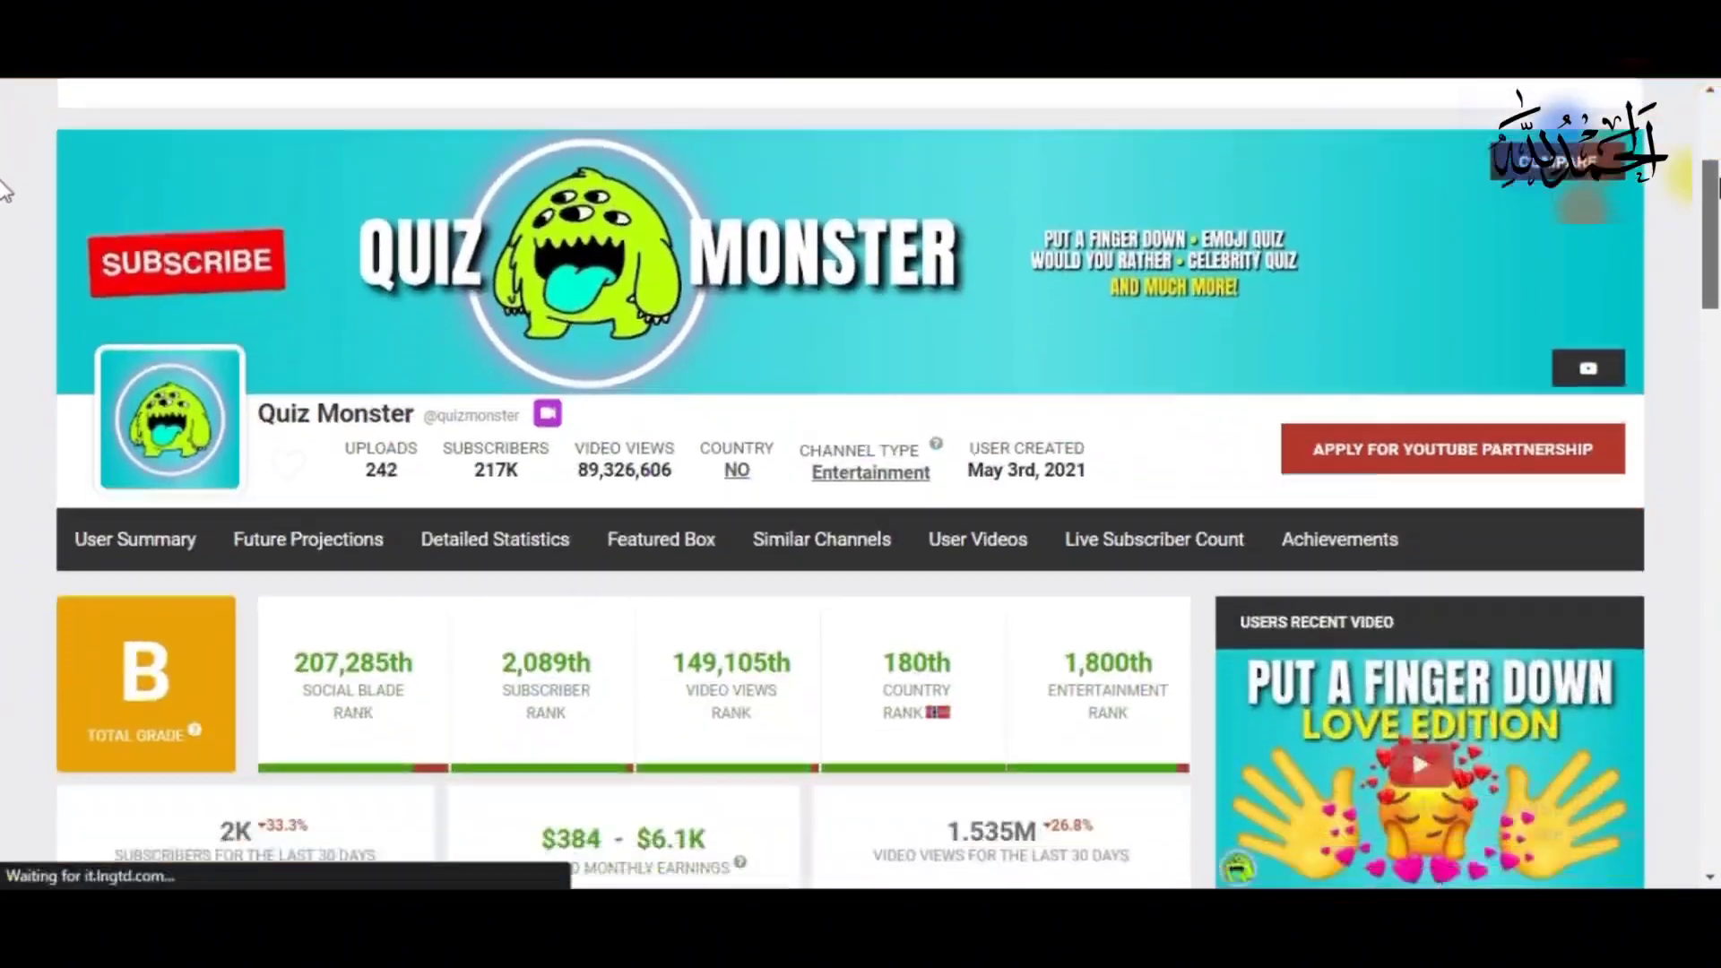
scroll(4, 191, "down", 4)
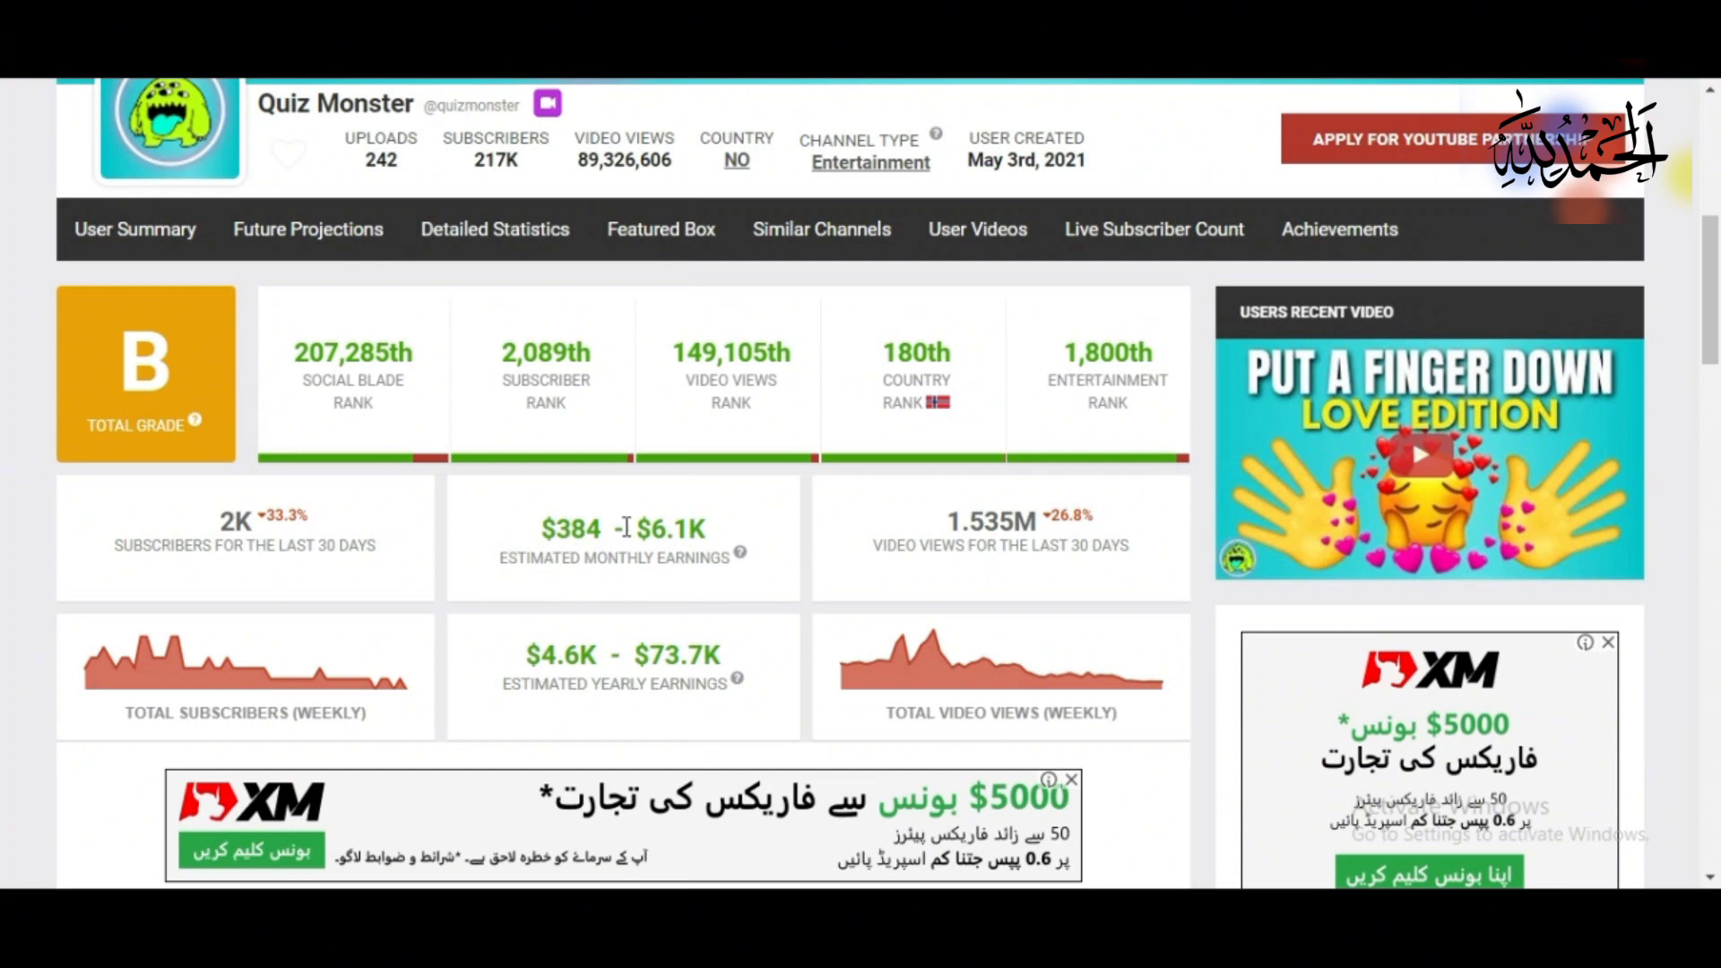
Step: Highlight the upper estimate of the monthly earnings, then review the channel's overall statistics and yearly earnings estimate
left_click_drag(643, 529, 710, 532)
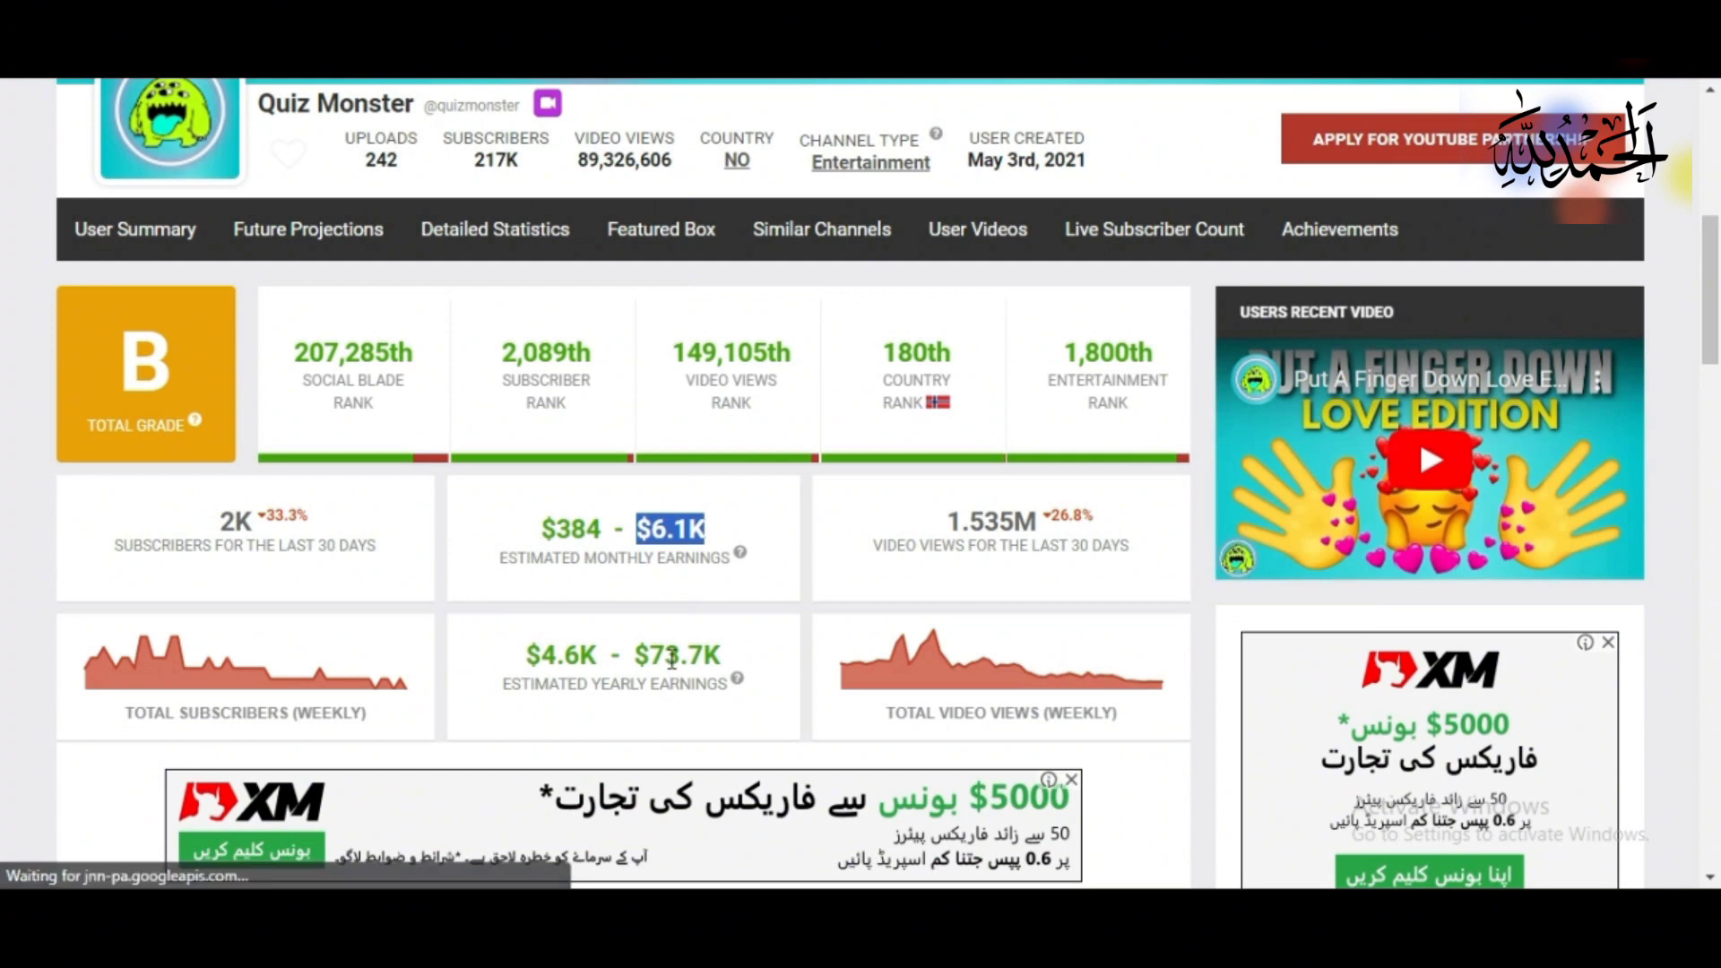
left_click(695, 627)
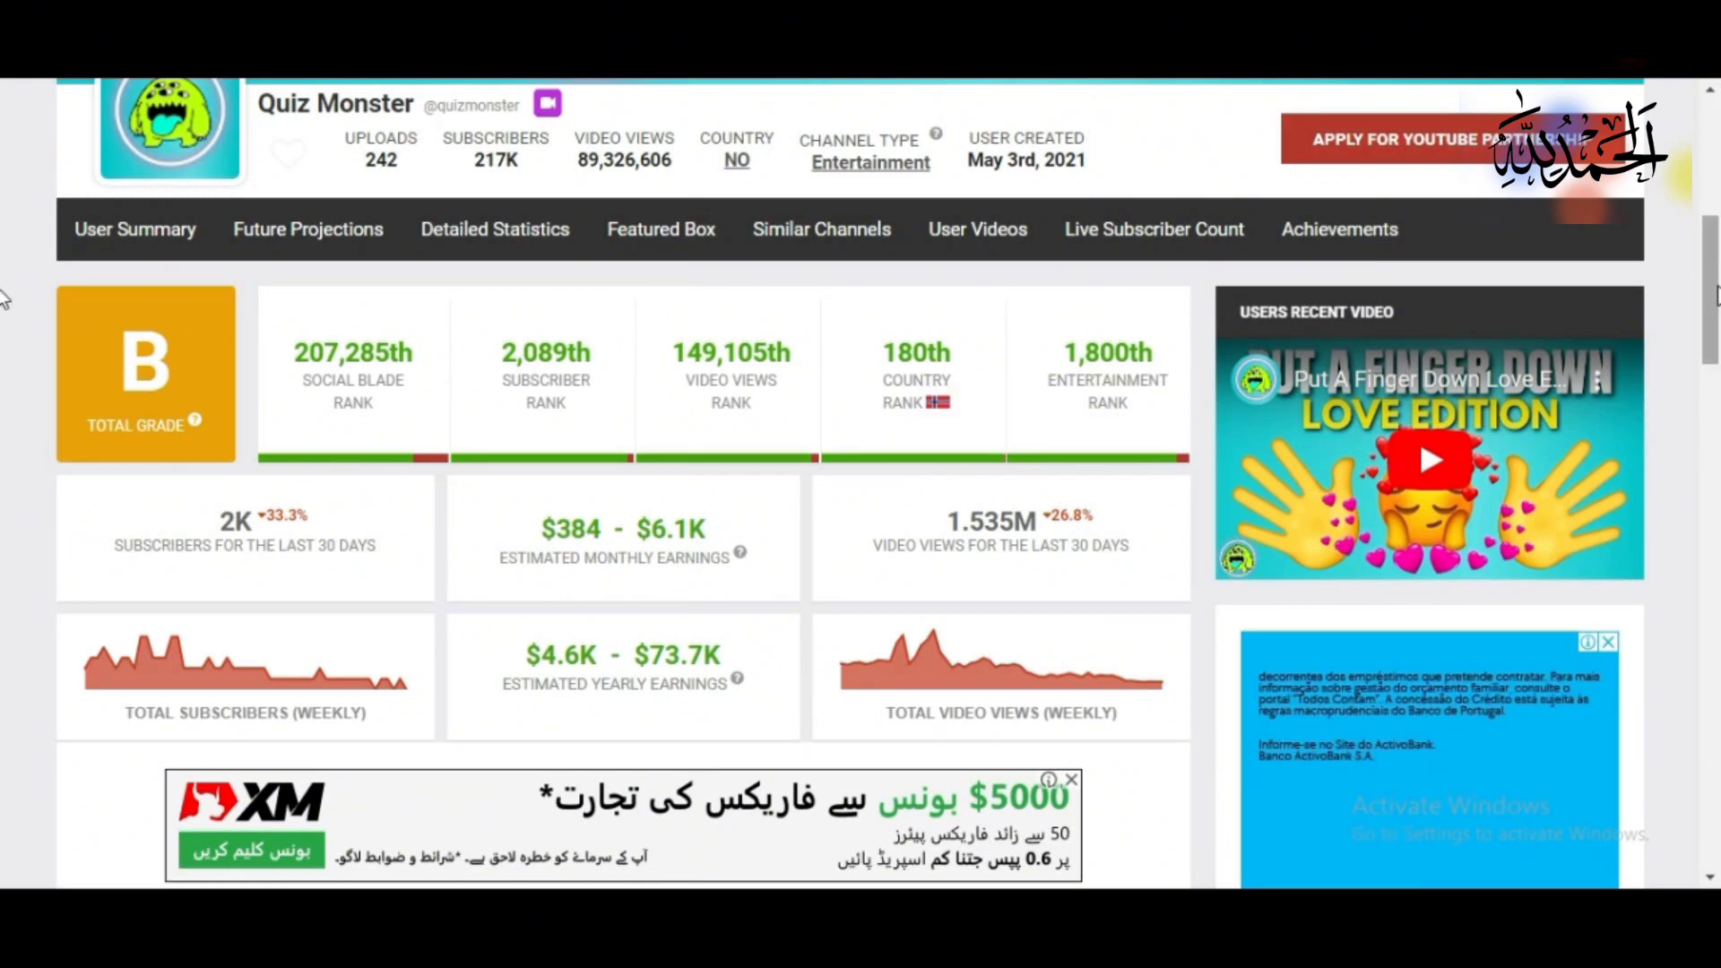
left_click_drag(1715, 296, 1716, 175)
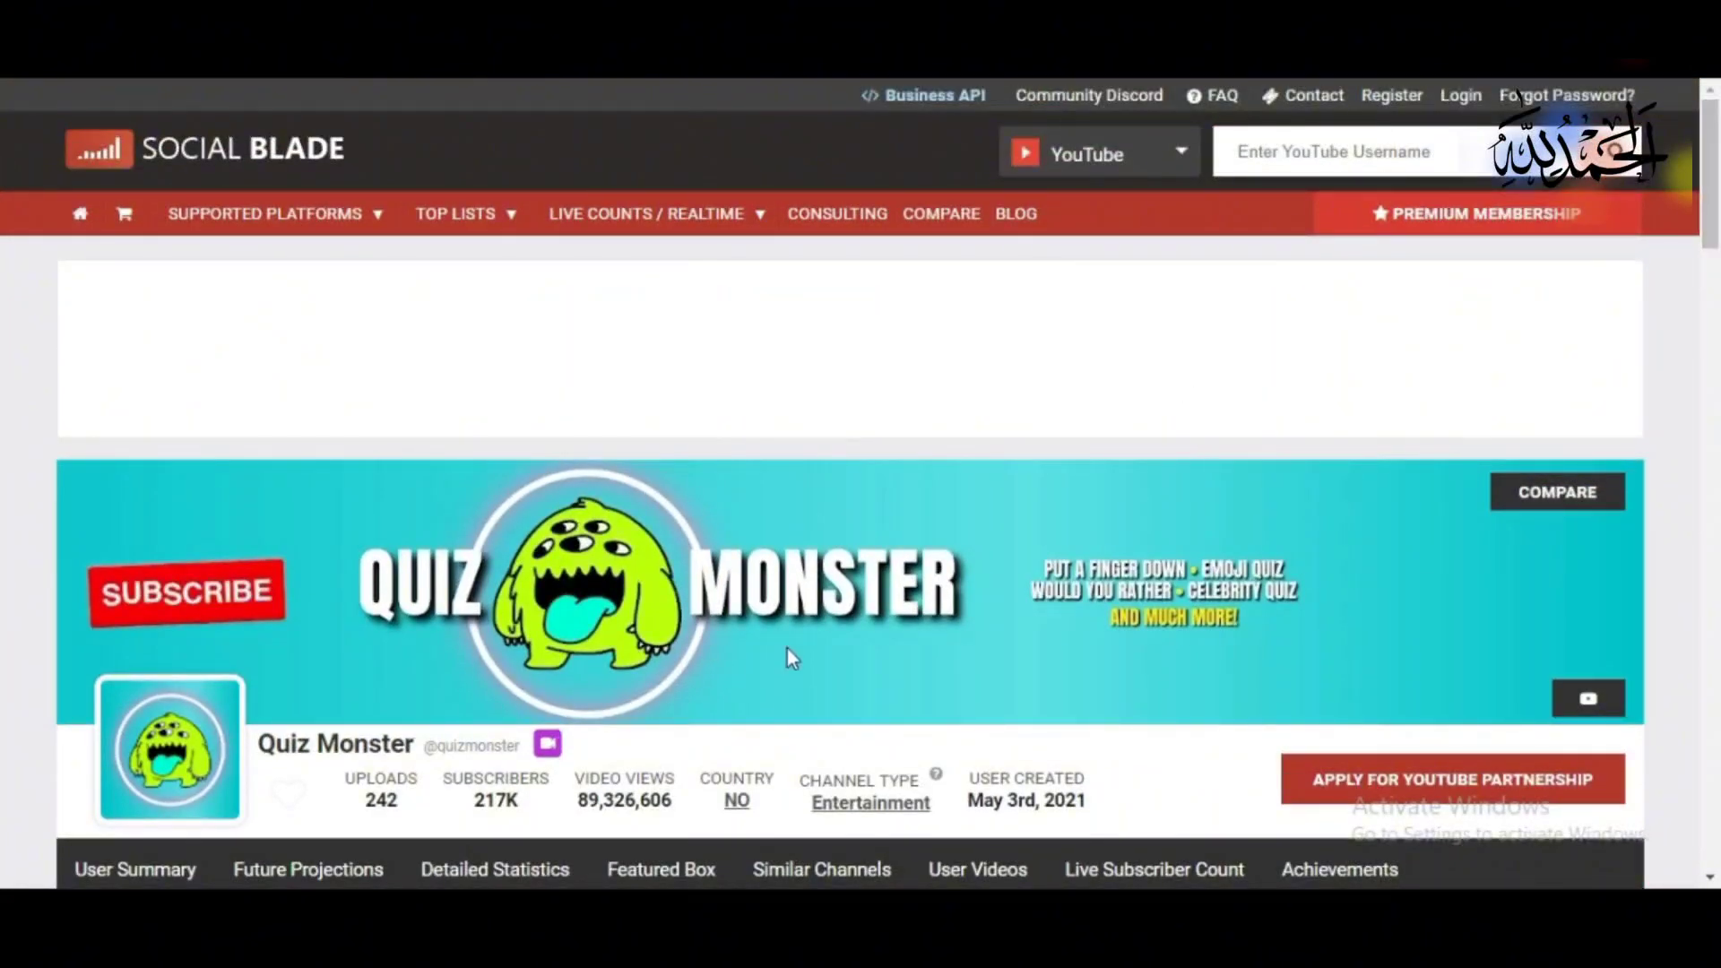
scroll(5, 305, "down", 5)
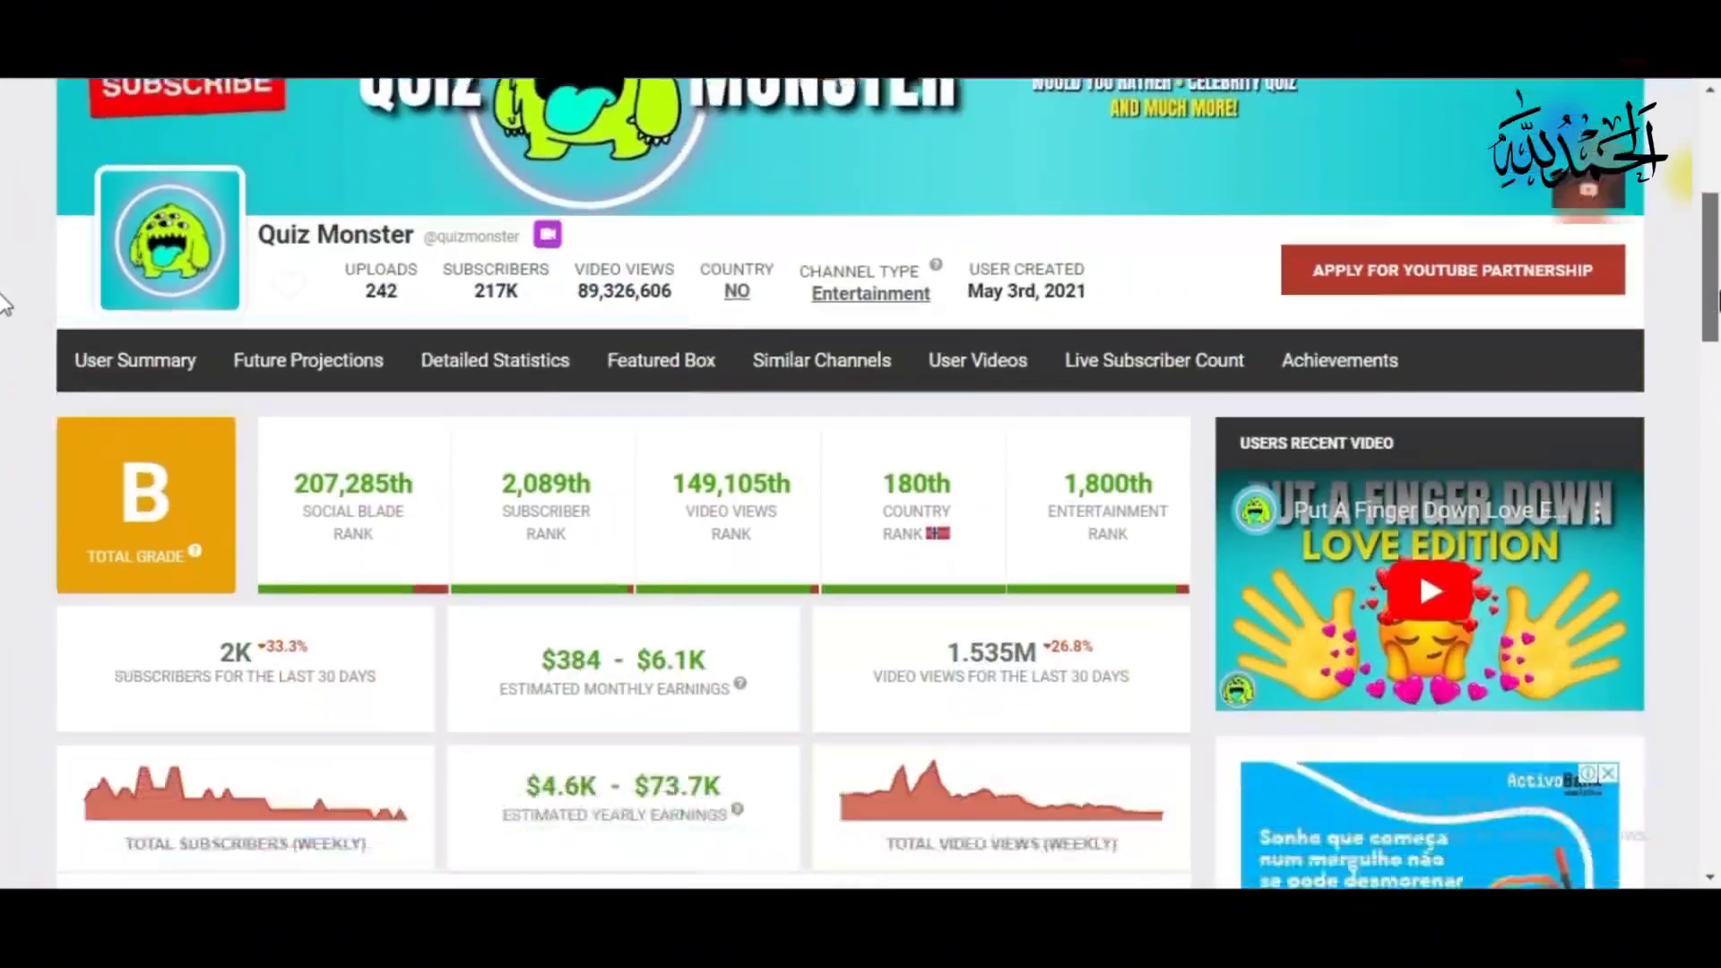
scroll(5, 305, "down", 2)
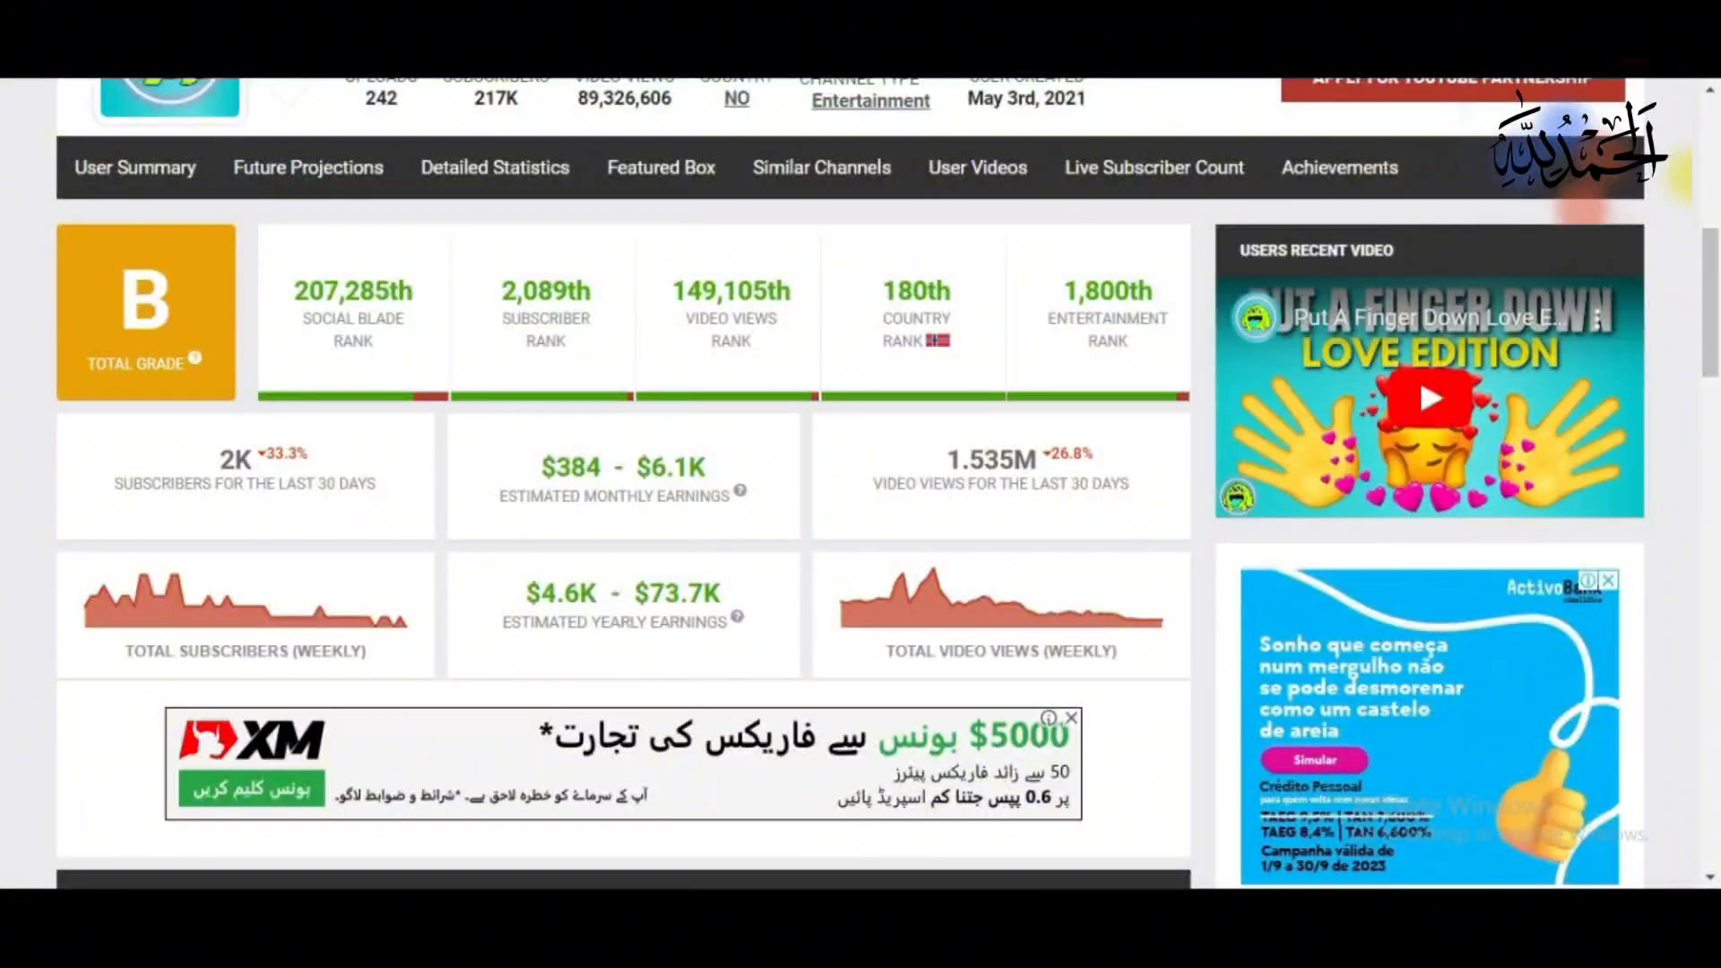
Step: Close the Social Blade page and look over the Quiz Monster channel's popular videos again
key("ctrl+w")
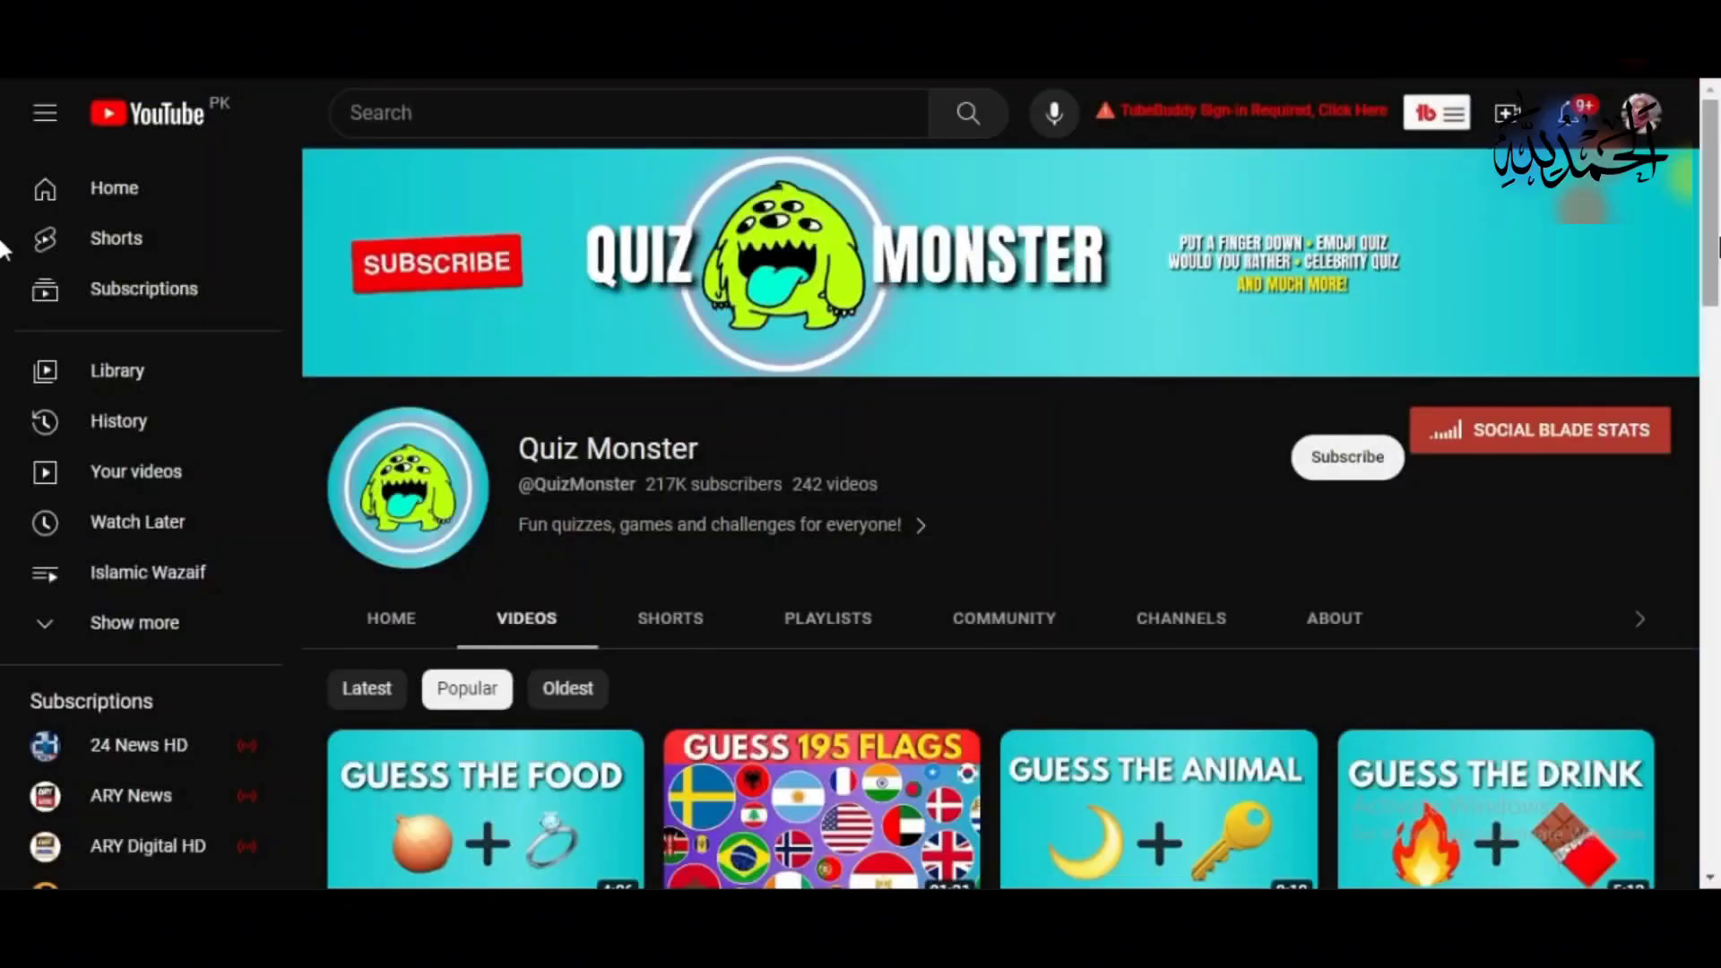
scroll(4, 251, "down", 3)
mouse_move(439, 573)
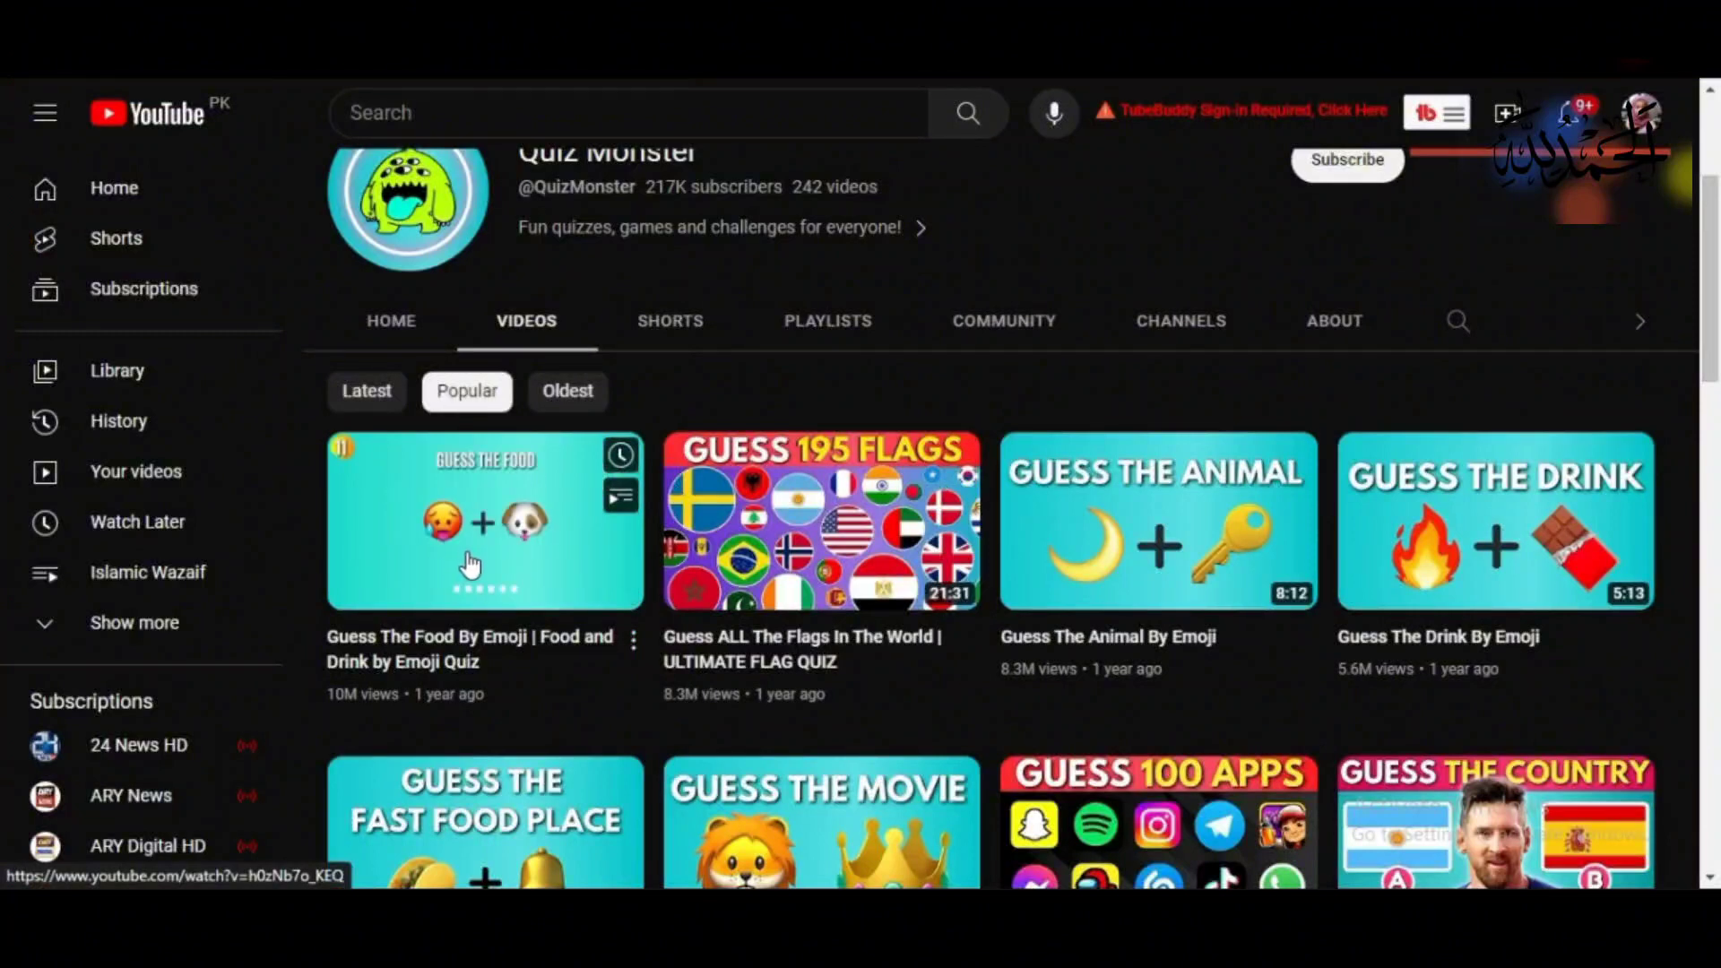
mouse_move(776, 463)
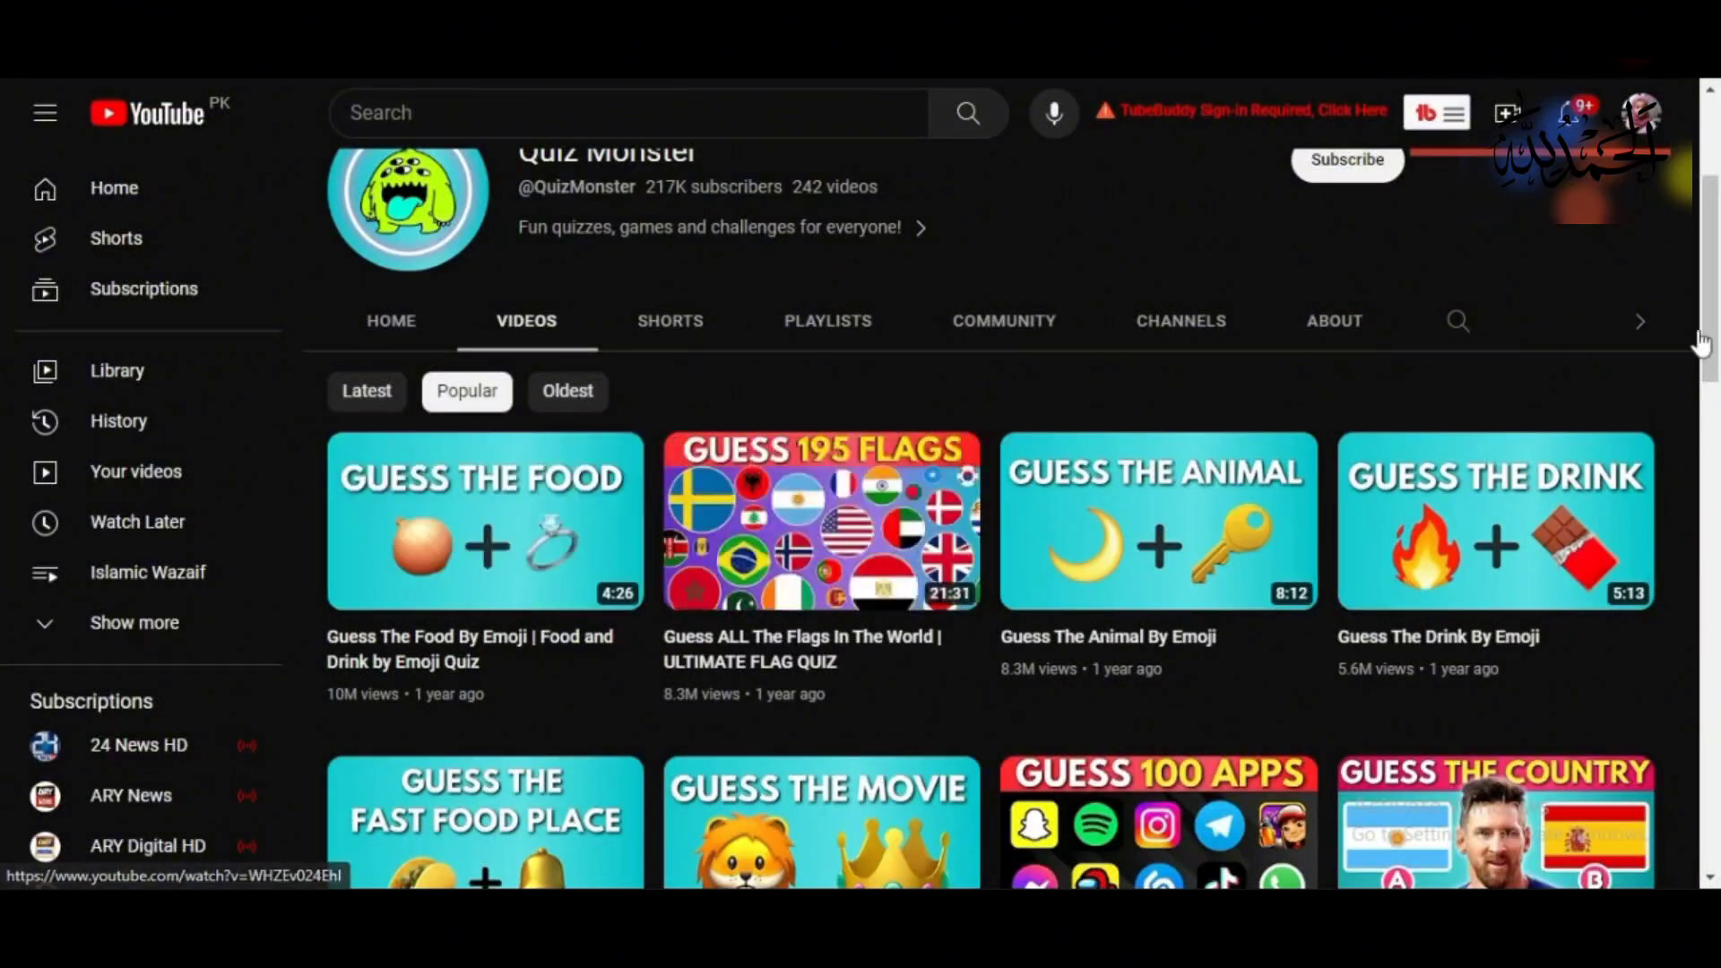
scroll(4, 242, "up", 3)
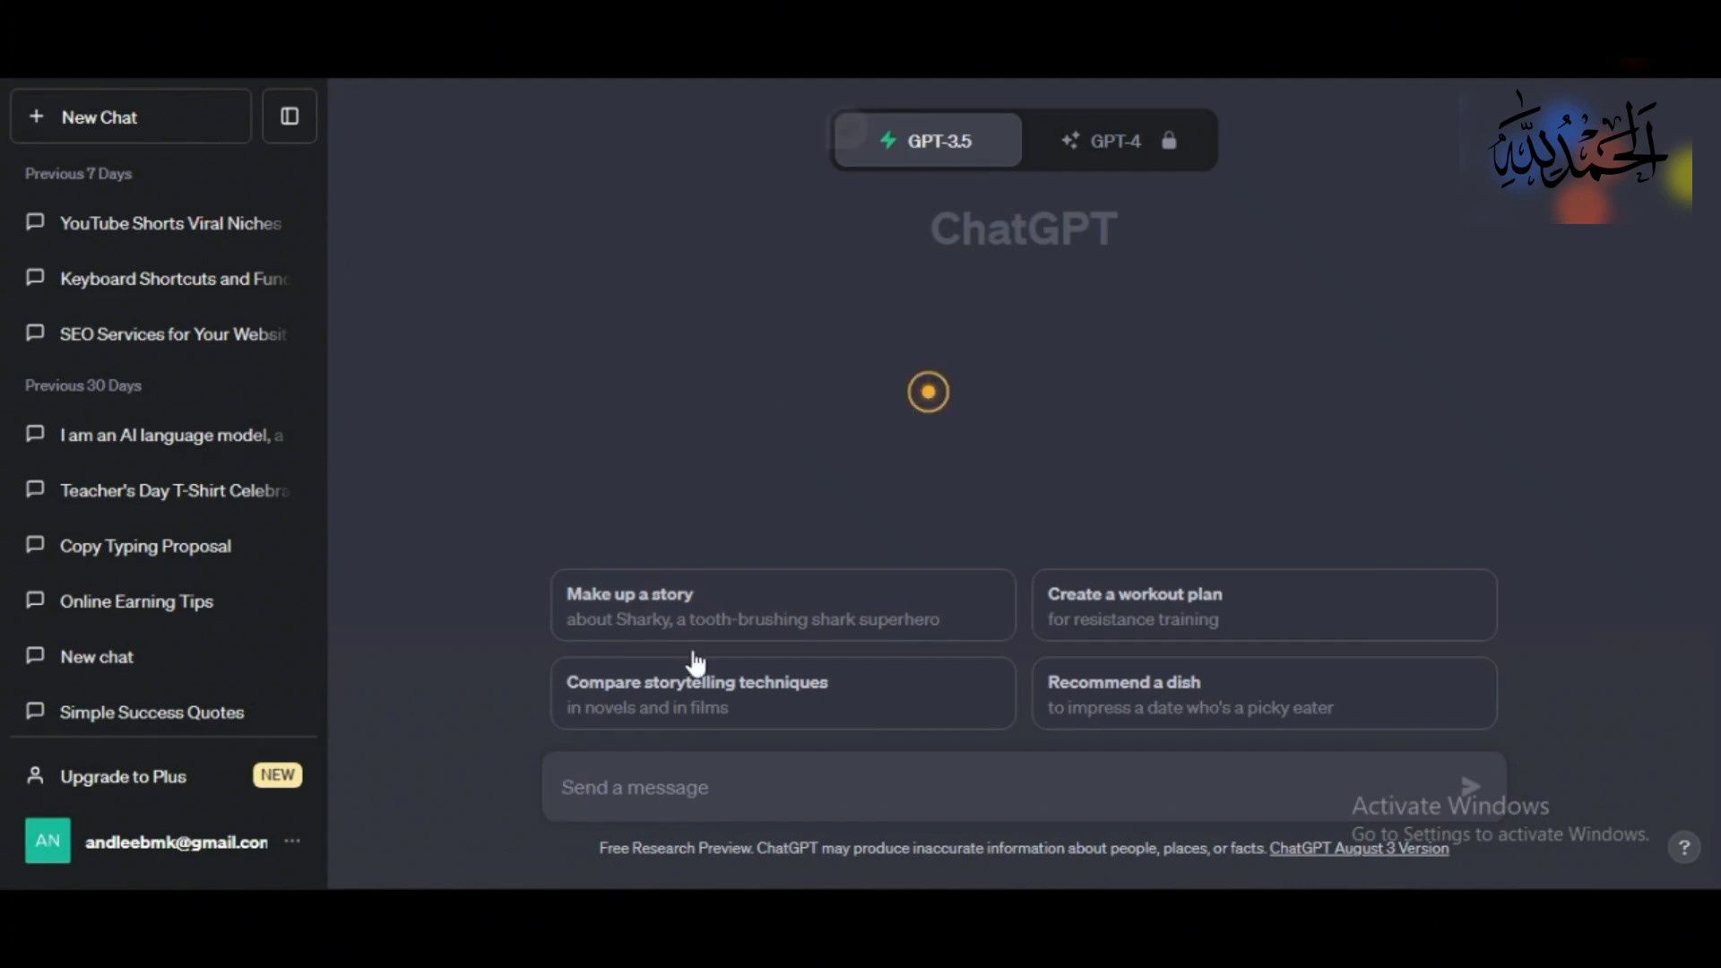
Step: In ChatGPT, request a table of 50 popular movies for kids, with movie names in the first column and 2 descriptive emojis in the second
left_click(647, 780)
type("create a table with 50 popular movies for kids. in the first column add the name of the movie.in the second column add 2 emojis that describe the movie.")
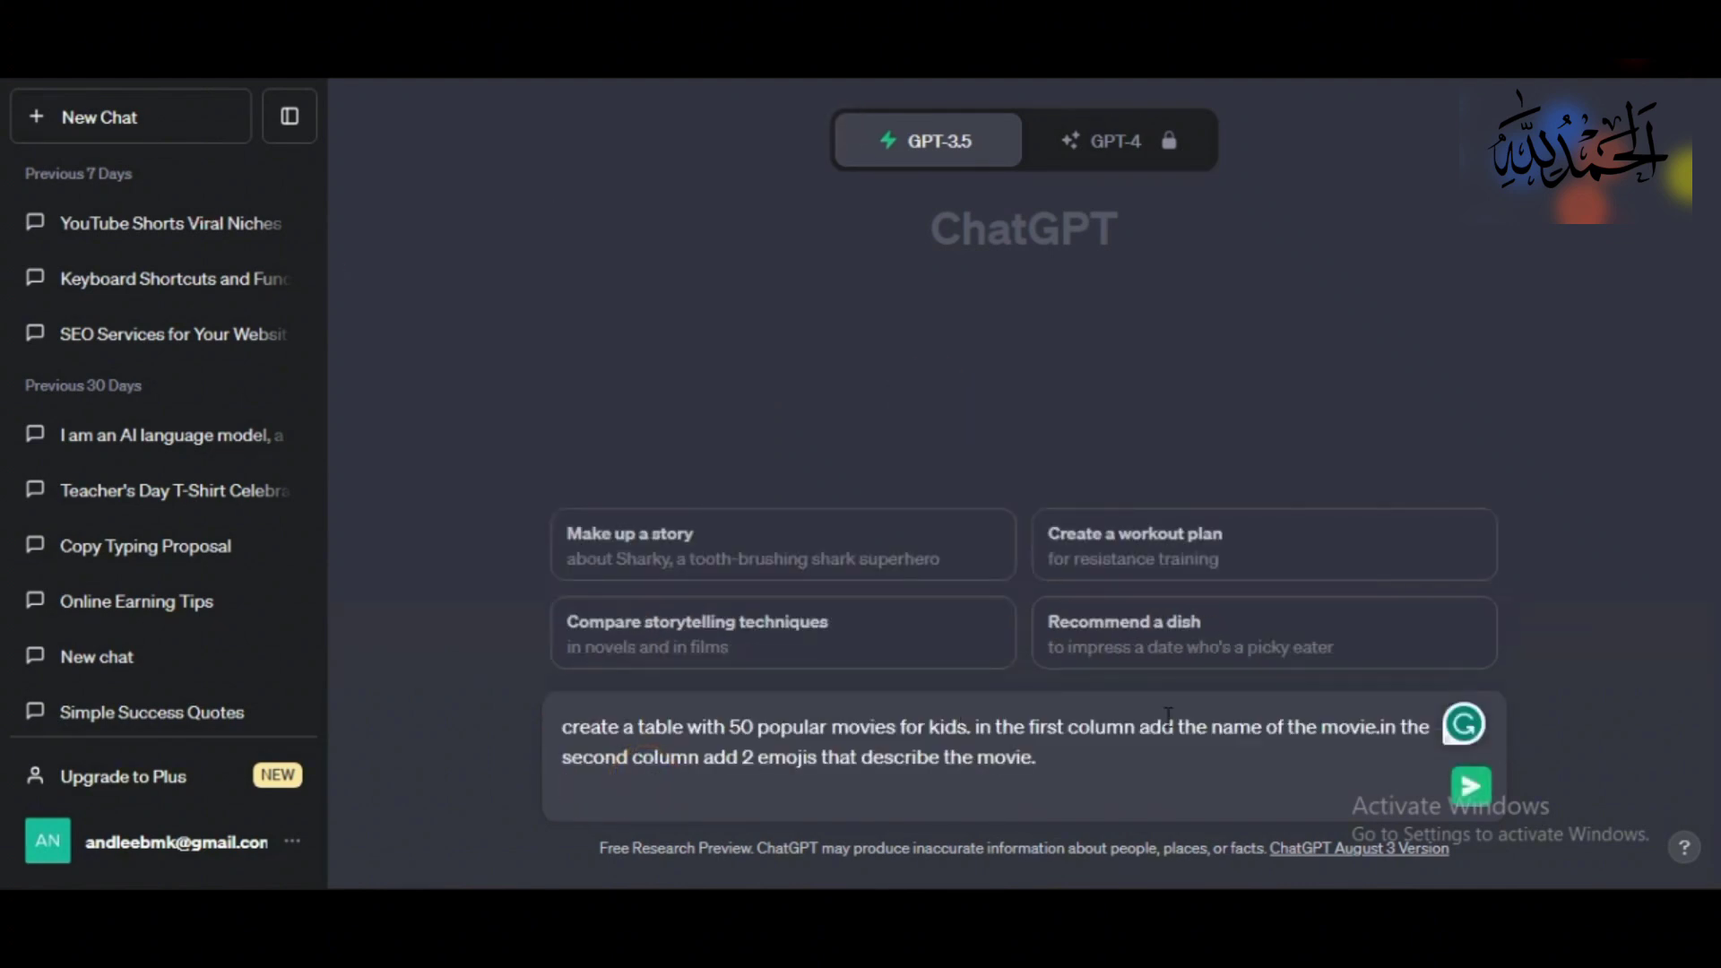
left_click(991, 778)
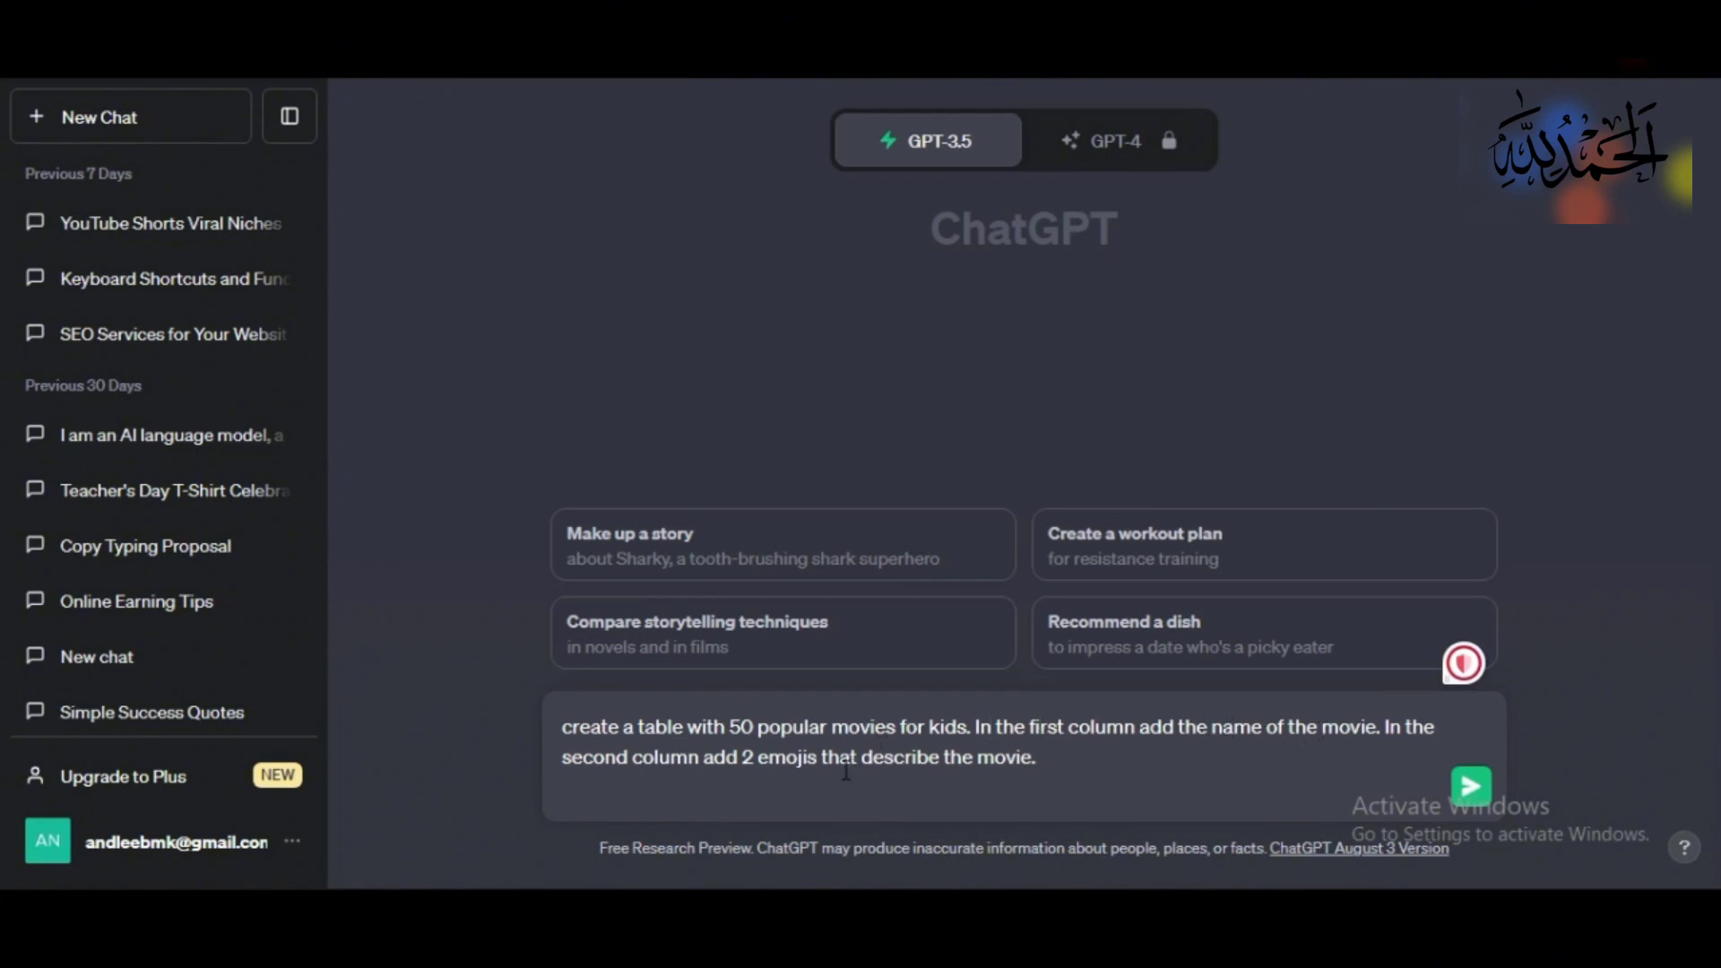
left_click(1062, 759)
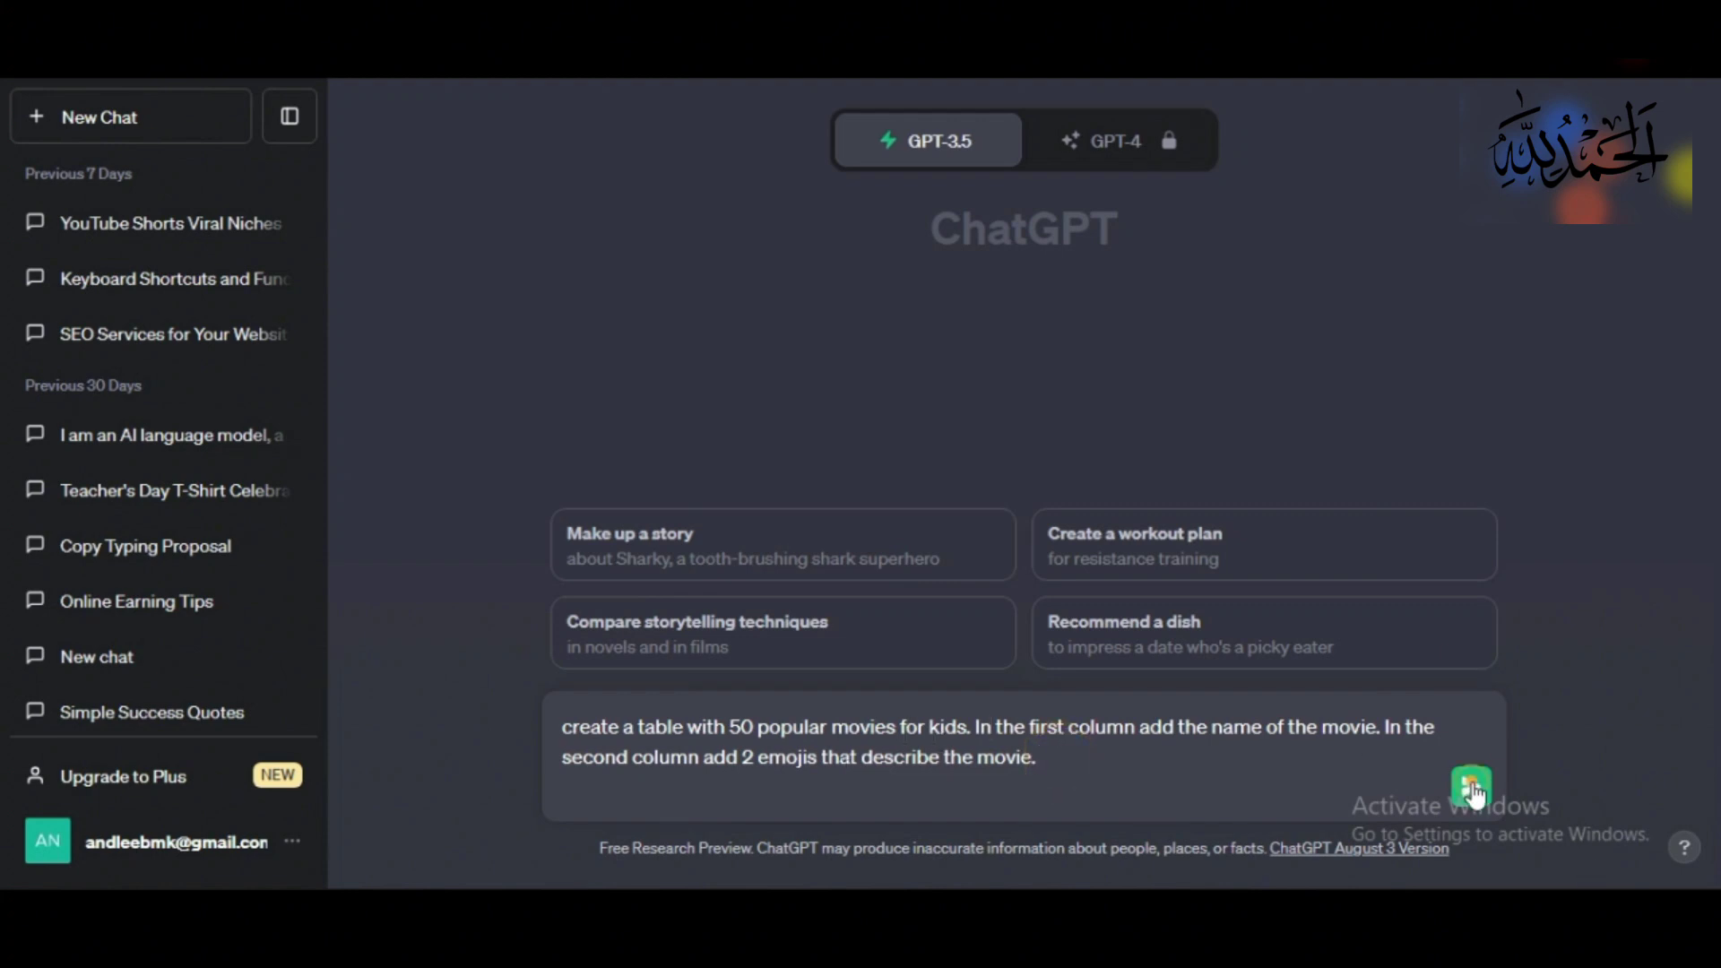
left_click(1471, 786)
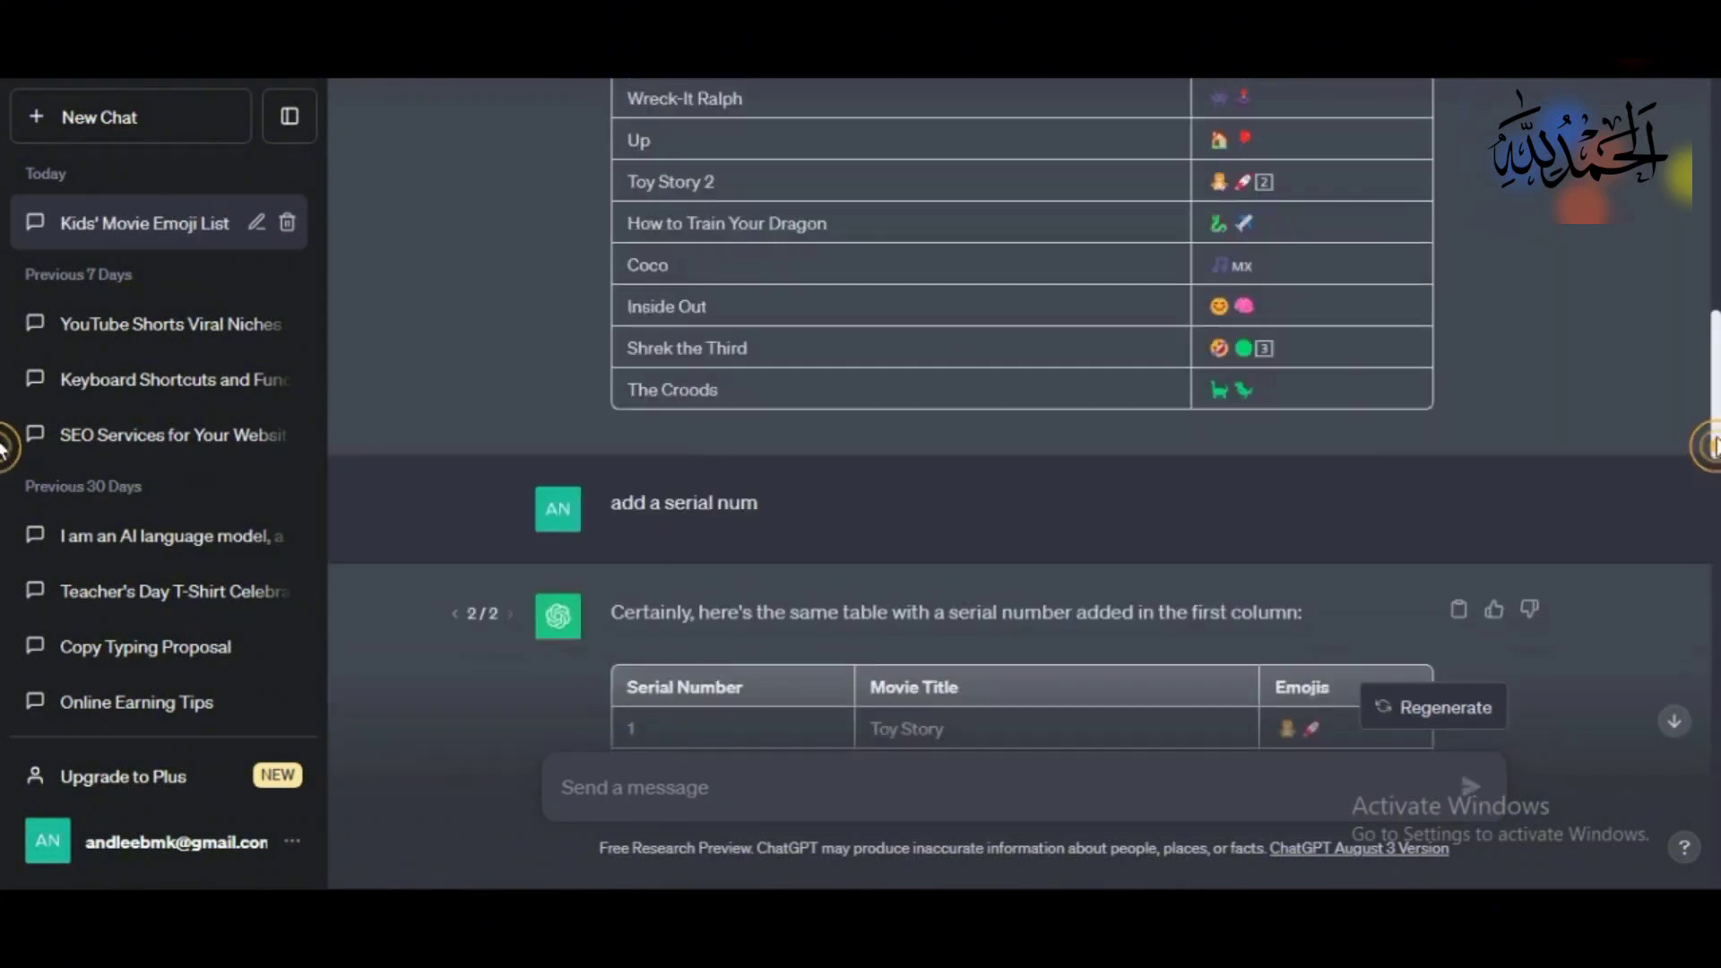
Step: Review the generated movie and emoji table and its version with serial numbers through to the last row
scroll(1022, 448, "up", 4)
scroll(1021, 448, "down", 5)
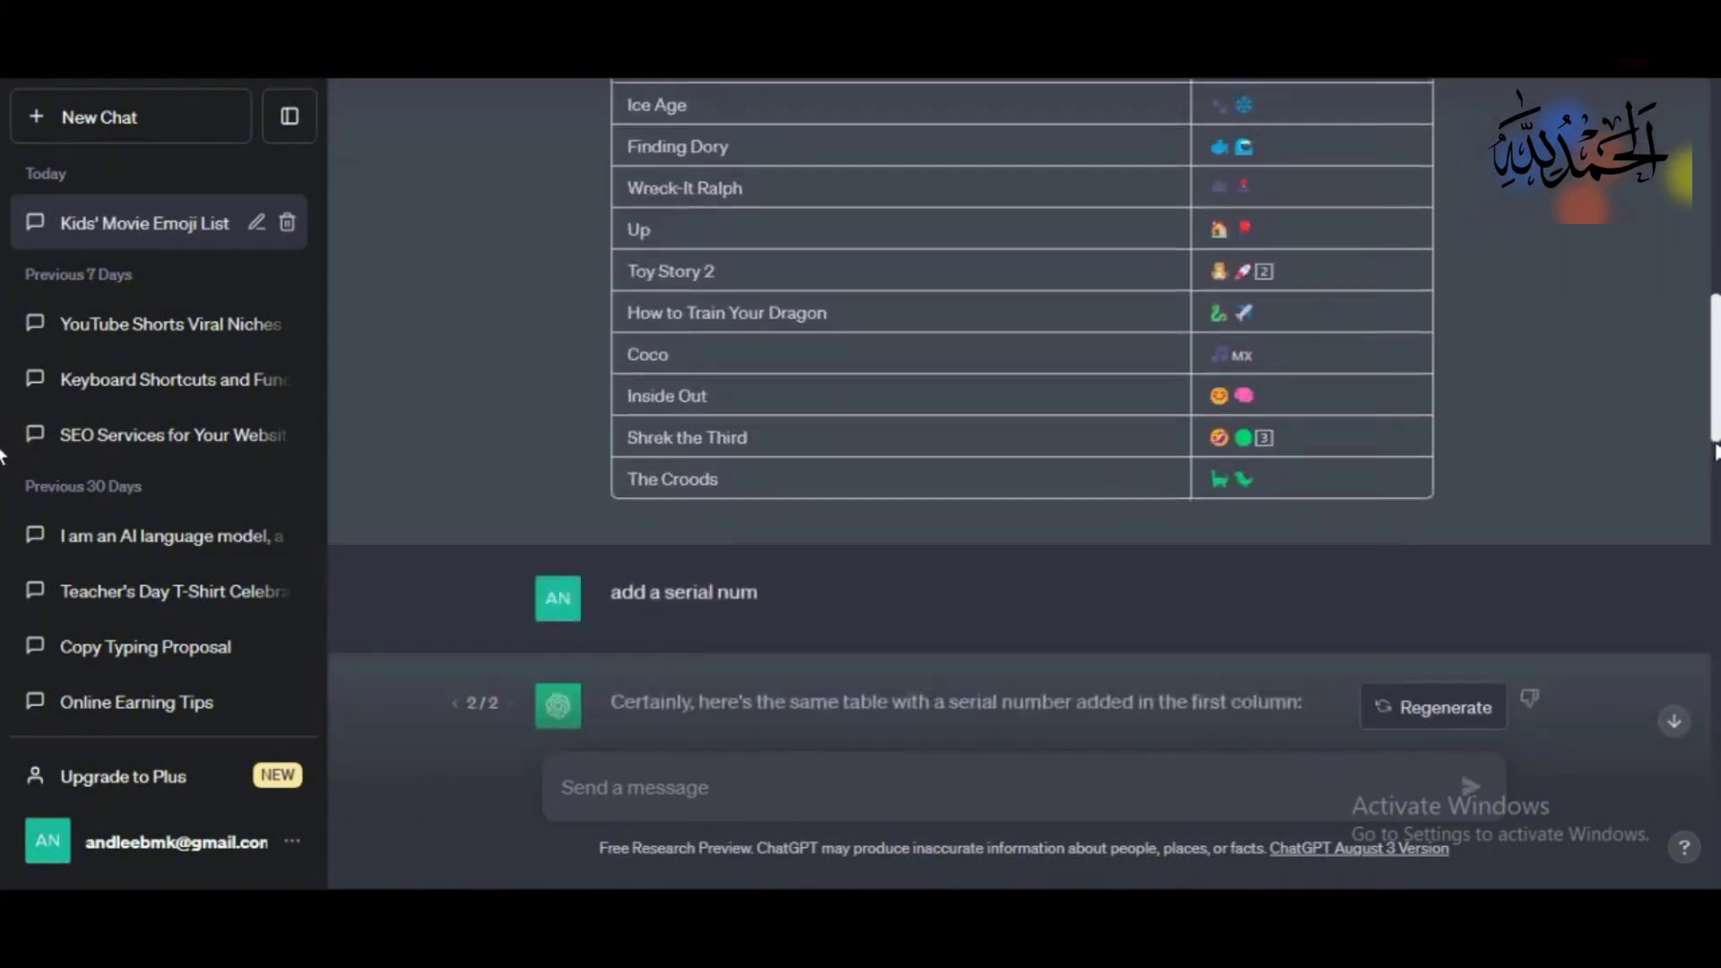
scroll(1712, 481, "down", 1)
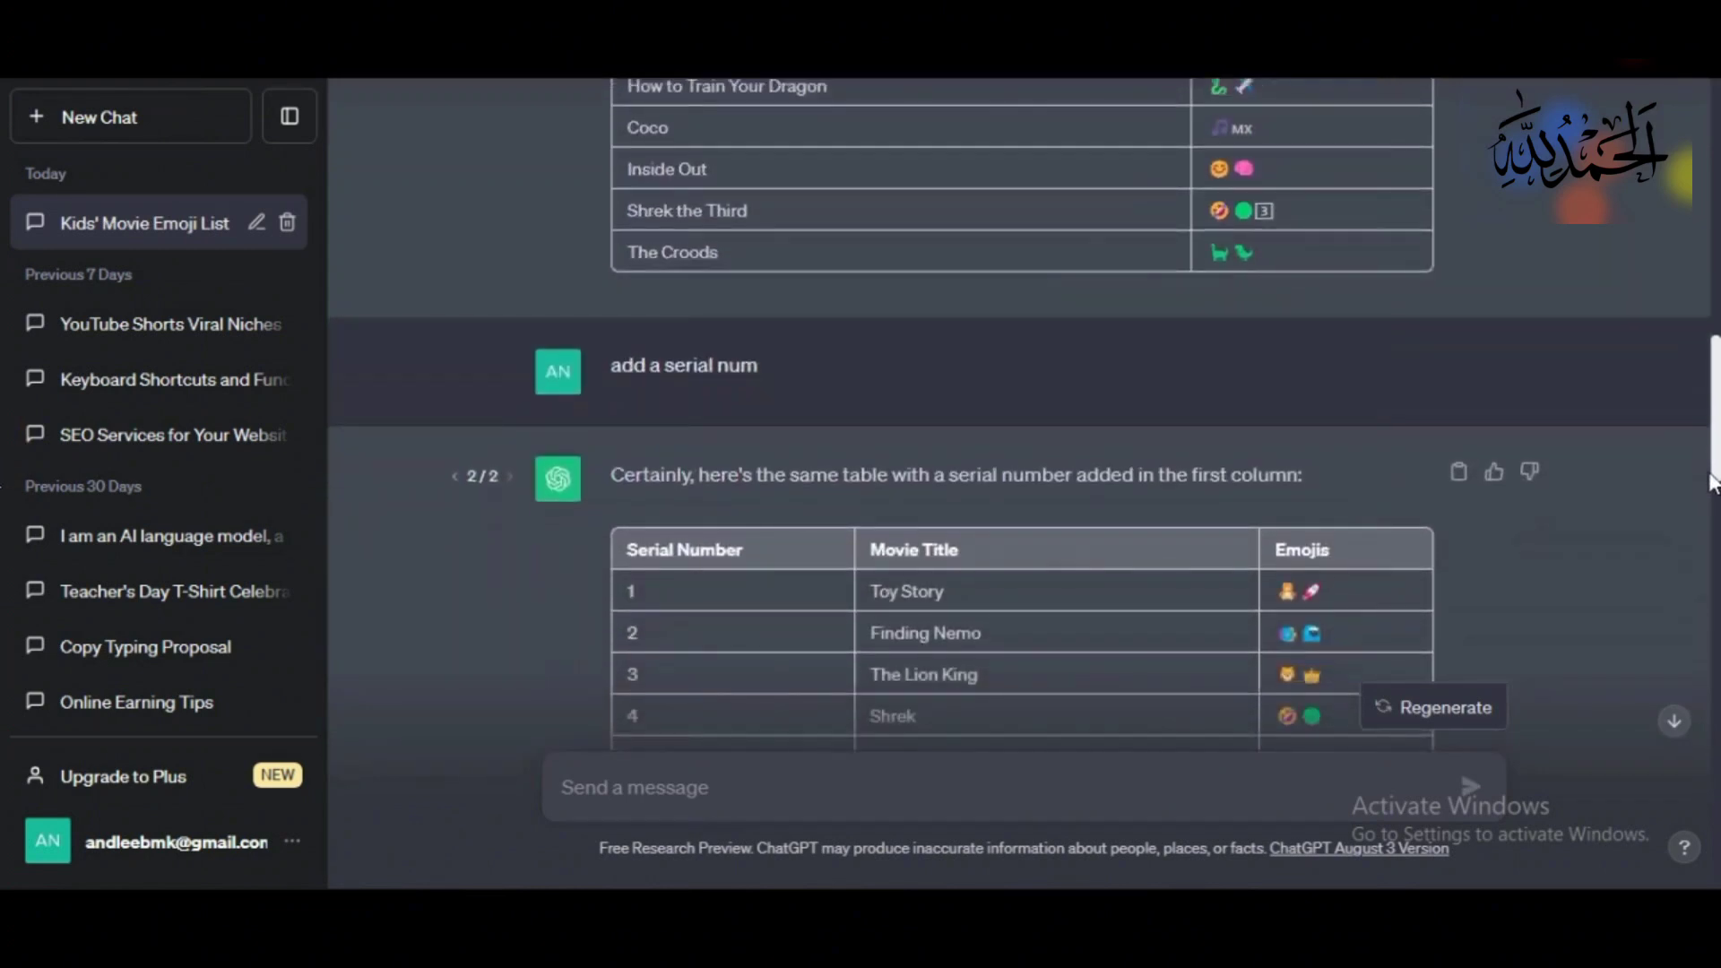
left_click_drag(1712, 482, 1713, 852)
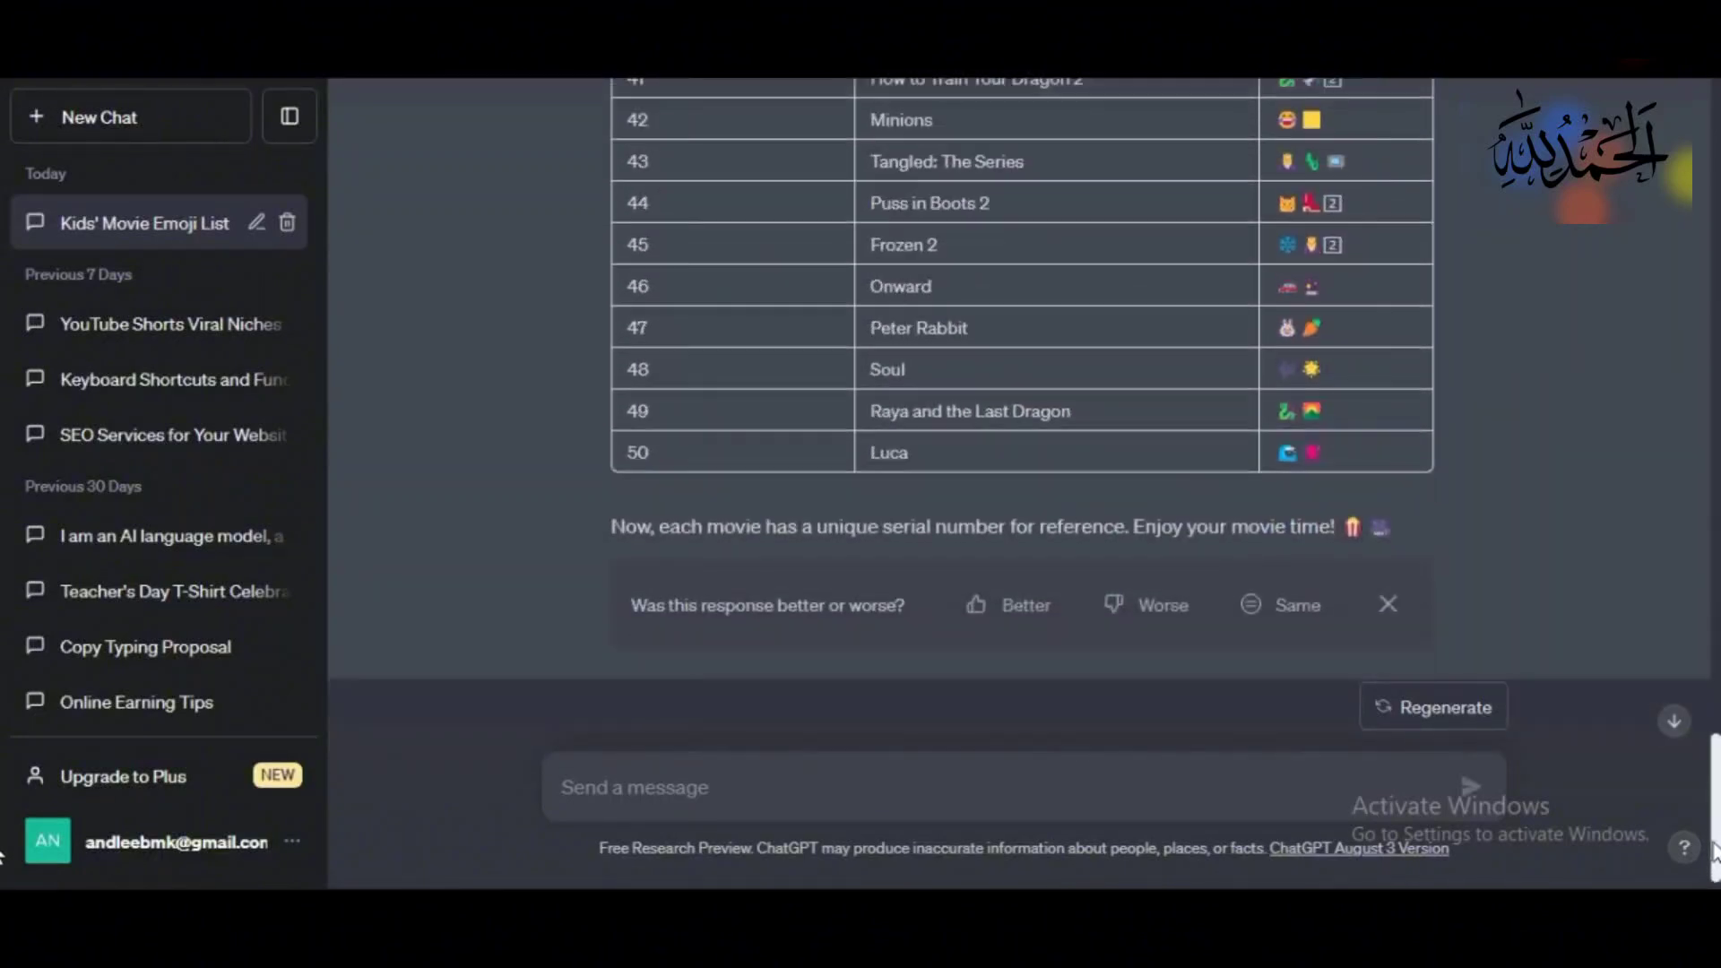
Step: Ask ChatGPT to "add a + between each emoji", accepting the suggested singular form of emoji before sending
left_click(914, 783)
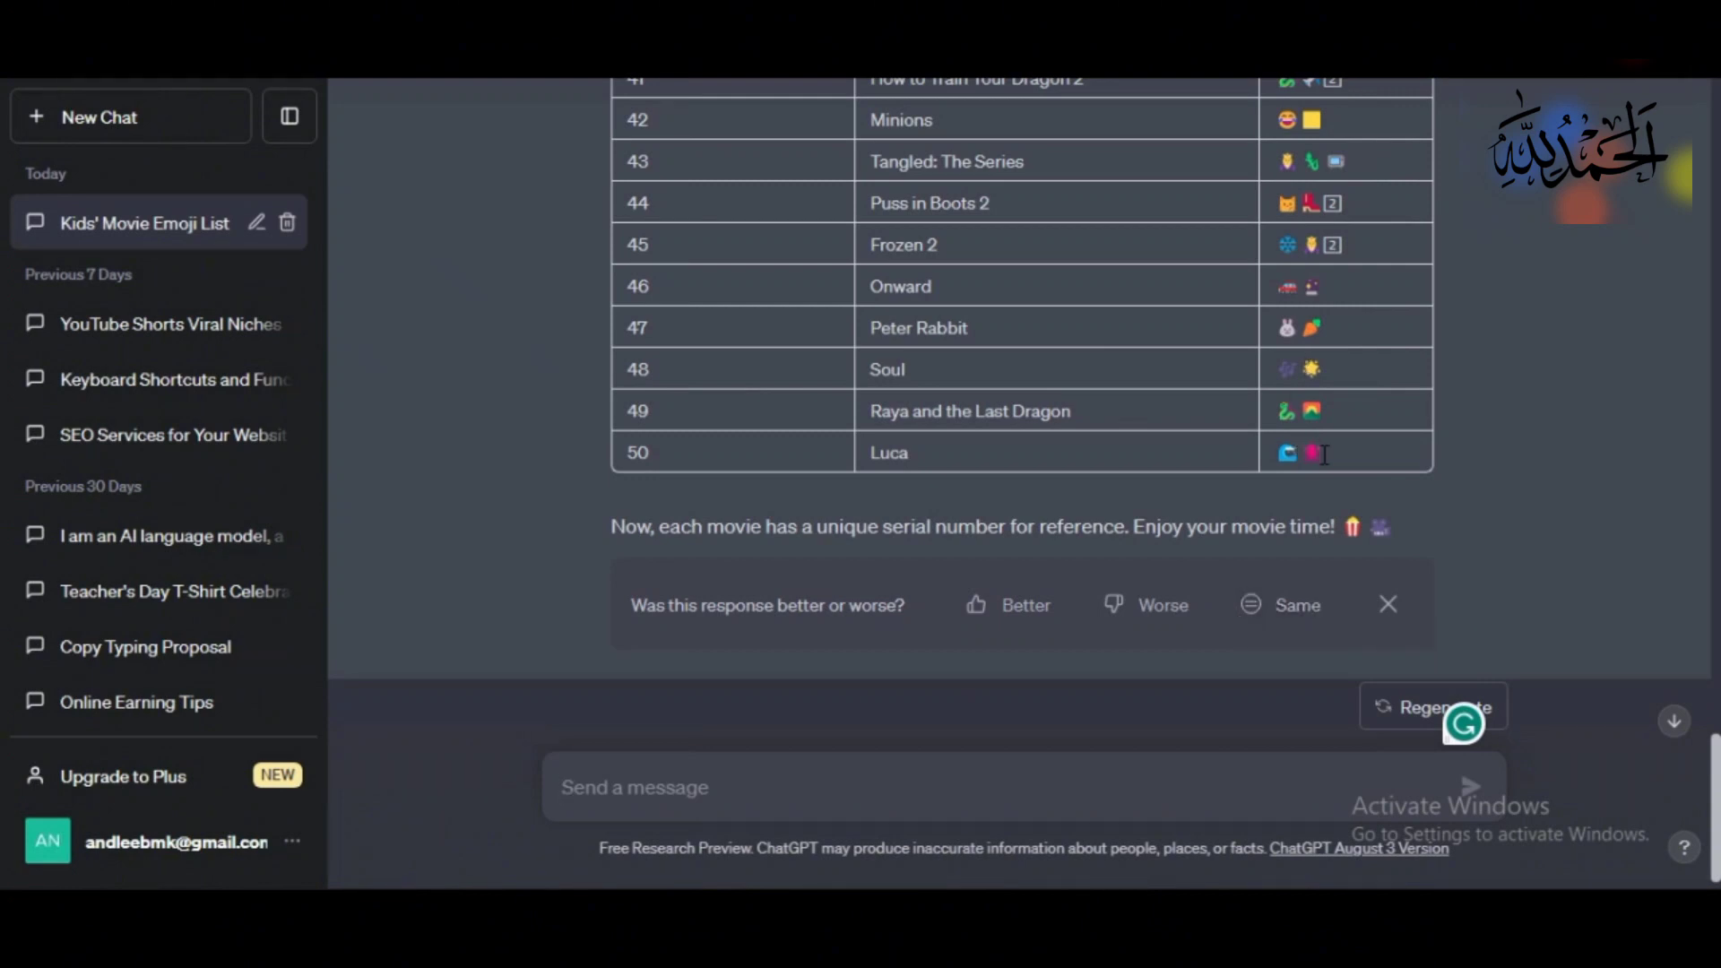
type("add a + between each emojis.")
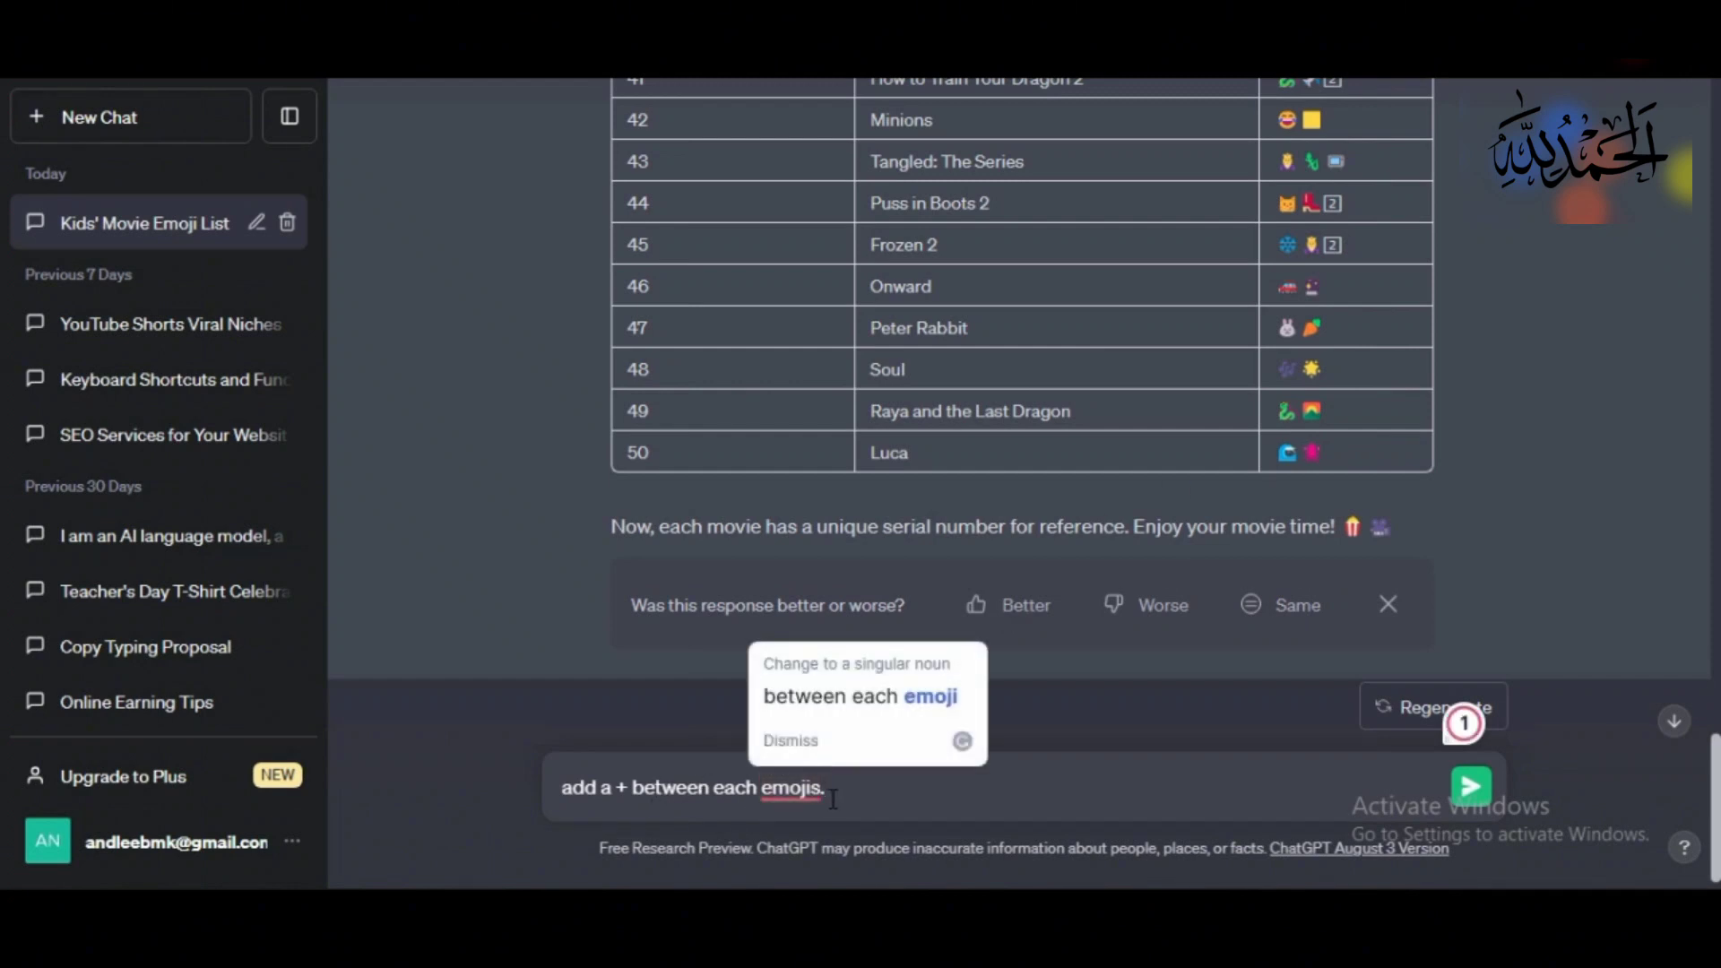
left_click(900, 705)
left_click(1466, 787)
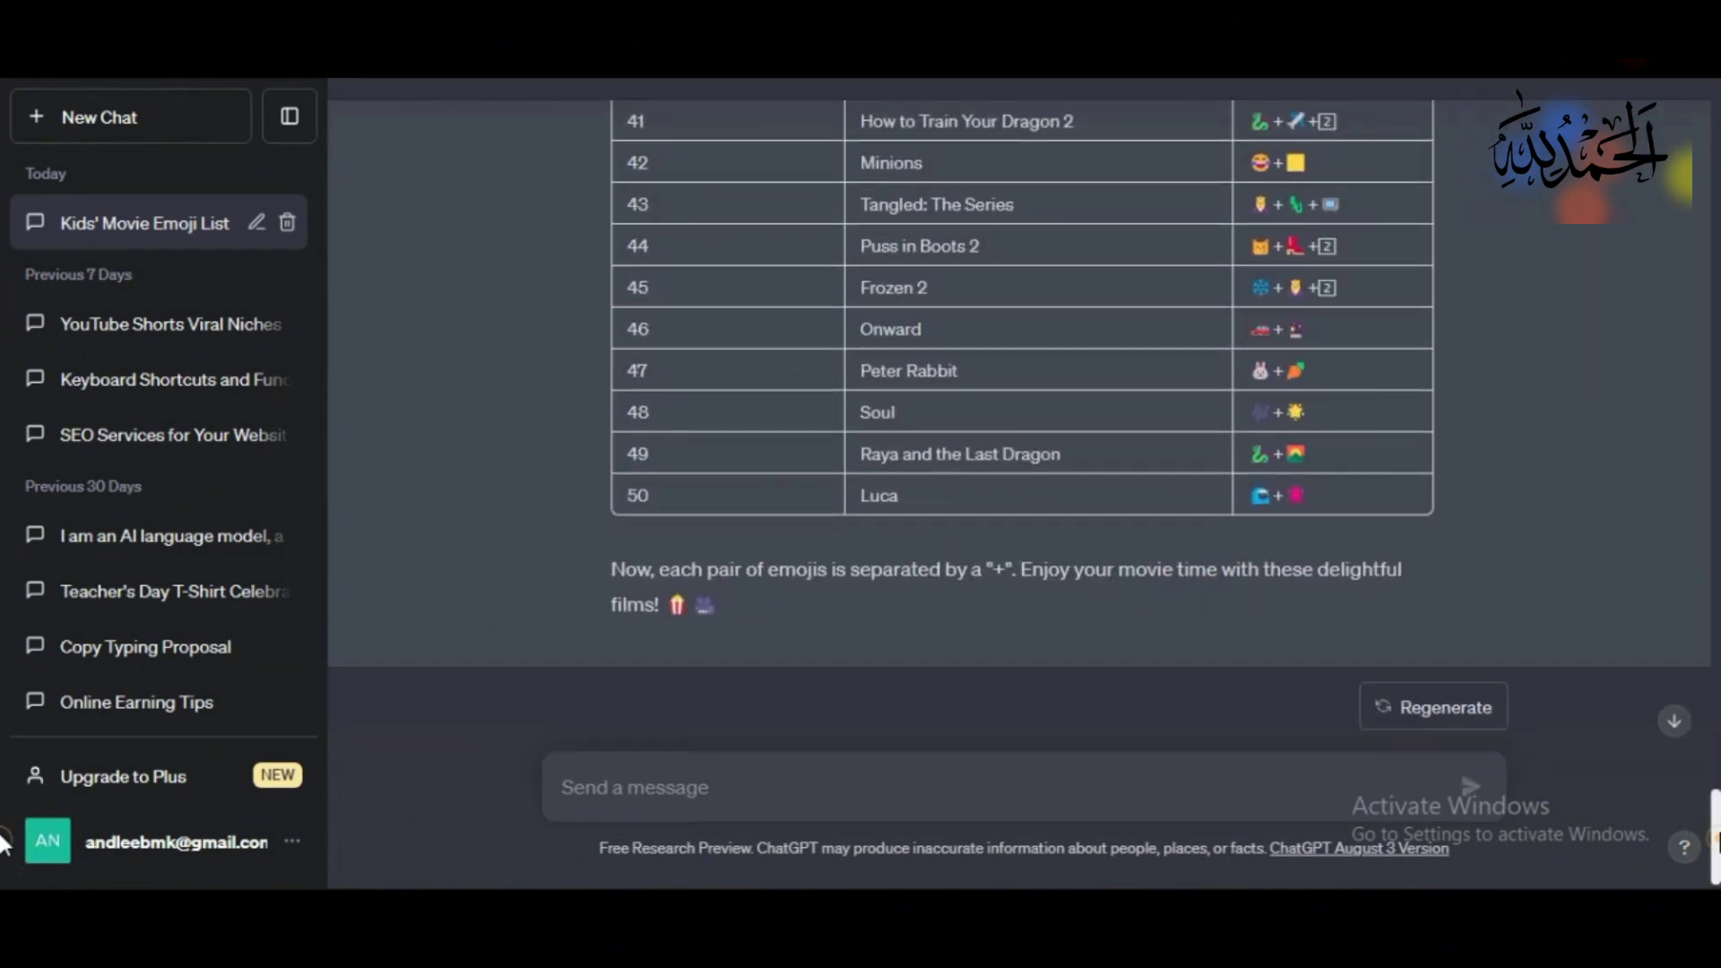
Step: Copy the complete updated movie and emoji table from ChatGPT into the blank Google Sheets spreadsheet, starting in column A
scroll(1711, 847, "up", 10)
scroll(1712, 846, "down", 15)
scroll(1712, 846, "up", 3)
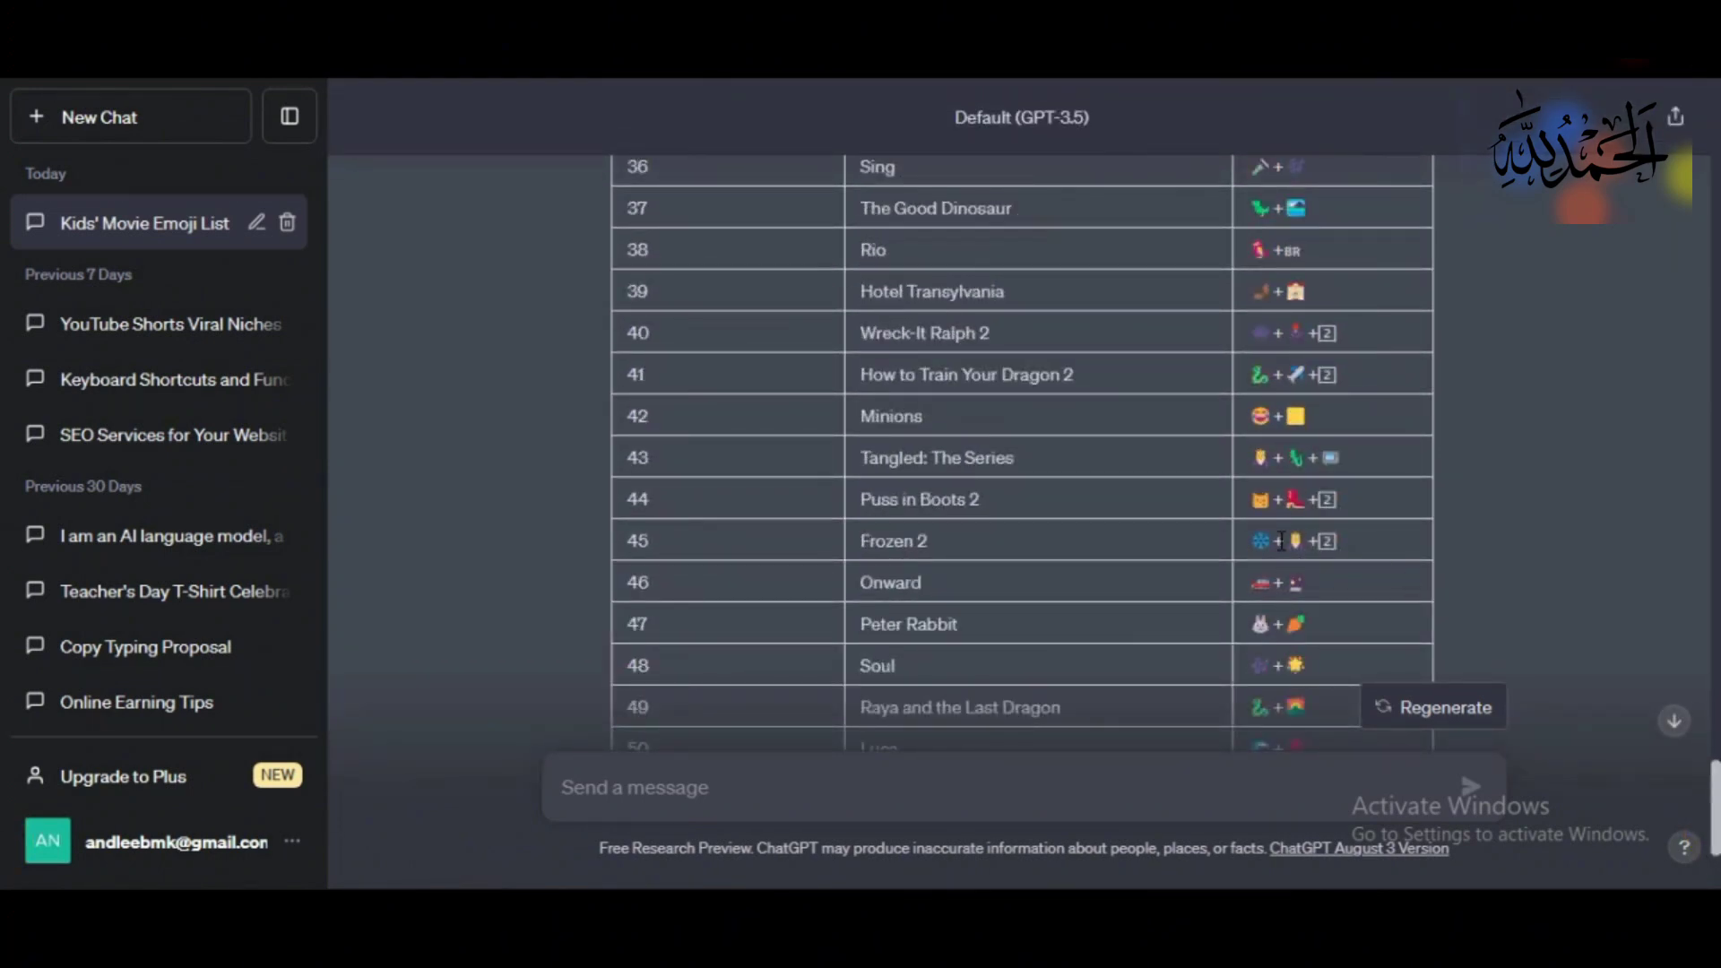
mouse_move(1713, 789)
left_mouse_down()
mouse_move(1714, 508)
mouse_move(1713, 811)
left_mouse_up()
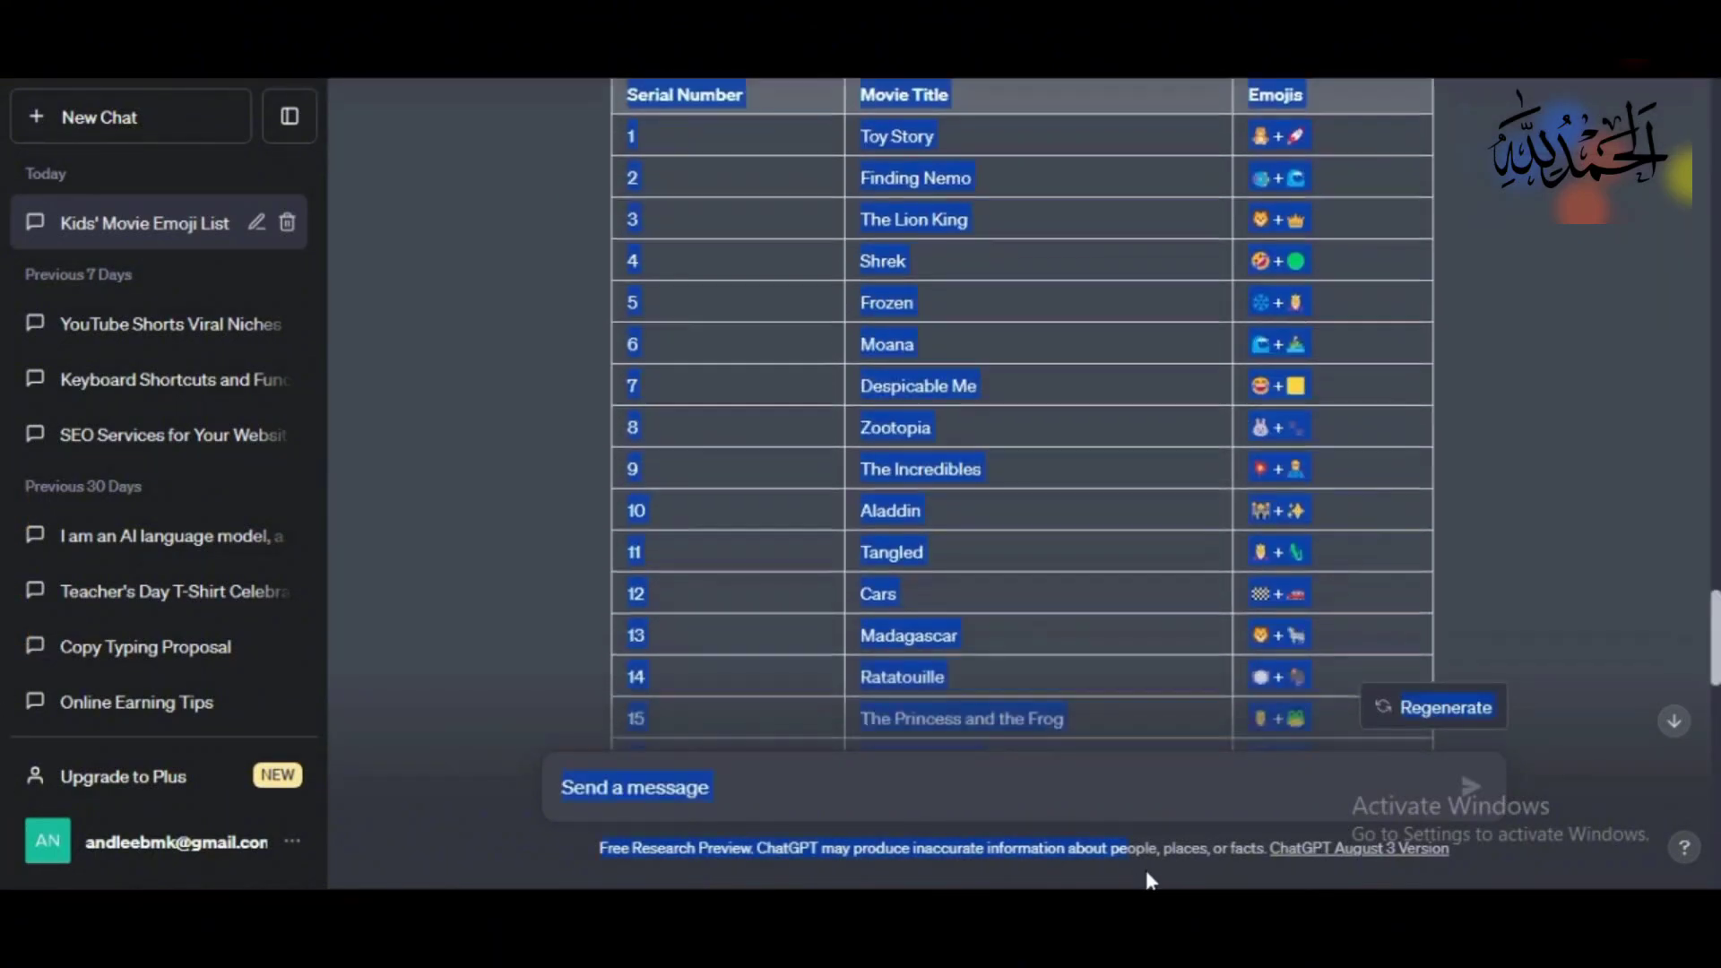
left_click_drag(1271, 806, 1273, 457)
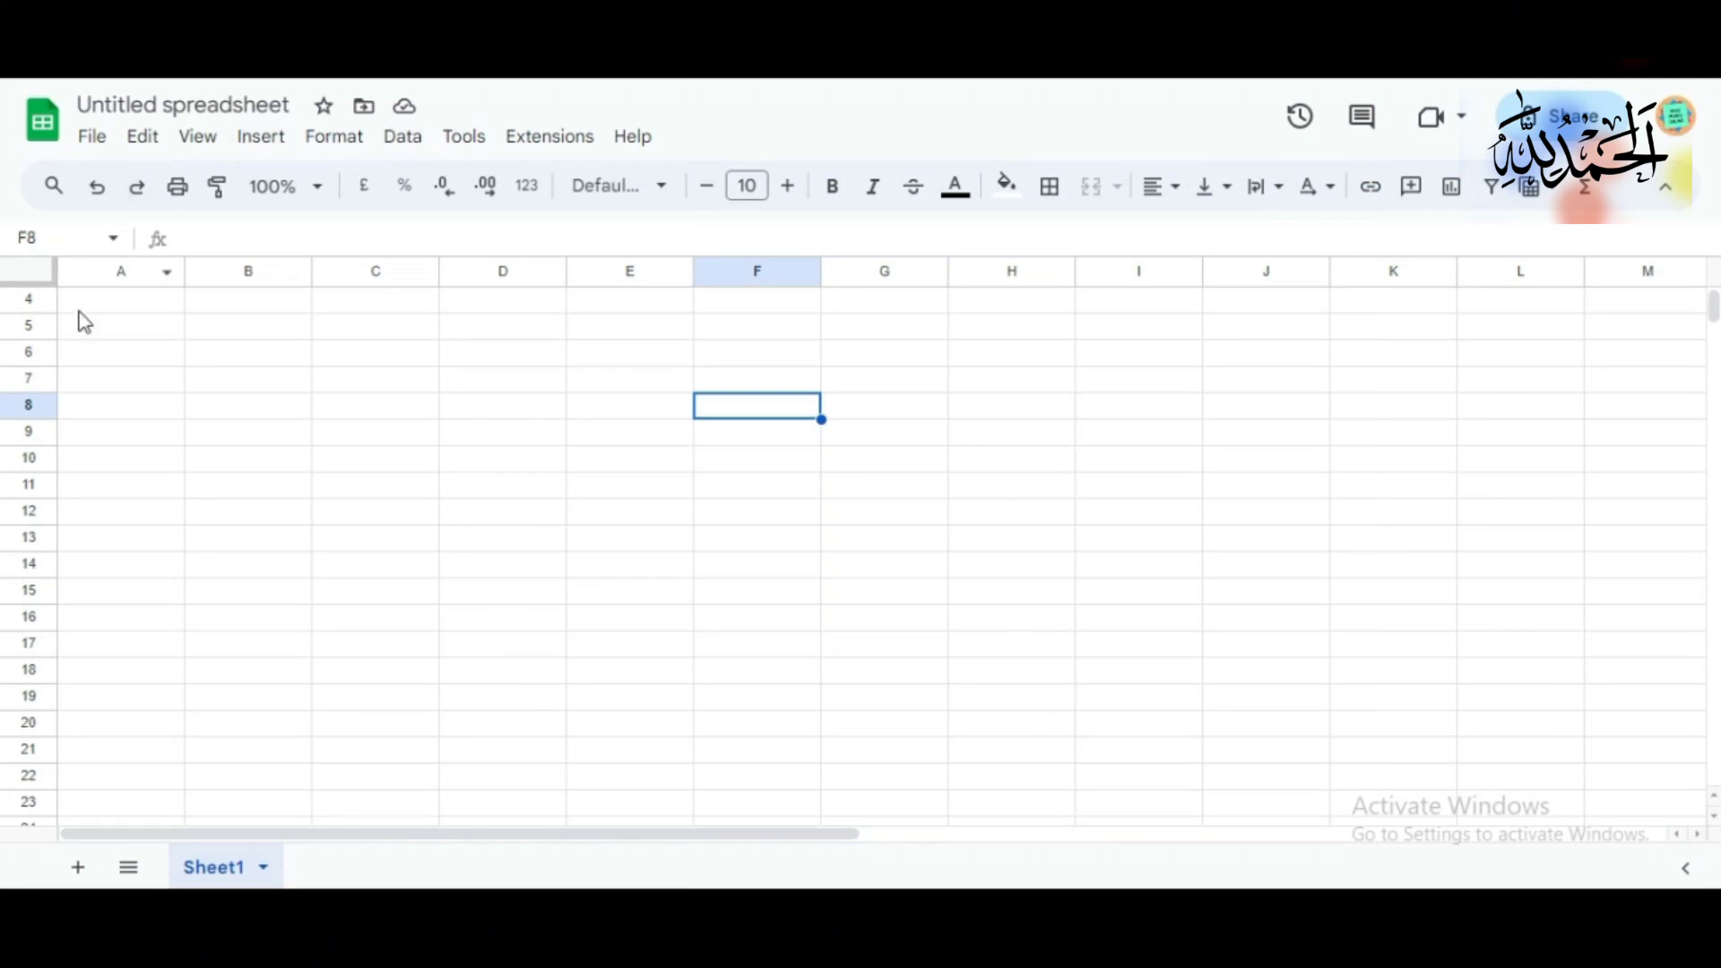
left_click(85, 316)
key("ctrl+v")
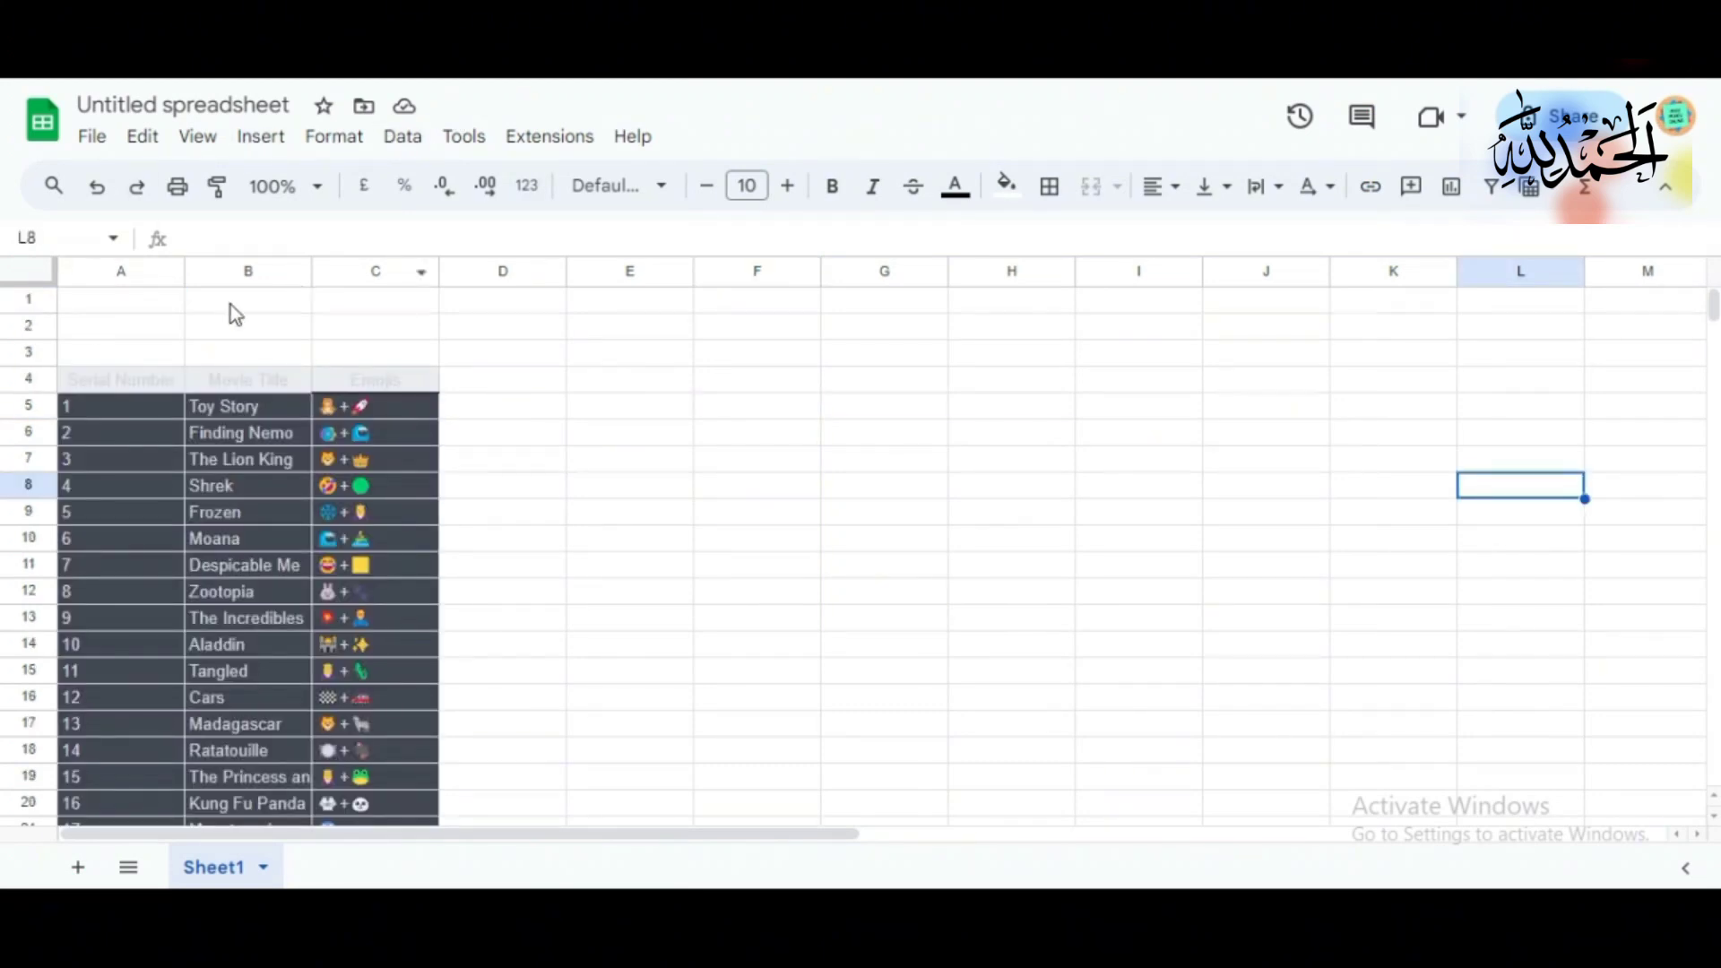
left_click(228, 350)
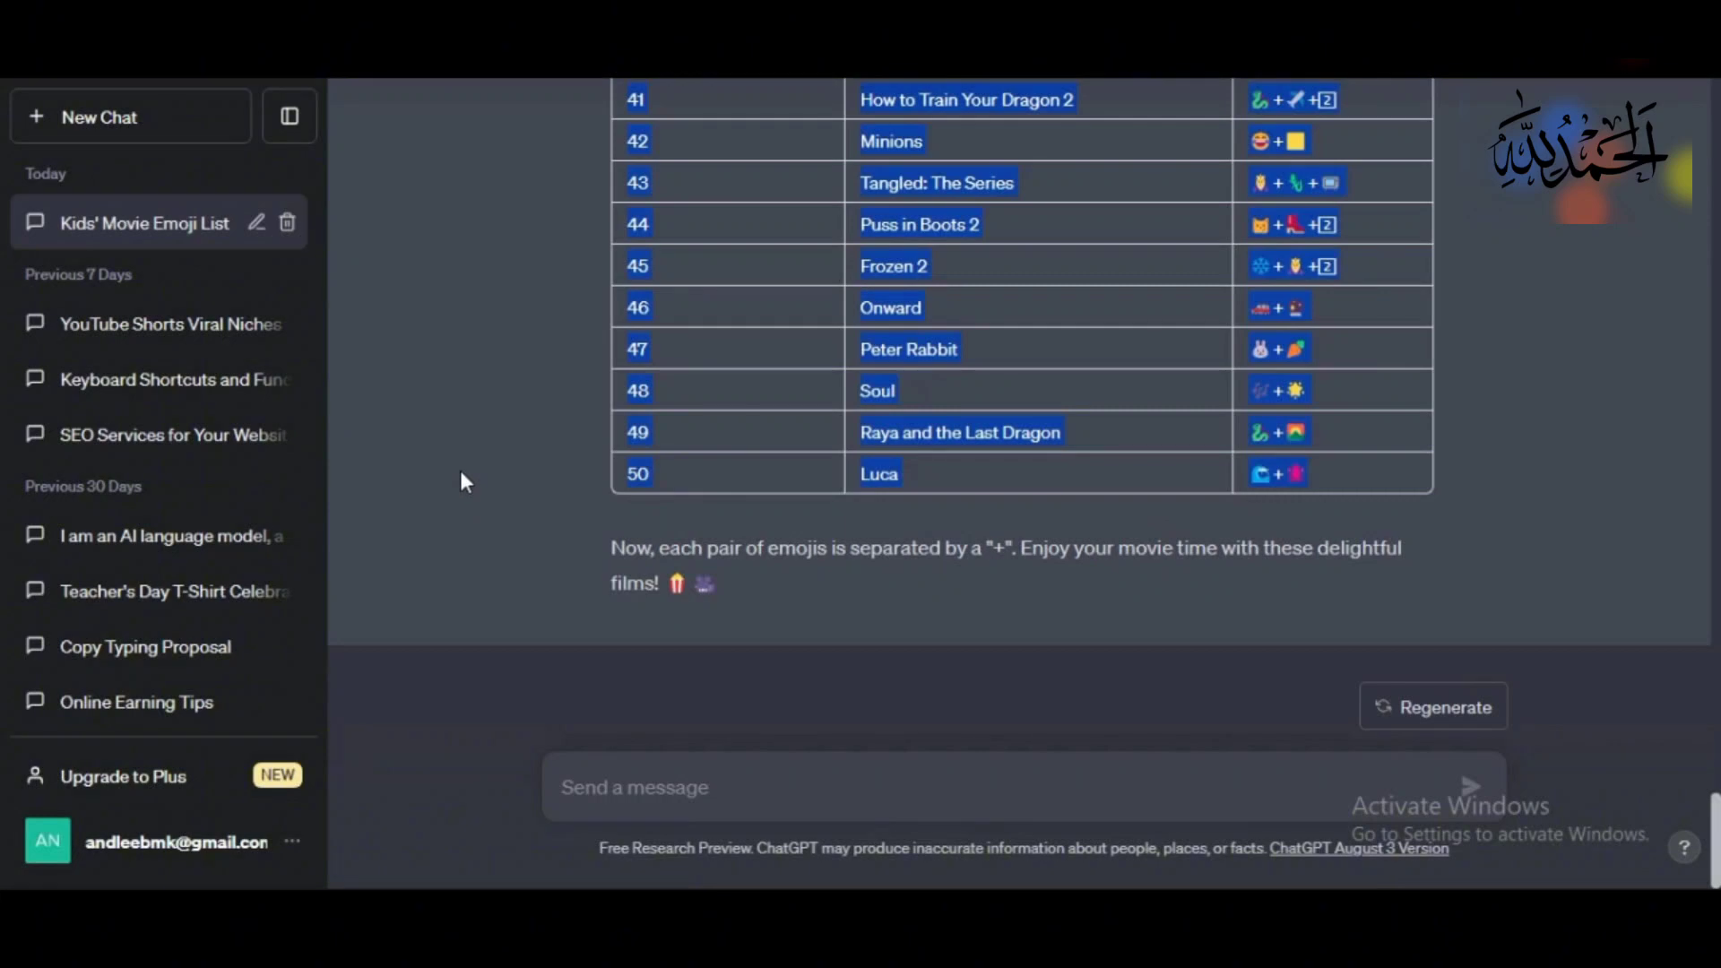
left_click(460, 471)
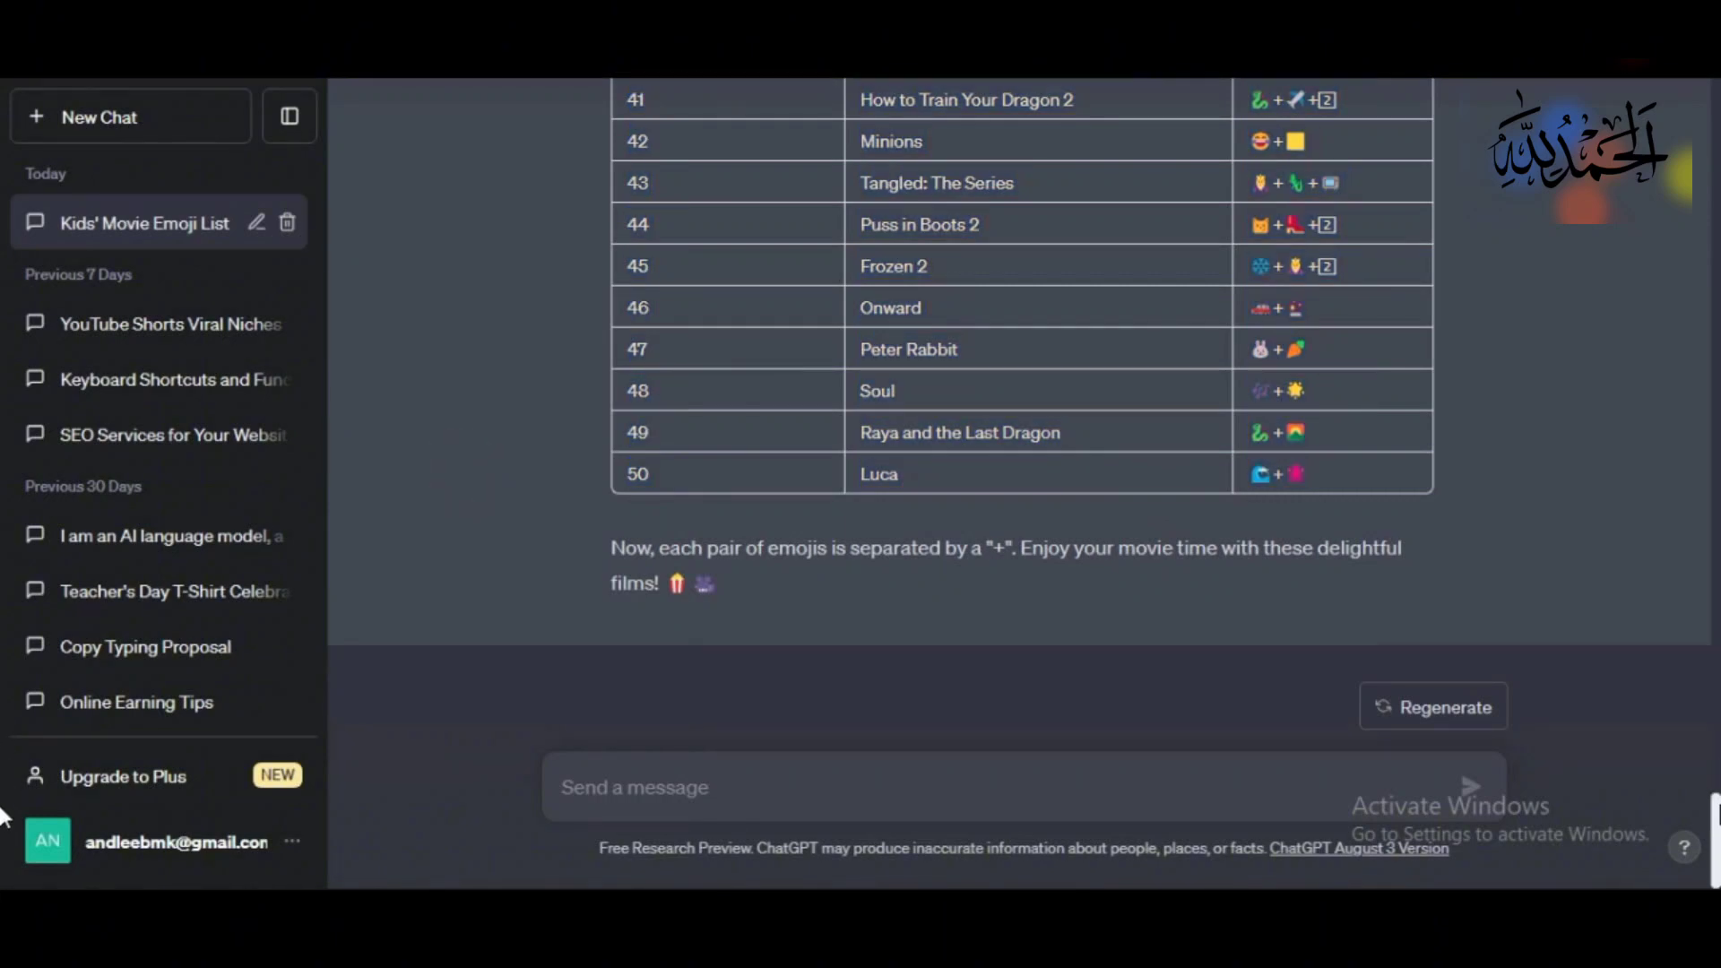
left_click_drag(1714, 826, 1692, 578)
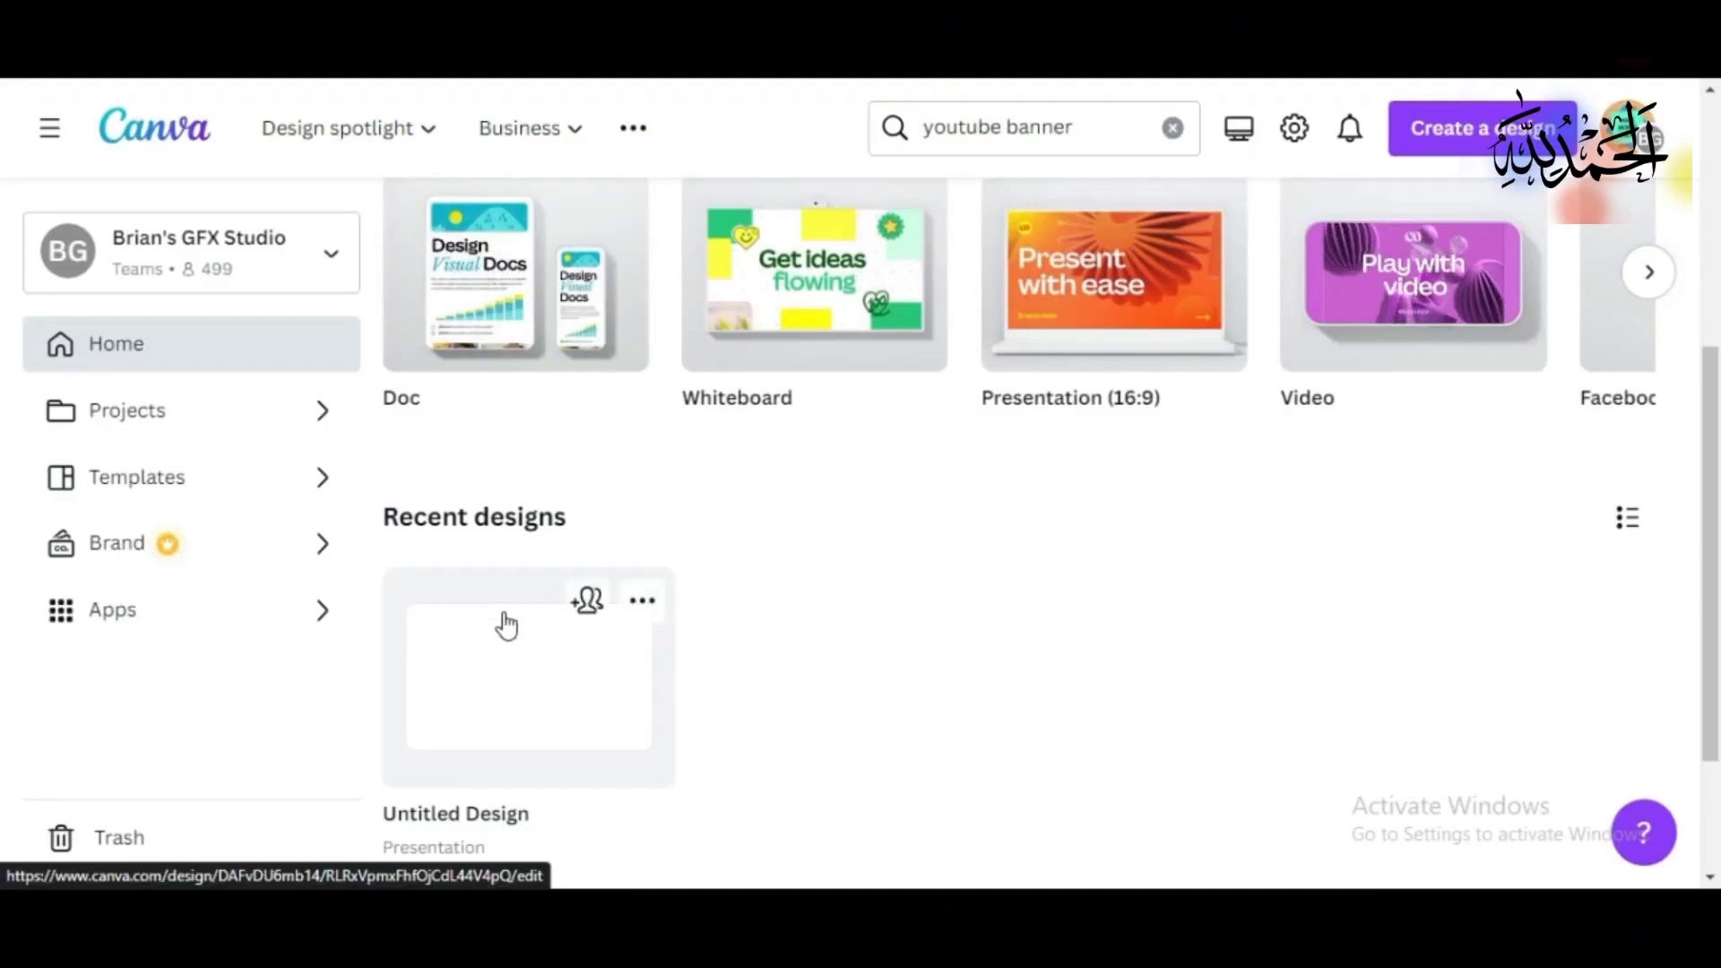
Step: Switch to Canva and create a new blank Video design
left_click(1477, 146)
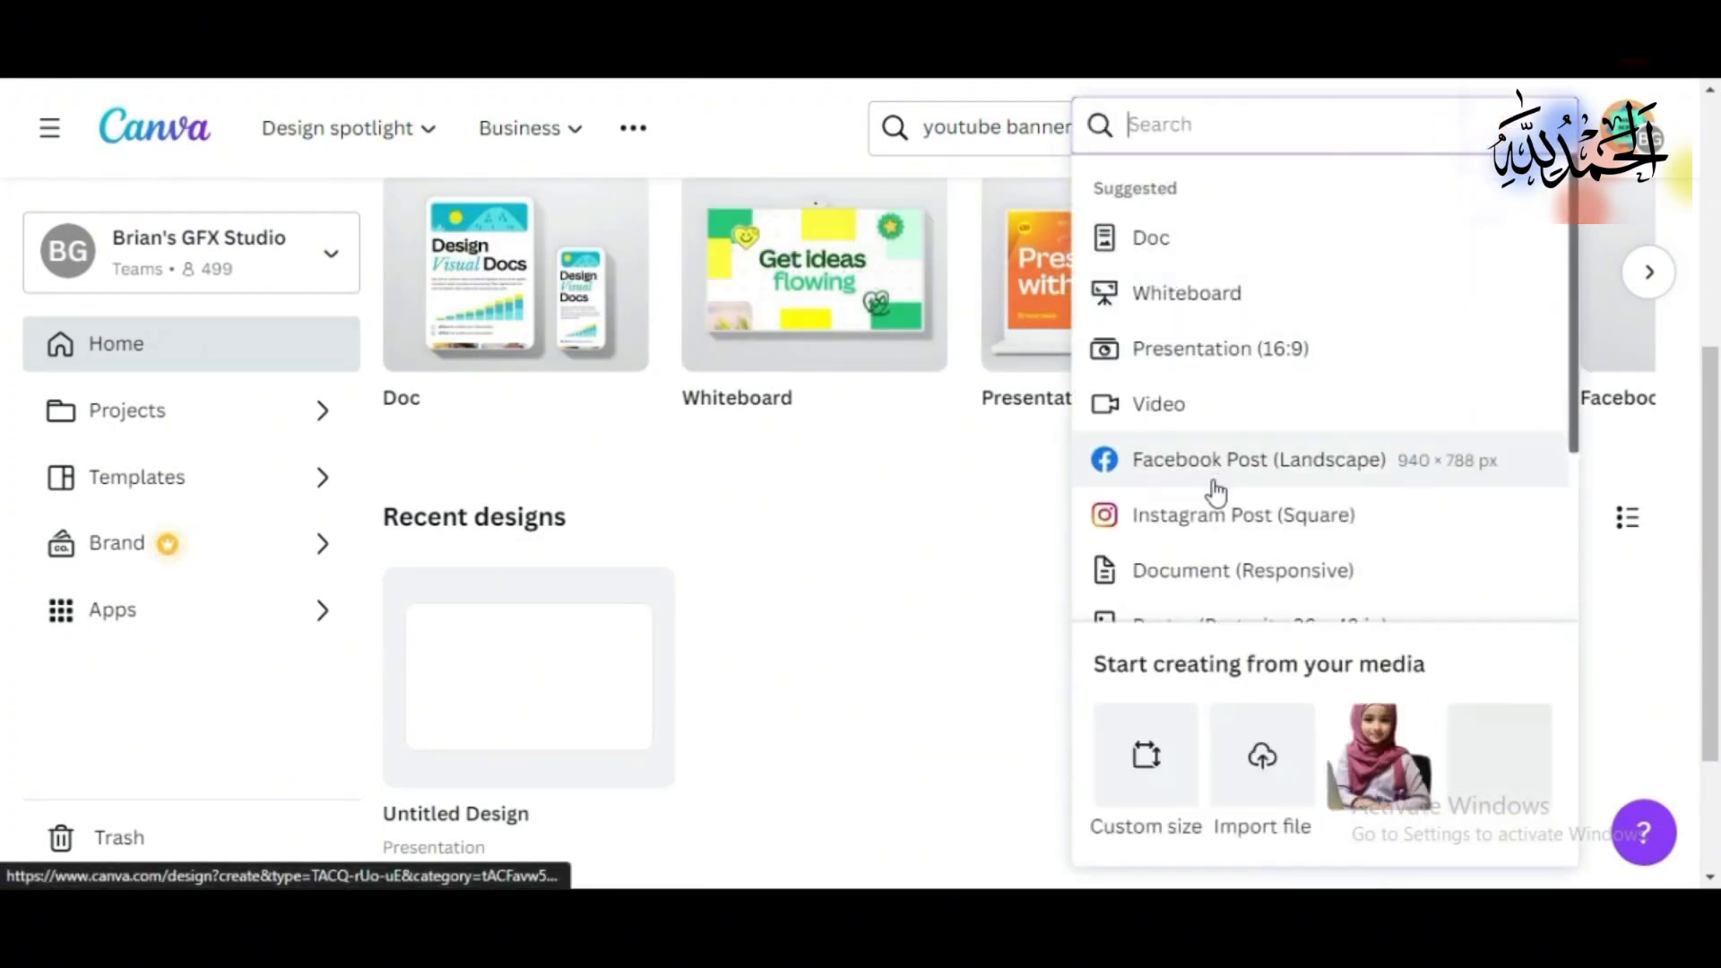
left_click(1192, 397)
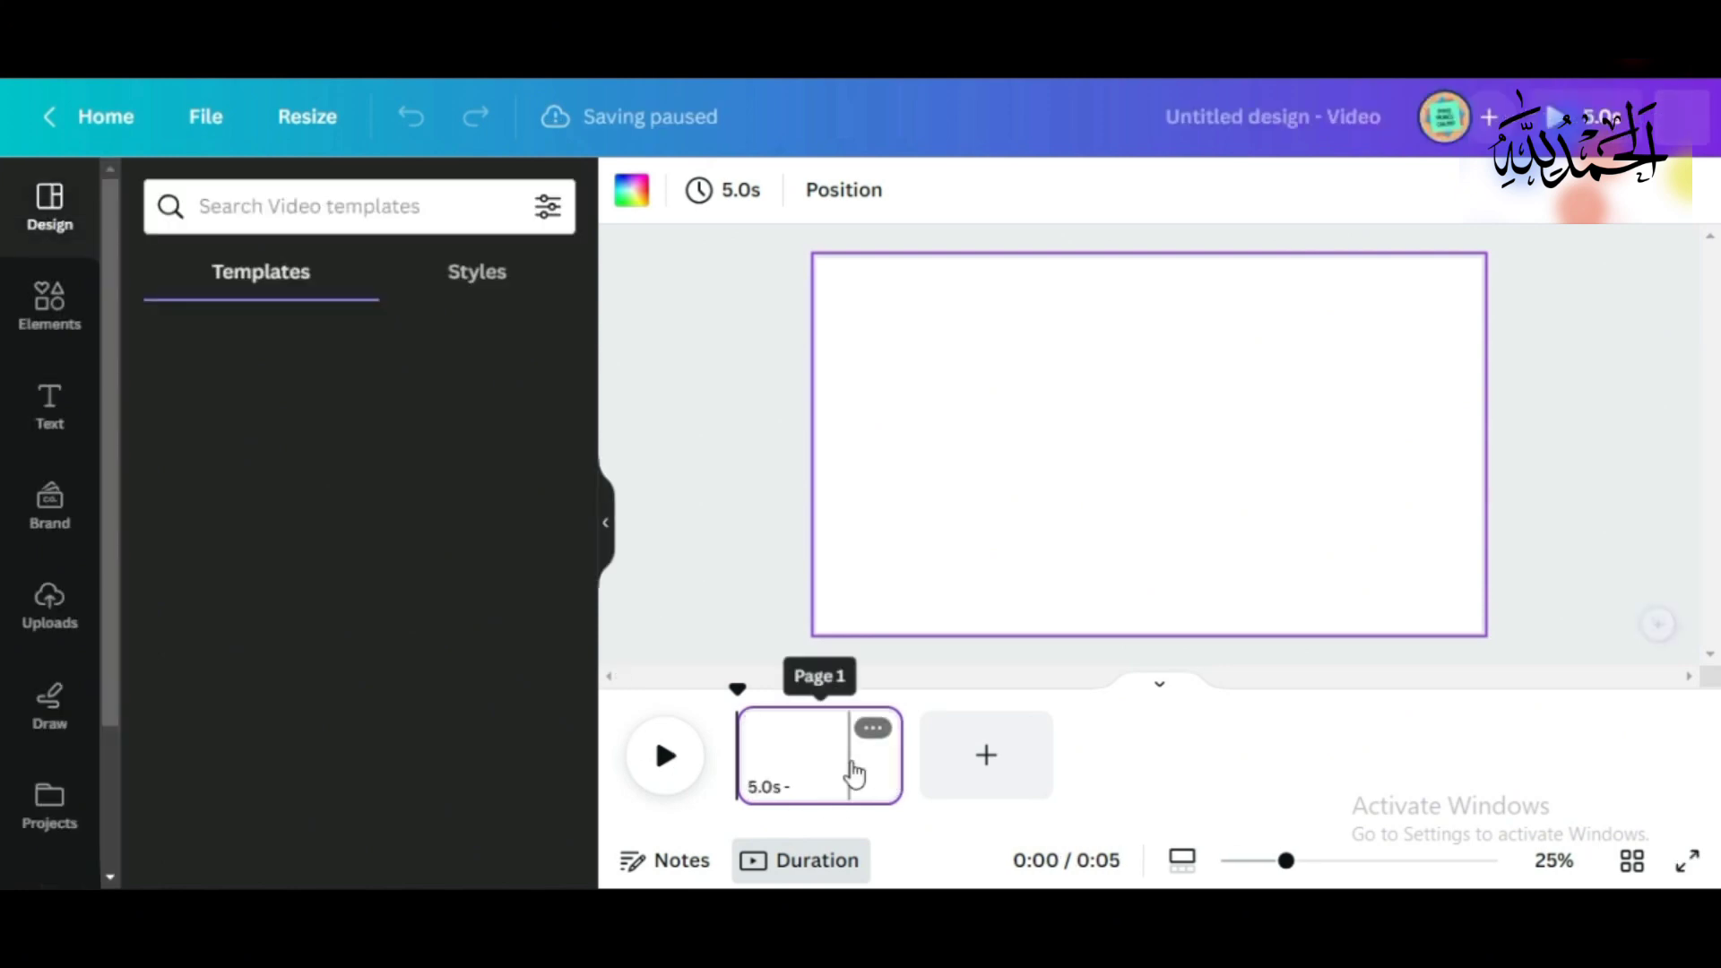
left_click(739, 417)
Step: Search Canva's elements for "spiral"
left_click(496, 202)
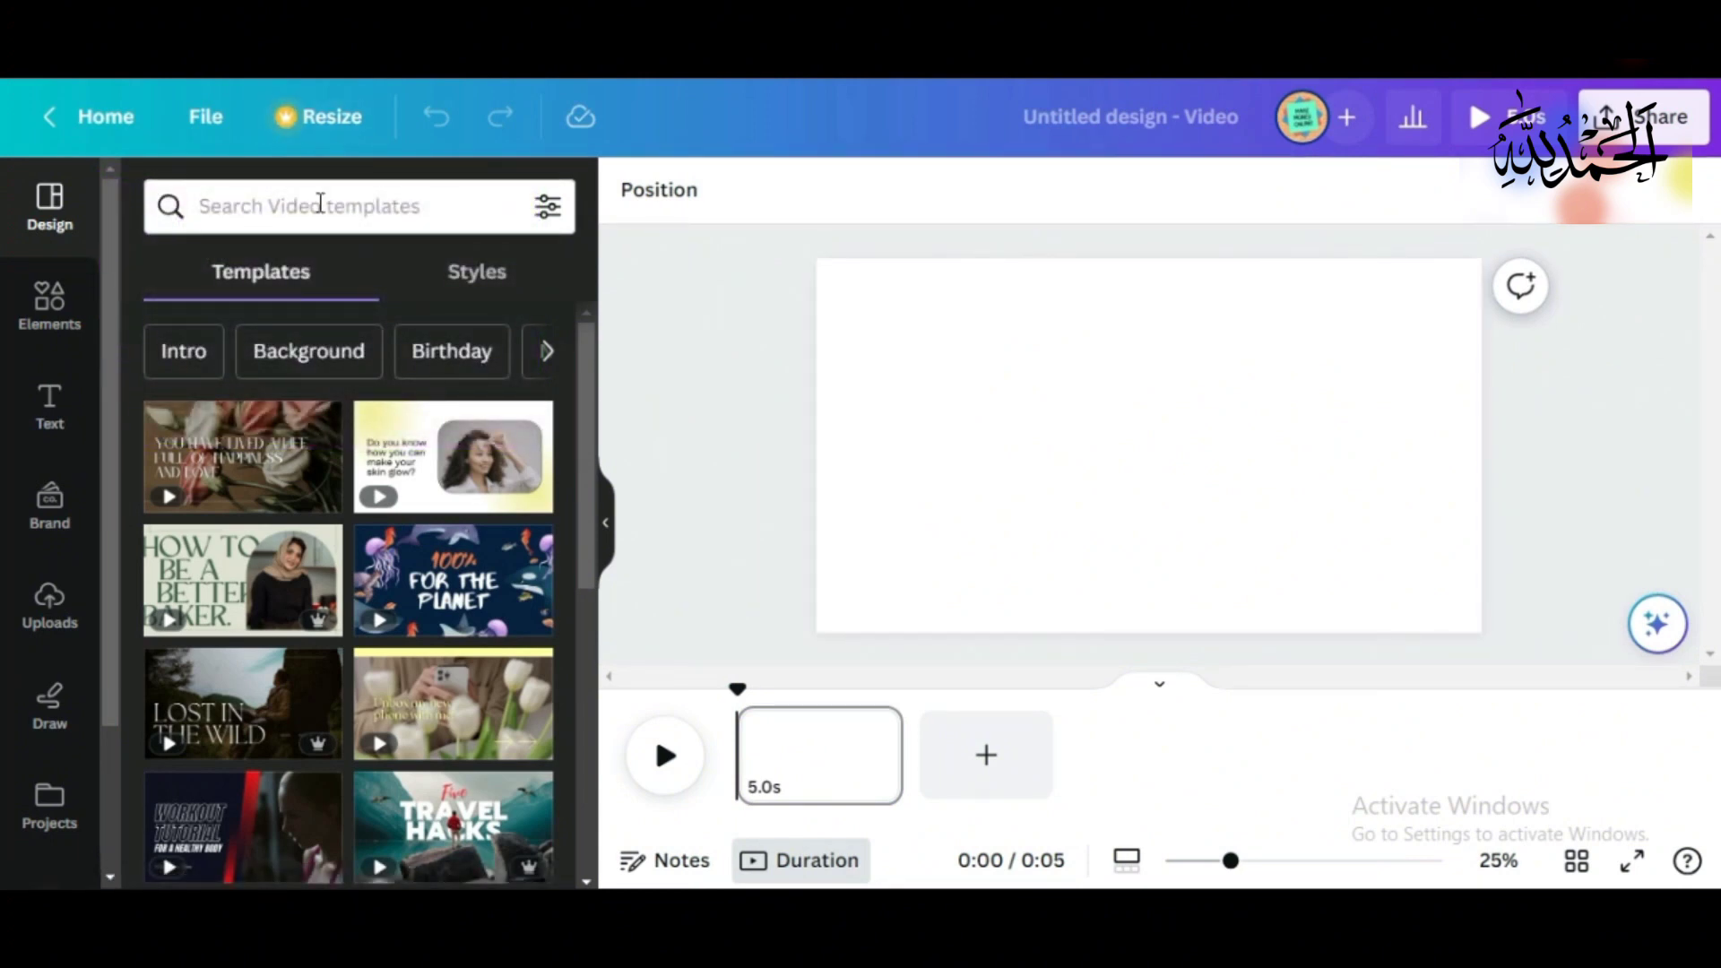
left_click(320, 205)
type("sprial")
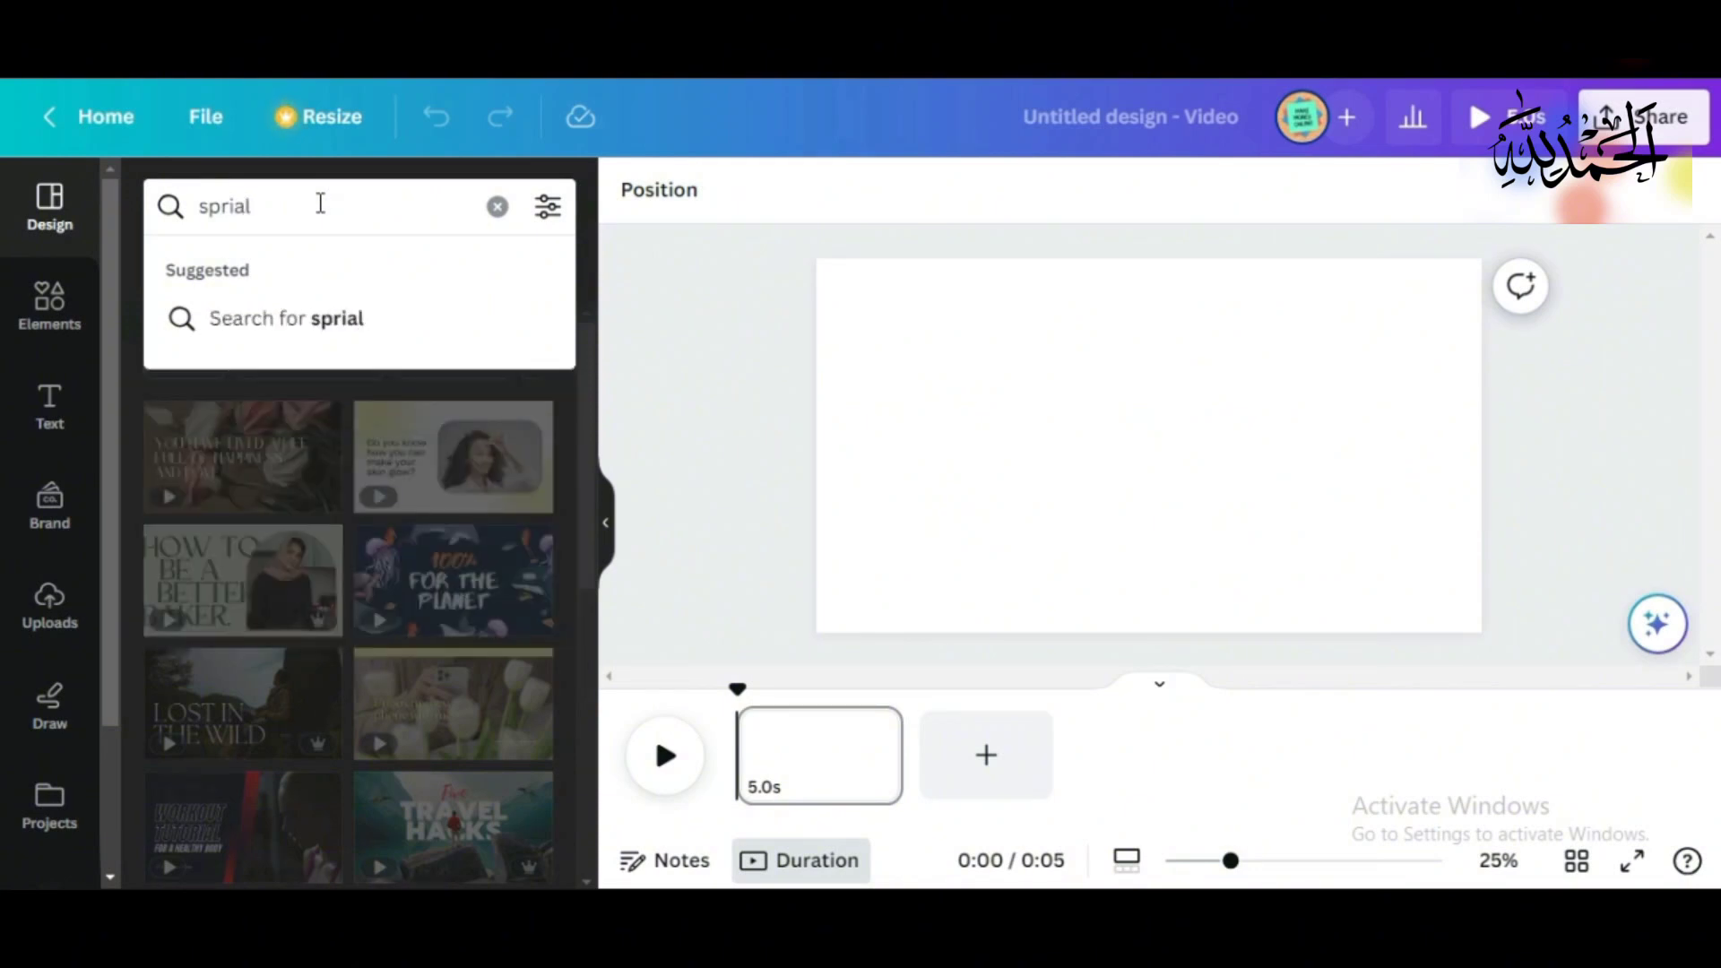
key("Return")
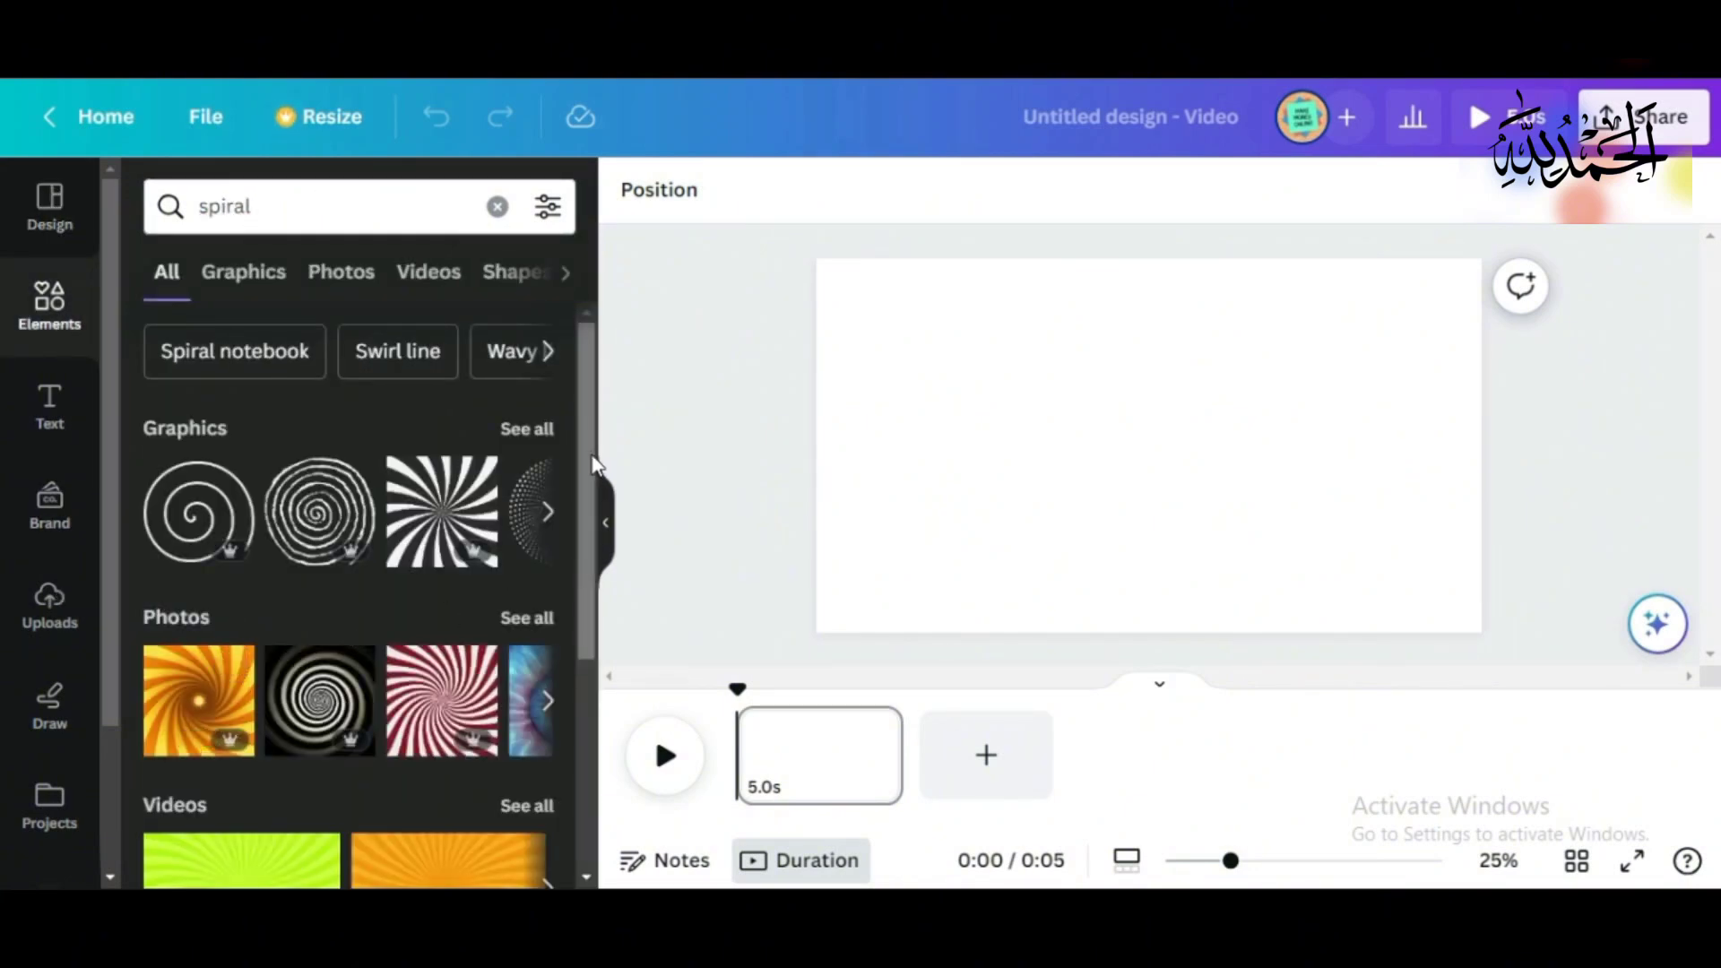
Step: Add the 15-second orange spiral video from the results to the page and enlarge it to fill the whole canvas
scroll(589, 502, "down", 1)
scroll(590, 502, "down", 3)
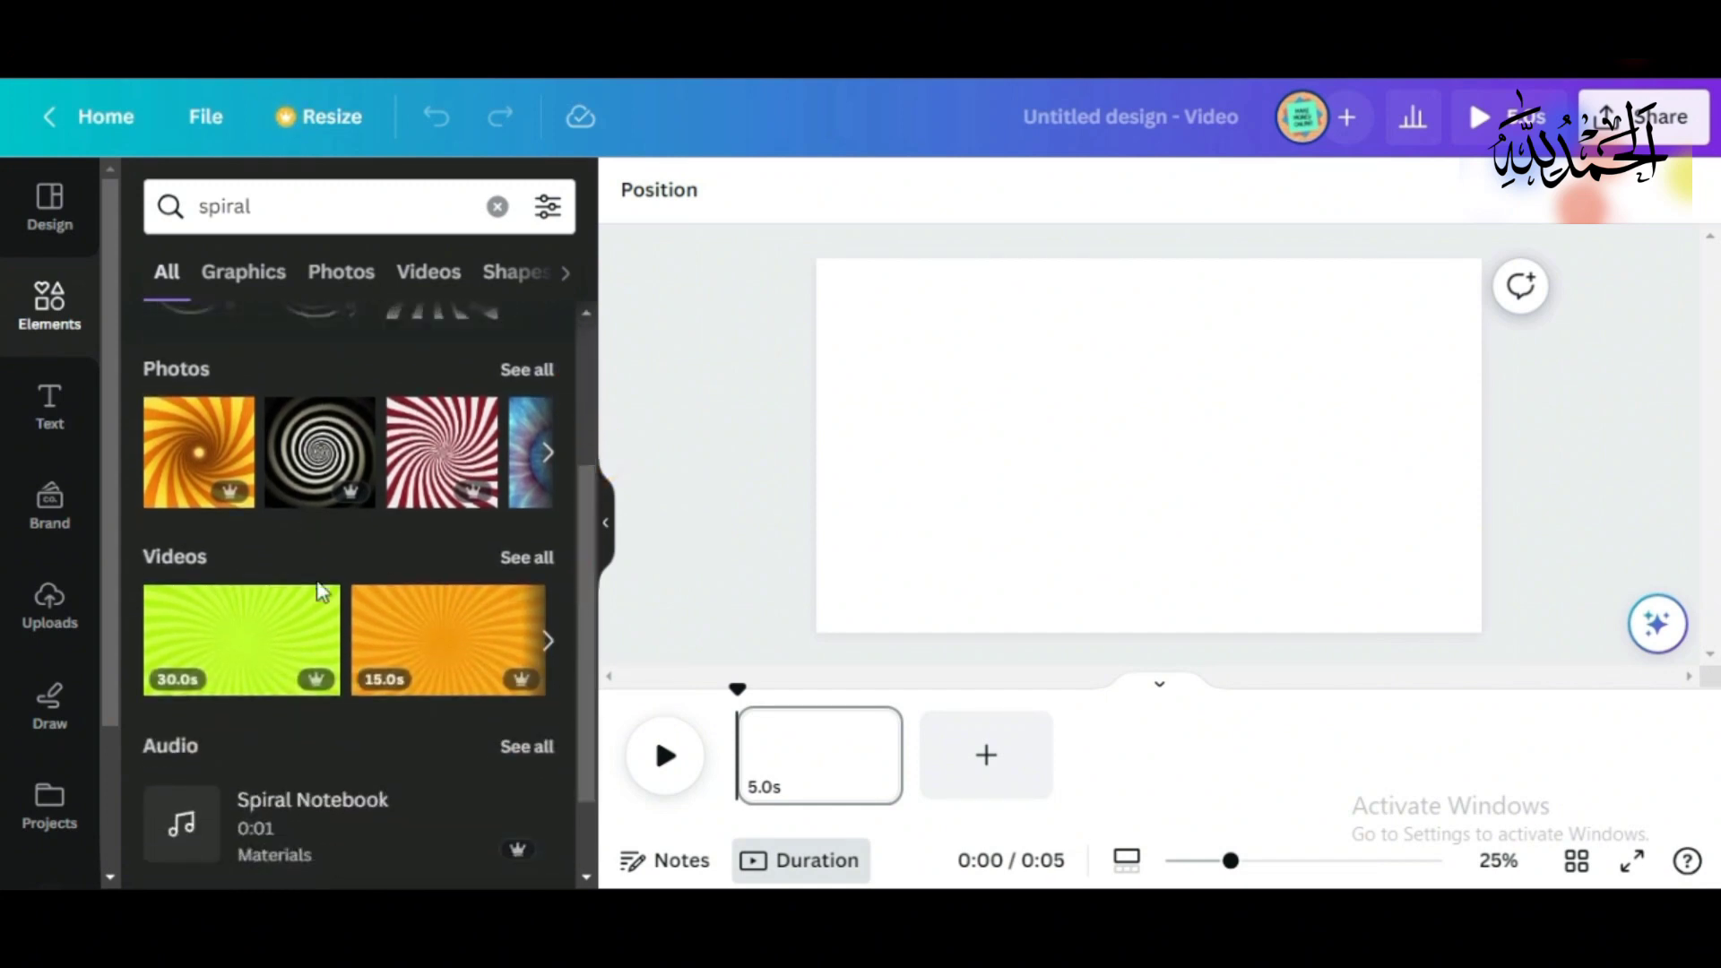
scroll(584, 606, "down", 2)
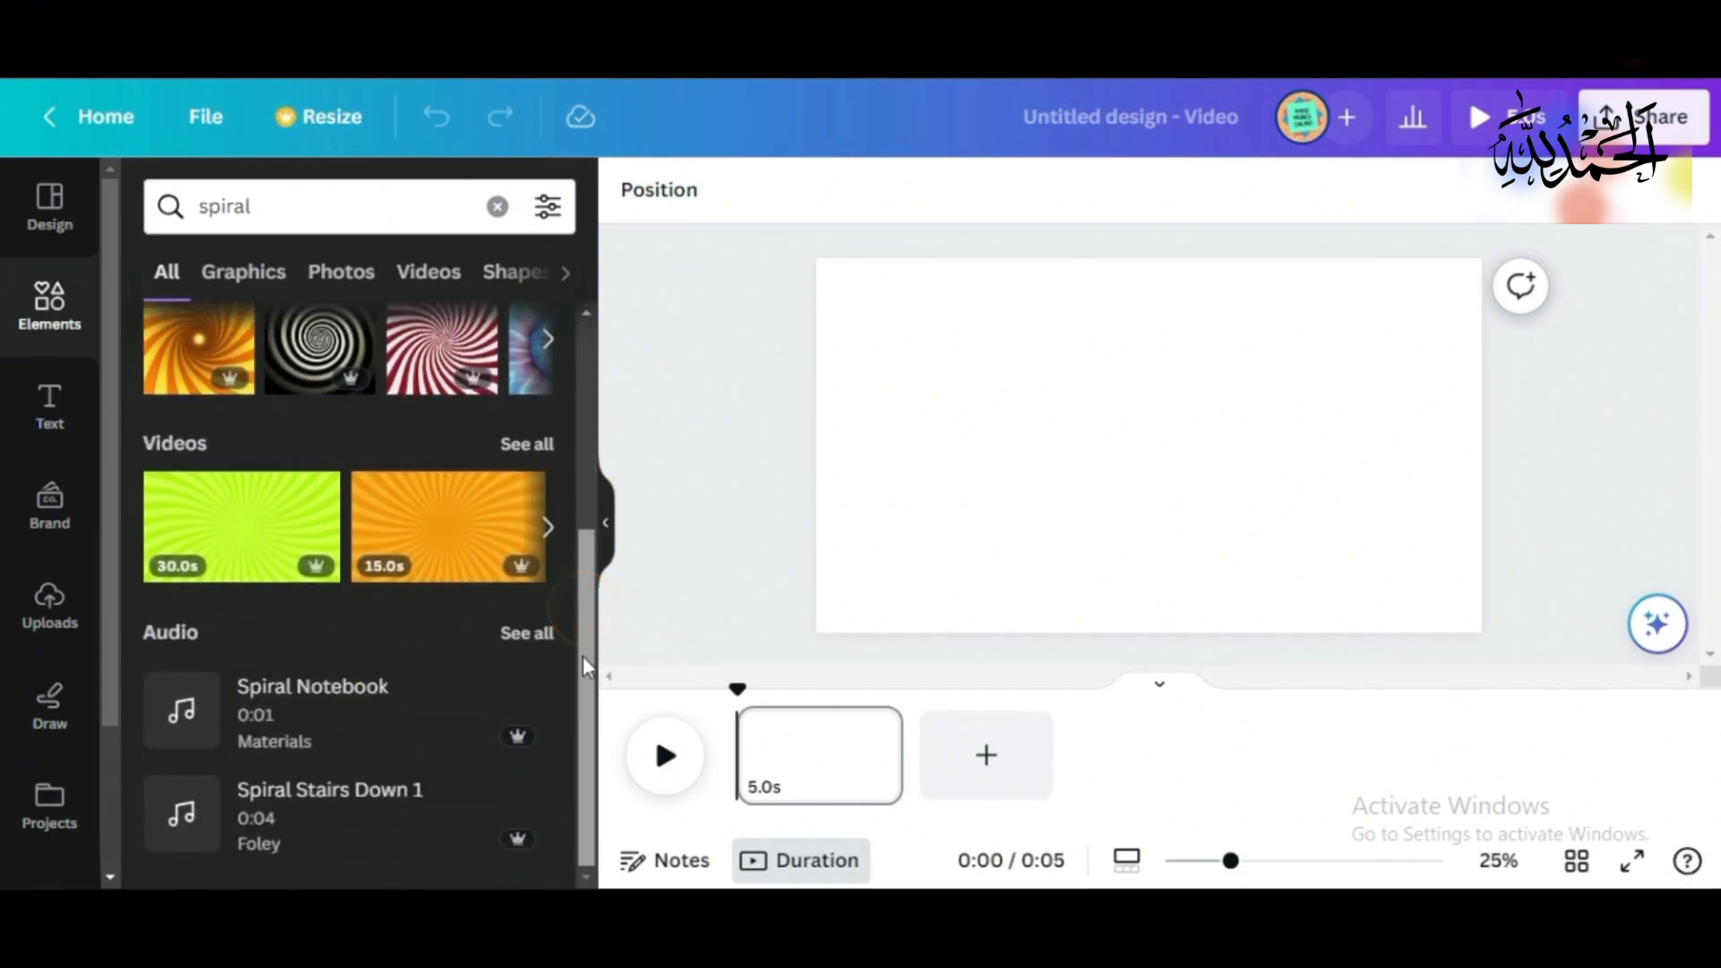
scroll(585, 583, "up", 3)
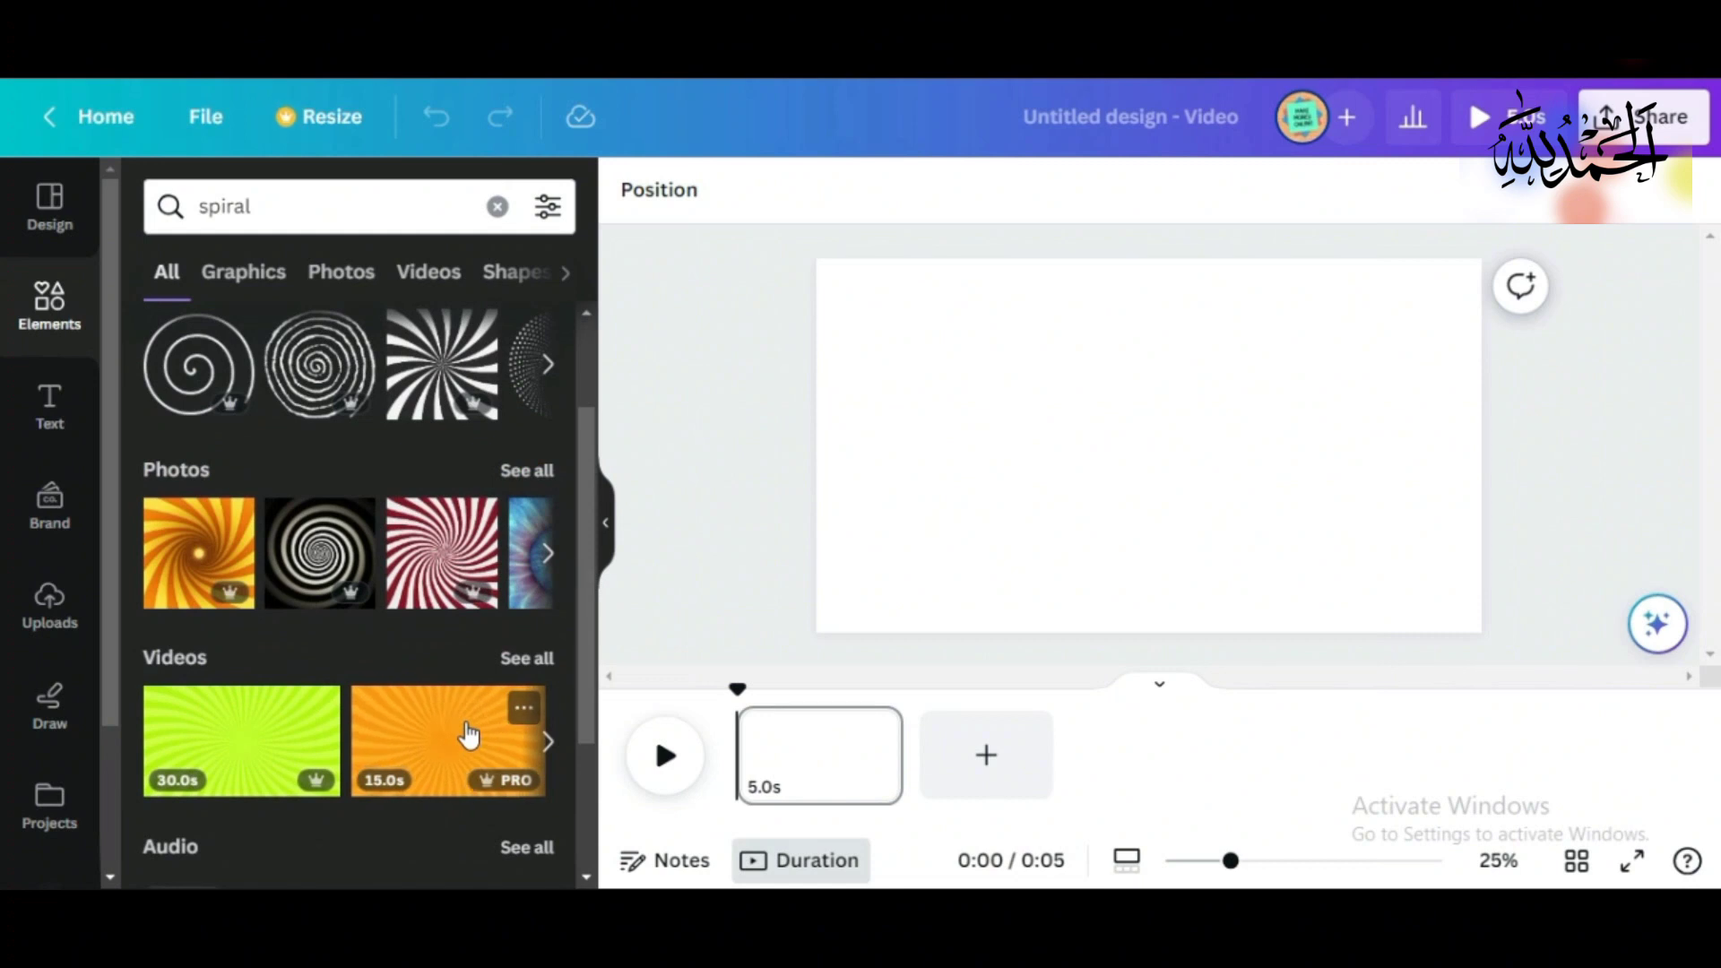
left_click(467, 733)
left_click_drag(885, 595, 815, 635)
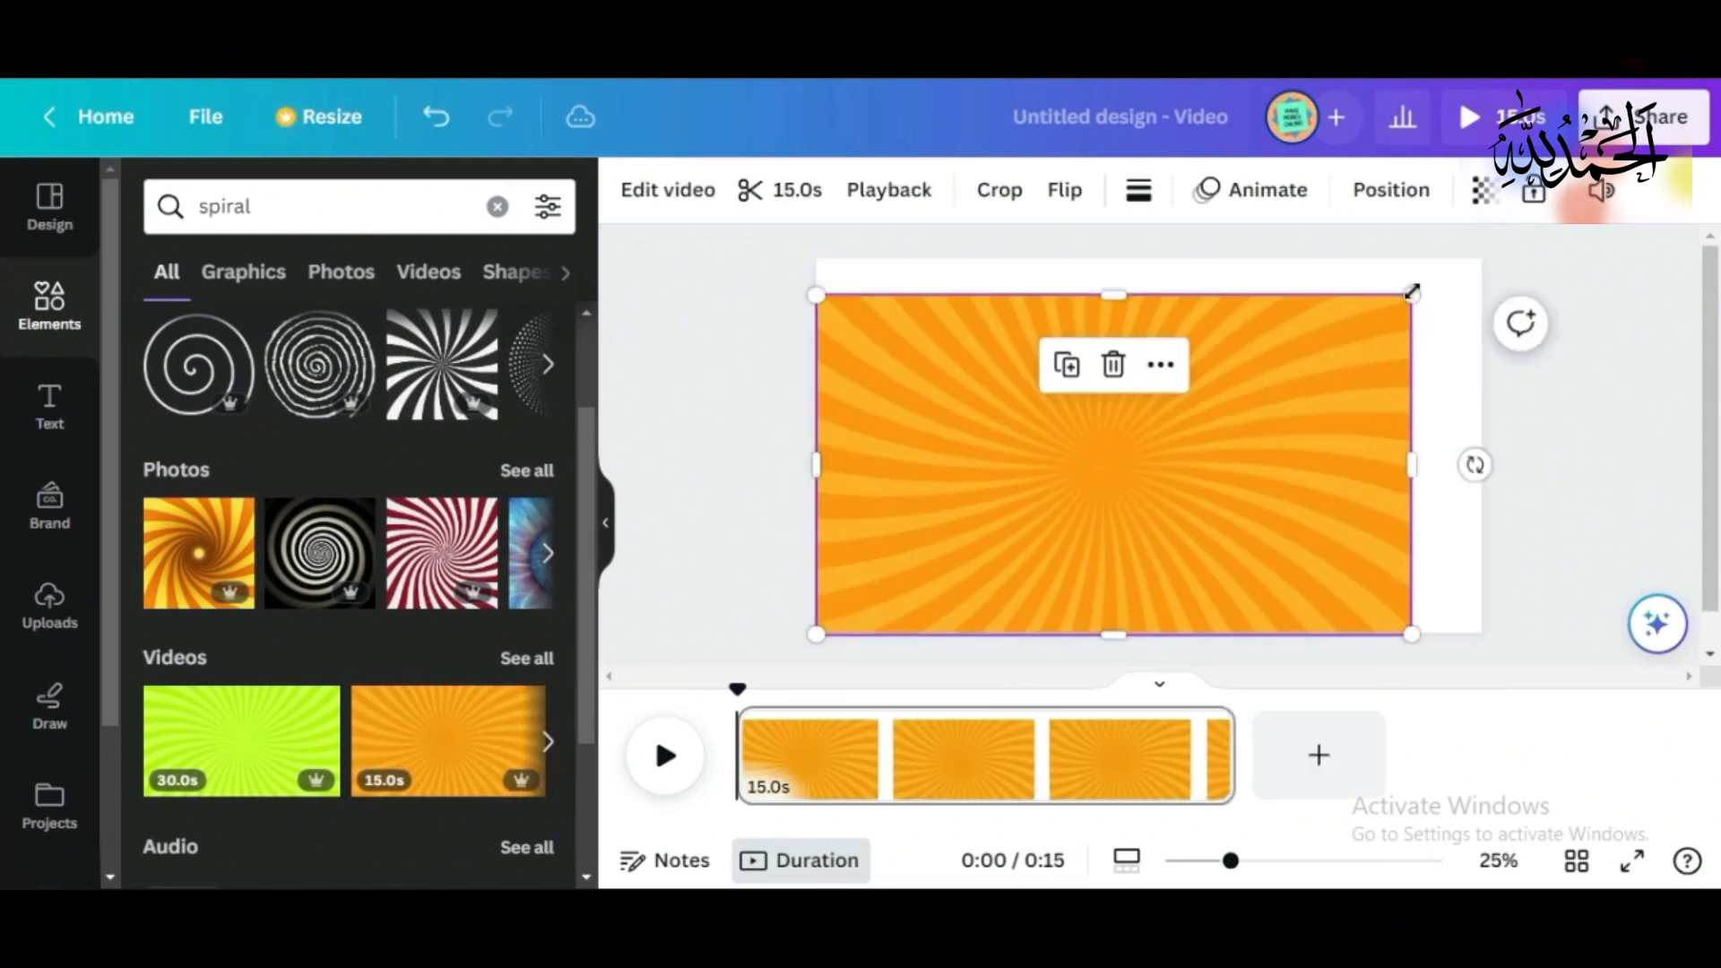
left_click_drag(1412, 295, 1481, 255)
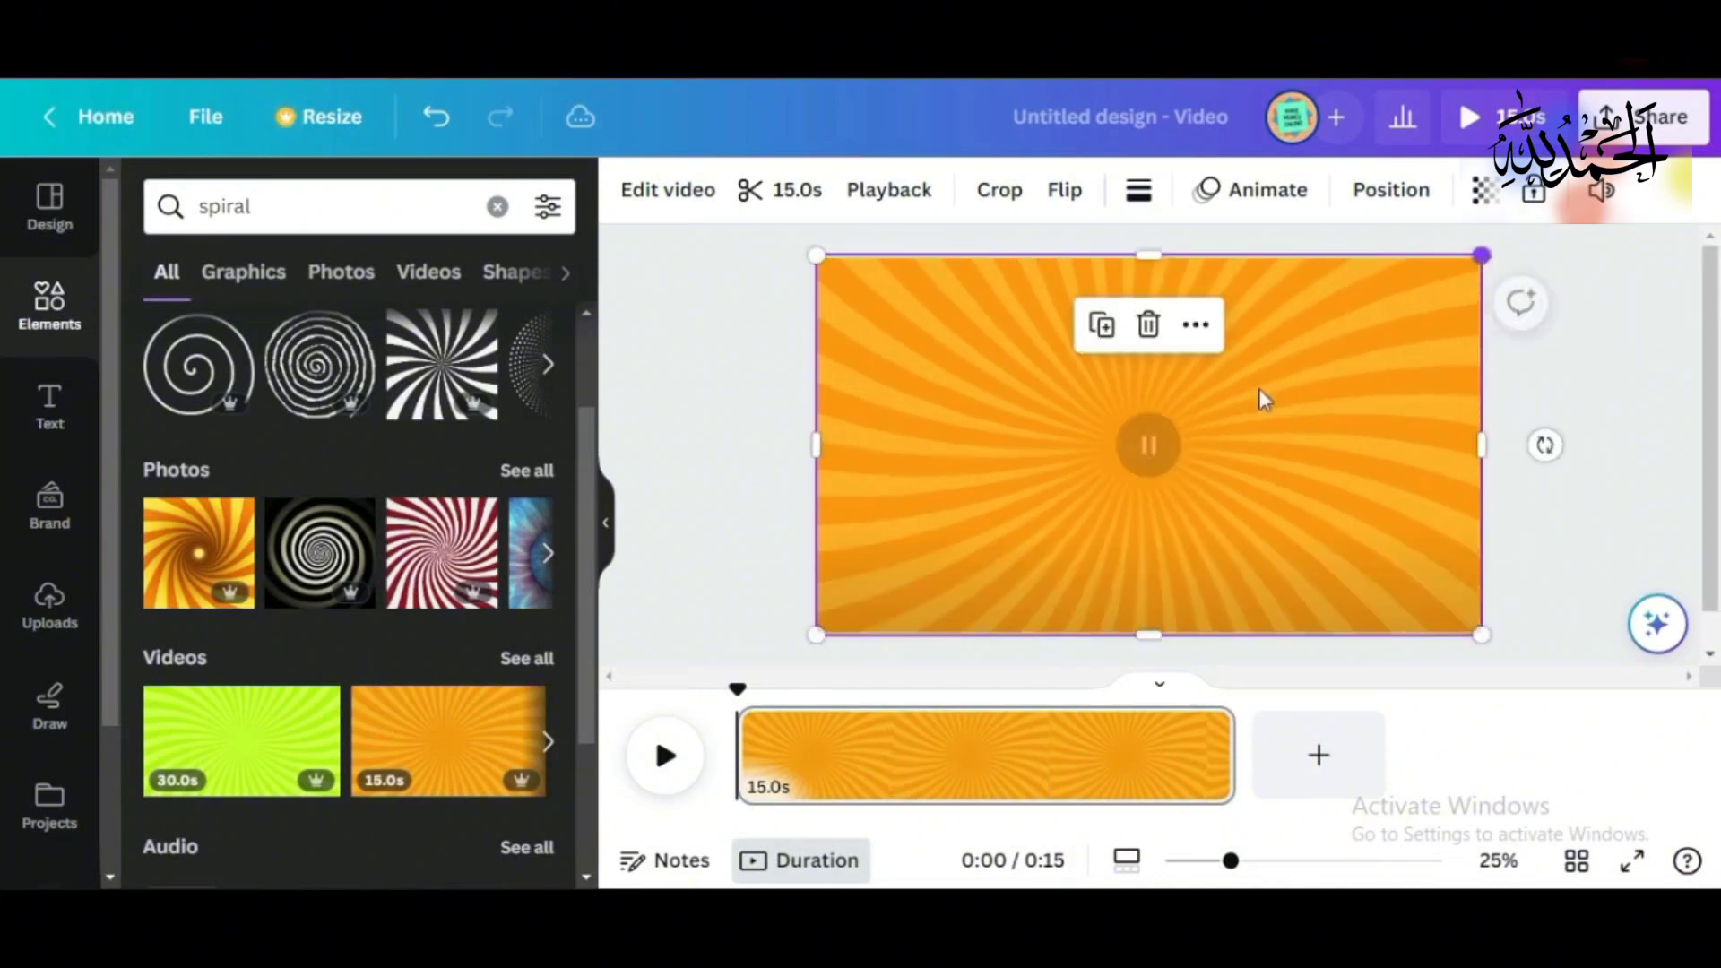
left_click(675, 538)
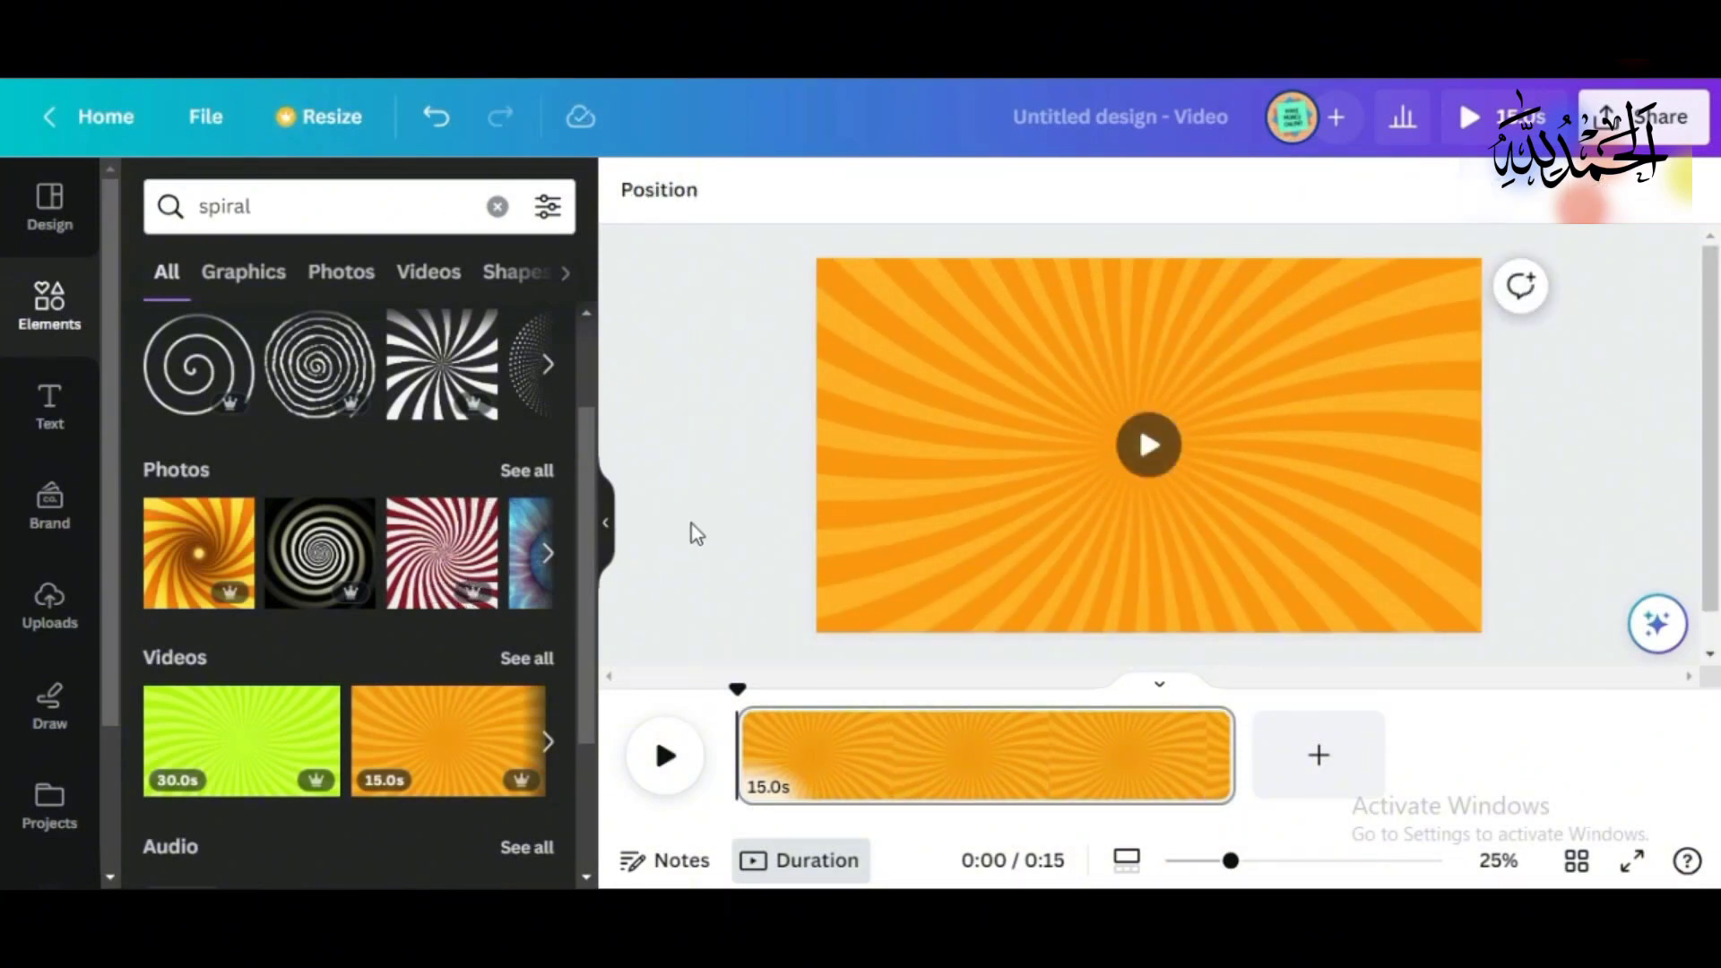
scroll(595, 489, "up", 2)
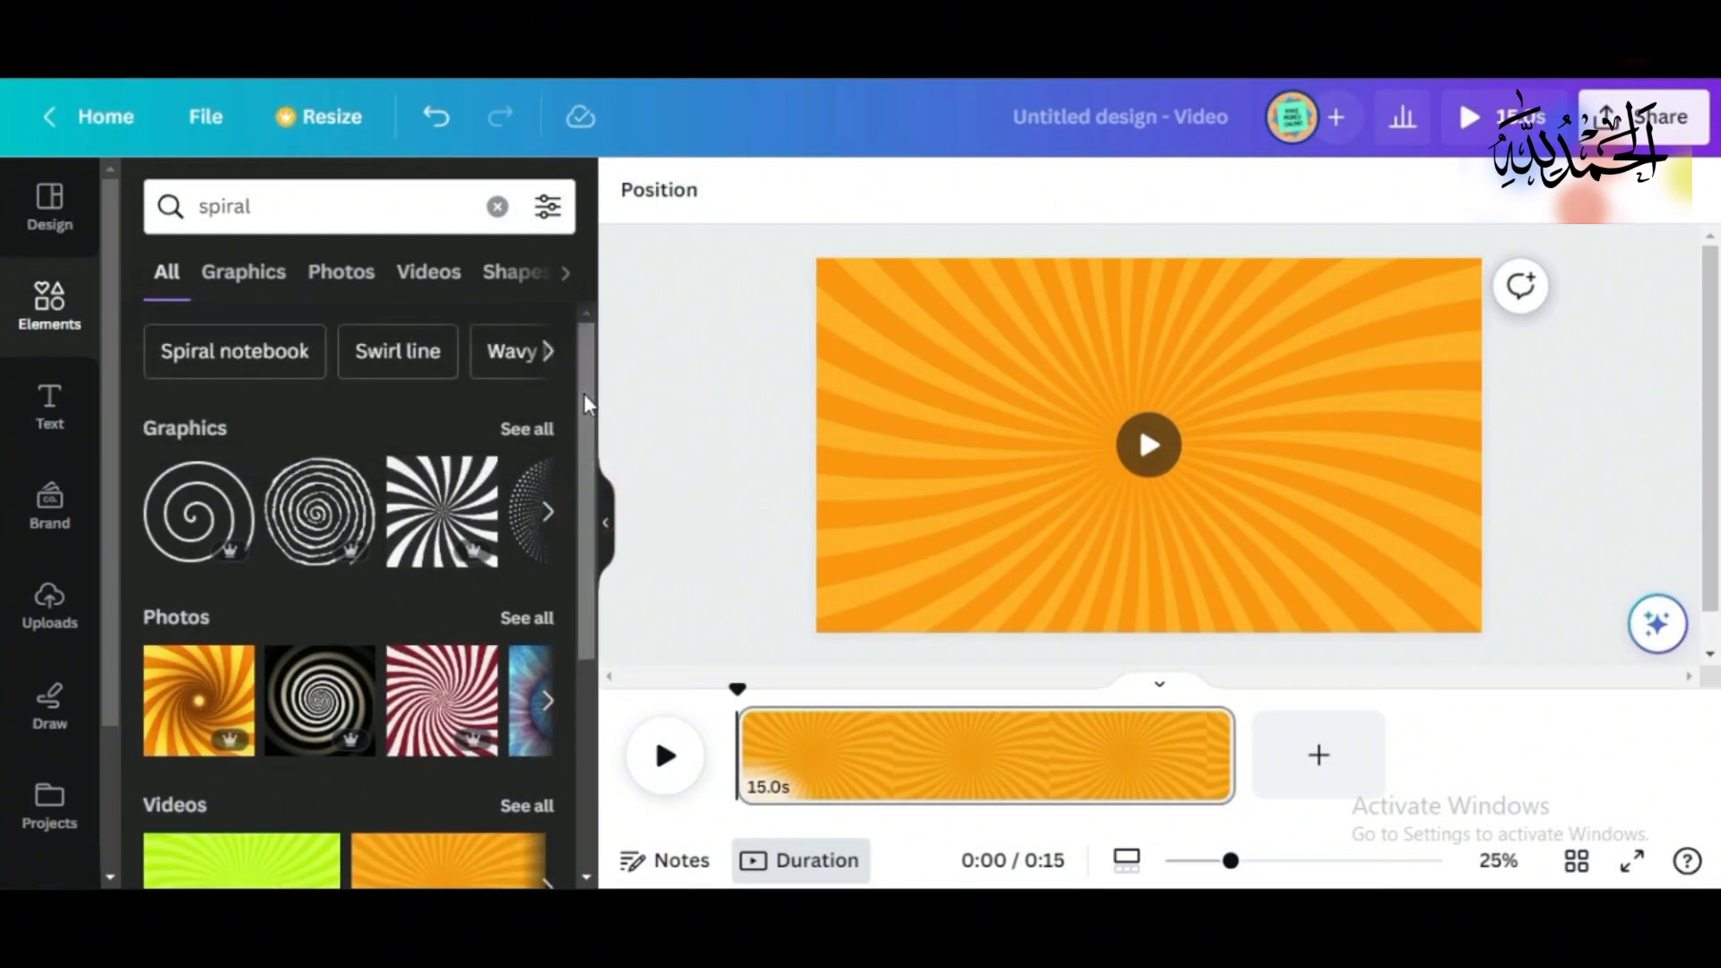
scroll(599, 493, "down", 1)
scroll(592, 448, "down", 3)
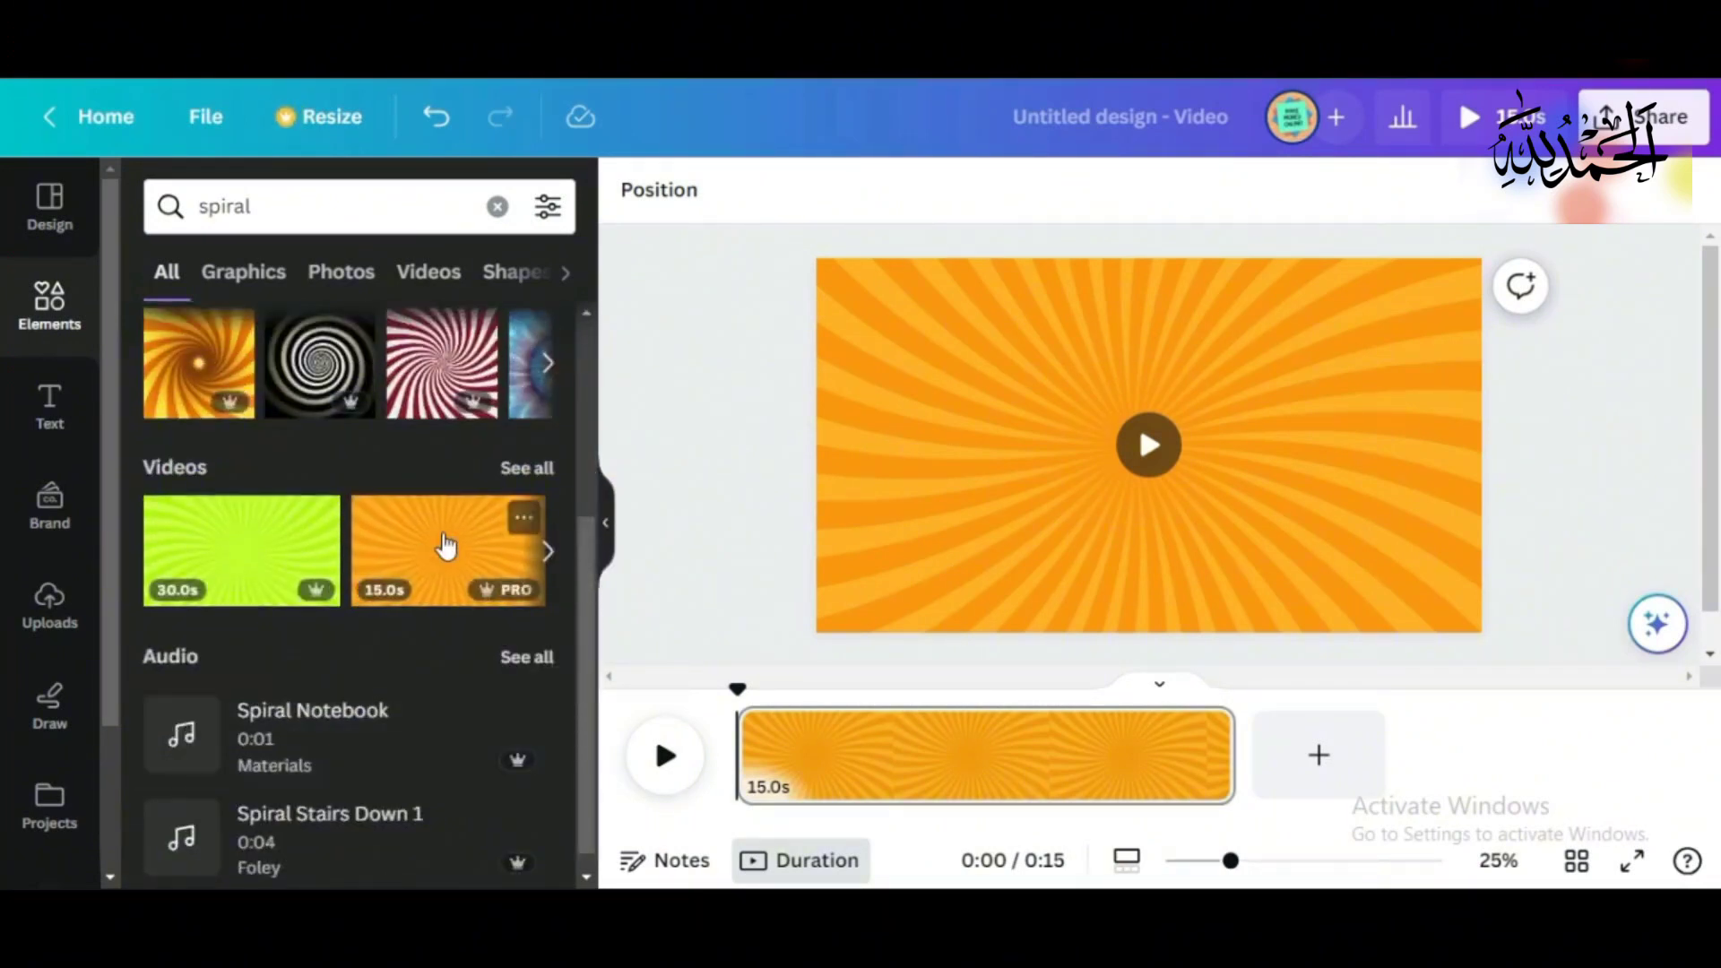
scroll(579, 574, "up", 2)
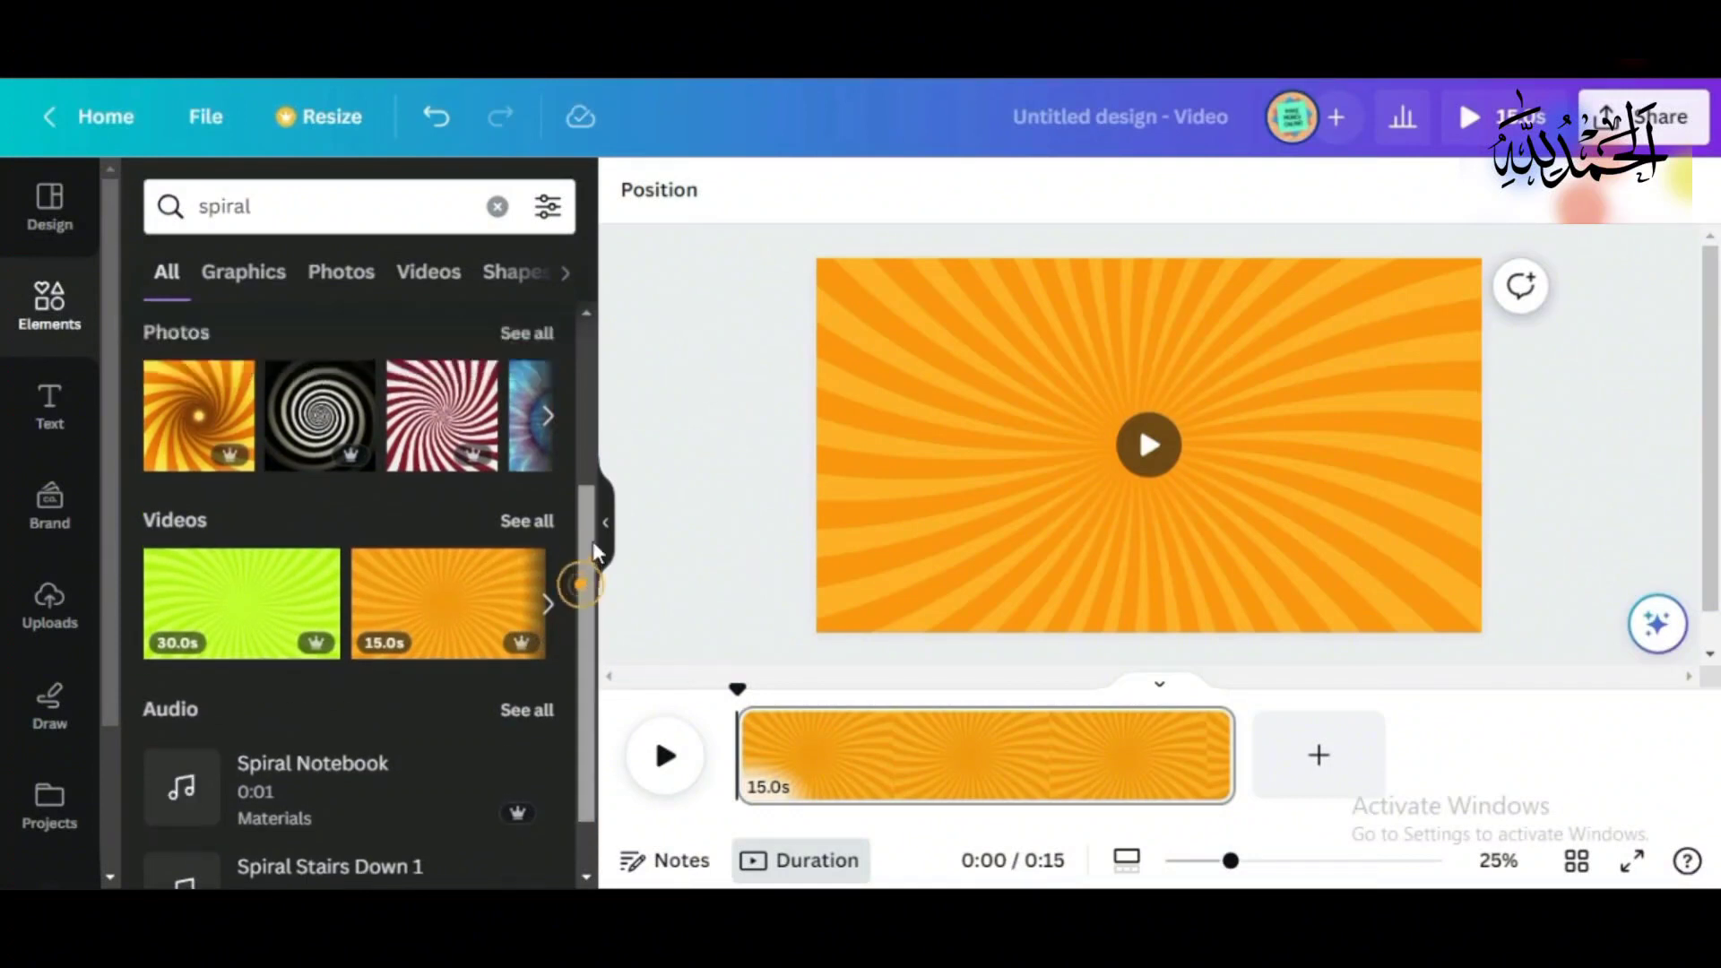
scroll(602, 453, "up", 2)
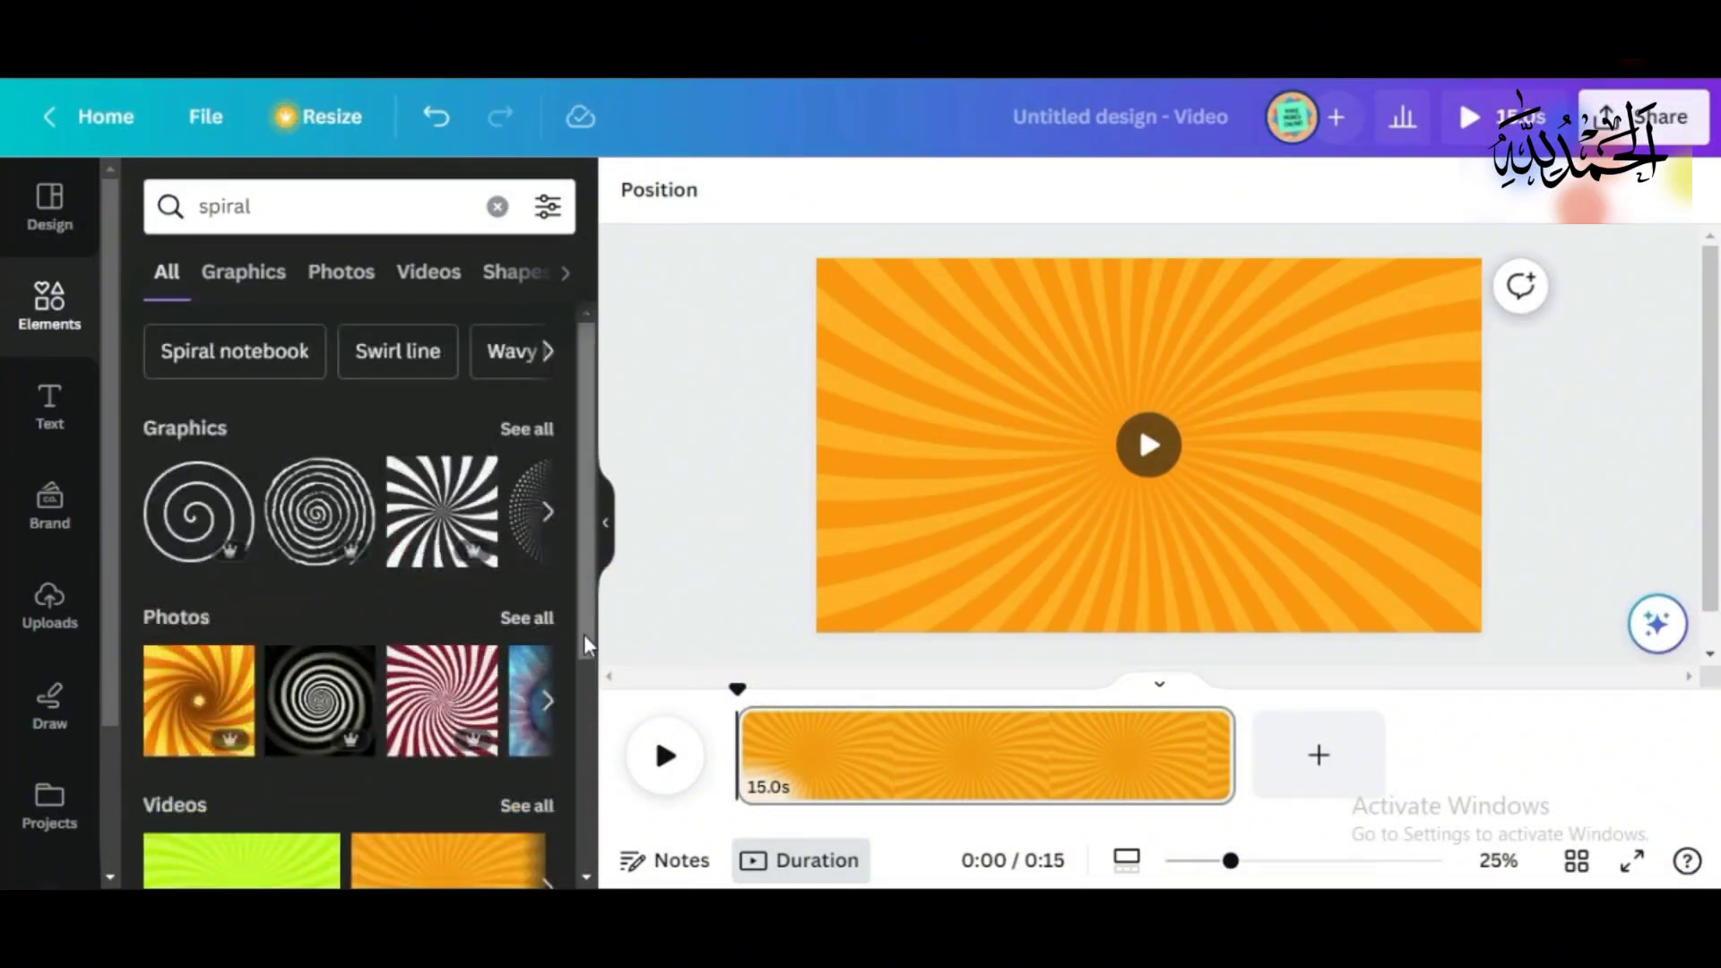
left_click_drag(584, 637, 583, 582)
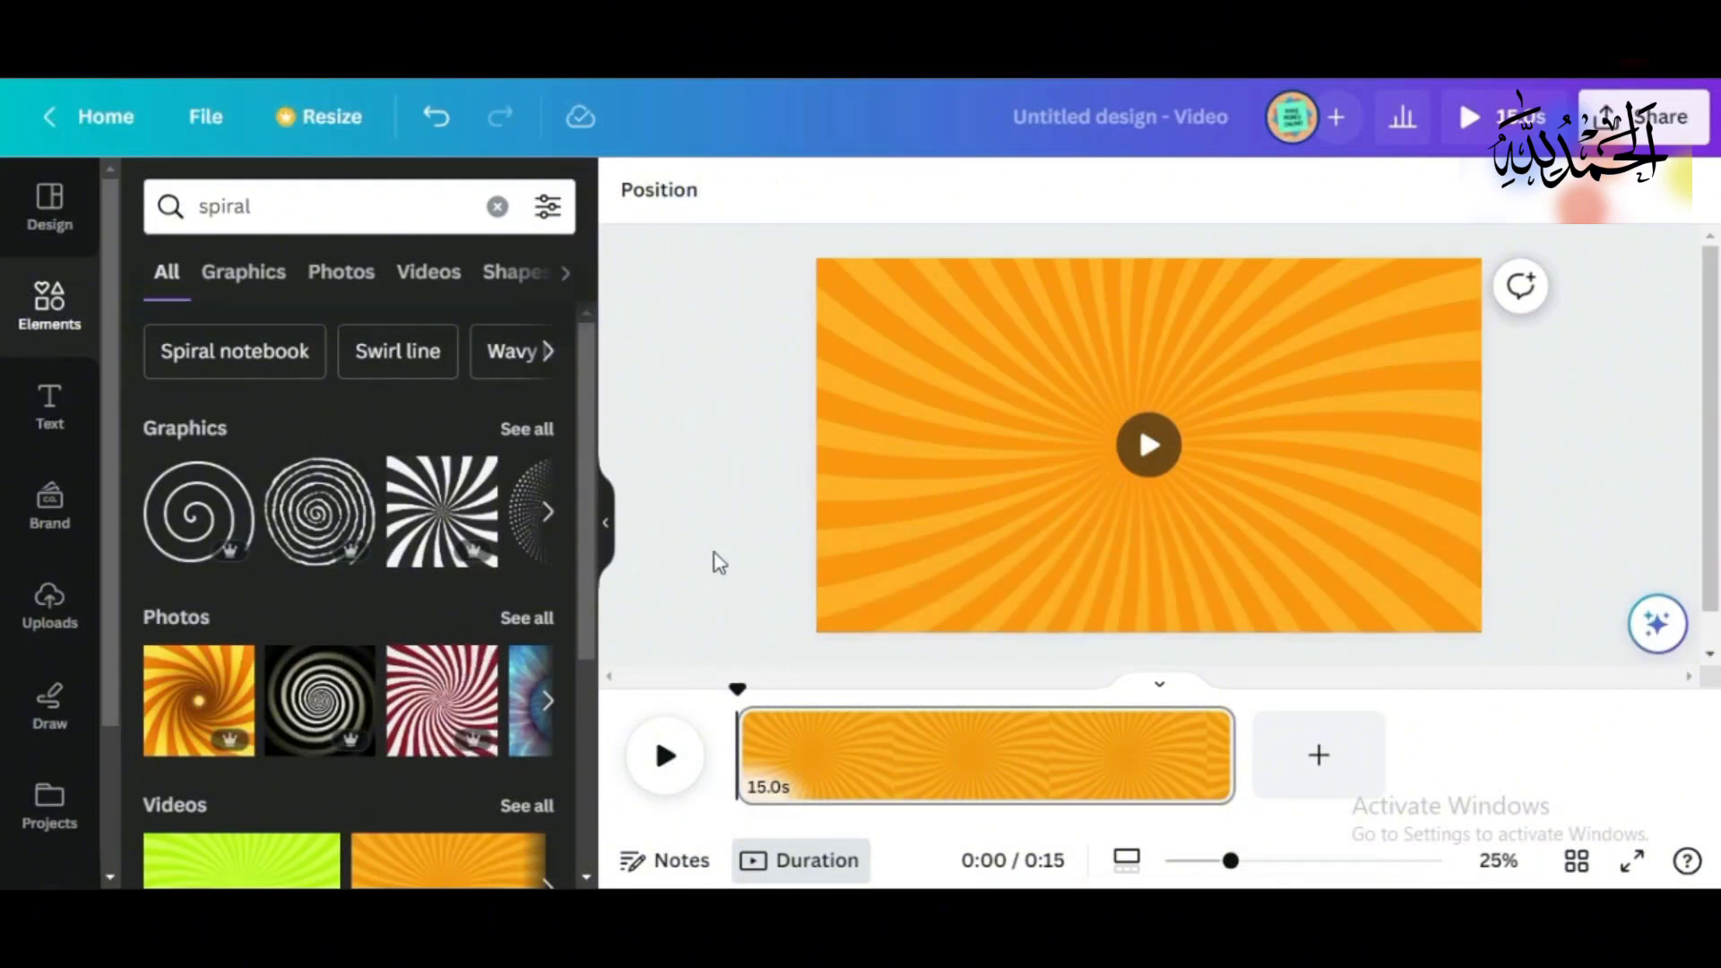
Step: Trim the orange background page on the timeline to 6.1 seconds
mouse_move(1233, 755)
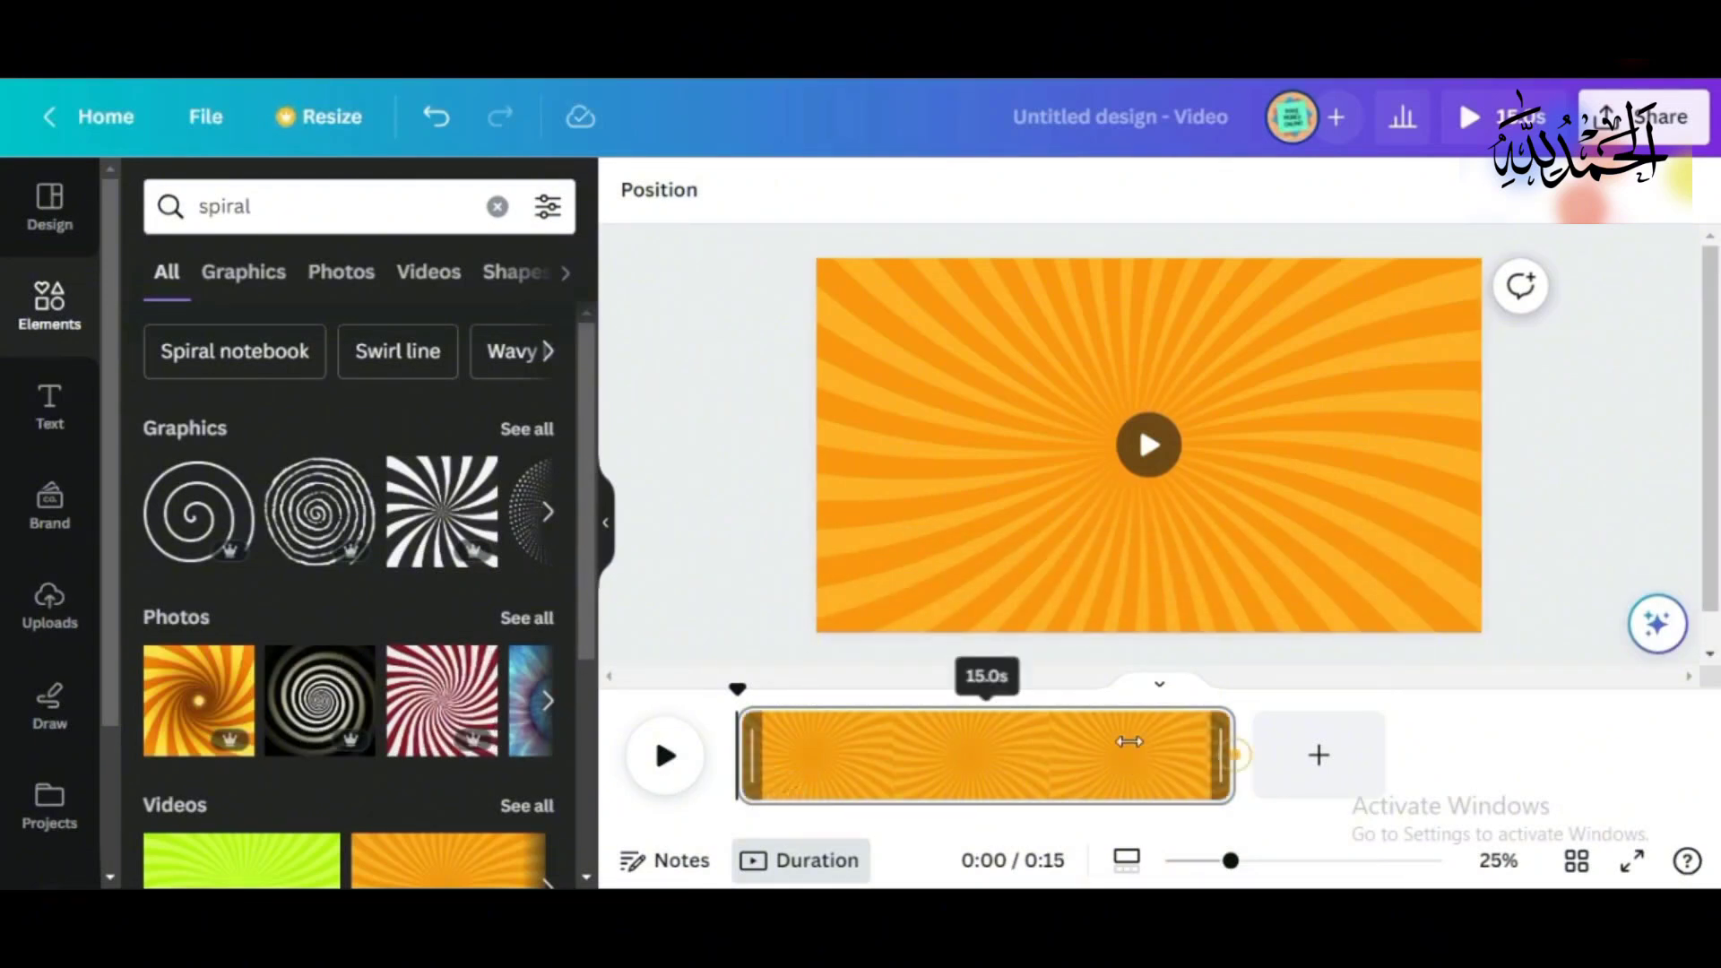
left_click_drag(1129, 741, 939, 741)
left_click(811, 639)
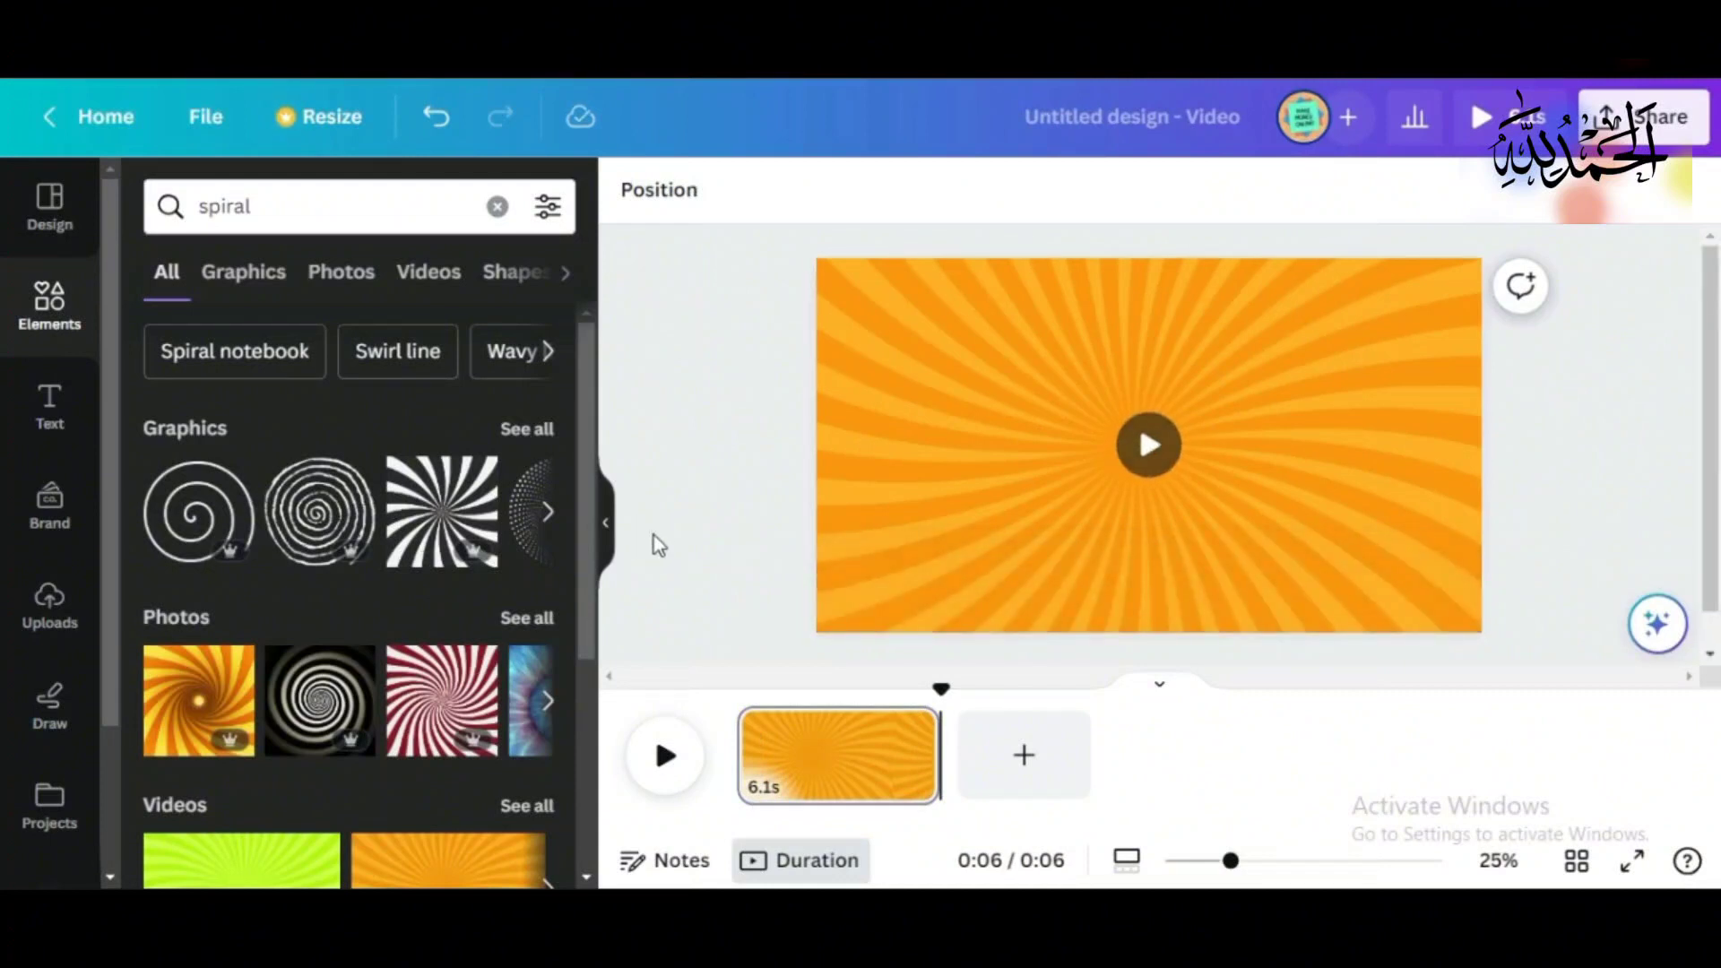
Step: Add two default heading text boxes, one below the other, over the orange background
left_click(50, 422)
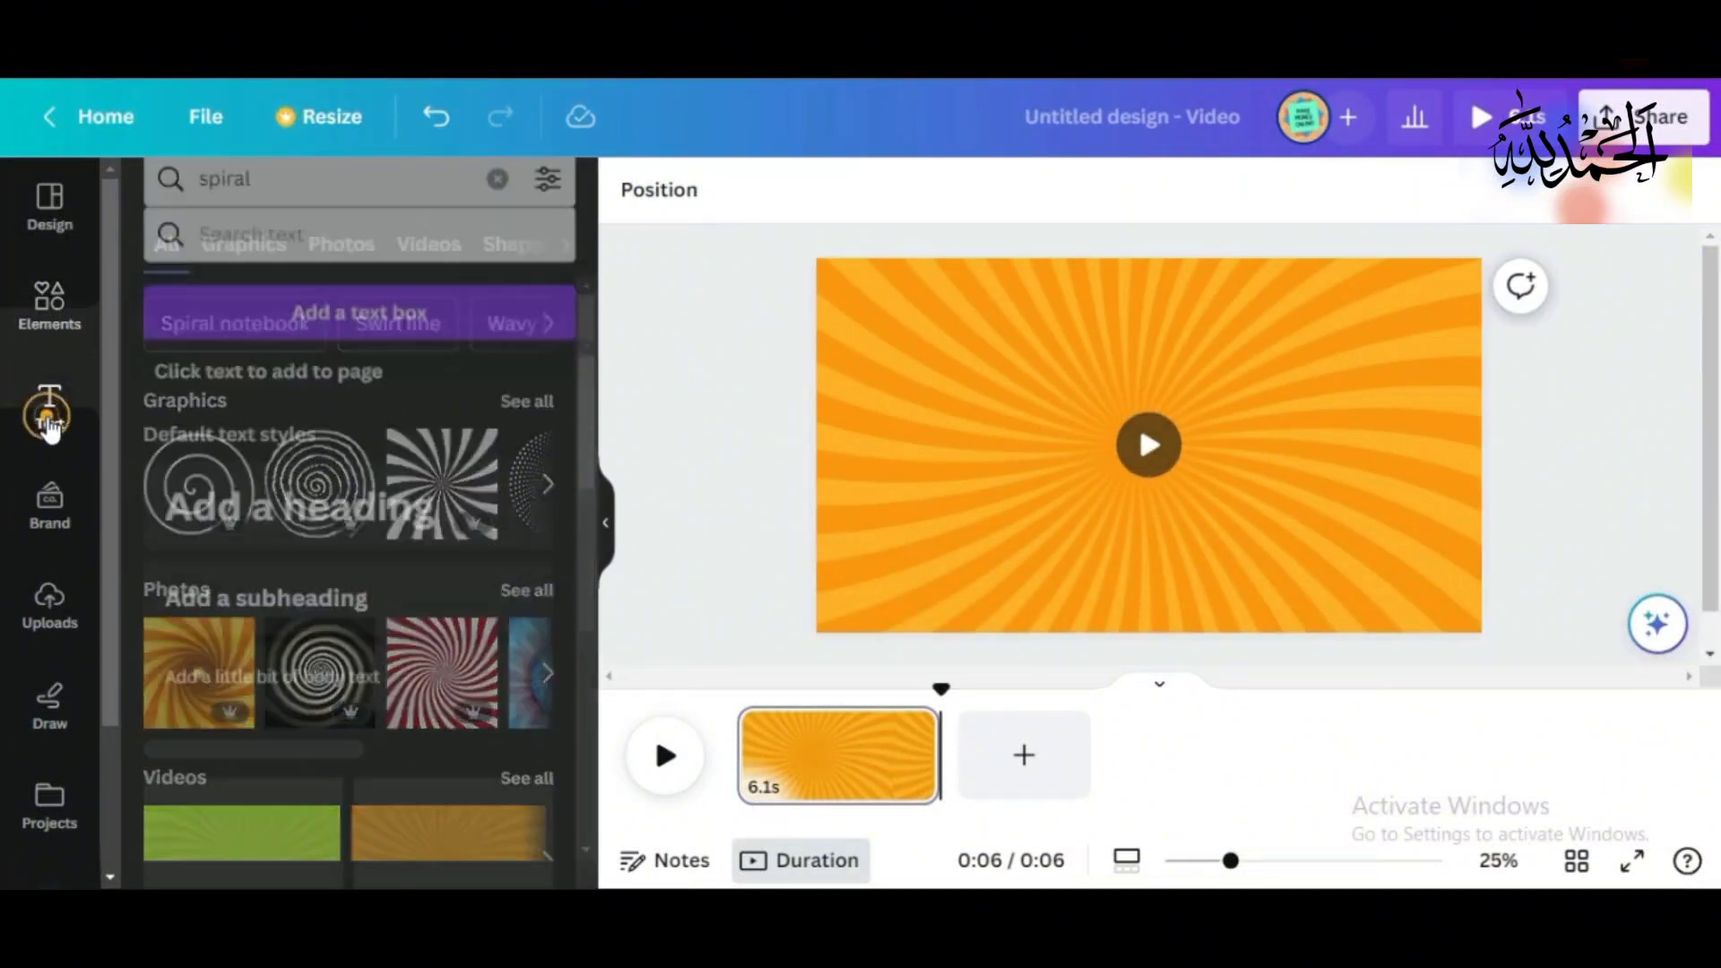
left_click(259, 512)
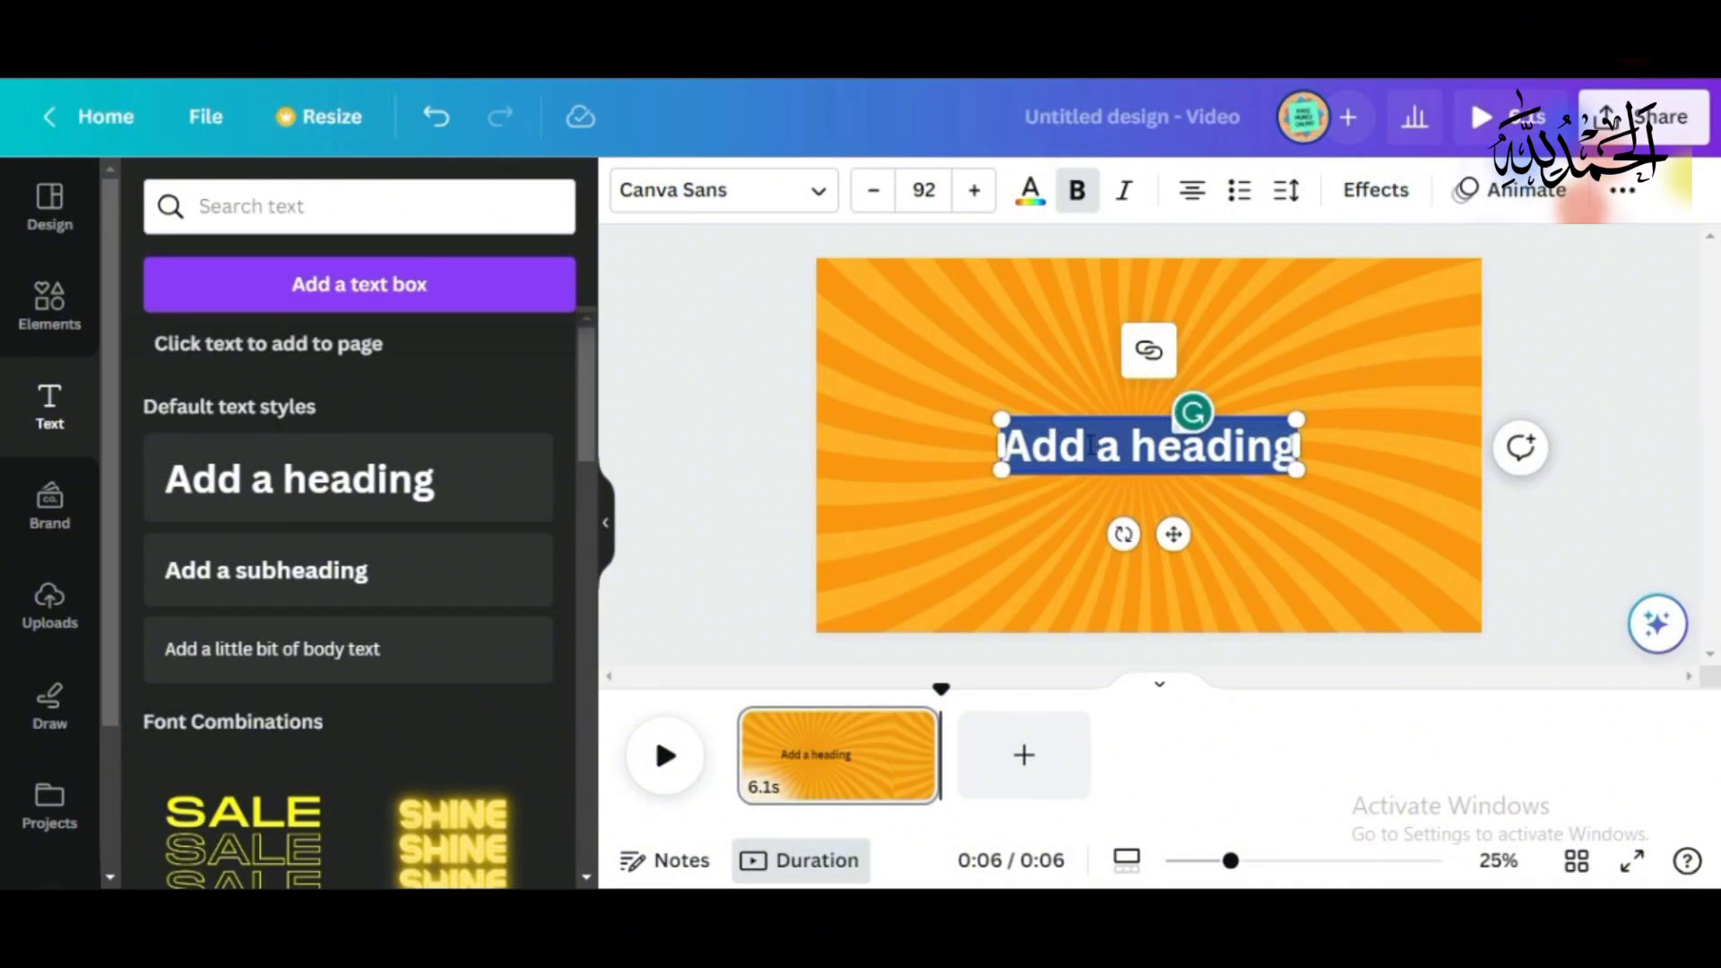
left_click(402, 471)
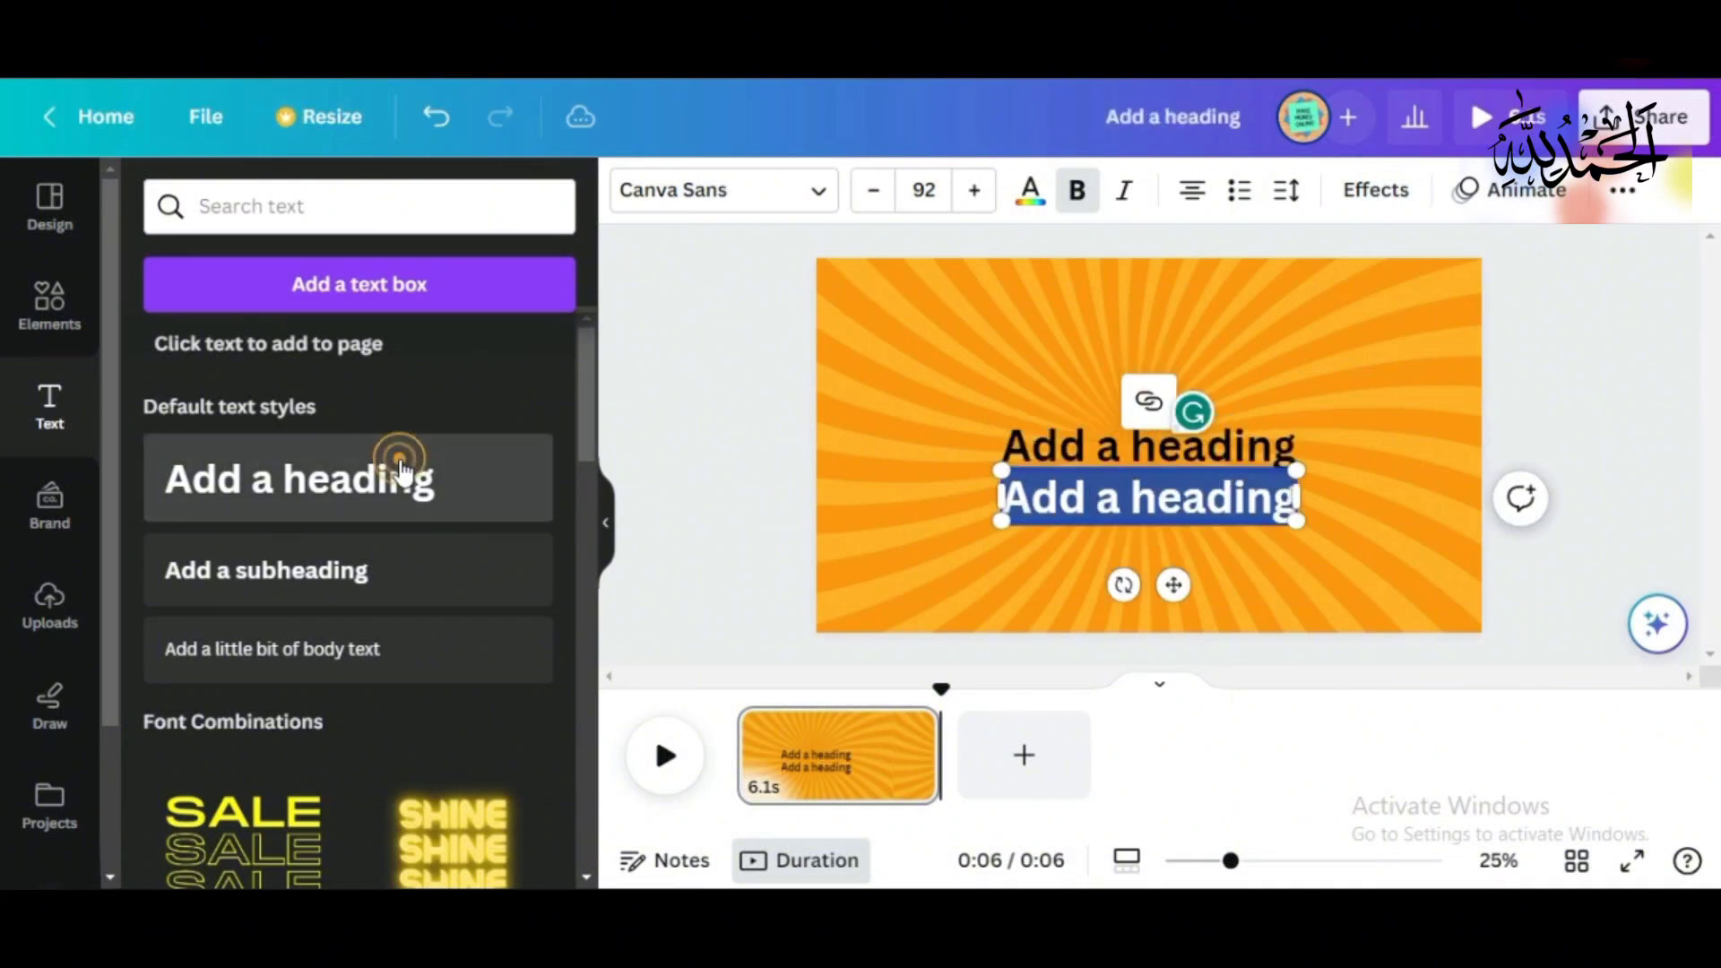
Step: Change the upper heading's text to "Guess The Movie" and move it to the top centre of the page
left_click(1119, 463)
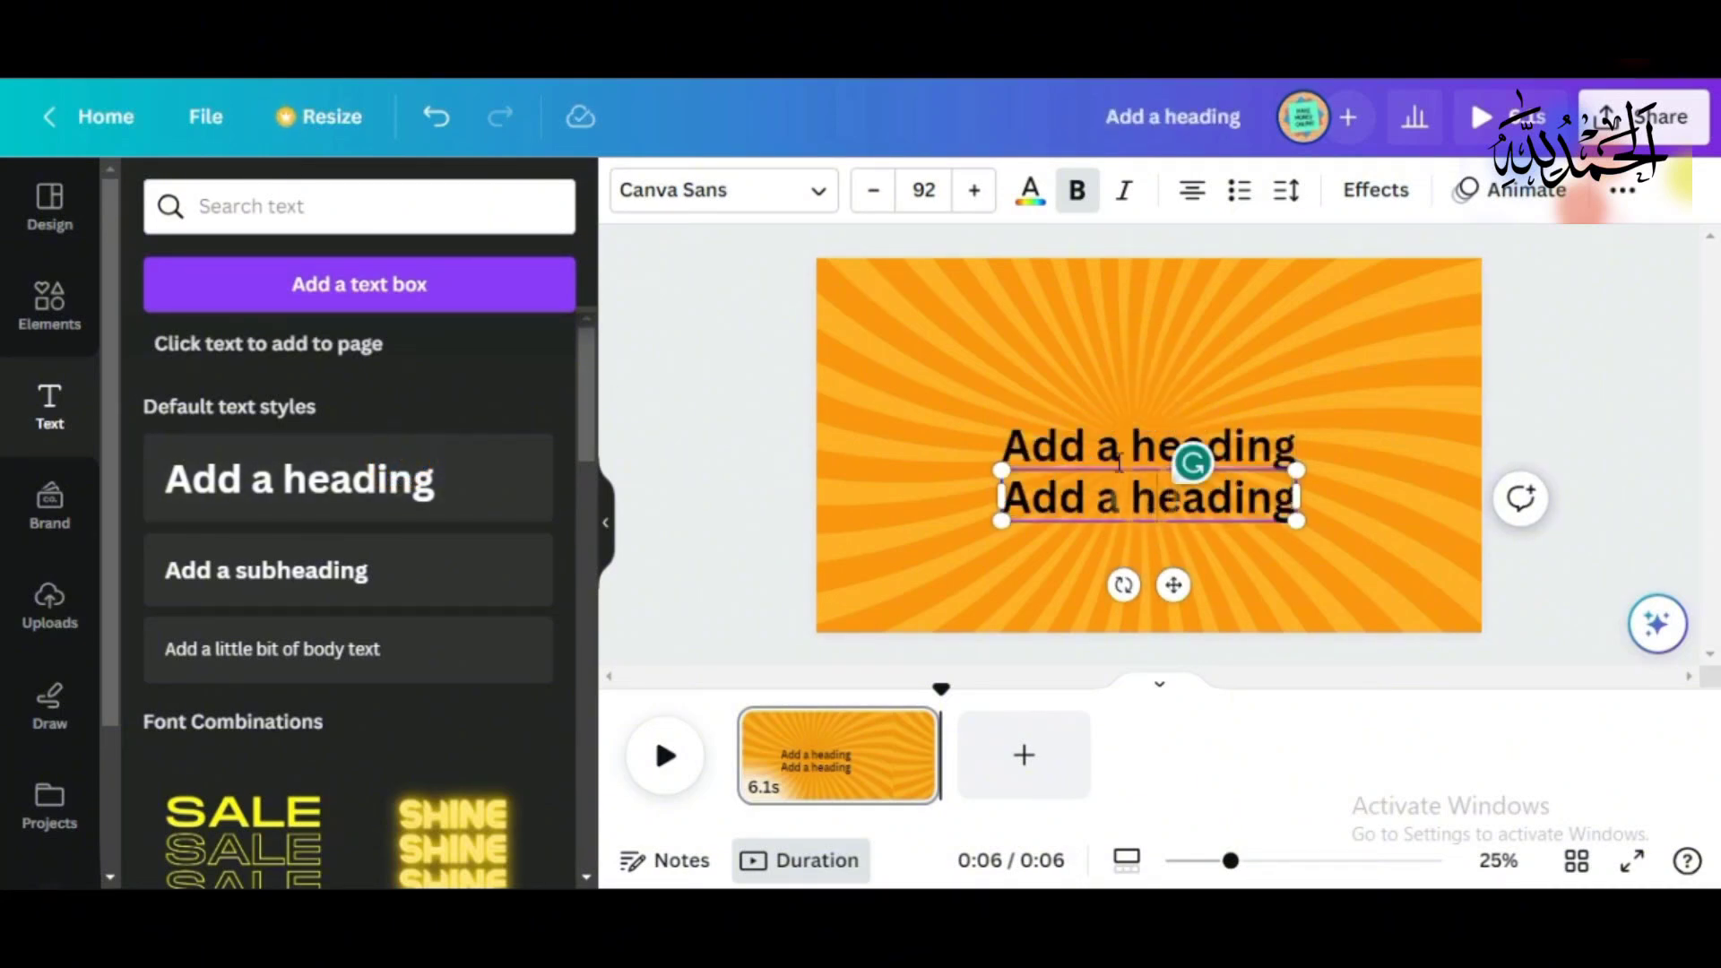
left_click(1102, 445)
double_click(1091, 439)
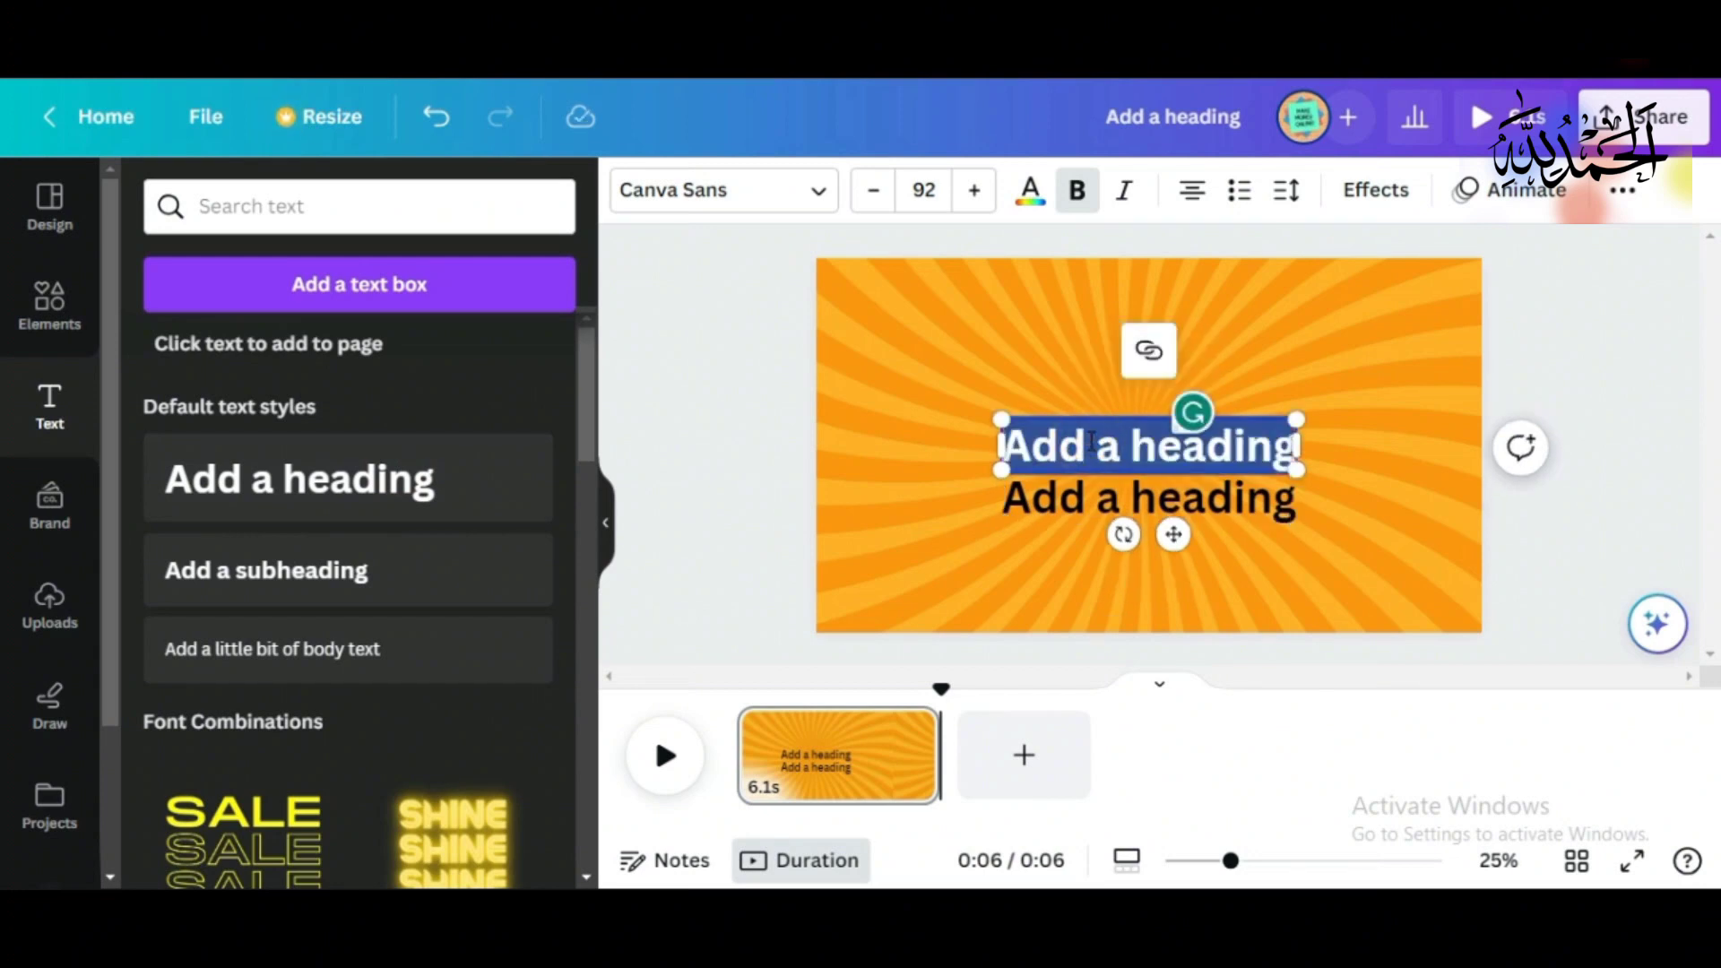
type("Gues")
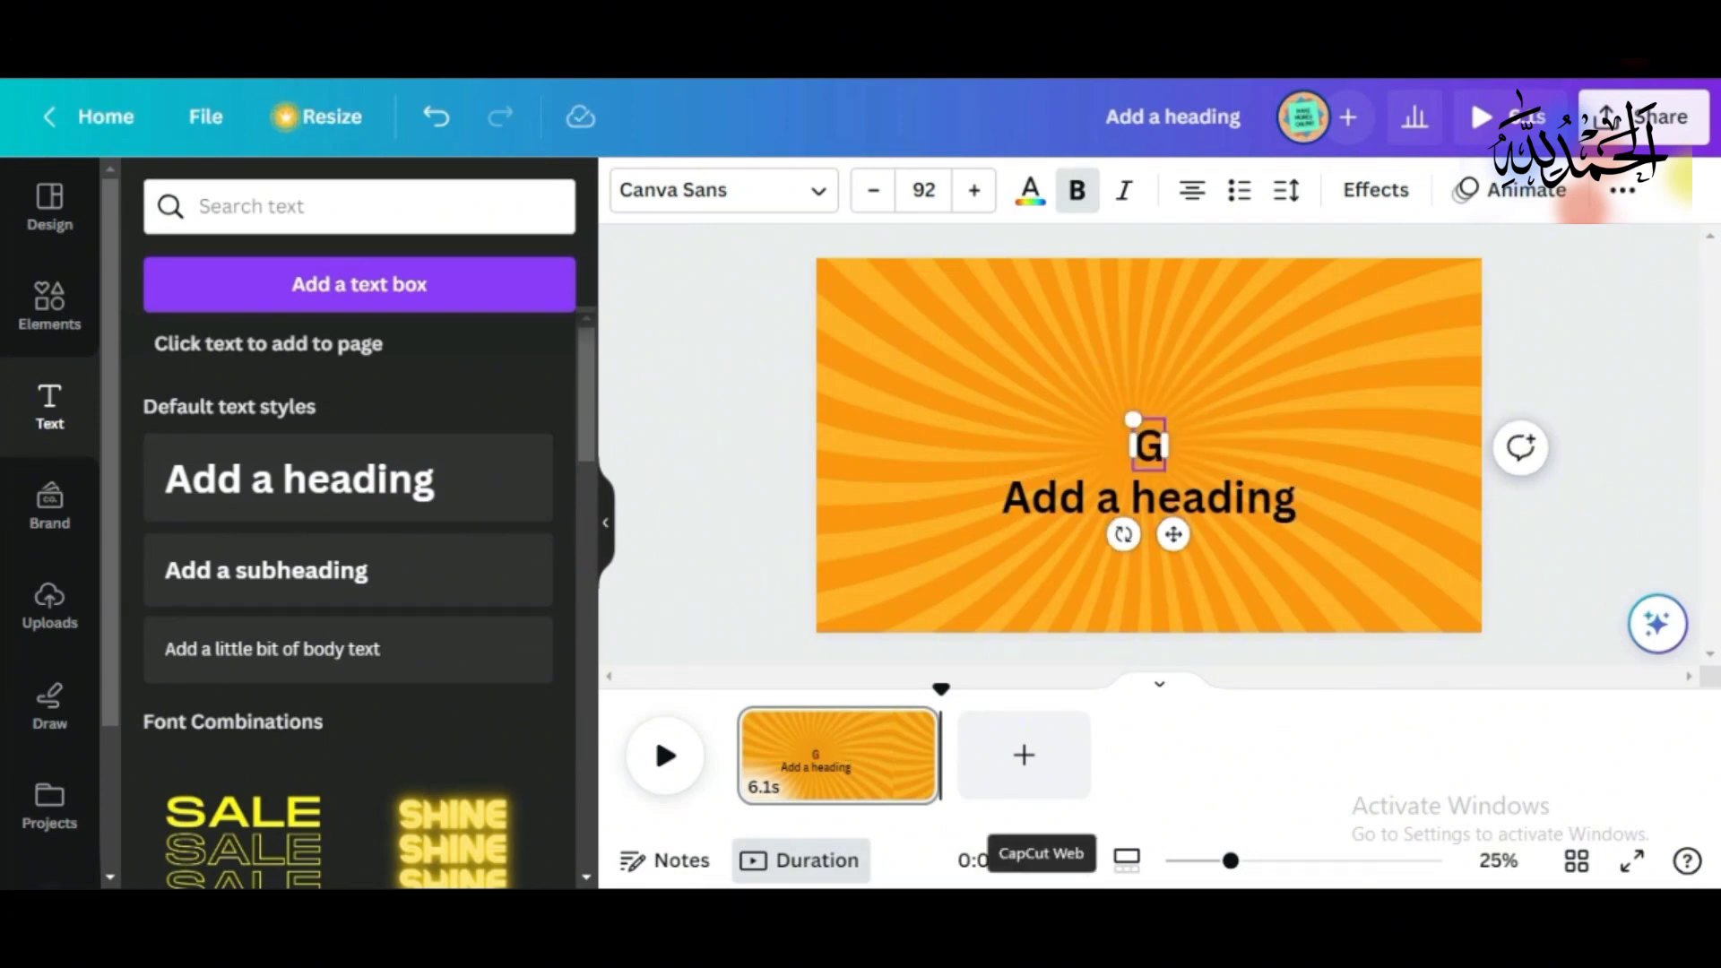
type("The")
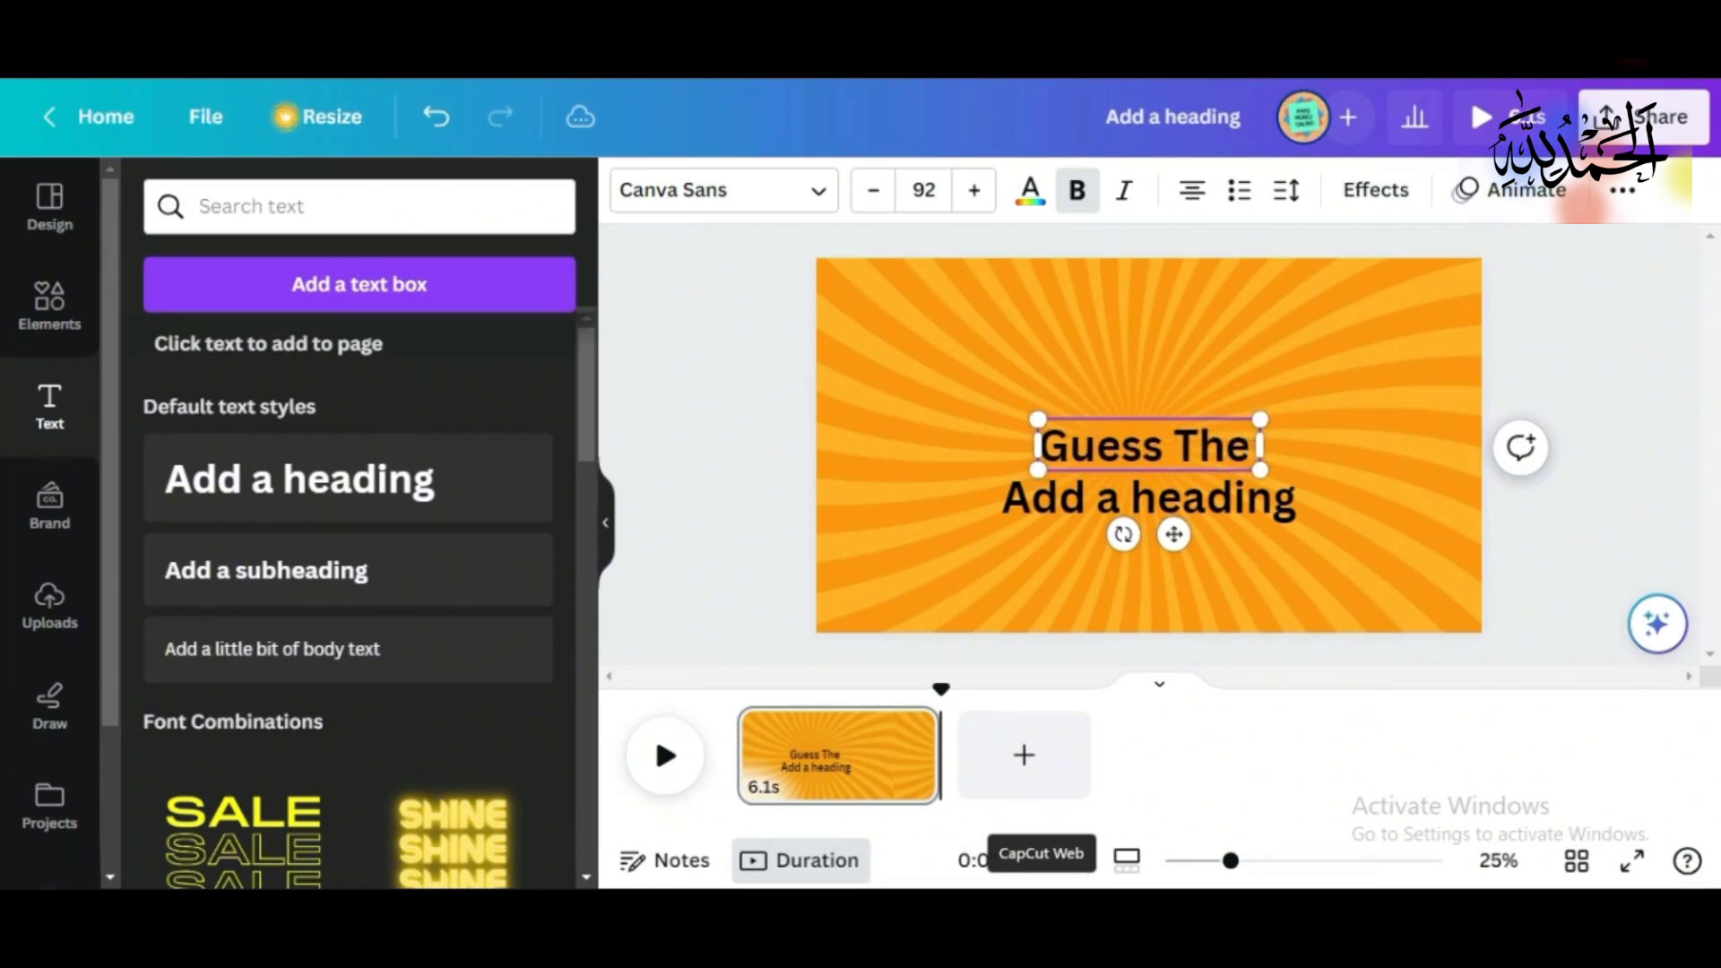
type(" Movie")
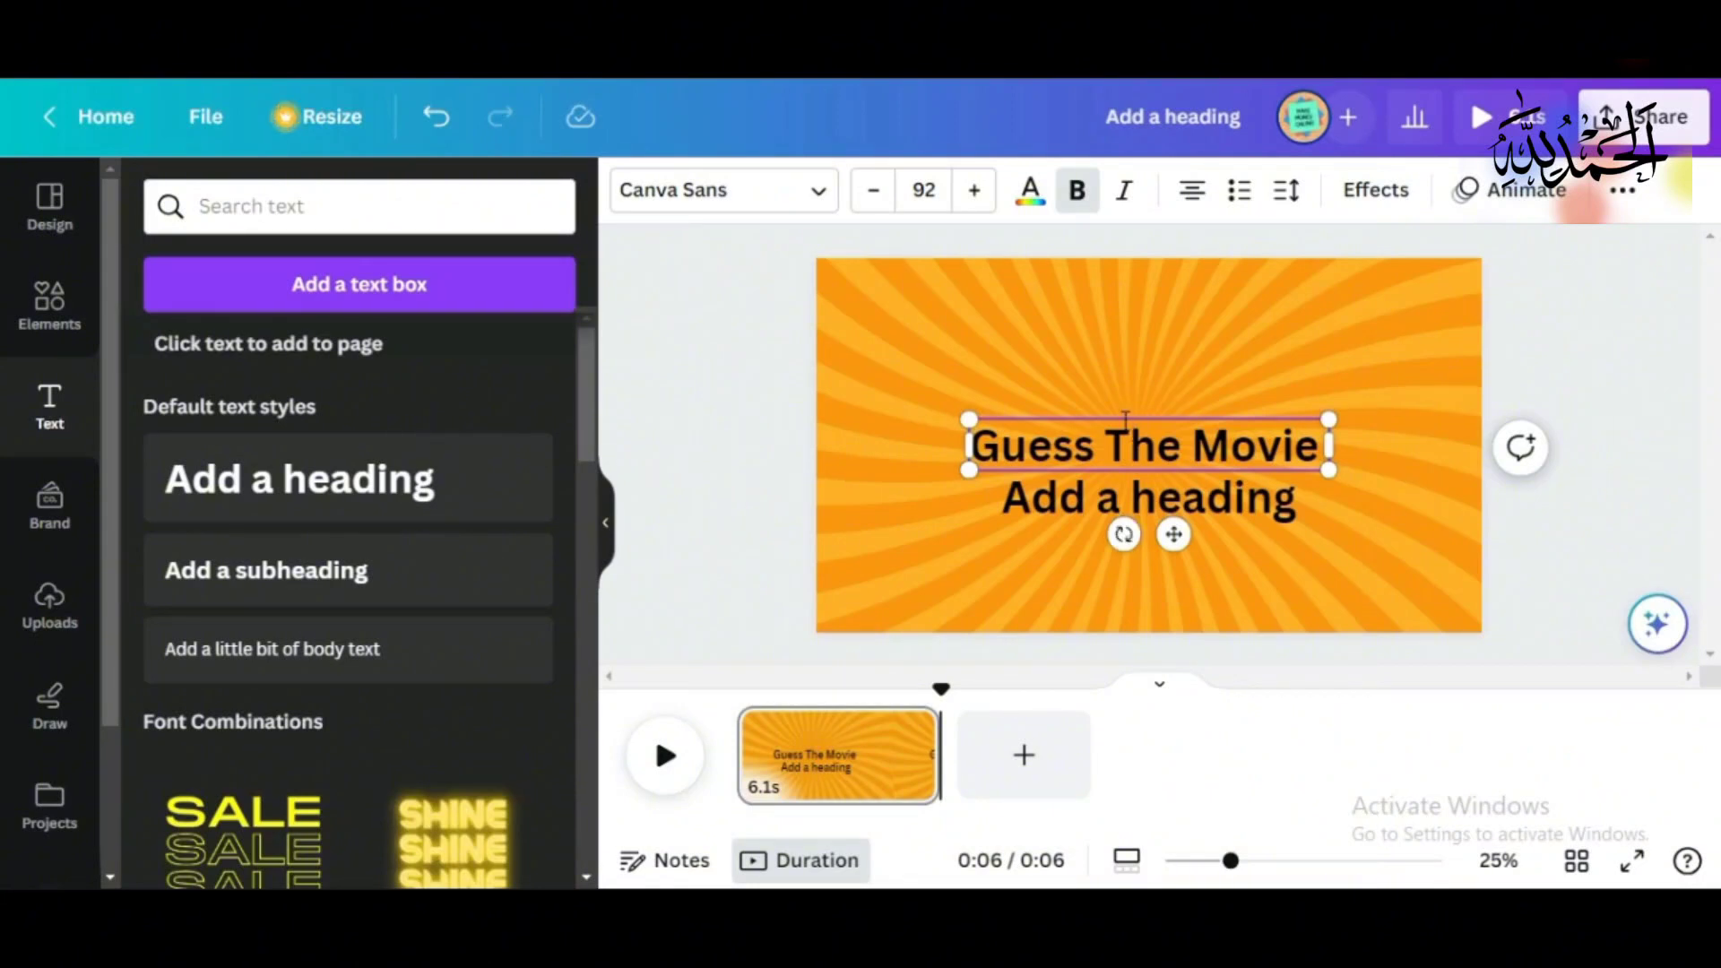
left_click_drag(1173, 534, 1160, 371)
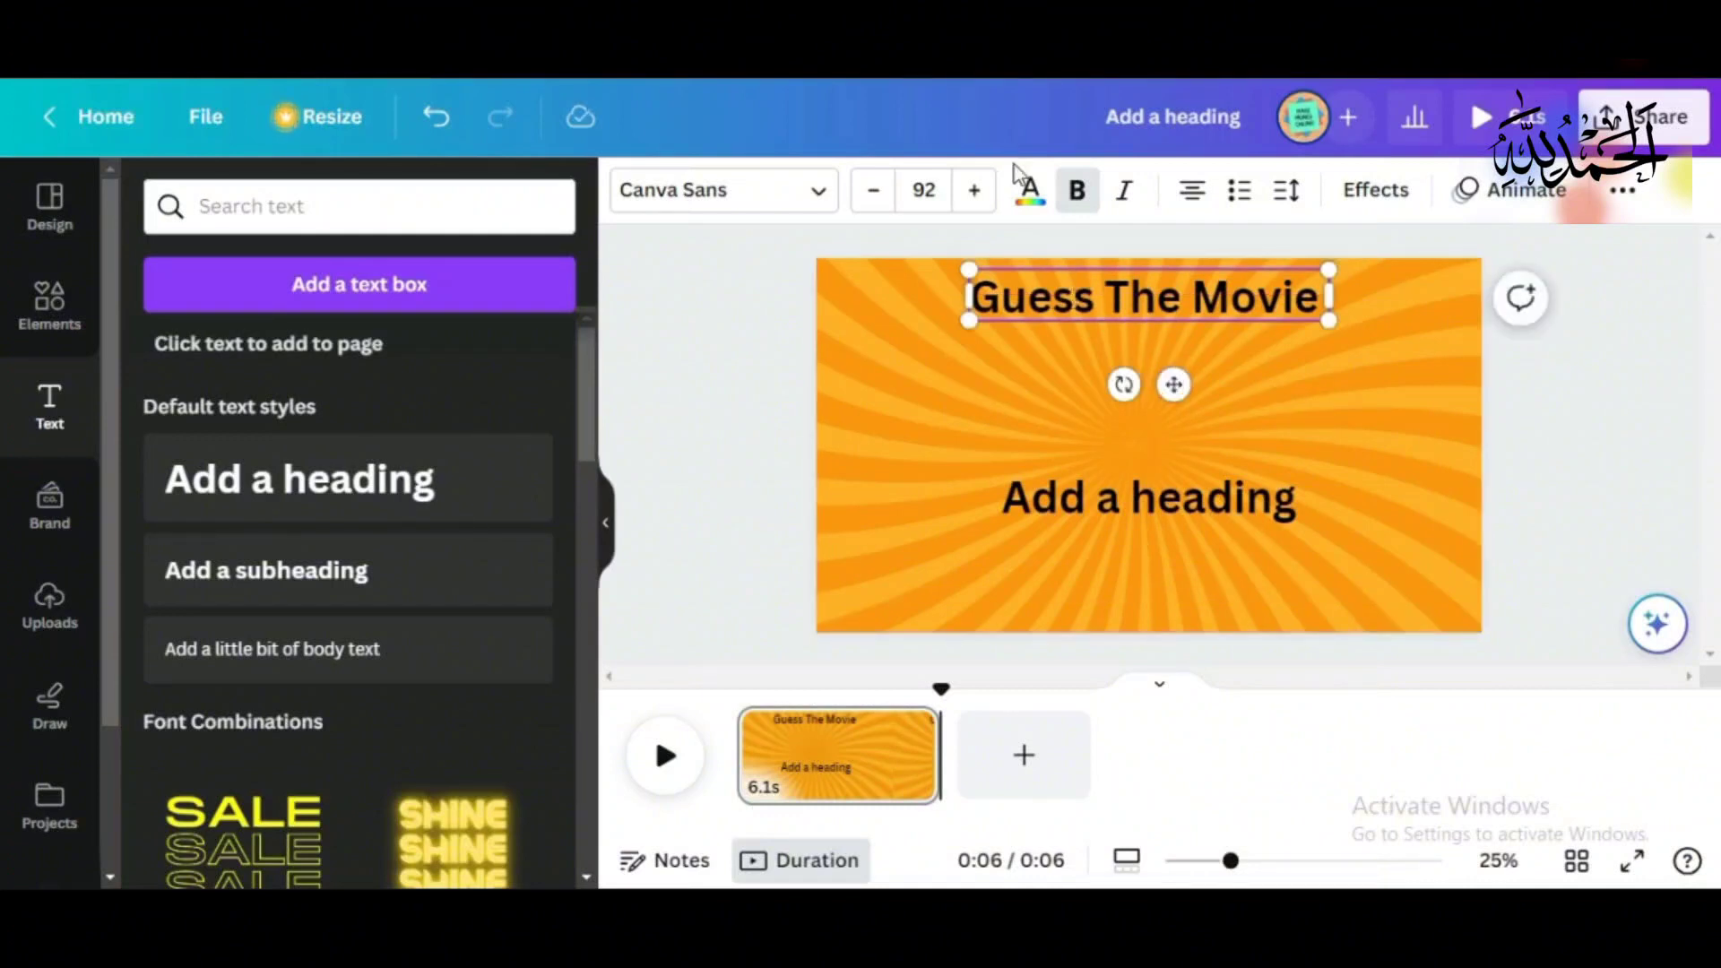
Step: Colour all of the "Guess The Movie" title text white
left_click(1030, 190)
left_click(320, 352)
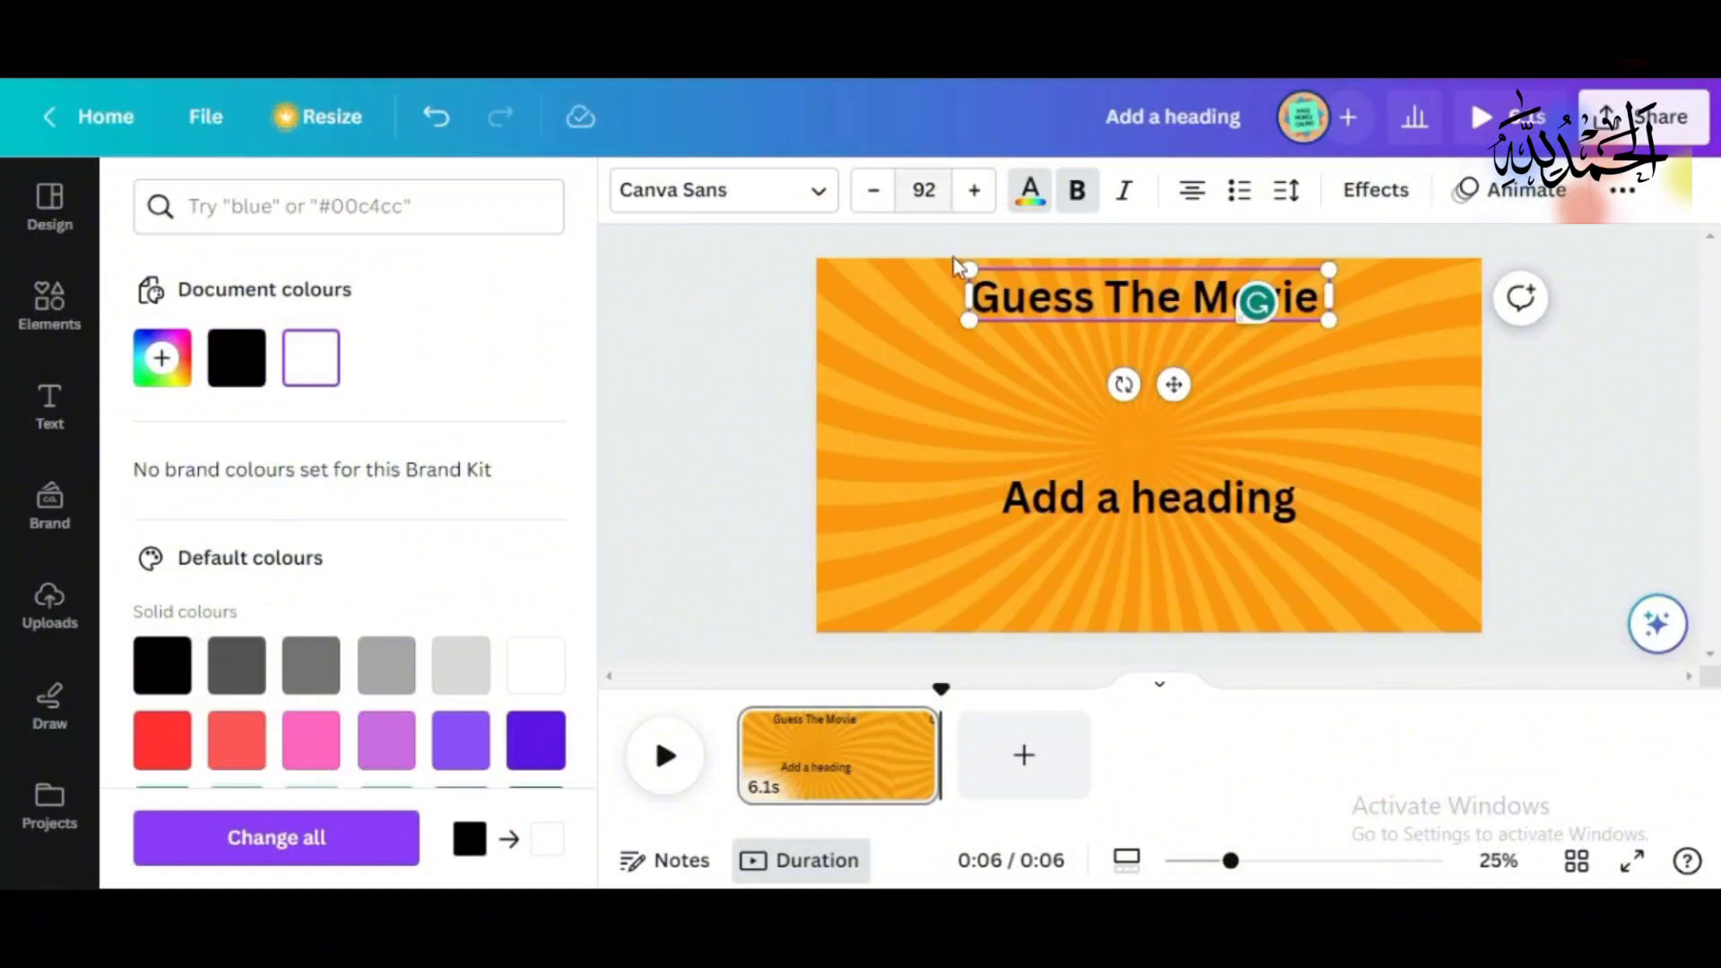
double_click(994, 284)
key("ctrl+a")
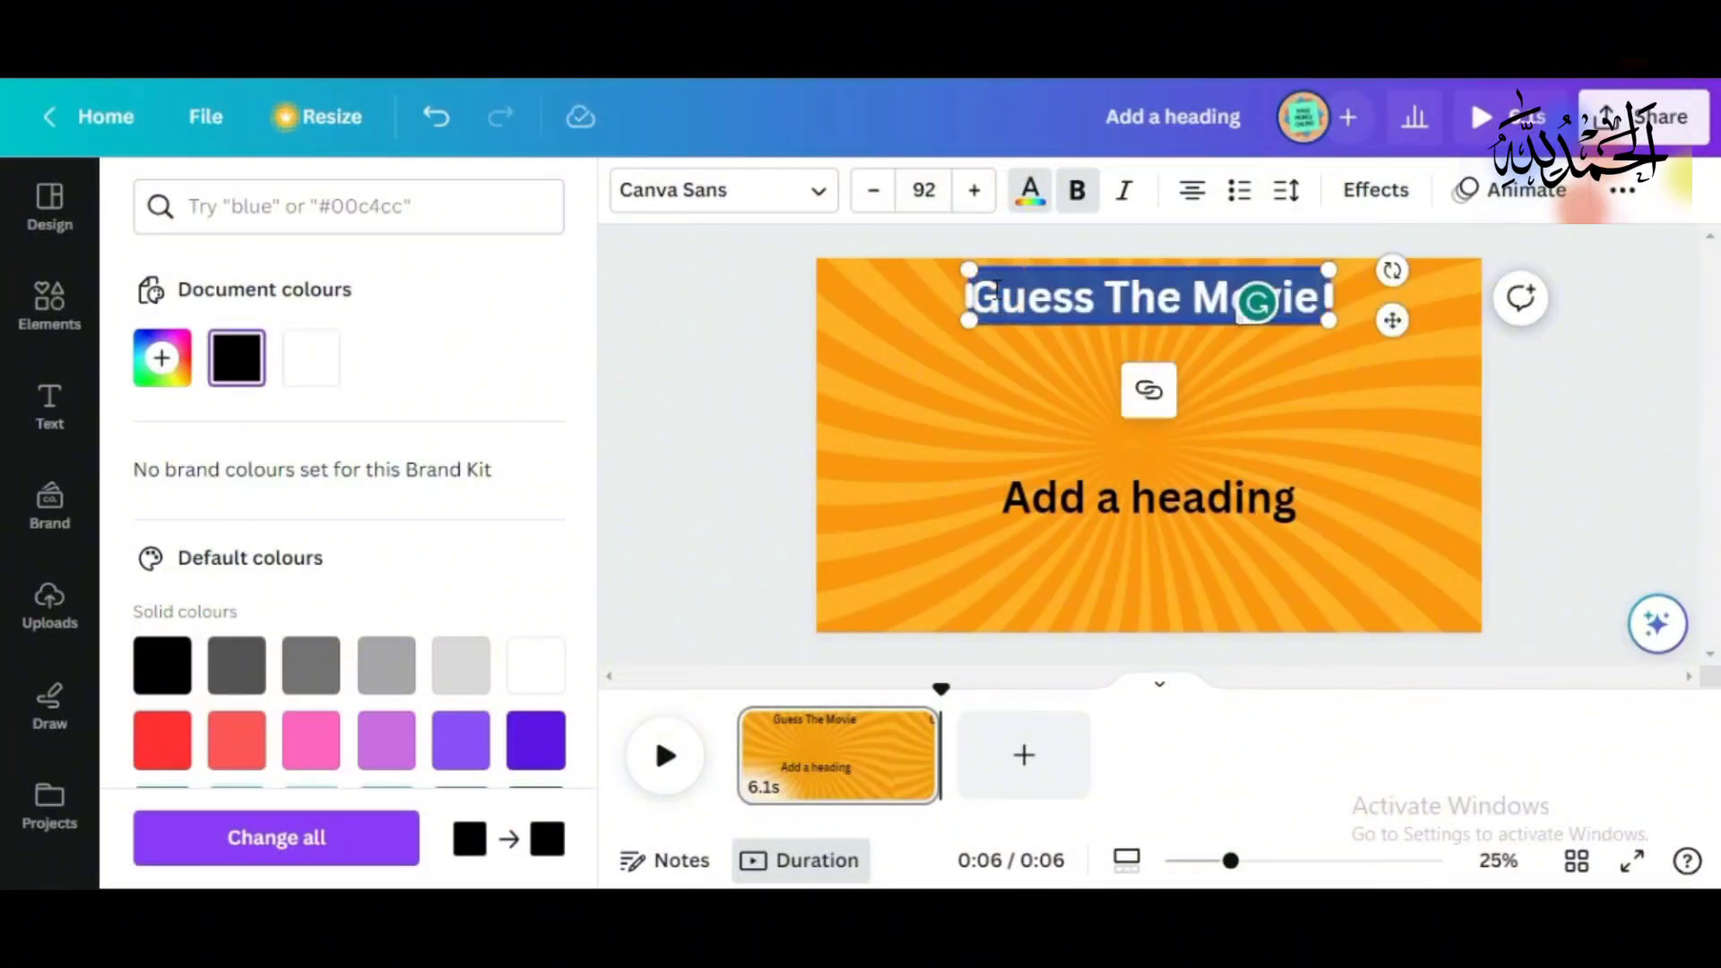
left_click(311, 357)
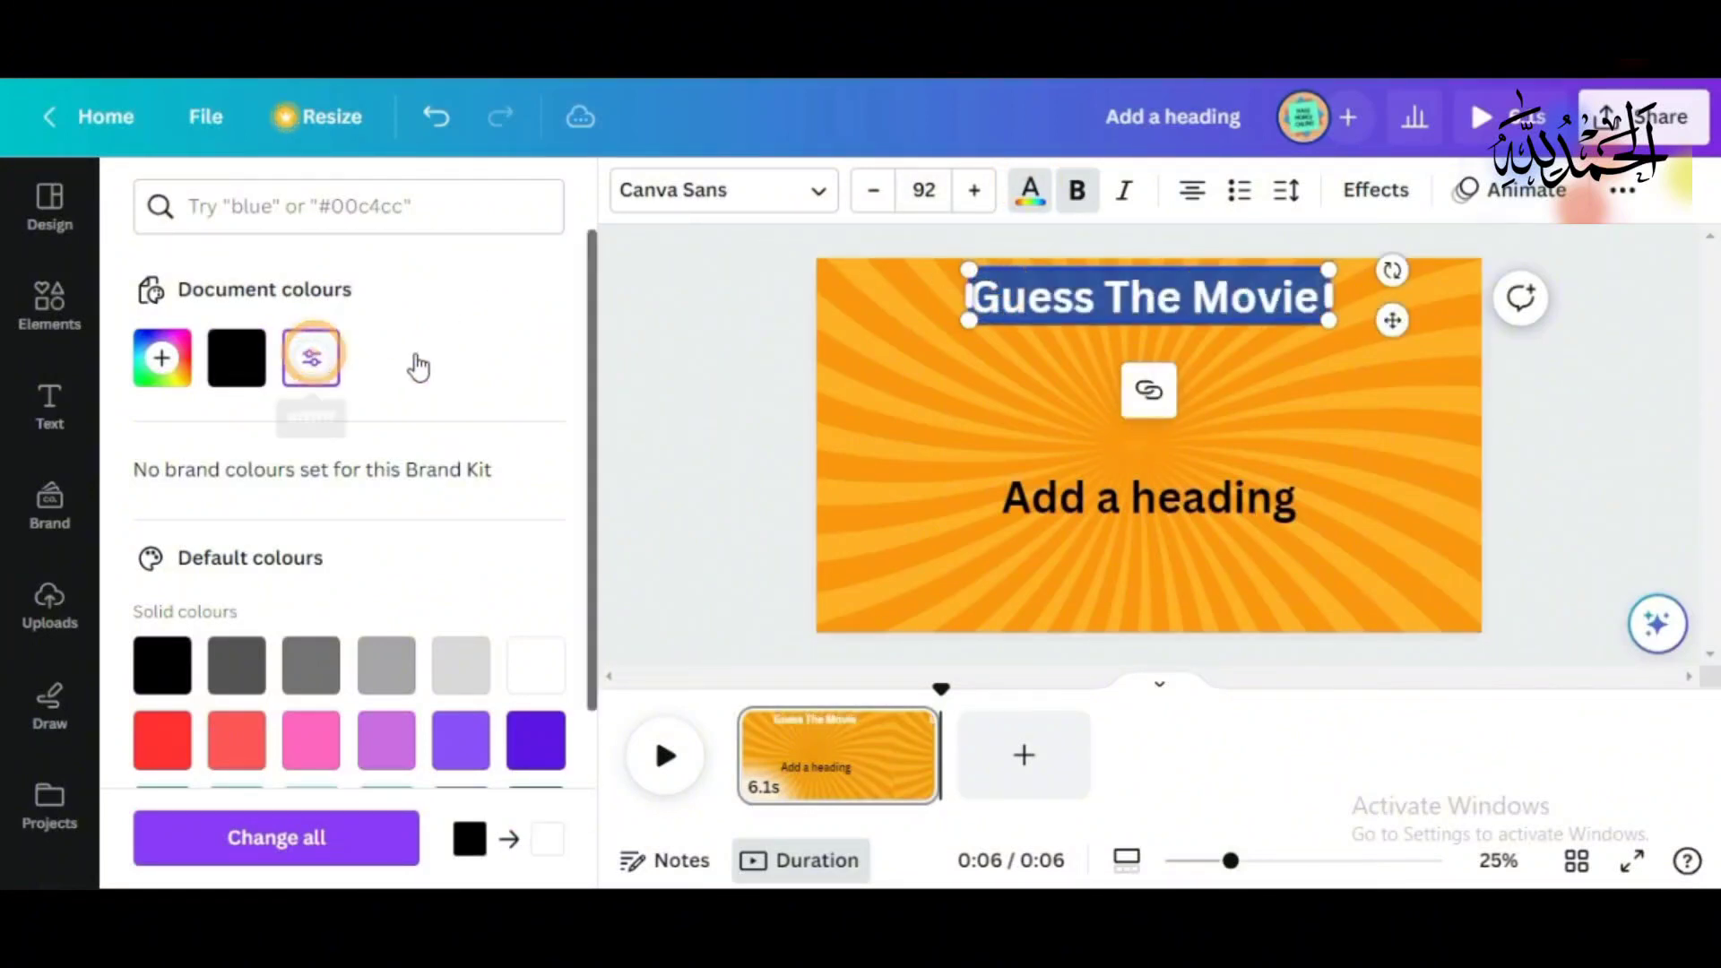
left_click(661, 375)
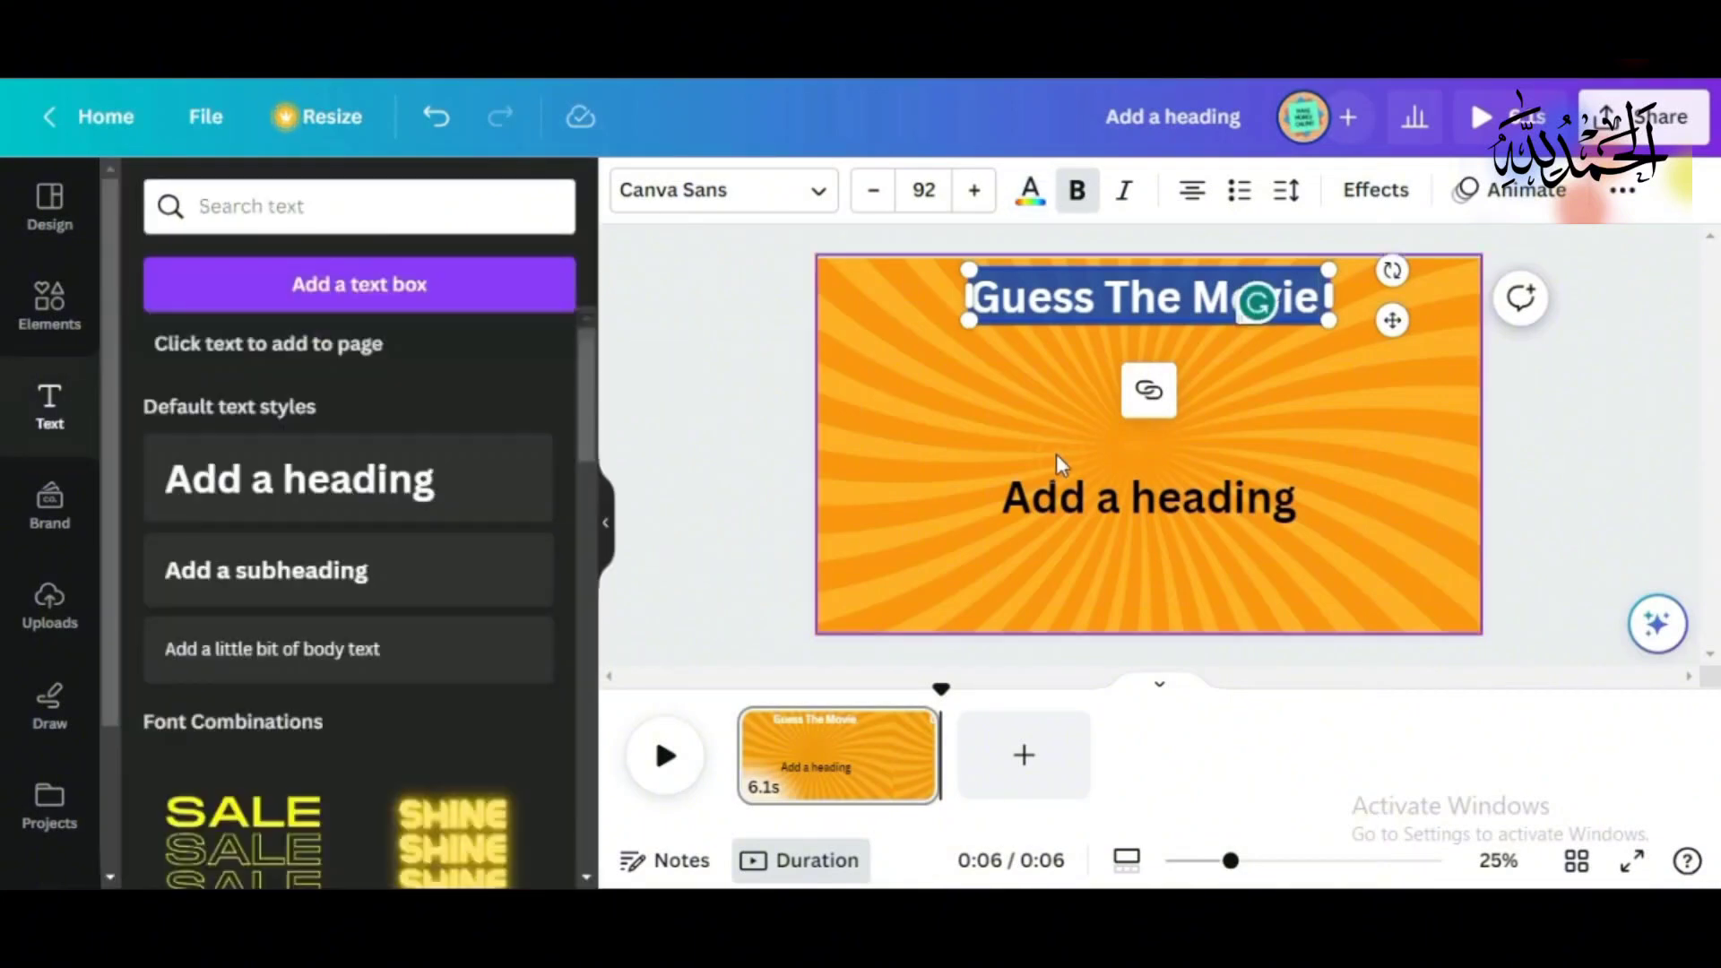
Step: Copy the Toy Story emojis 🧸+🚀 from the ChatGPT table and replace the second heading's text in Canva with them
left_click(1056, 453)
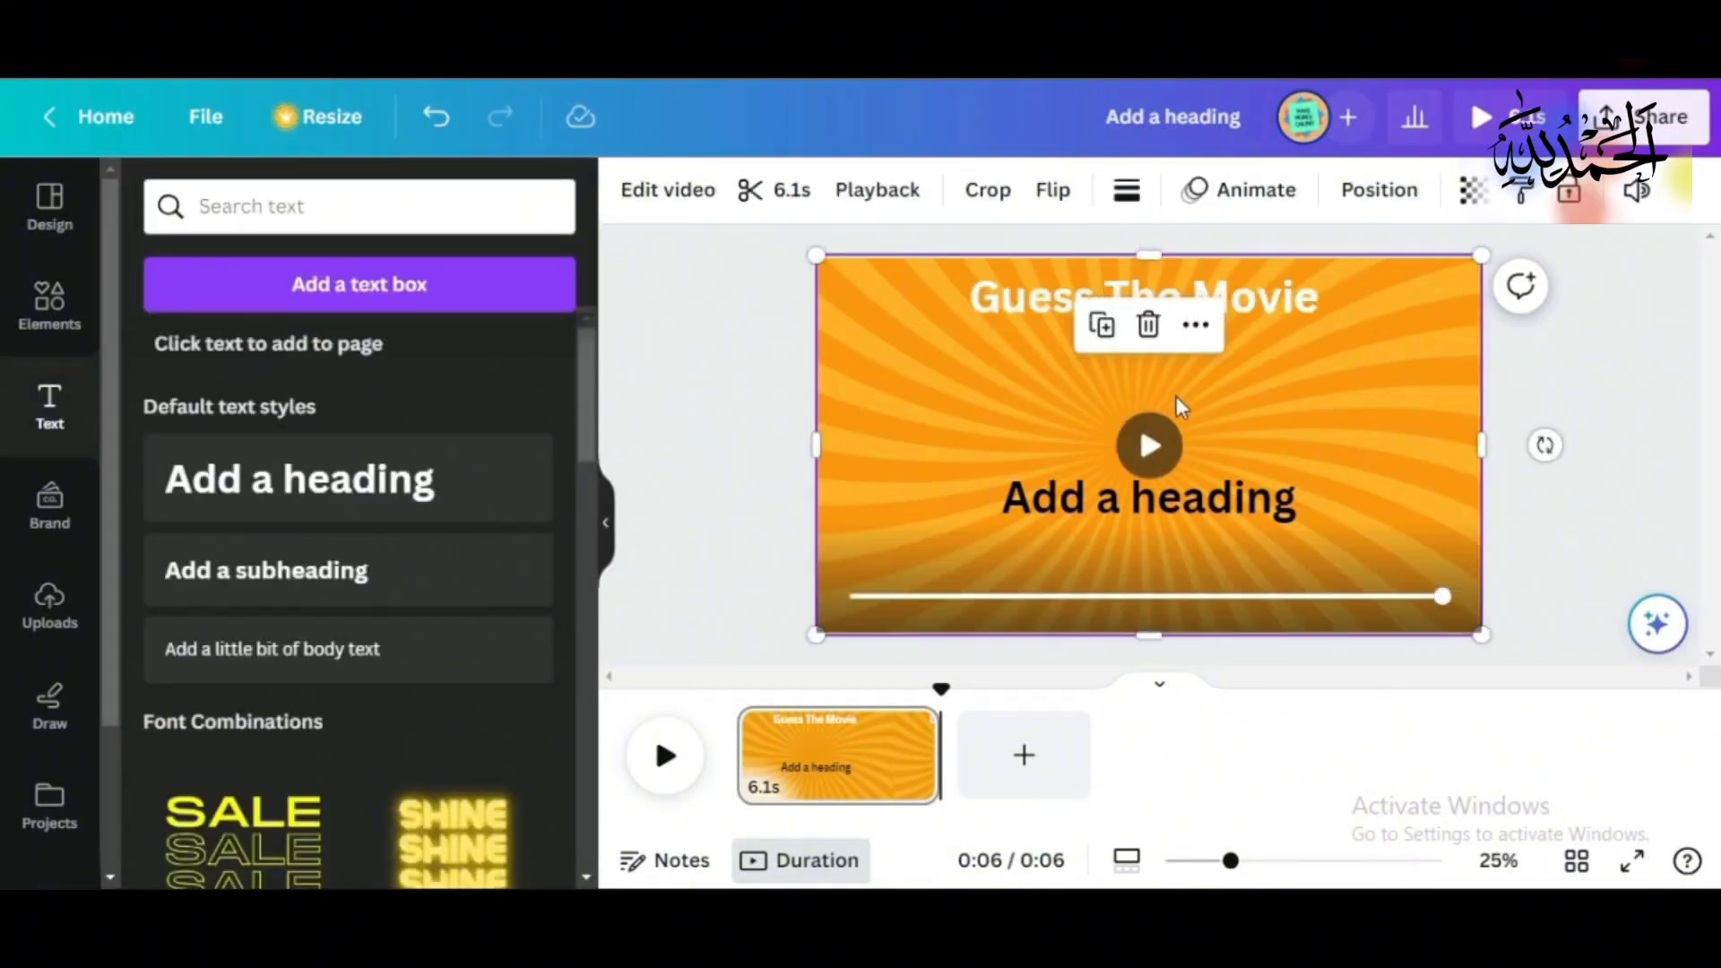
left_click(1117, 500)
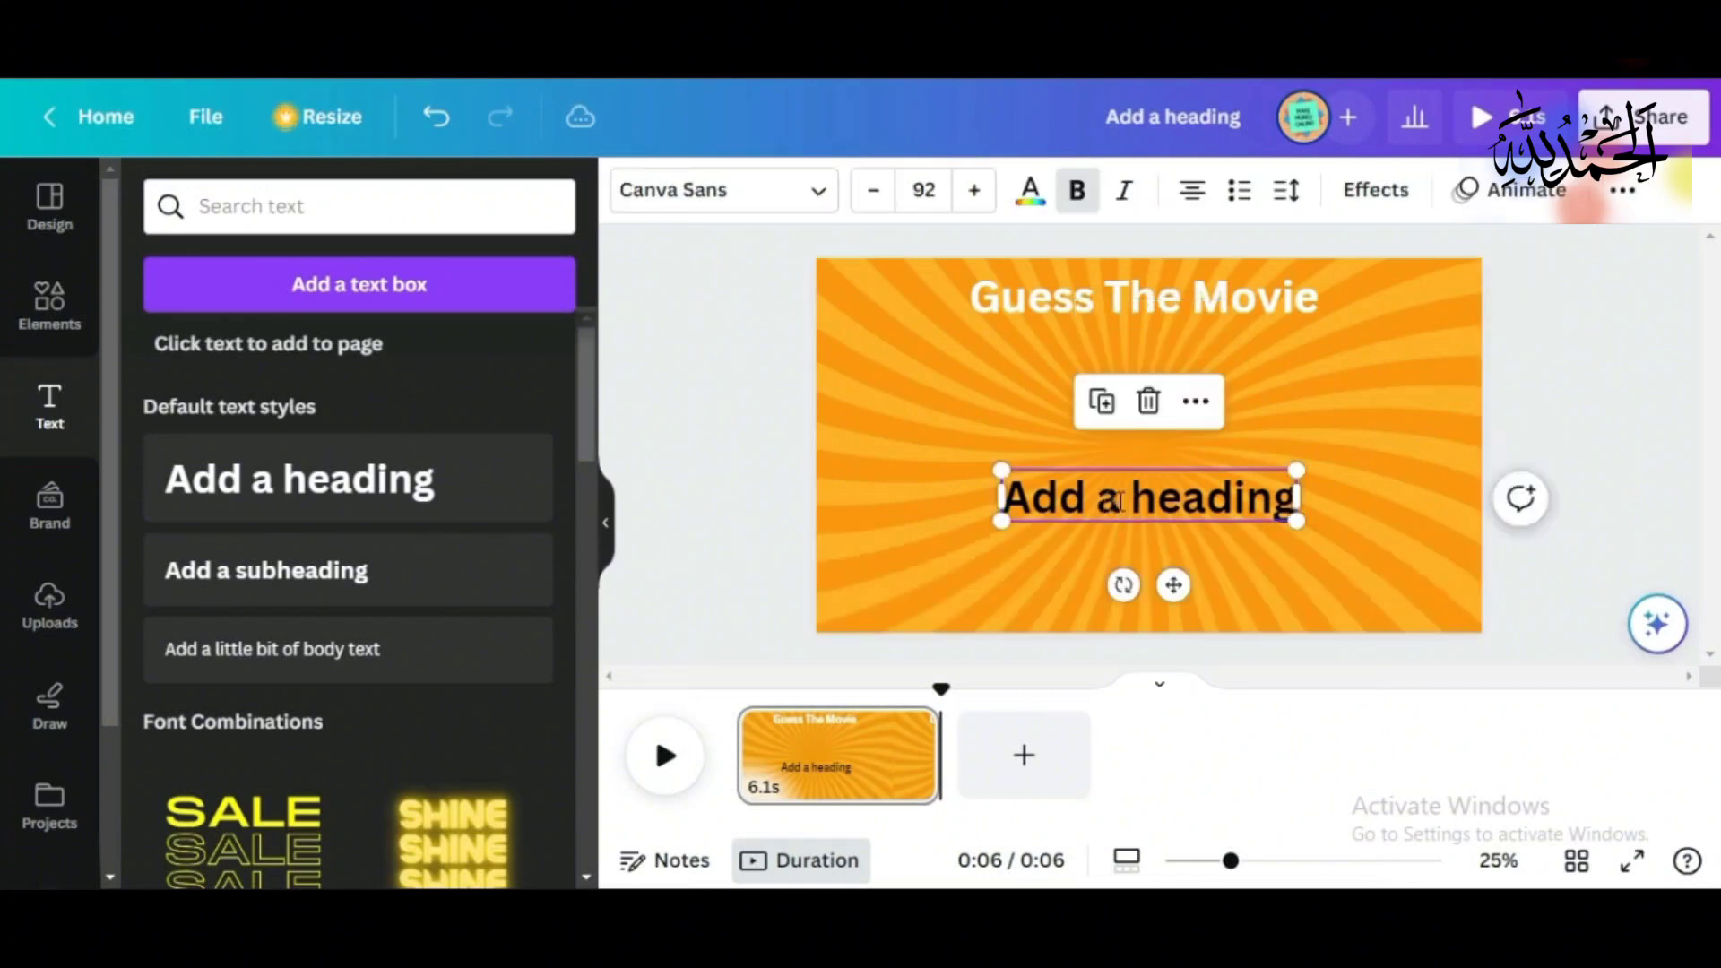
left_click(1117, 500)
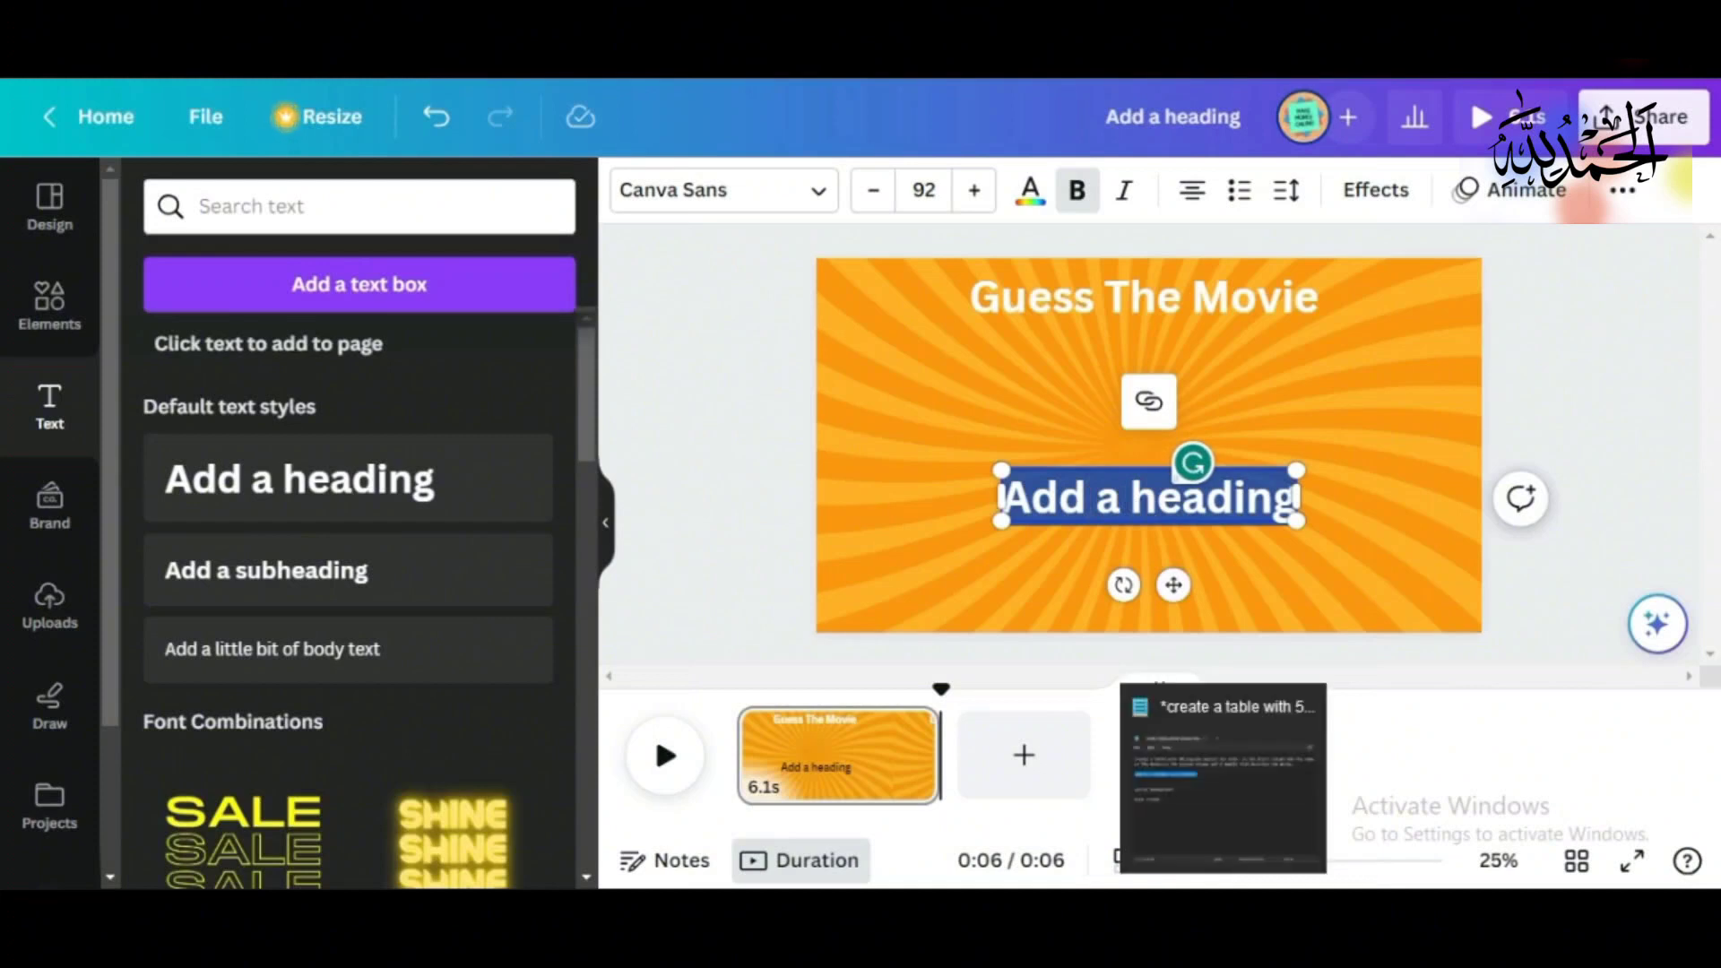
mouse_move(1113, 932)
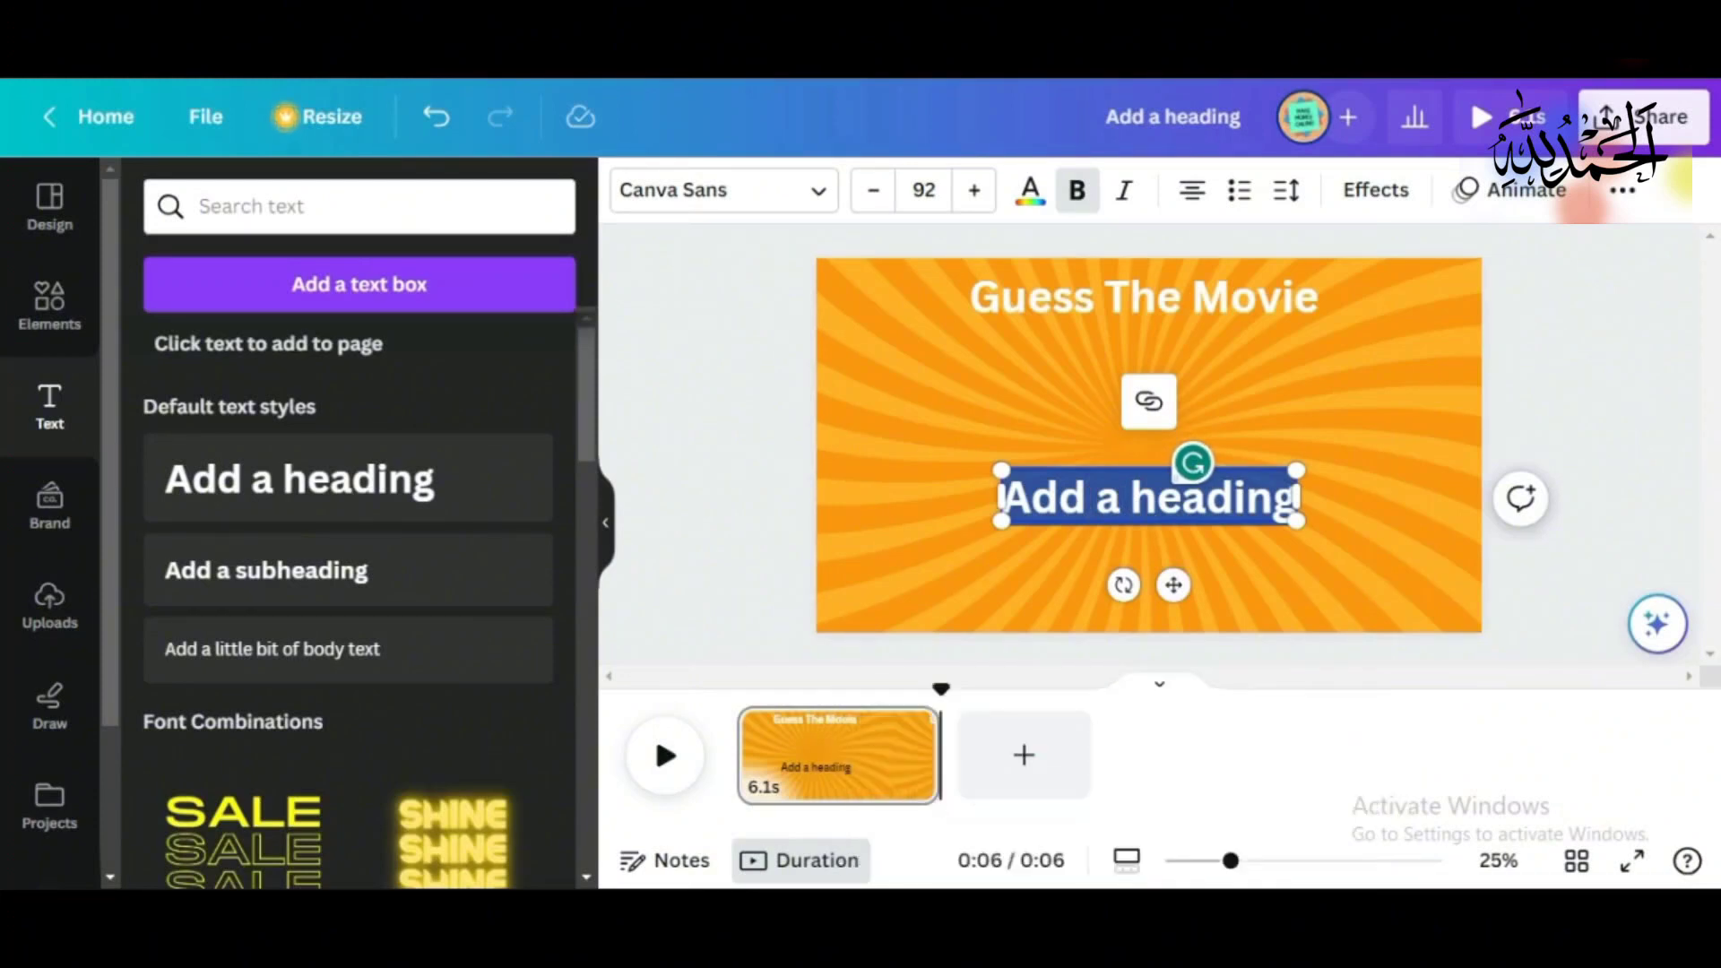
left_click(574, 63)
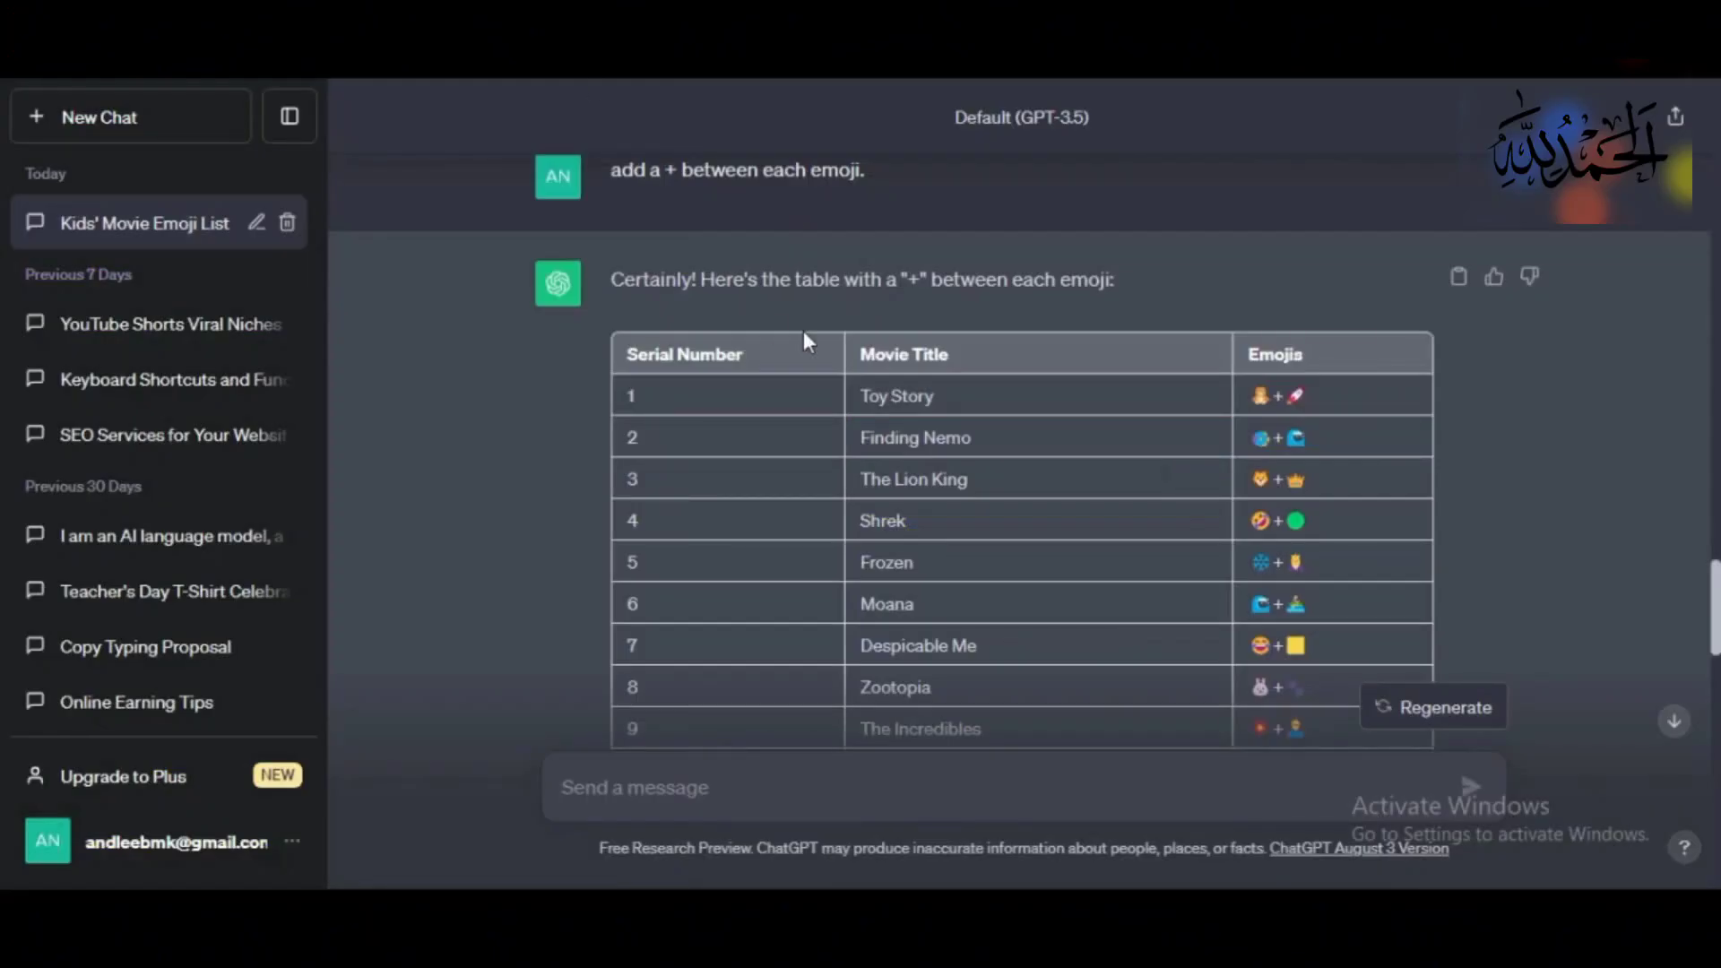
left_click_drag(1270, 388, 1257, 387)
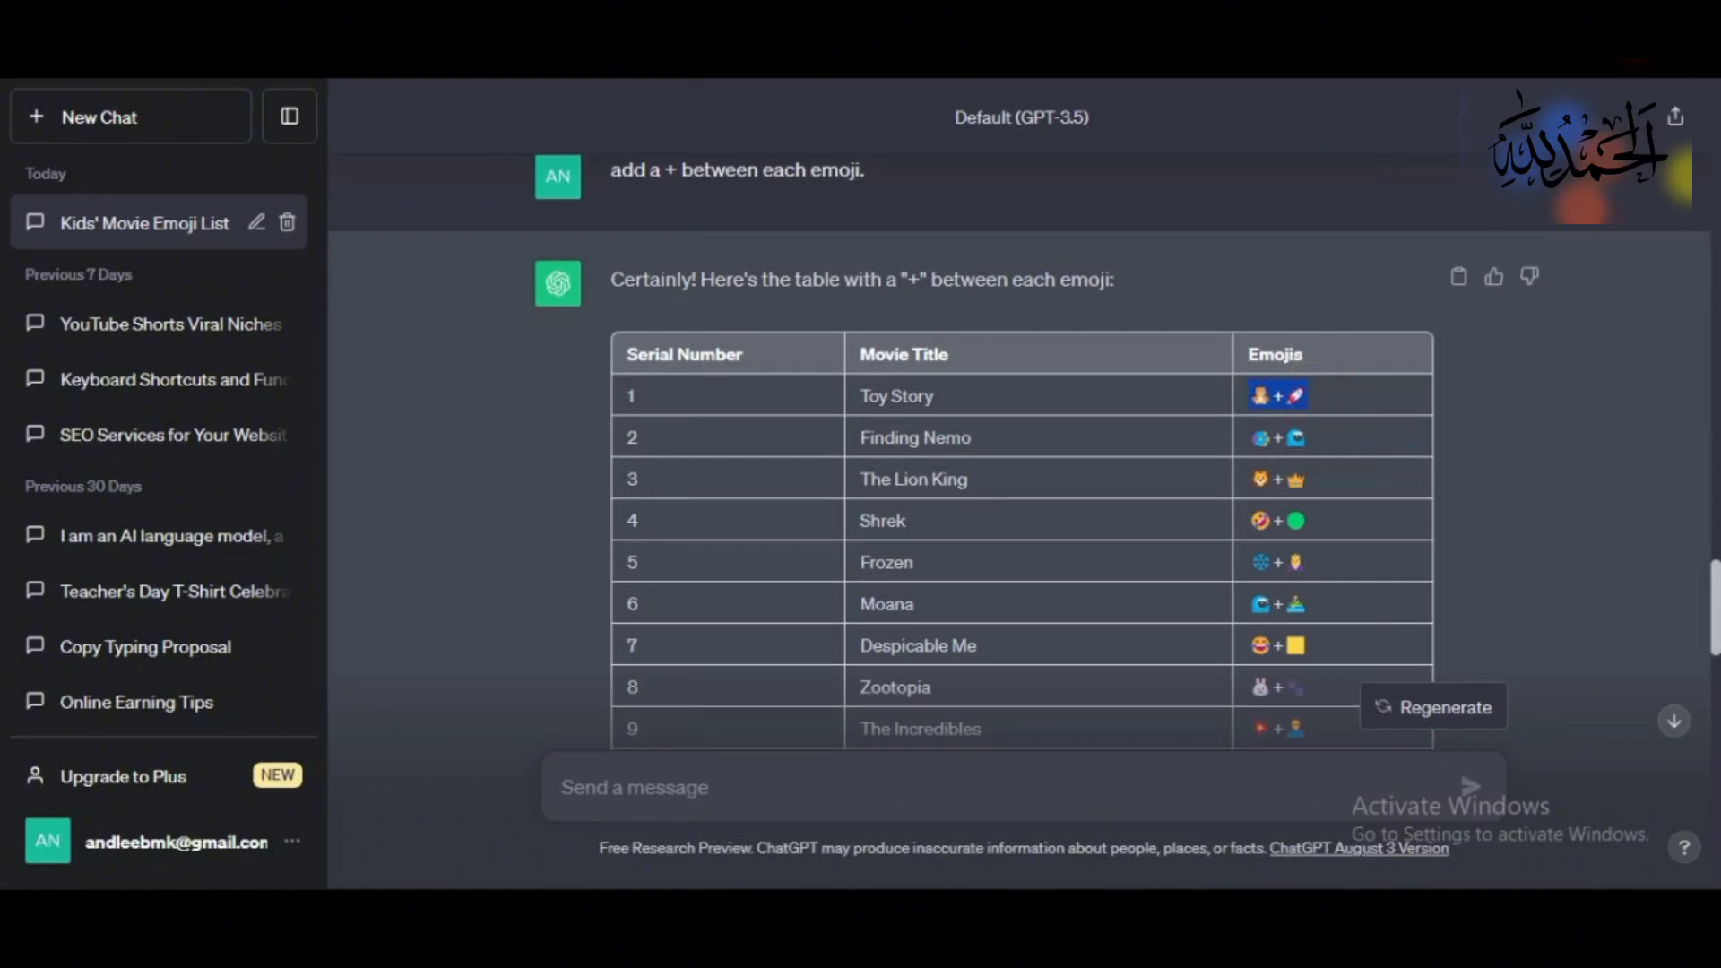
left_click(1120, 63)
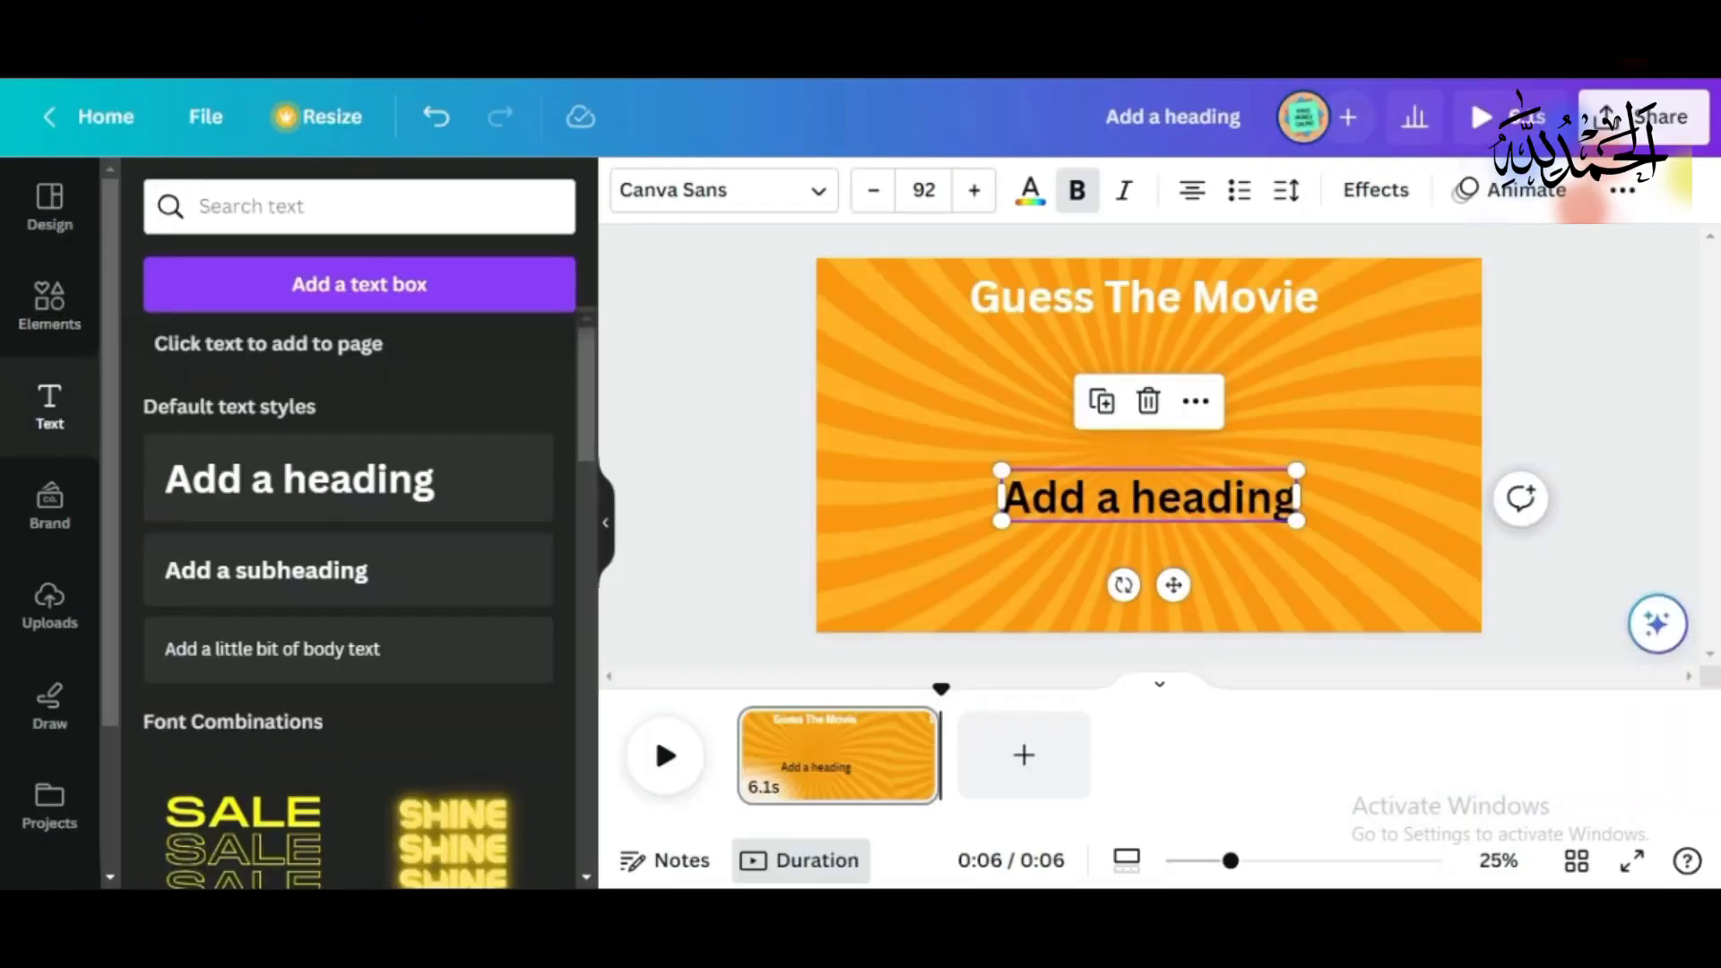
double_click(1147, 495)
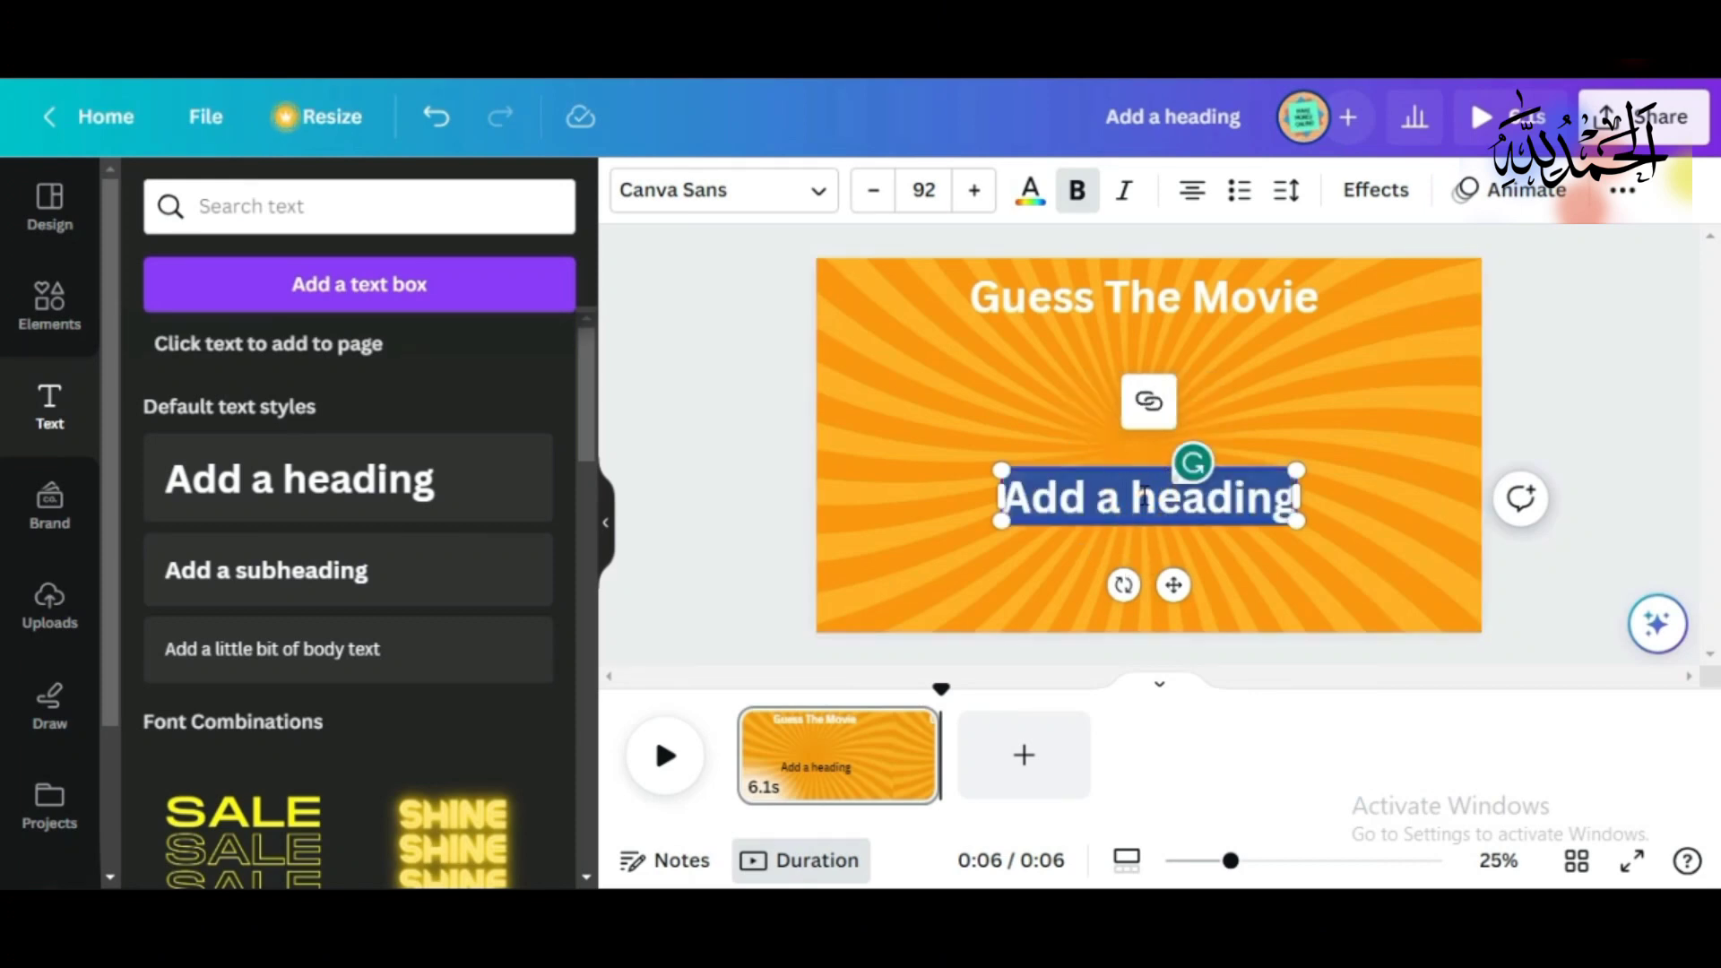
type("🧸 🚀")
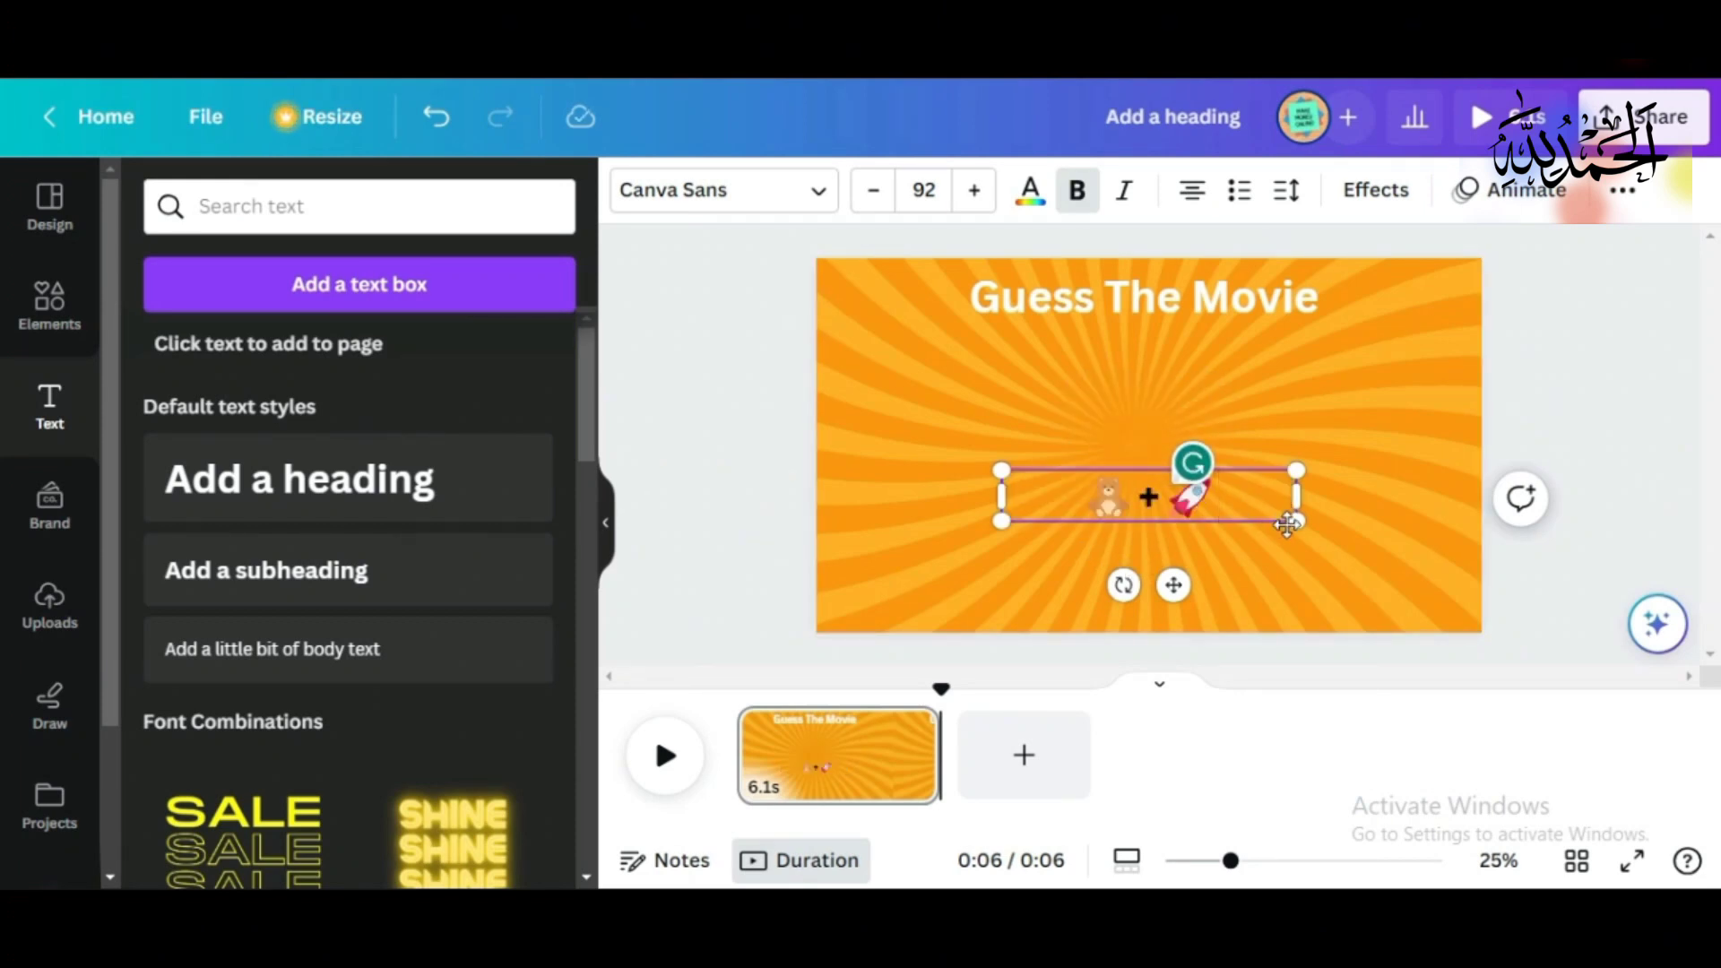
Step: Enlarge the bear and rocket emoji text to font size 184 and centre it on the page below the title
left_click_drag(1287, 524, 1251, 460)
double_click(1253, 401)
left_click(1283, 480)
left_click_drag(1396, 518, 1495, 625)
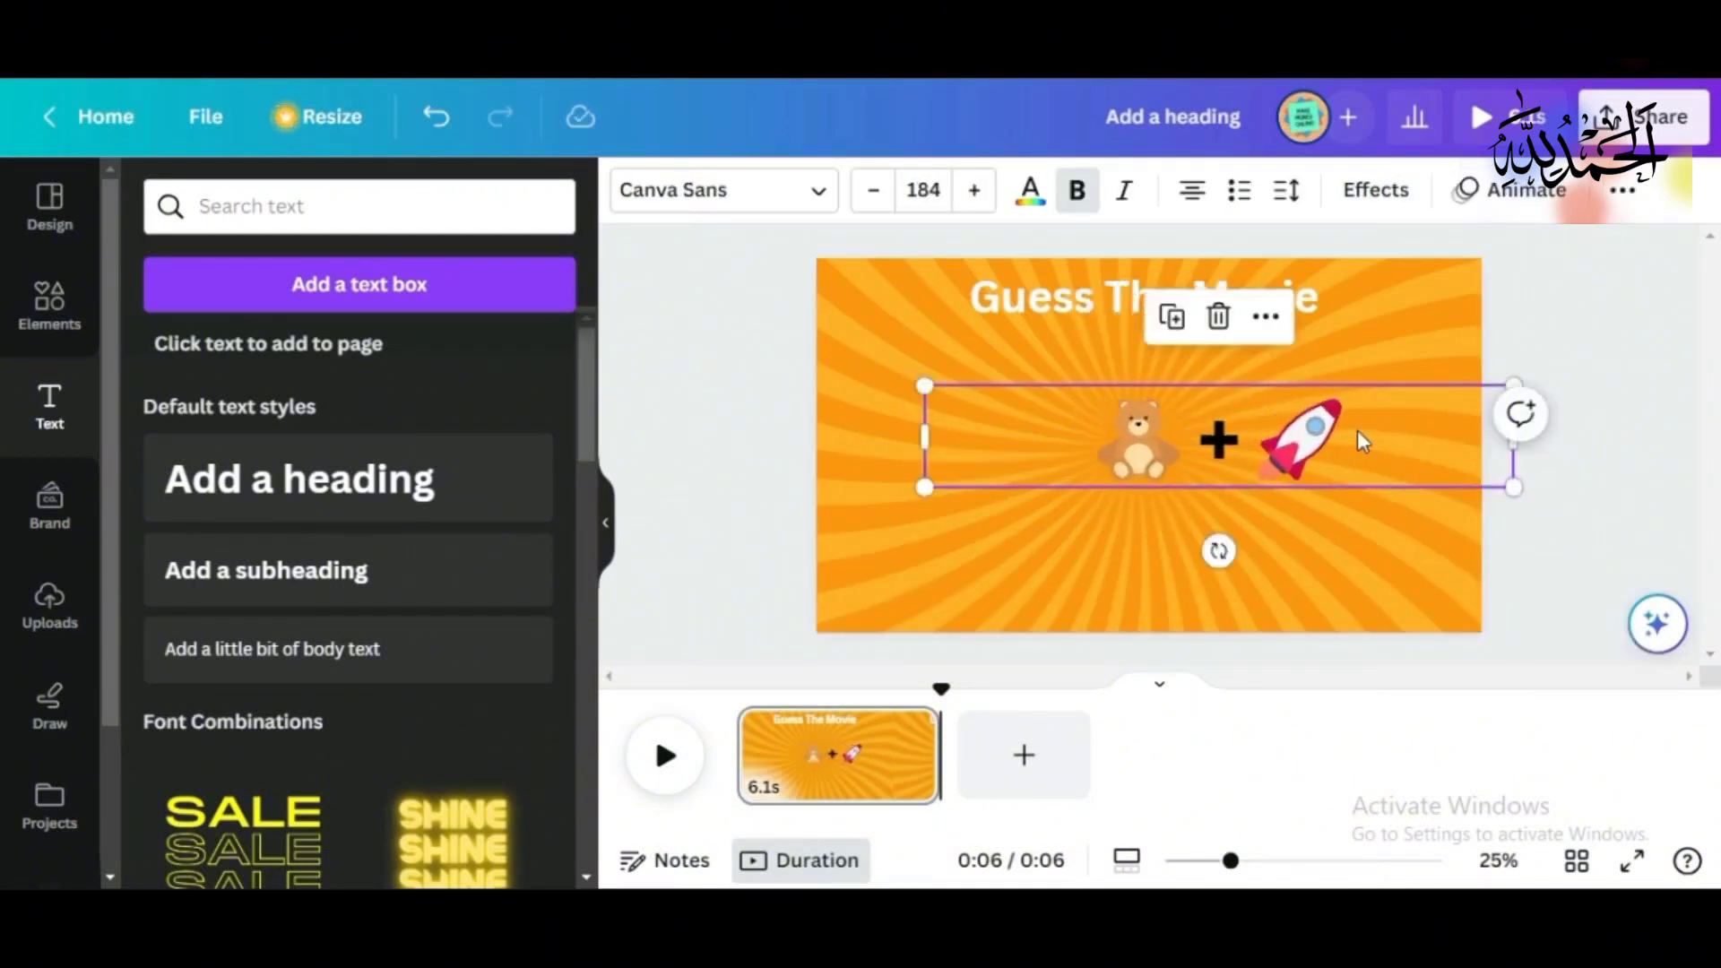
left_click_drag(1357, 430, 1279, 421)
left_click(1261, 571)
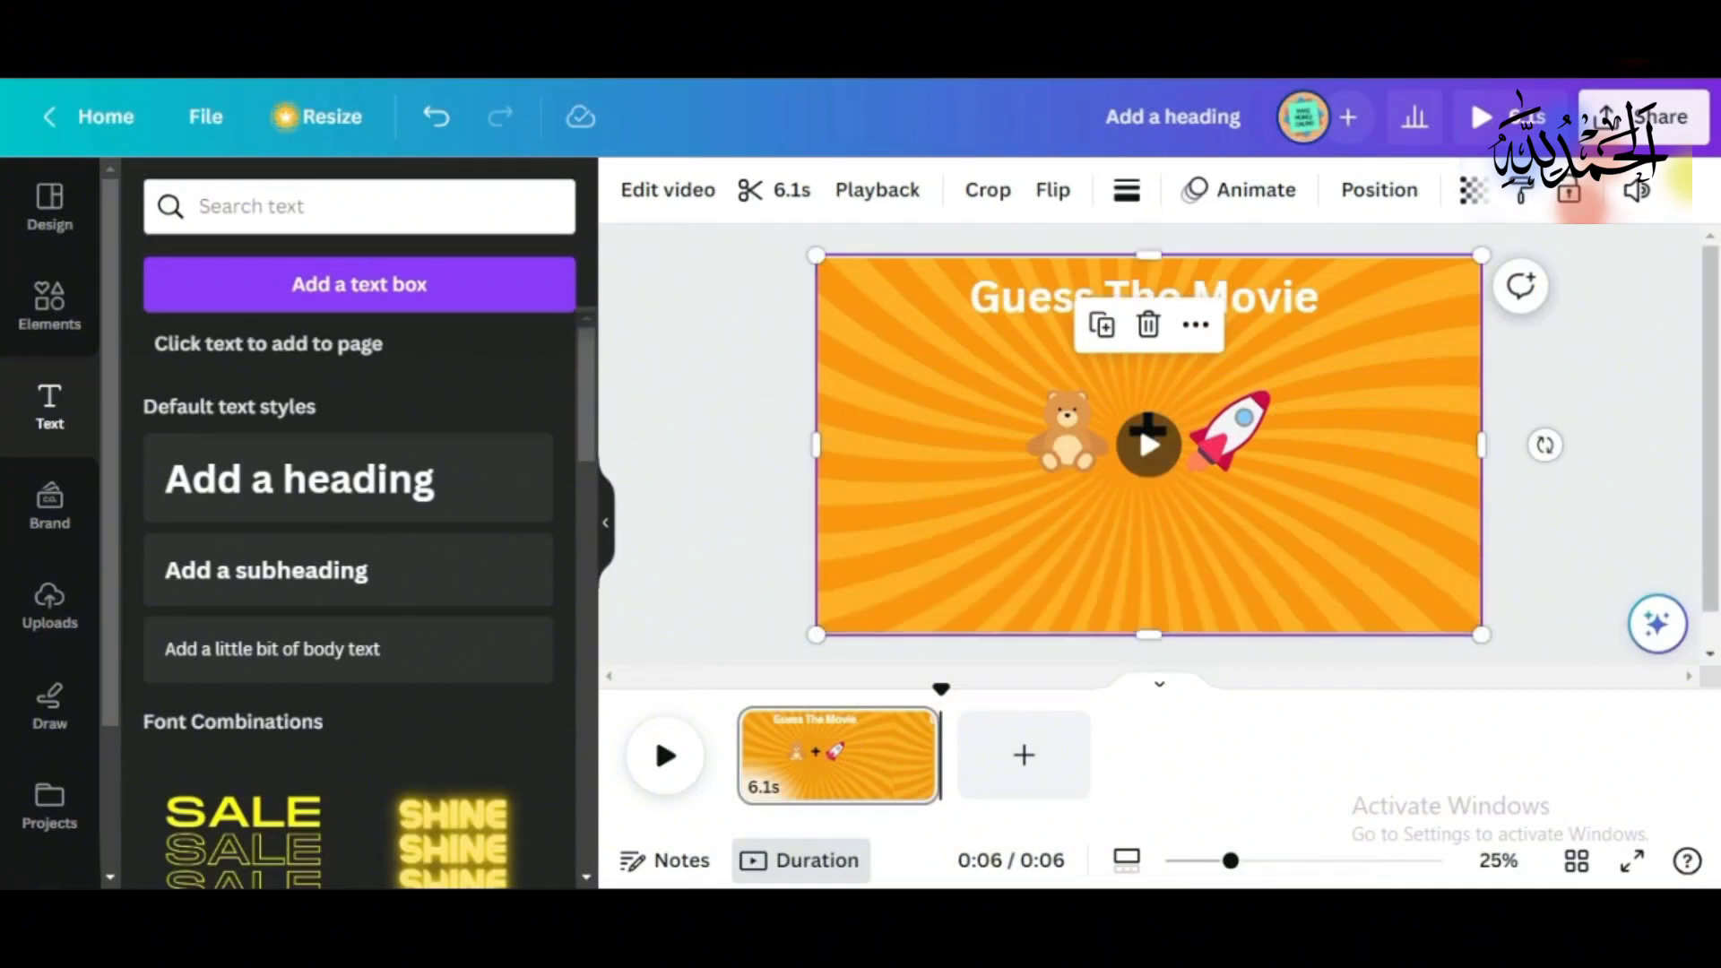
Step: Switch to the Google Sheets movie table and copy the serial number 1 from cell A5
key("alt+Tab")
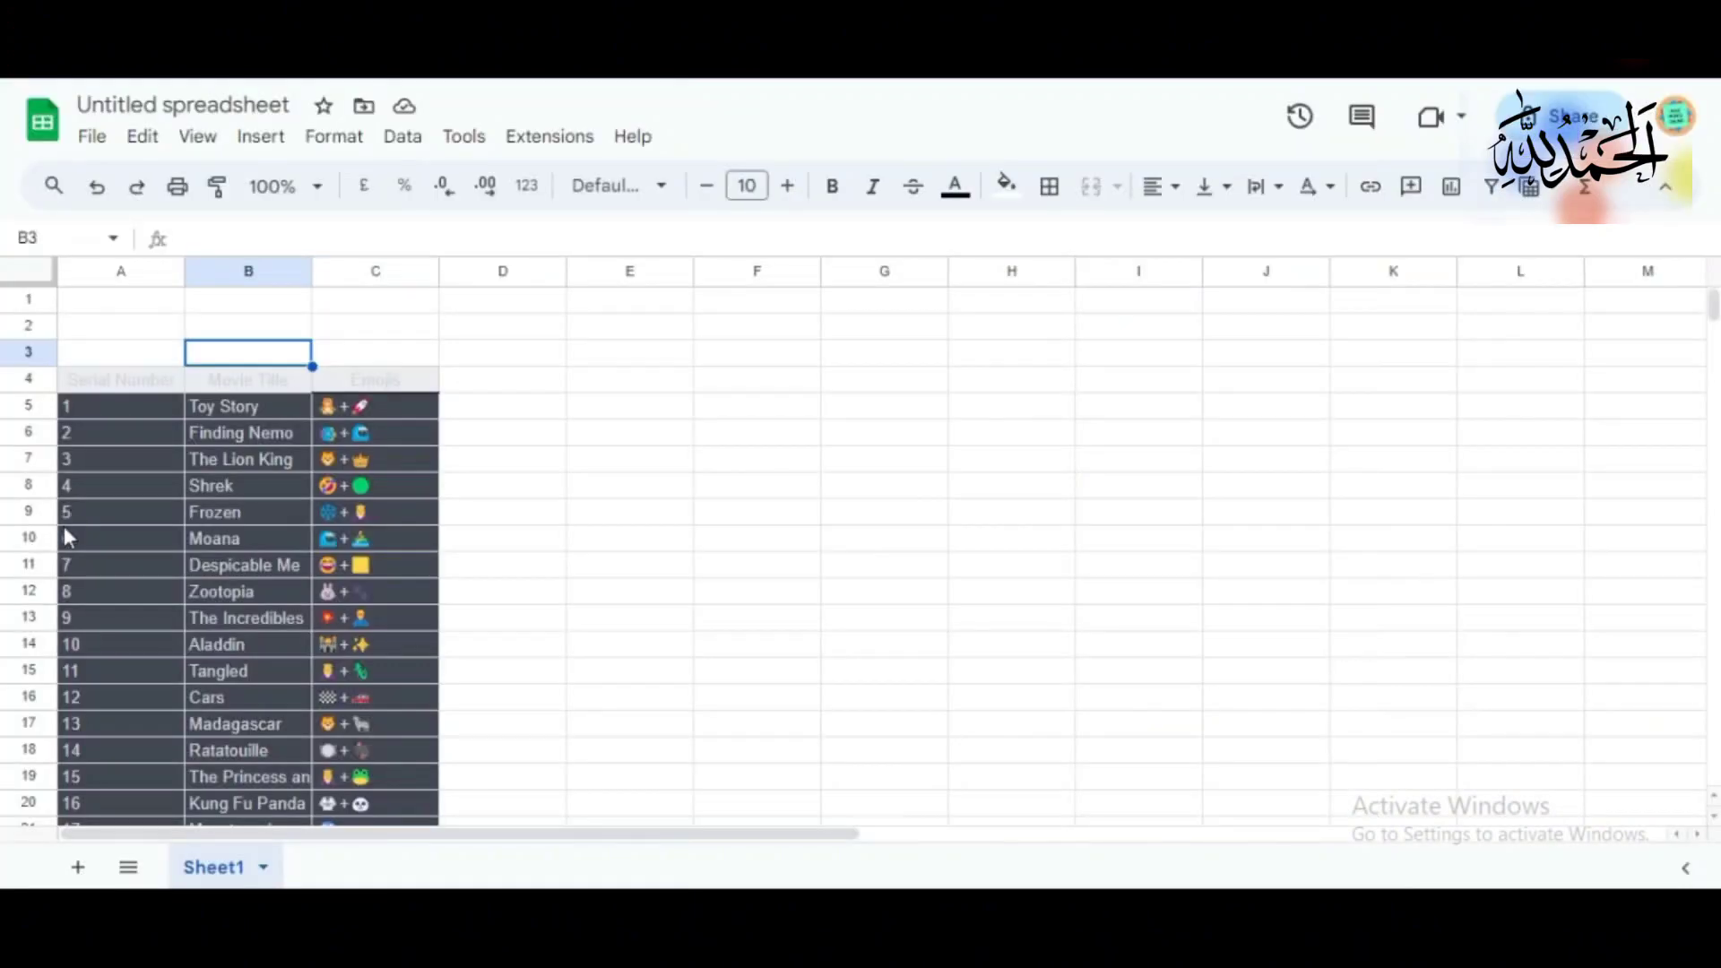
left_click(95, 400)
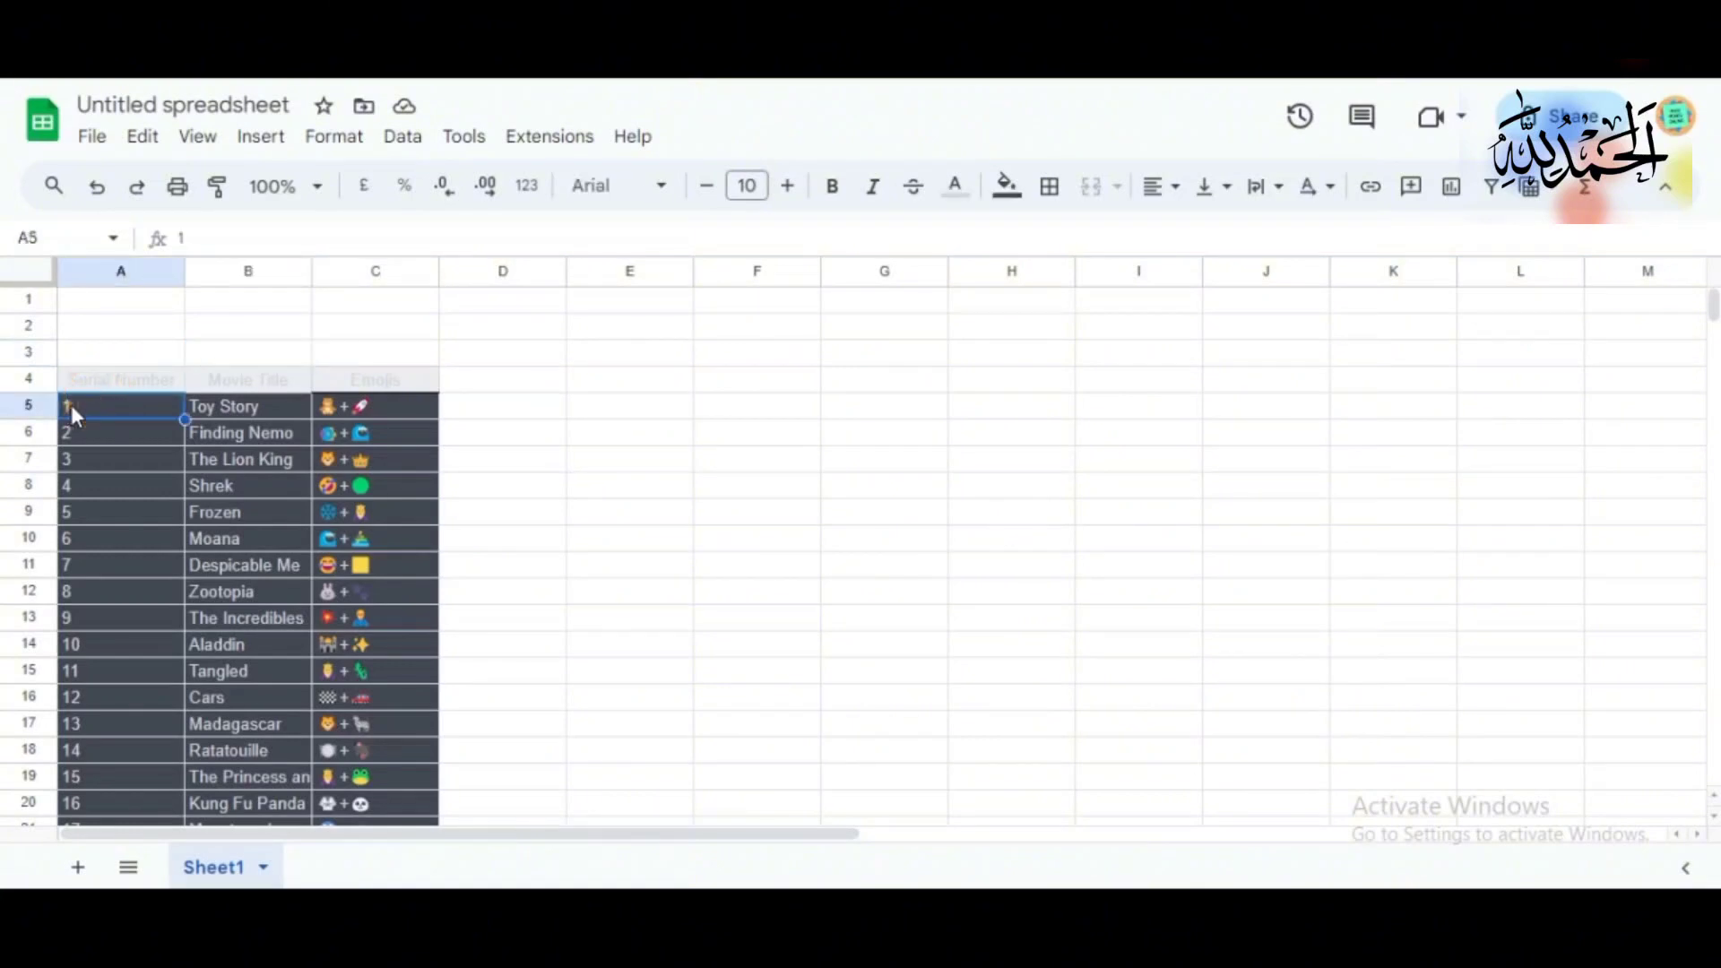
left_click(72, 405)
double_click(70, 405)
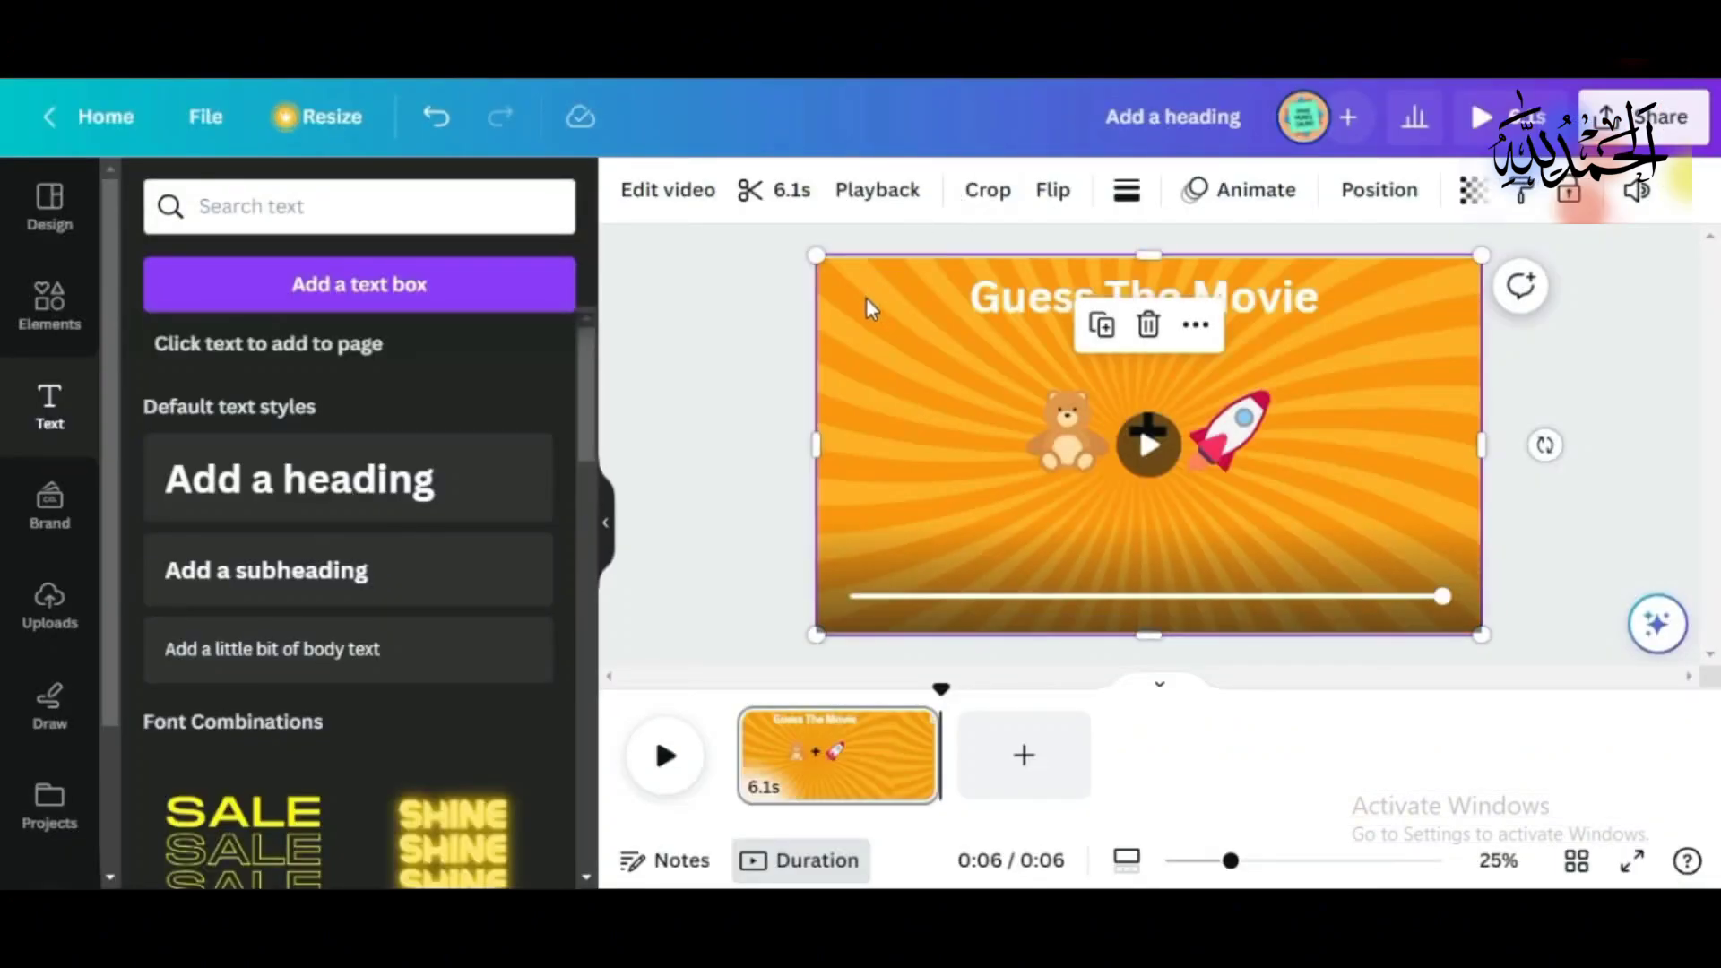
Step: Add a heading reading "1" in Canva, placed in the page's upper-left corner at font size 133
left_click(299, 509)
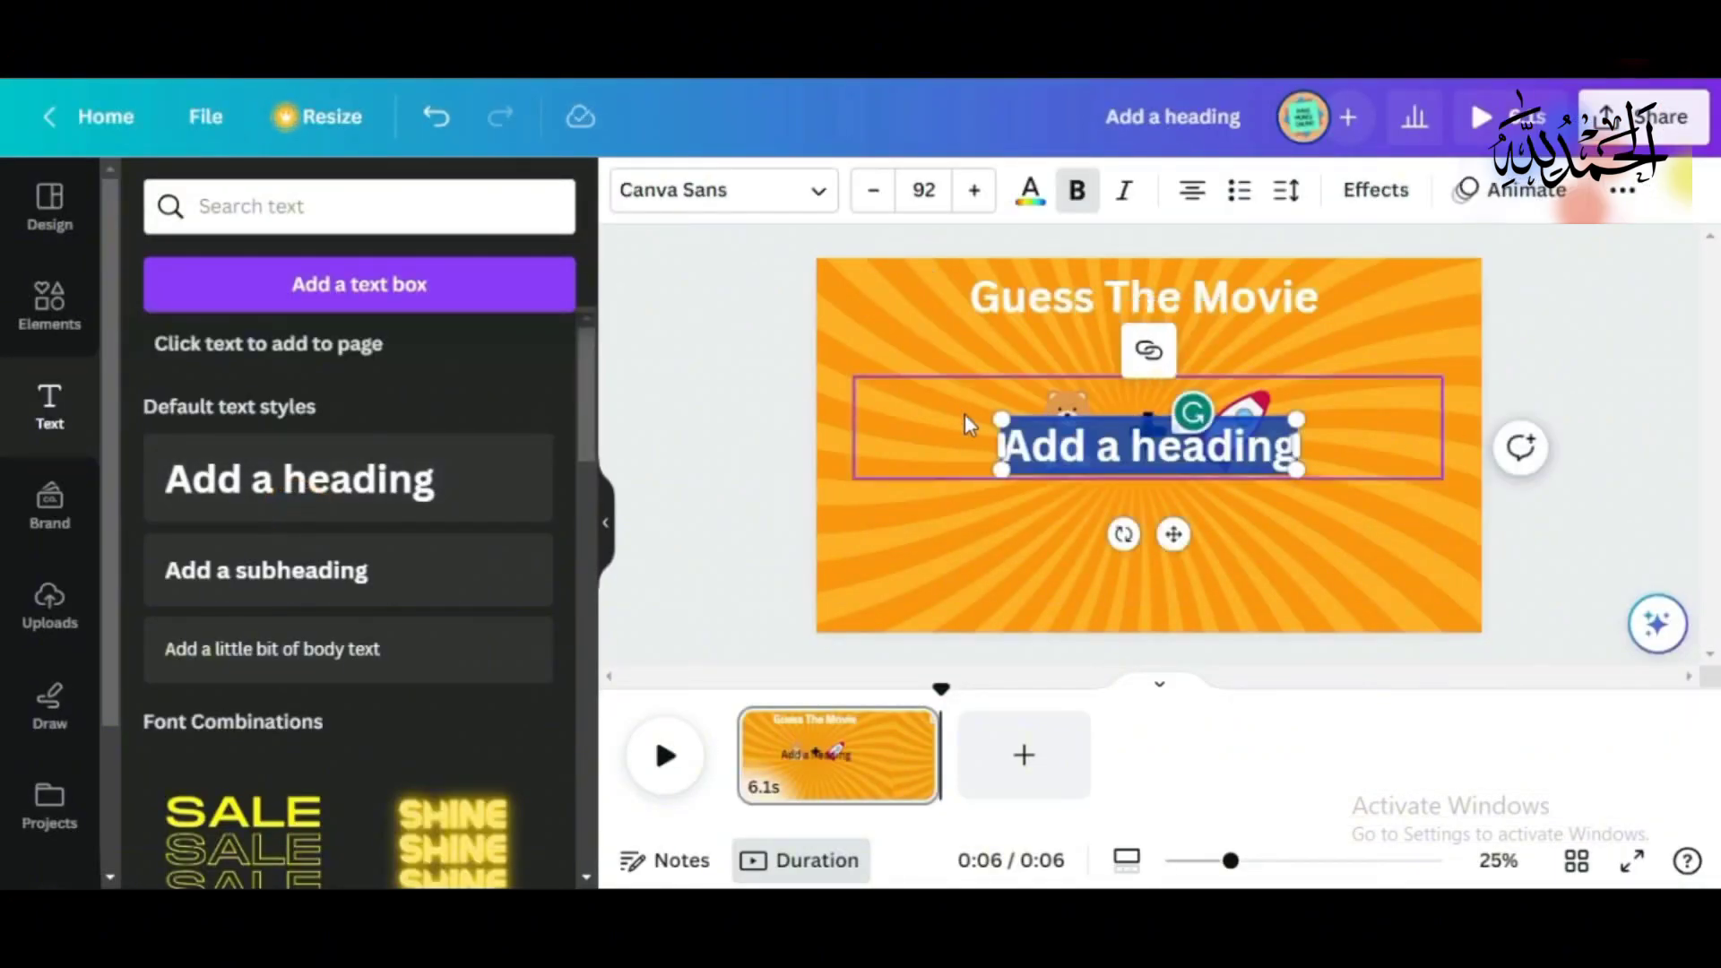
key("BackSpace")
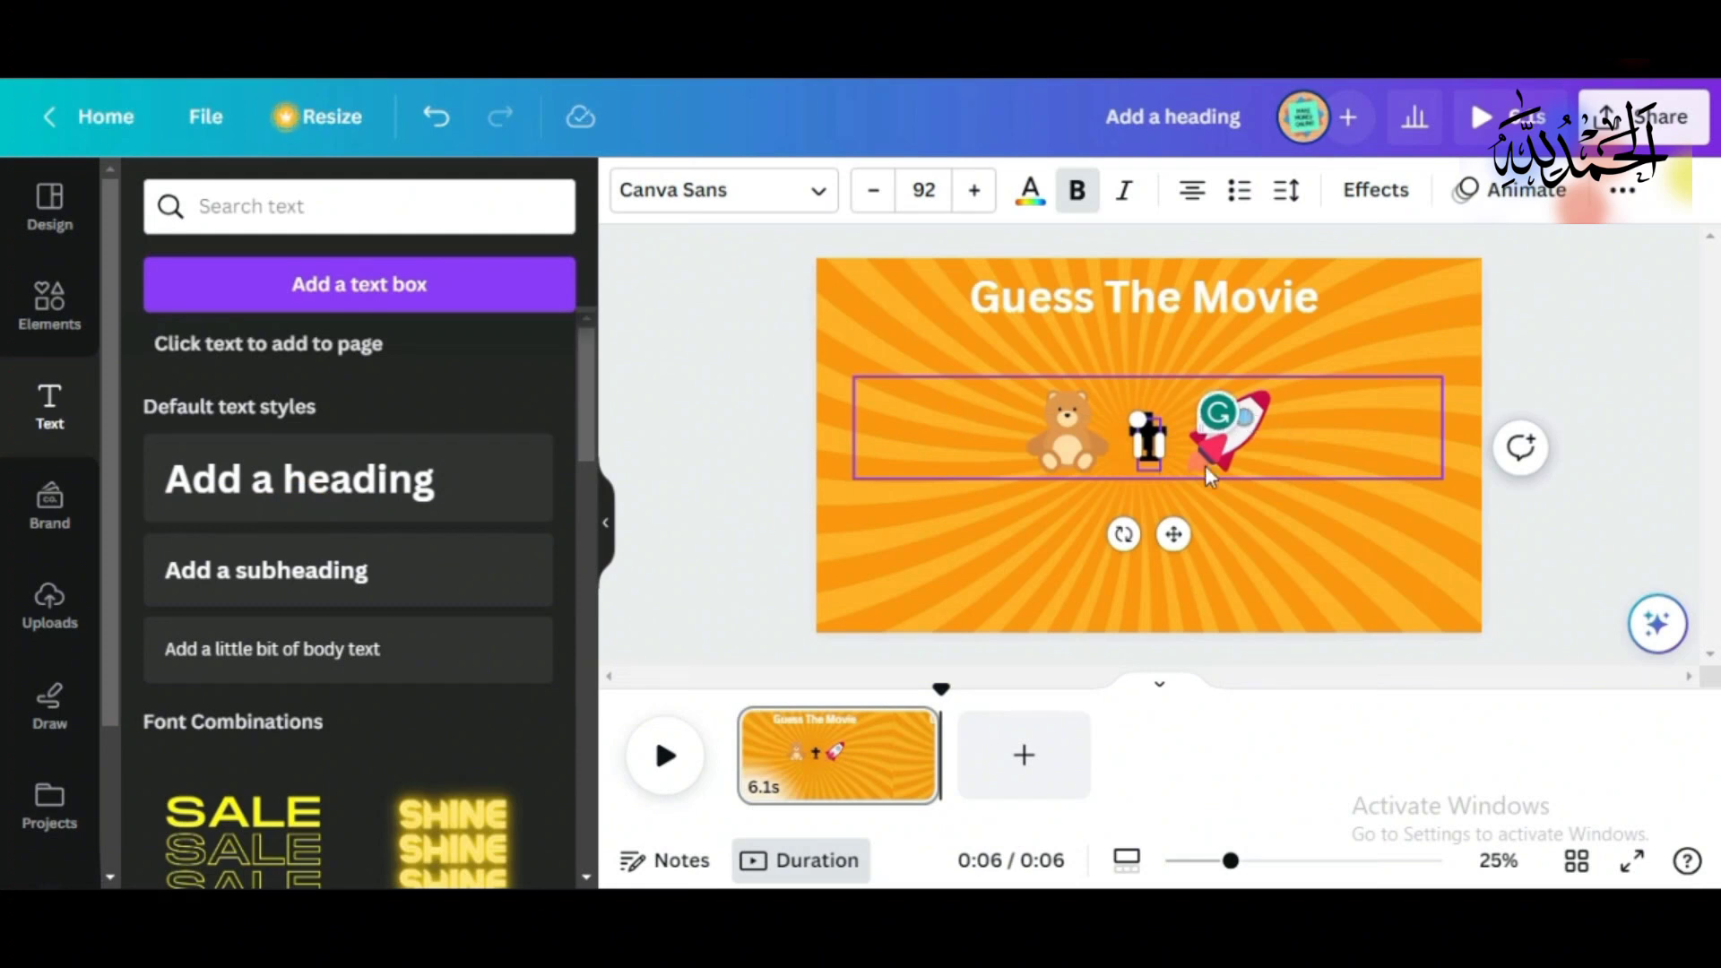
left_click_drag(1148, 507, 853, 358)
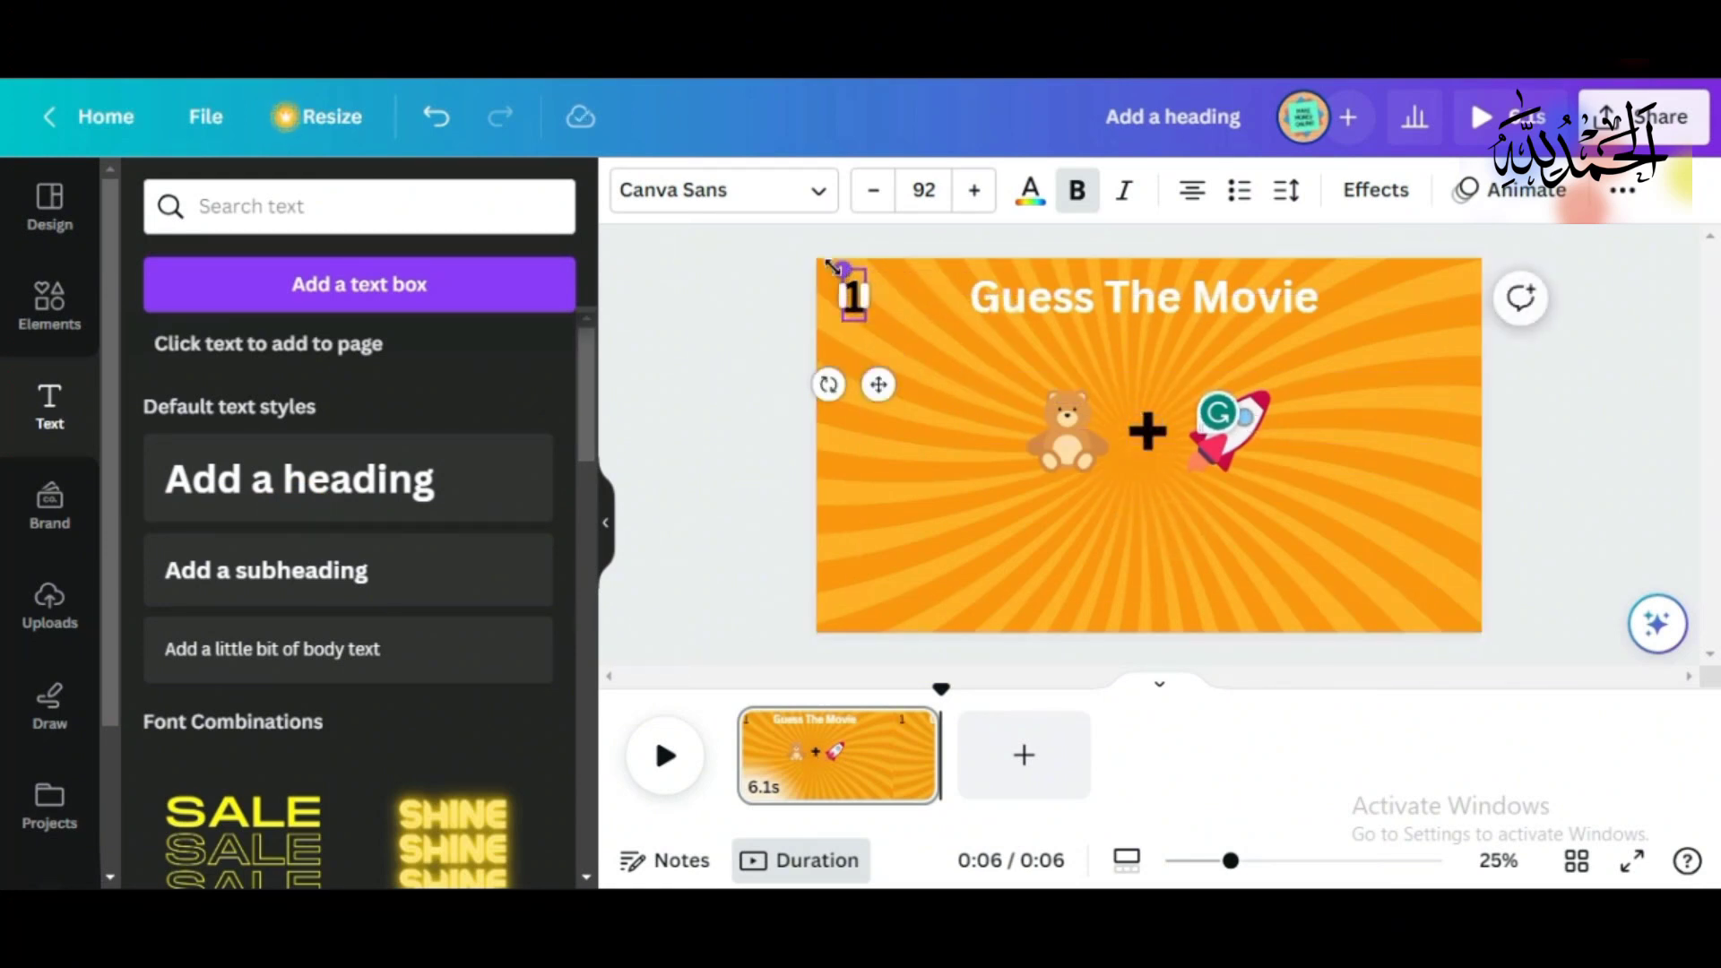
left_click_drag(832, 266, 832, 246)
left_click_drag(870, 373, 872, 394)
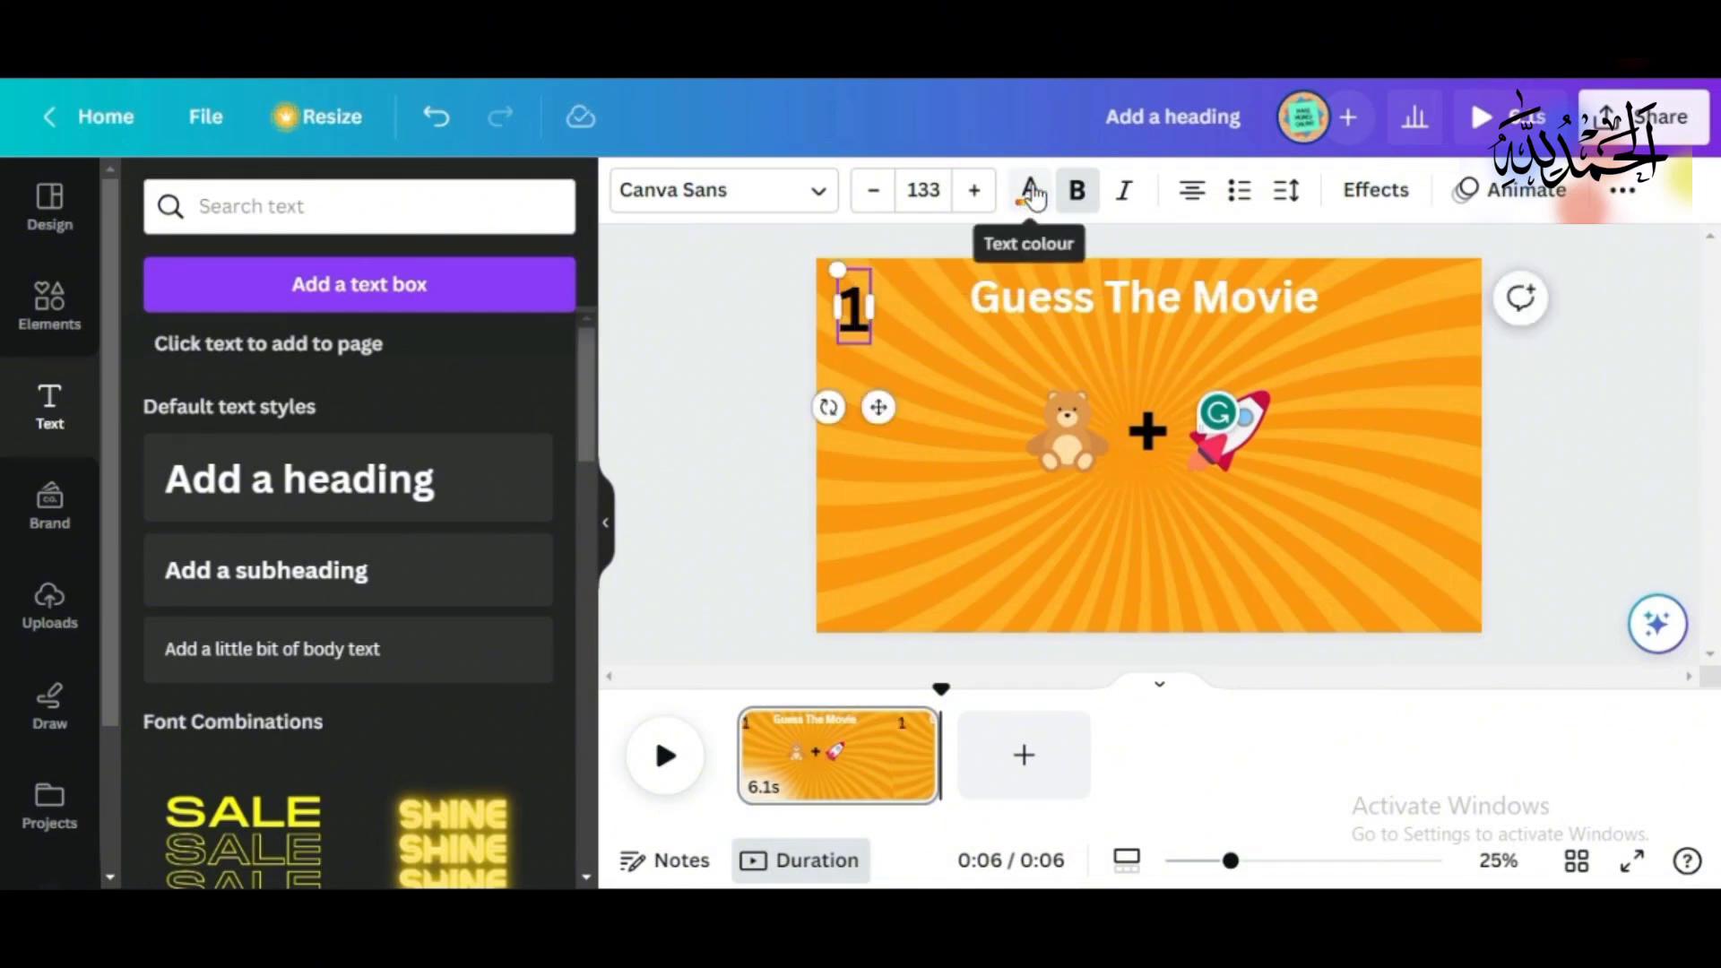
Step: Colour the number 1 in the page's upper-left corner red
left_click(1037, 190)
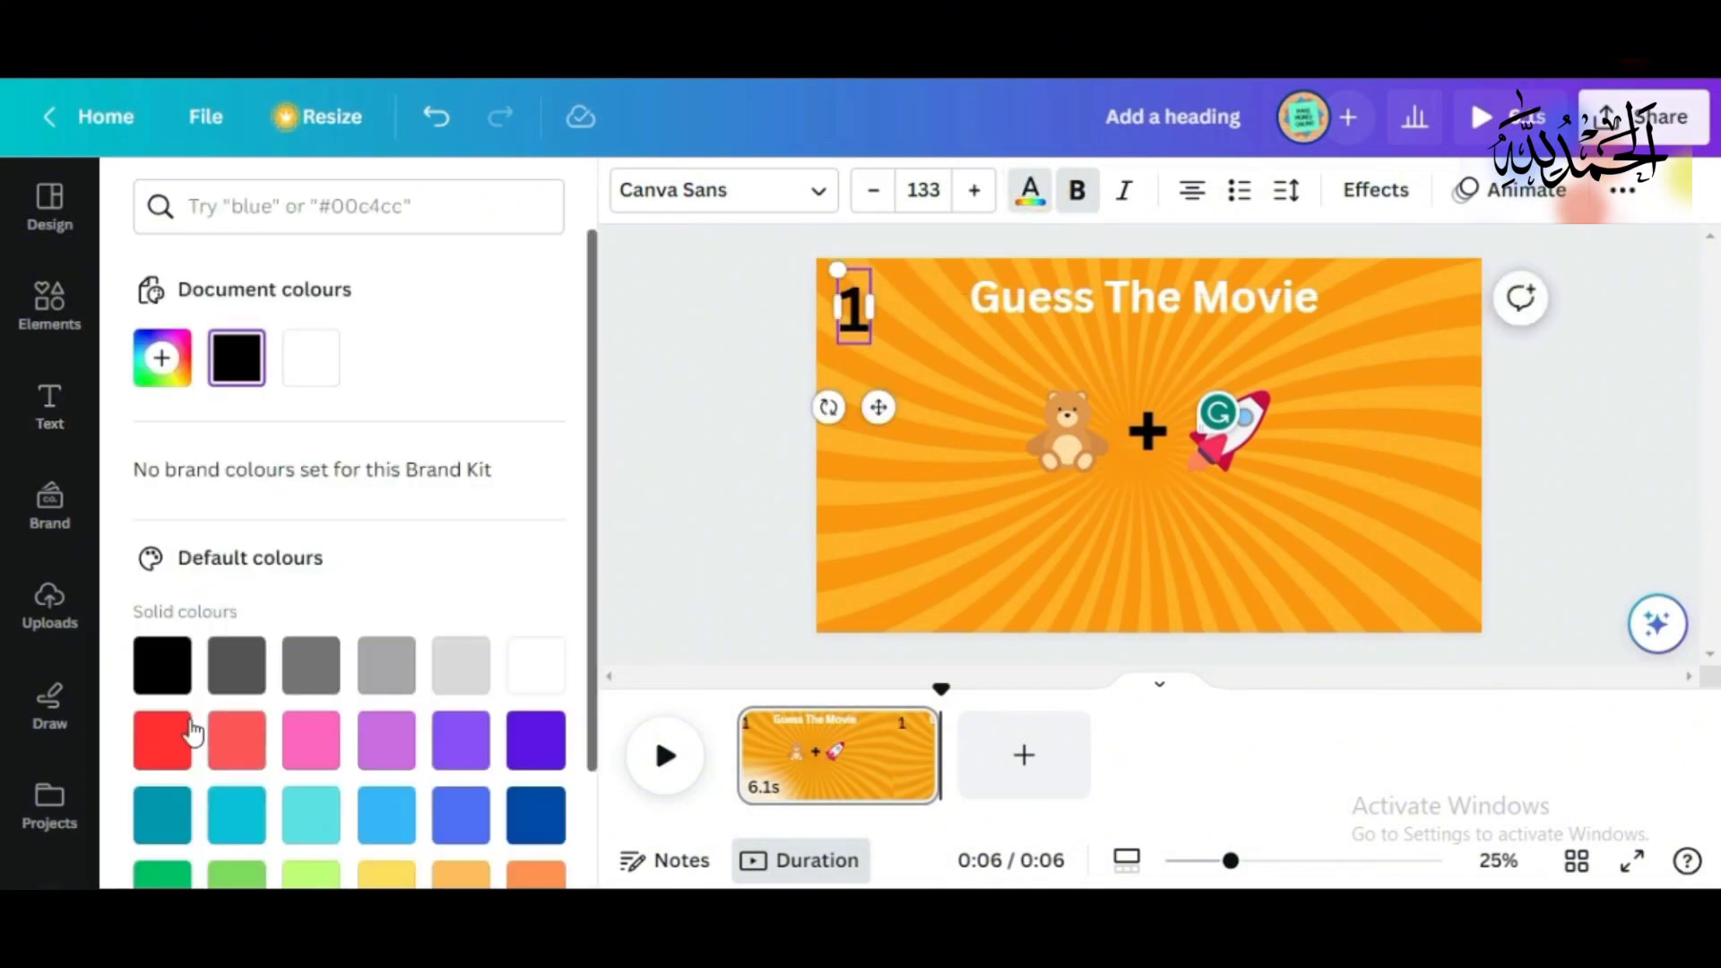
left_click(162, 740)
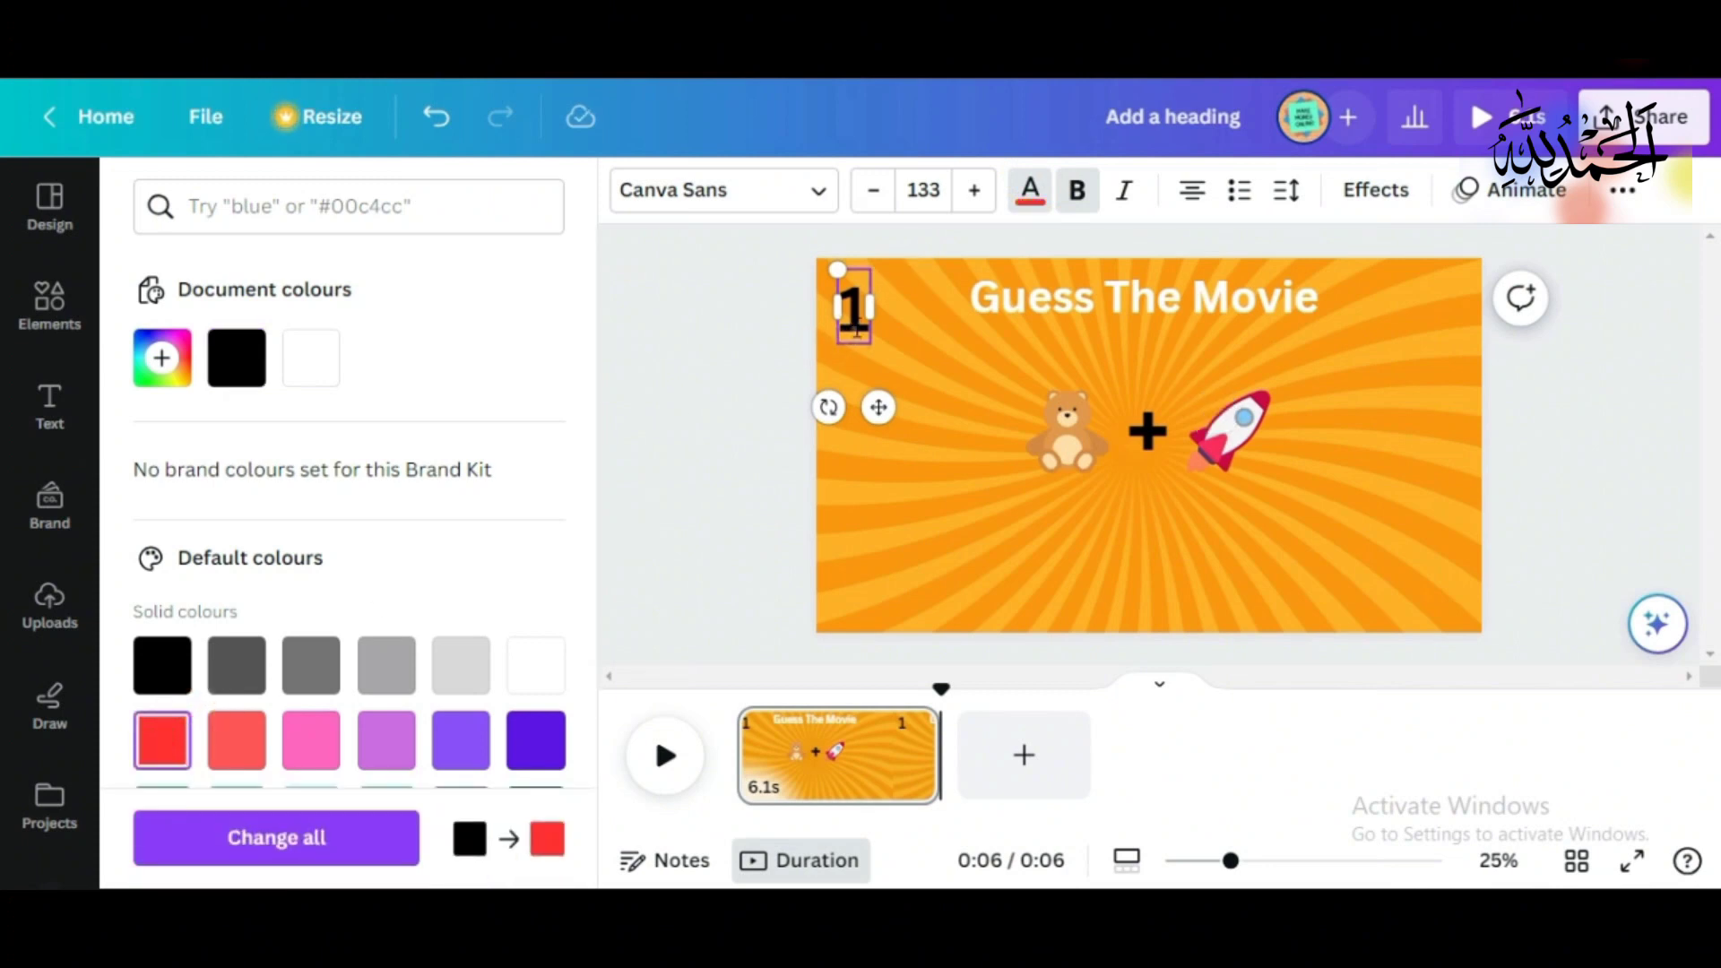
double_click(855, 328)
left_click(166, 739)
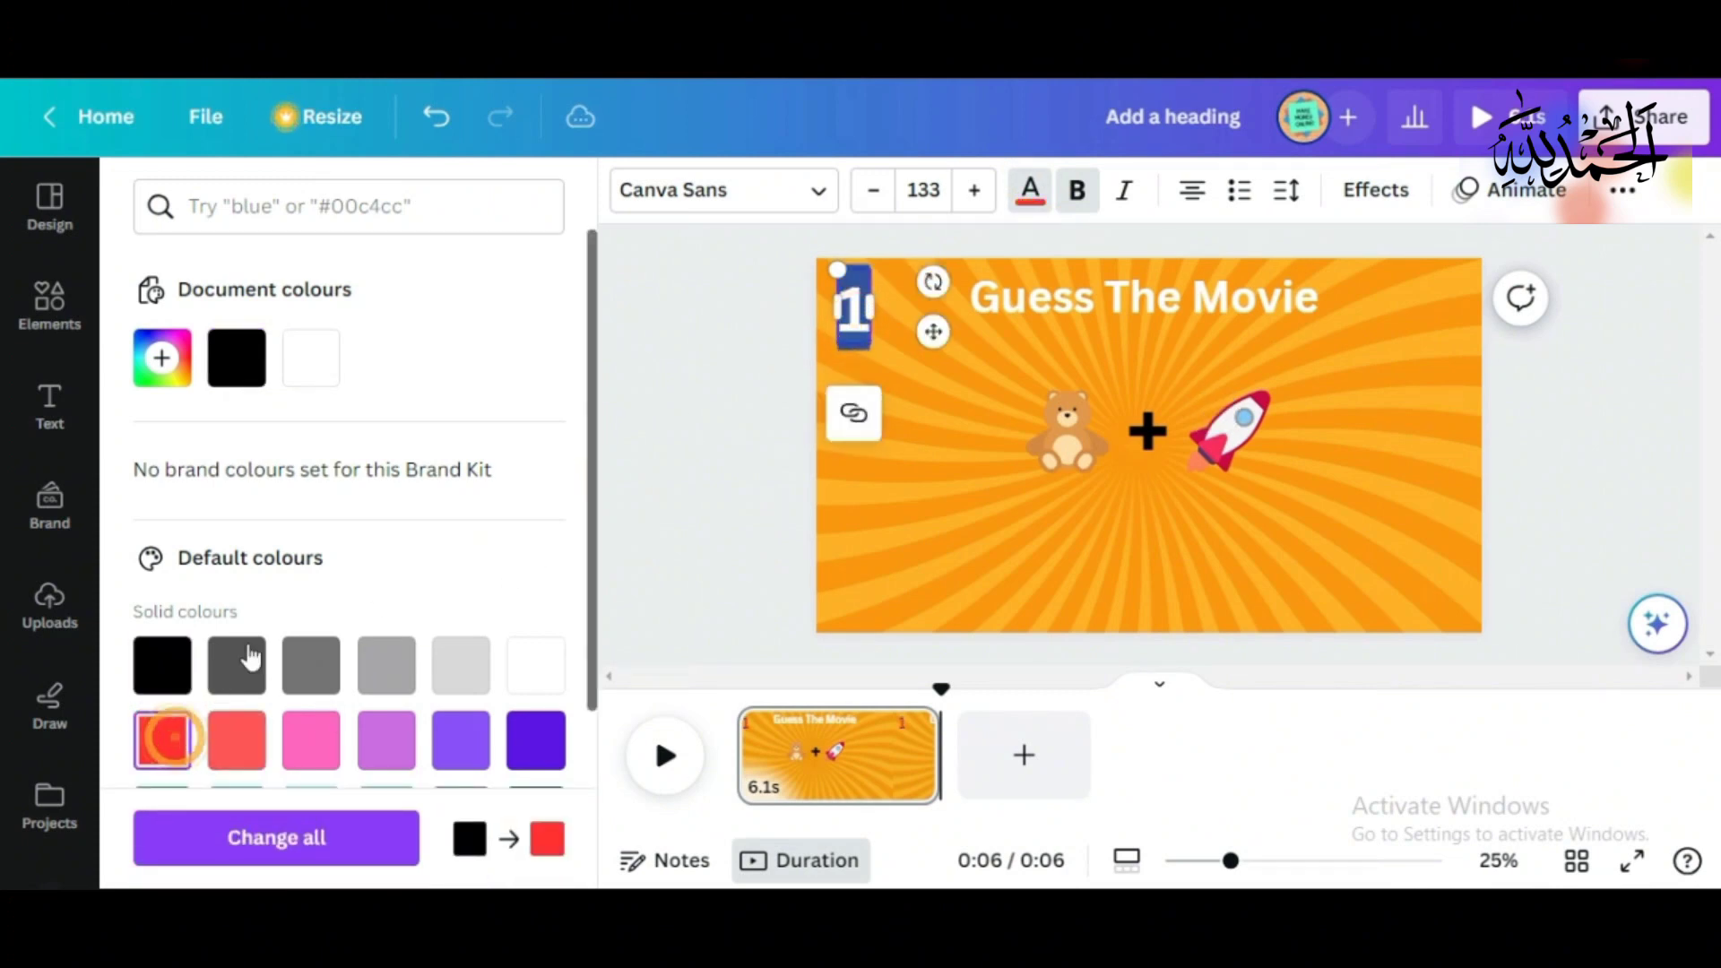
left_click(661, 500)
left_click(851, 472)
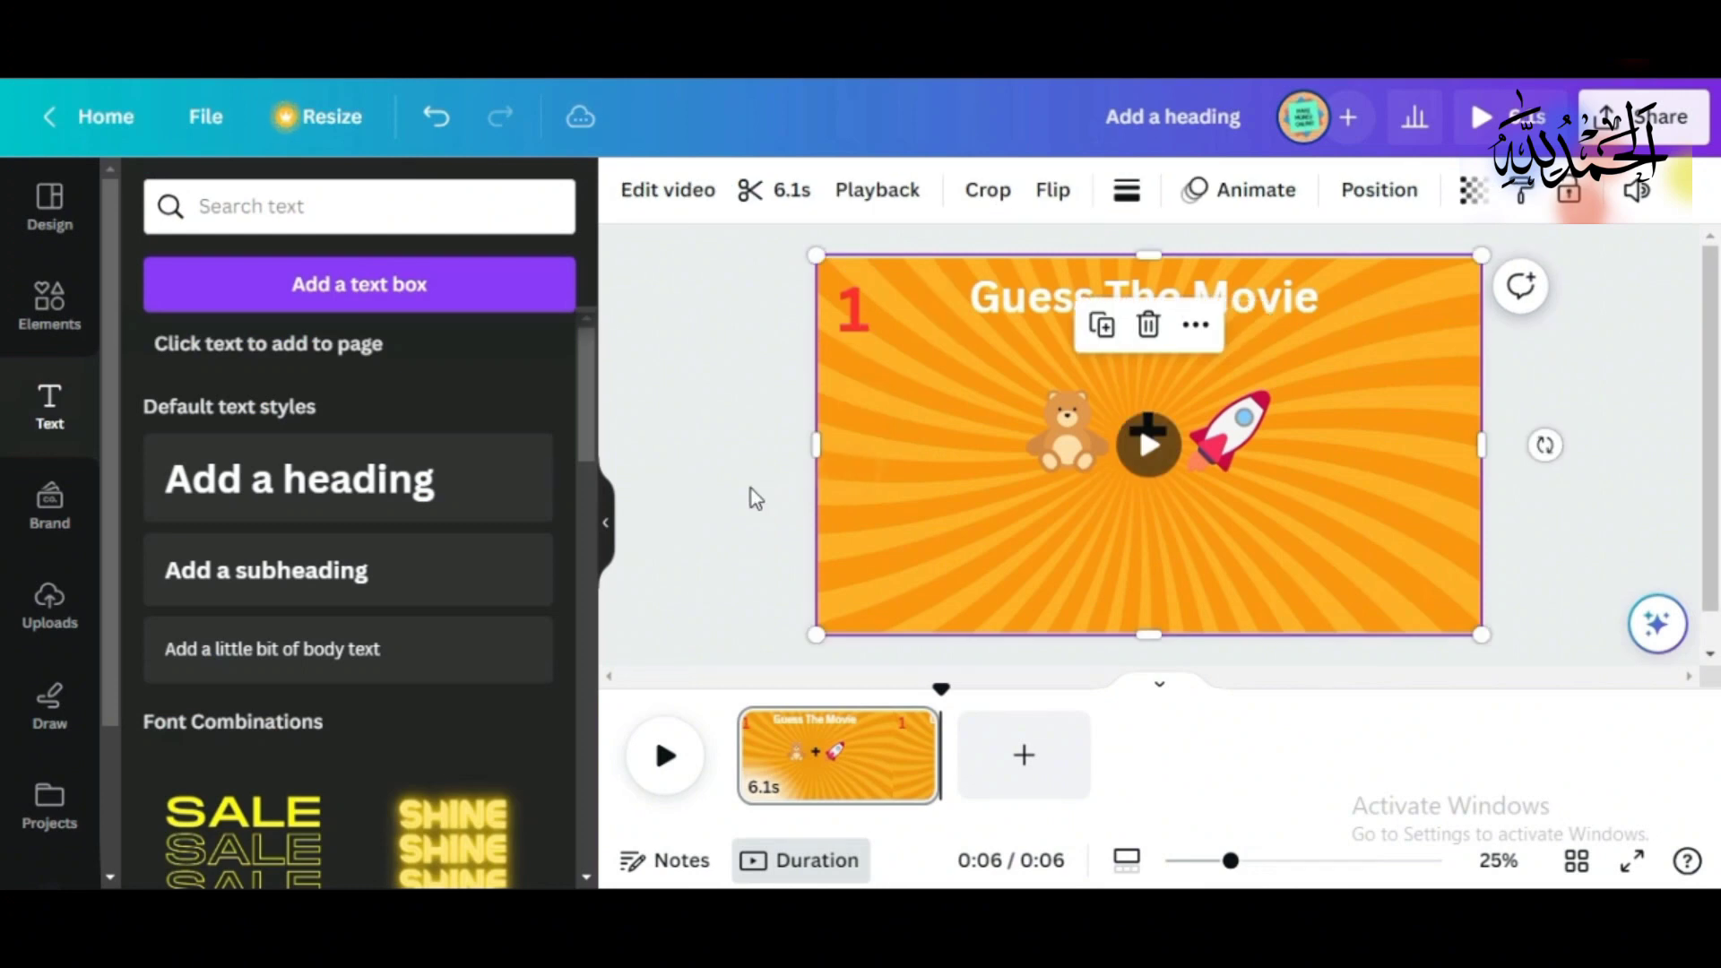
left_click(751, 488)
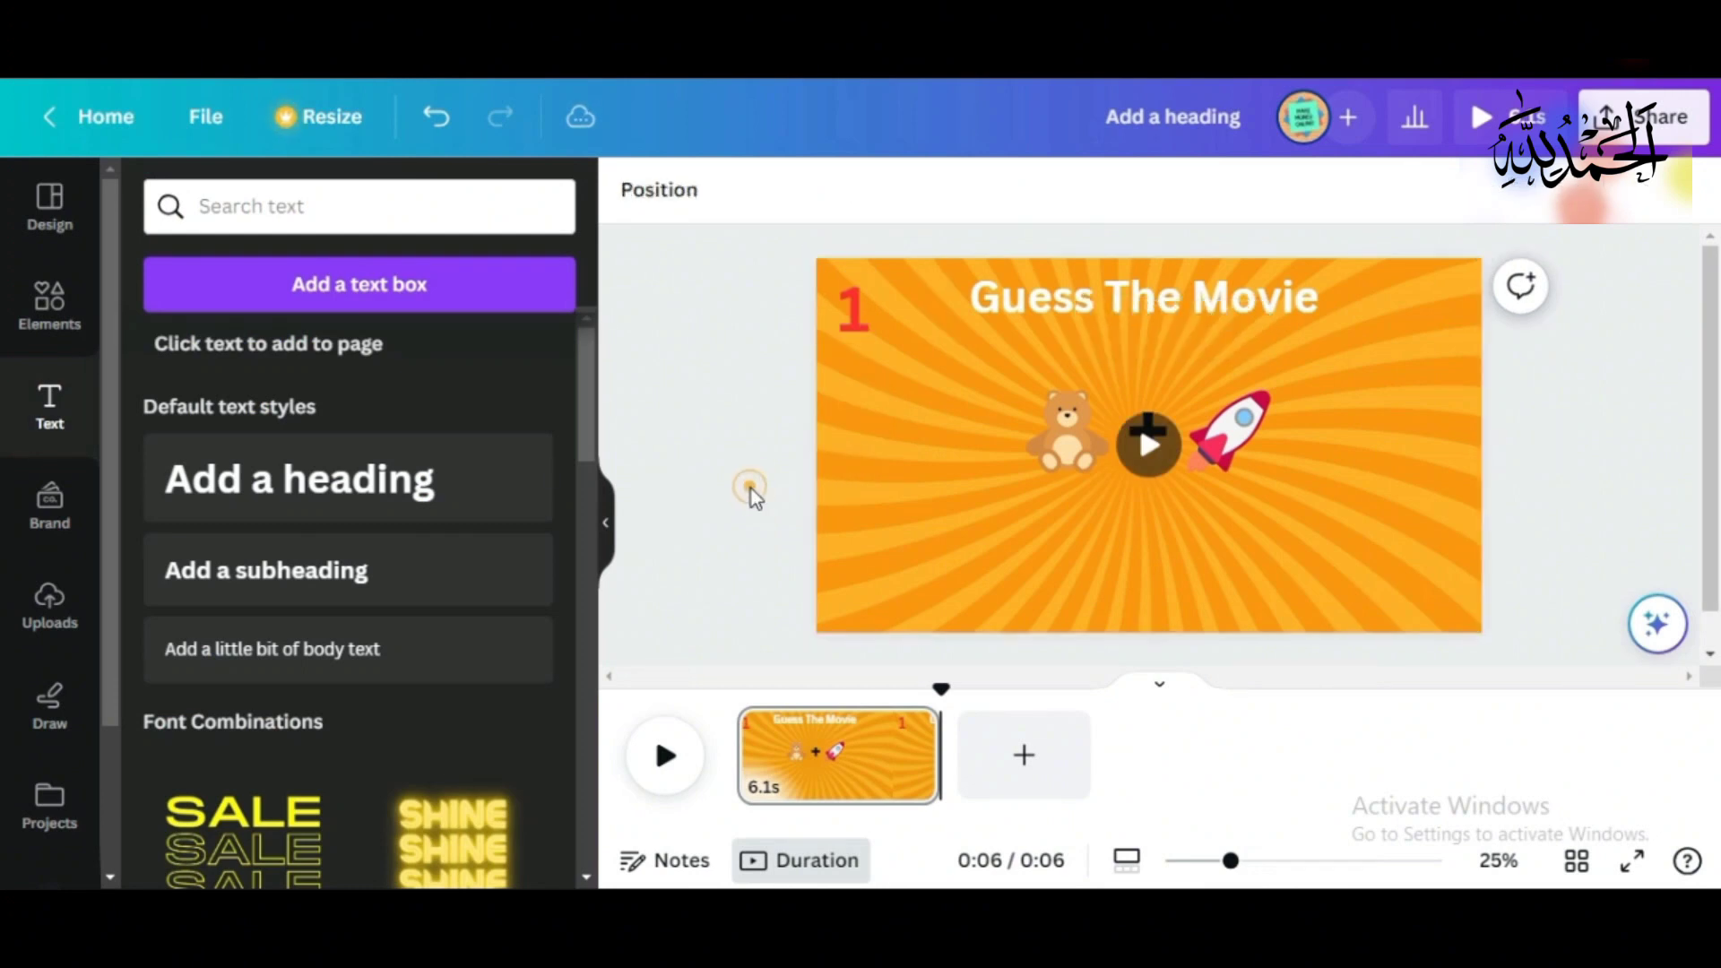
Step: Recolour the number 1 in the page's upper-left corner dark blue
left_click(863, 332)
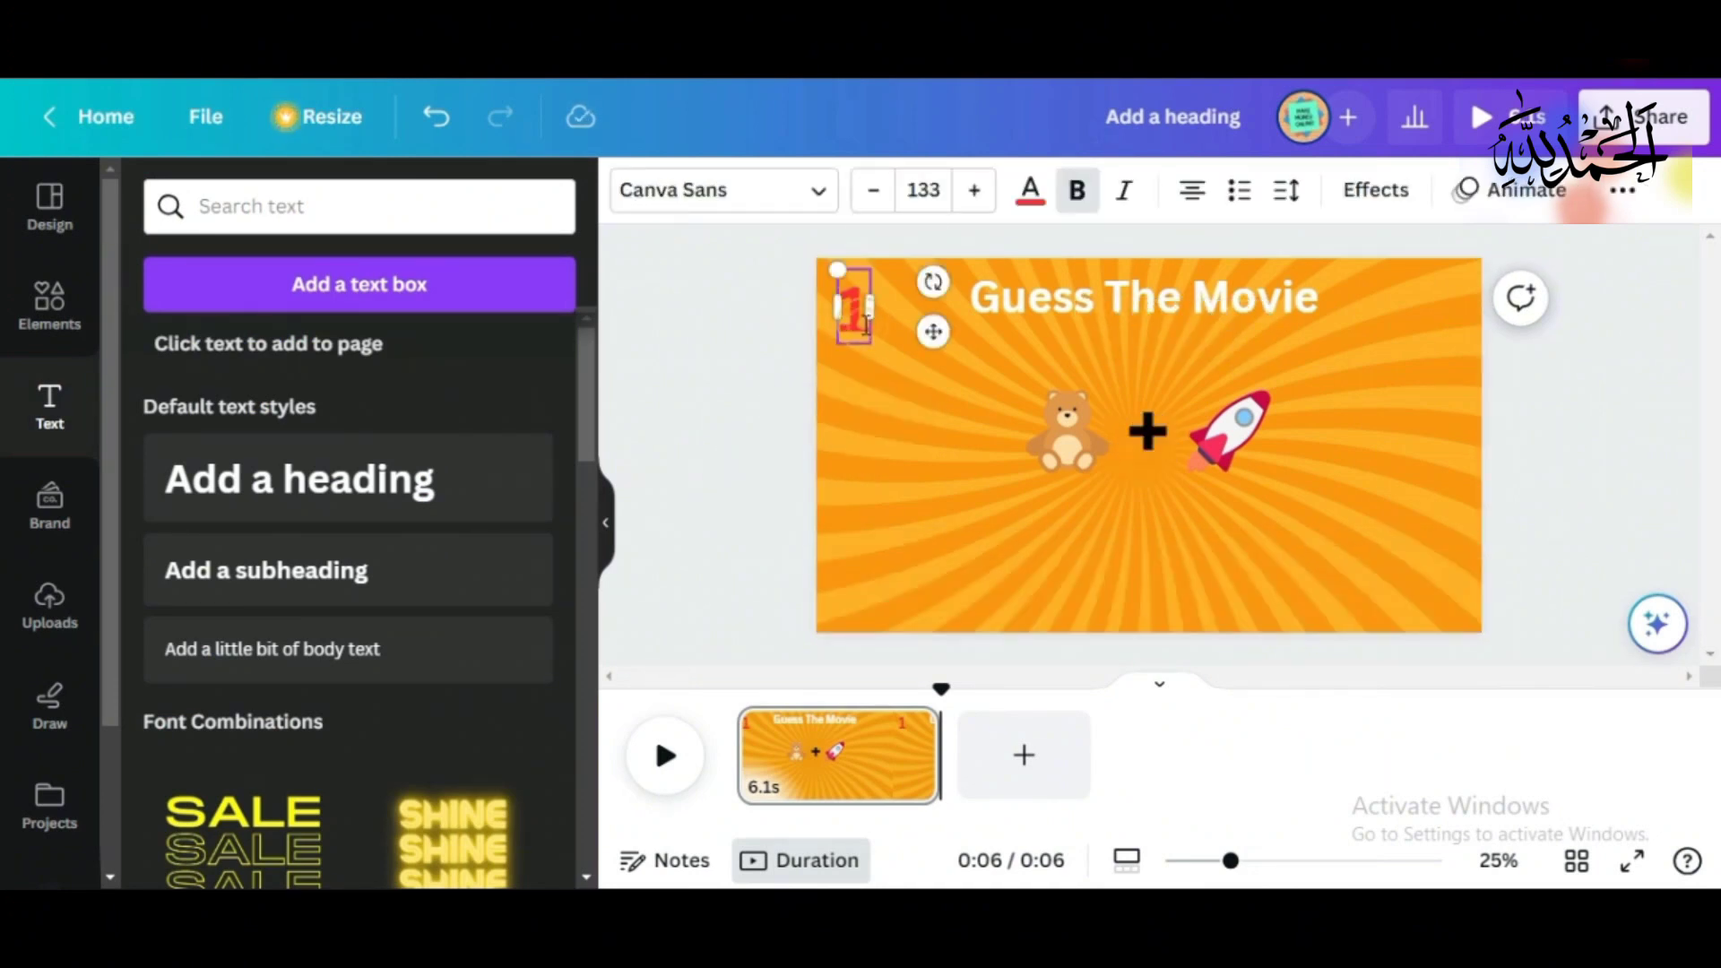
double_click(858, 313)
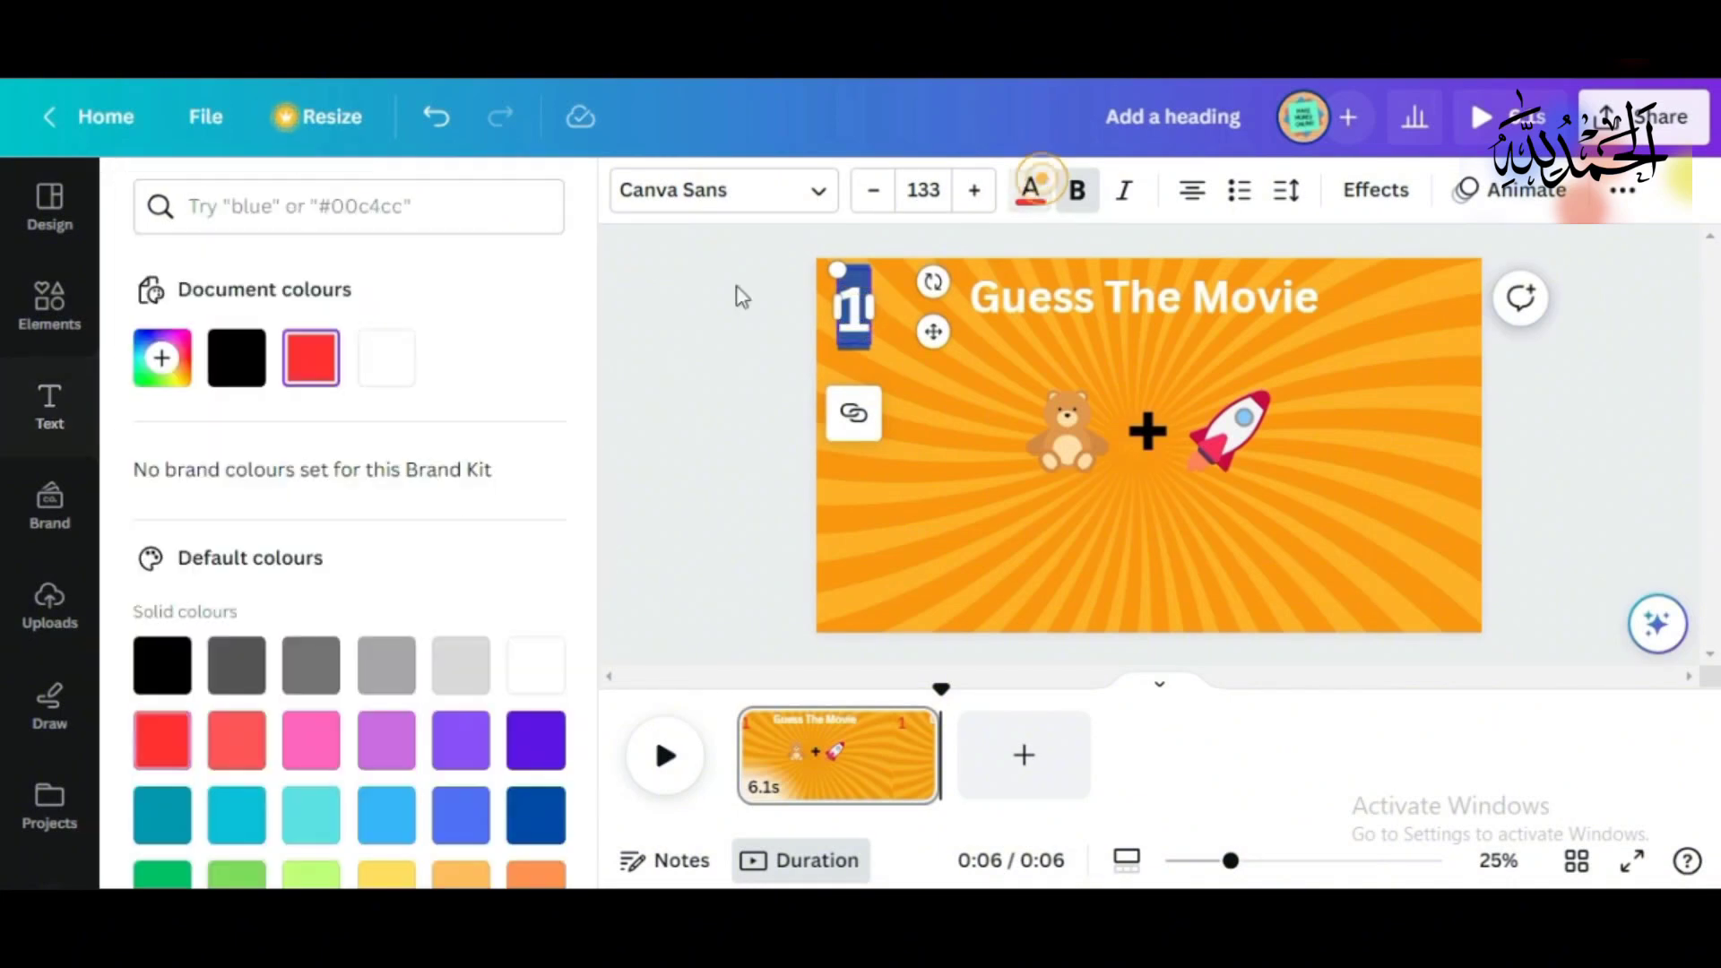
left_click(1029, 189)
scroll(598, 631, "down", 3)
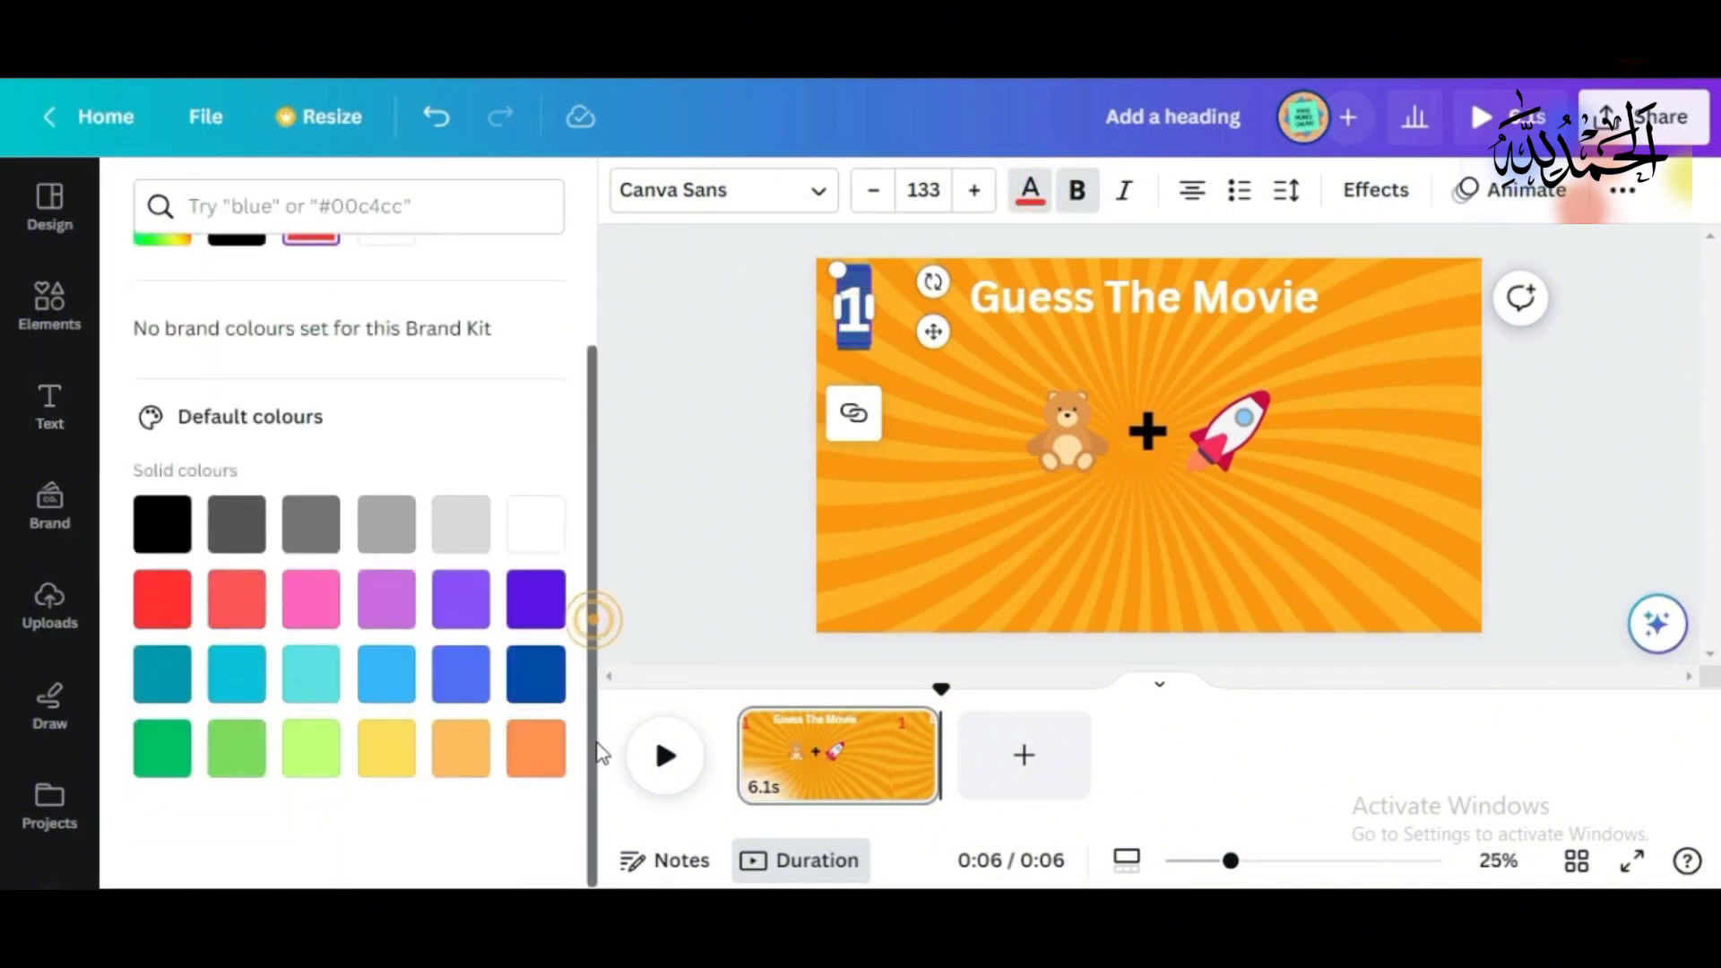
left_click(536, 681)
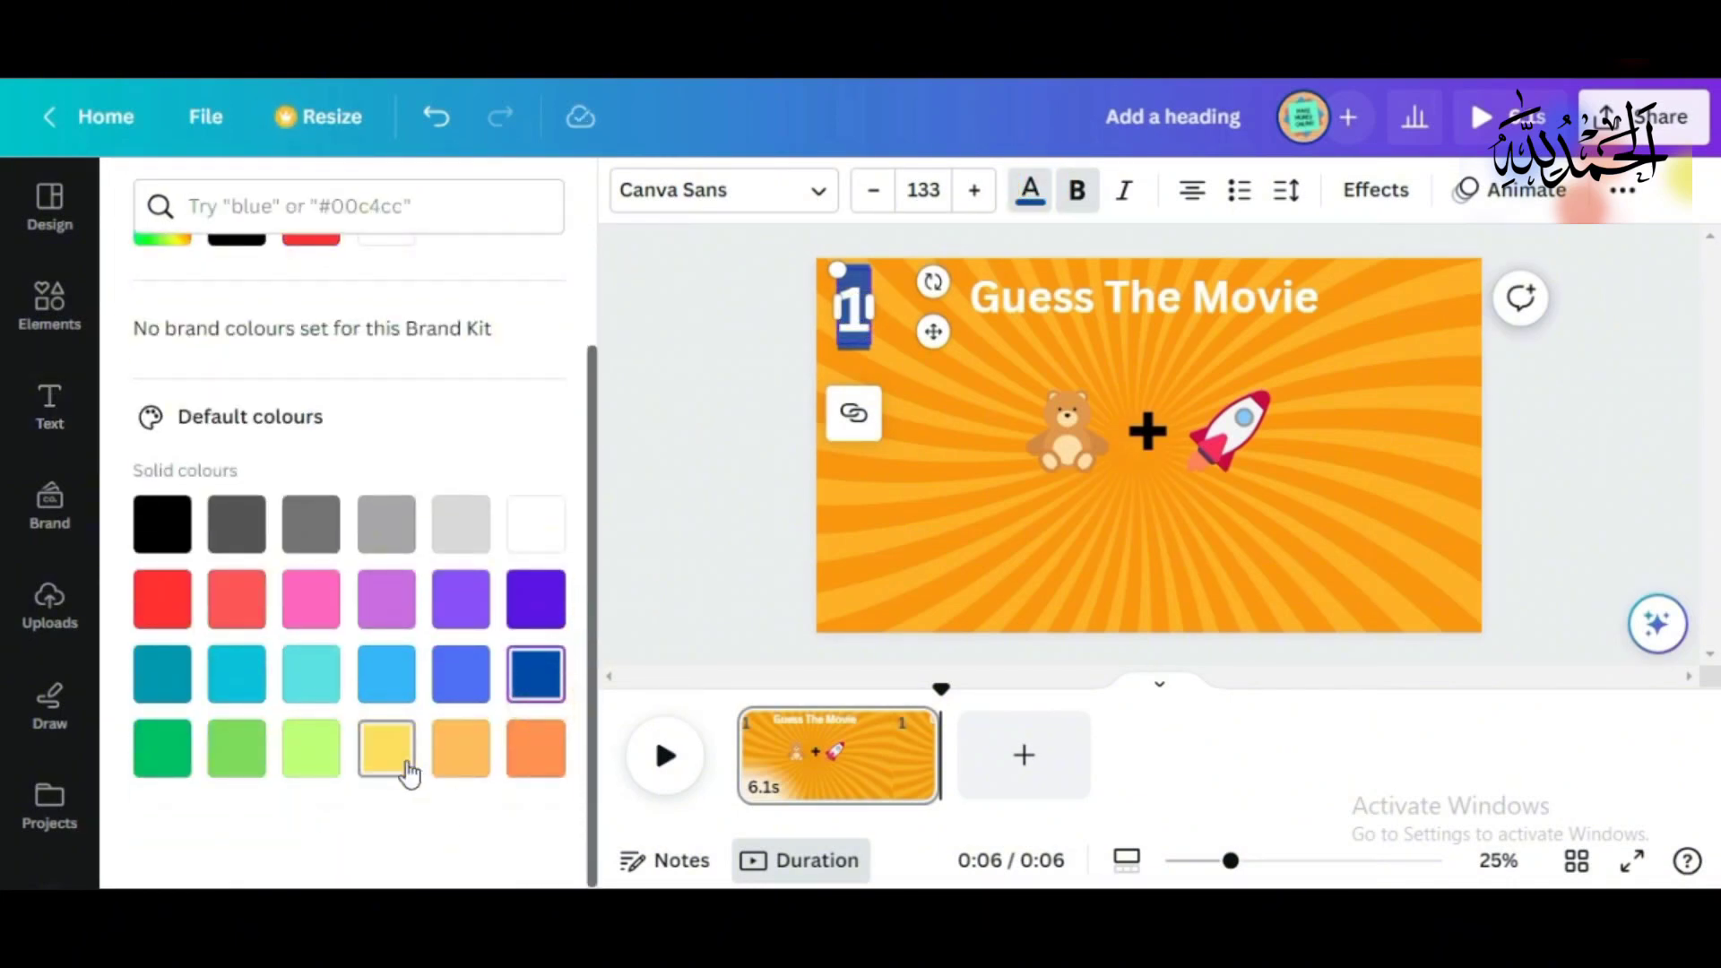
left_click(954, 408)
left_click(690, 597)
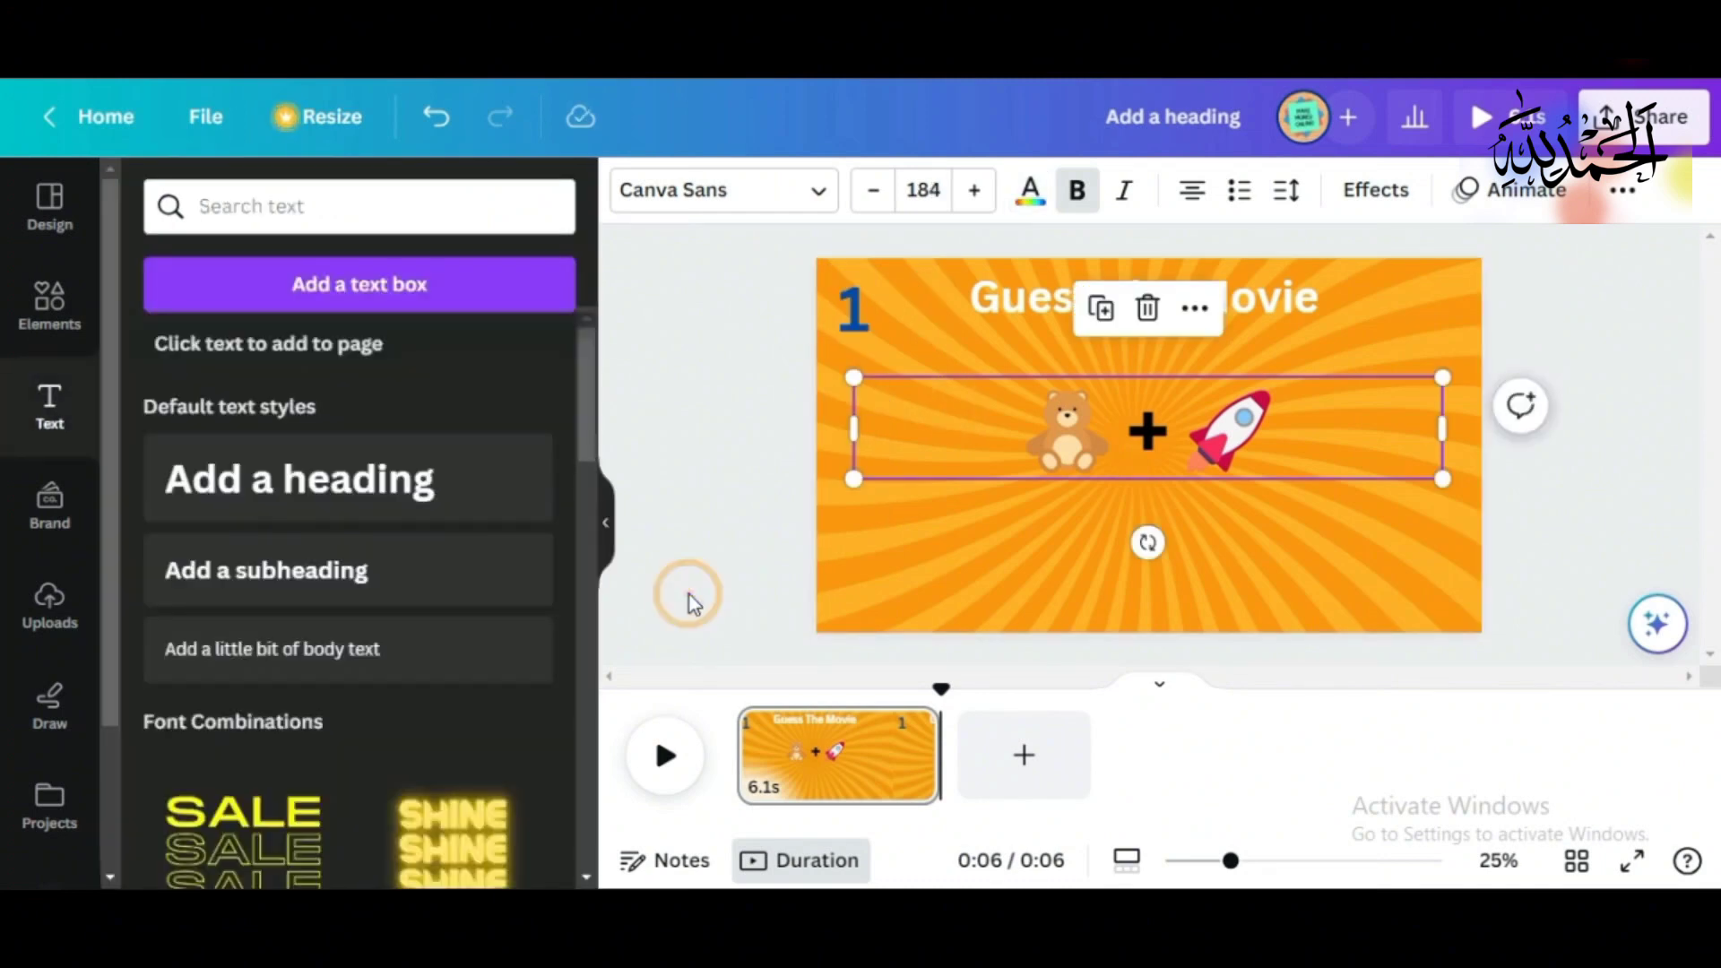
left_click(690, 594)
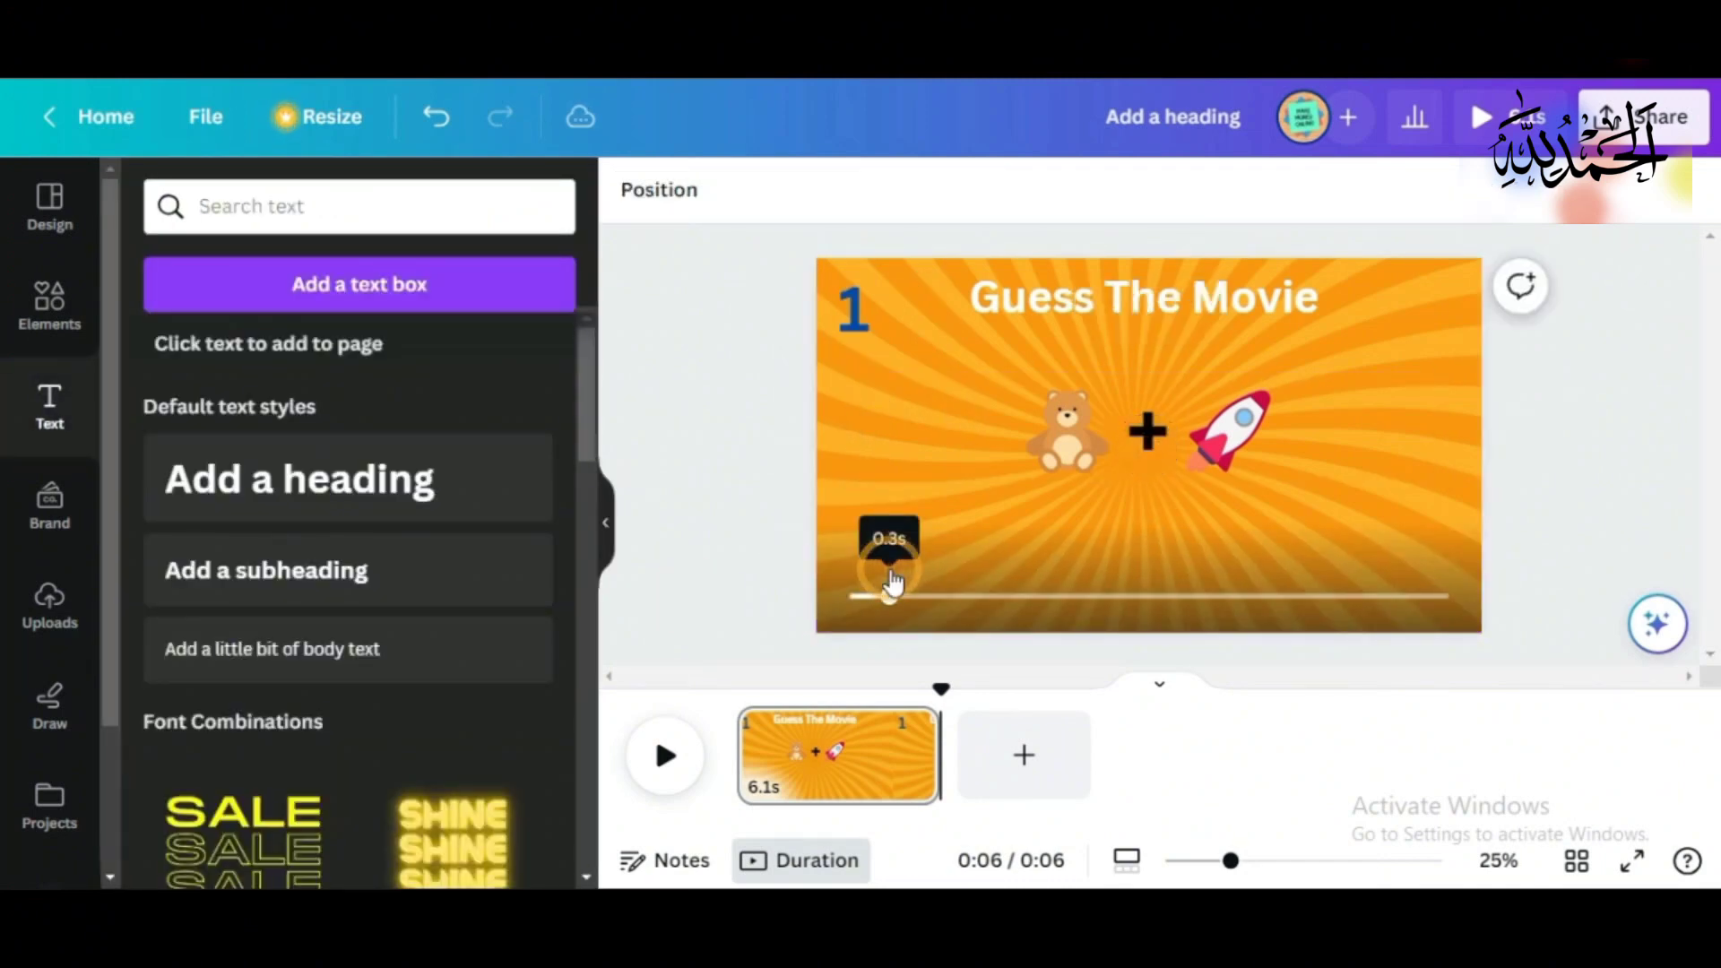
left_click(699, 551)
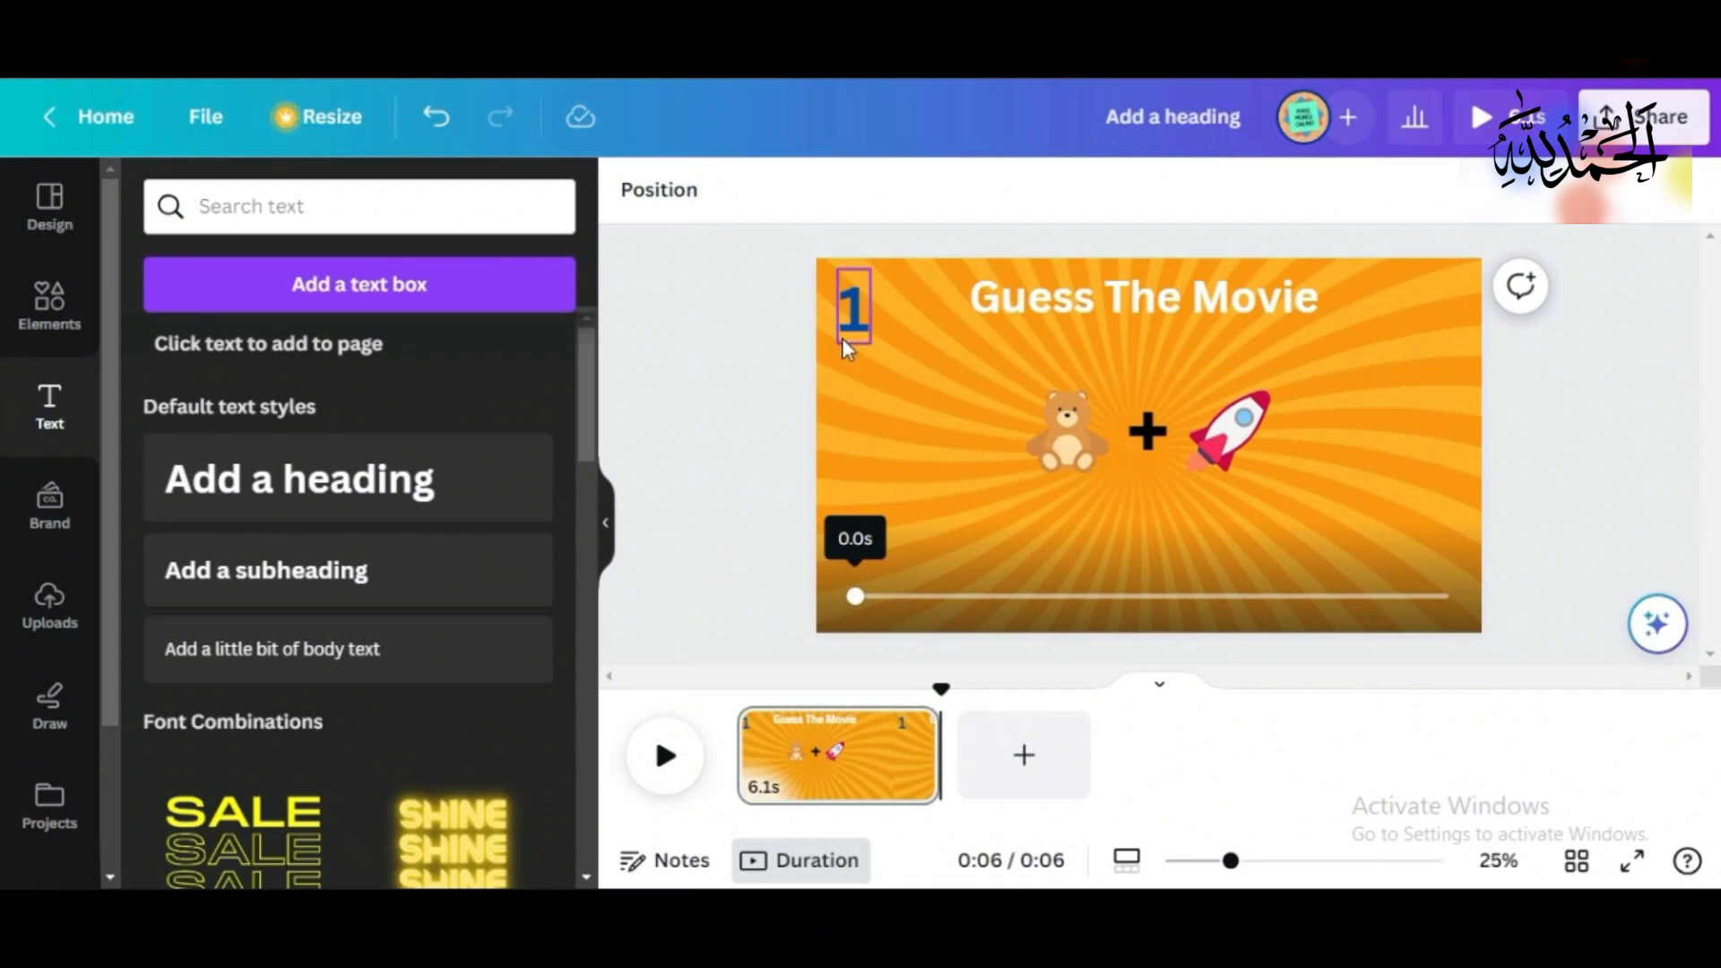
left_click(652, 486)
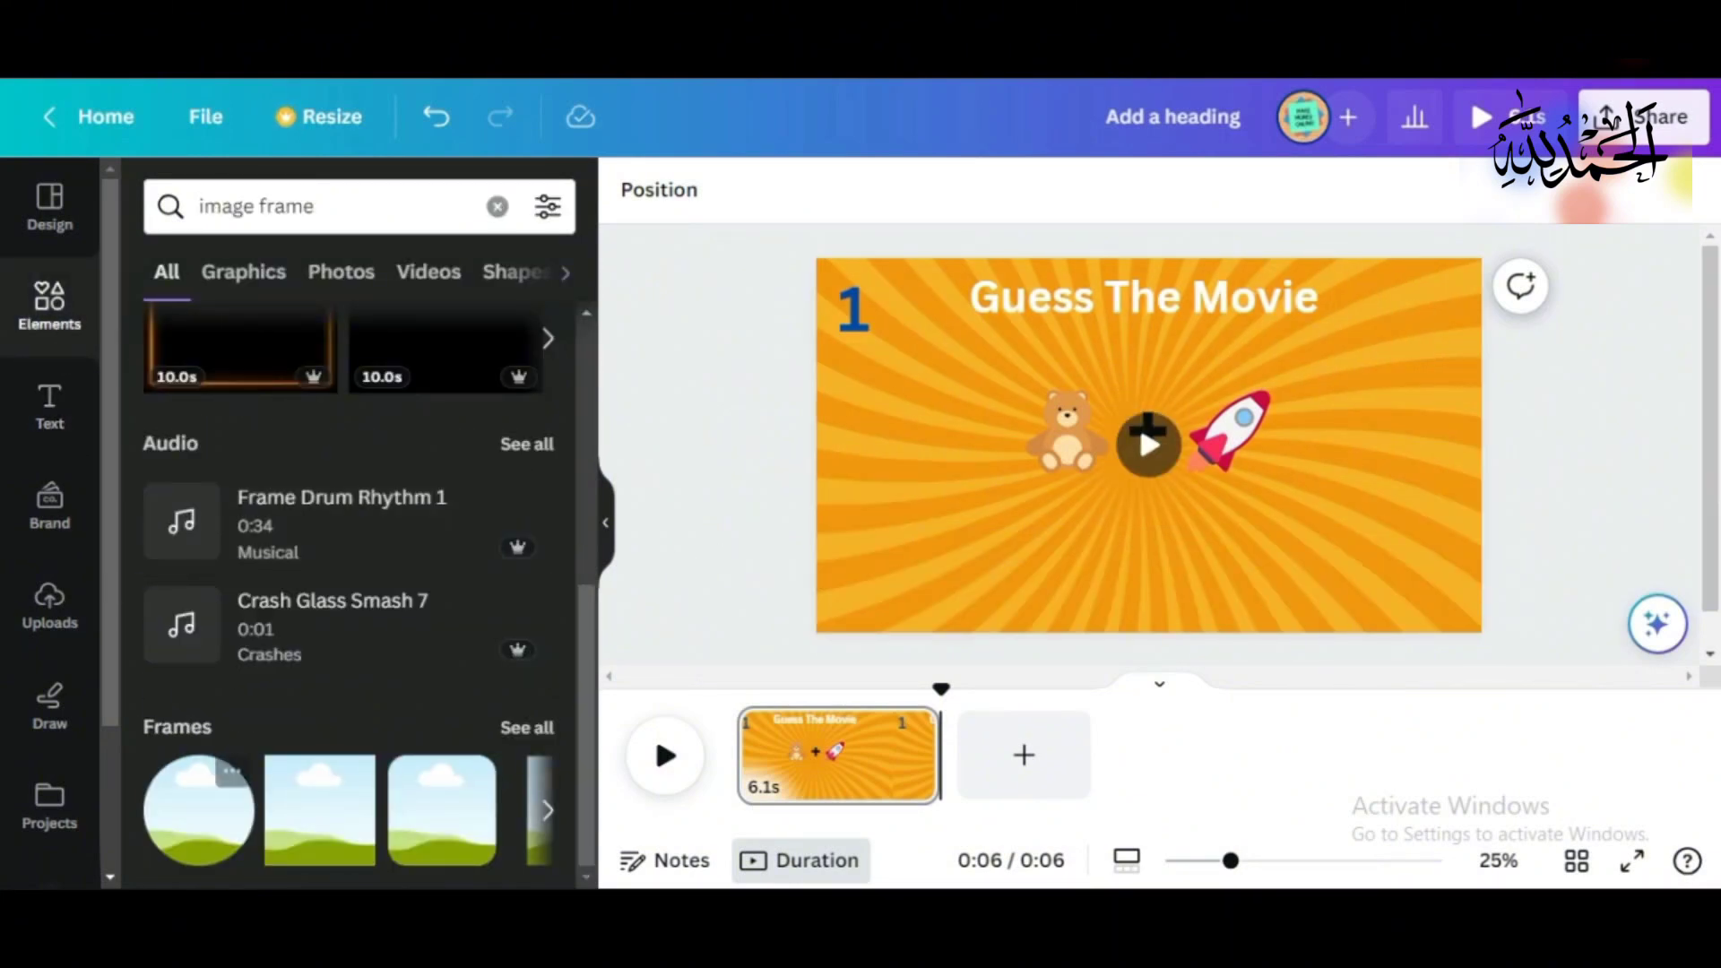
Step: Add a circular image frame, shrink it to about 343 × 343, and place it in the page's lower-left corner
left_click(199, 865)
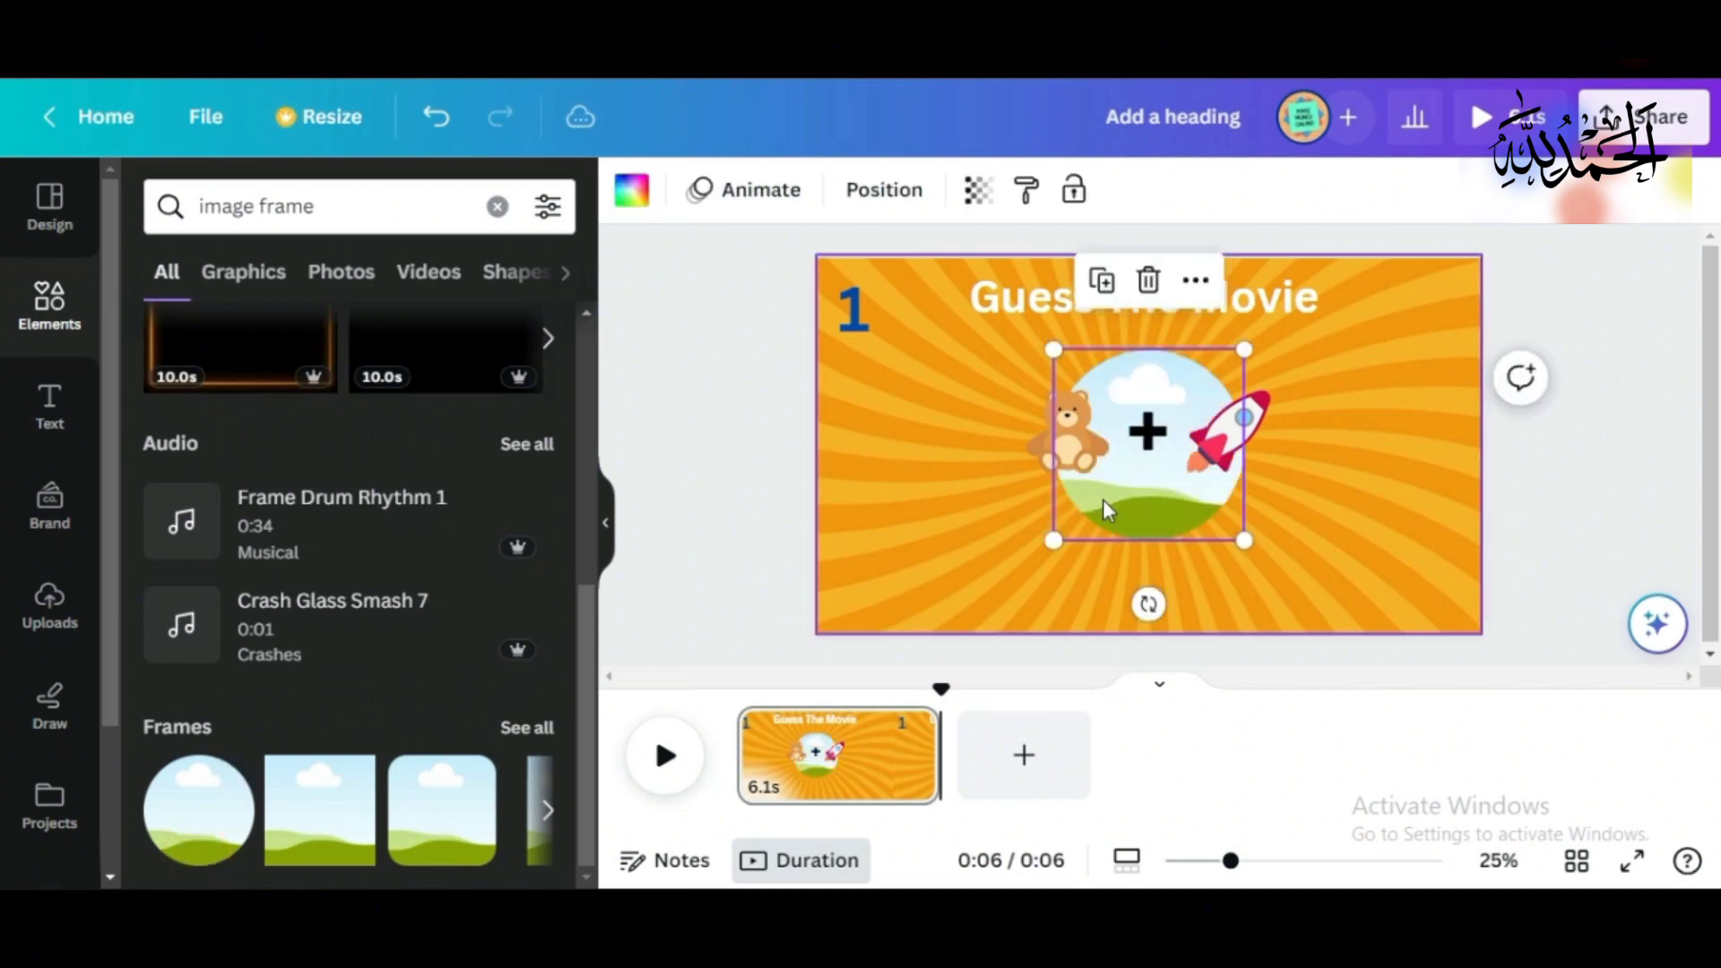
left_click_drag(1050, 541, 1126, 467)
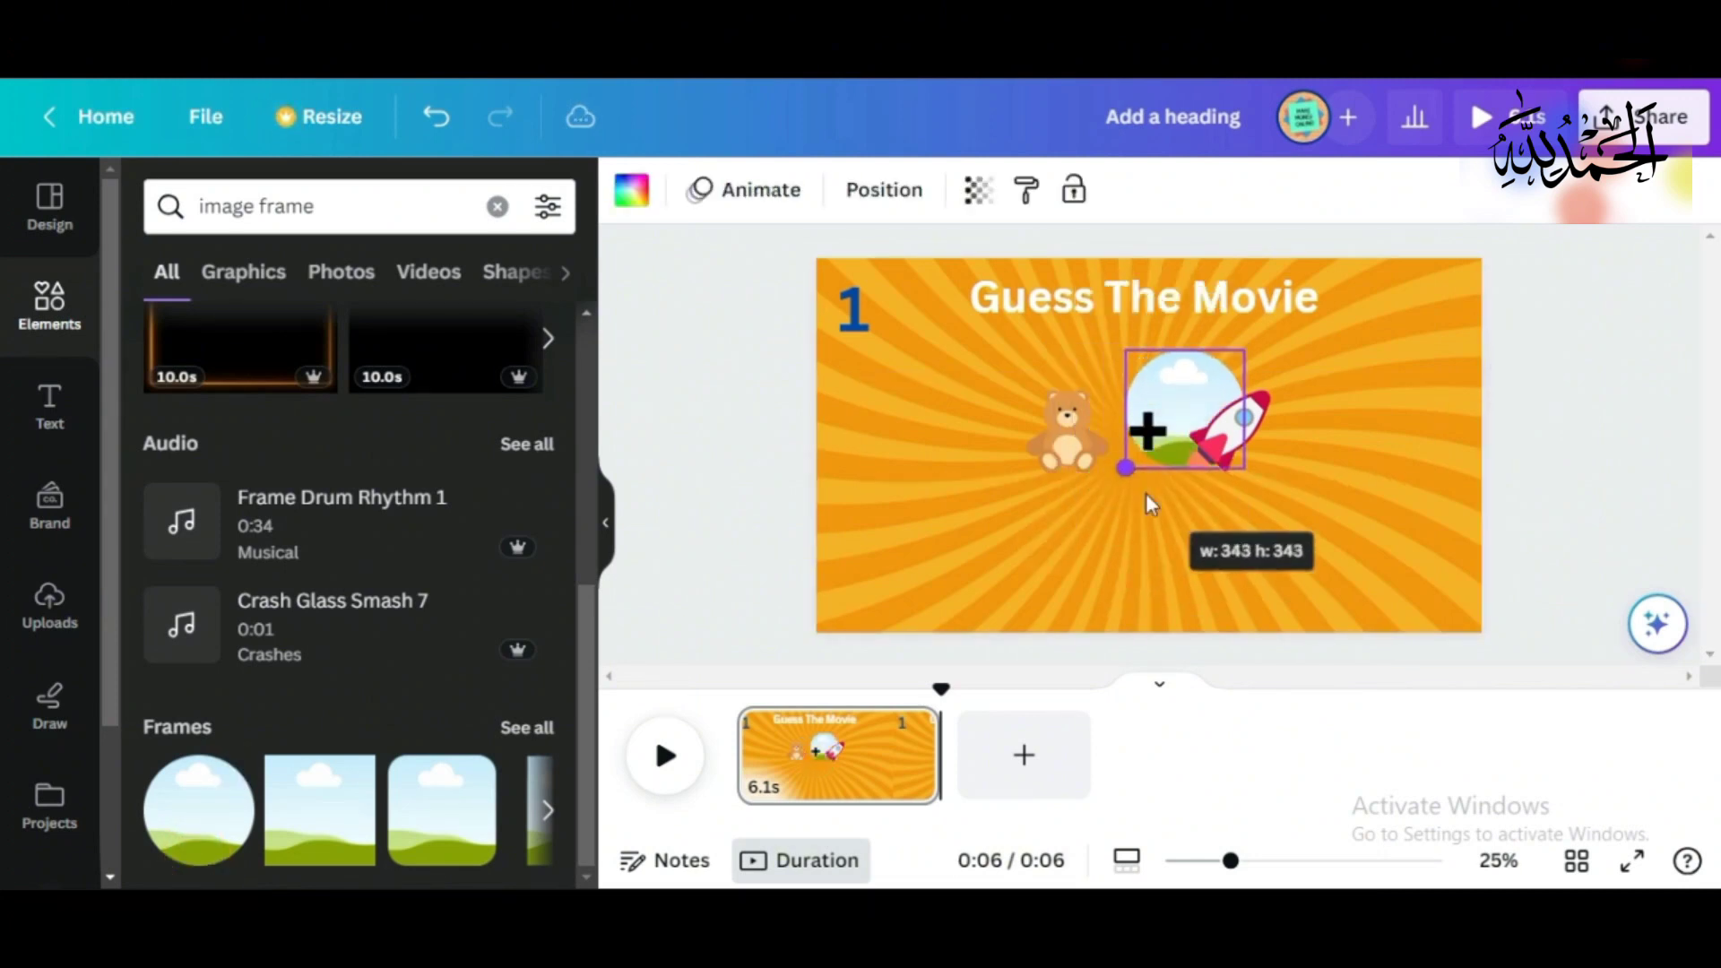
left_click_drag(1203, 359, 943, 488)
left_click(745, 557)
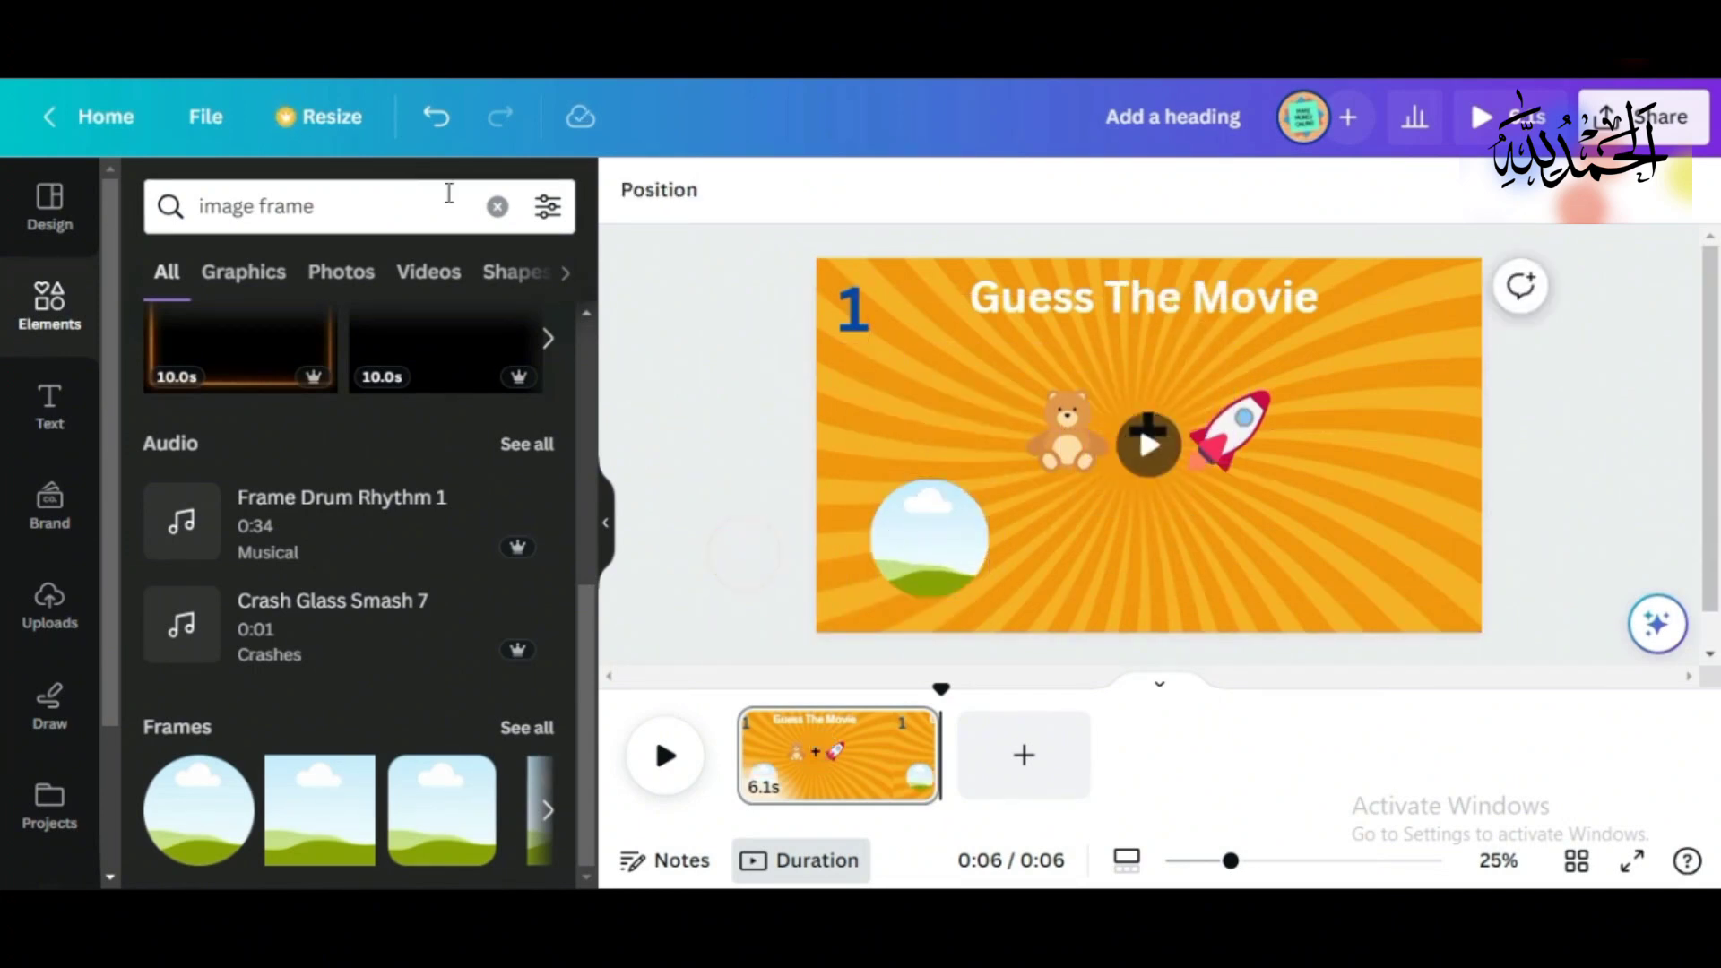
Step: Search the elements for "timmer" and add the 11-second countdown video with the red digits to the page
left_click(496, 209)
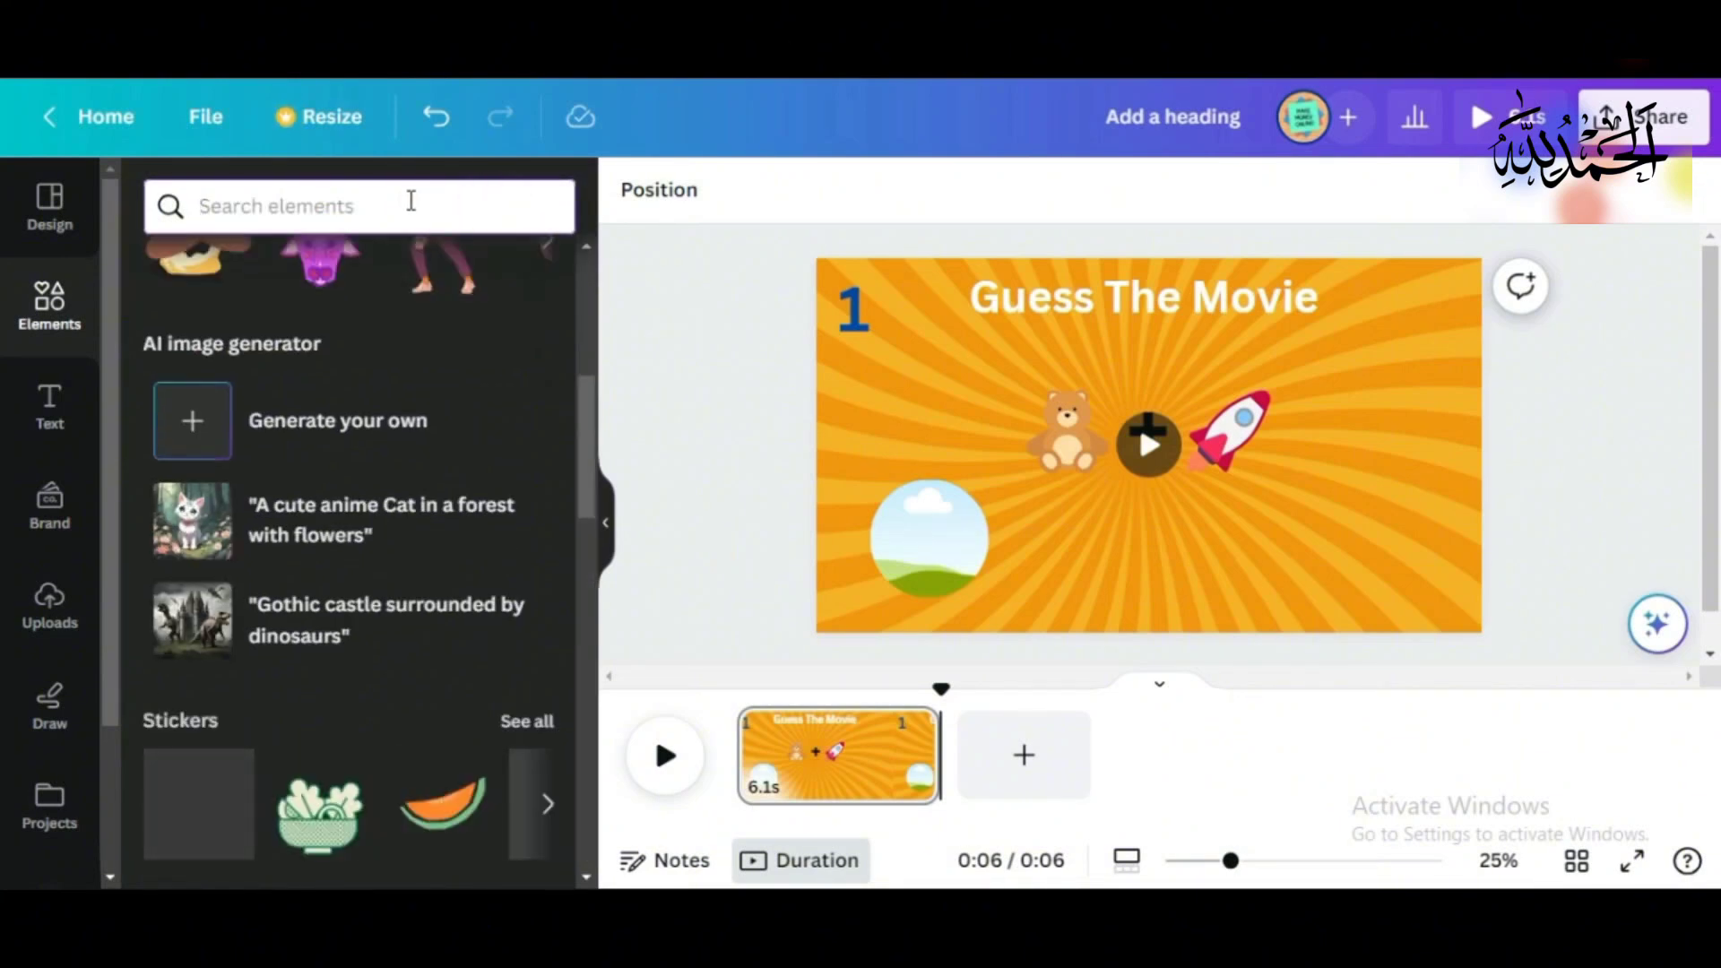
left_click(411, 199)
type("t")
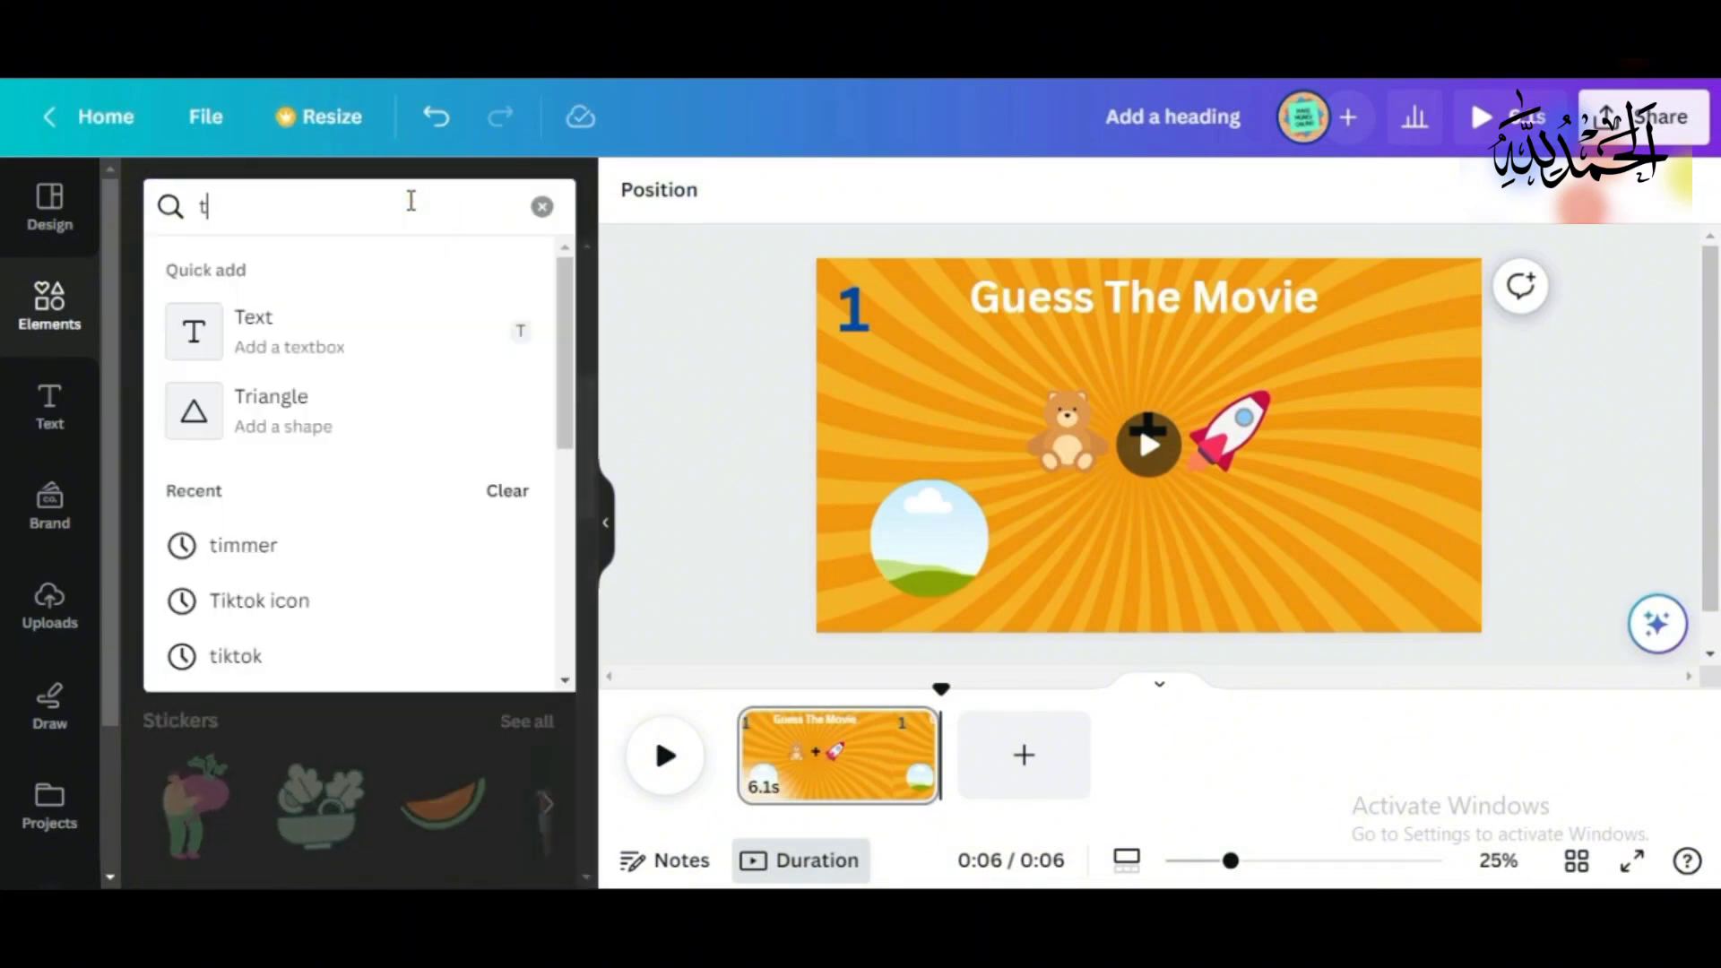
type("immer")
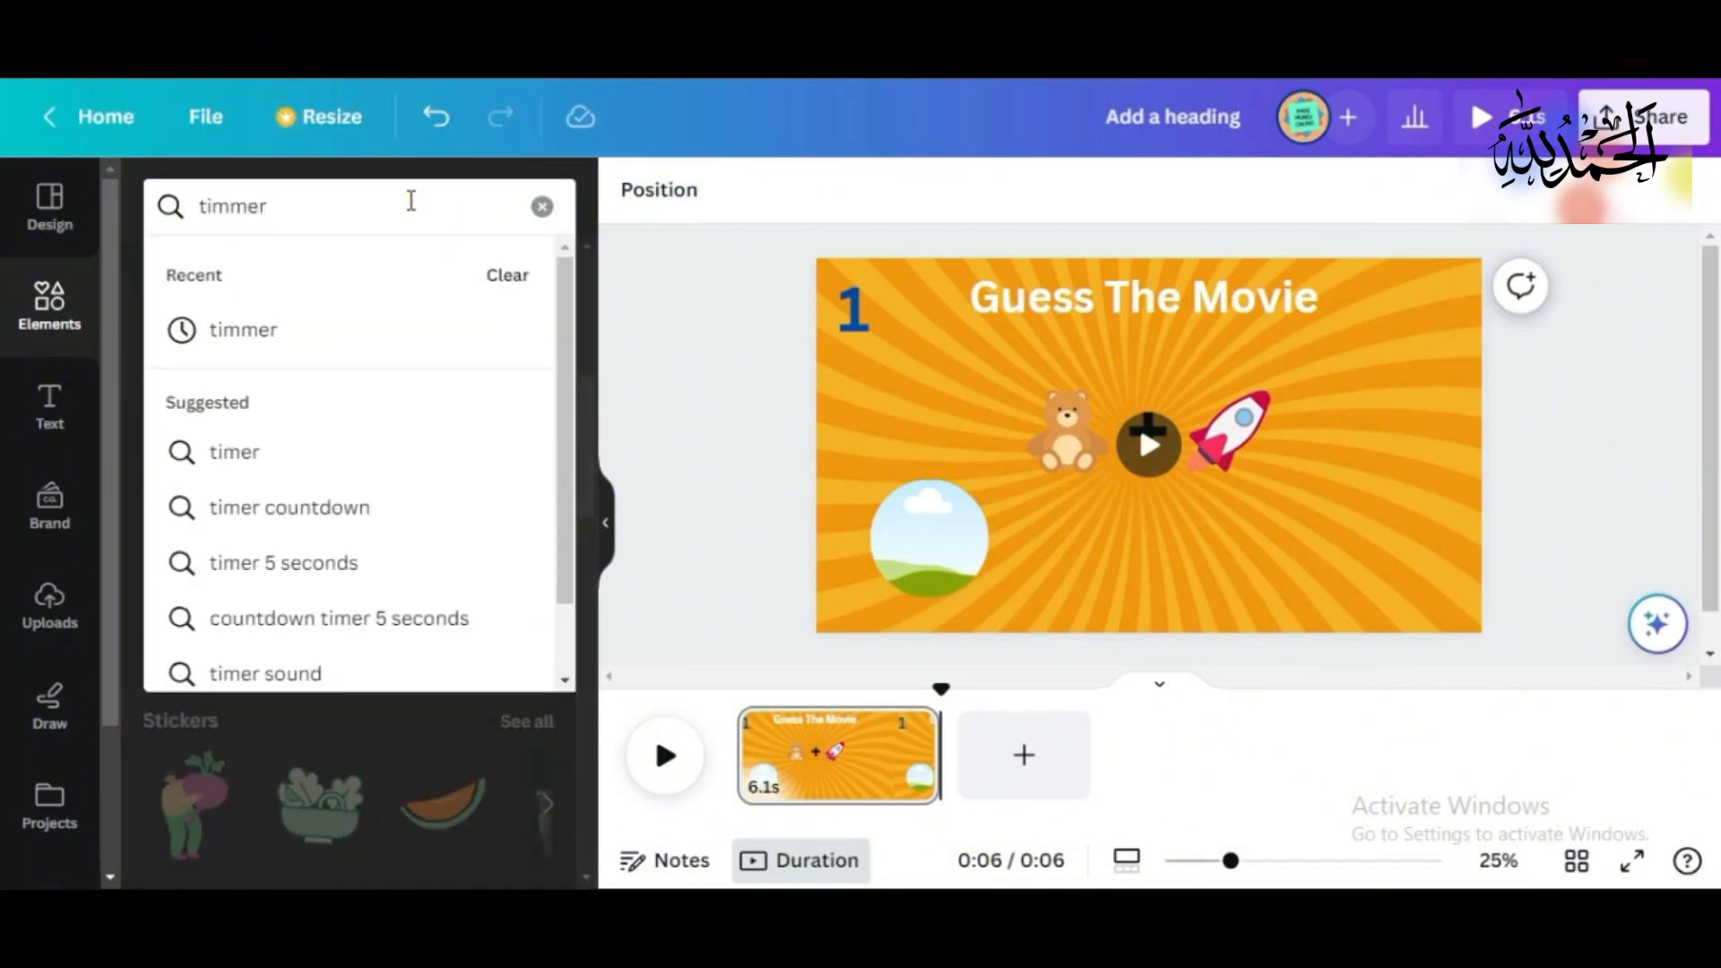
key("Return")
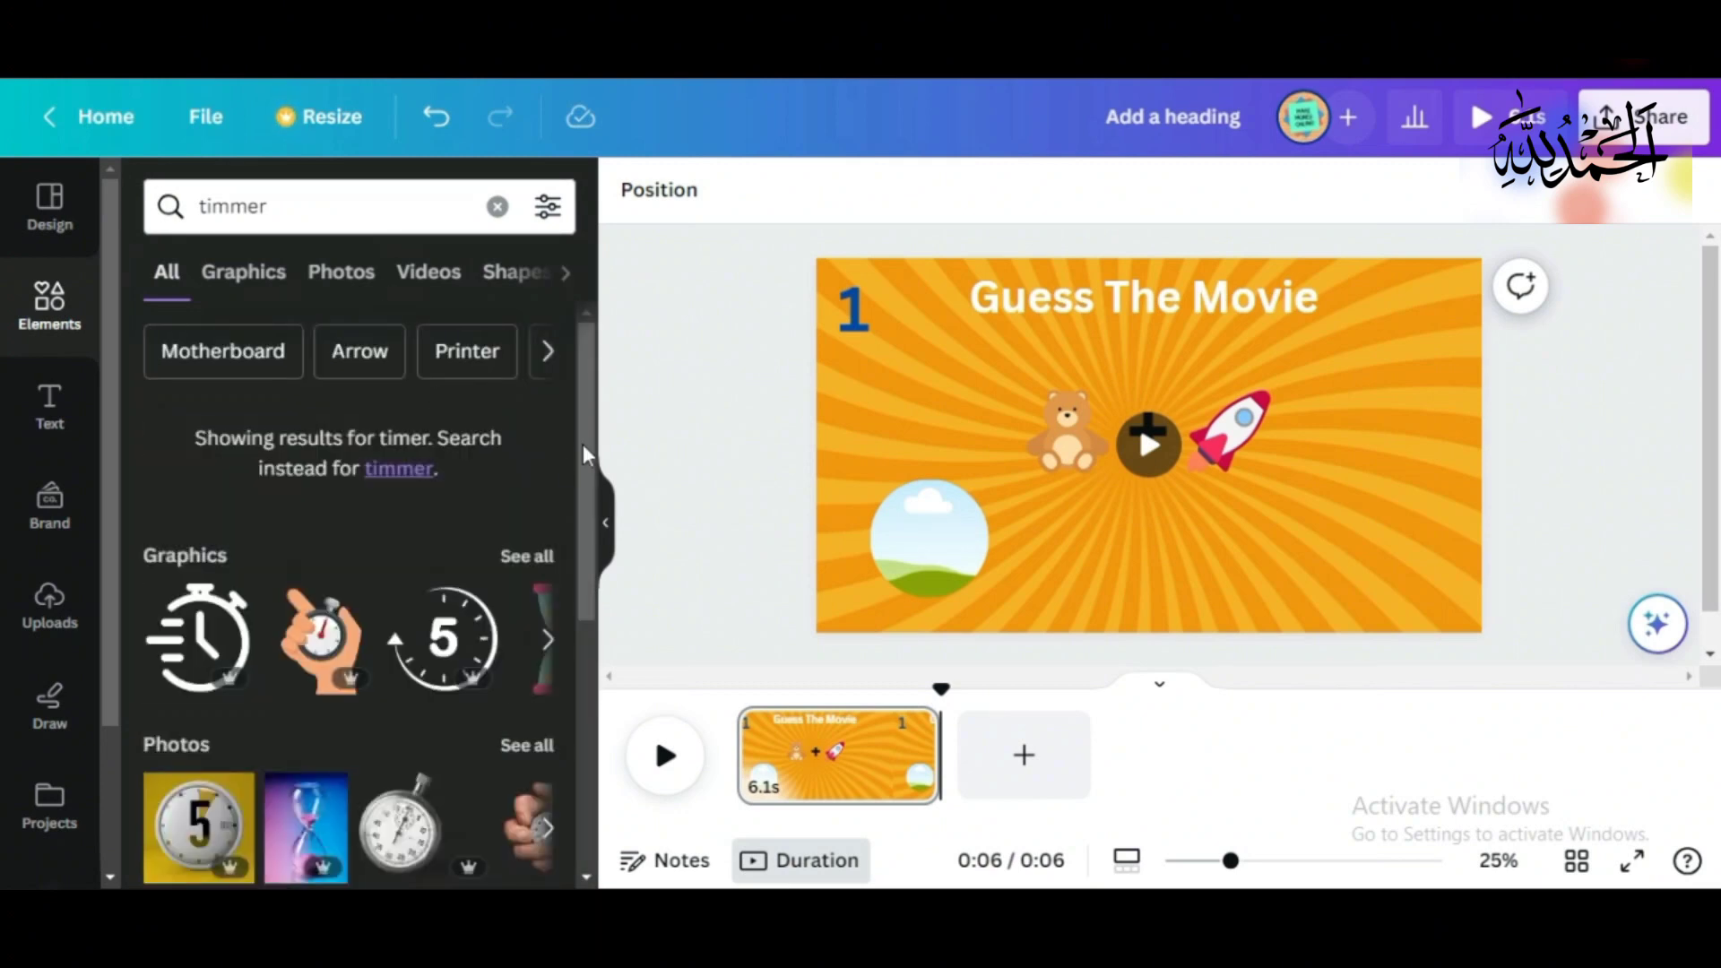
left_click_drag(589, 421, 578, 581)
mouse_move(201, 523)
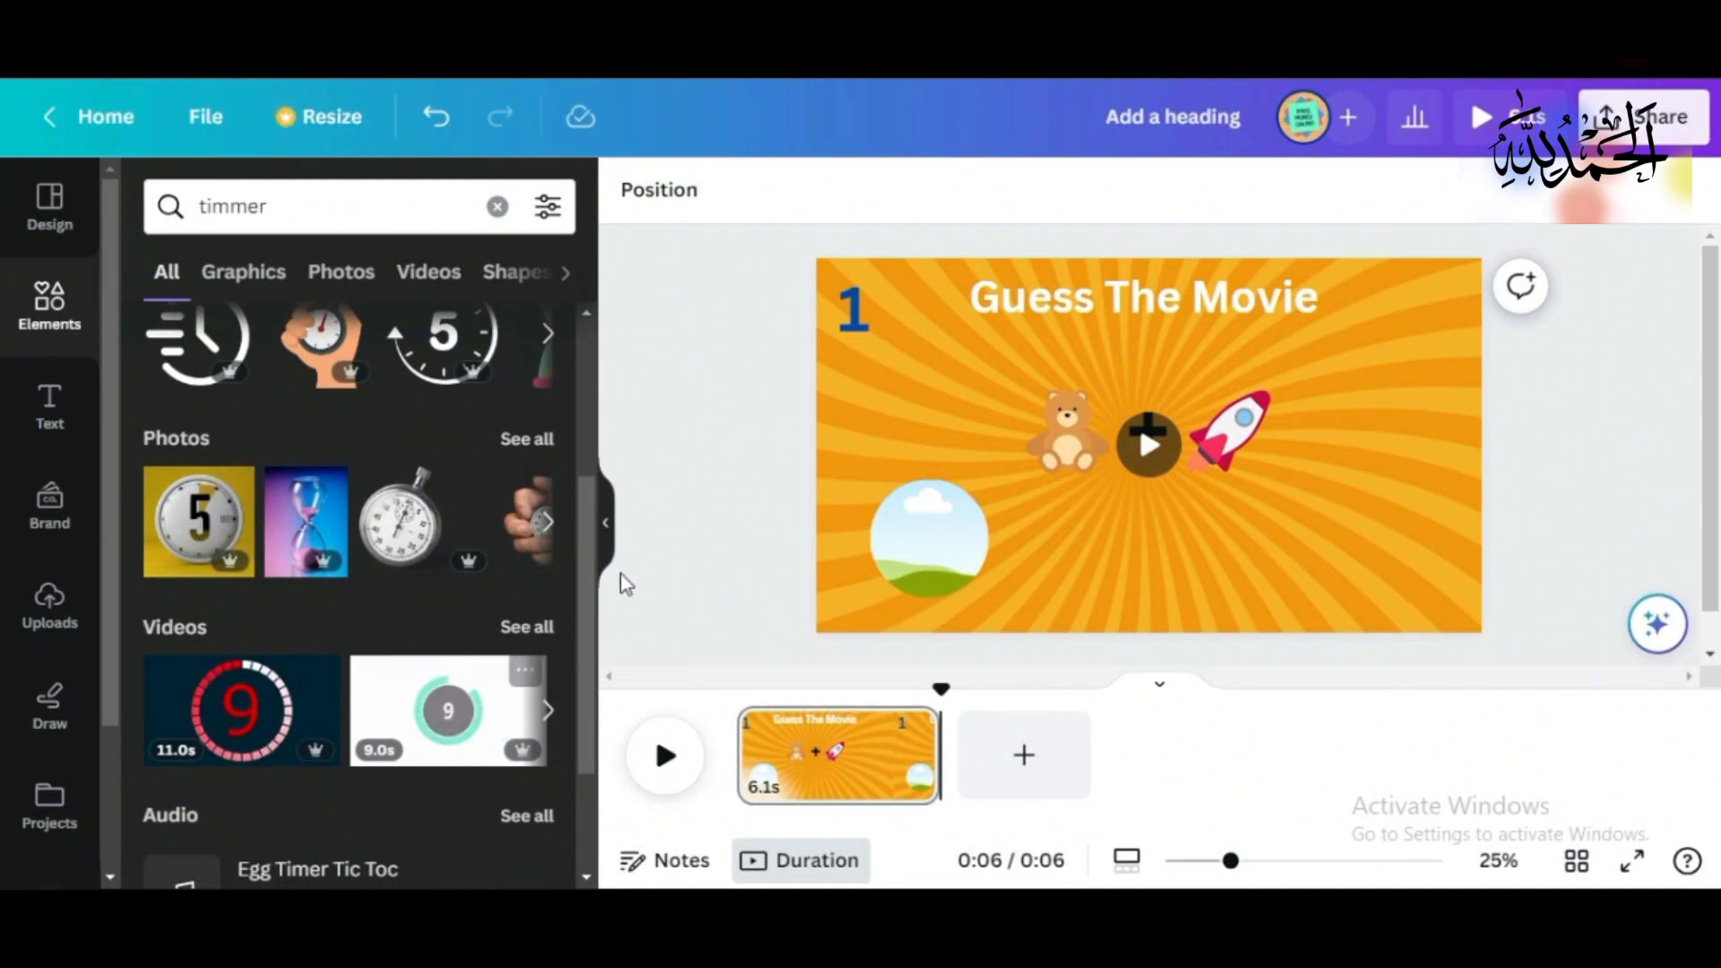
scroll(596, 565, "down", 2)
mouse_move(273, 543)
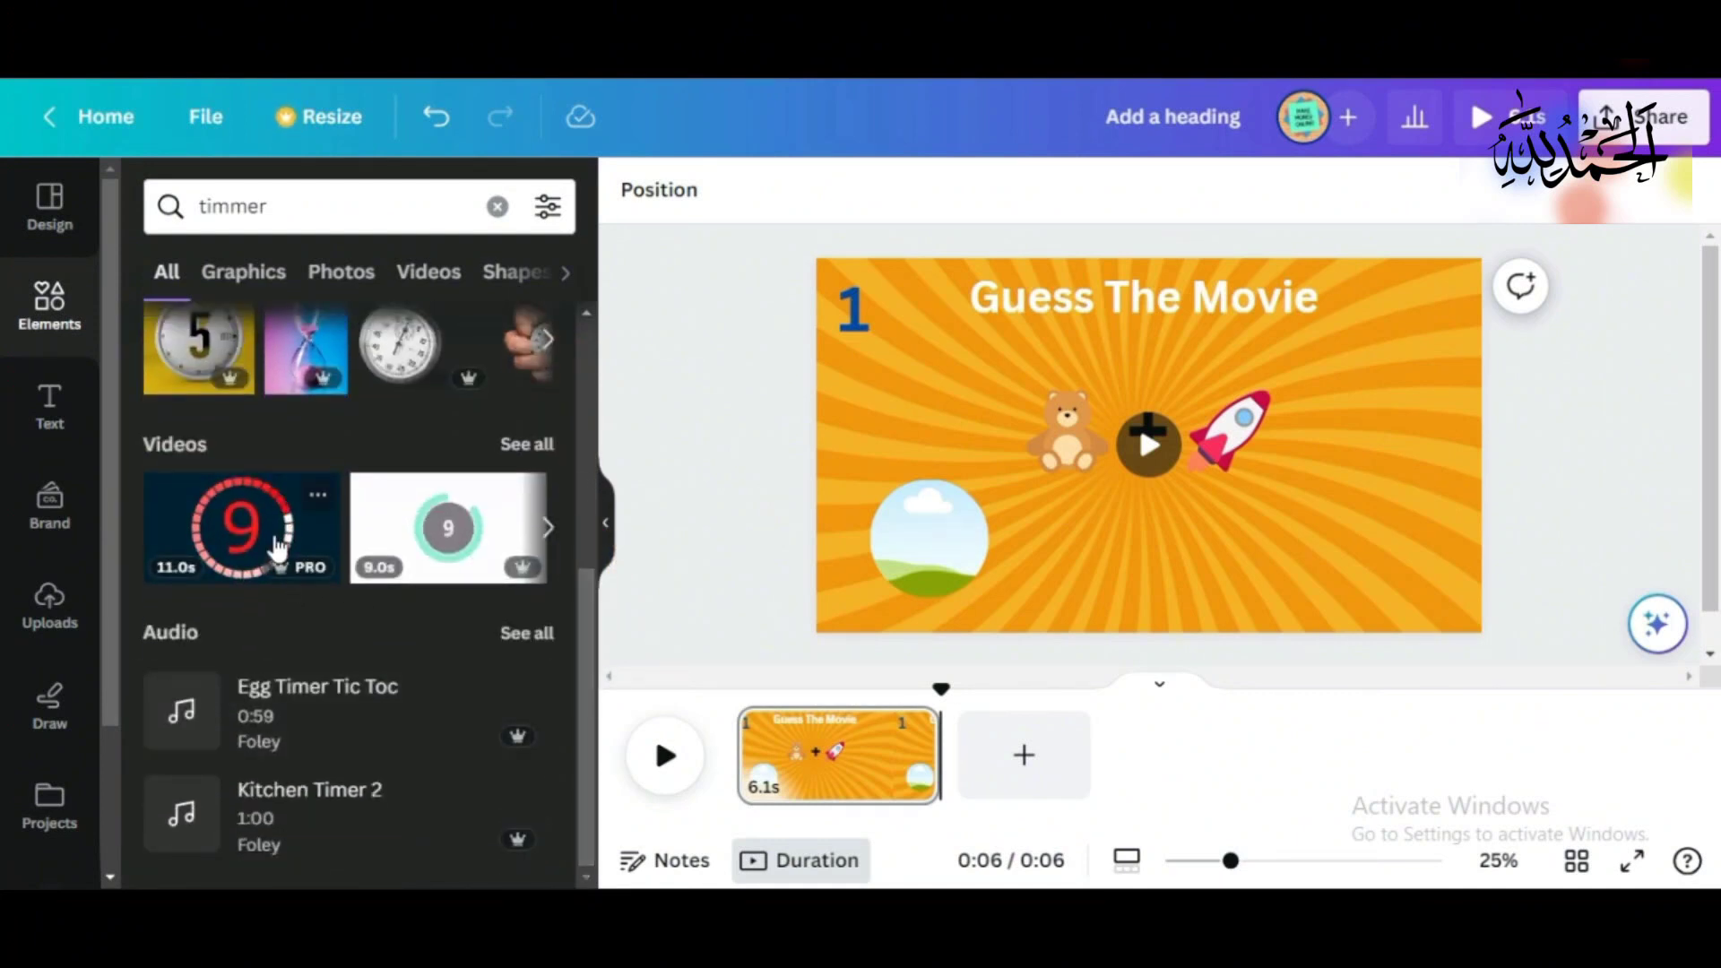
left_click(278, 545)
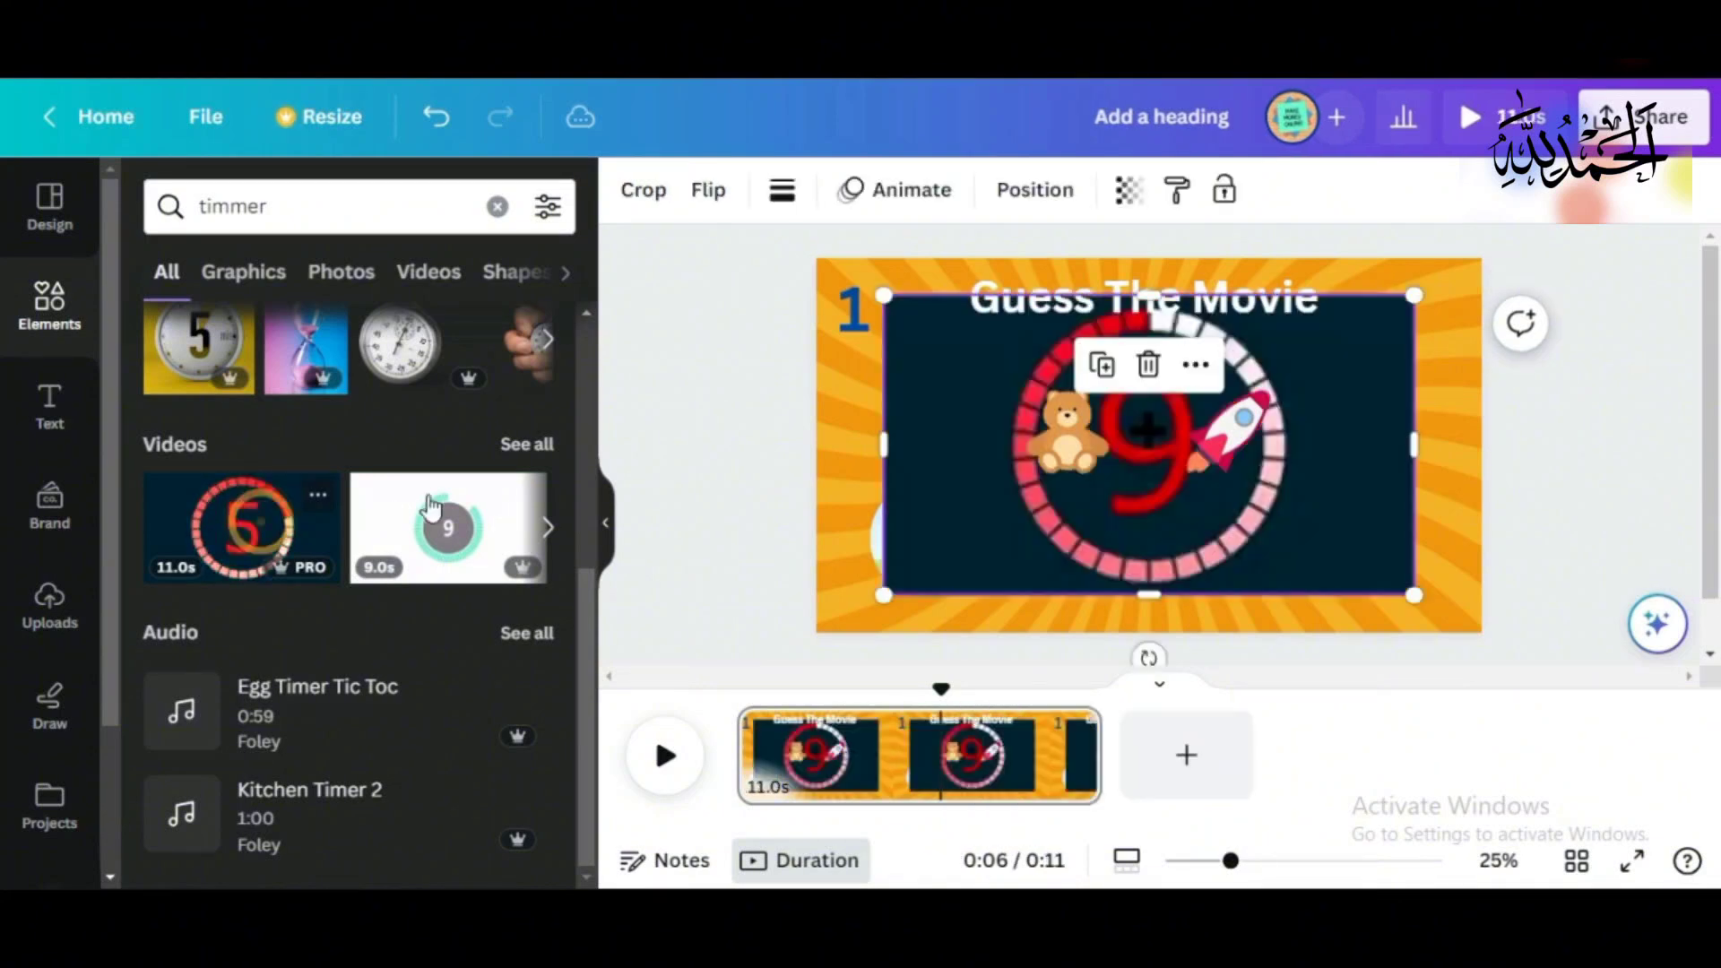
Step: Shrink the countdown video and drop it into the circular frame in the page's lower-left corner
left_click_drag(1255, 507, 1071, 422)
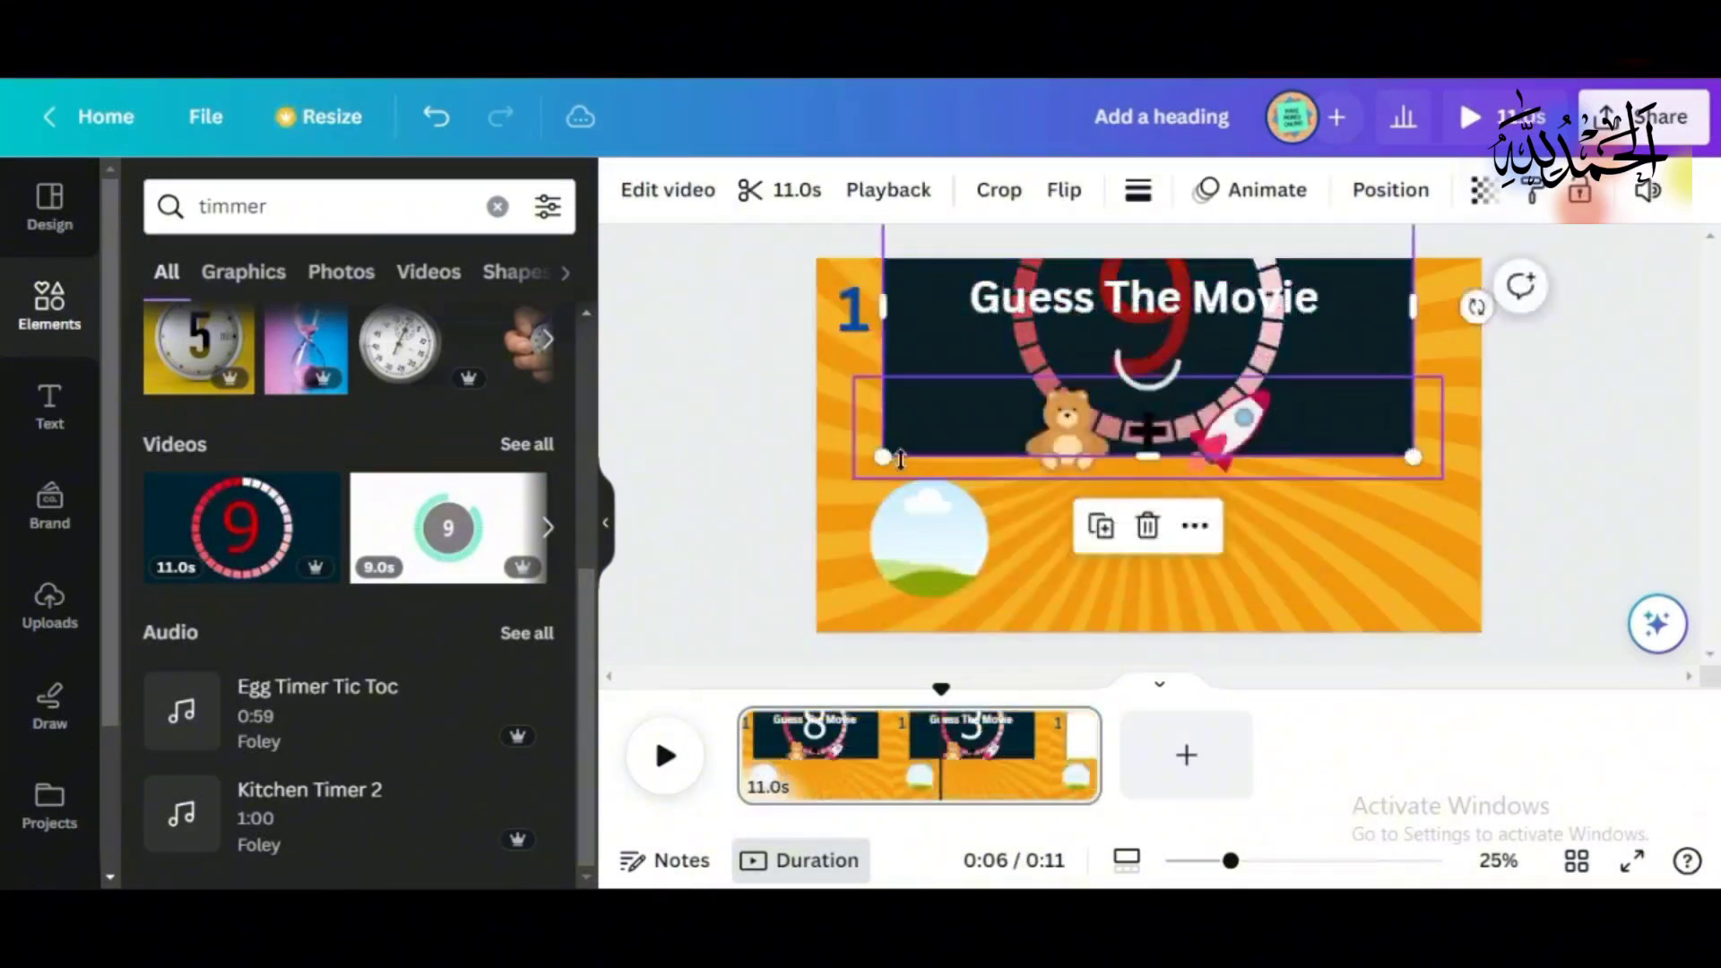
left_click_drag(883, 457, 1246, 377)
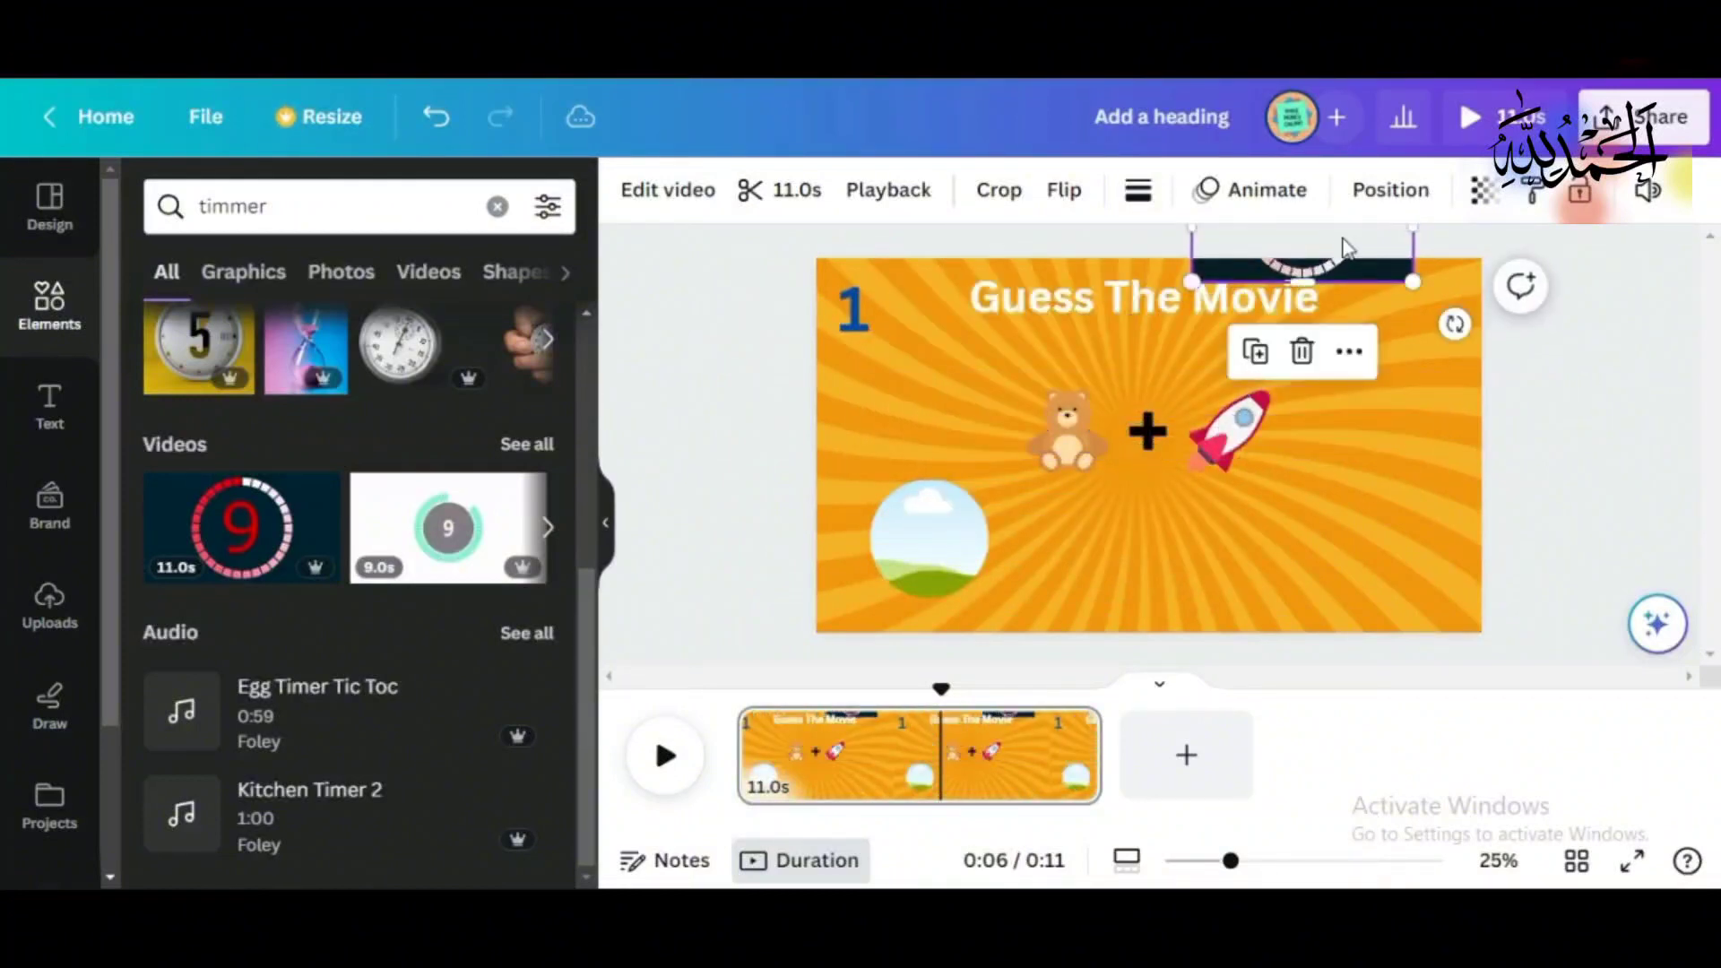
left_click_drag(1336, 271, 991, 576)
left_click(1029, 535)
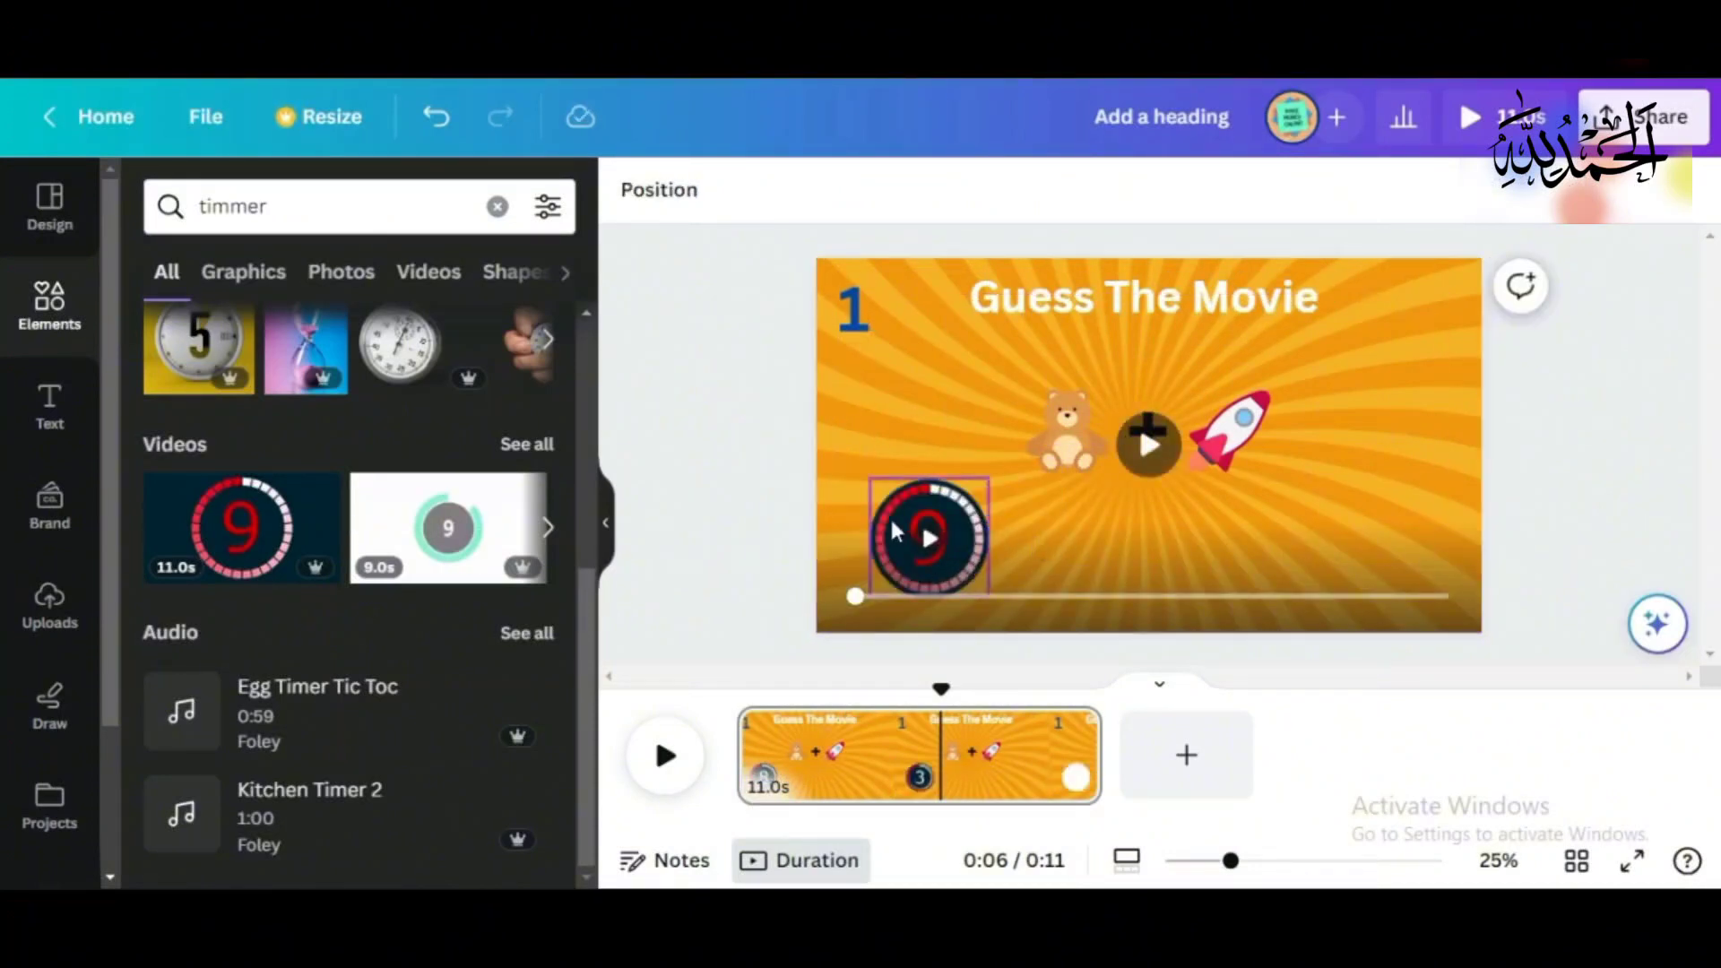
left_click(862, 422)
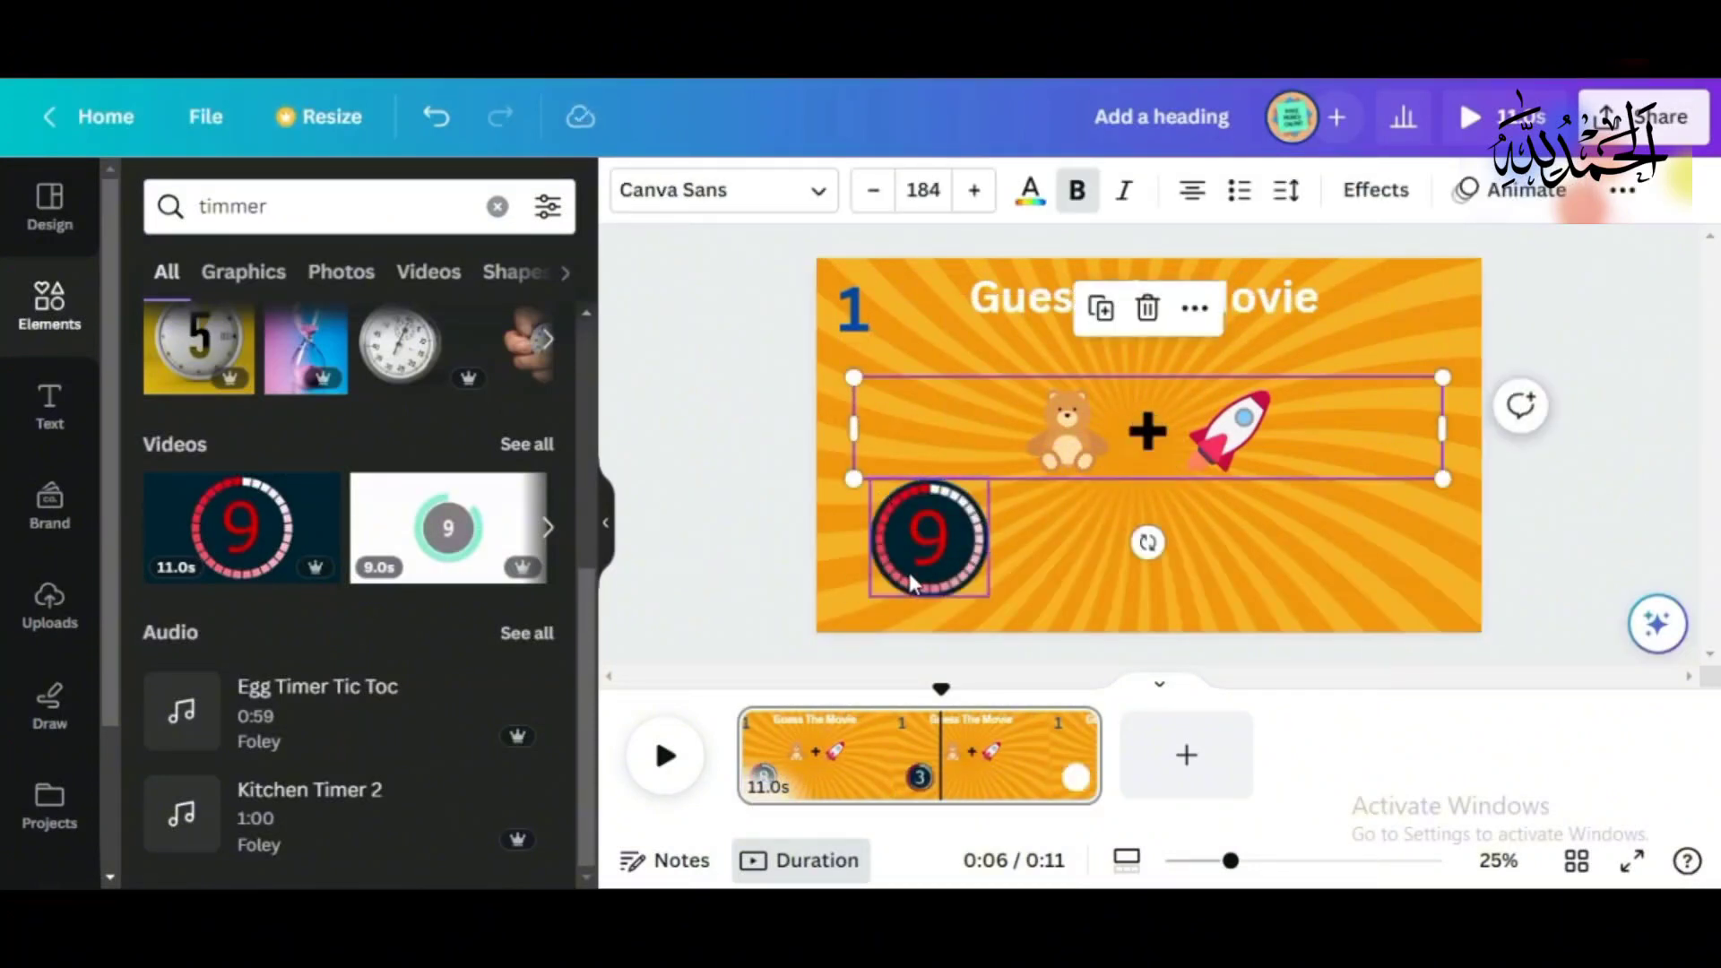
left_click(1002, 512)
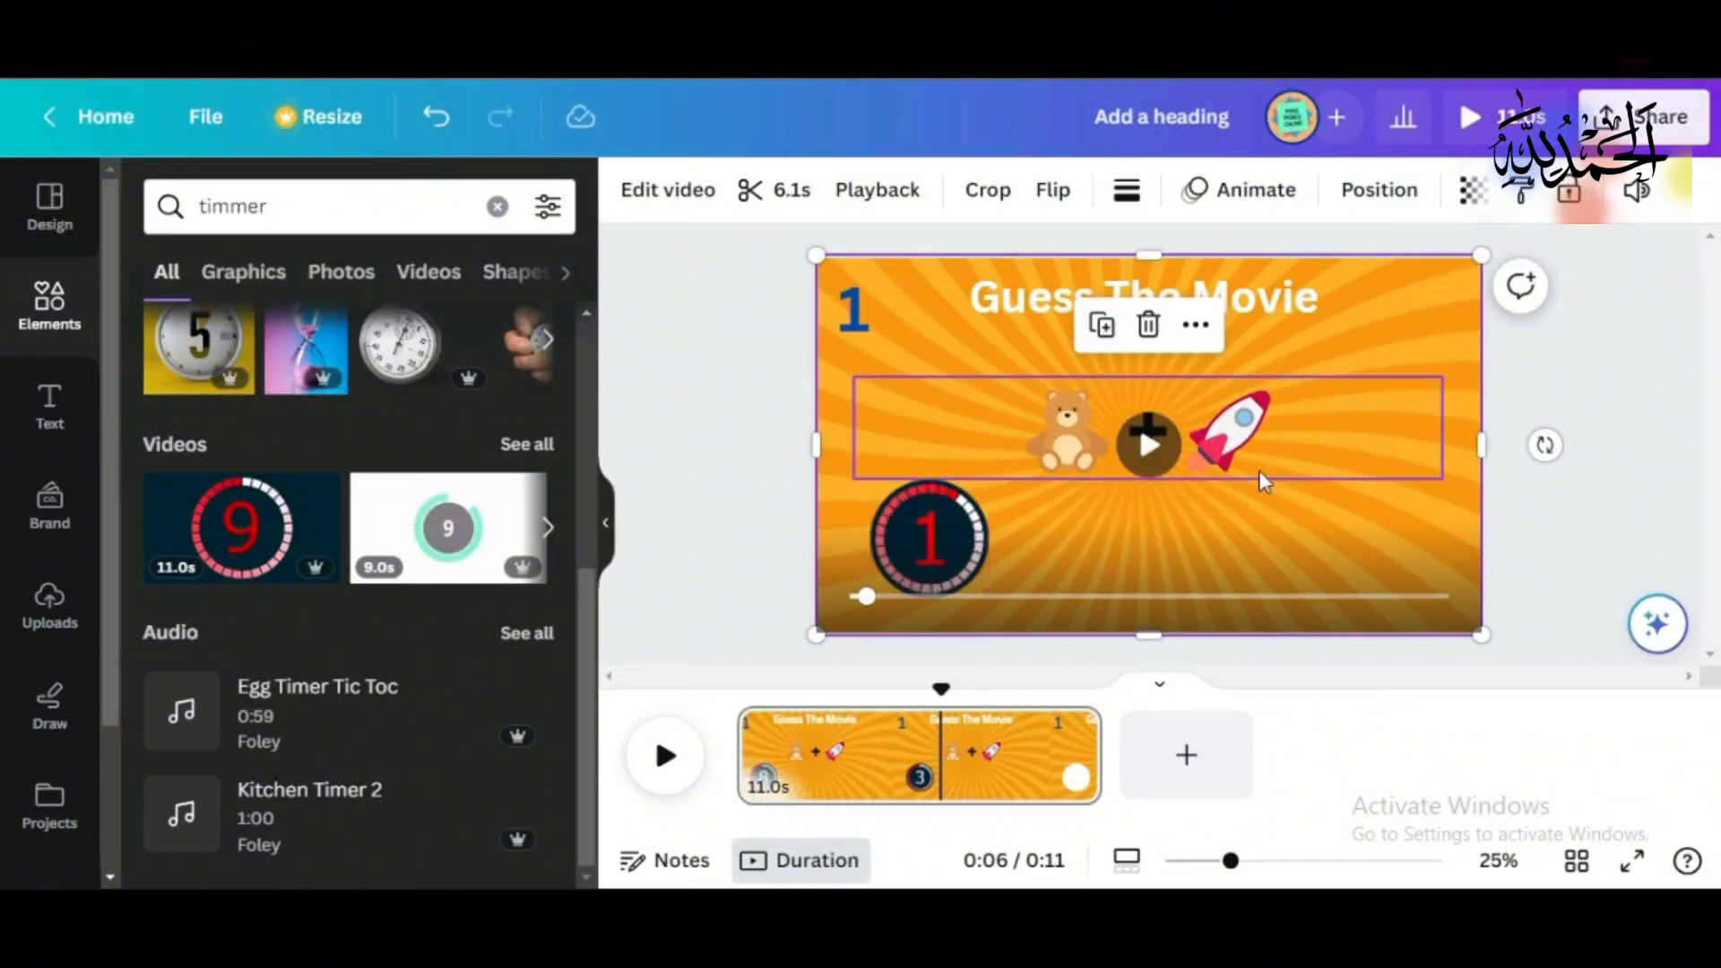
left_click(662, 376)
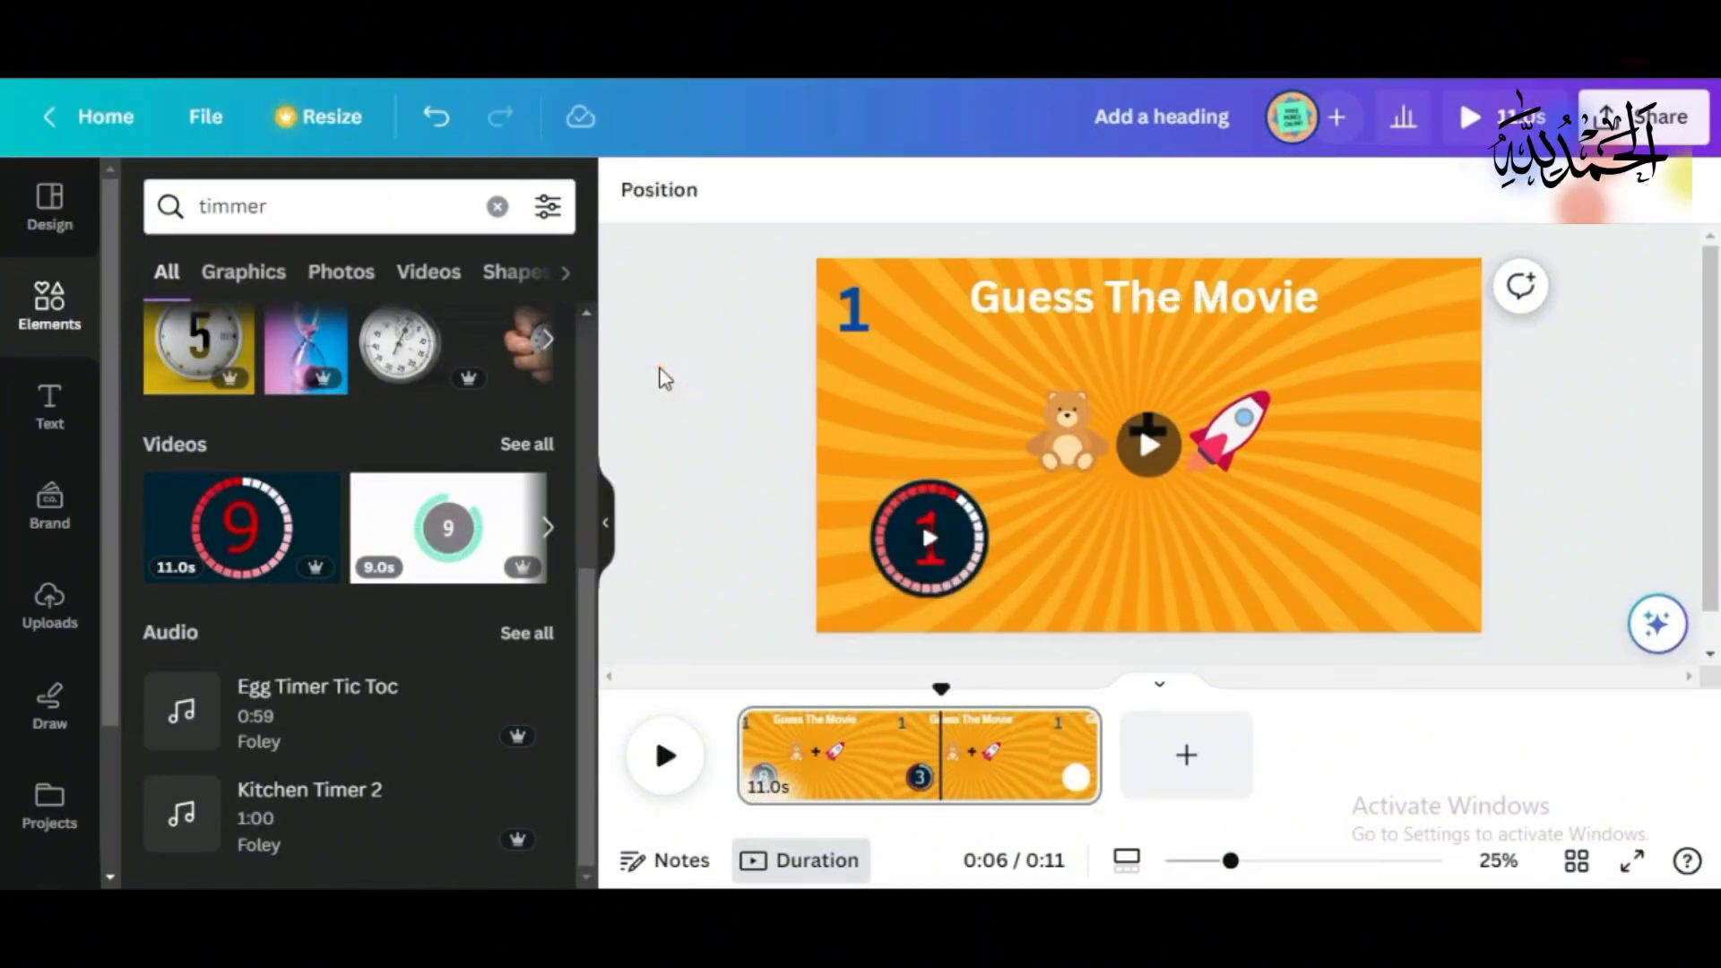
Step: Add a heading in Canva and replace its text with the movie title "Toy Story" copied from row 1 of the ChatGPT table
left_click(47, 399)
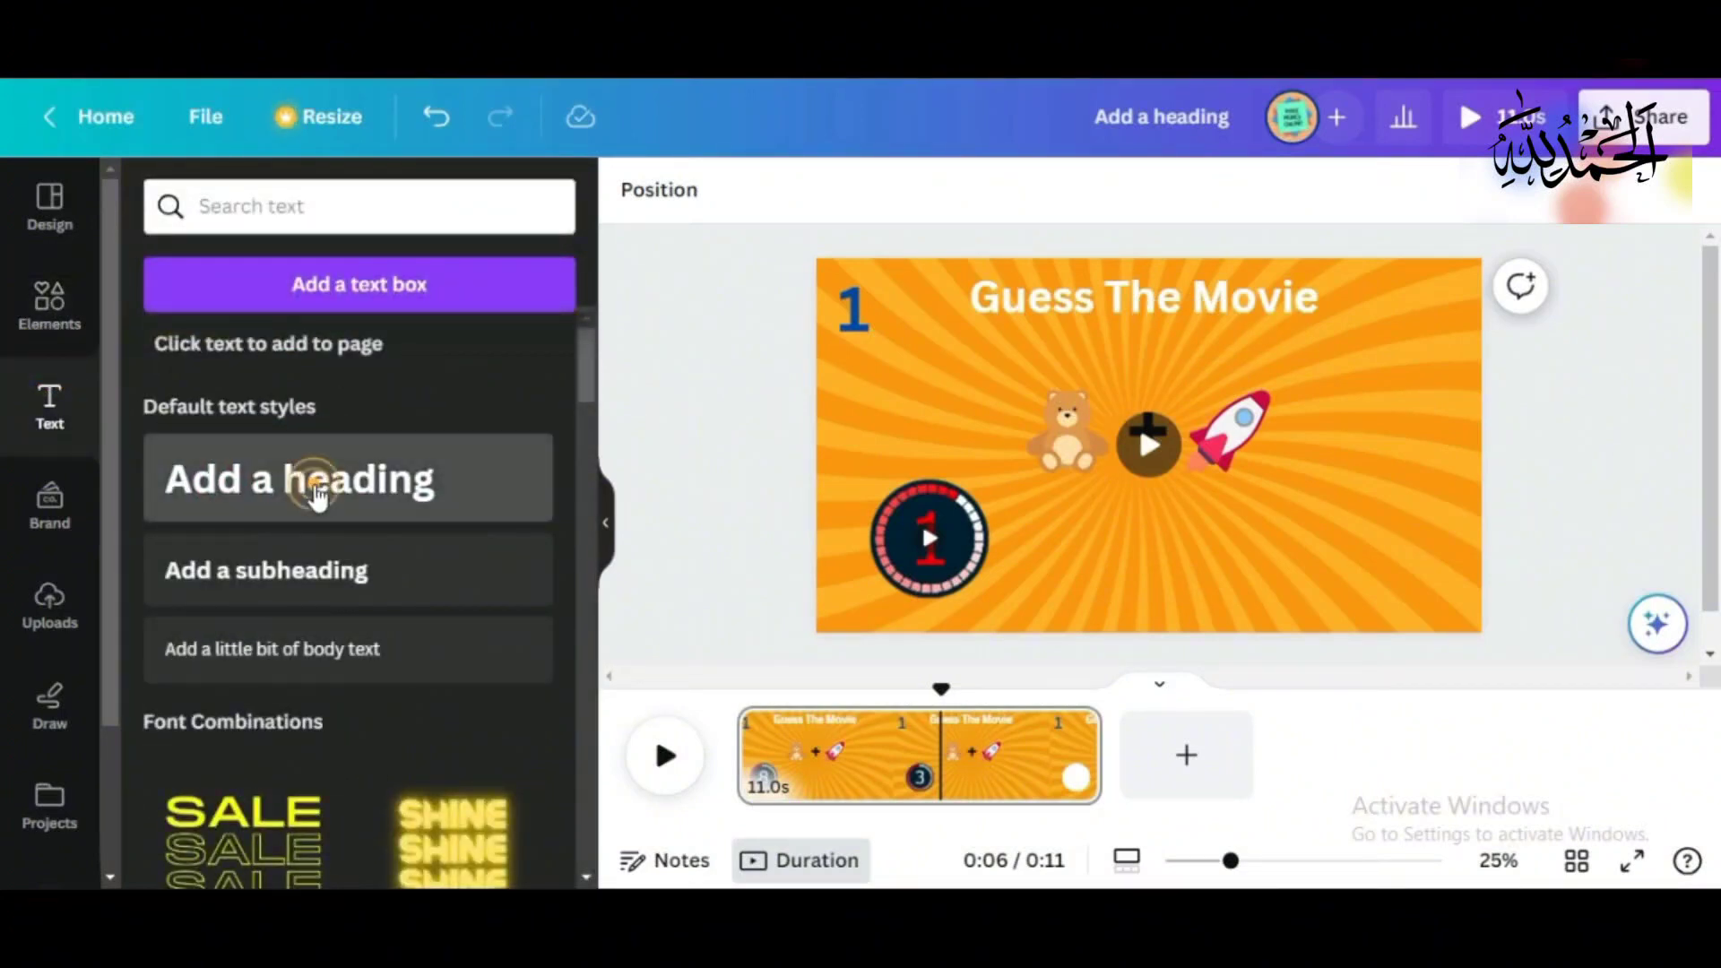
left_click(318, 498)
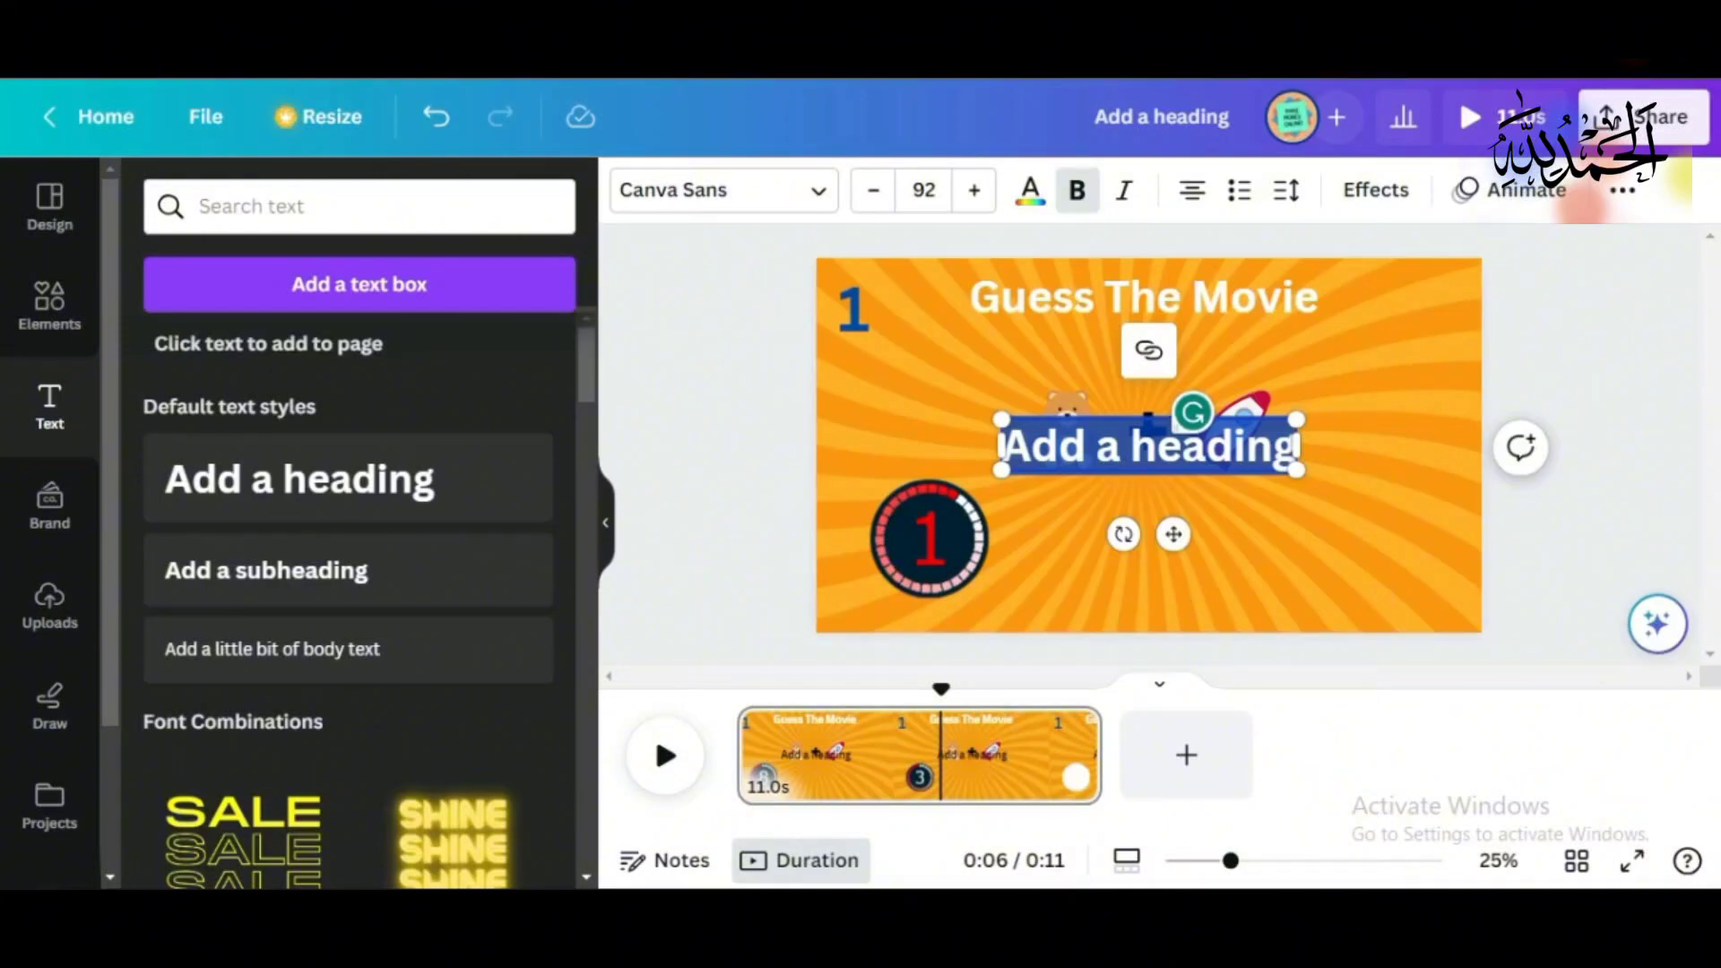
key("ctrl+Tab")
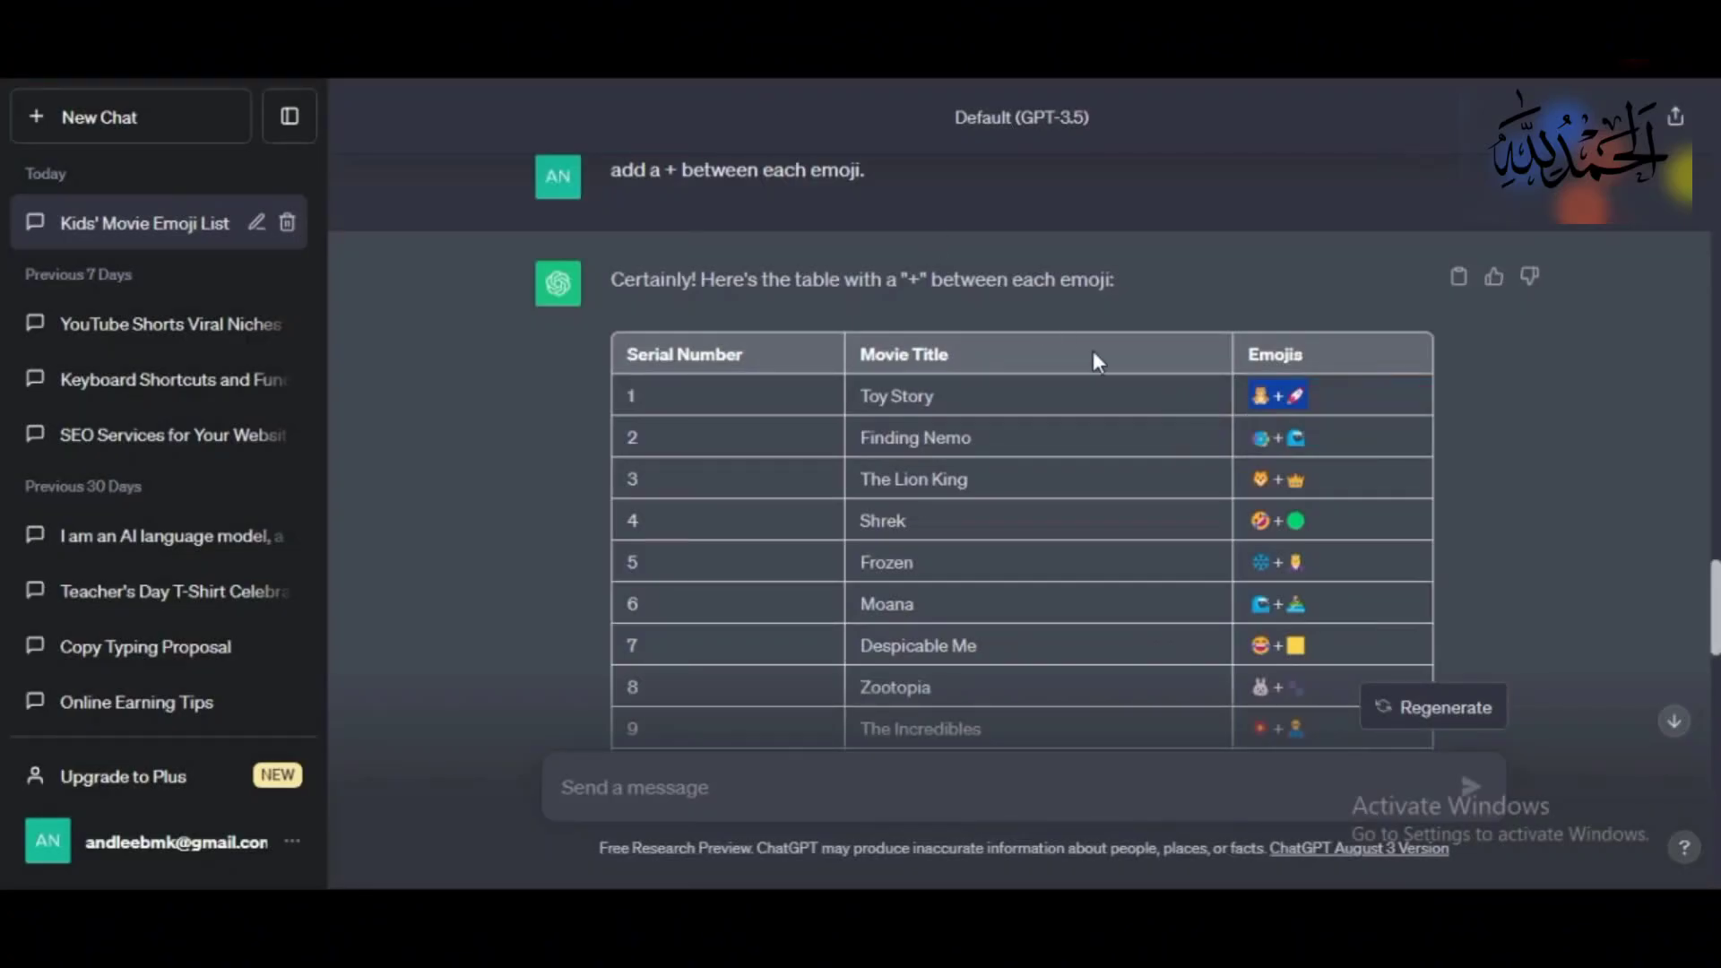
left_click_drag(955, 395, 862, 391)
key("ctrl+c")
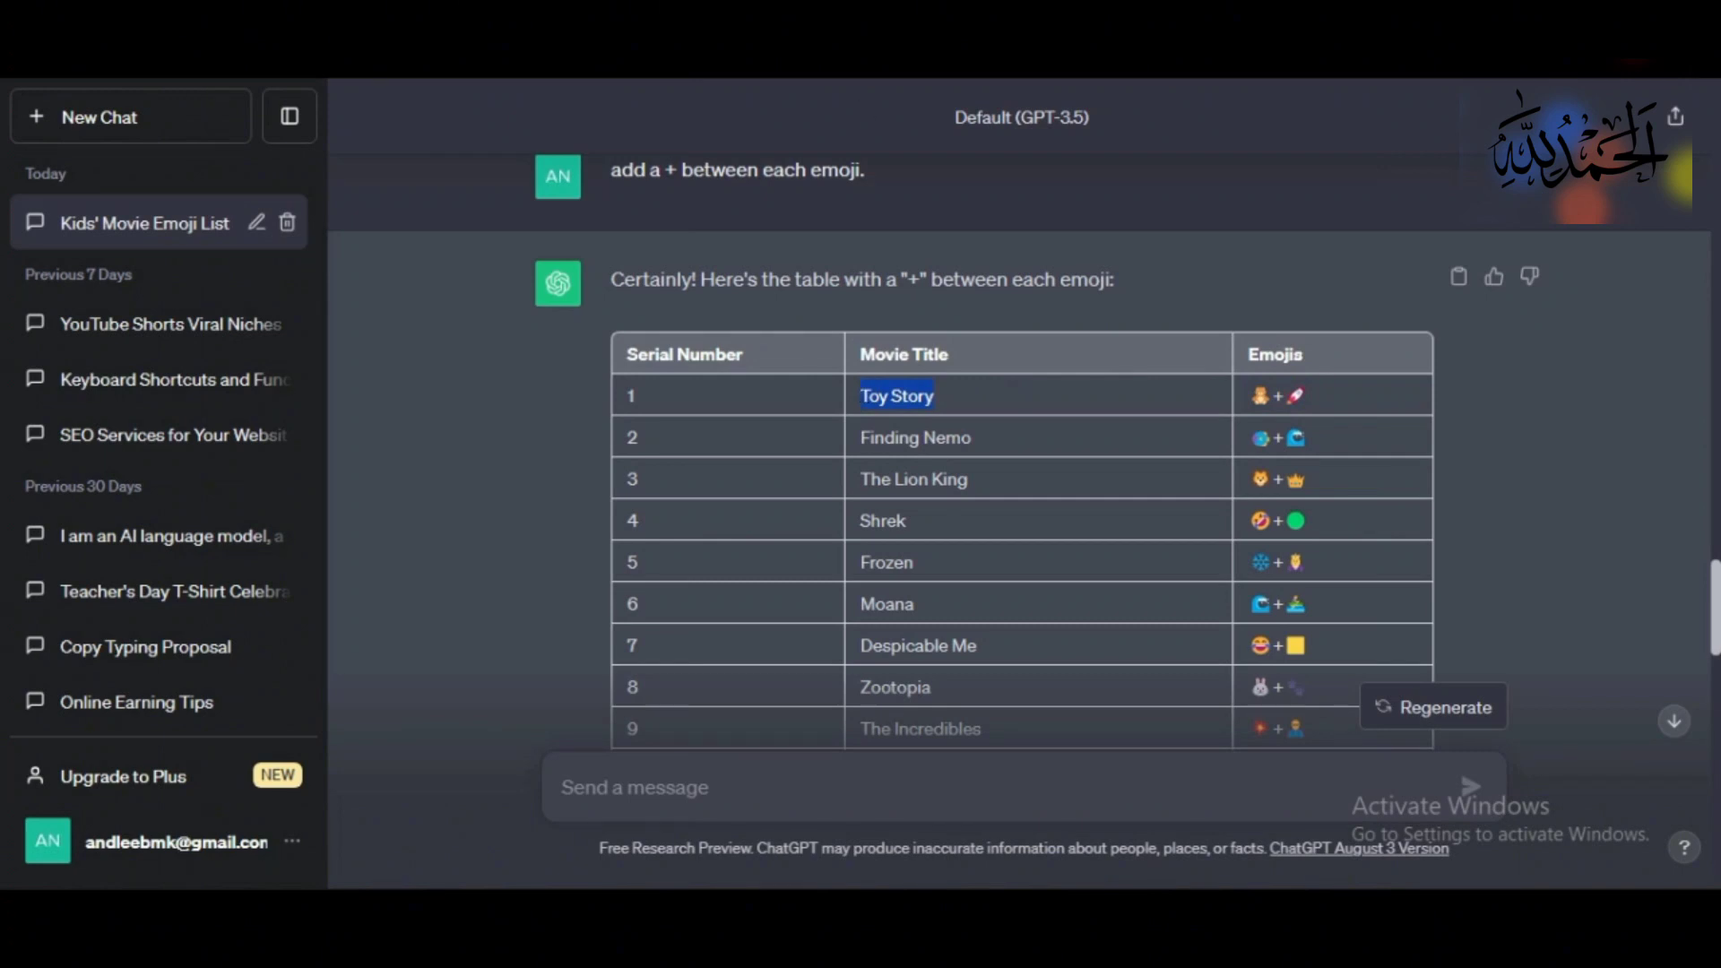
key("ctrl+Tab")
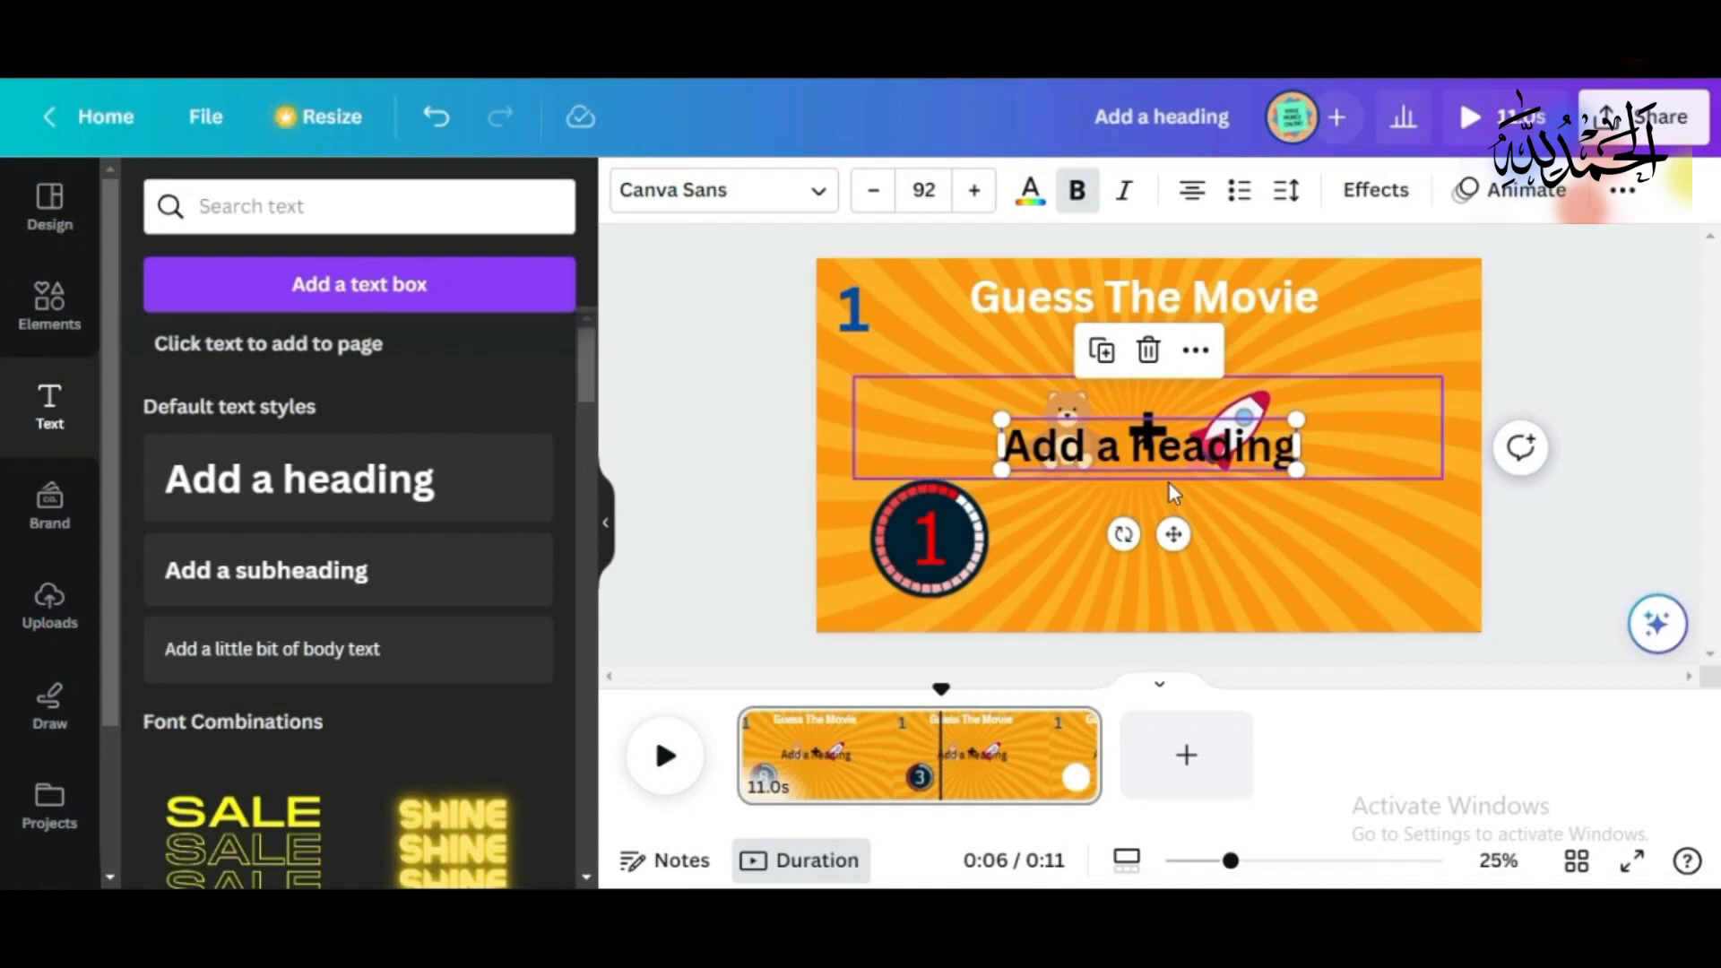
double_click(1174, 439)
key("ctrl+v")
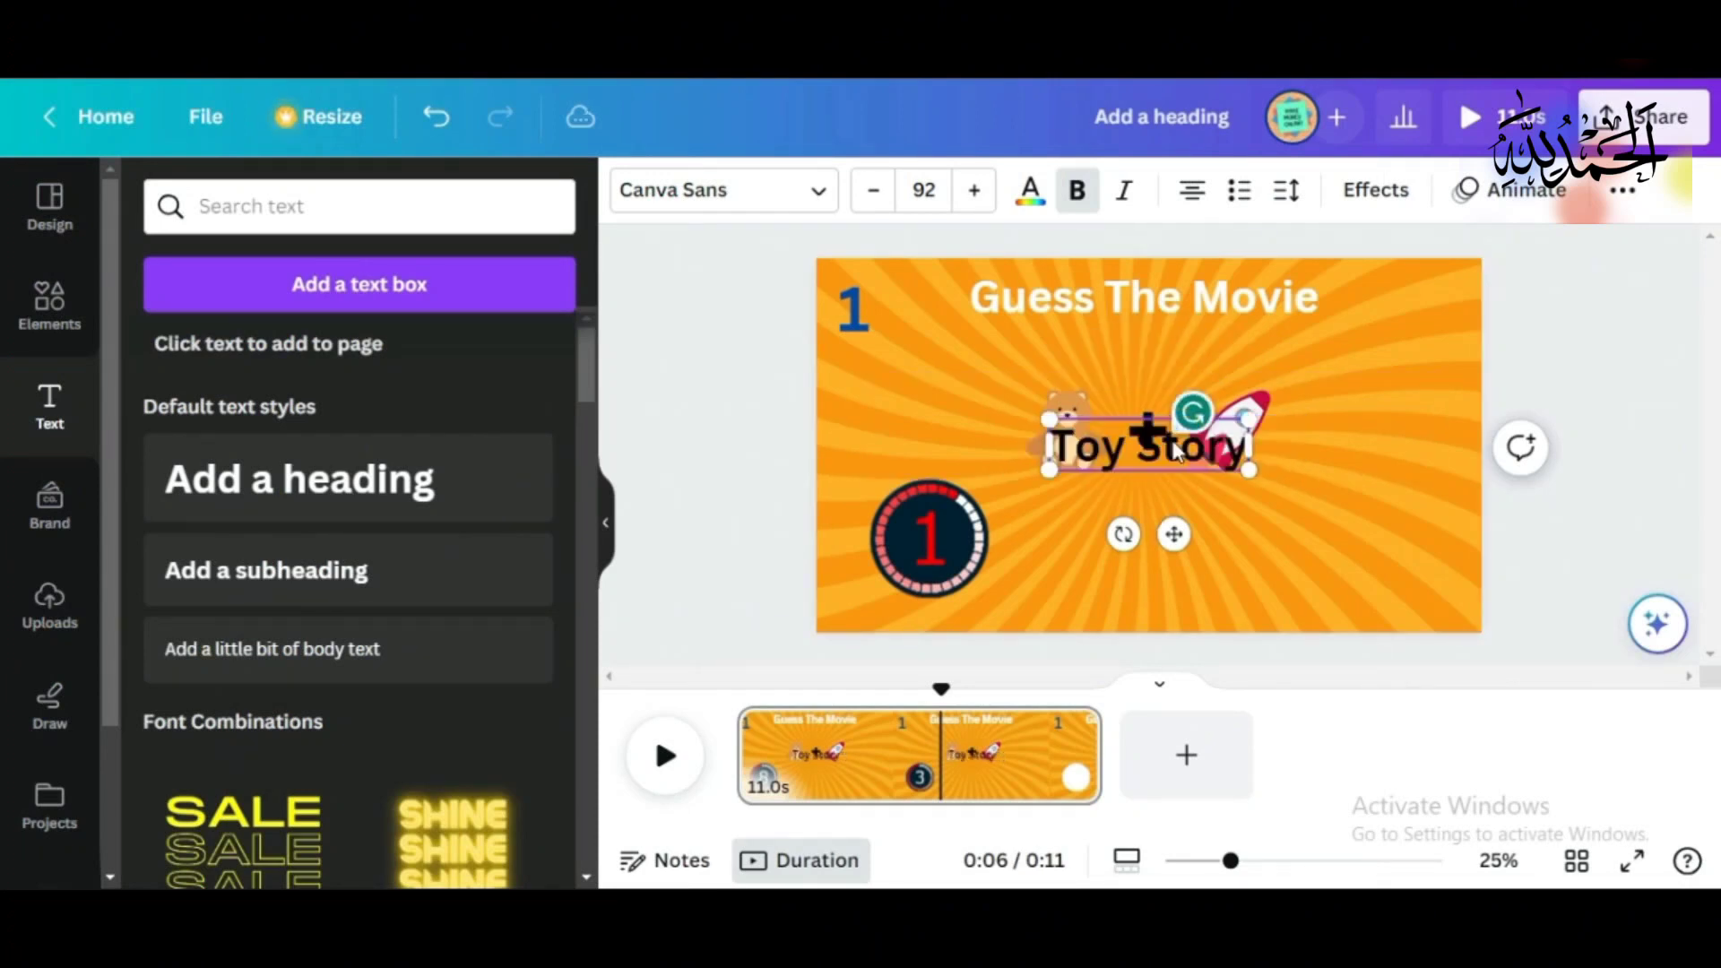
Step: Enlarge the "Toy Story" heading to font size 169 and centre it over the bear and rocket emojis
left_click_drag(1247, 470, 1357, 498)
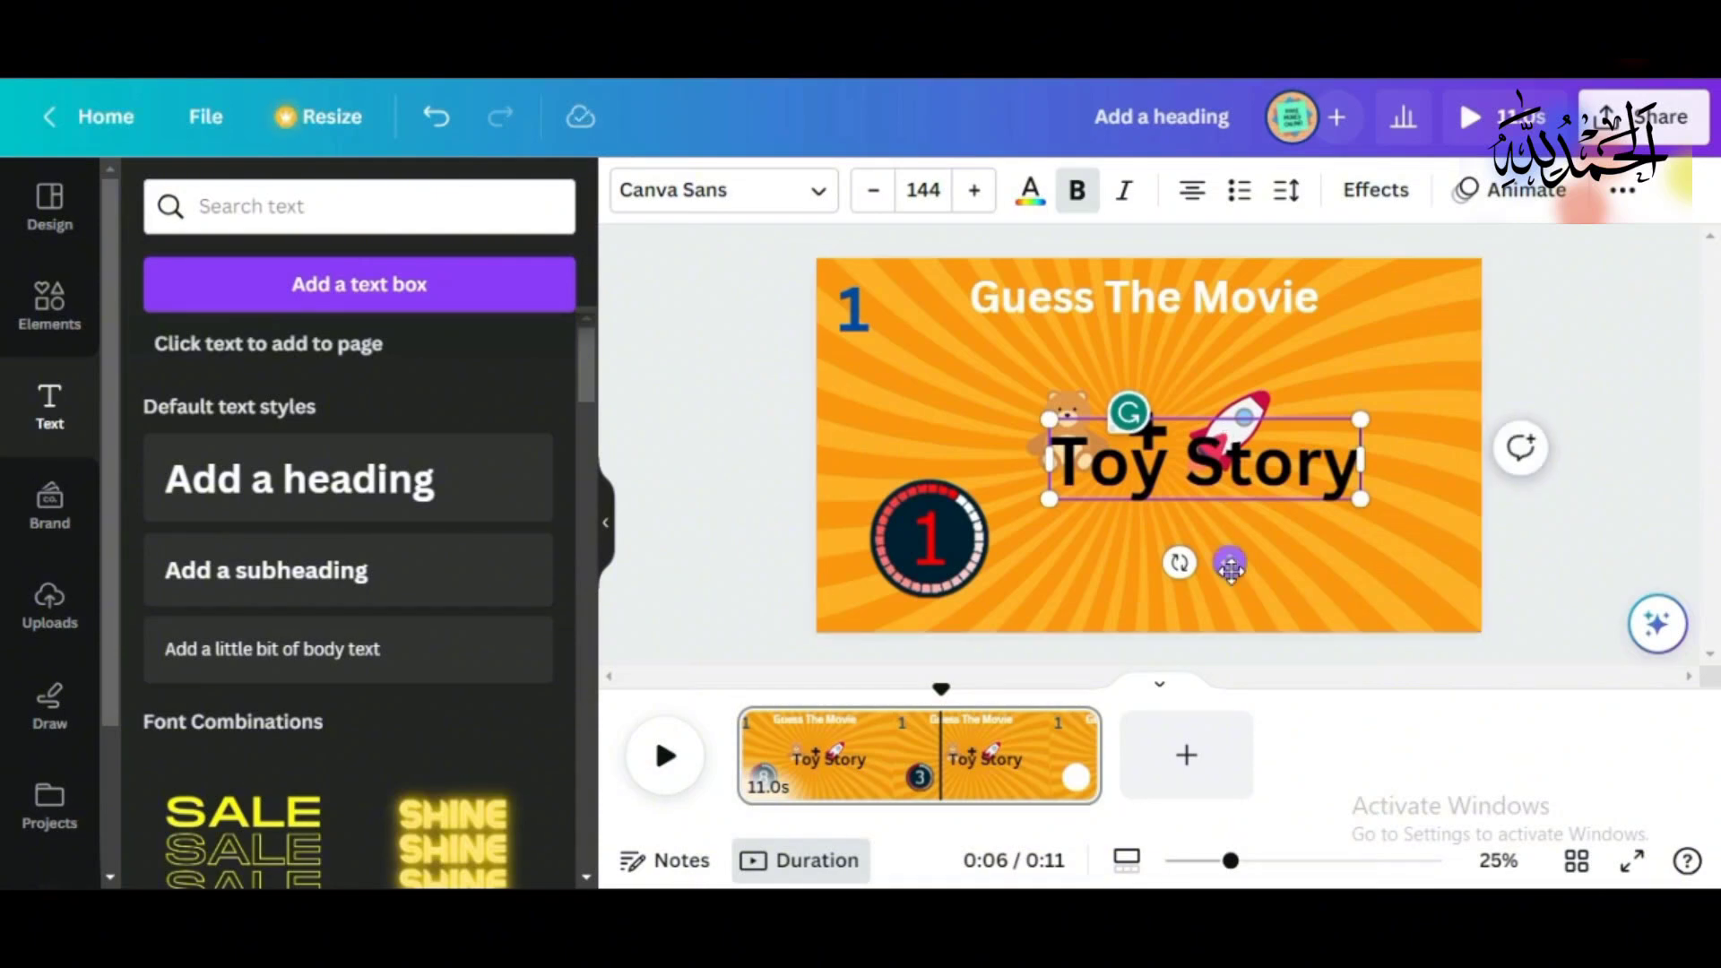
left_click_drag(1228, 562, 1187, 539)
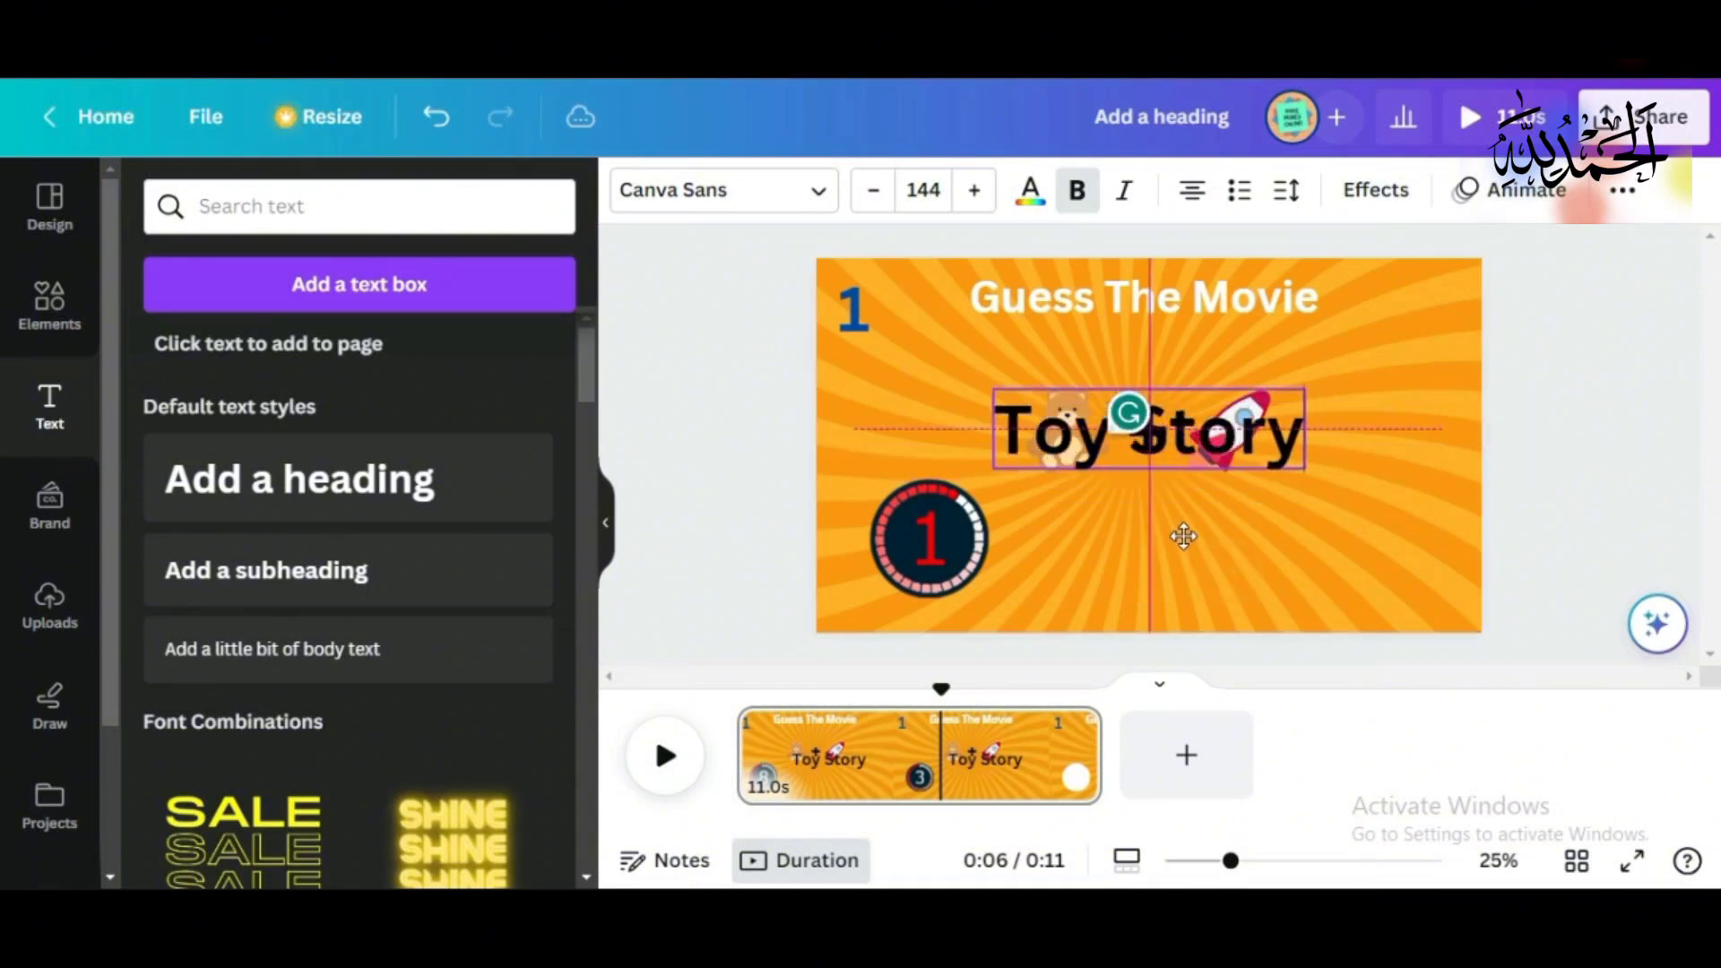
left_click_drag(1183, 536, 1183, 536)
left_click_drag(1304, 468, 1358, 481)
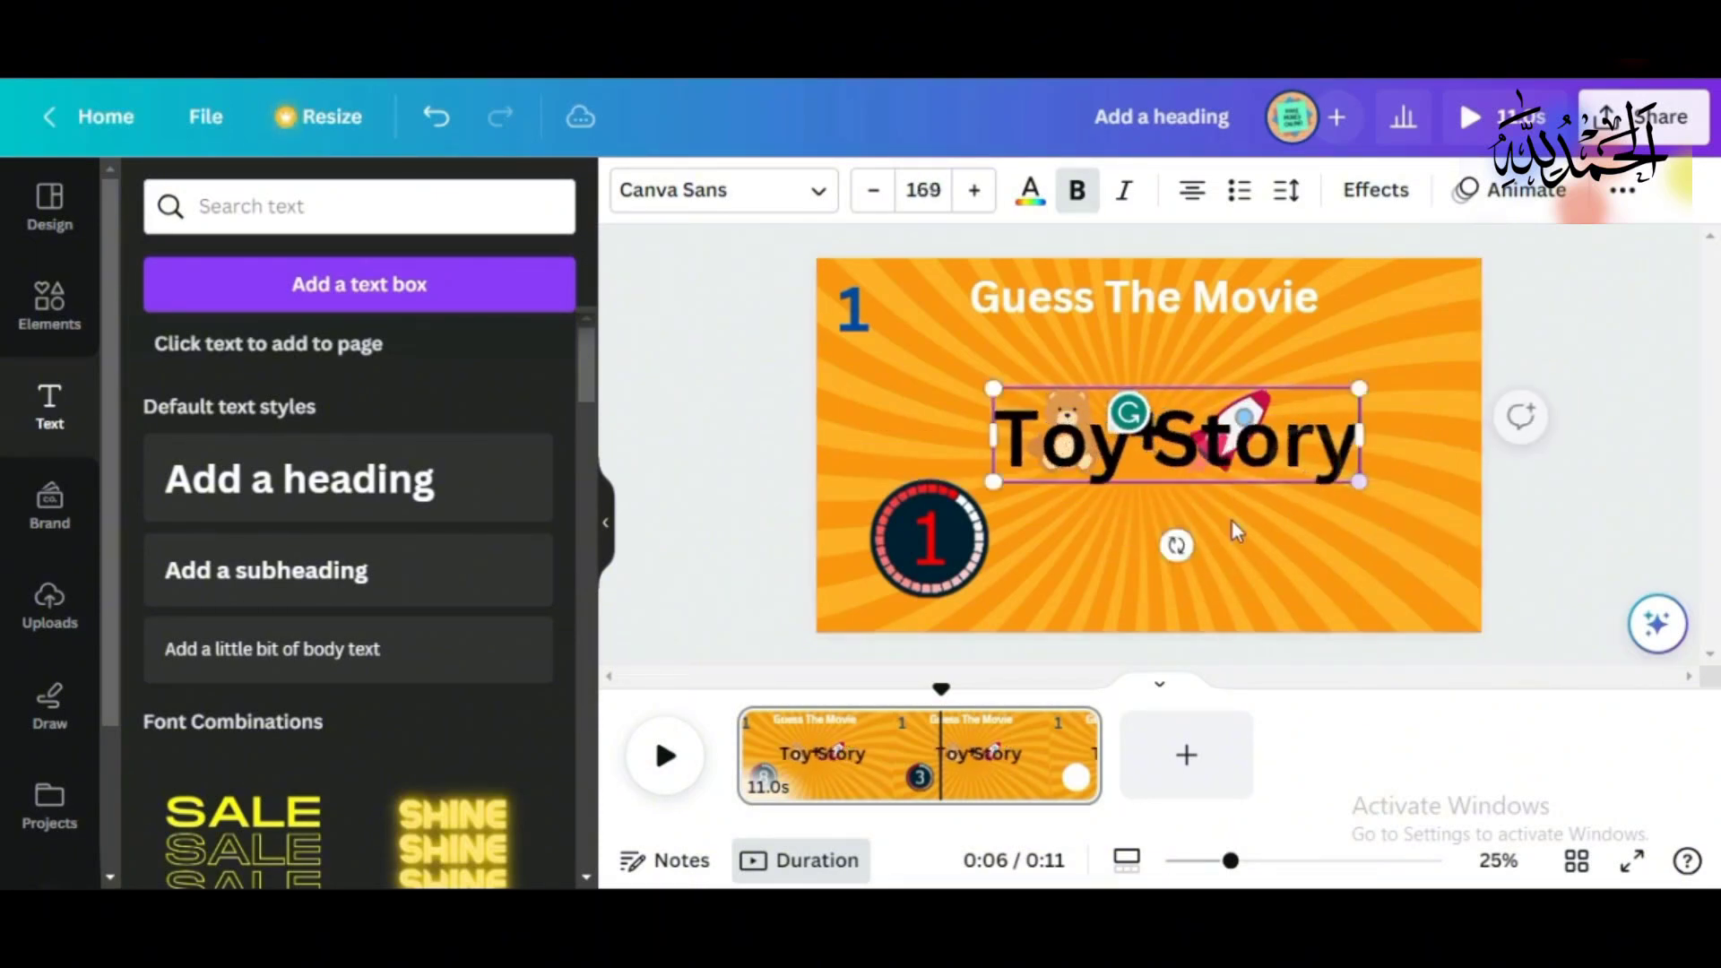
mouse_move(1174, 545)
left_mouse_down()
mouse_move(1111, 536)
mouse_move(1154, 537)
left_mouse_up()
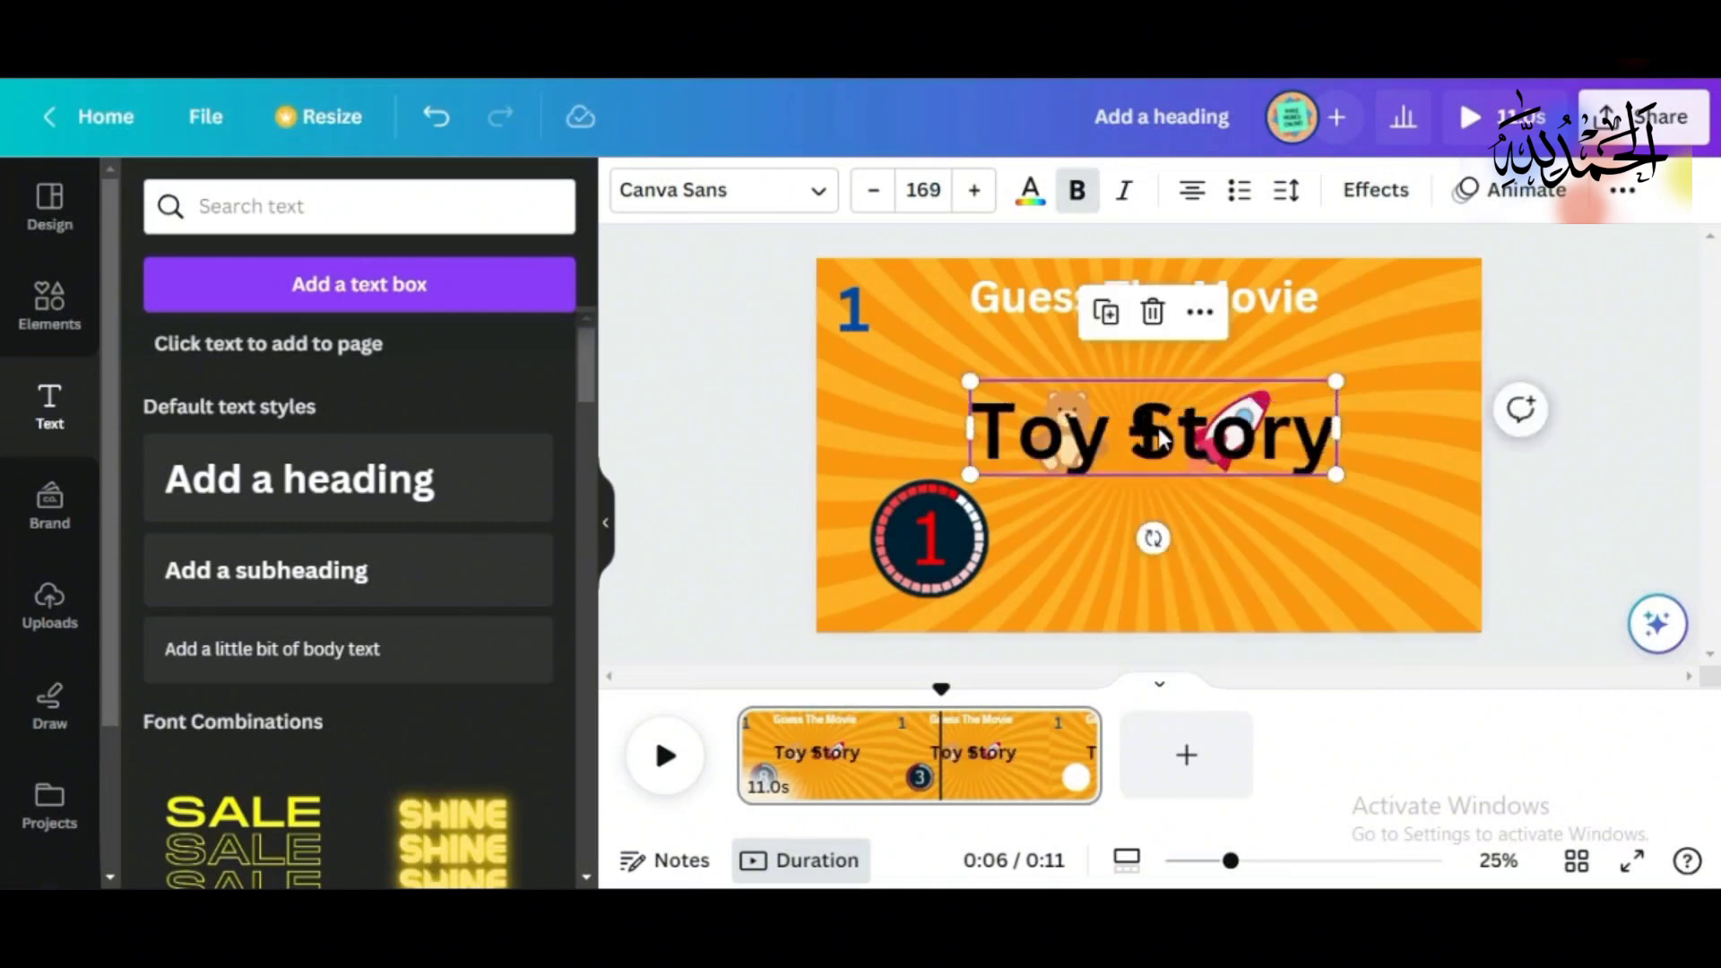
Step: Apply the Skate text animation on enter to the "Toy Story" heading and raise its intensity
left_click(1495, 211)
left_click_drag(588, 332, 591, 373)
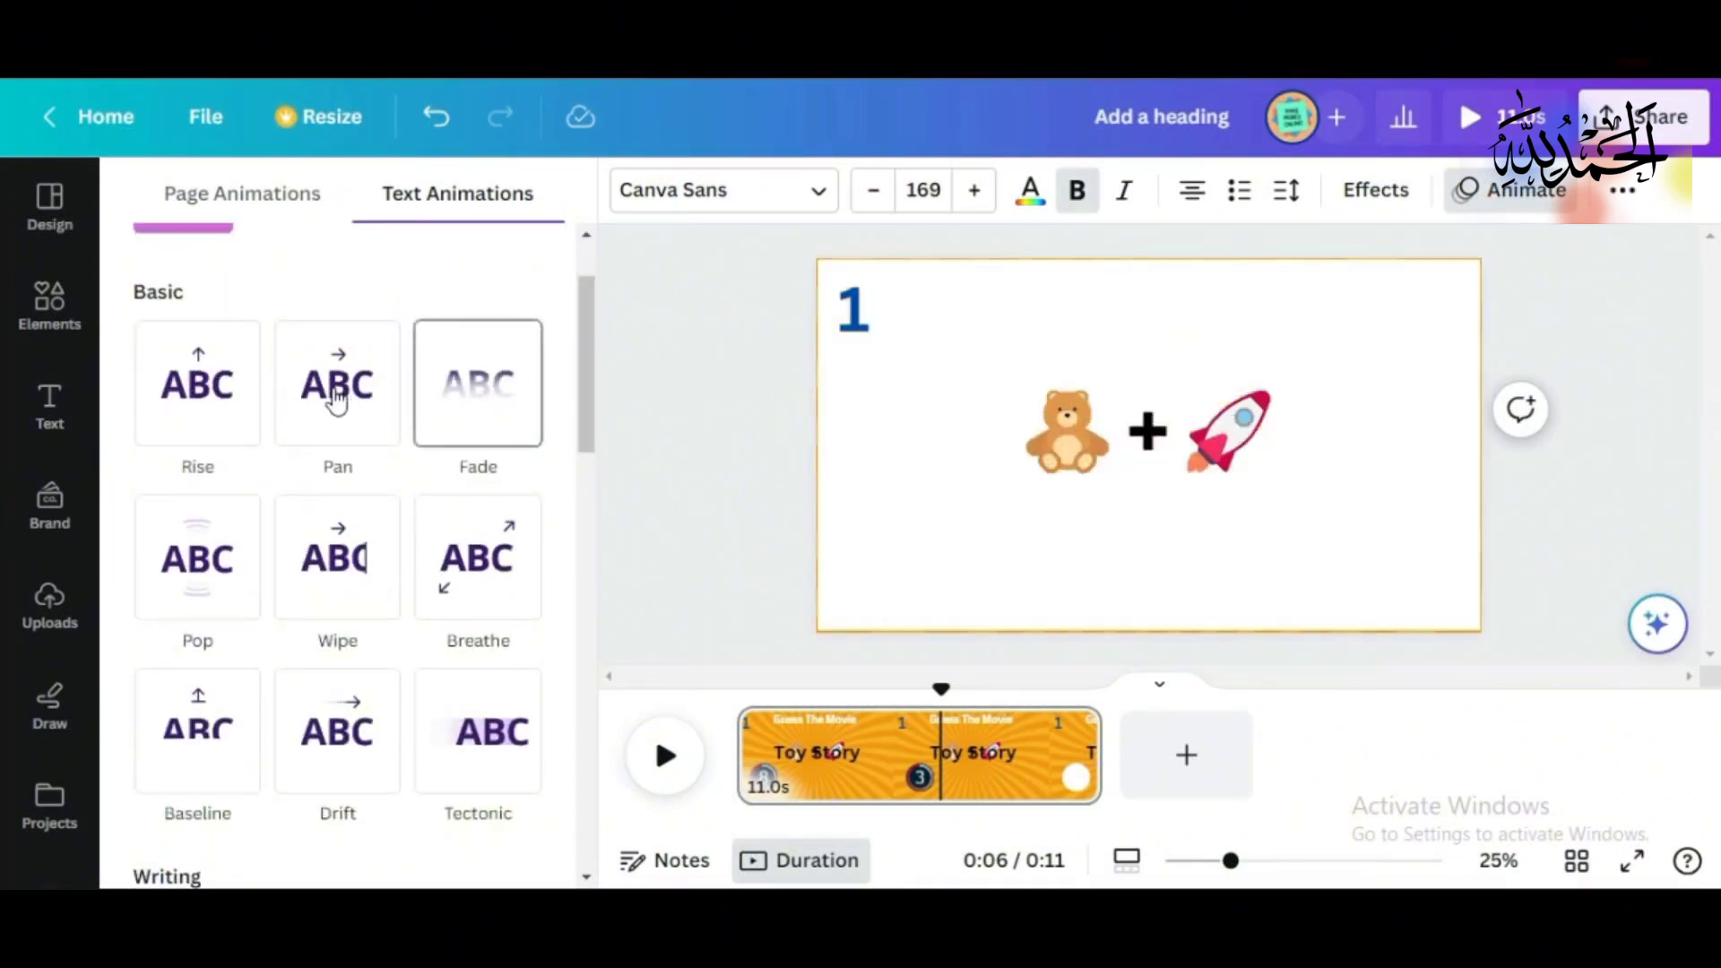
left_click(338, 385)
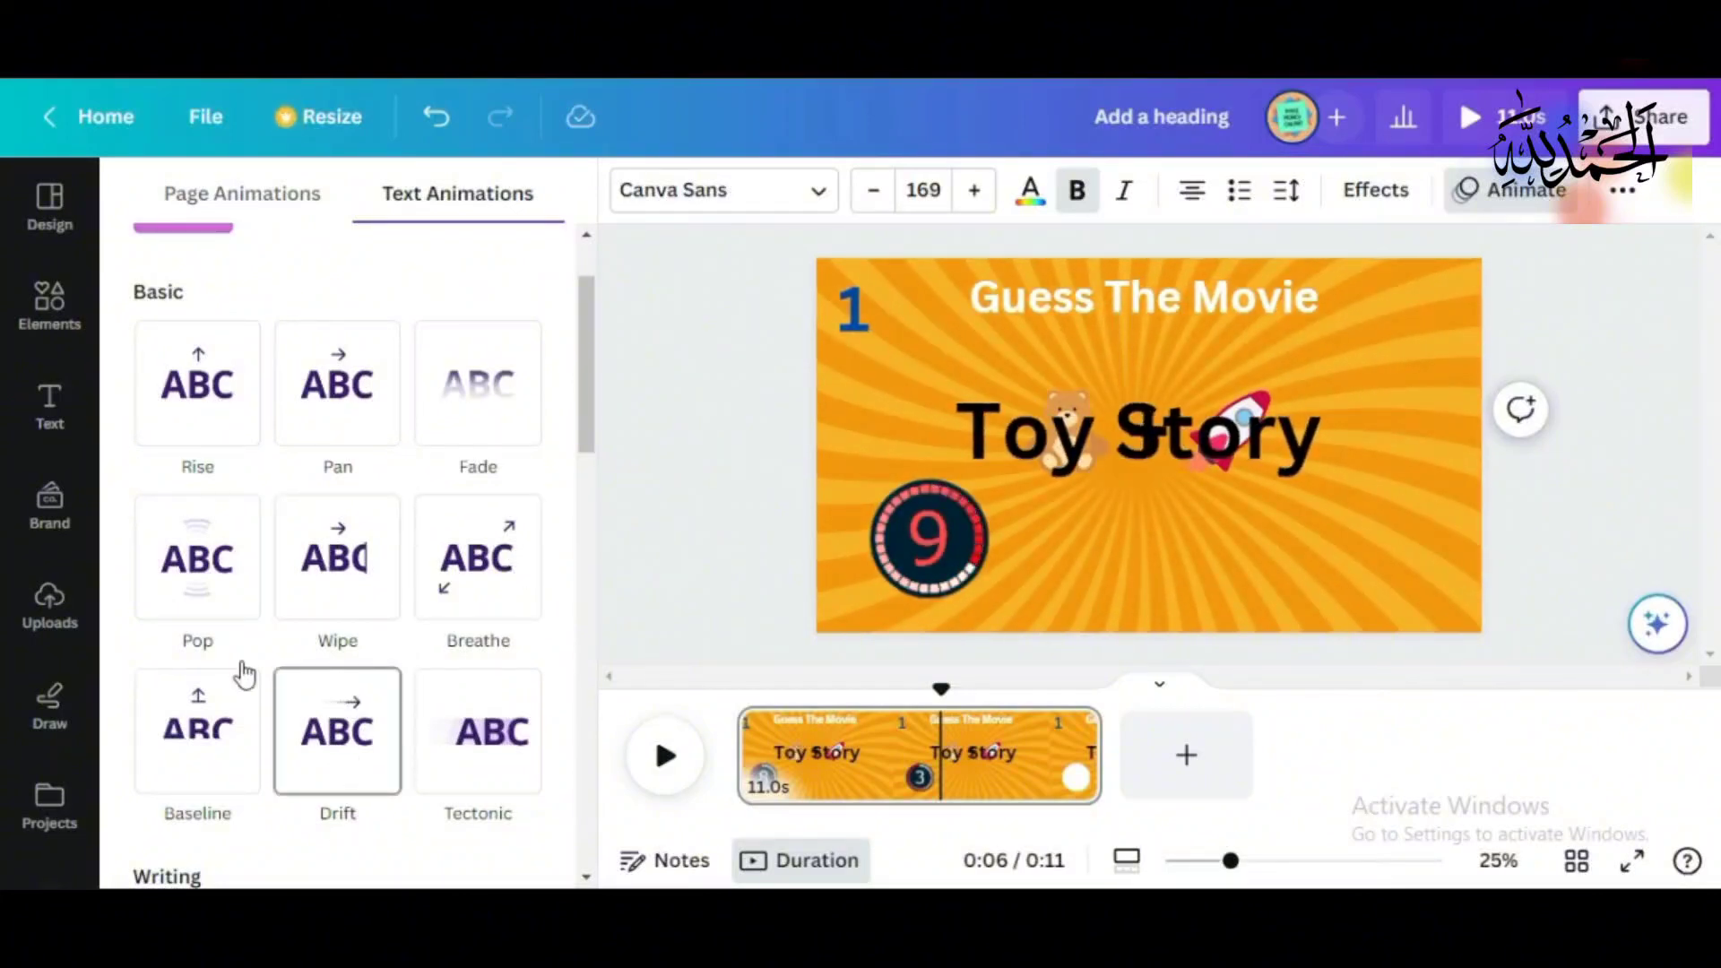
left_click(351, 704)
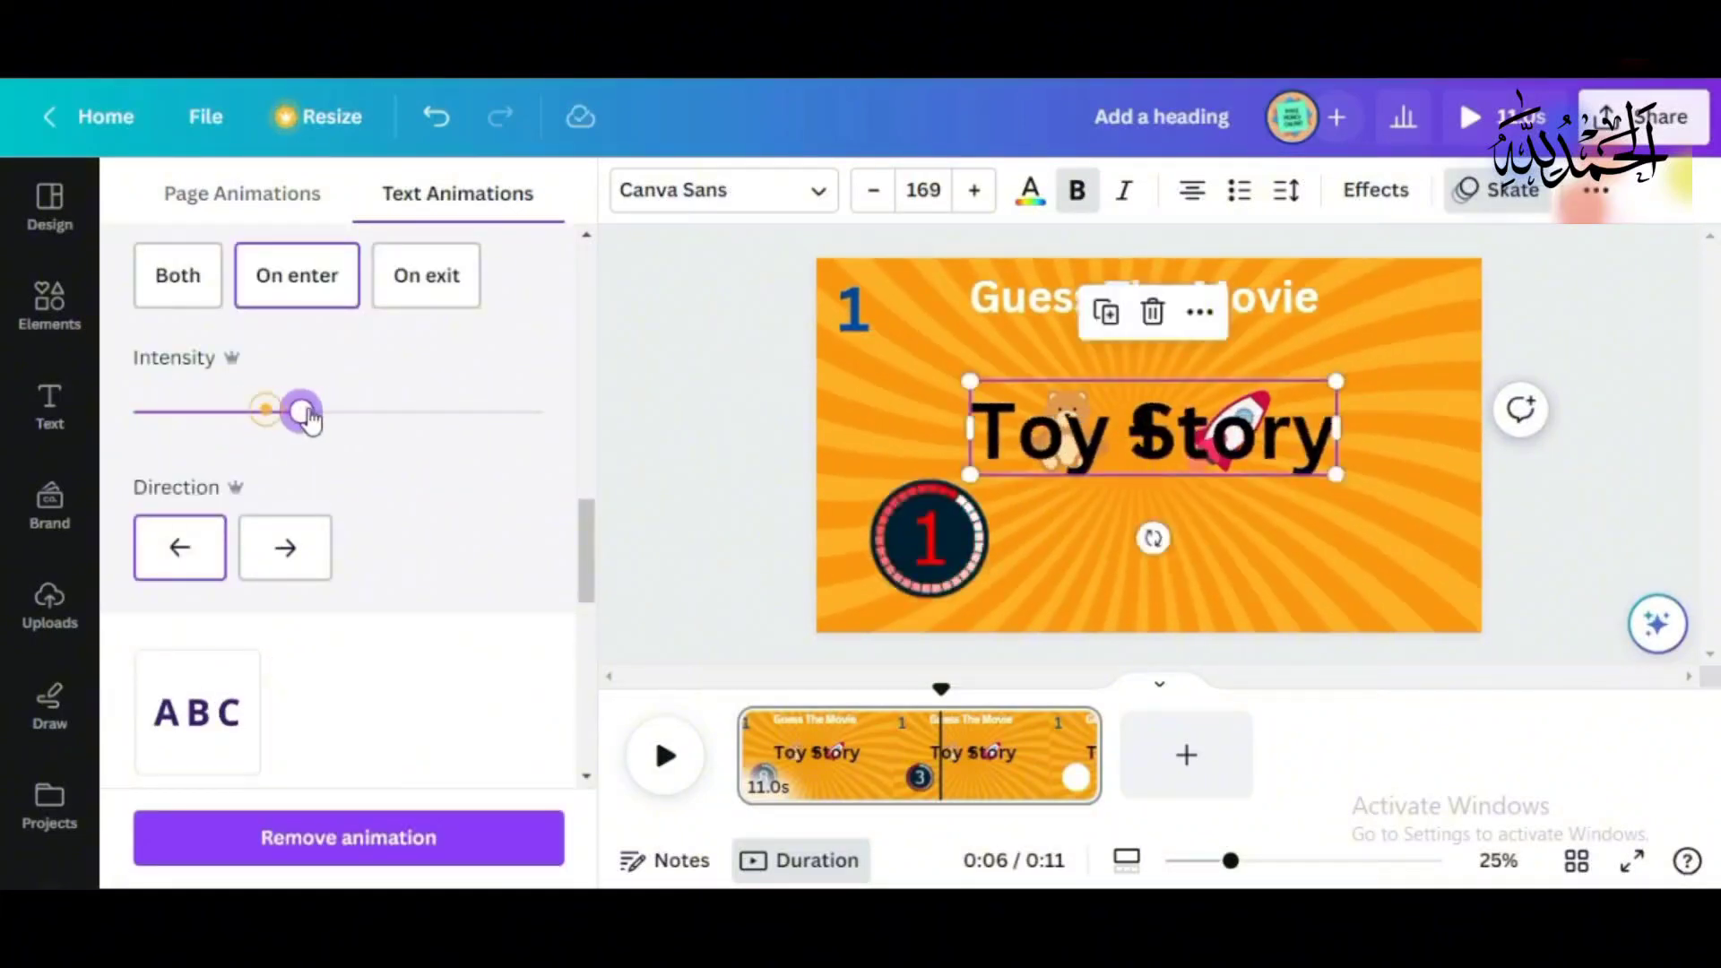
left_click_drag(305, 414, 375, 414)
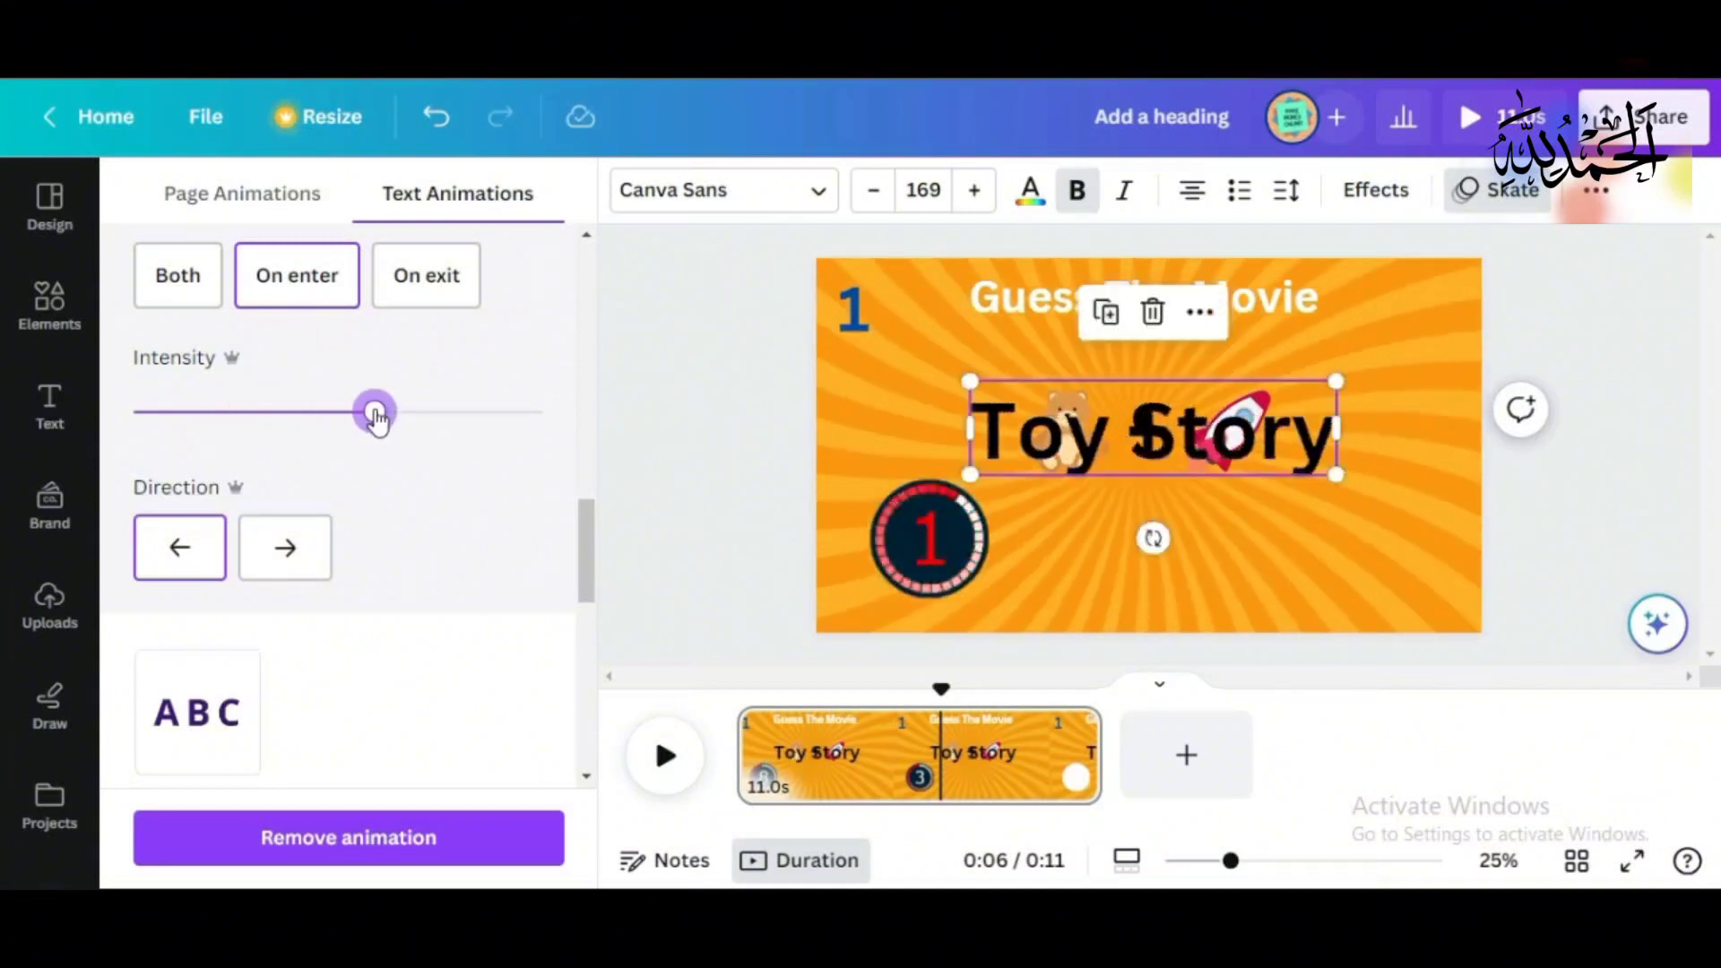
left_click_drag(588, 556, 573, 295)
Step: Restyle the "Toy Story" title as italic text at size 192, in the same blue as the number 1, with the Ascend animation
left_click(843, 312)
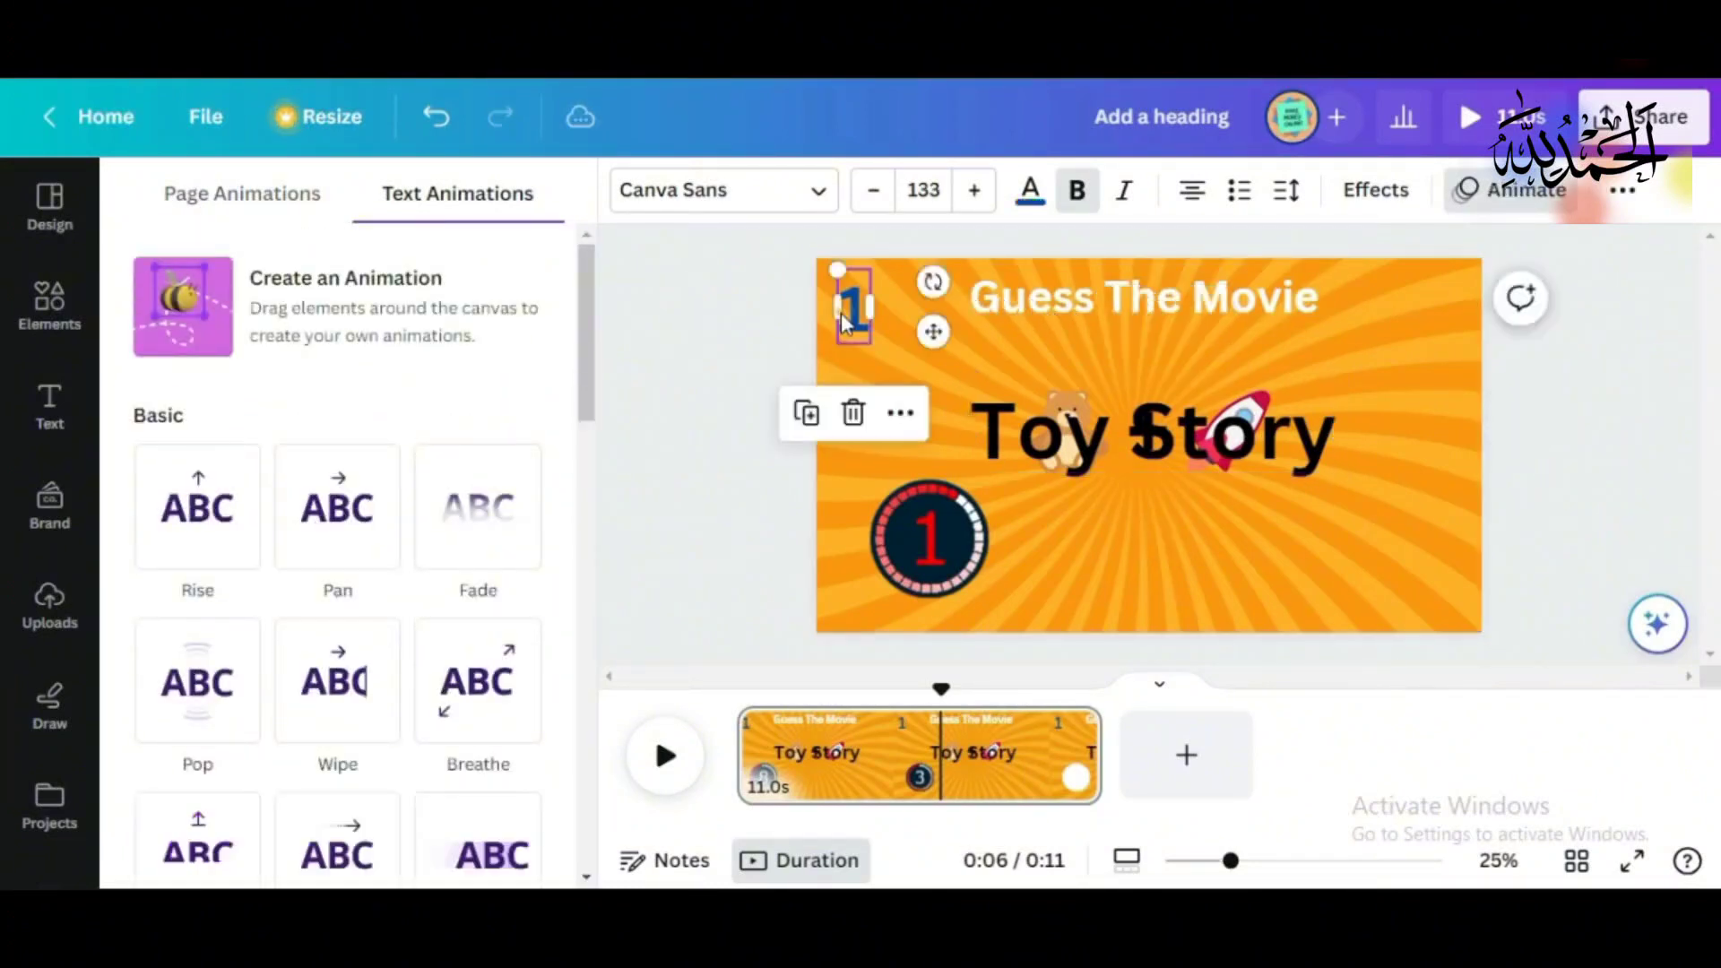
left_click(1151, 433)
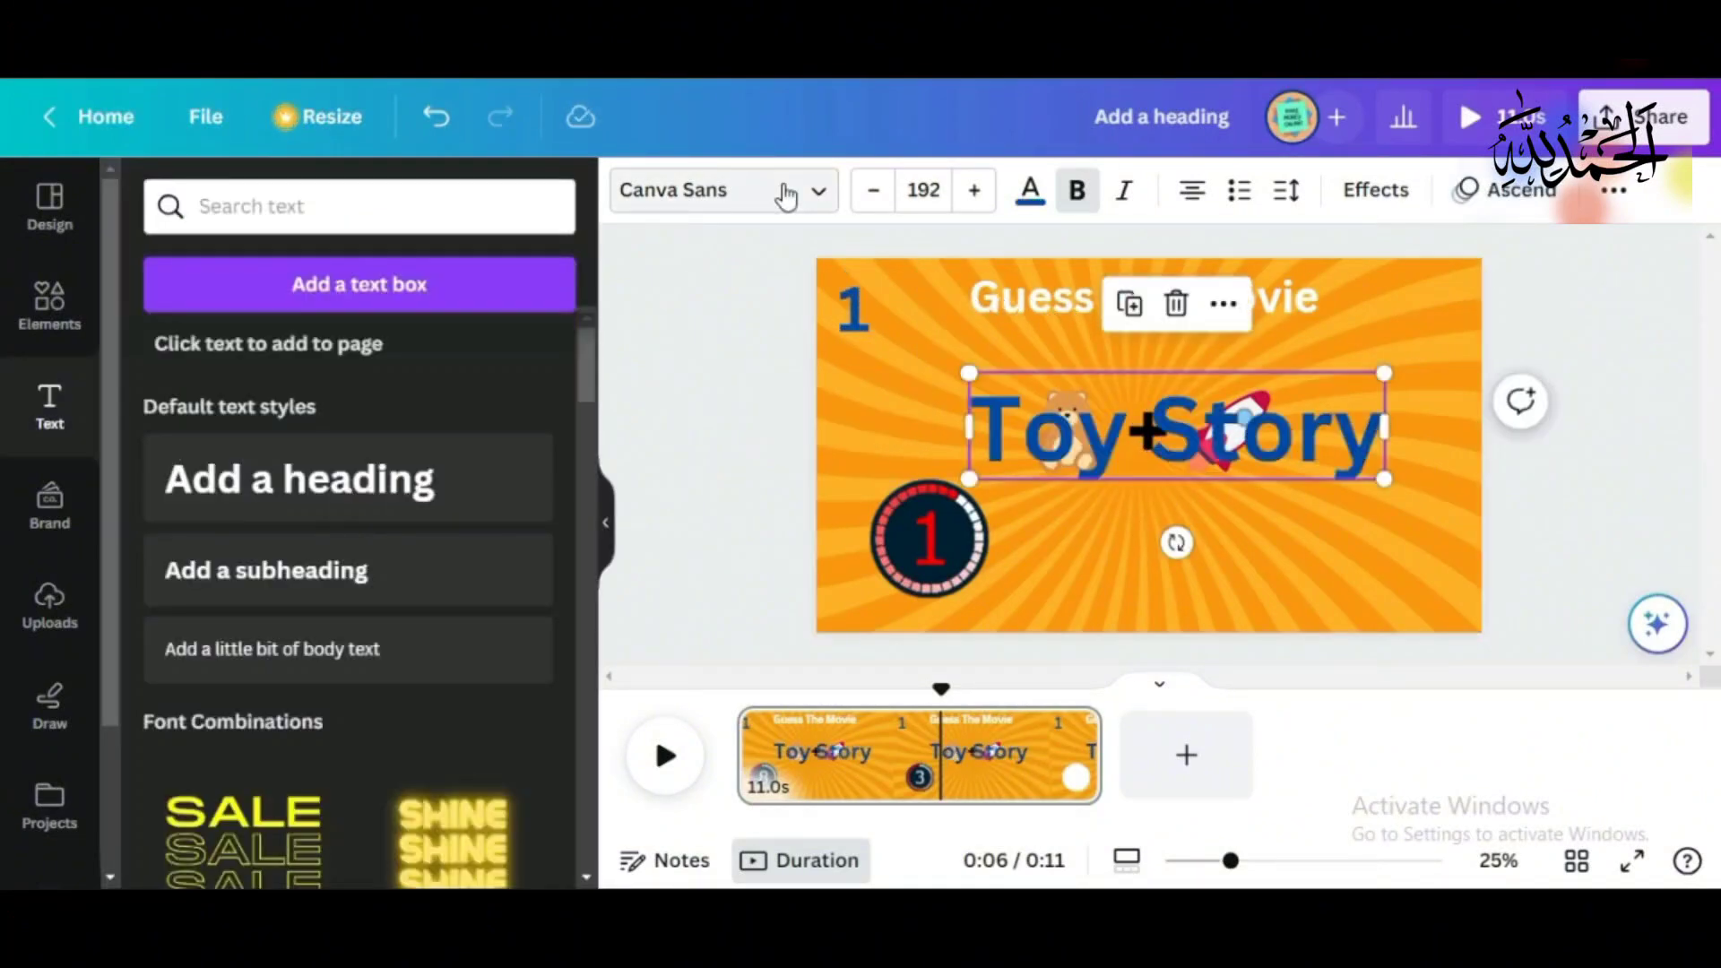
left_click(740, 197)
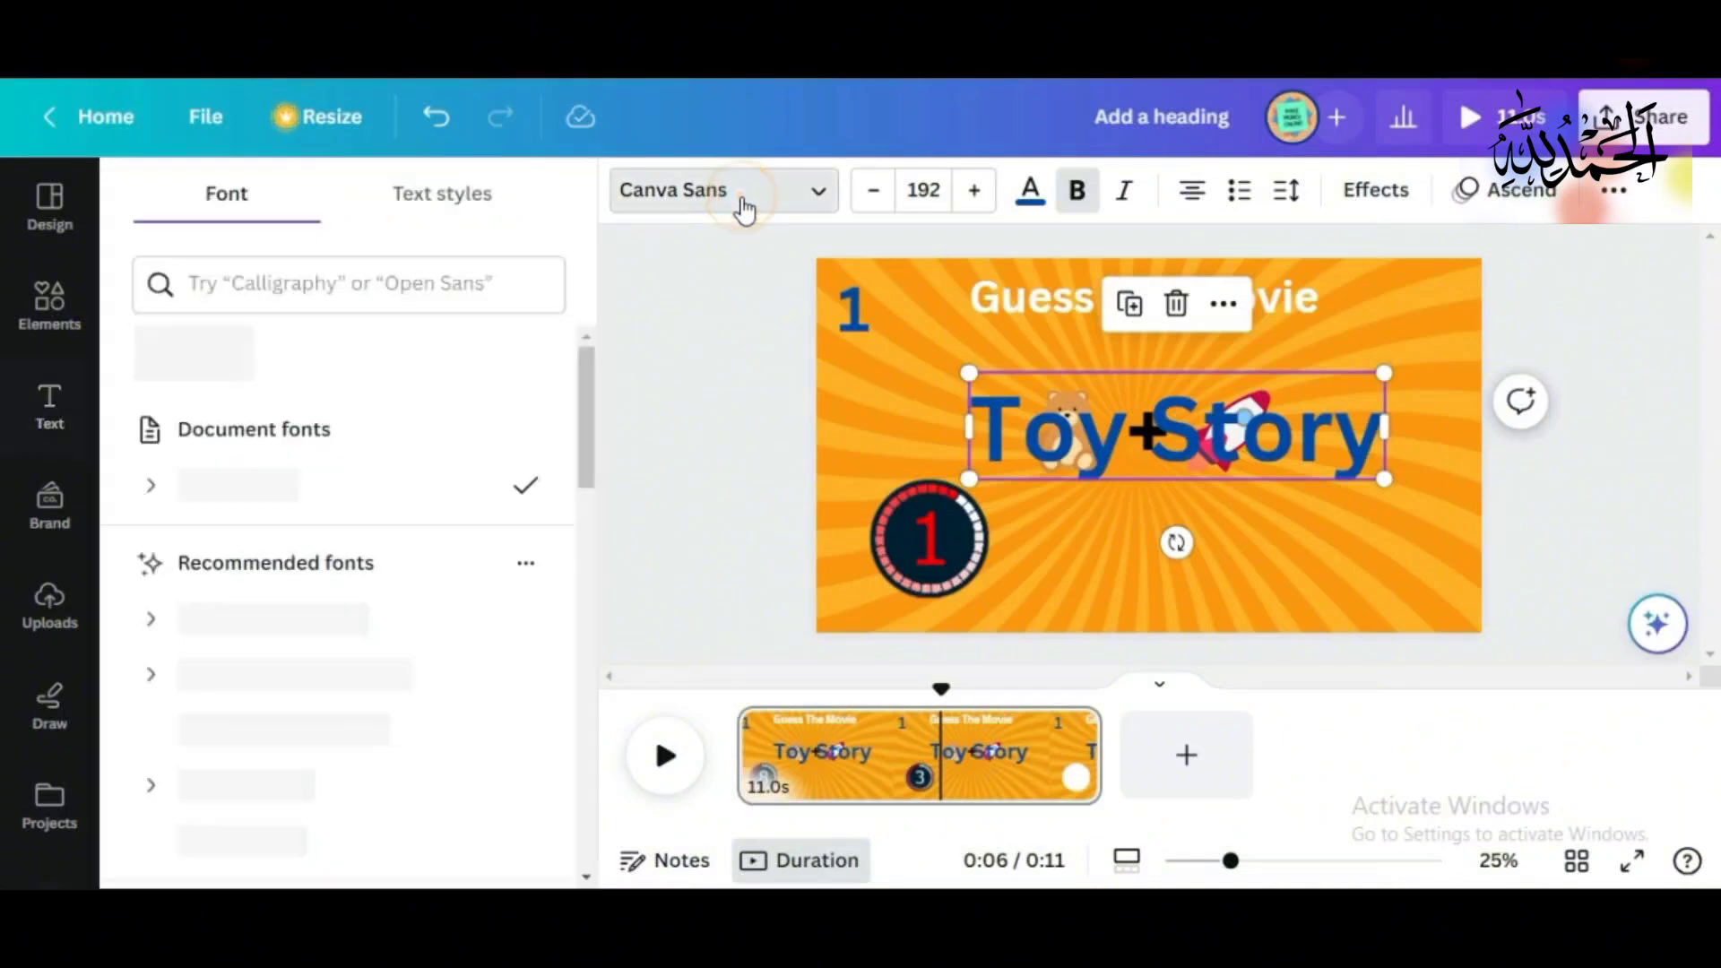
left_click(878, 573)
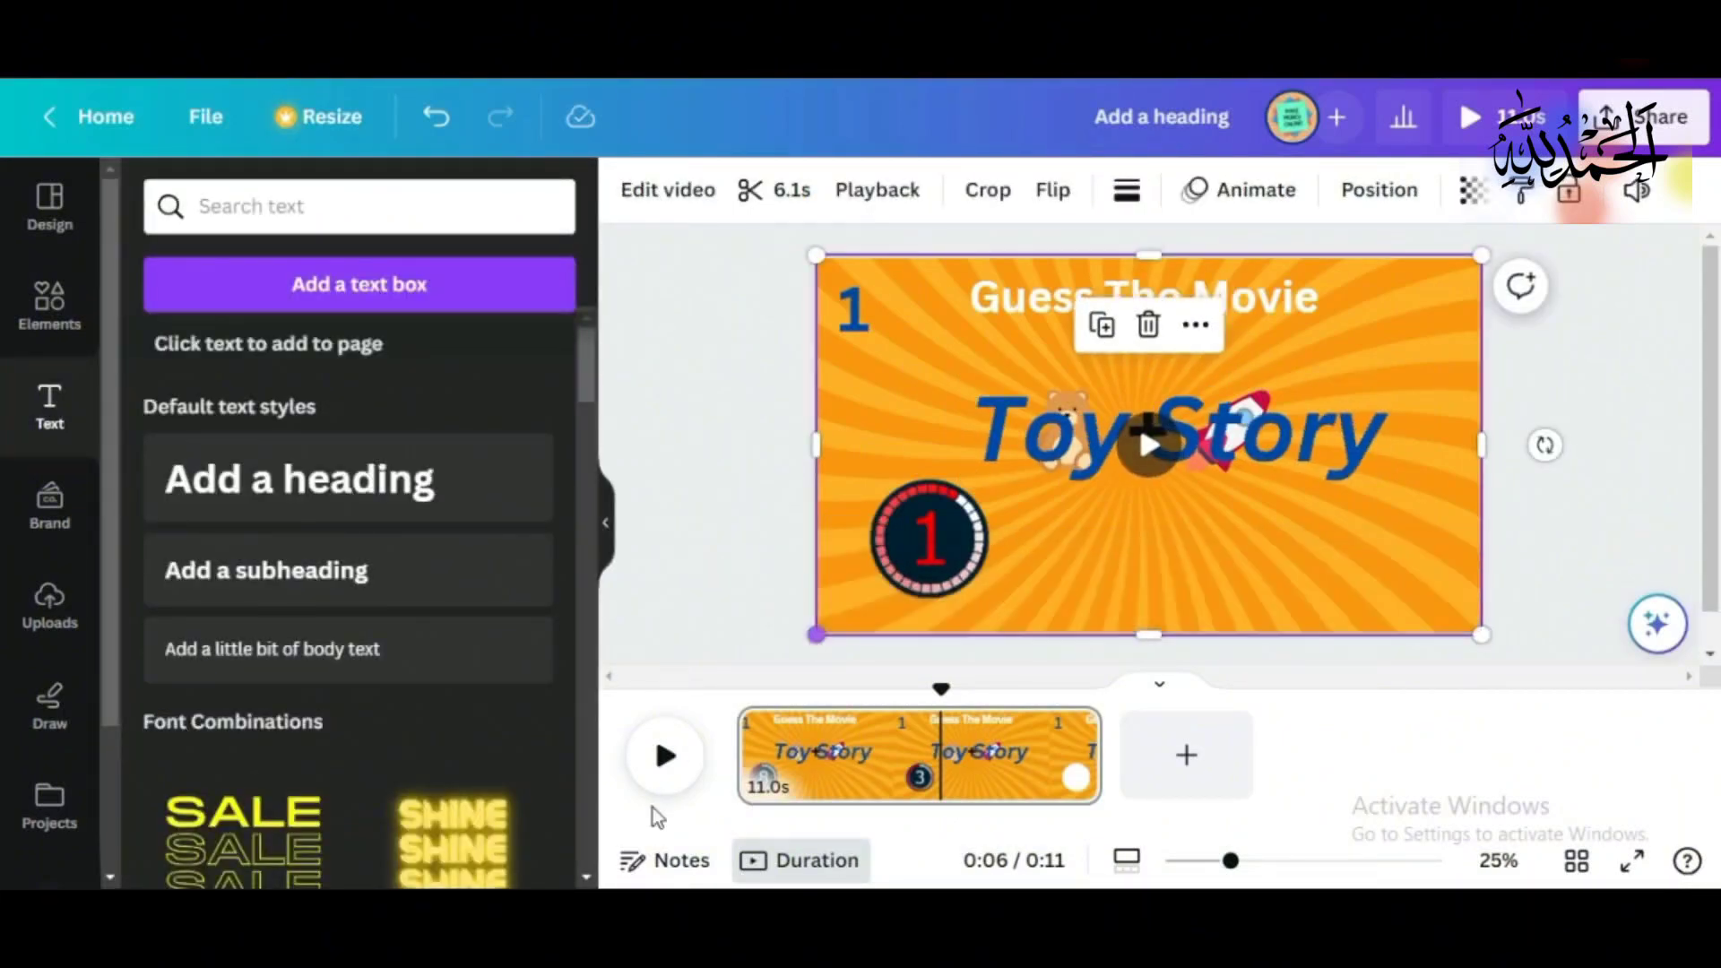
Step: Play the page from its beginning to preview the title, emojis and countdown together
left_click(665, 756)
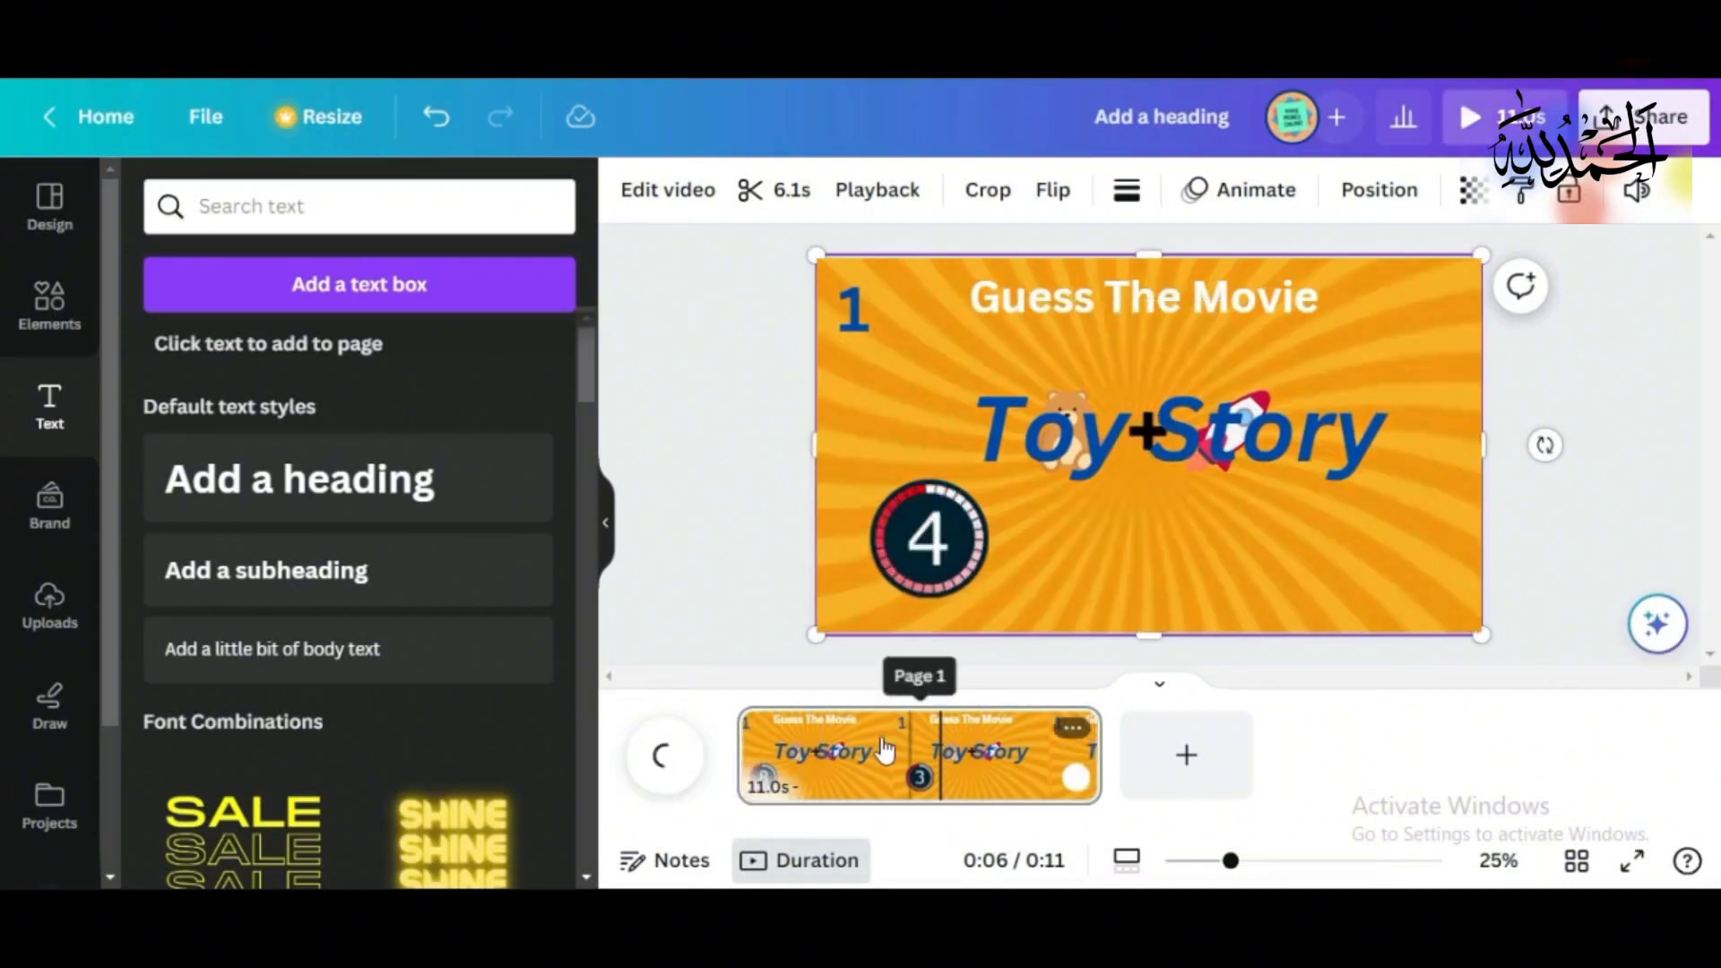
left_click(765, 740)
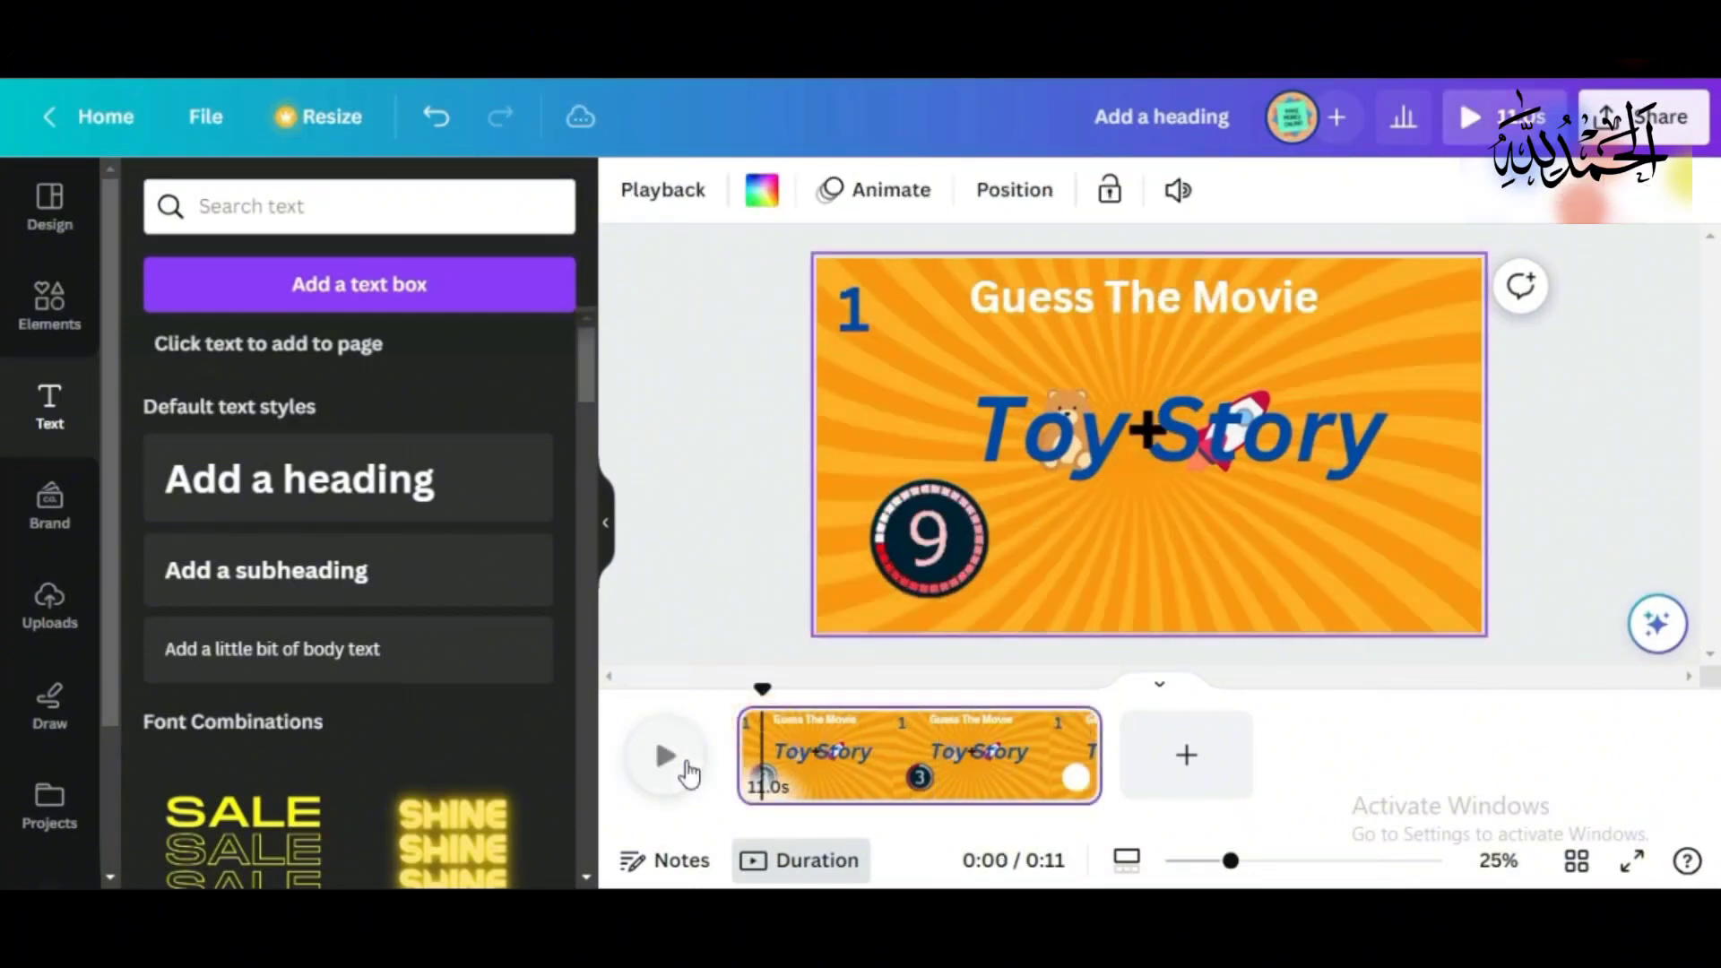
left_click(690, 760)
left_click(695, 764)
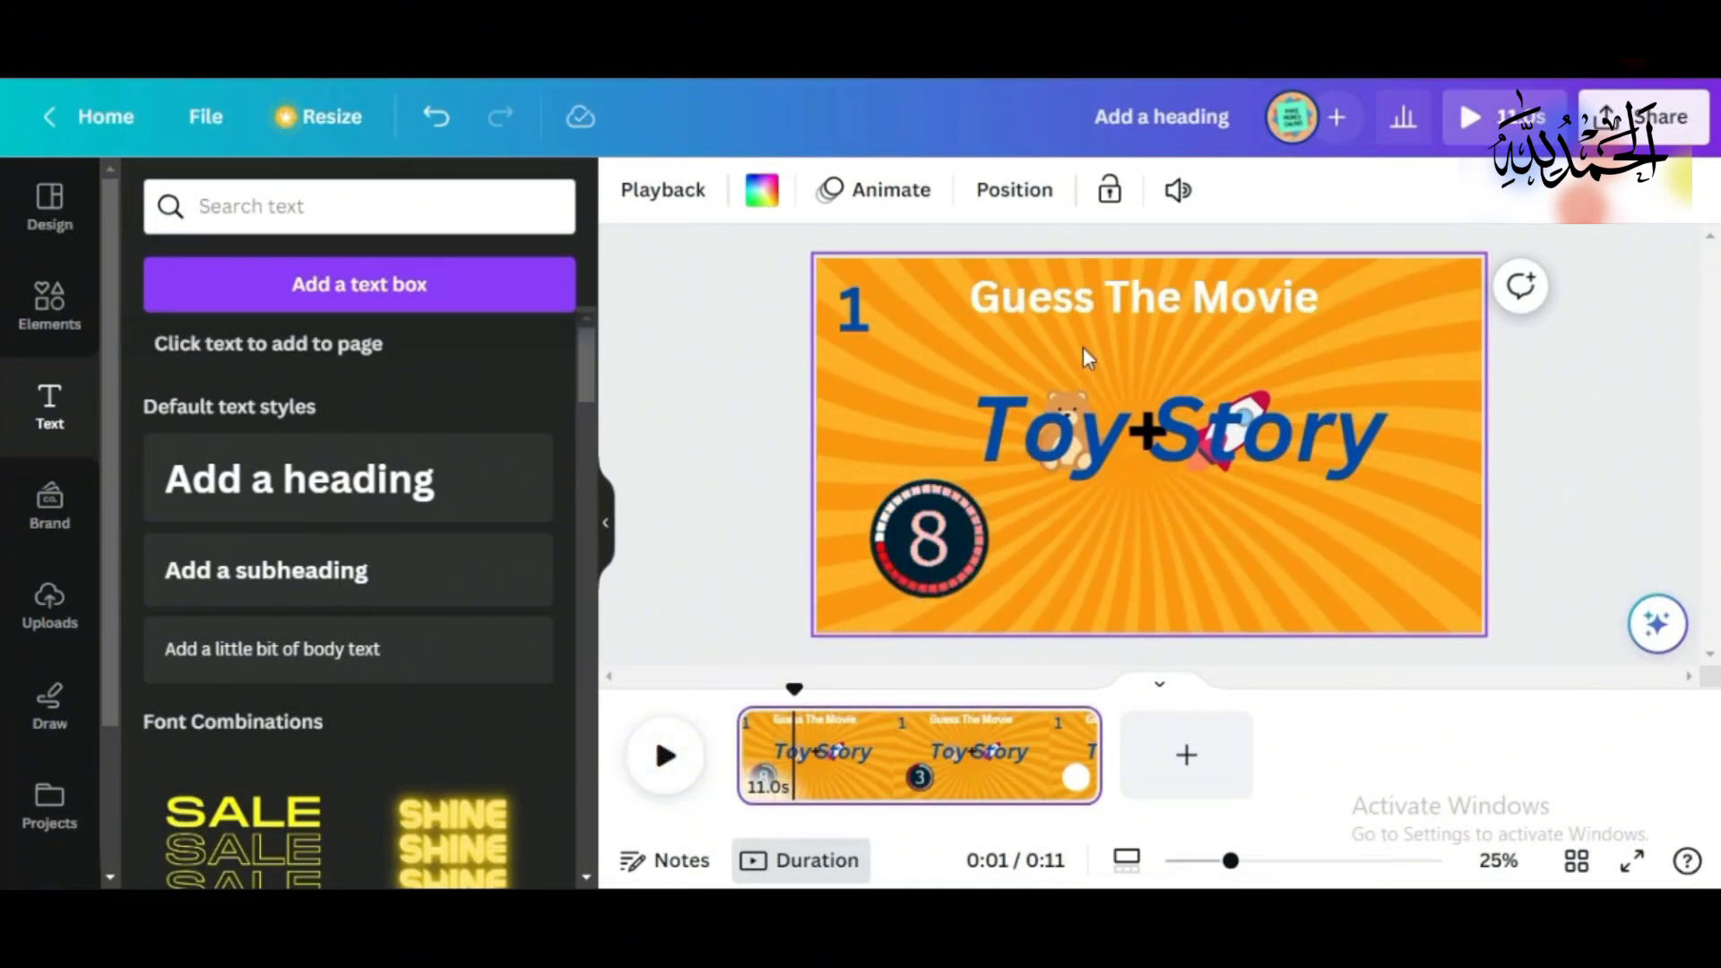
Step: Move the "Toy Story" title slightly down so it no longer covers the emojis
left_click(1070, 397)
right_click(1070, 398)
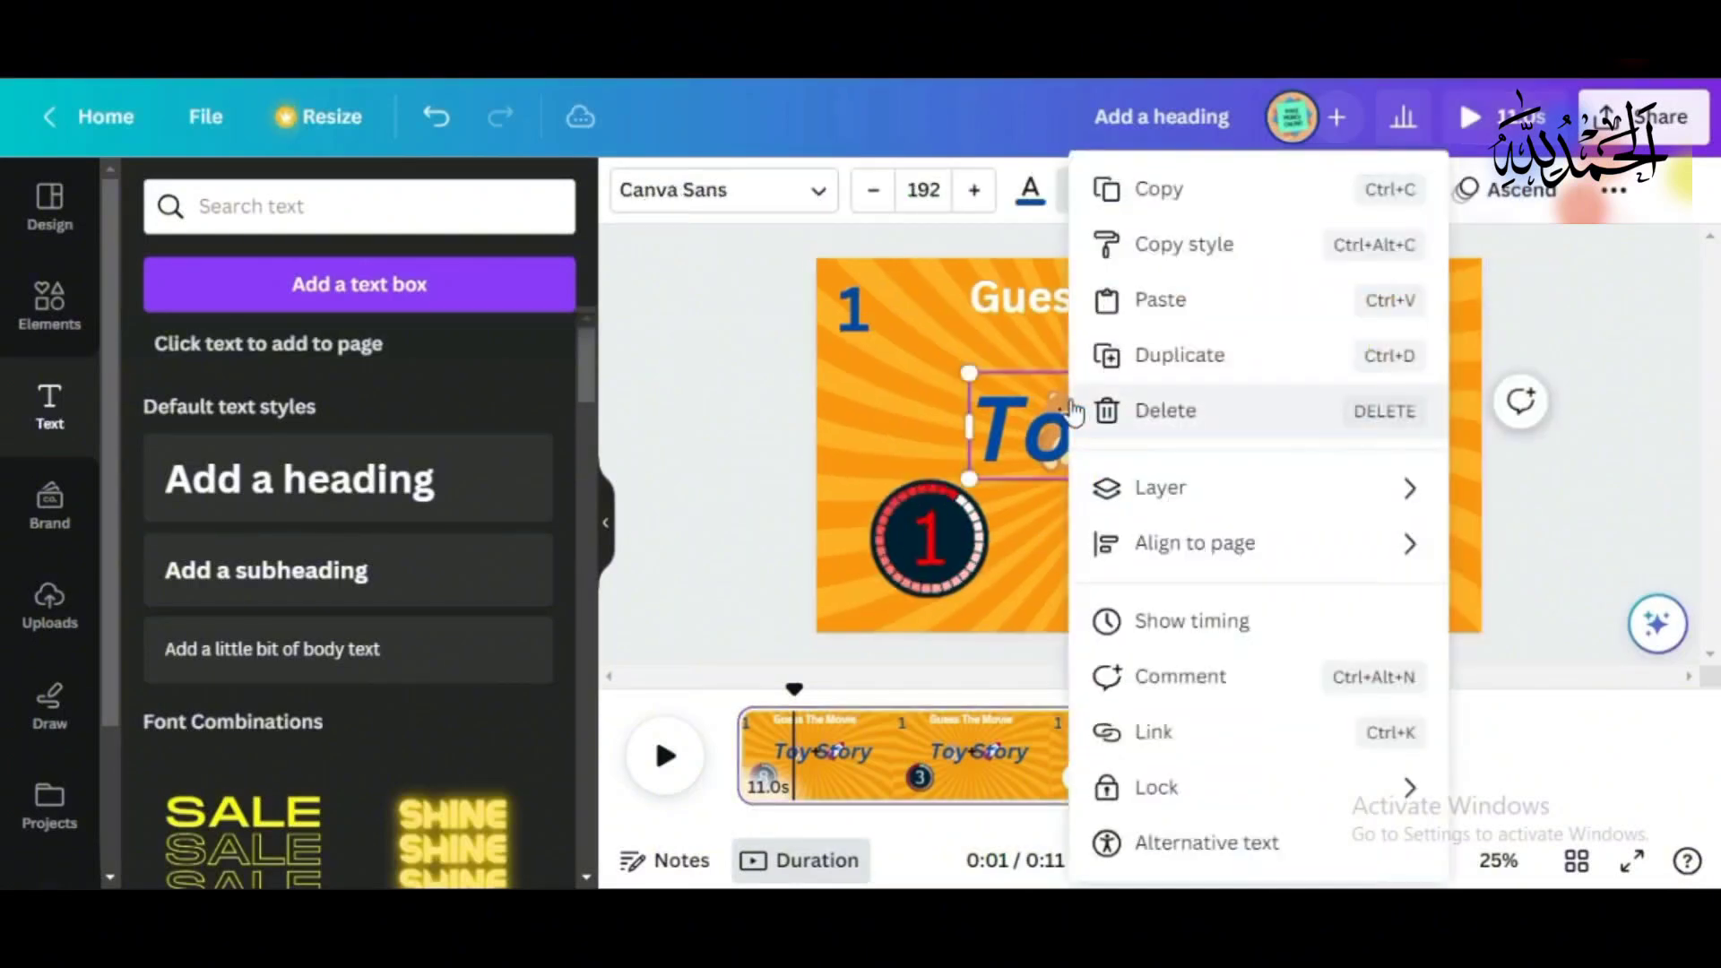
left_click(1030, 502)
left_click(1055, 468)
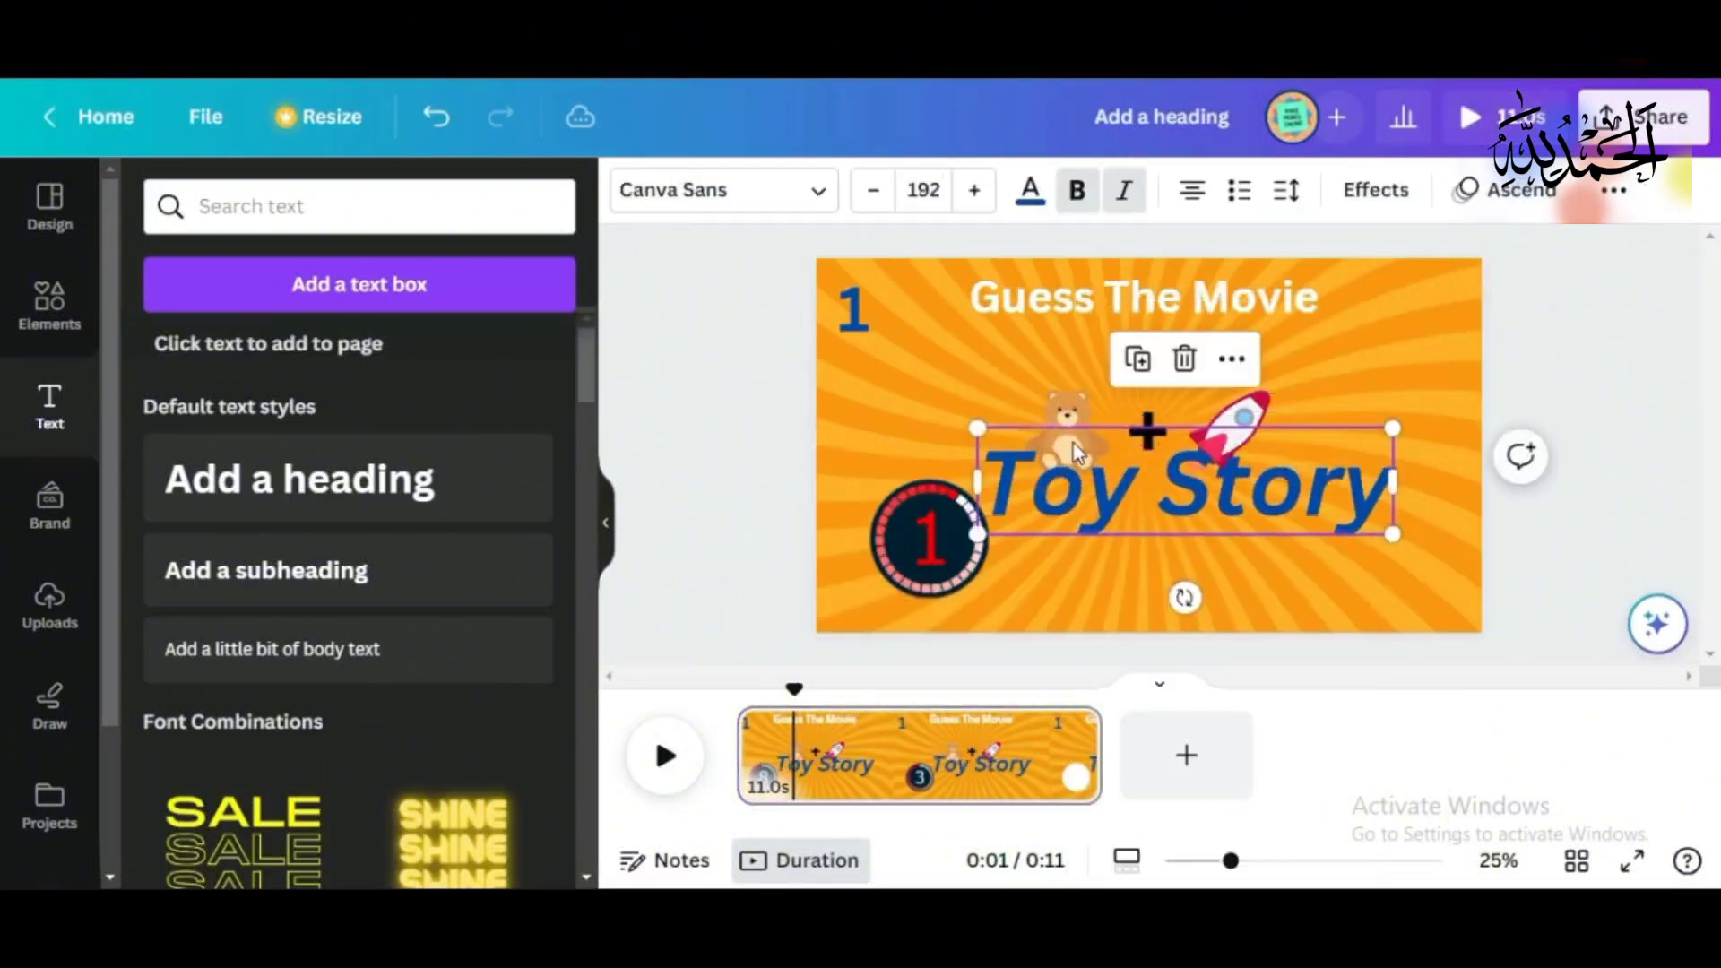
Step: Show the emoji text's timing, shorten it to end at about 5 seconds, and play the page from the start
left_click(1065, 401)
right_click(1064, 398)
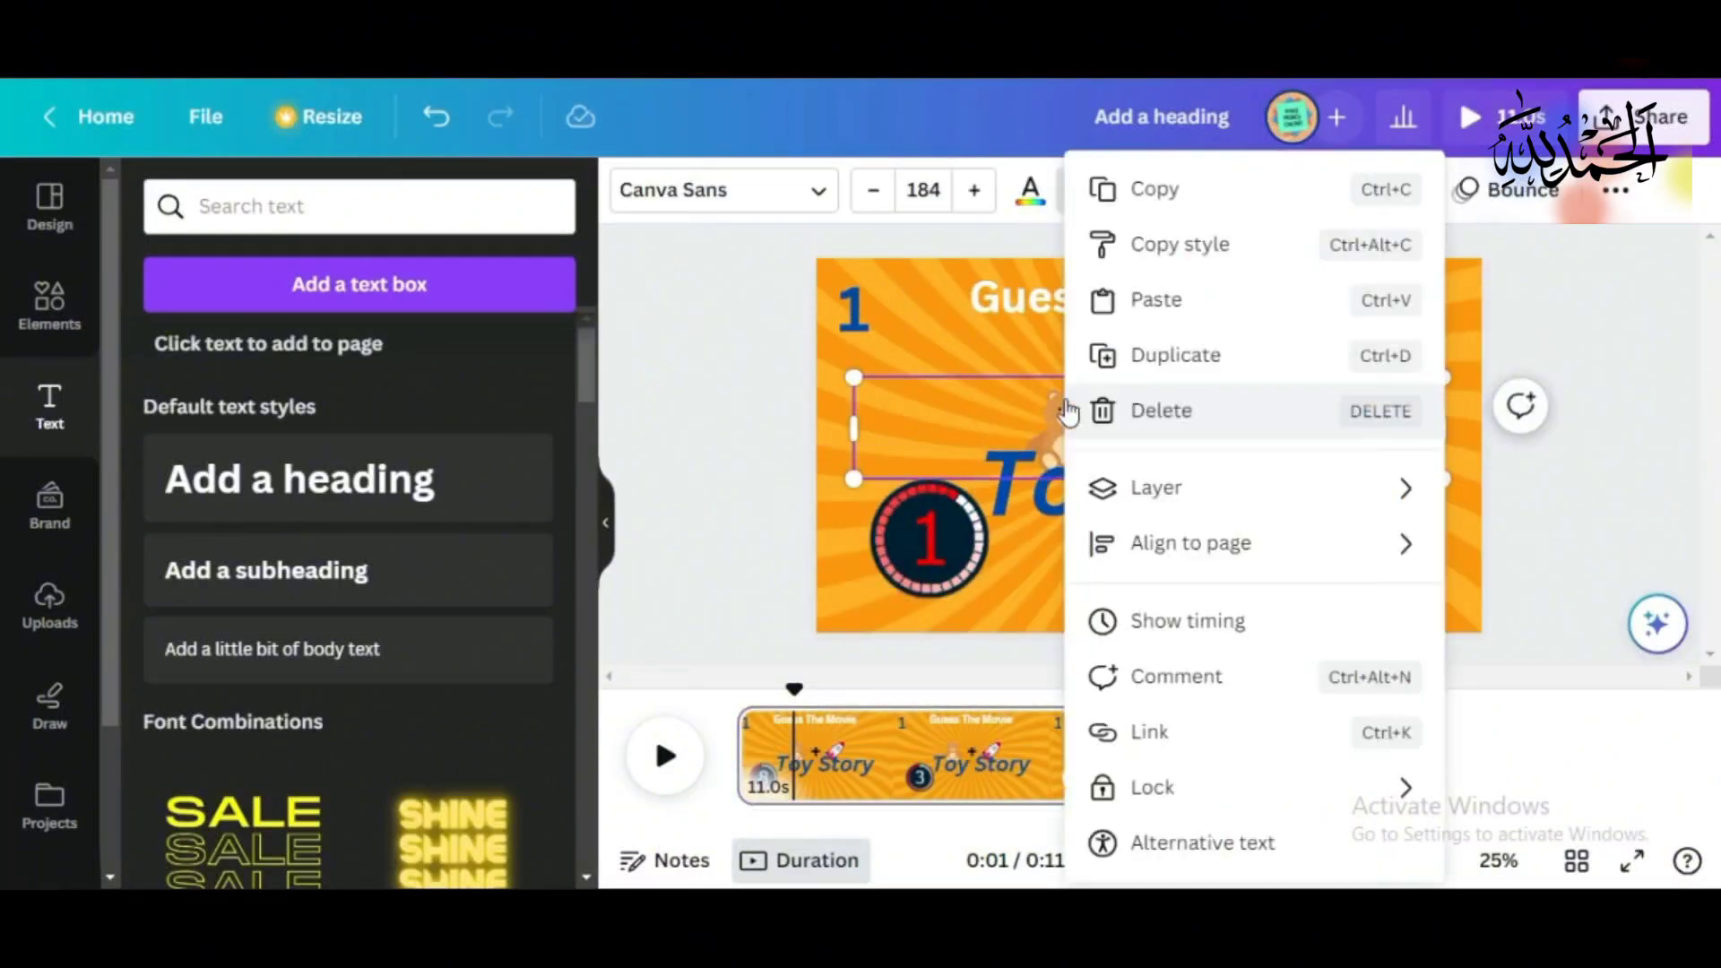
left_click(1187, 621)
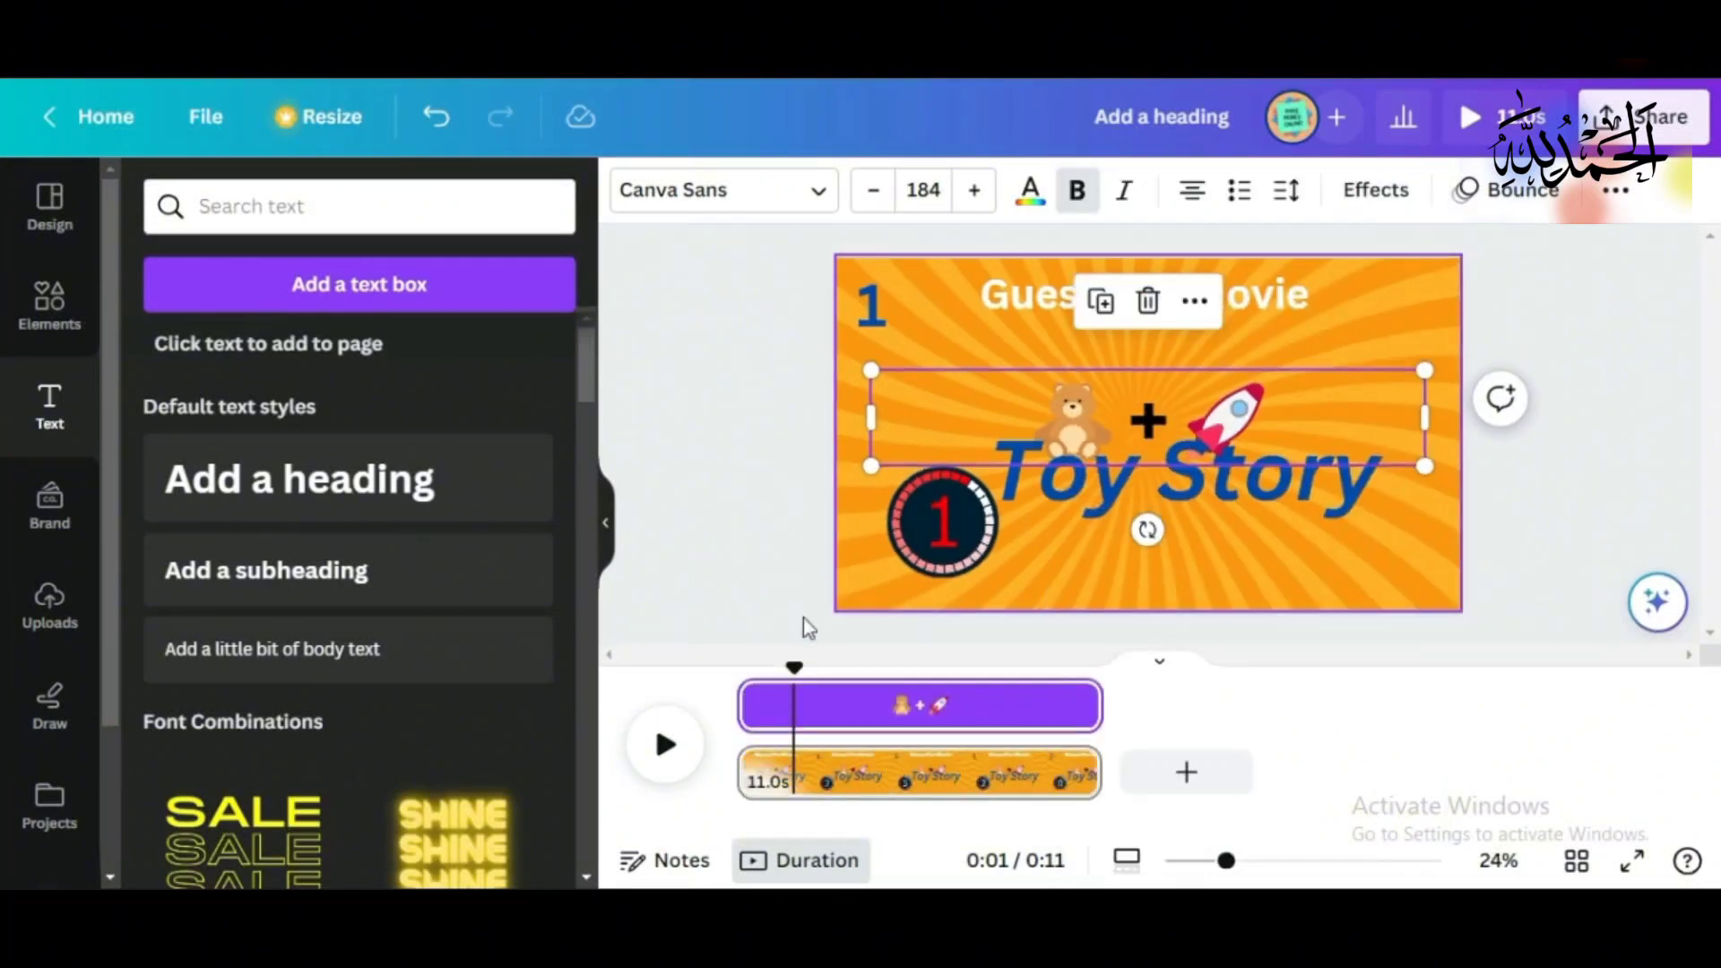
left_click_drag(793, 666, 741, 683)
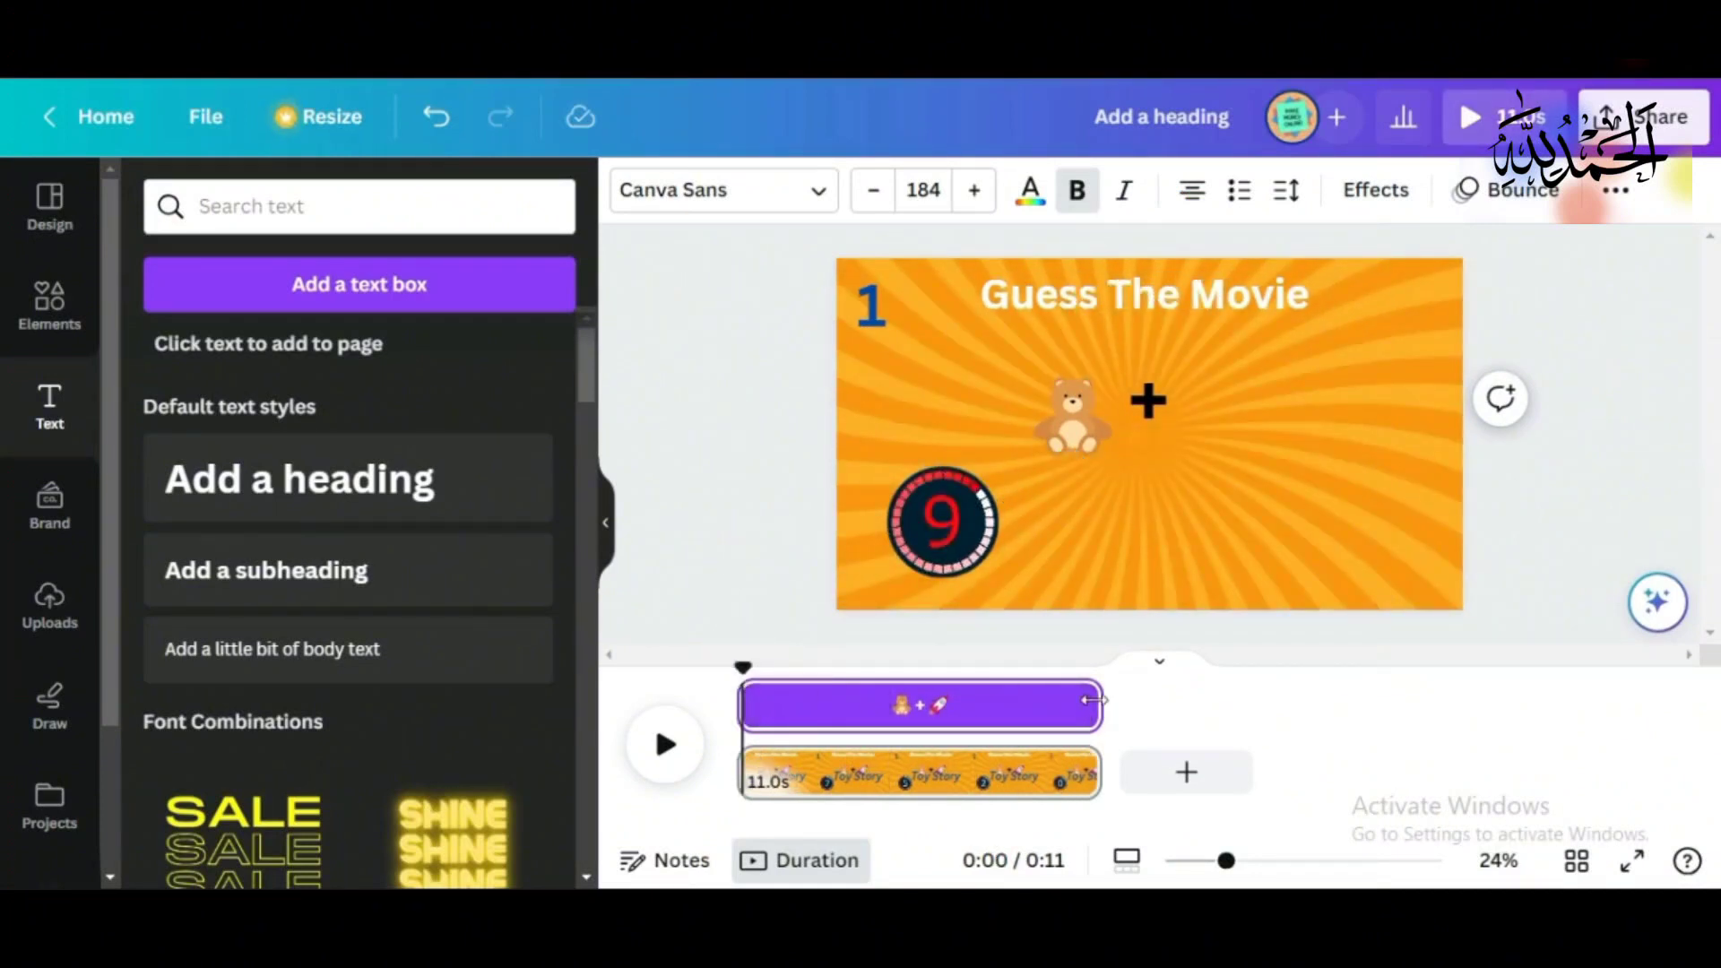
left_click_drag(1076, 699, 869, 723)
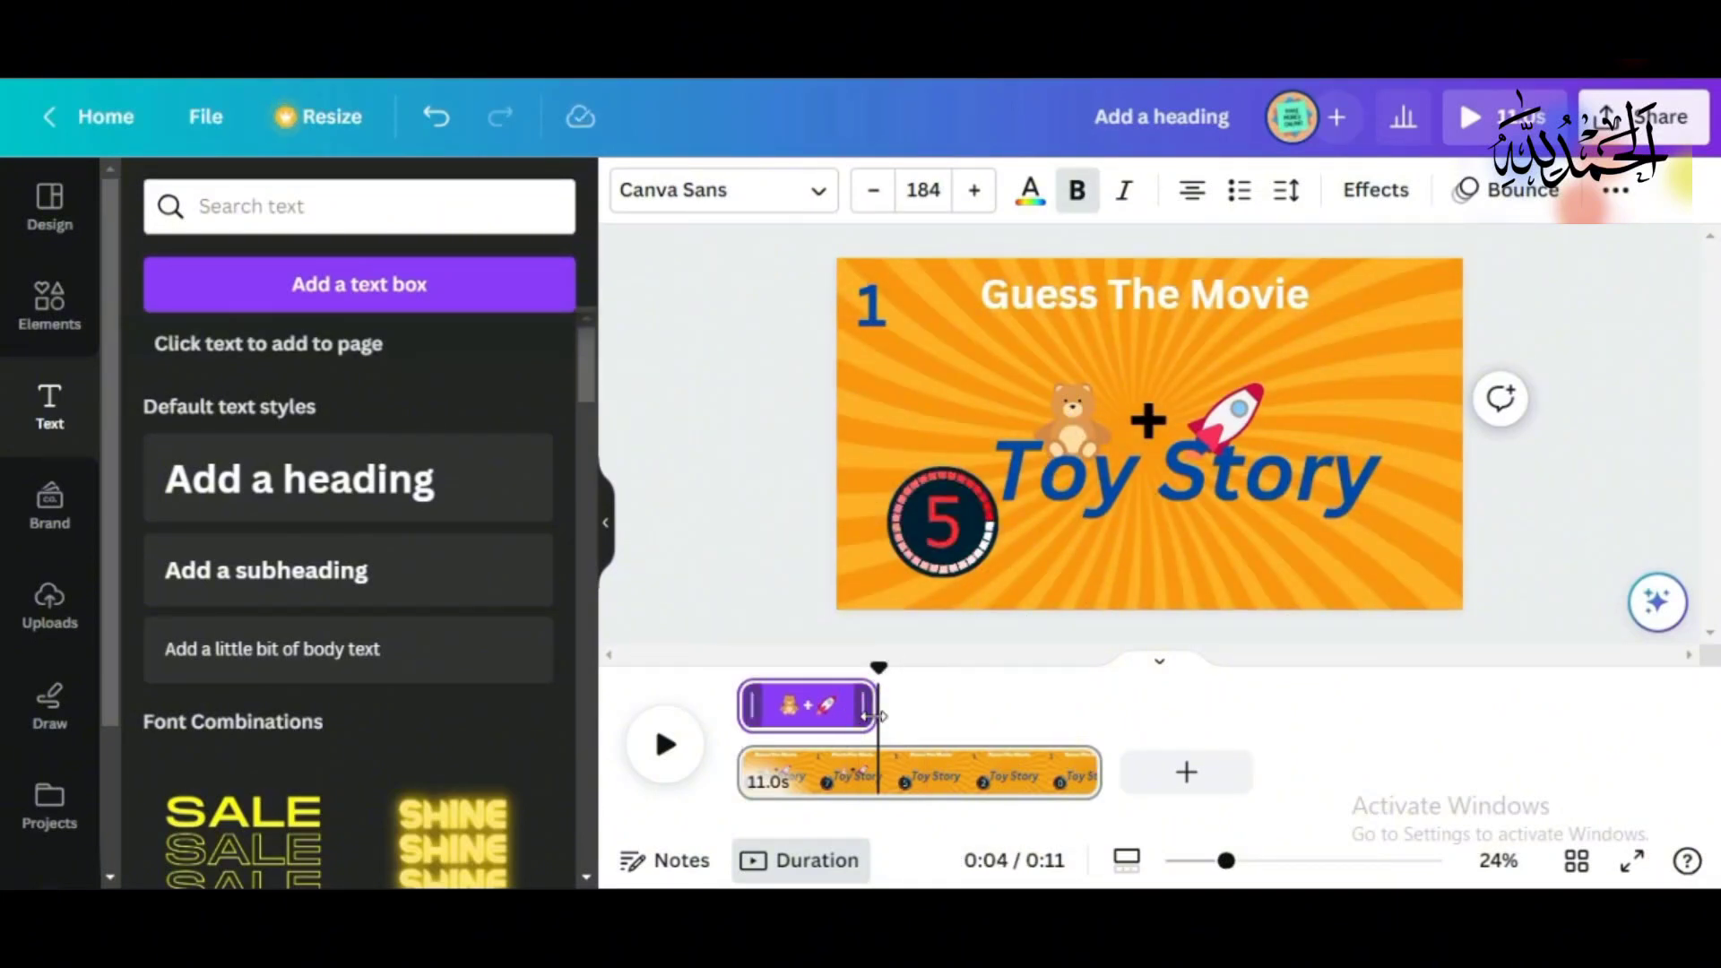
left_click_drag(876, 711, 905, 697)
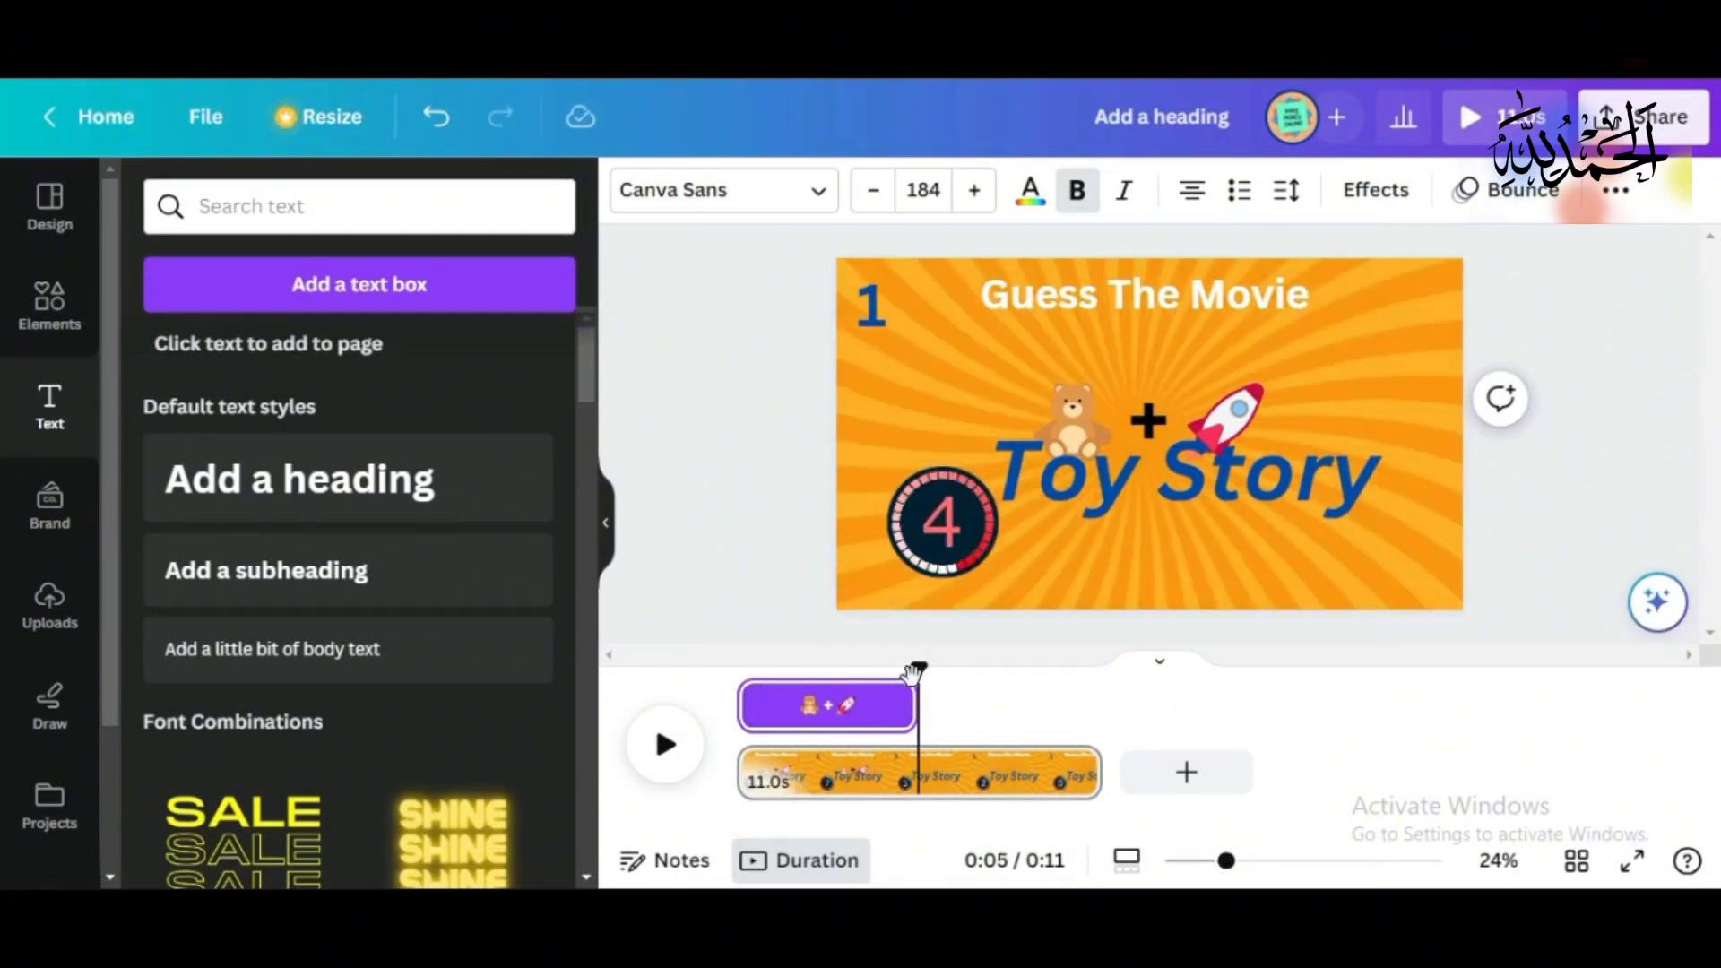
left_click_drag(917, 672, 738, 674)
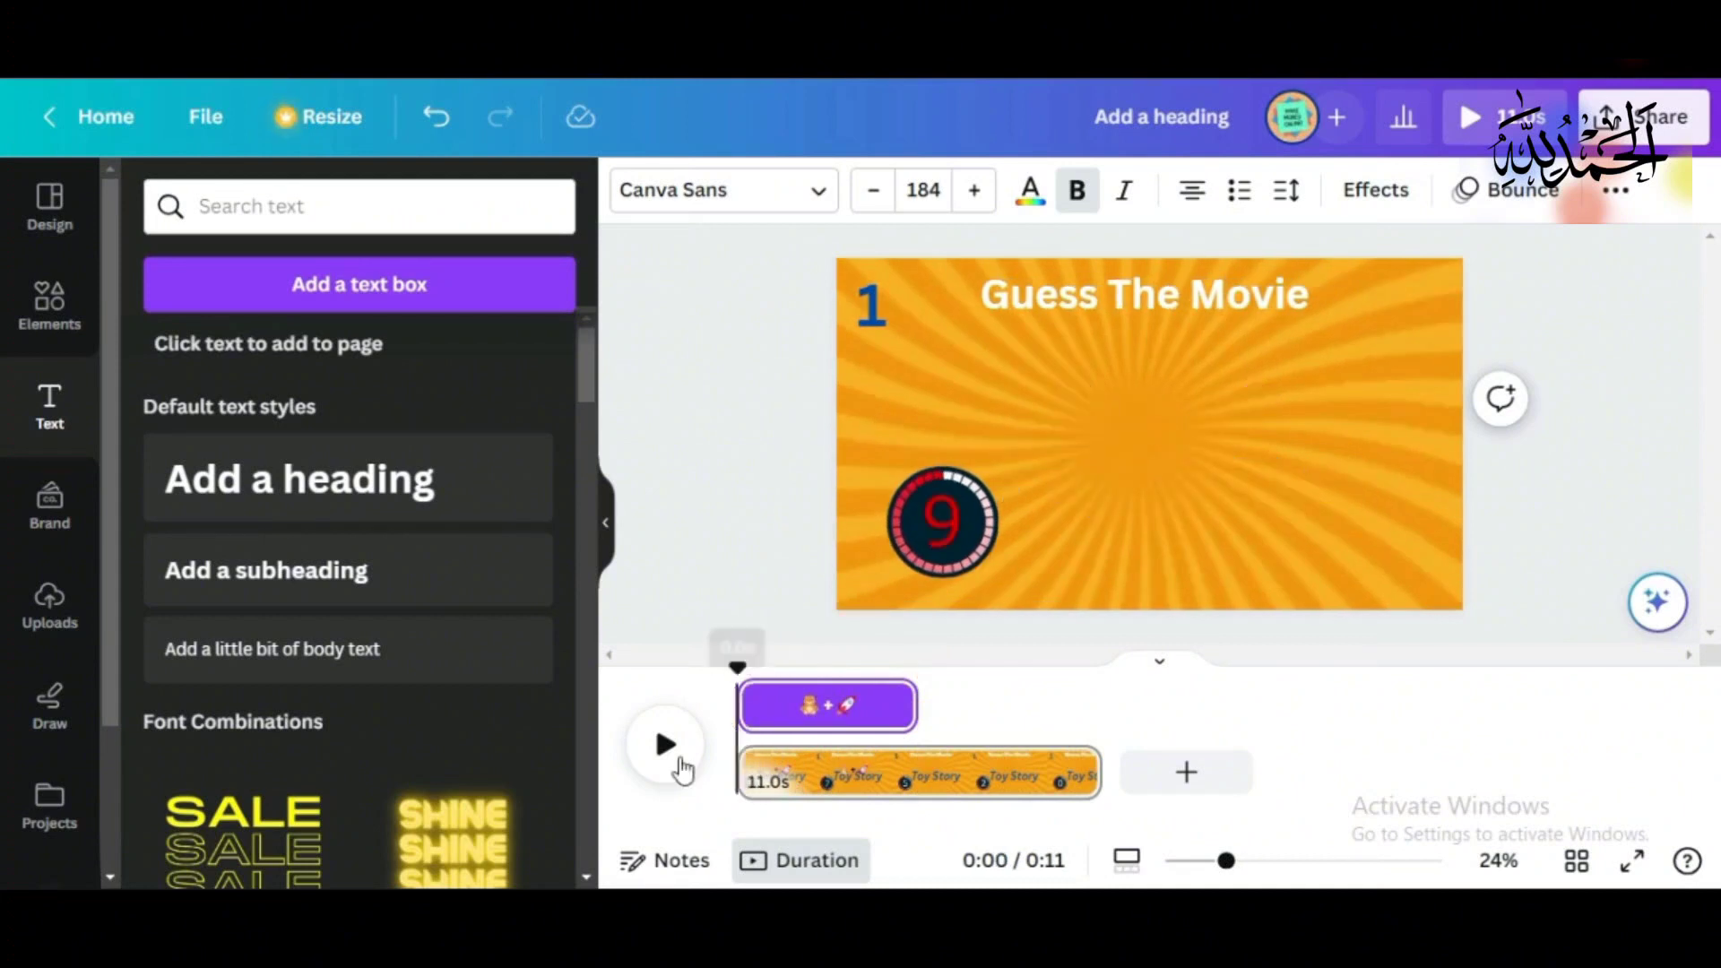
left_click(674, 757)
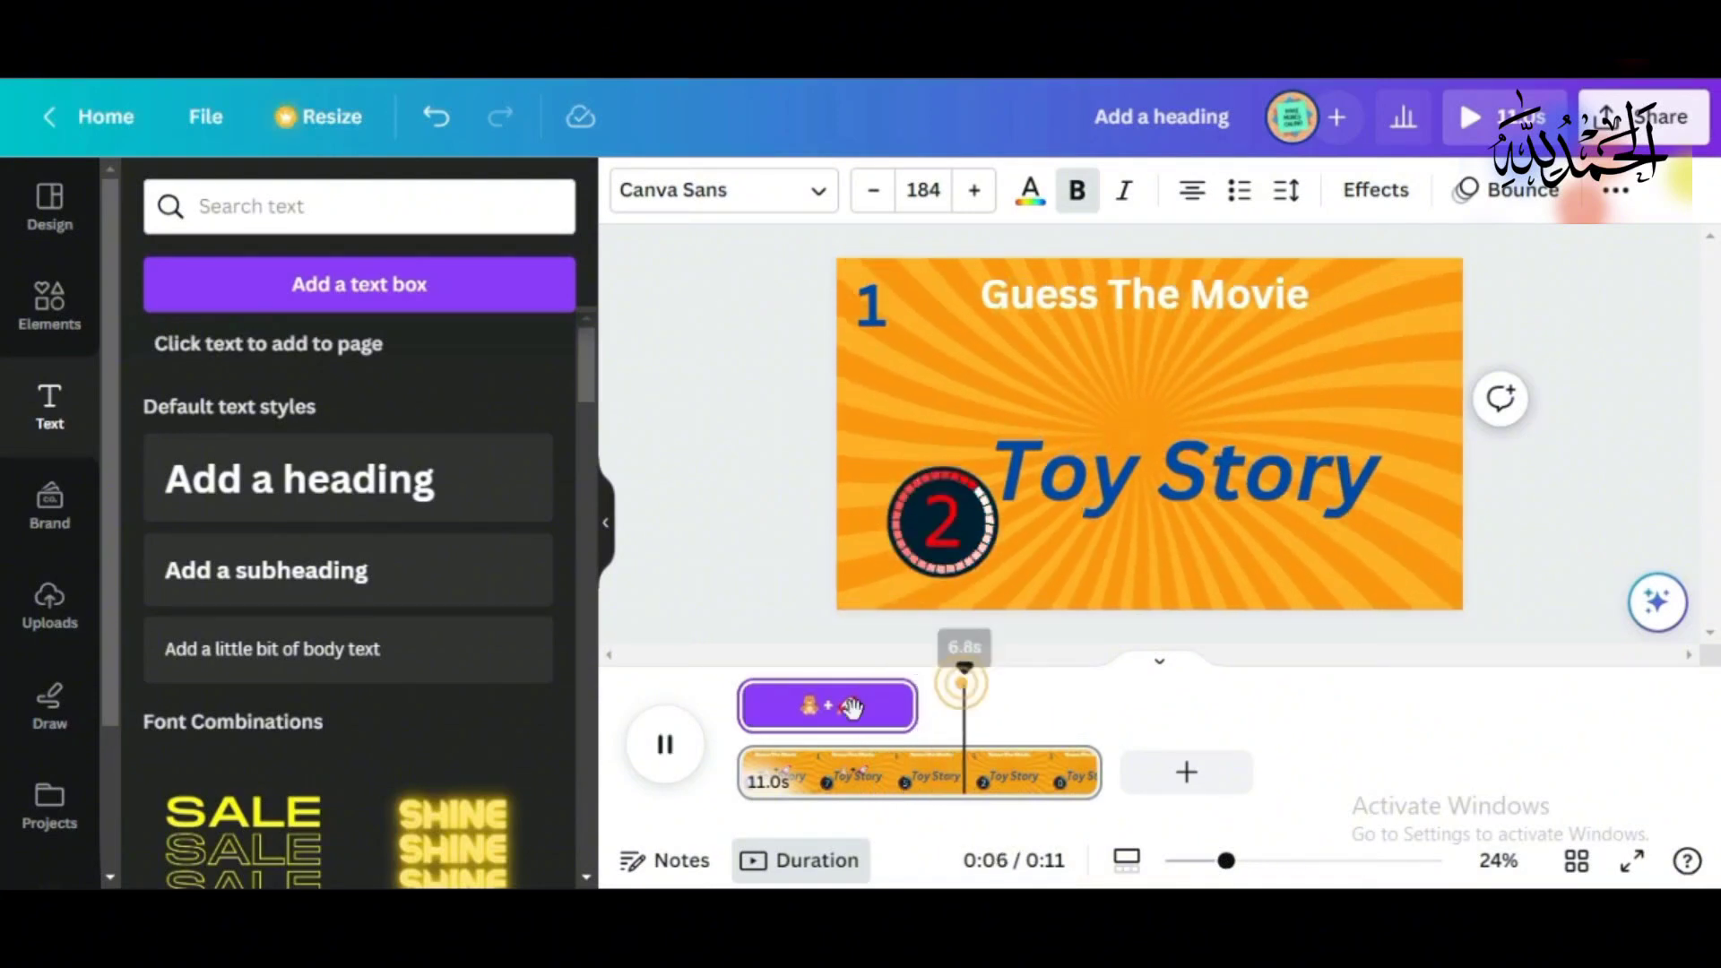
Step: Show the "Toy Story" title's timing and trim its start to about 5 seconds, keeping its end at the page's end
left_click(1122, 491)
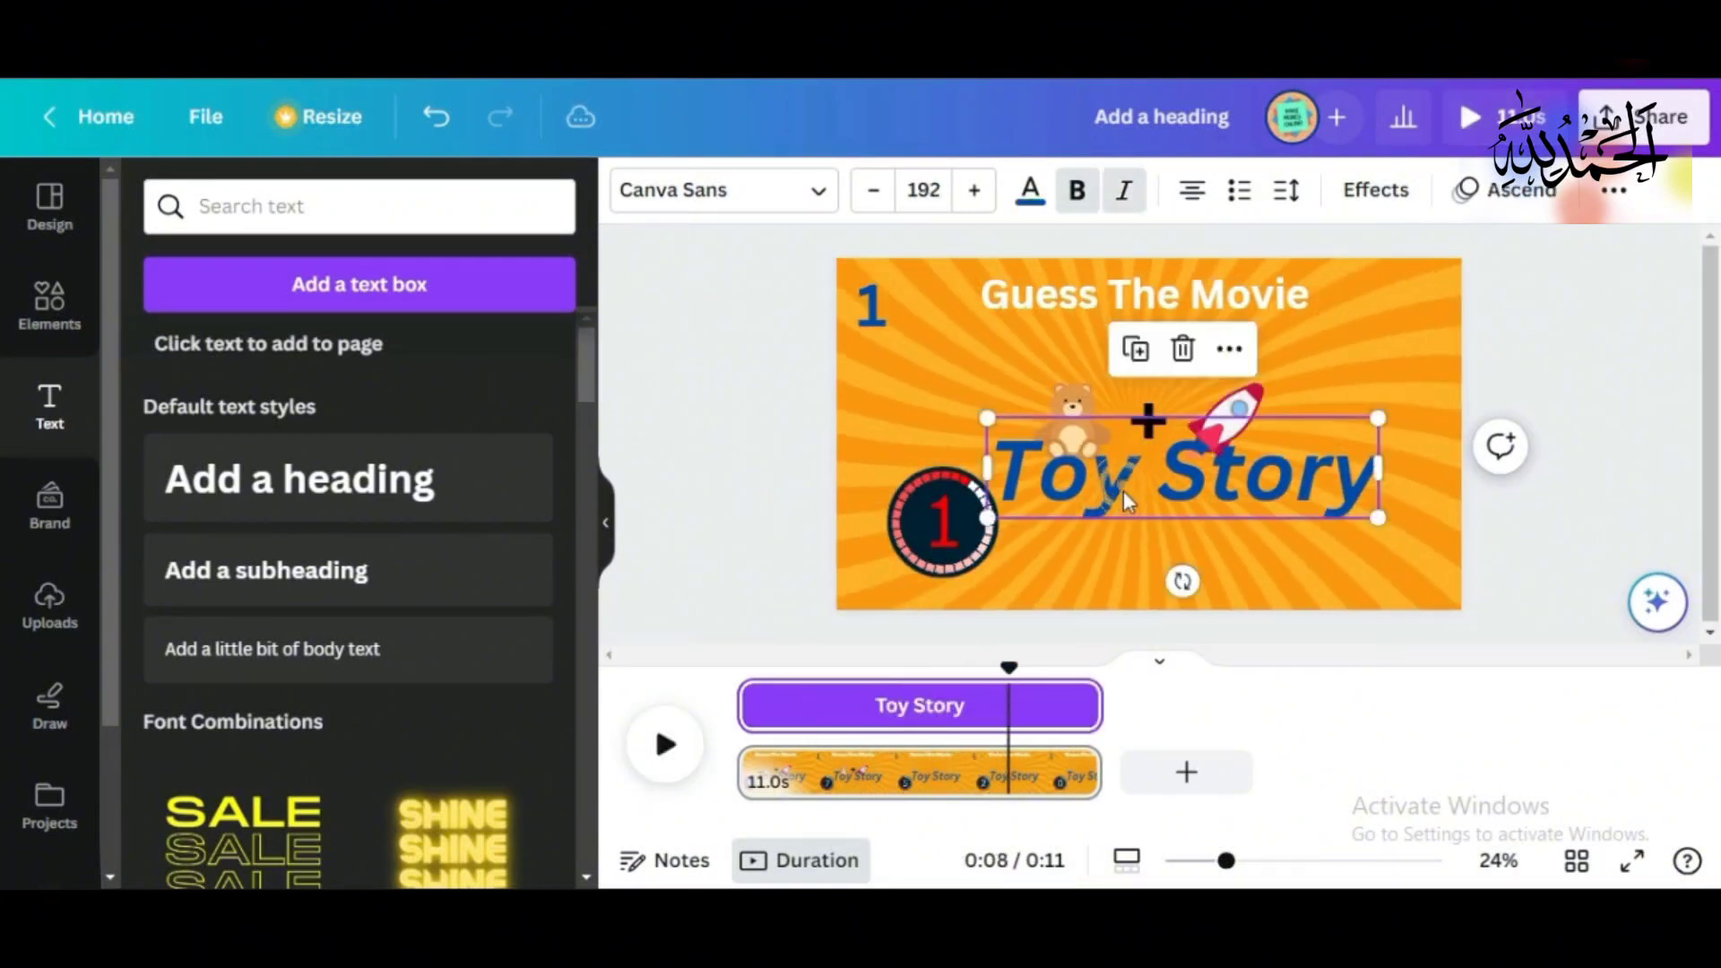
right_click(1127, 504)
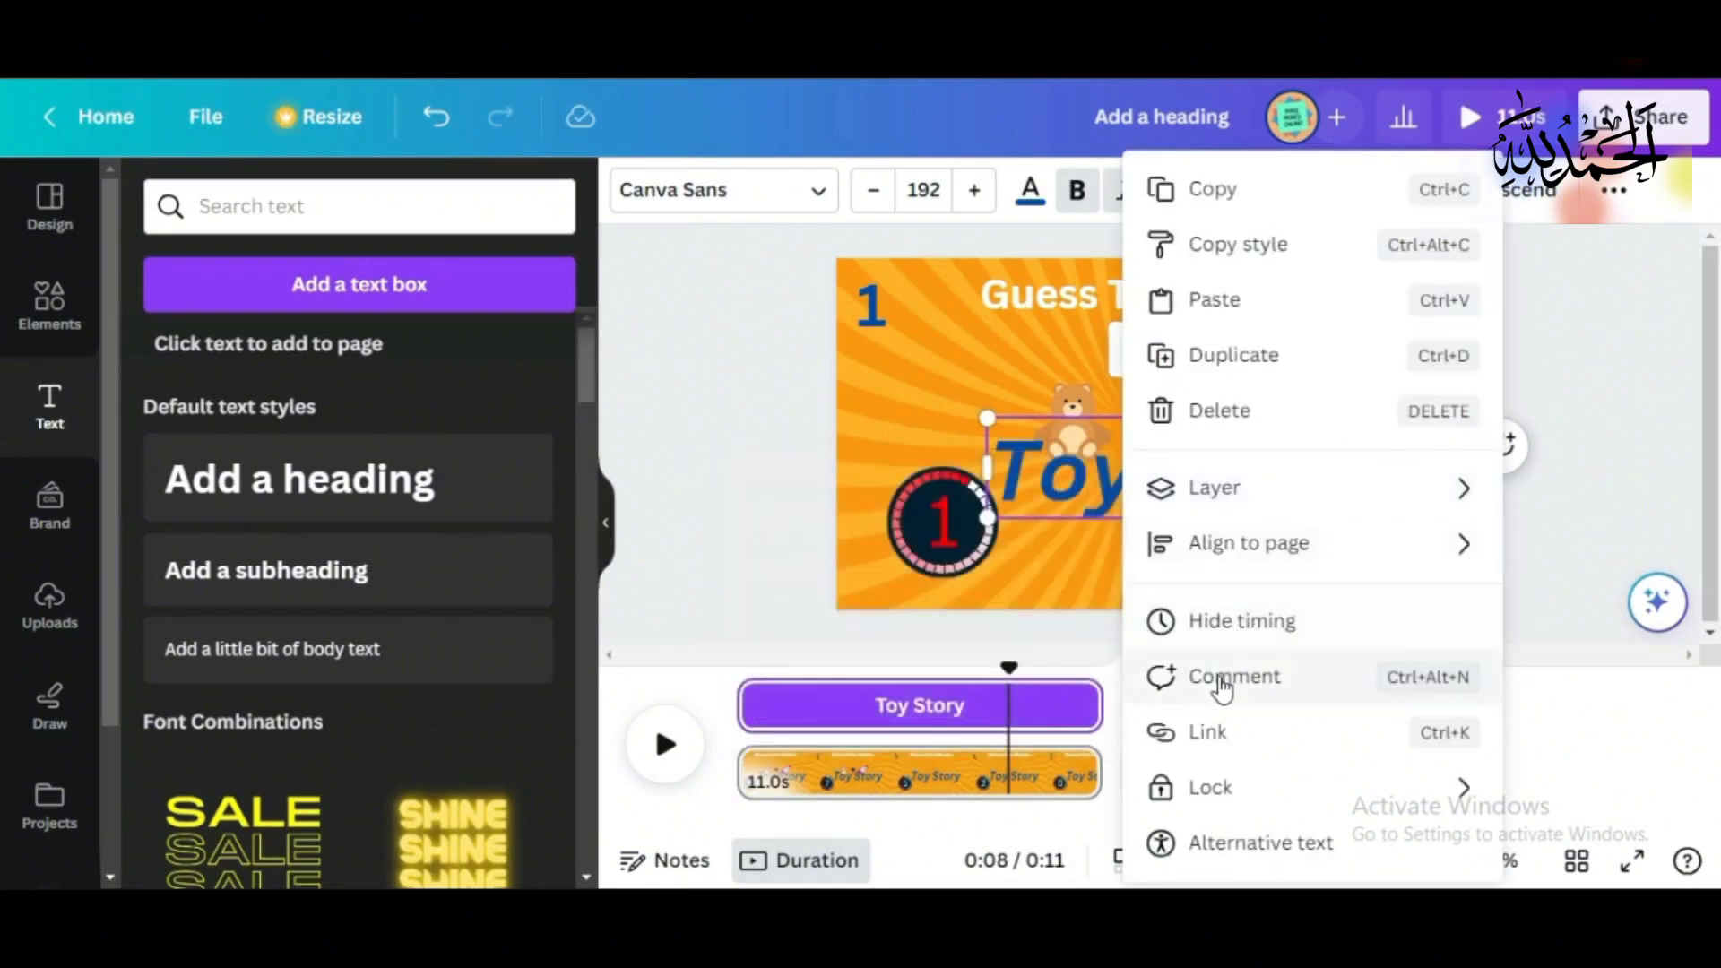
mouse_move(1241, 486)
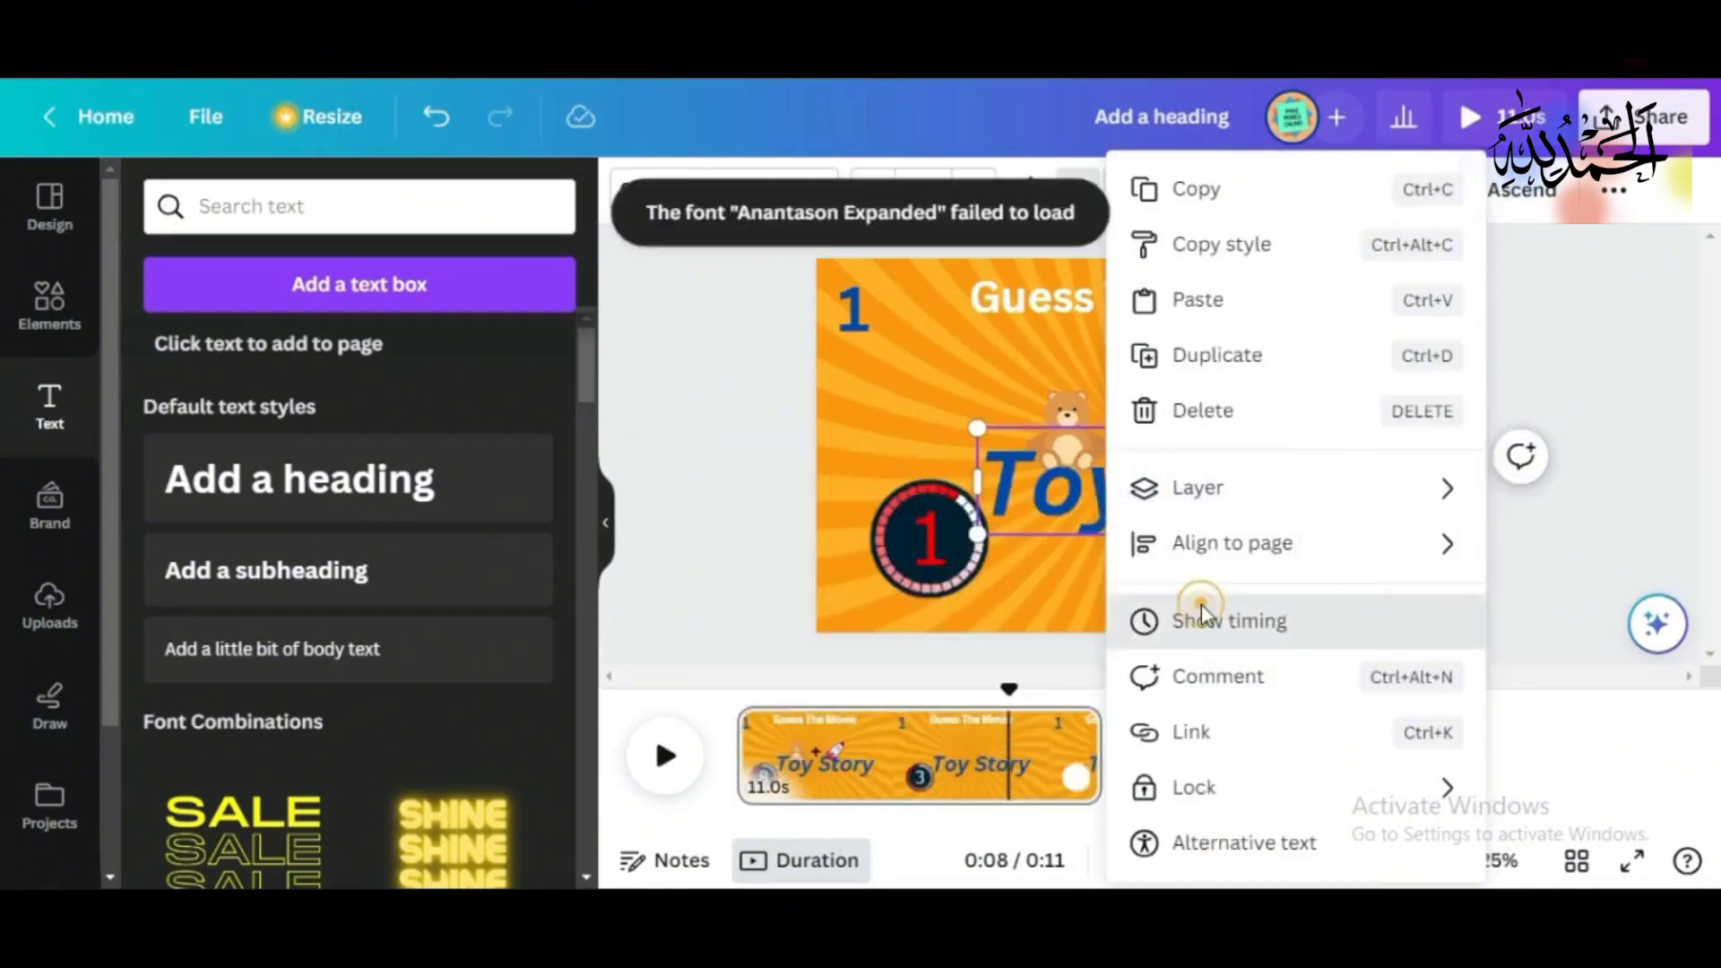
left_click(1200, 609)
left_click(943, 709)
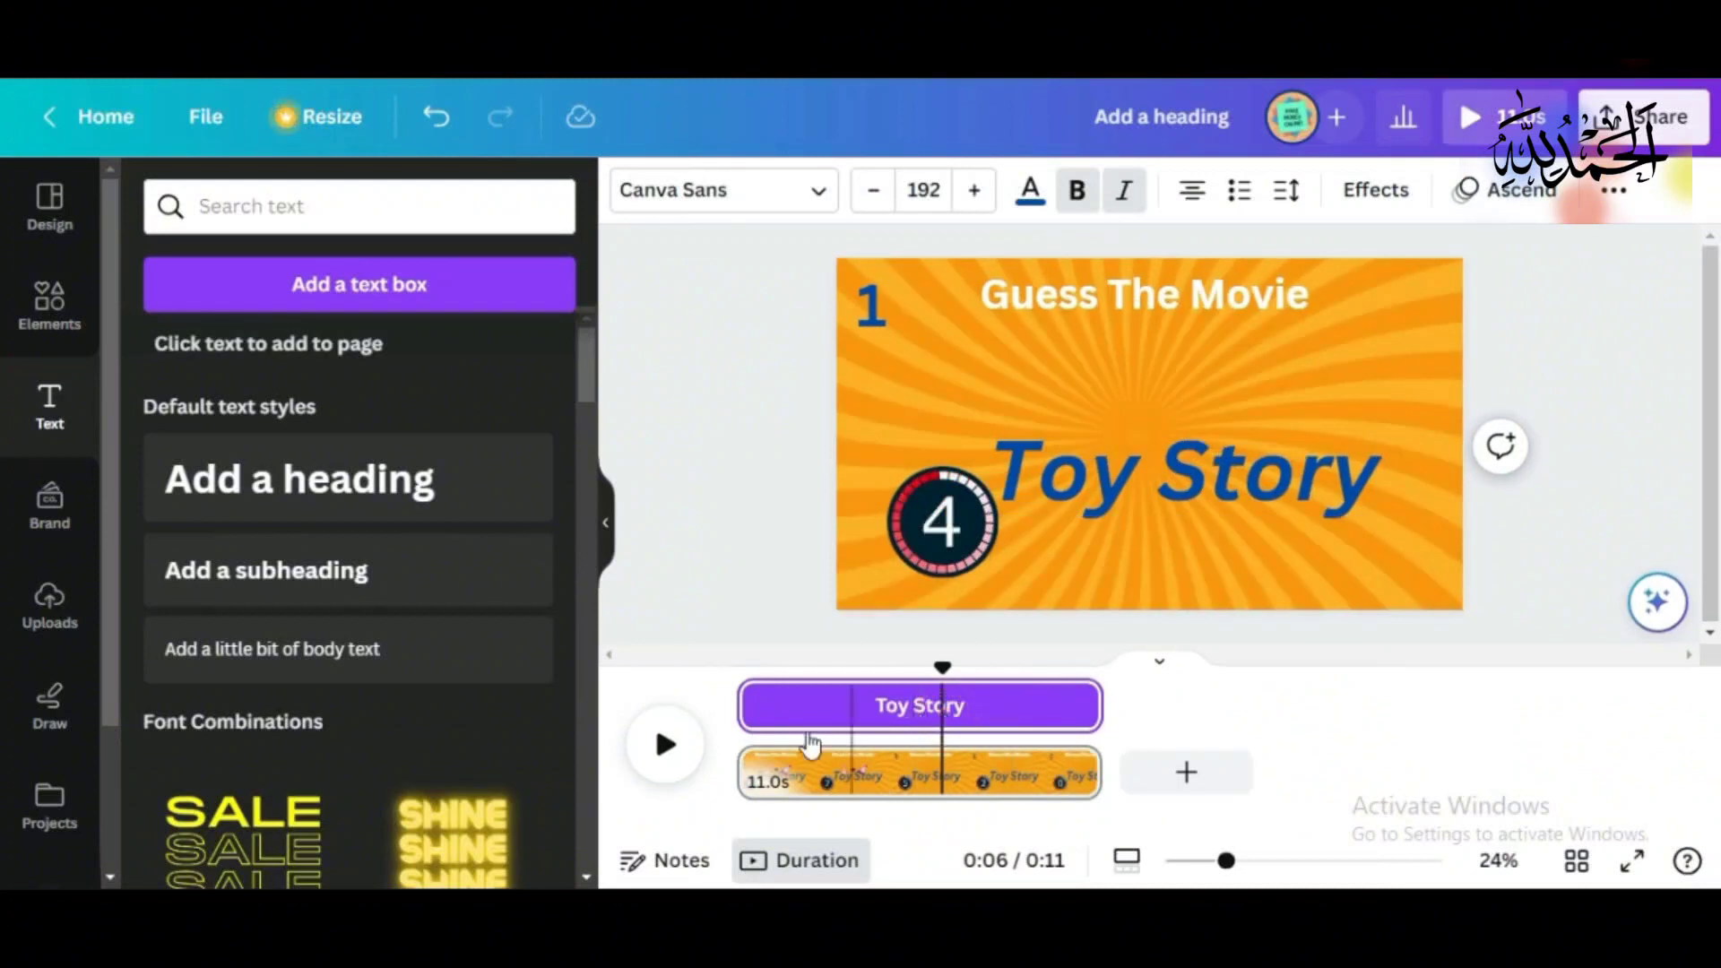
left_click_drag(742, 710, 901, 706)
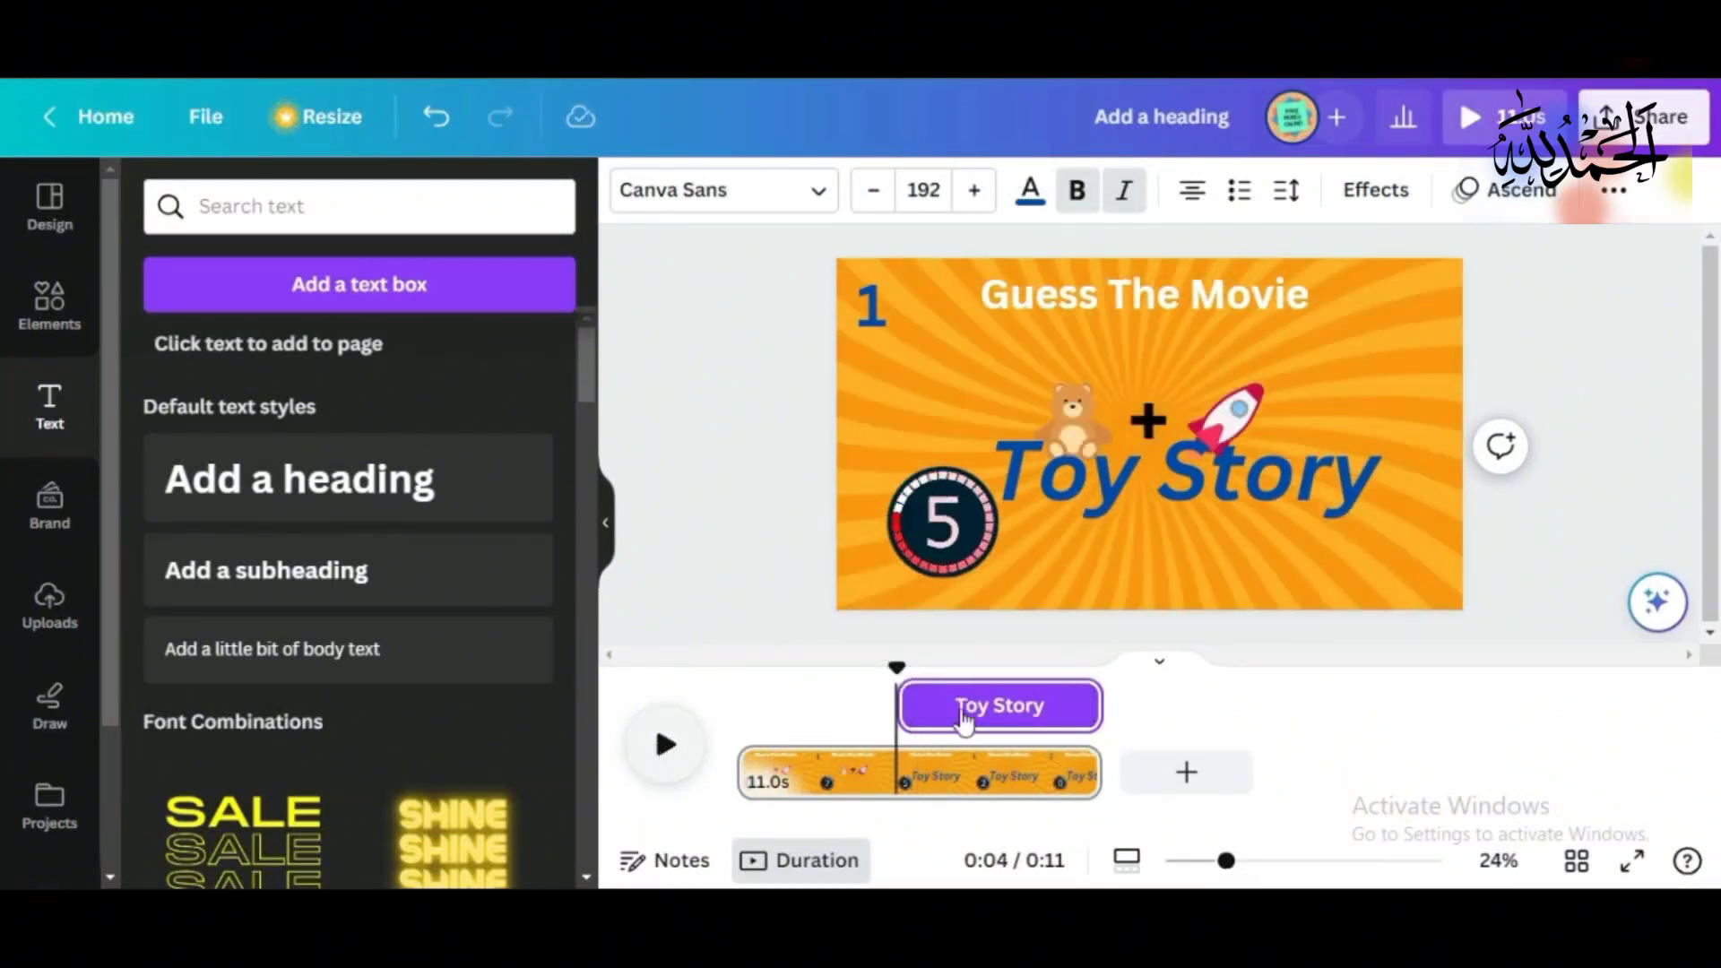
Step: Preview the change from emojis to answer from about 3 seconds, and trim the title's start to just after the emojis end
left_click_drag(872, 672, 844, 673)
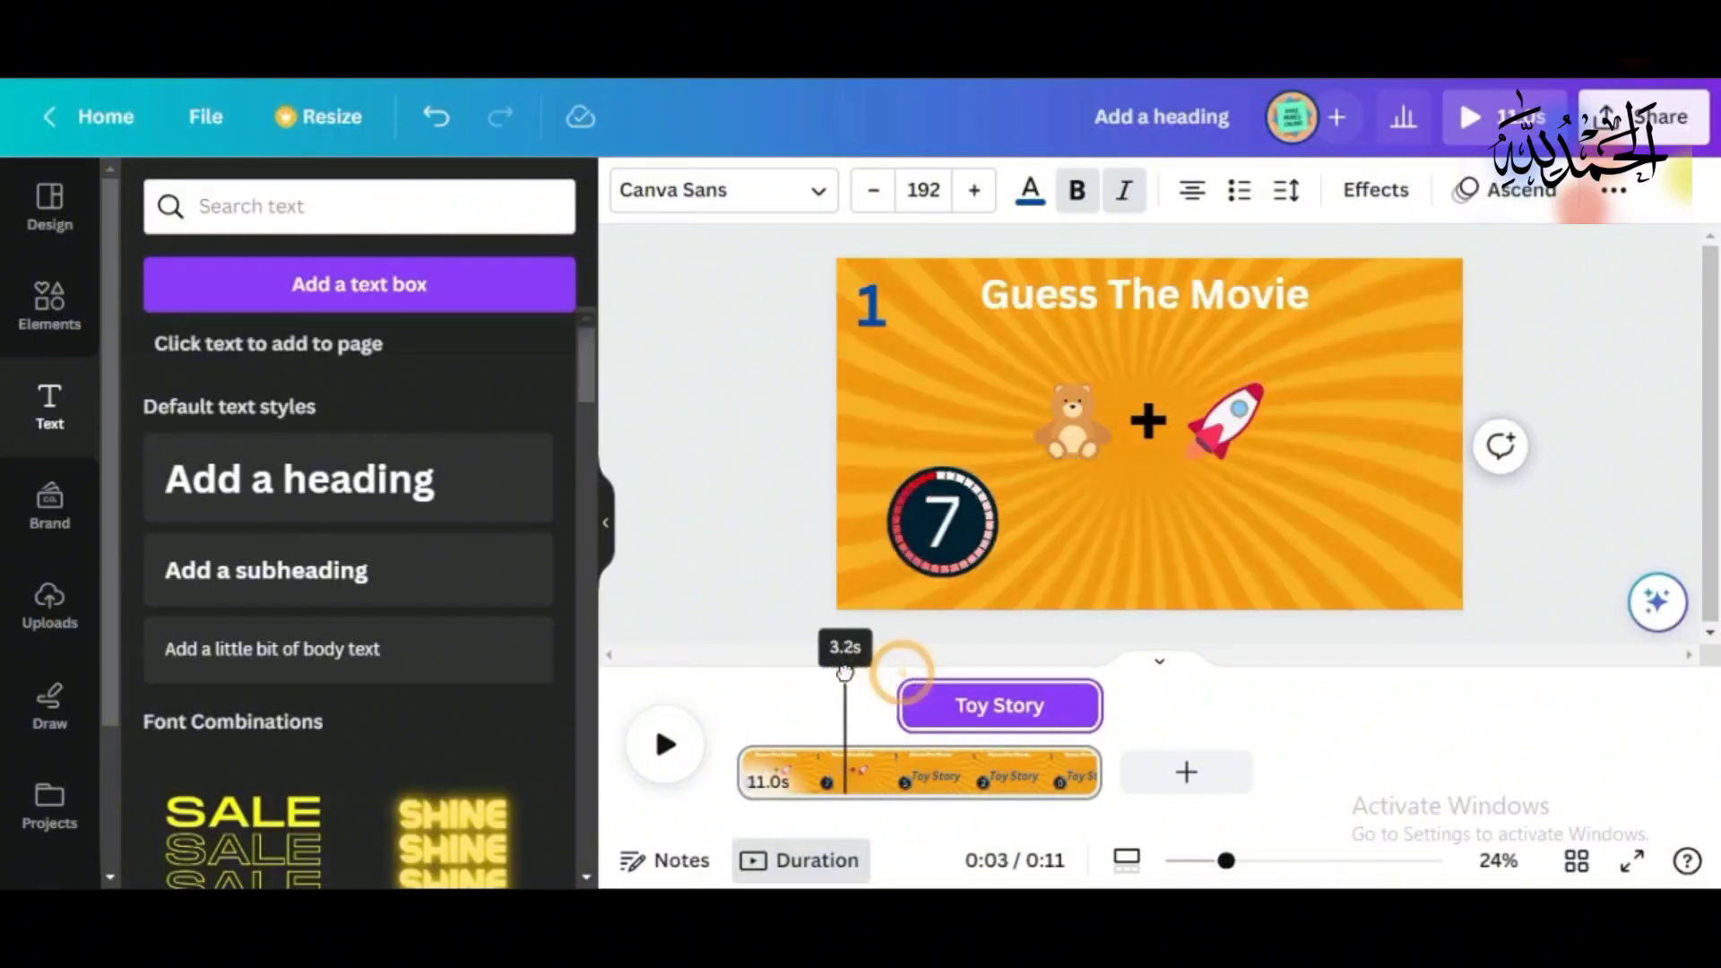
left_click(694, 751)
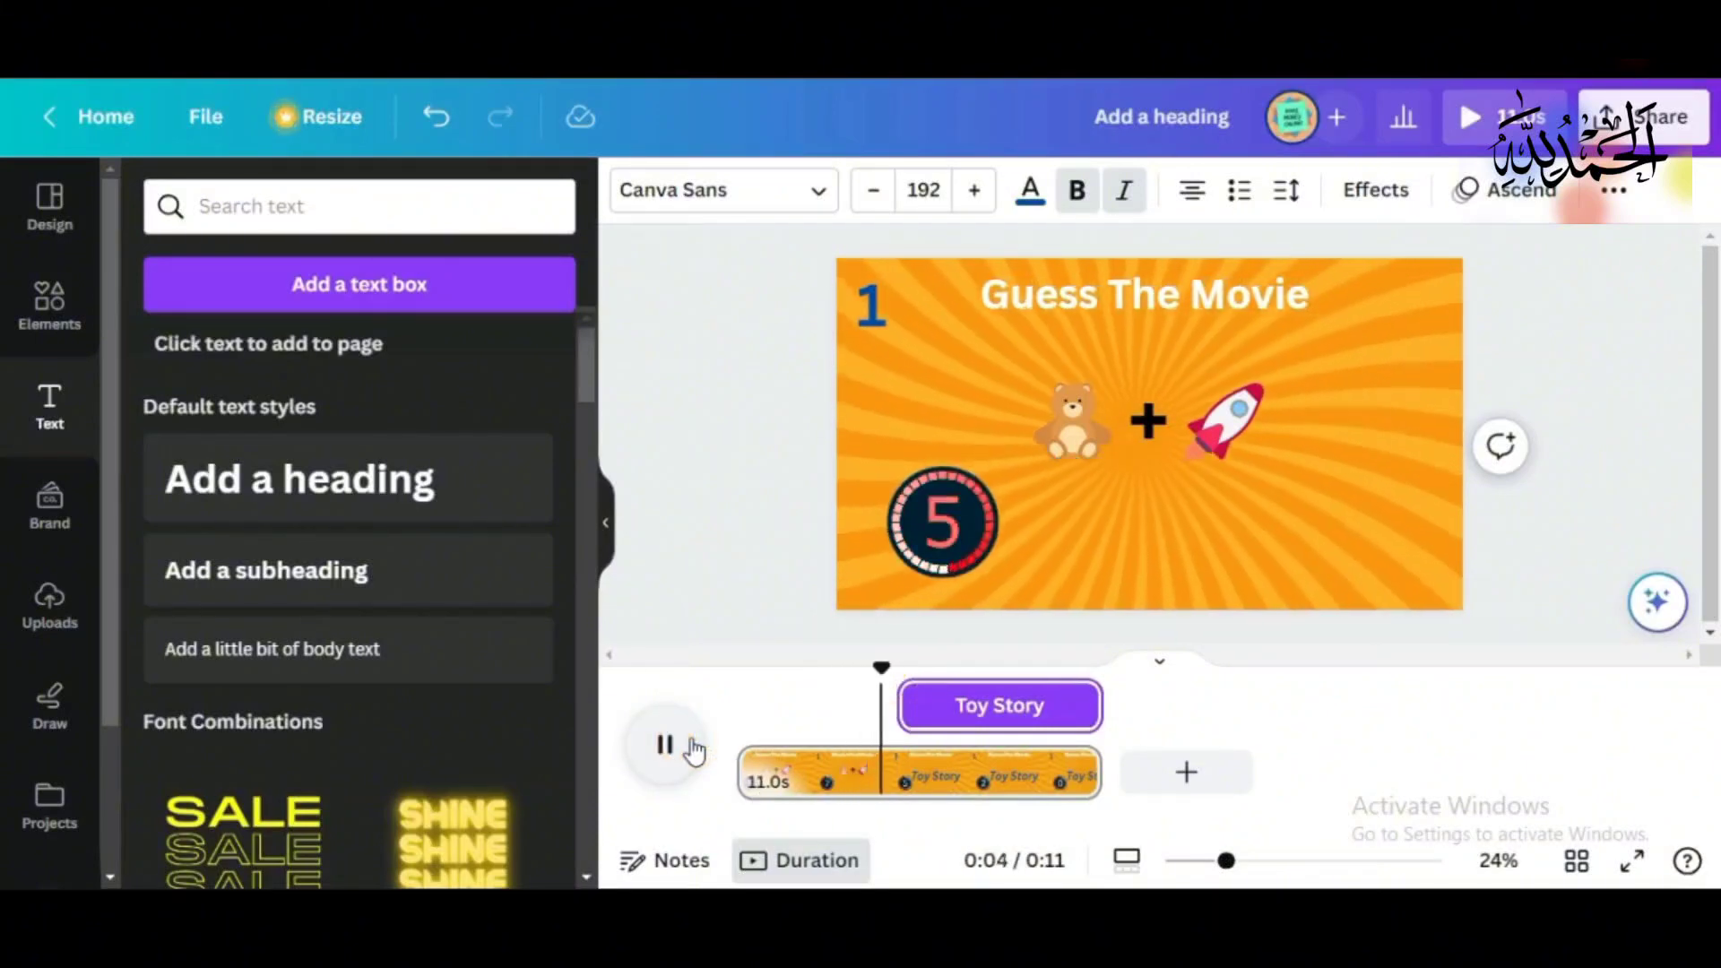
left_click(694, 751)
left_click(695, 751)
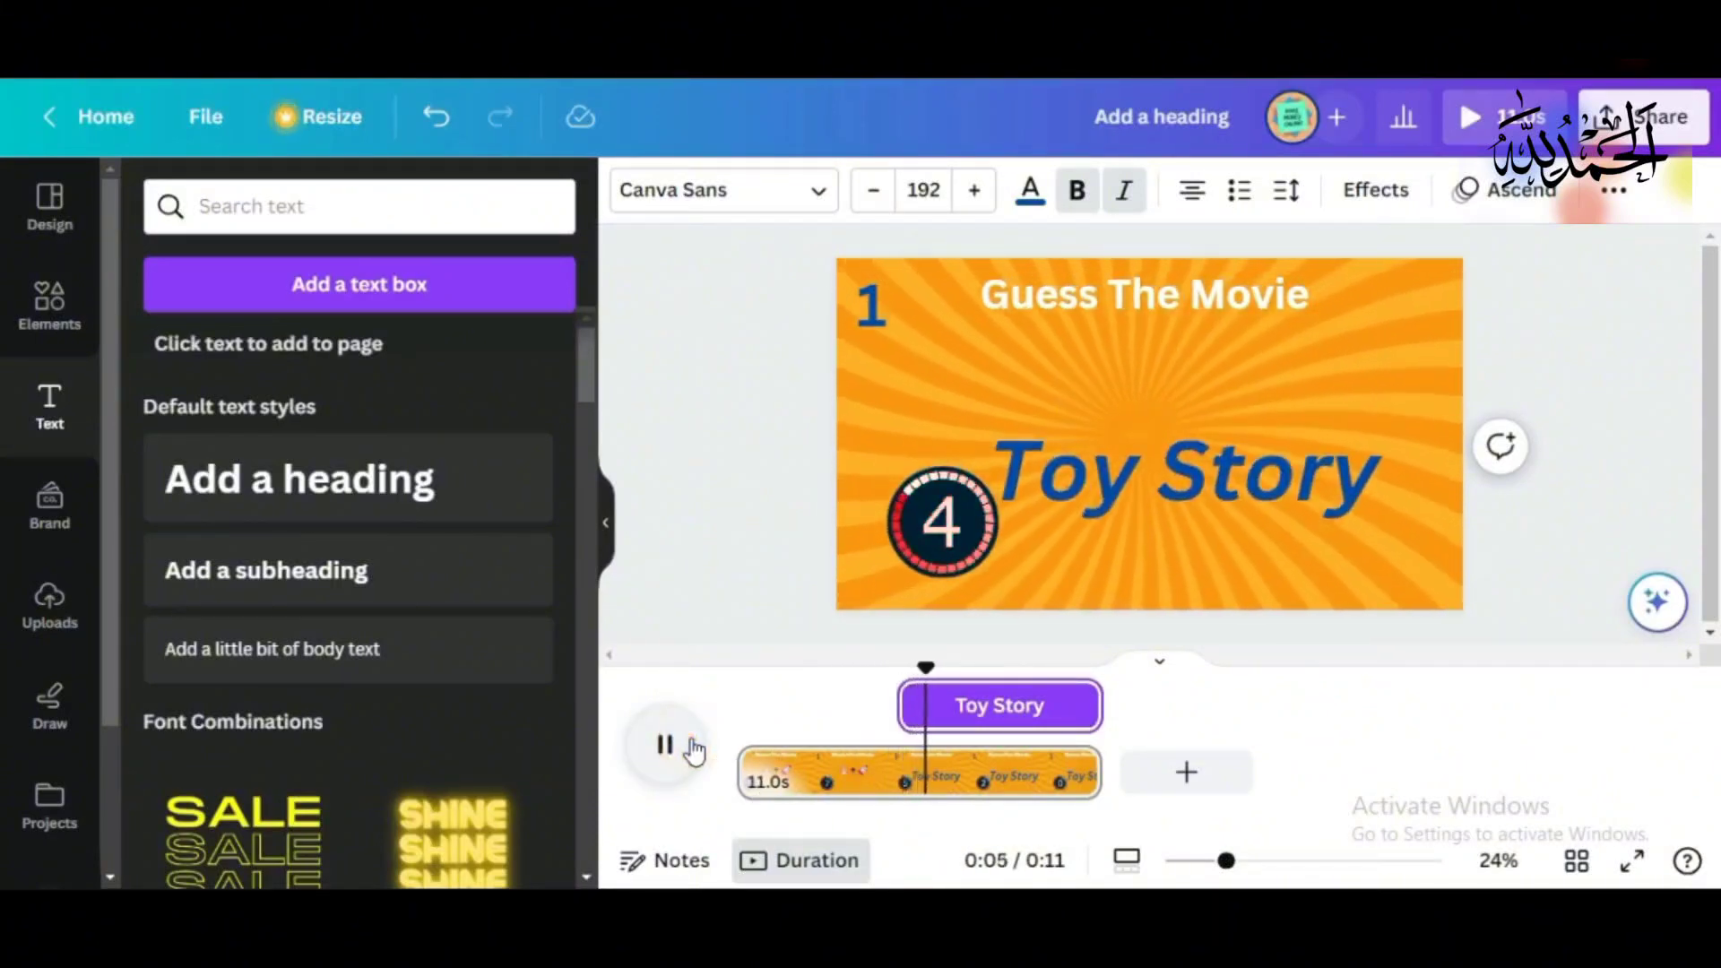
left_click(695, 751)
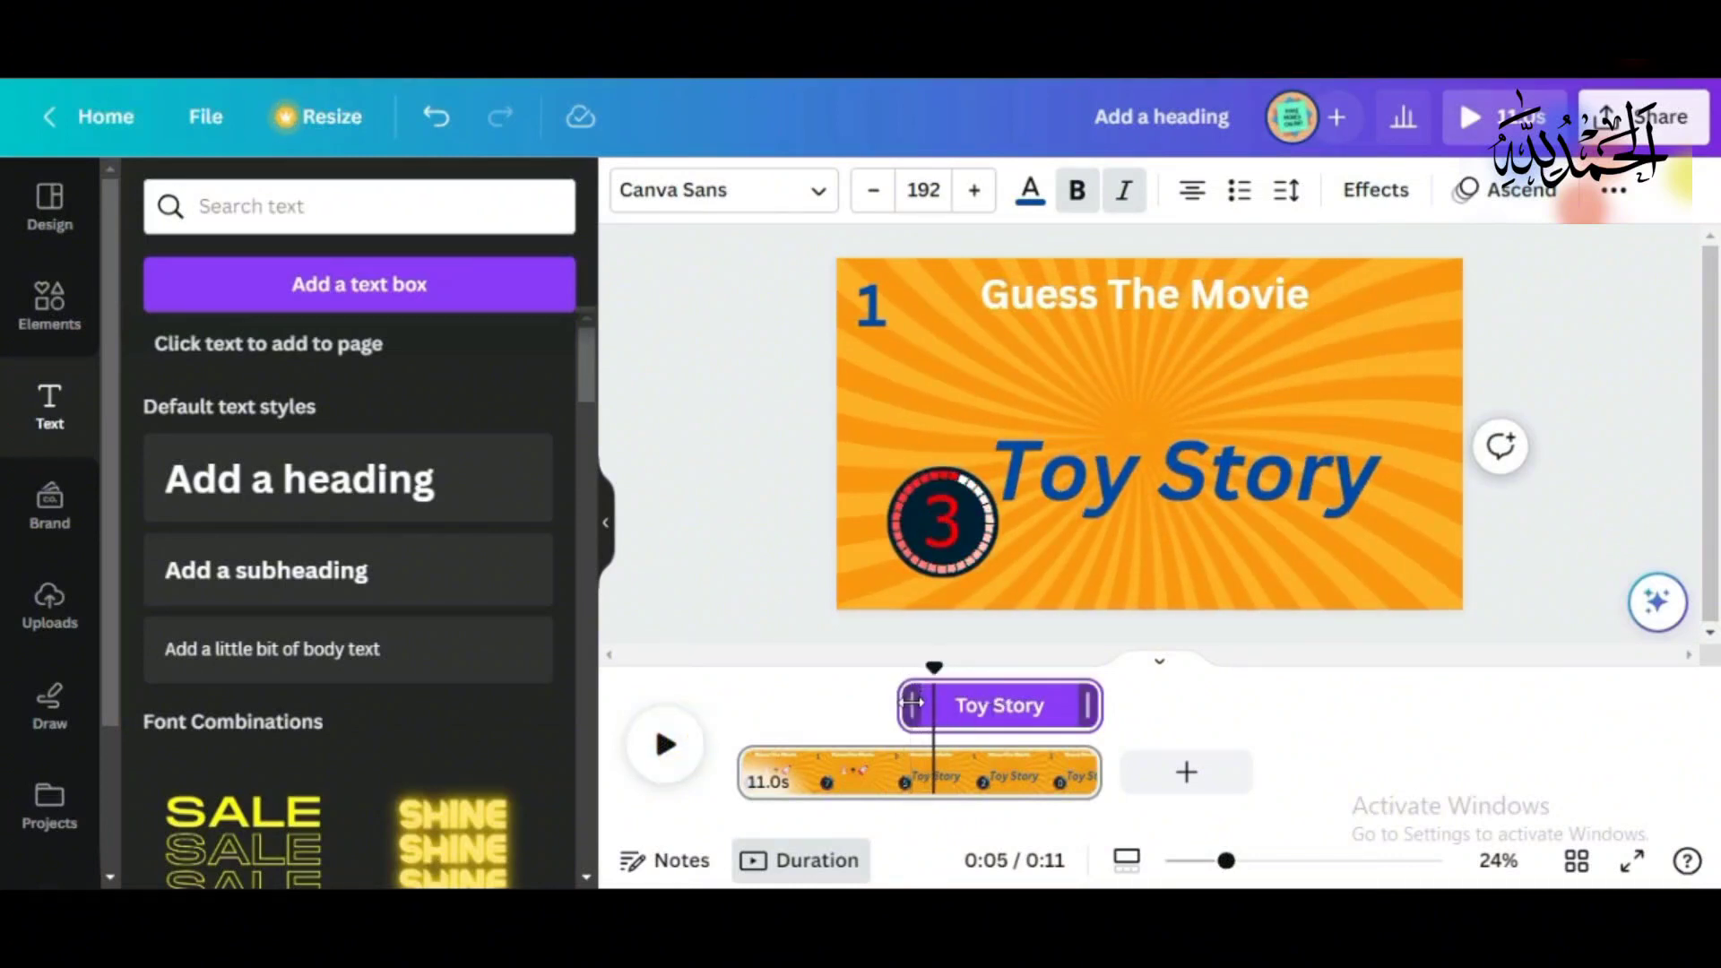
left_click_drag(913, 702, 938, 711)
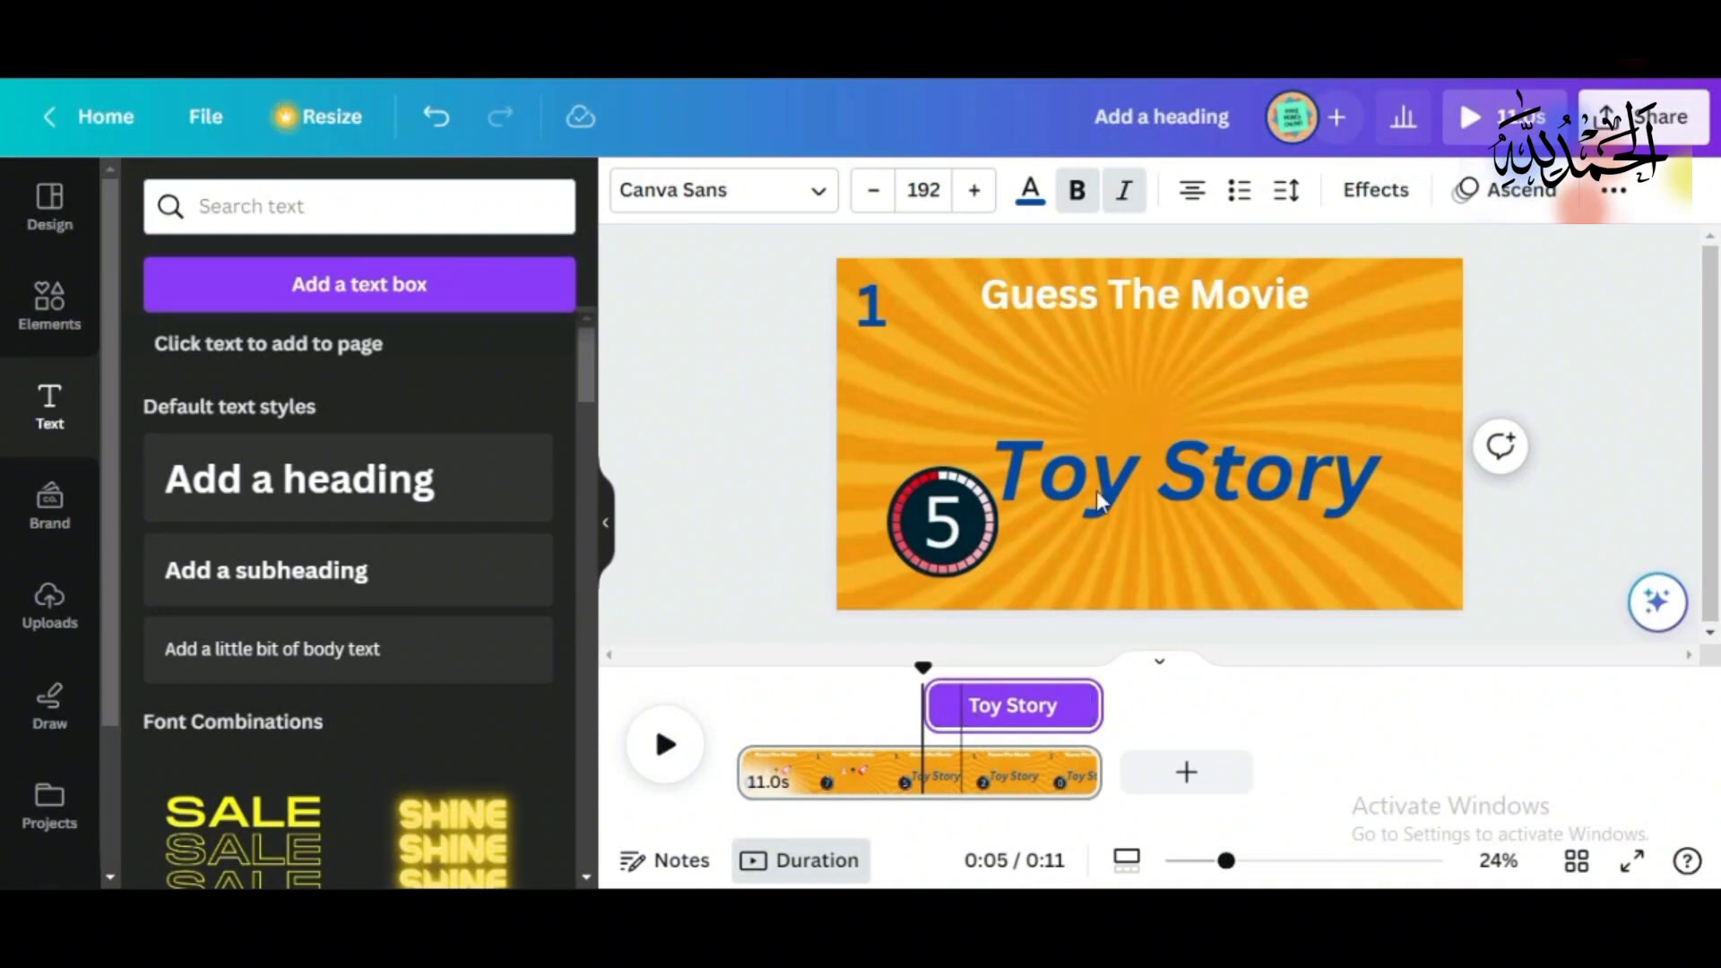
Step: Move the "Toy Story" title up over the emojis' position and play the page from the start
left_click(1095, 491)
left_click_drag(1092, 477, 1082, 417)
left_click_drag(923, 669, 725, 719)
left_click(664, 758)
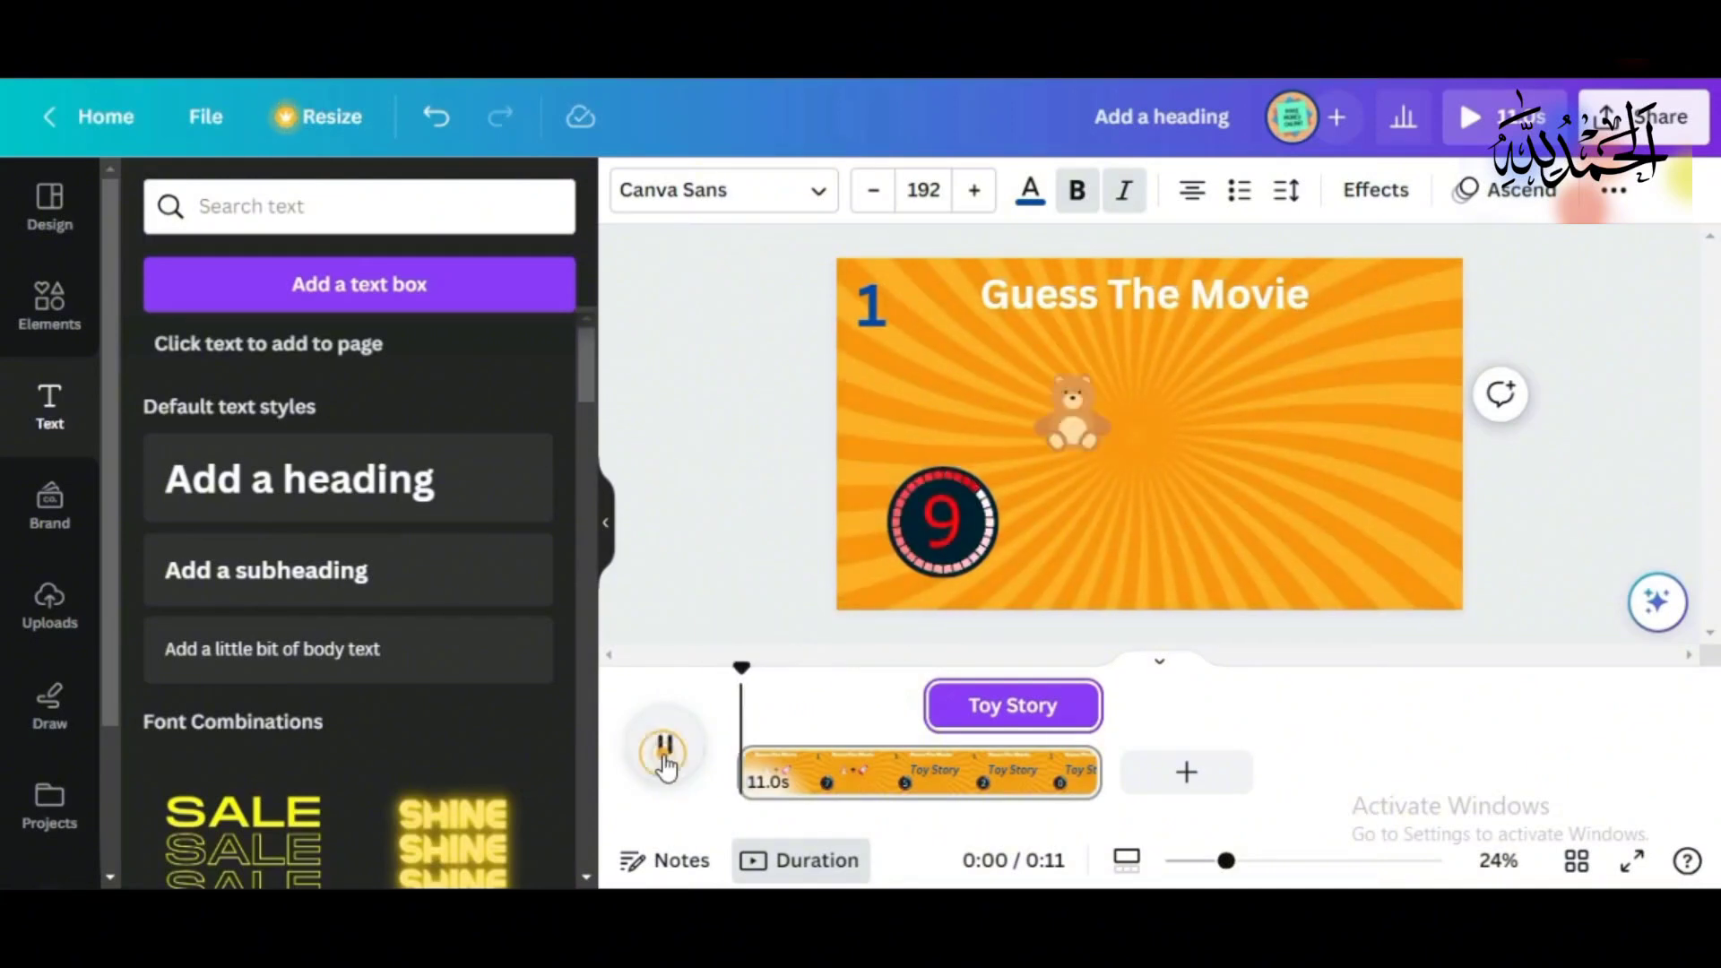
left_click(664, 757)
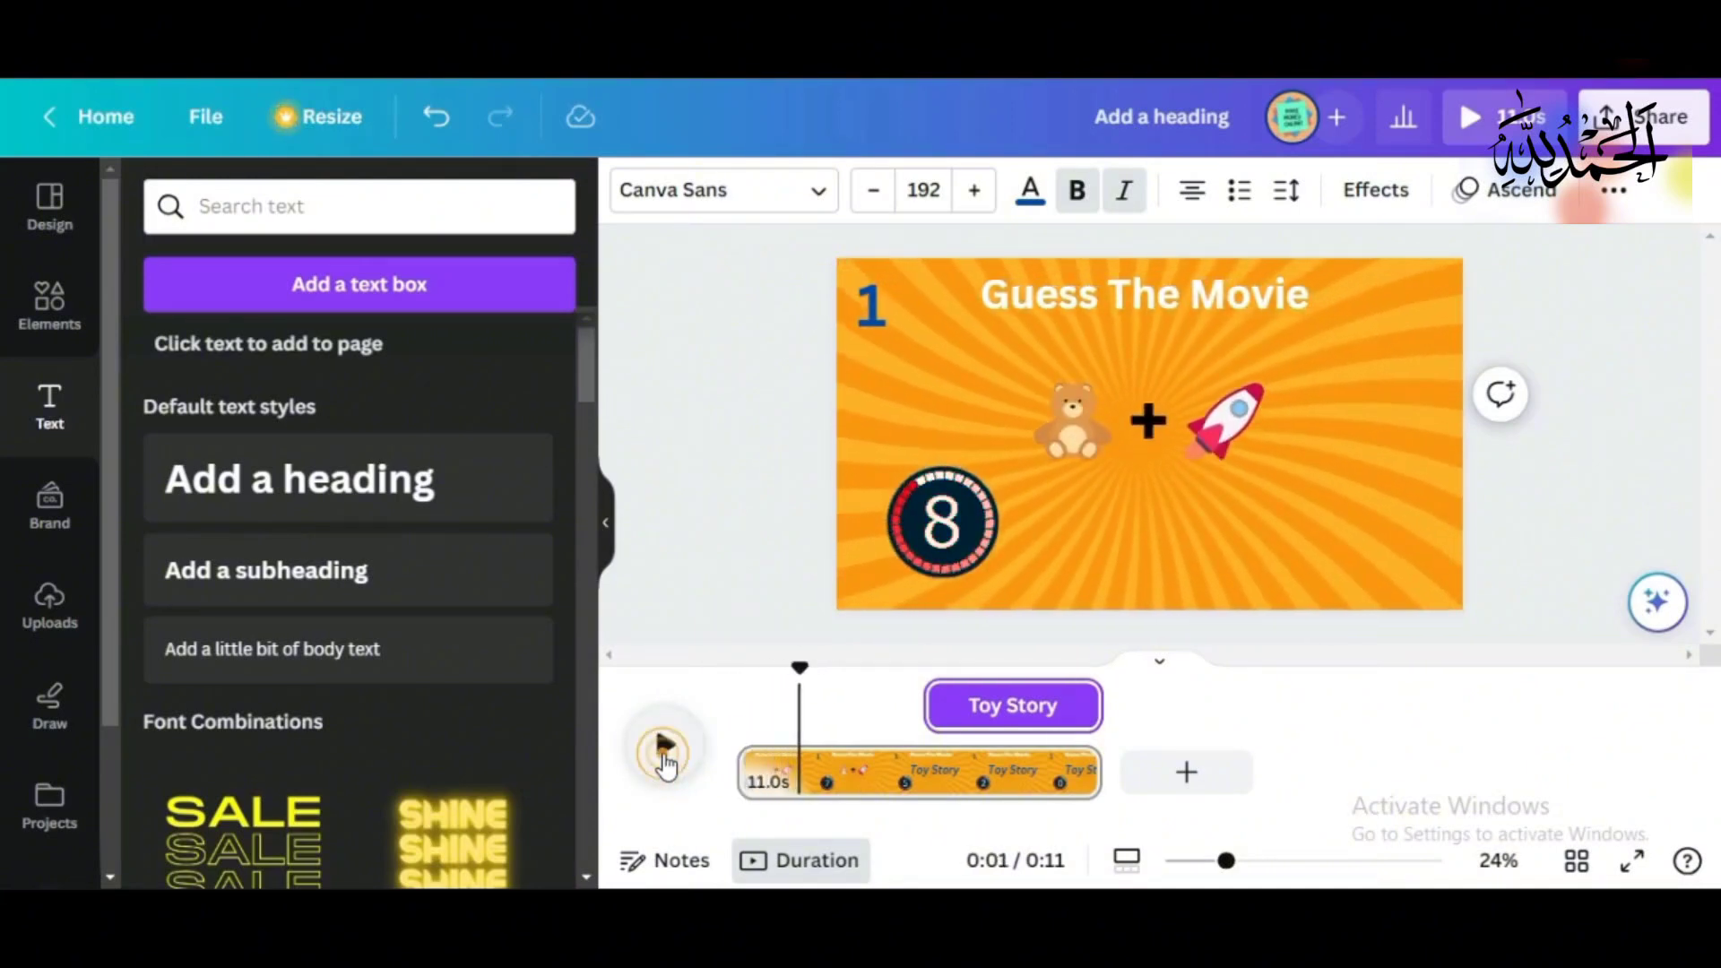
Step: Place the "Toy Story" title beside the countdown circle, below the emojis, and enlarge the emoji text to size 199, centred above it
left_click(1205, 410)
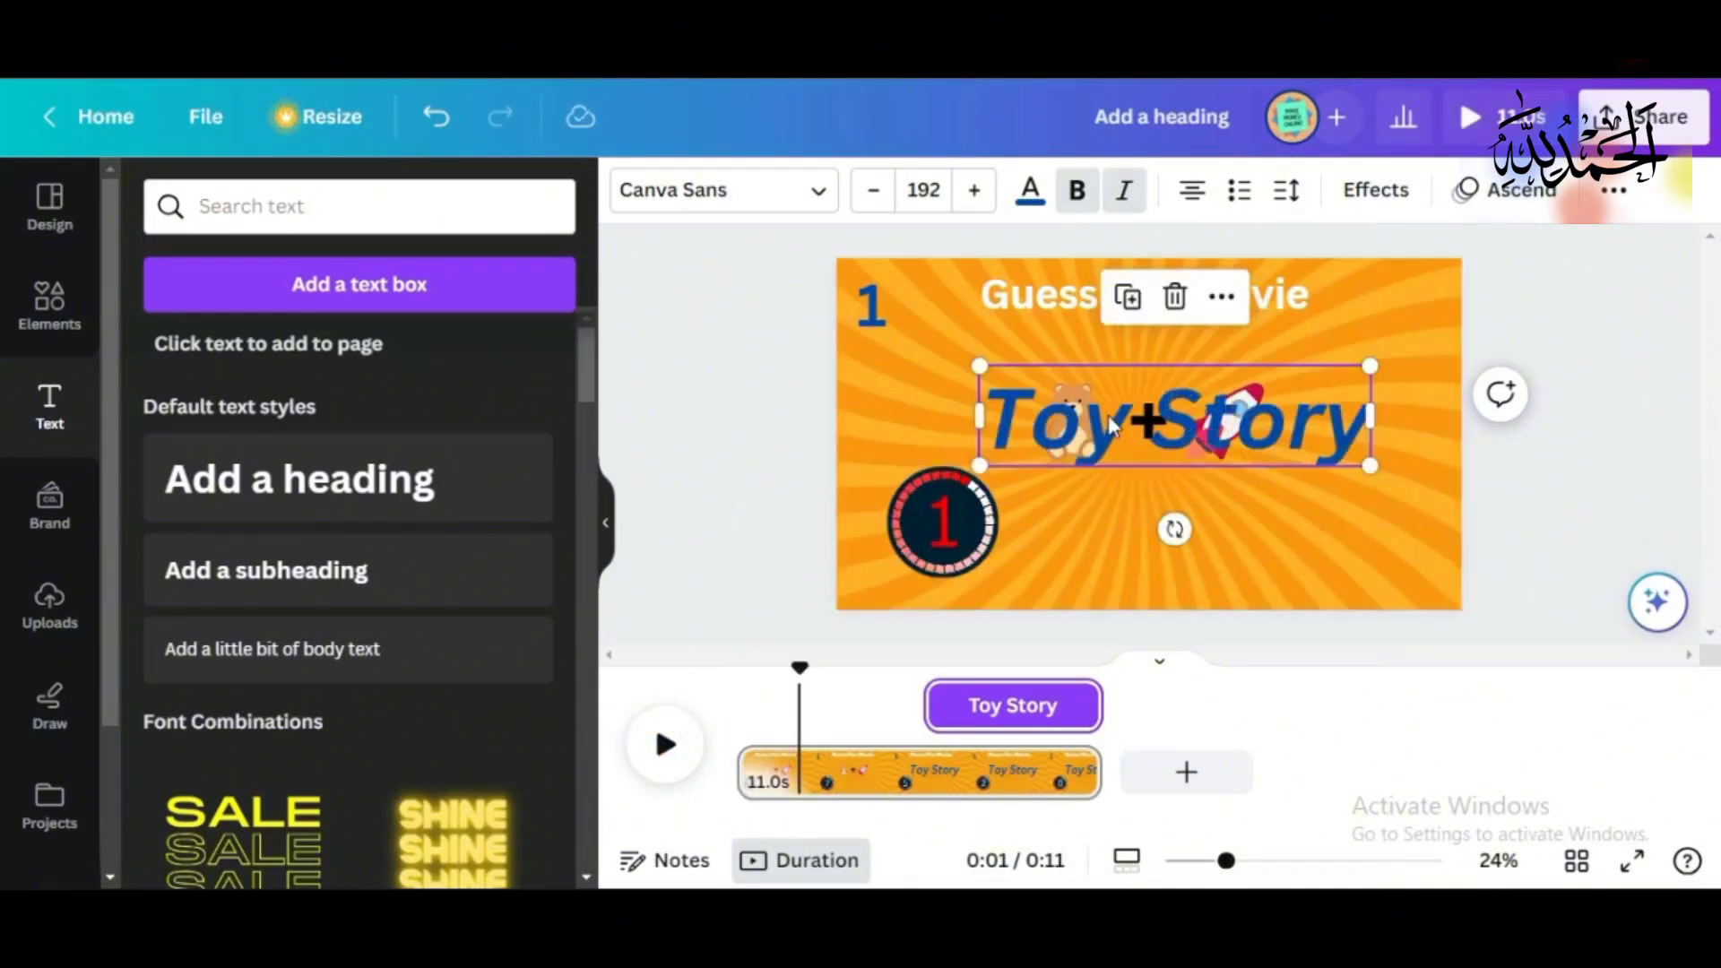
left_click_drag(1113, 448, 1174, 578)
left_click(1133, 389)
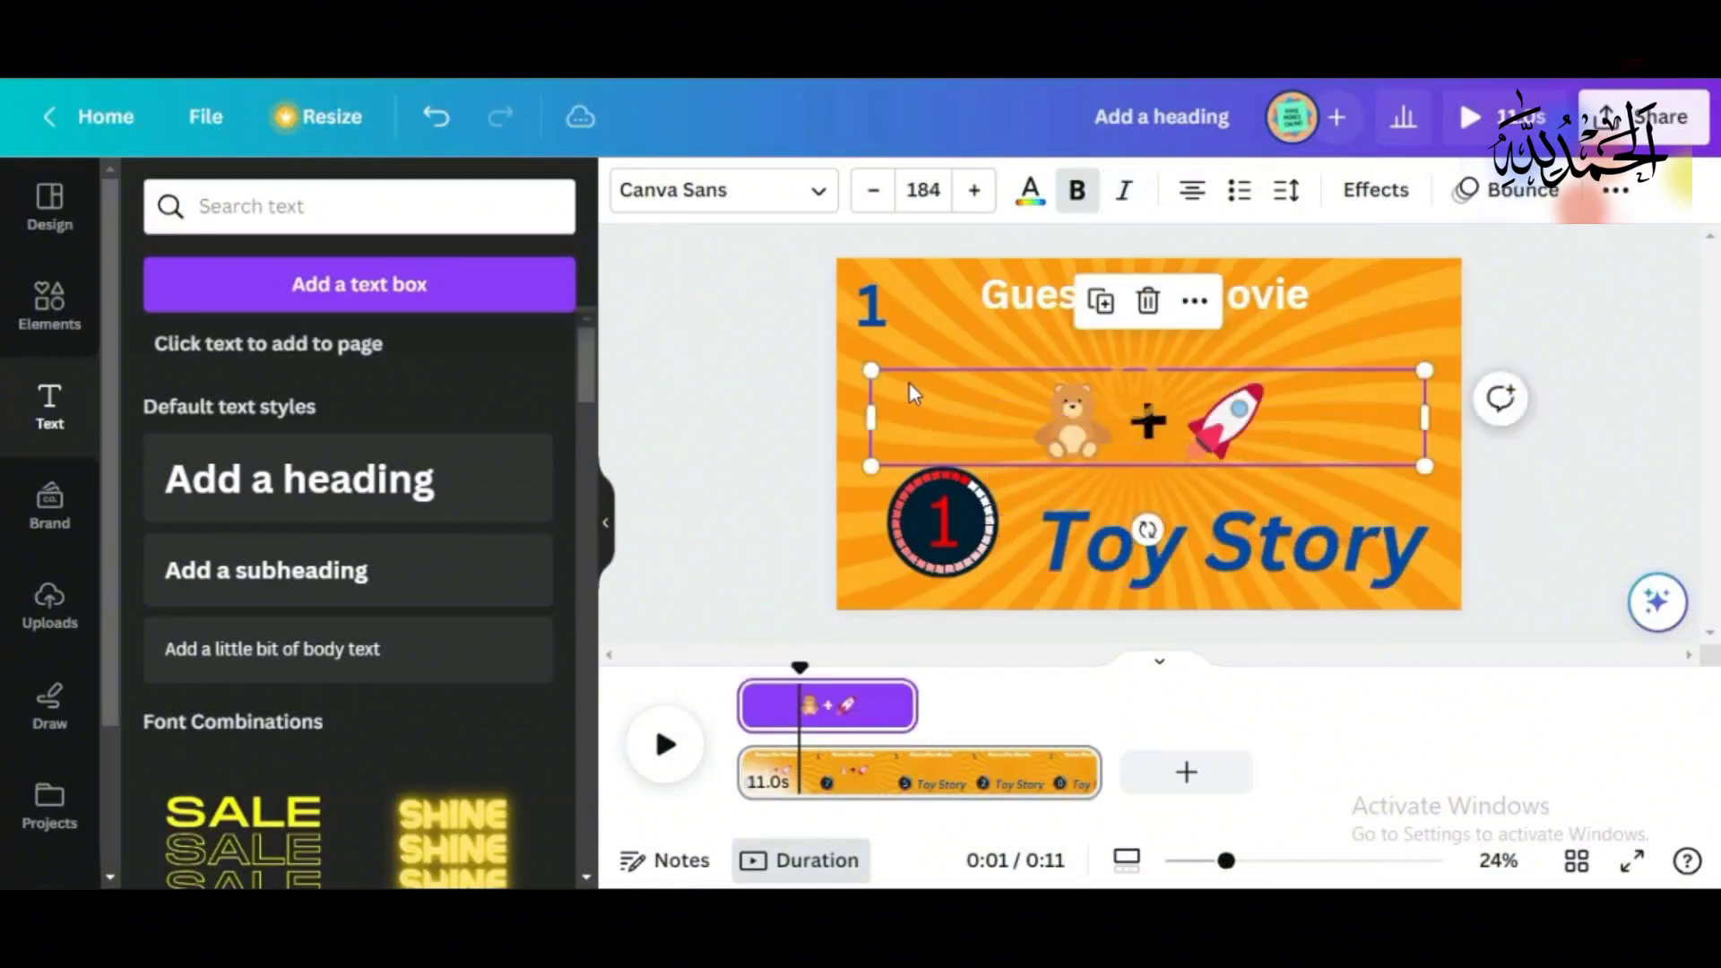
left_click_drag(856, 363, 823, 360)
left_click_drag(1018, 399, 1036, 408)
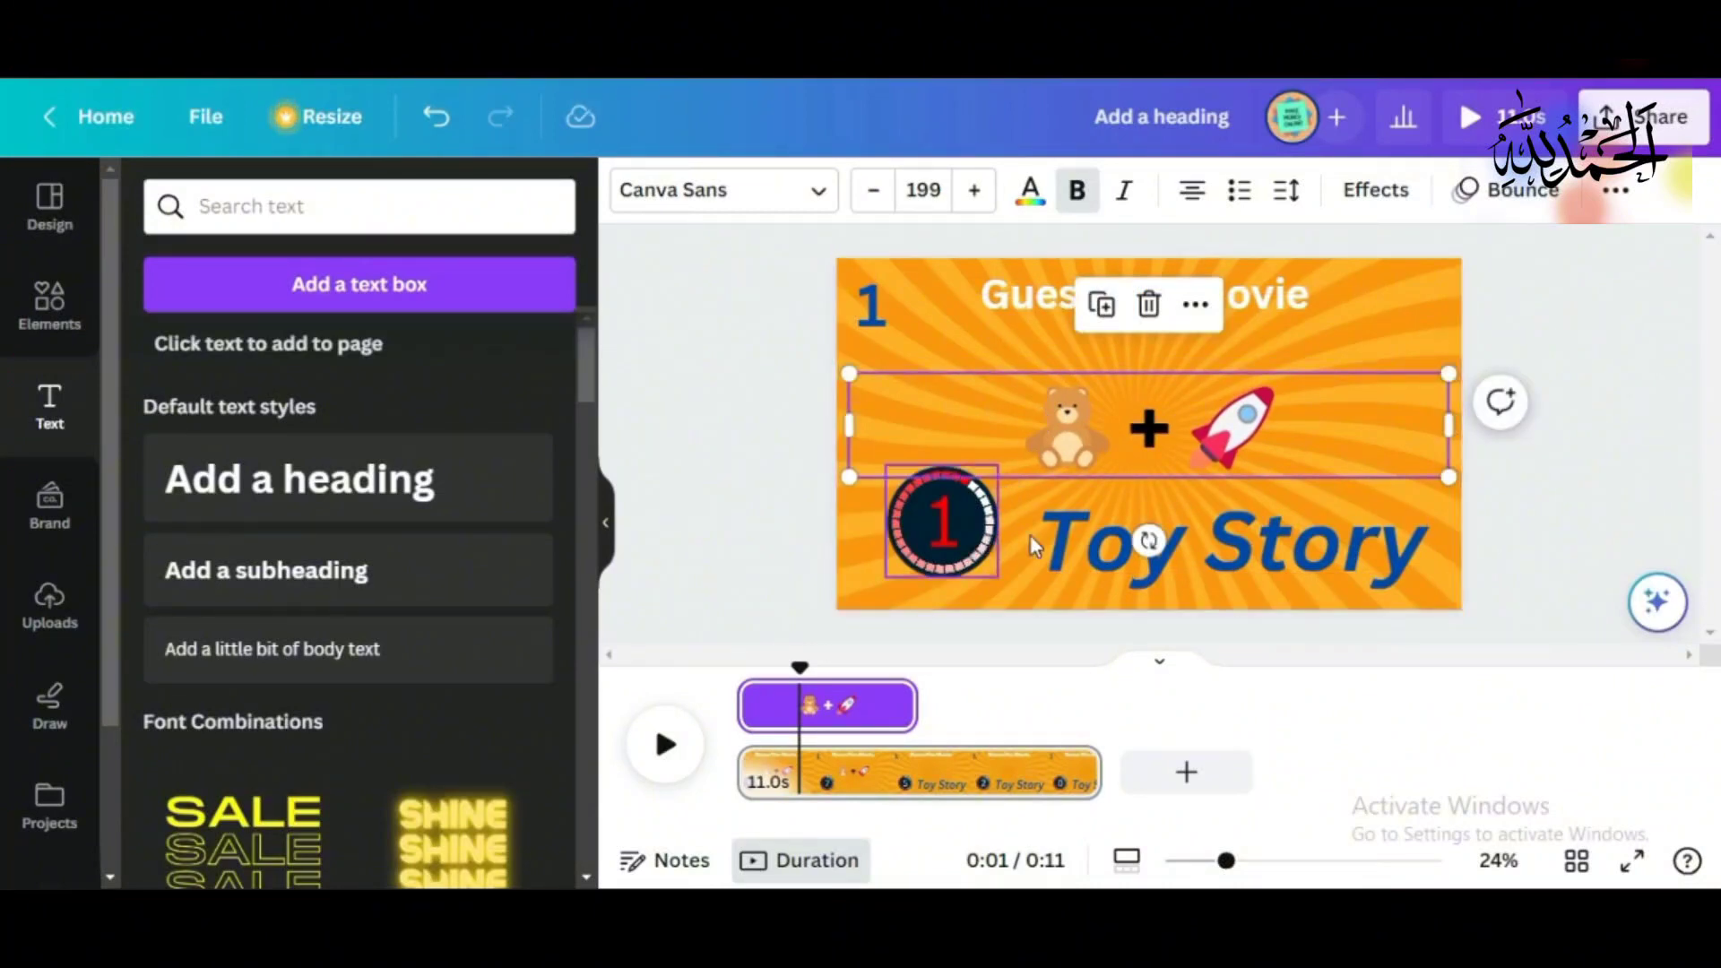
Step: Move the "Toy Story" title up over the emojis and select the countdown circle to show its timing
left_click(1074, 536)
left_click_drag(1073, 536, 1028, 411)
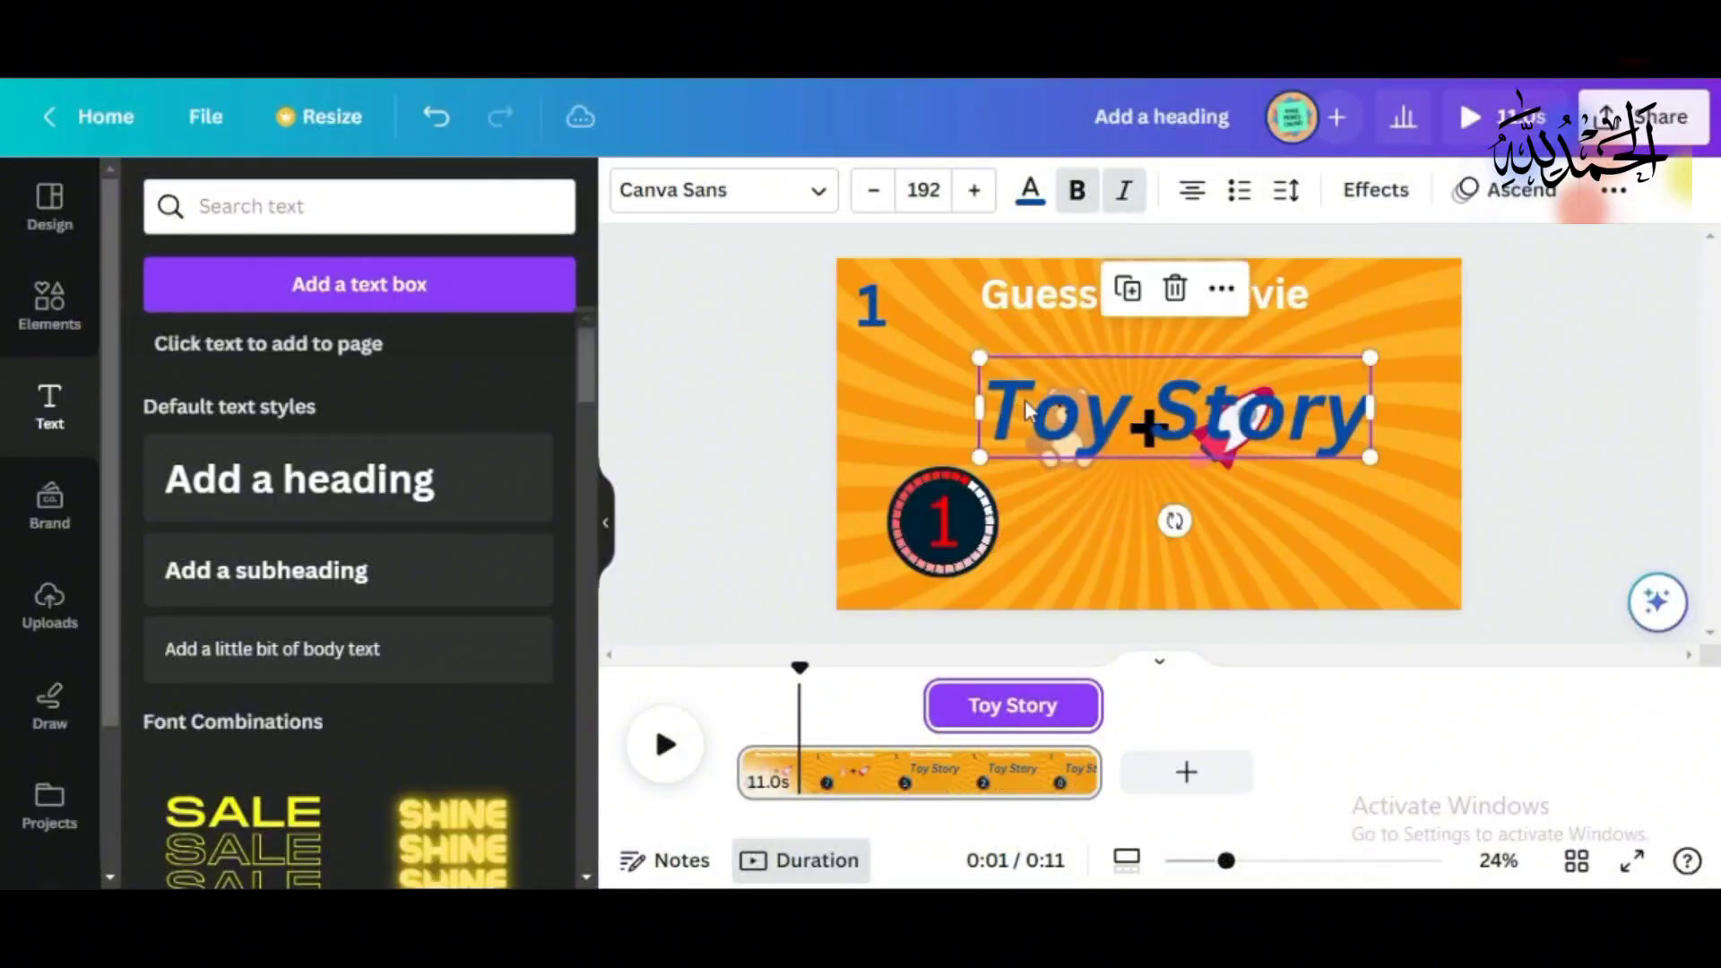
left_click(959, 534)
right_click(960, 538)
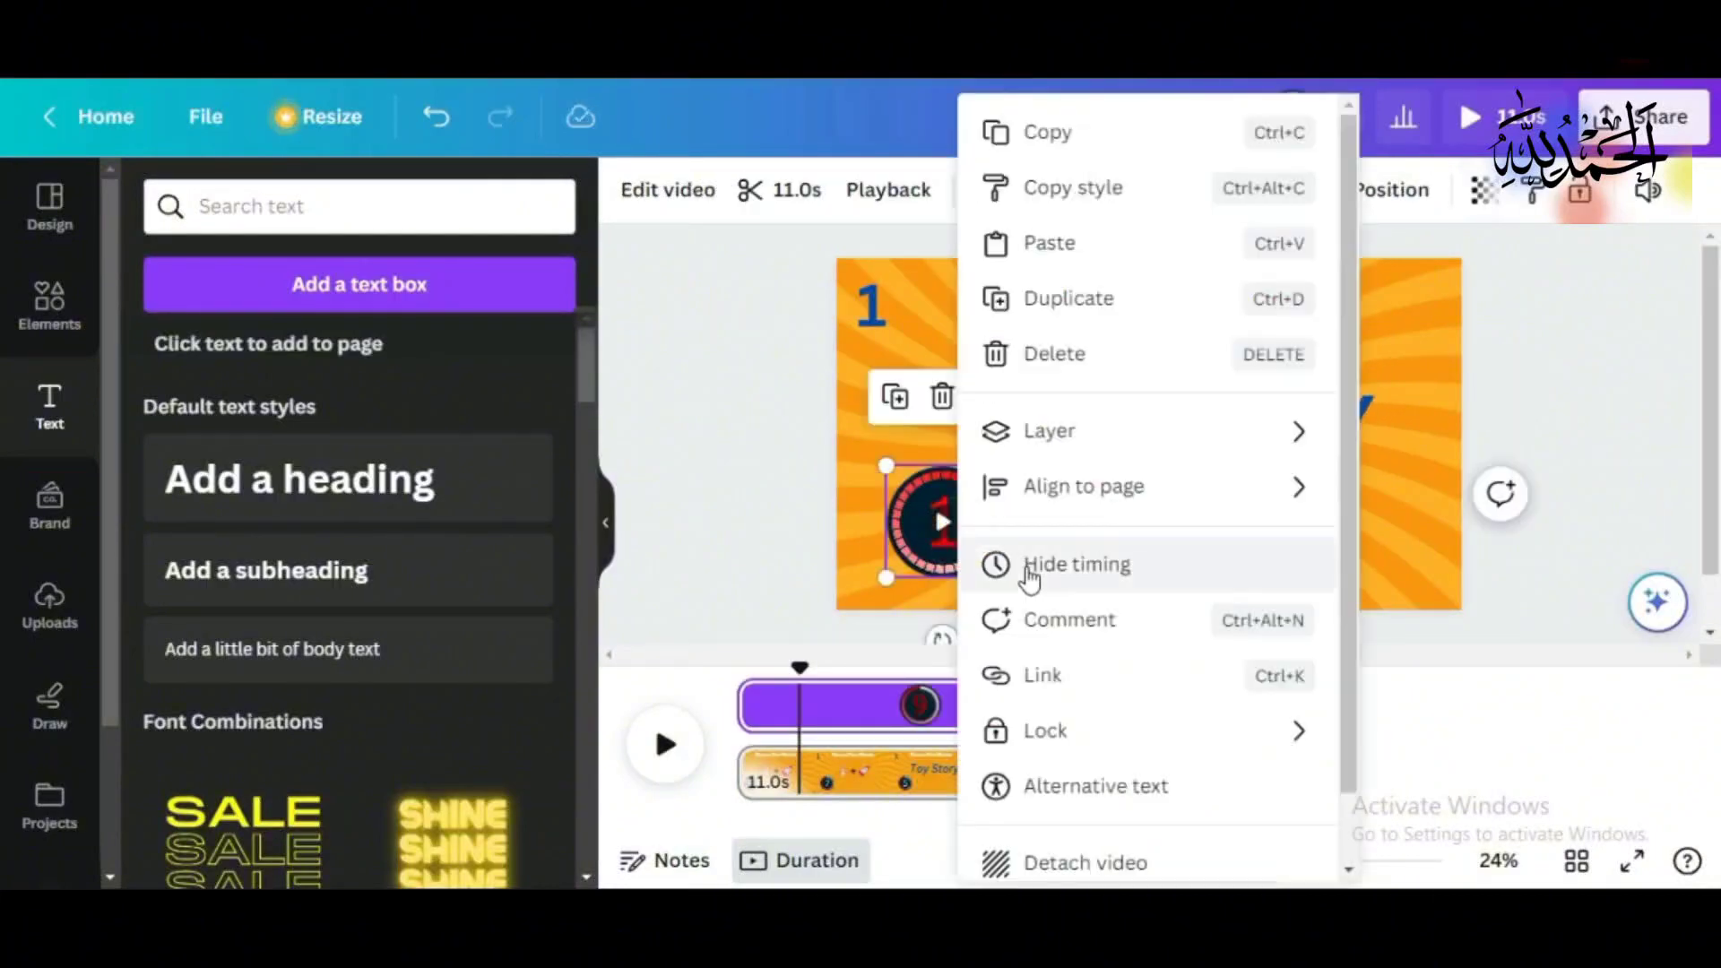
left_click(862, 570)
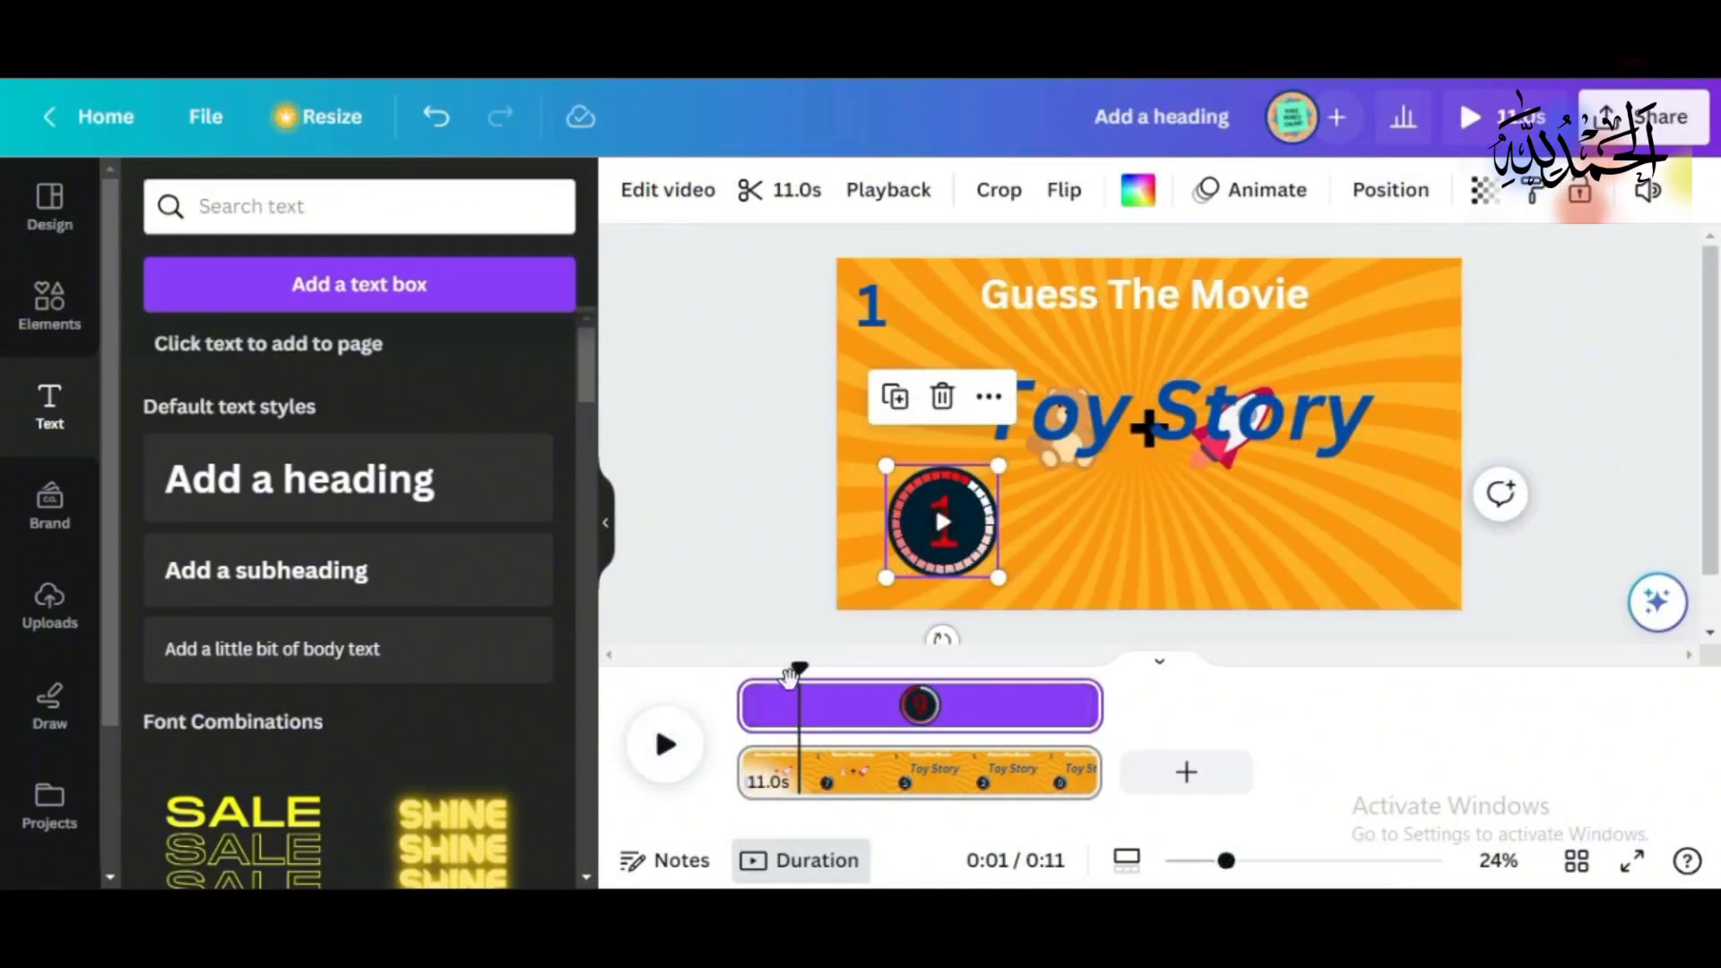
Step: Play the page from the start and trim the countdown's beginning to about 1 second, once the emojis are in
left_click(774, 679)
left_click_drag(774, 679, 746, 669)
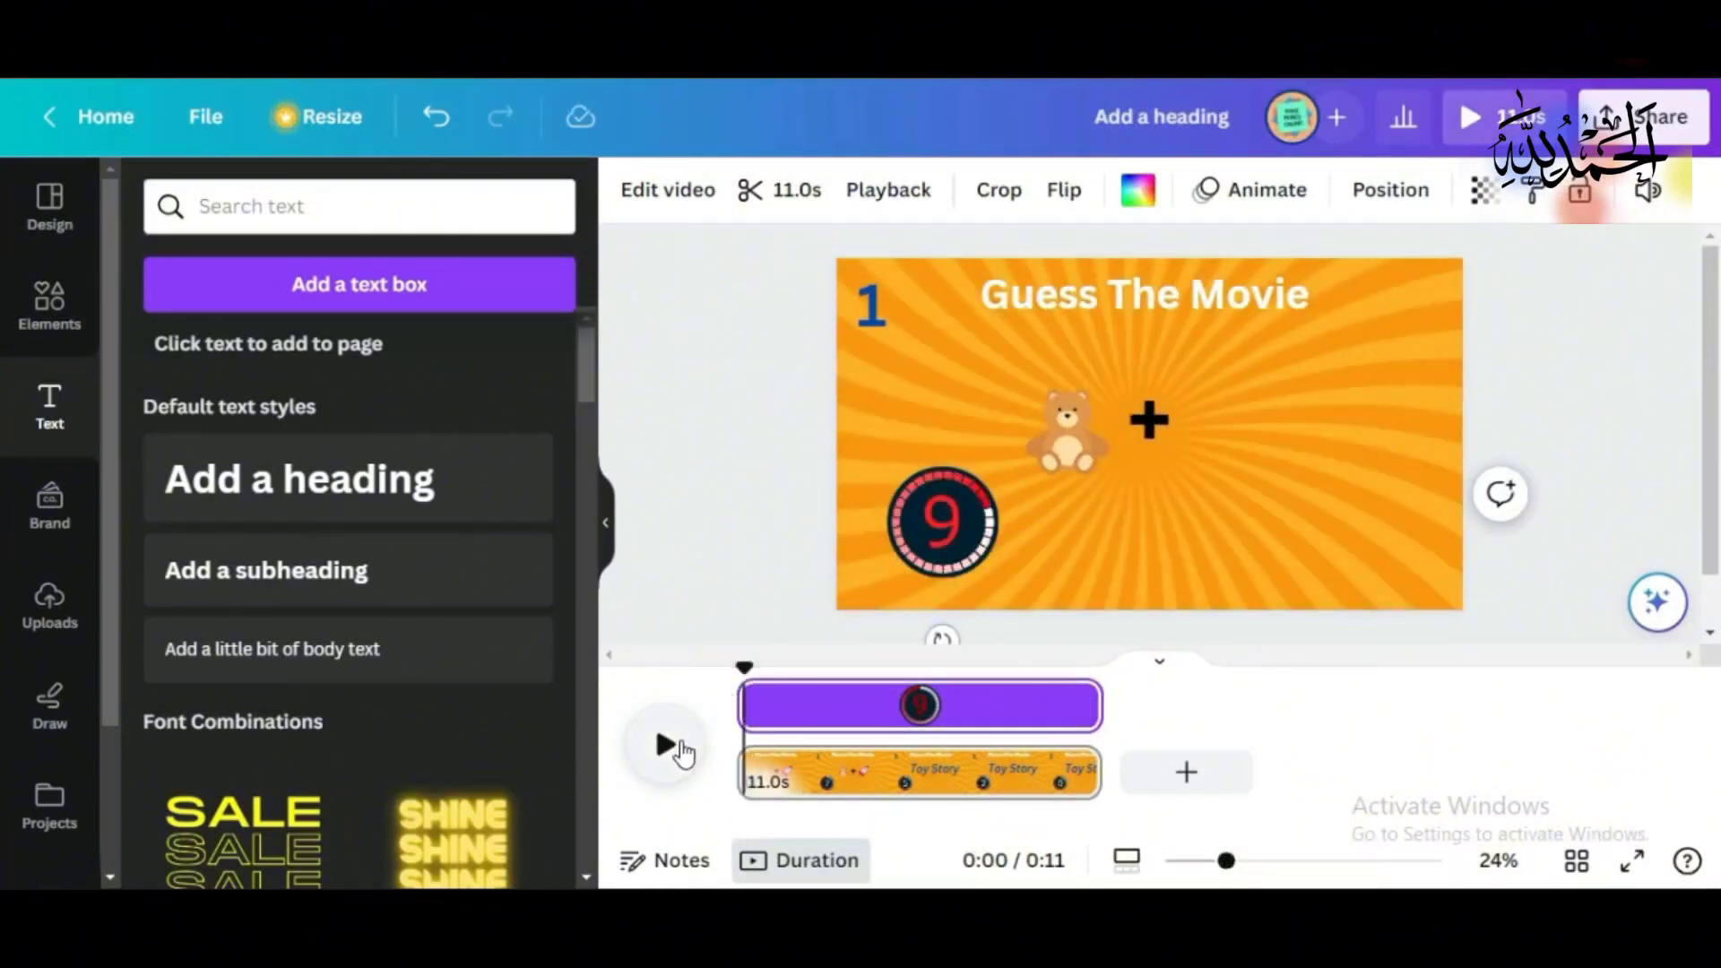
left_click(668, 746)
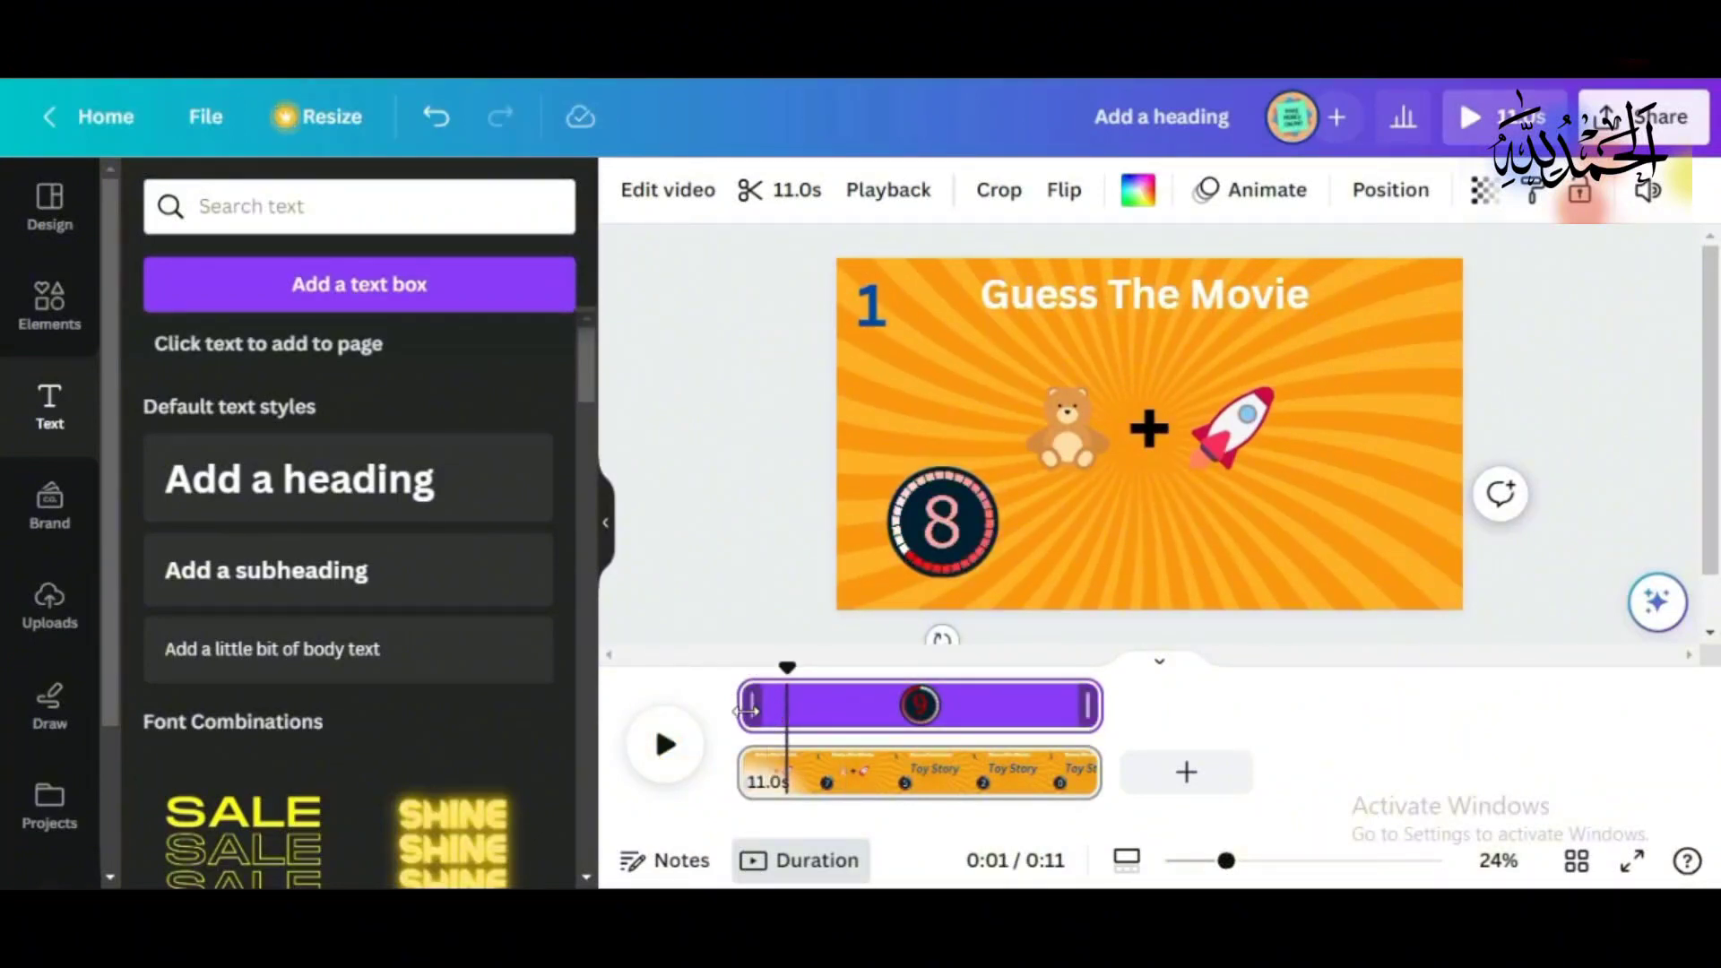
left_click_drag(746, 711, 785, 714)
left_click(689, 752)
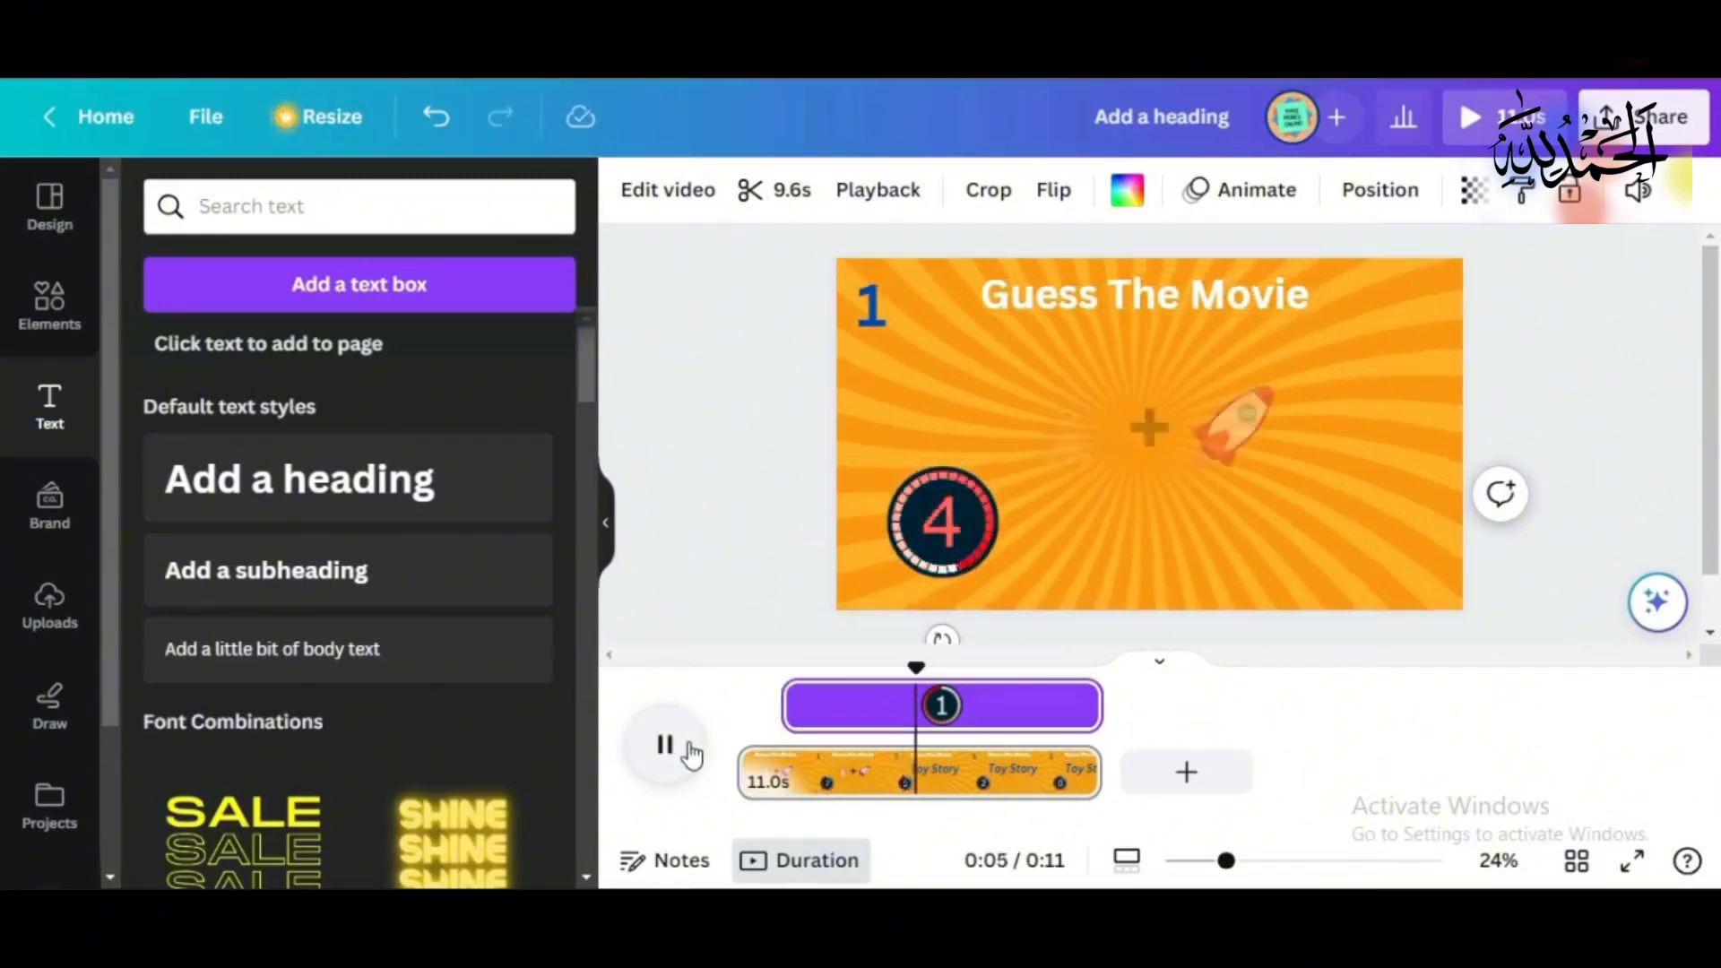
Step: Play and pause the page in short bursts to find the moment when the countdown reaches zero
left_click(690, 752)
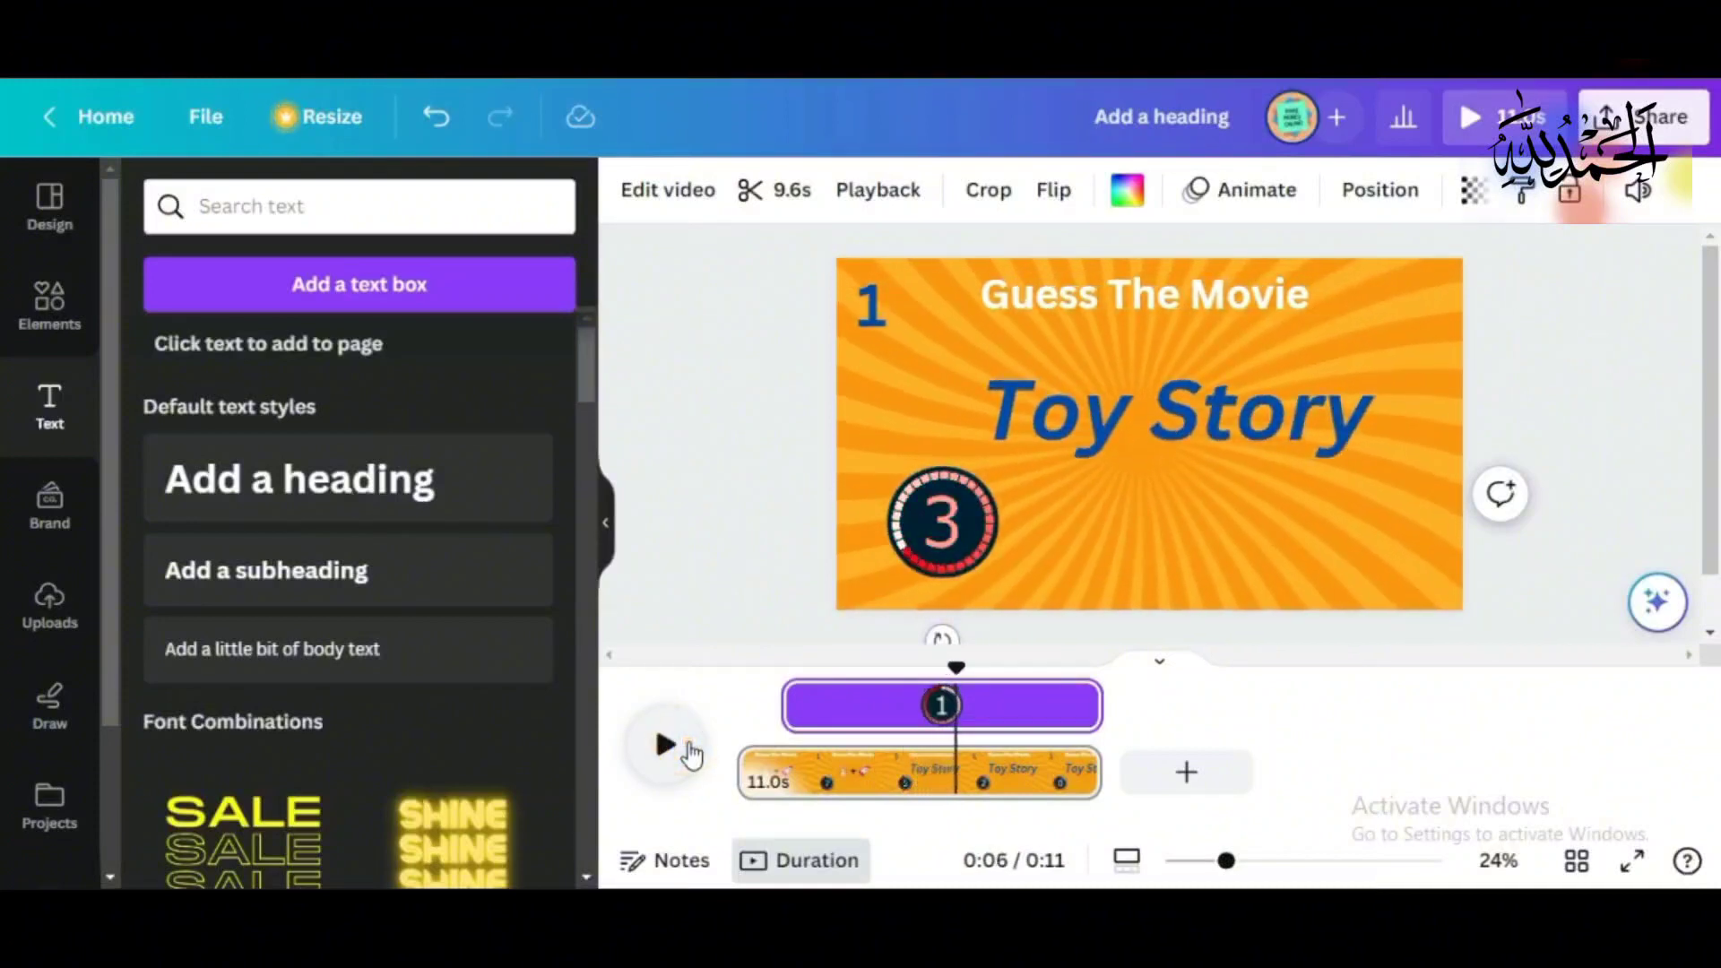
left_click(690, 752)
left_click(690, 753)
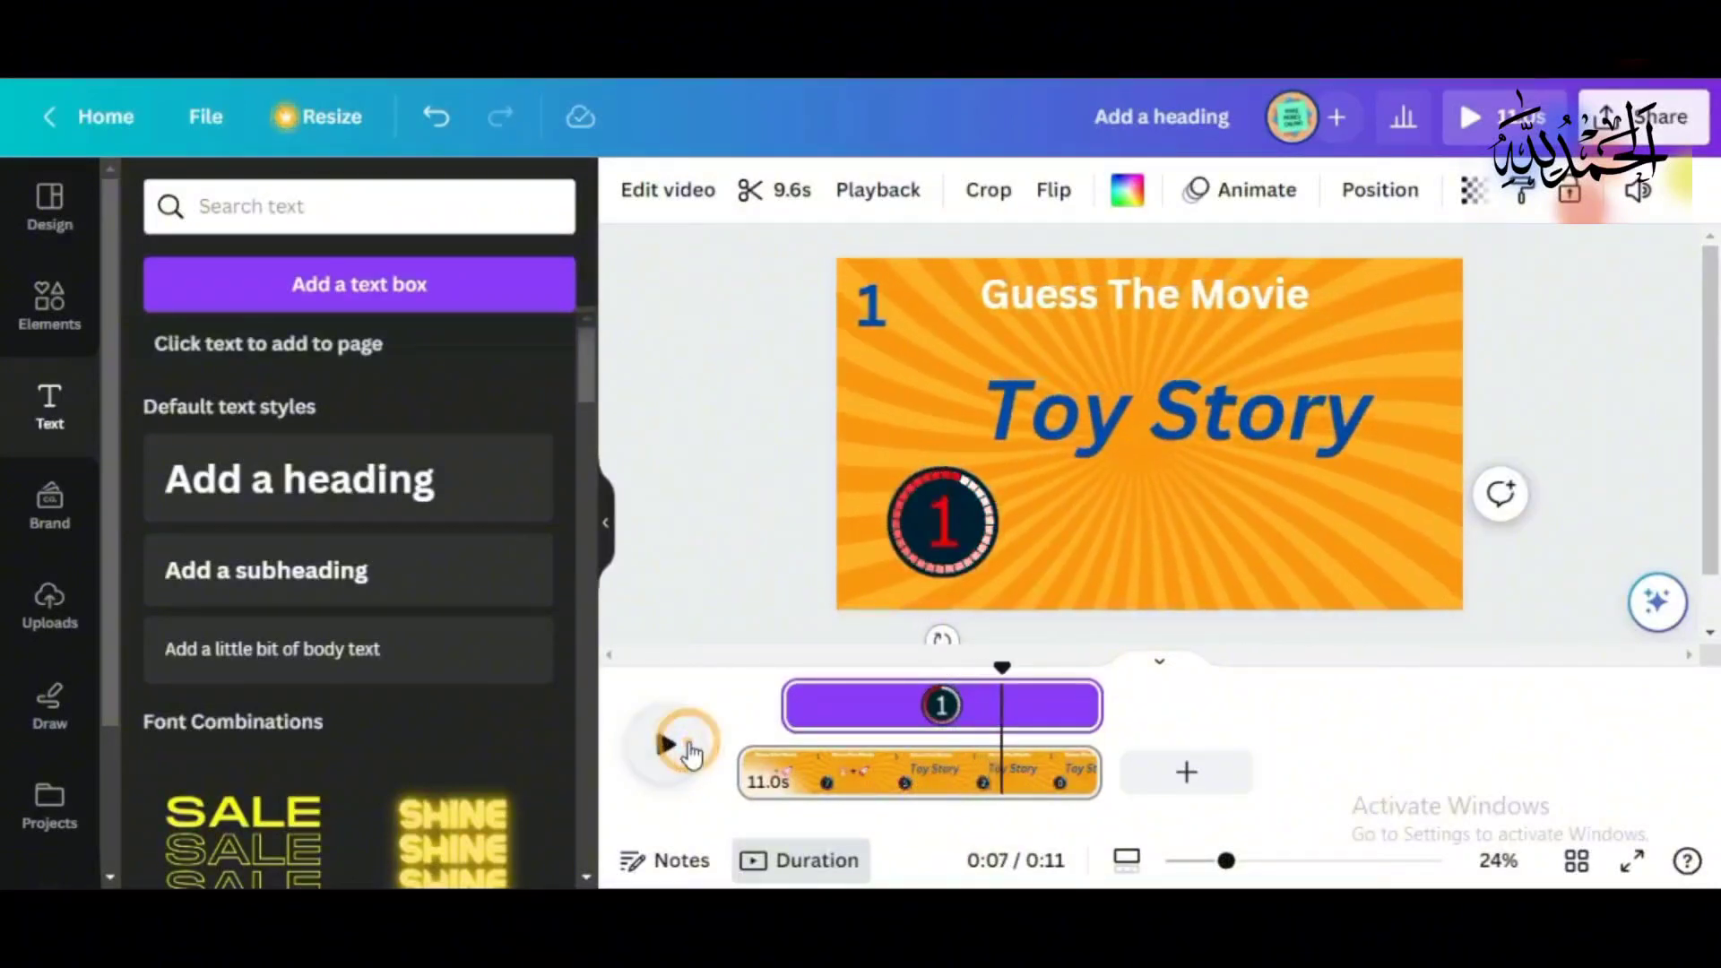
left_click(690, 753)
left_click(690, 753)
left_click(690, 753)
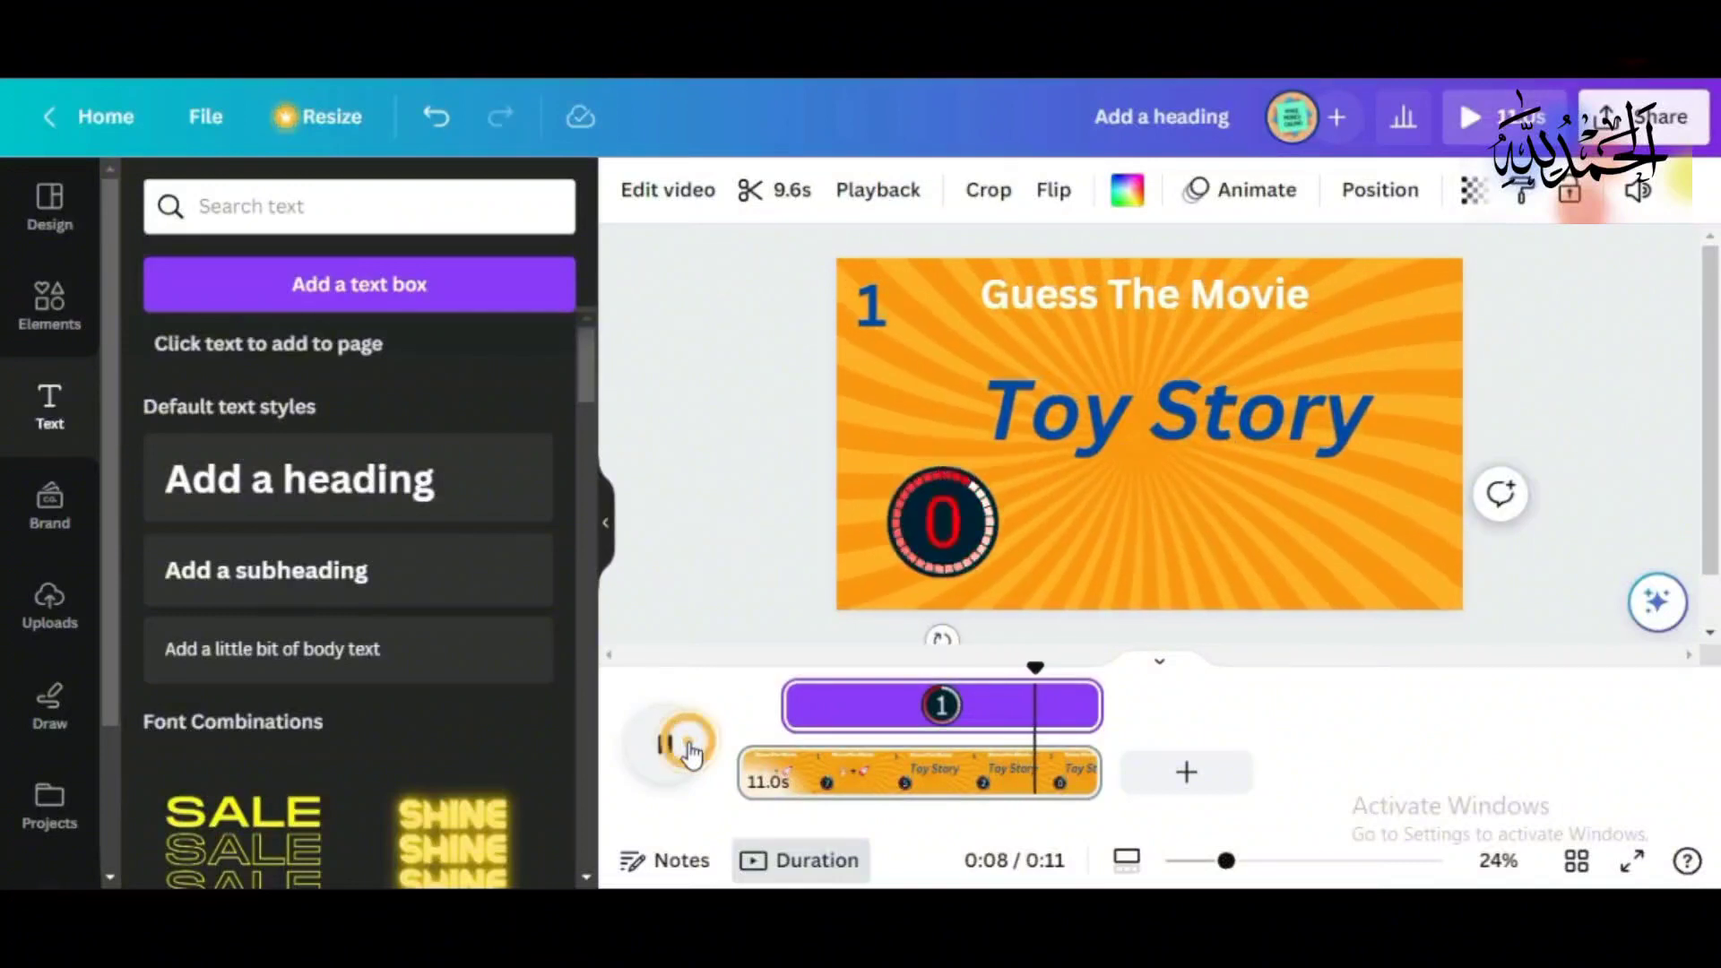
left_click(687, 755)
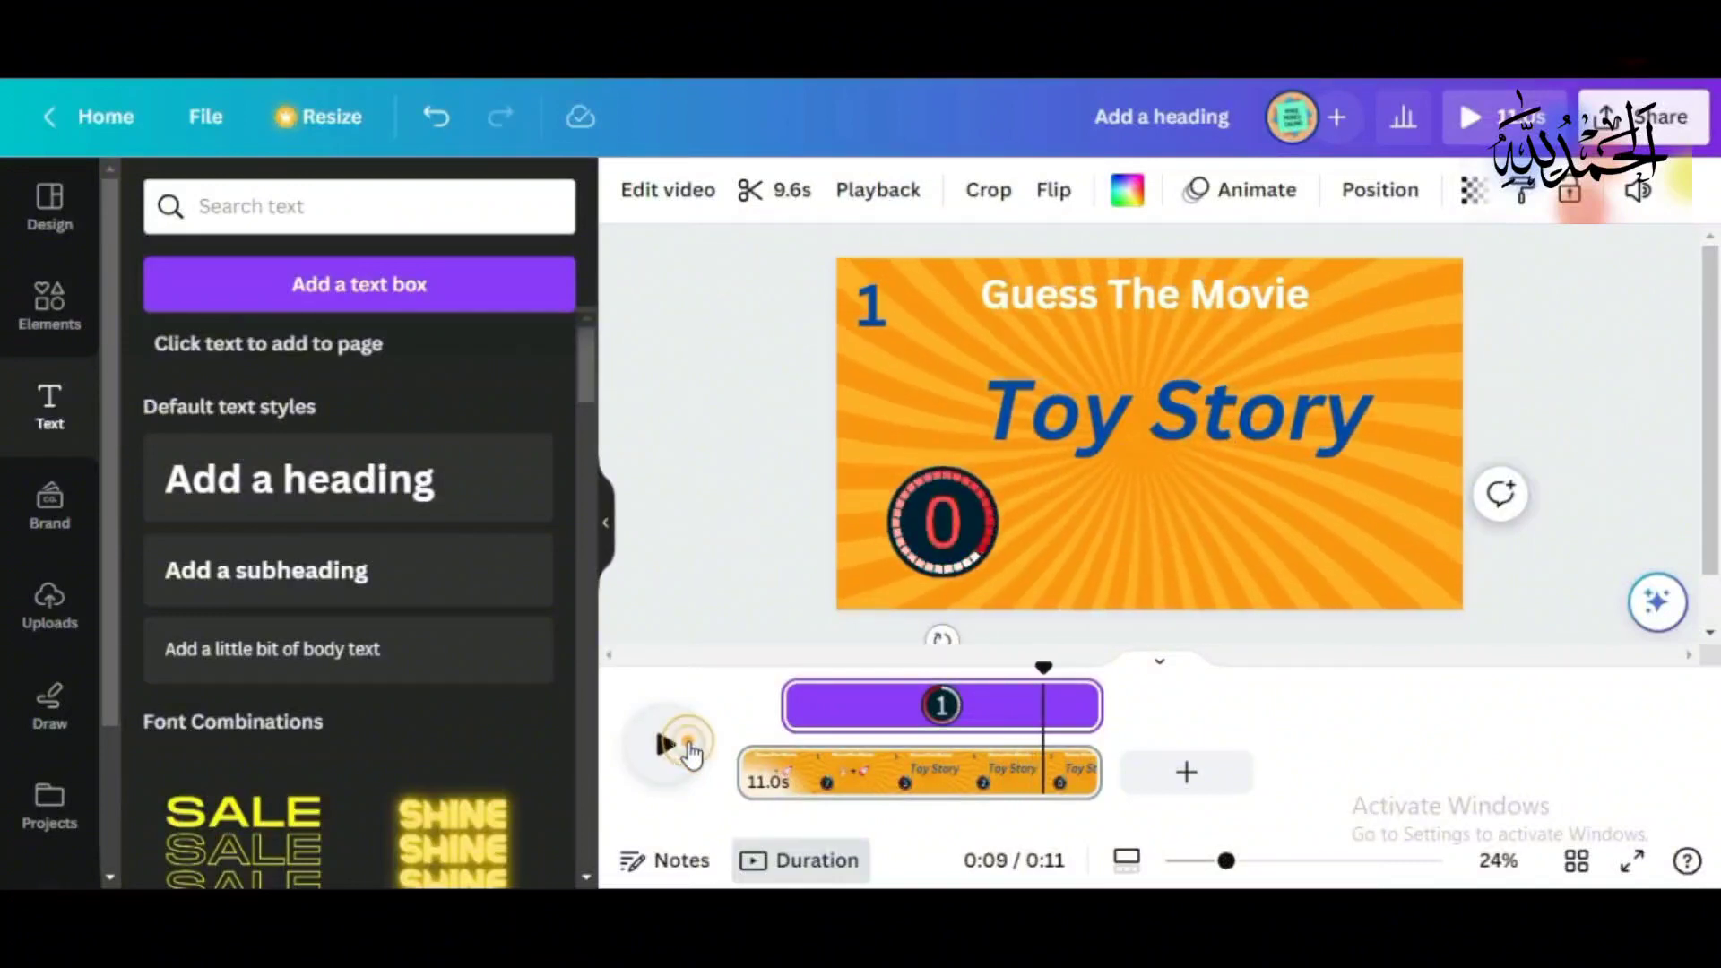
Step: Trim the countdown's end to about 9 seconds, with the emojis ending and the "Toy Story" title starting at that point
left_click(1057, 701)
left_click_drag(1057, 708, 999, 710)
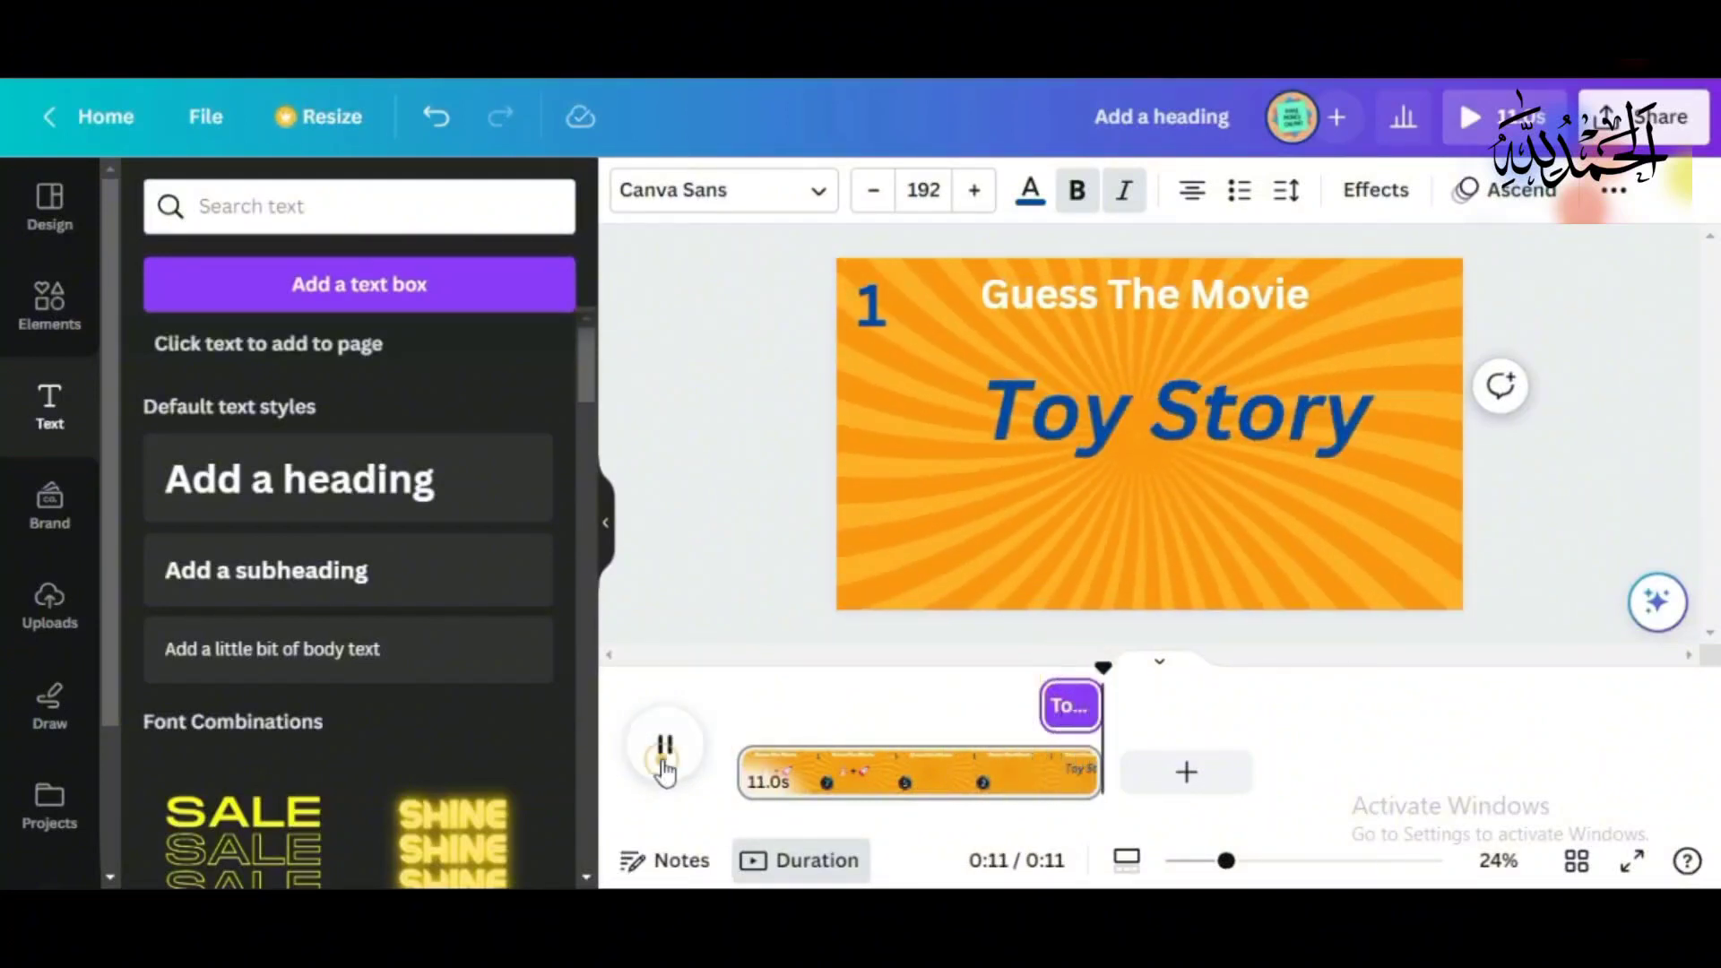
left_click(1013, 705)
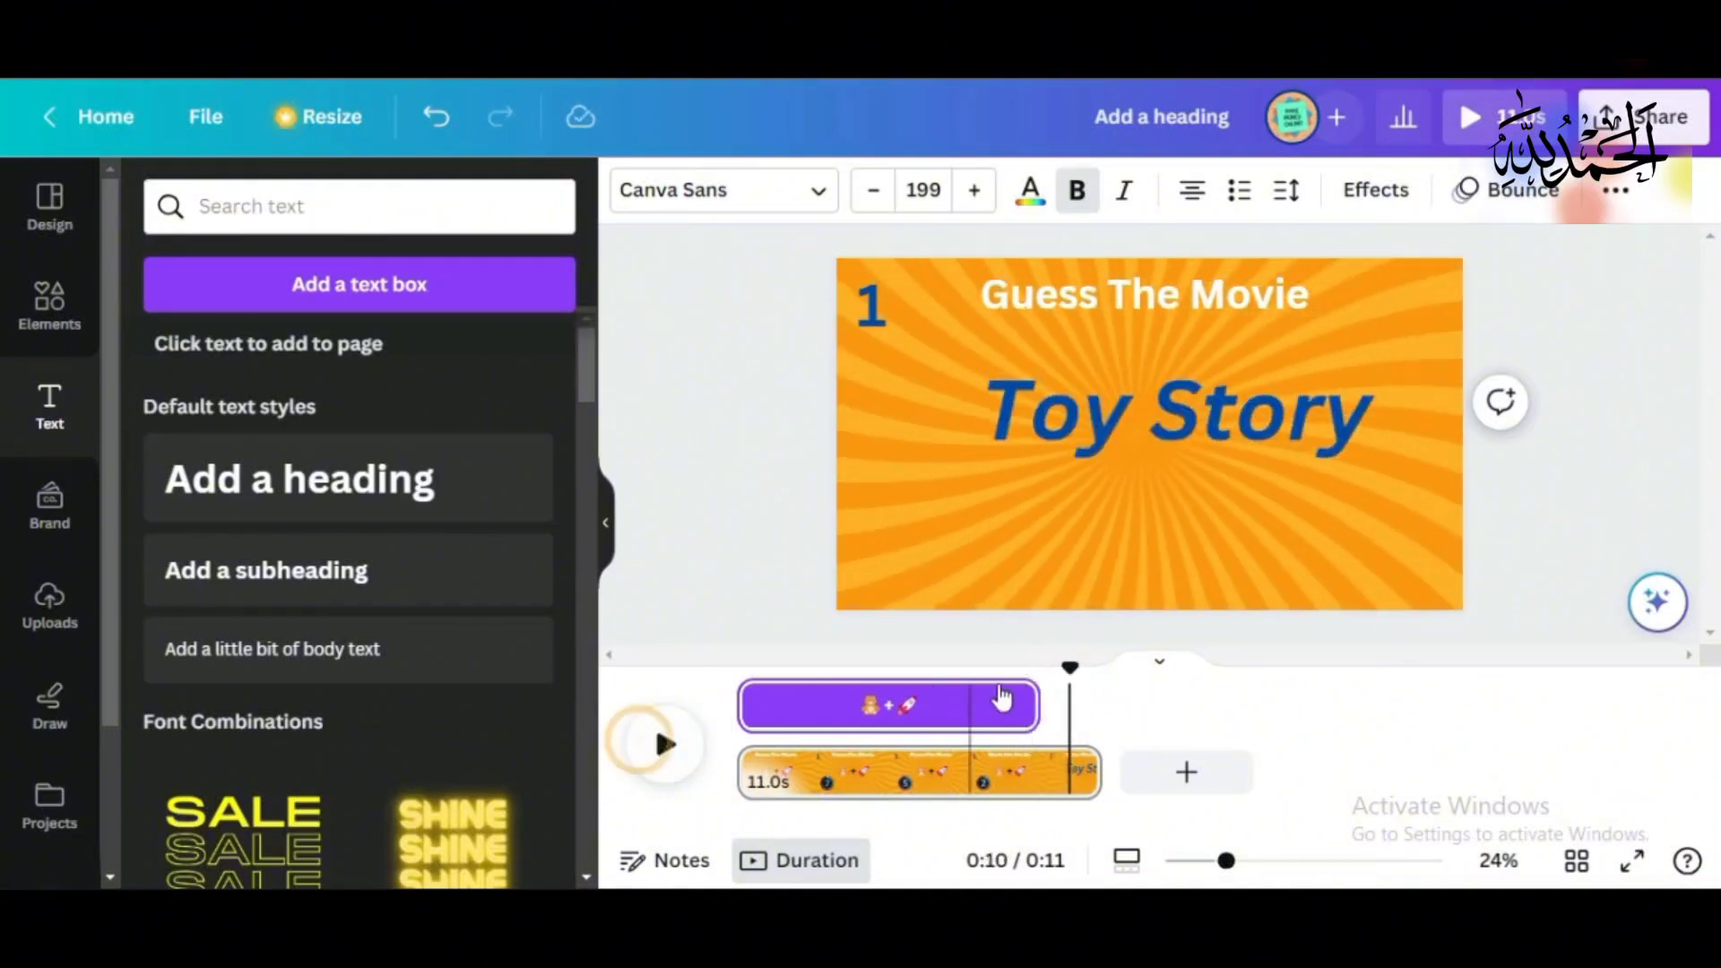
Step: Lower the "Toy Story" title slightly so it is centred over the emojis, and return the playhead to the page's start
left_click(1131, 401)
left_click_drag(1131, 405, 1132, 432)
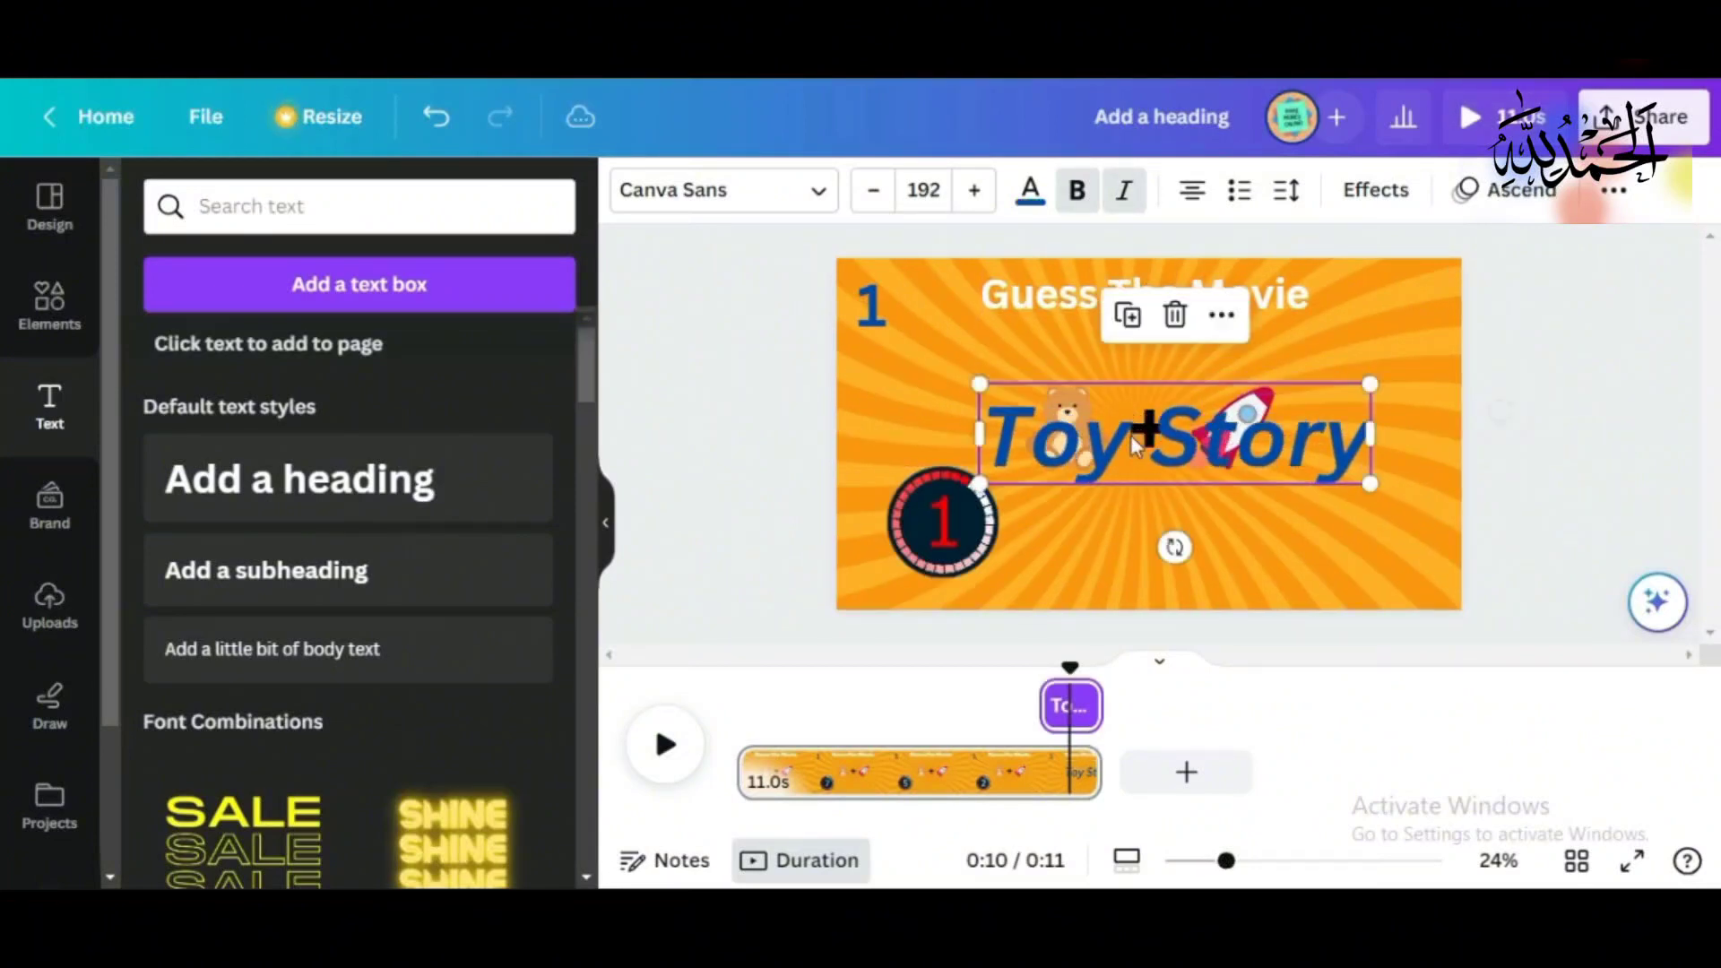
left_click(720, 547)
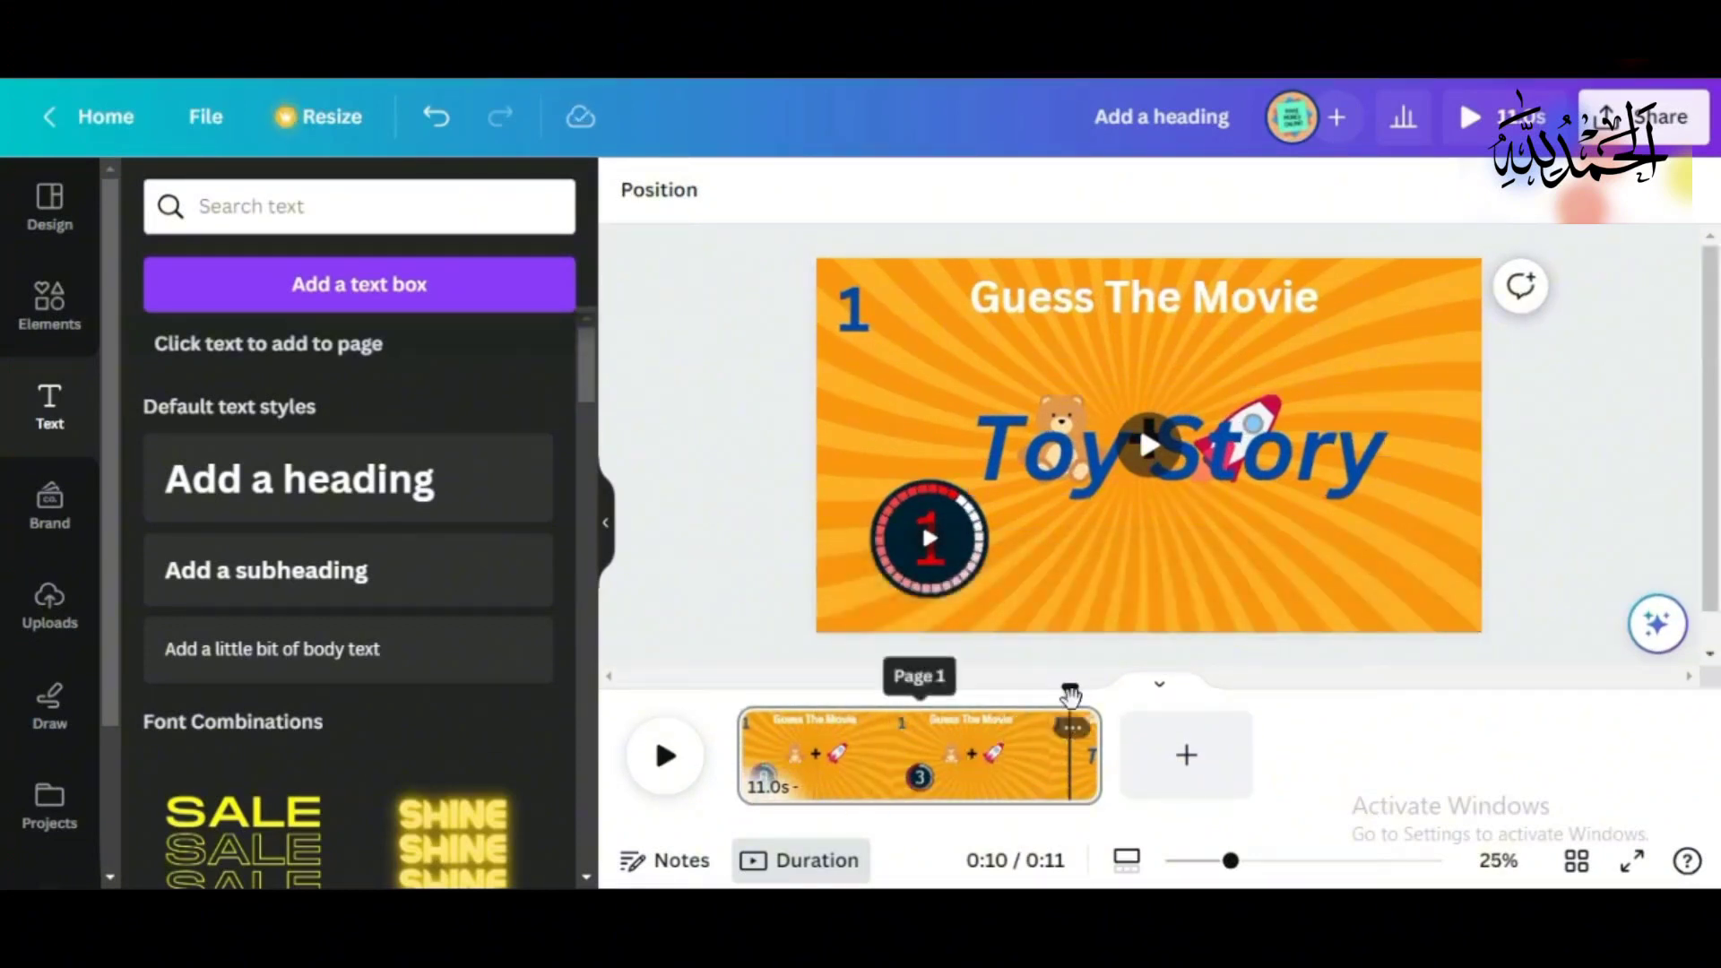
left_click_drag(1070, 688, 742, 697)
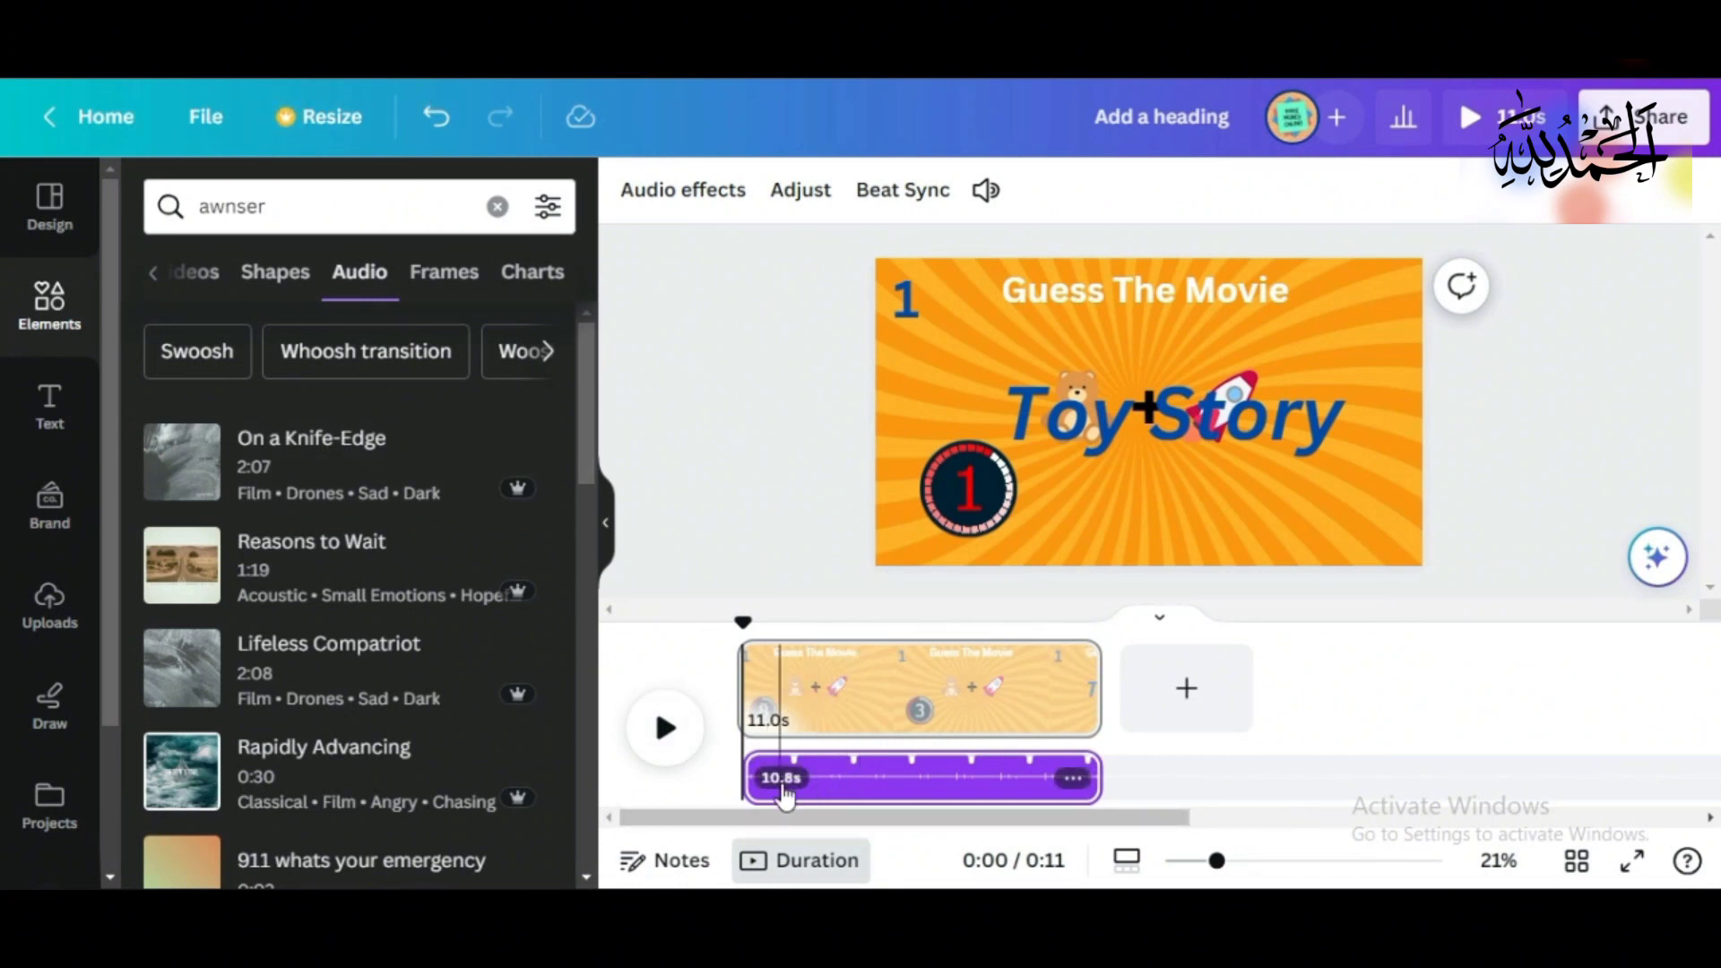
Step: Preview the page with its audio track from the start and trim the track's beginning to about 1 second, where the countdown appears
left_click(861, 769)
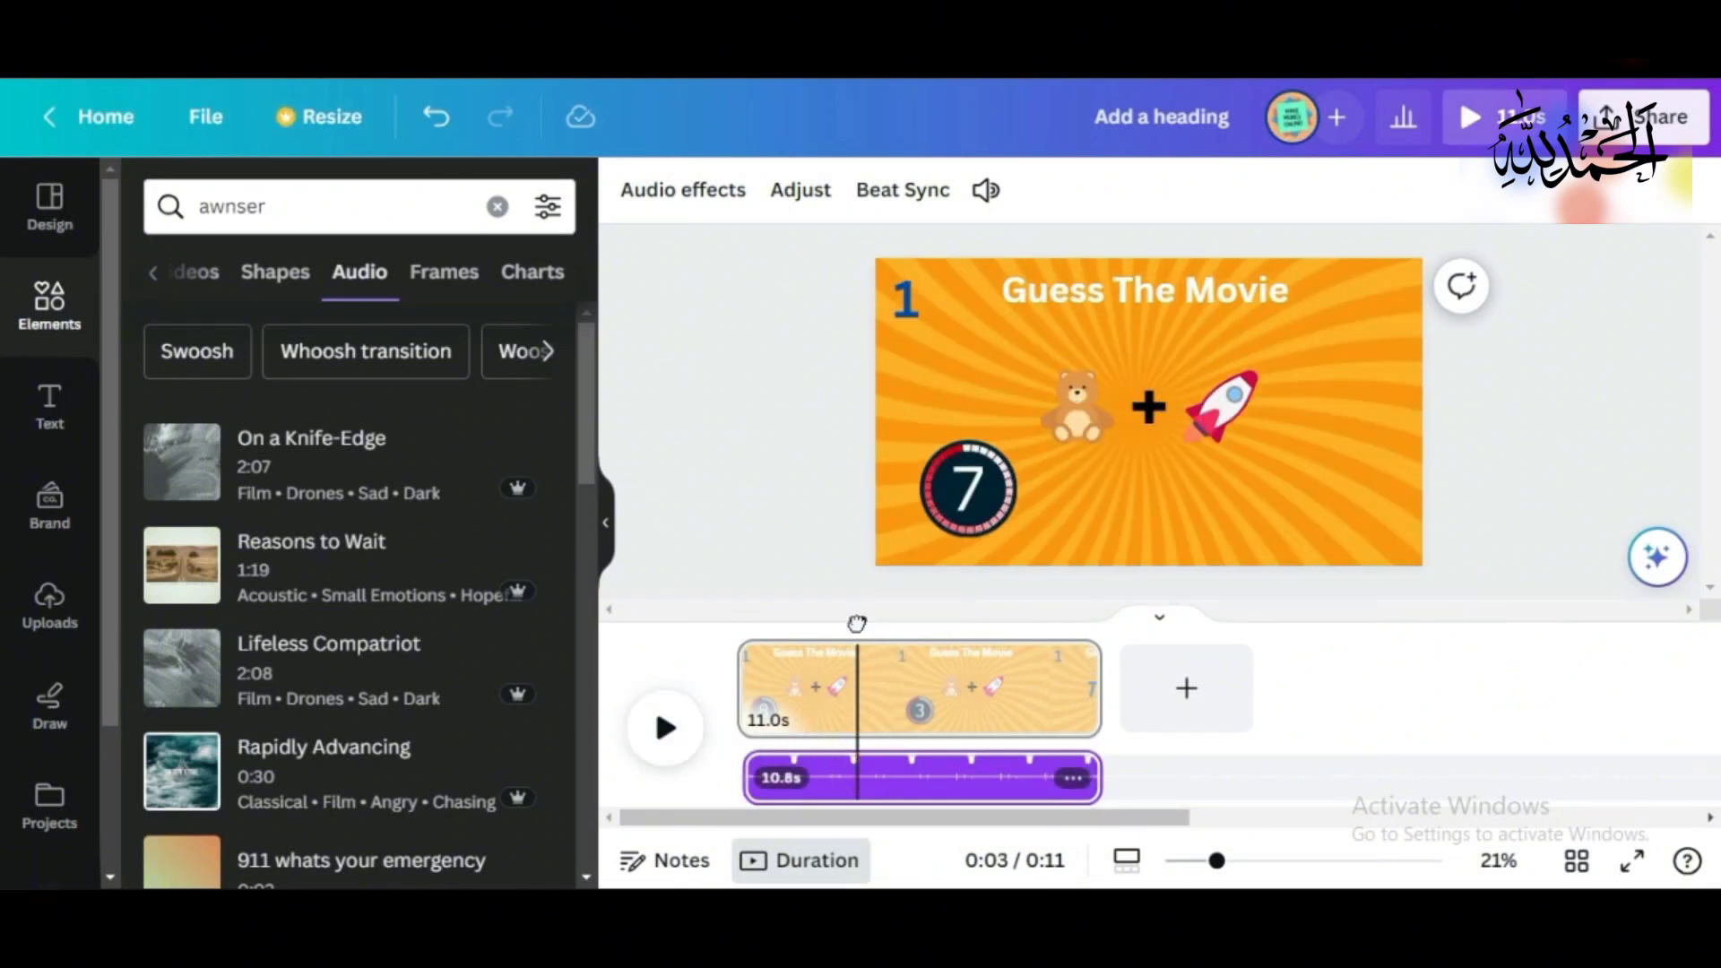
left_click_drag(857, 623, 737, 635)
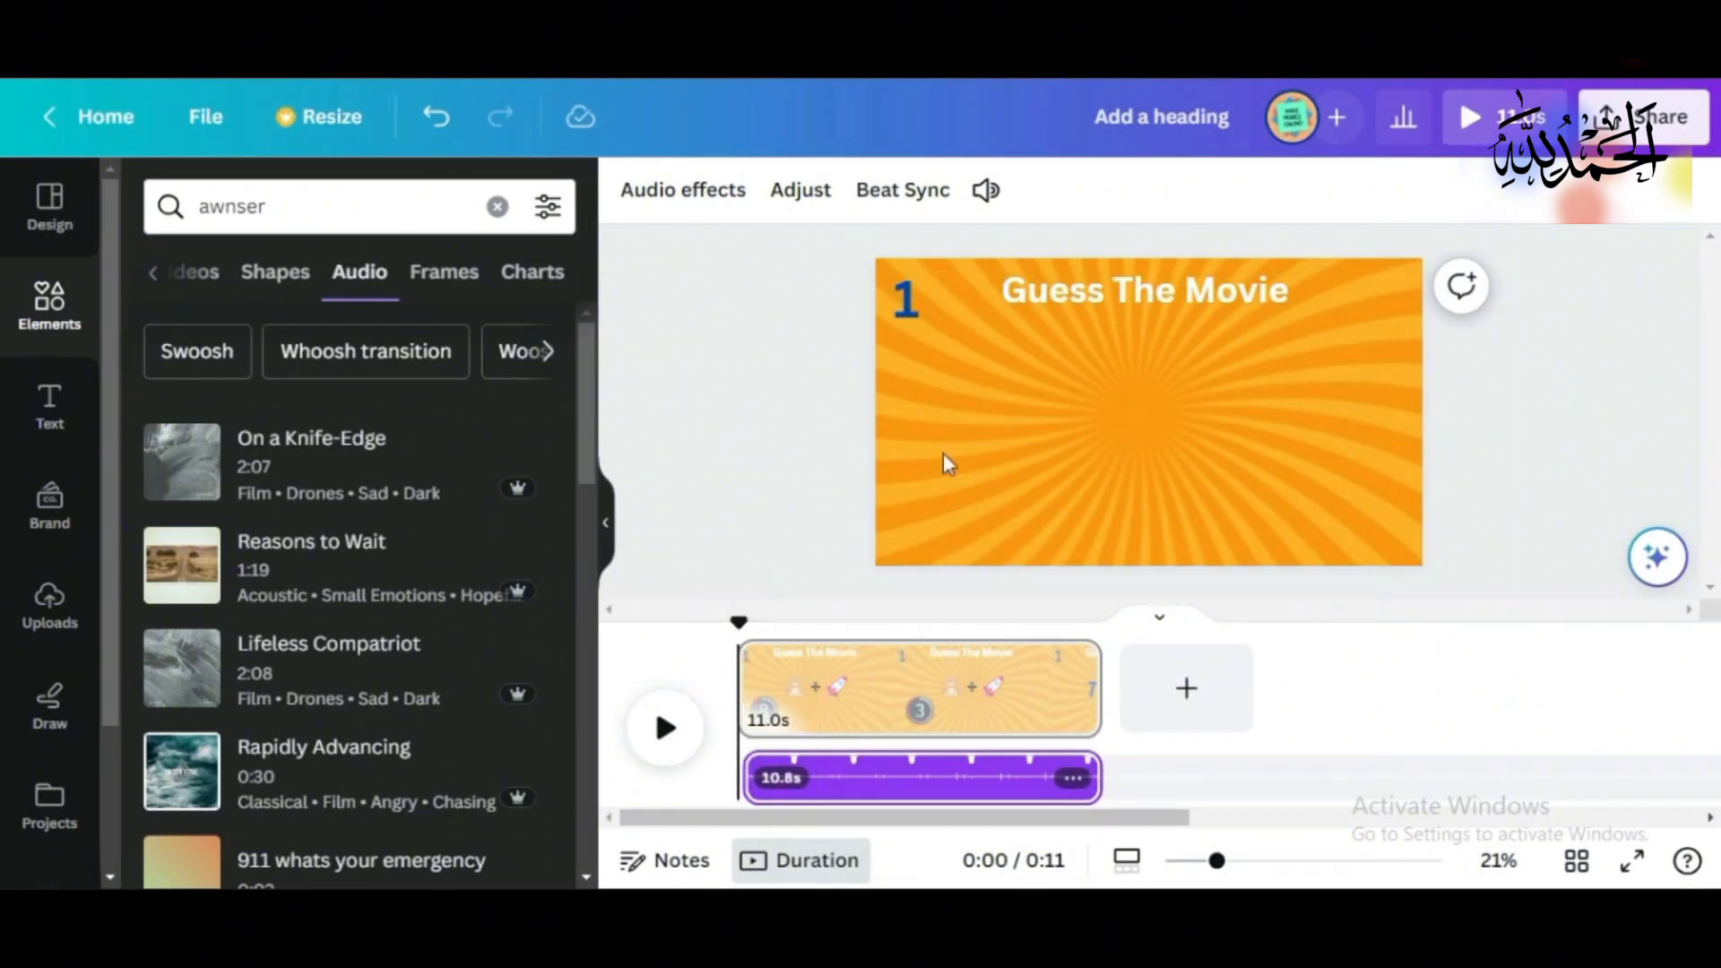
left_click(702, 744)
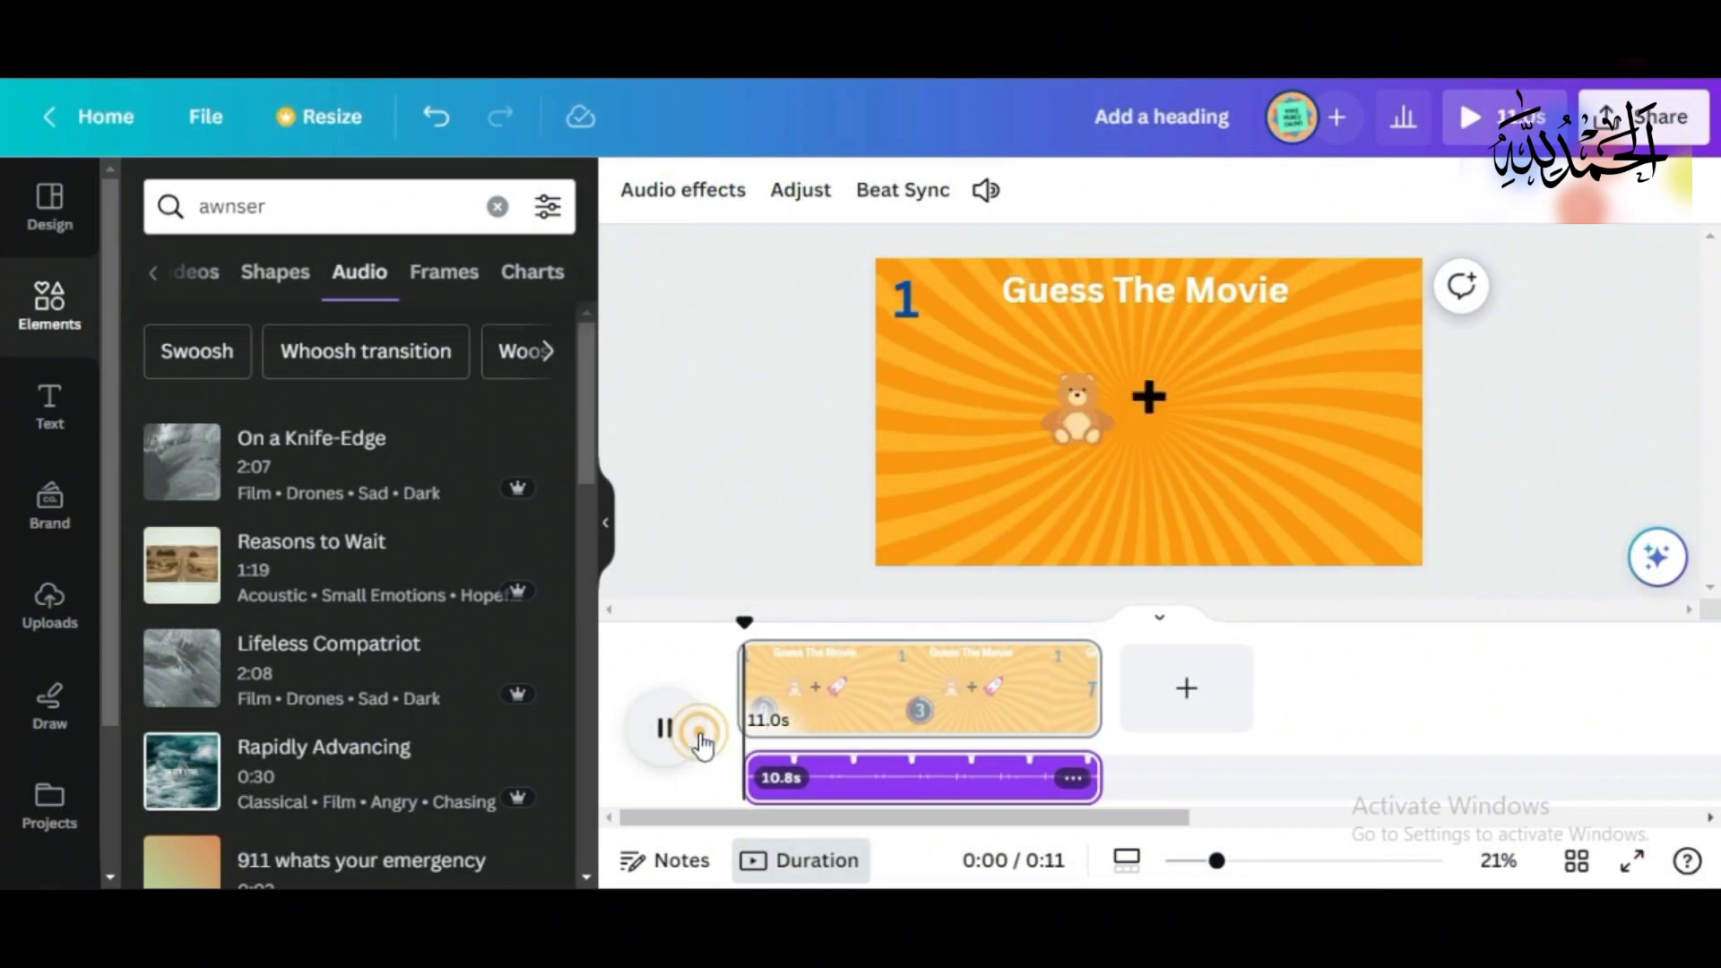
left_click(702, 743)
left_click(702, 744)
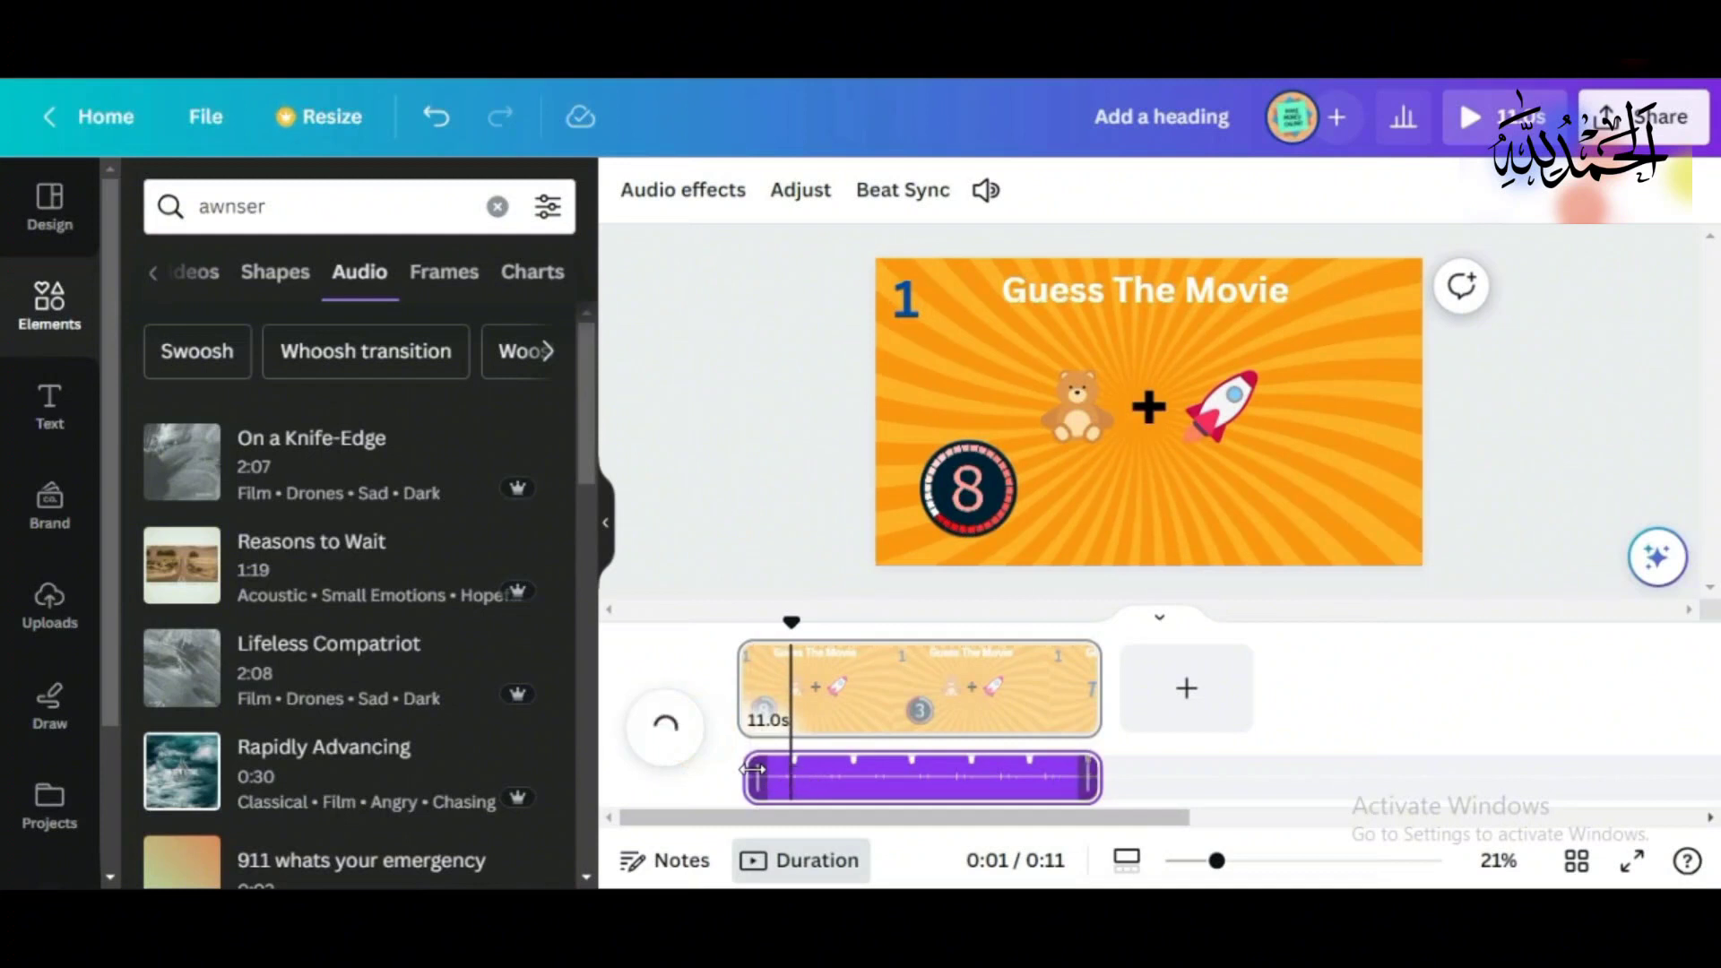
left_click_drag(758, 772, 776, 776)
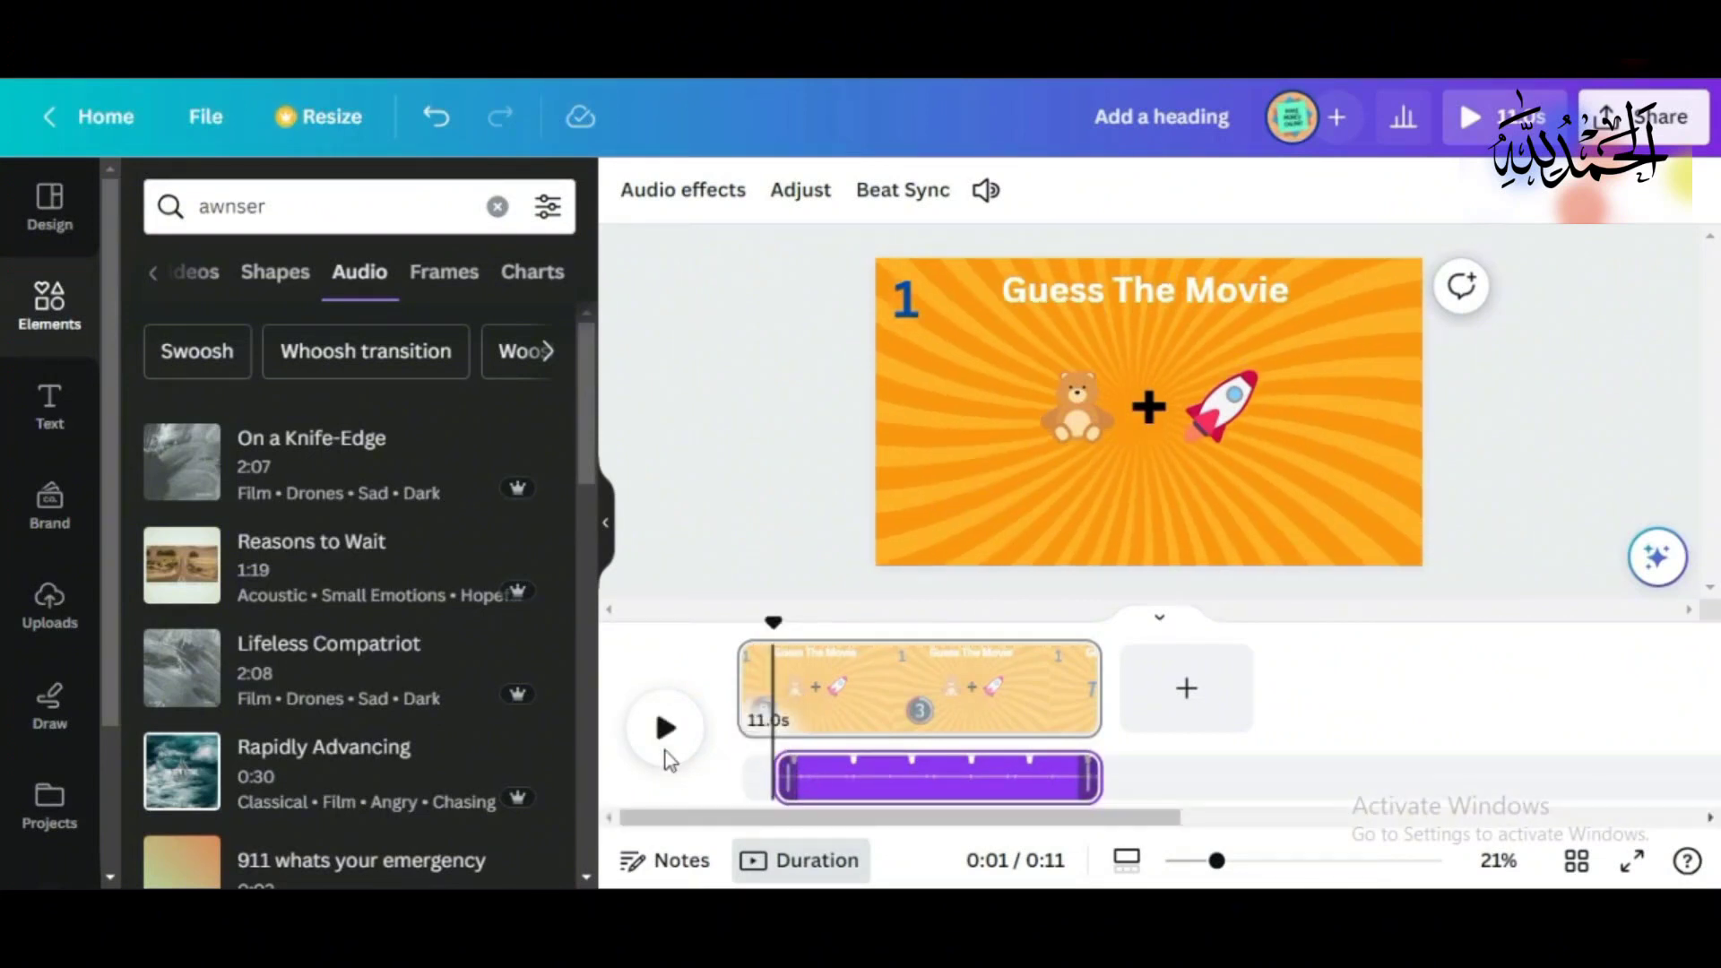
left_click(658, 749)
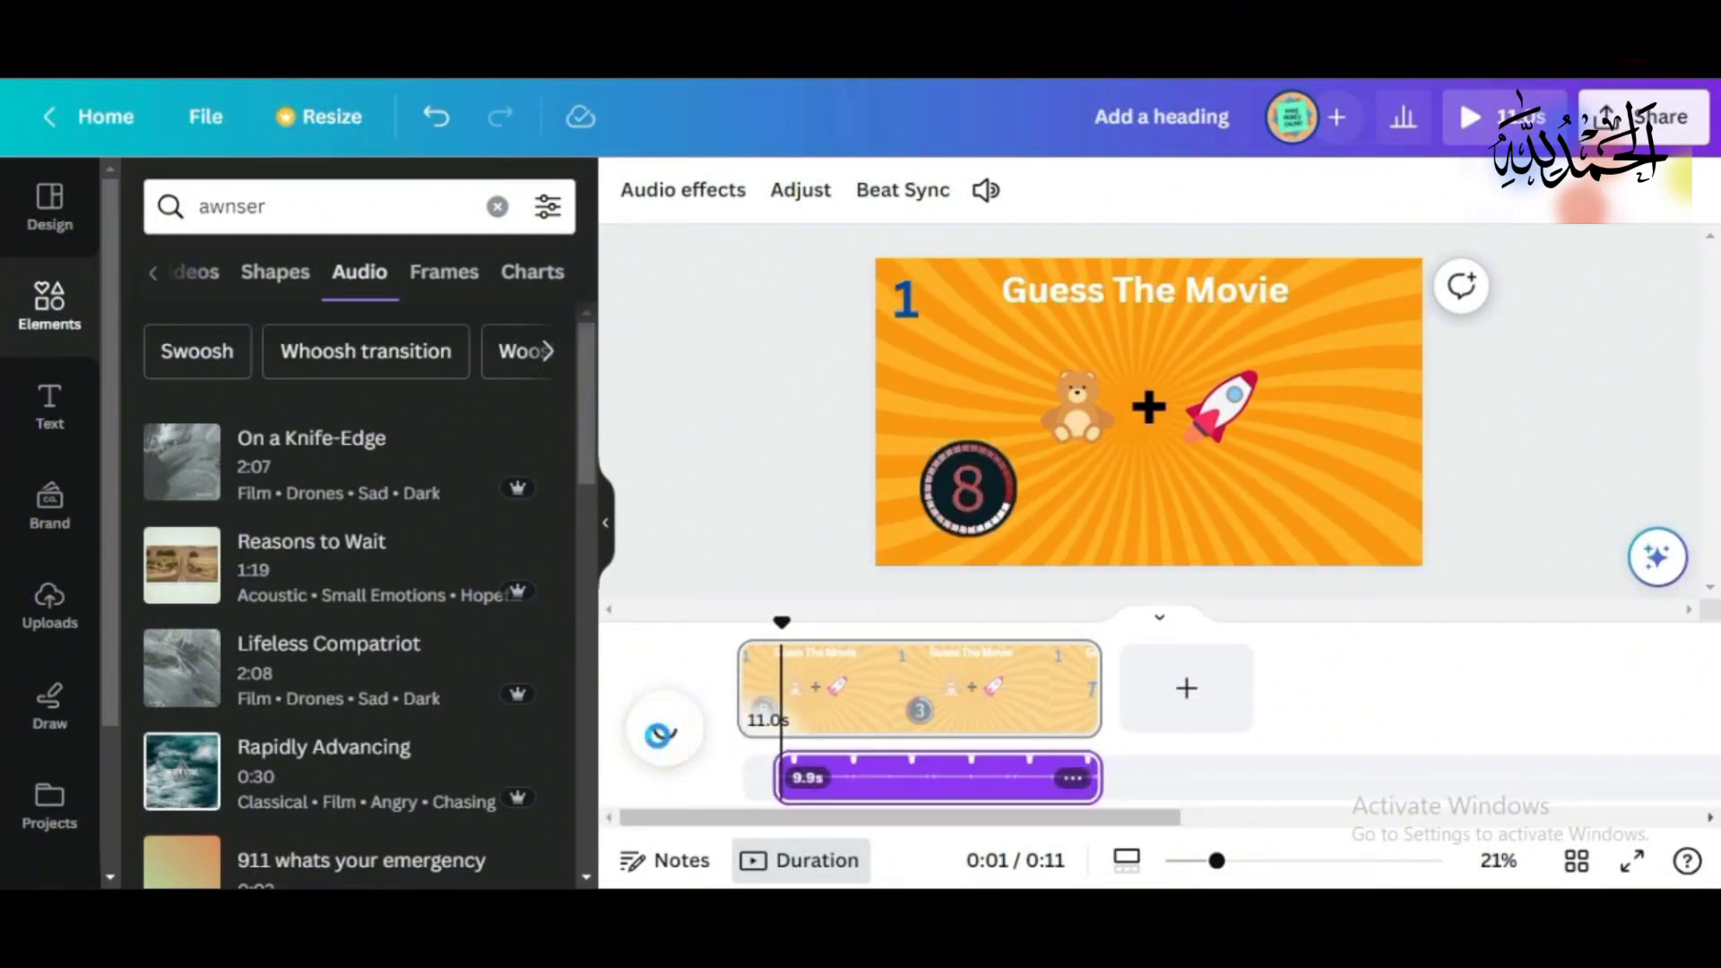
Step: Trim the ticking audio track's end to about 9 seconds, where the countdown ends, and replay that part
left_click_drag(1096, 776, 1042, 782)
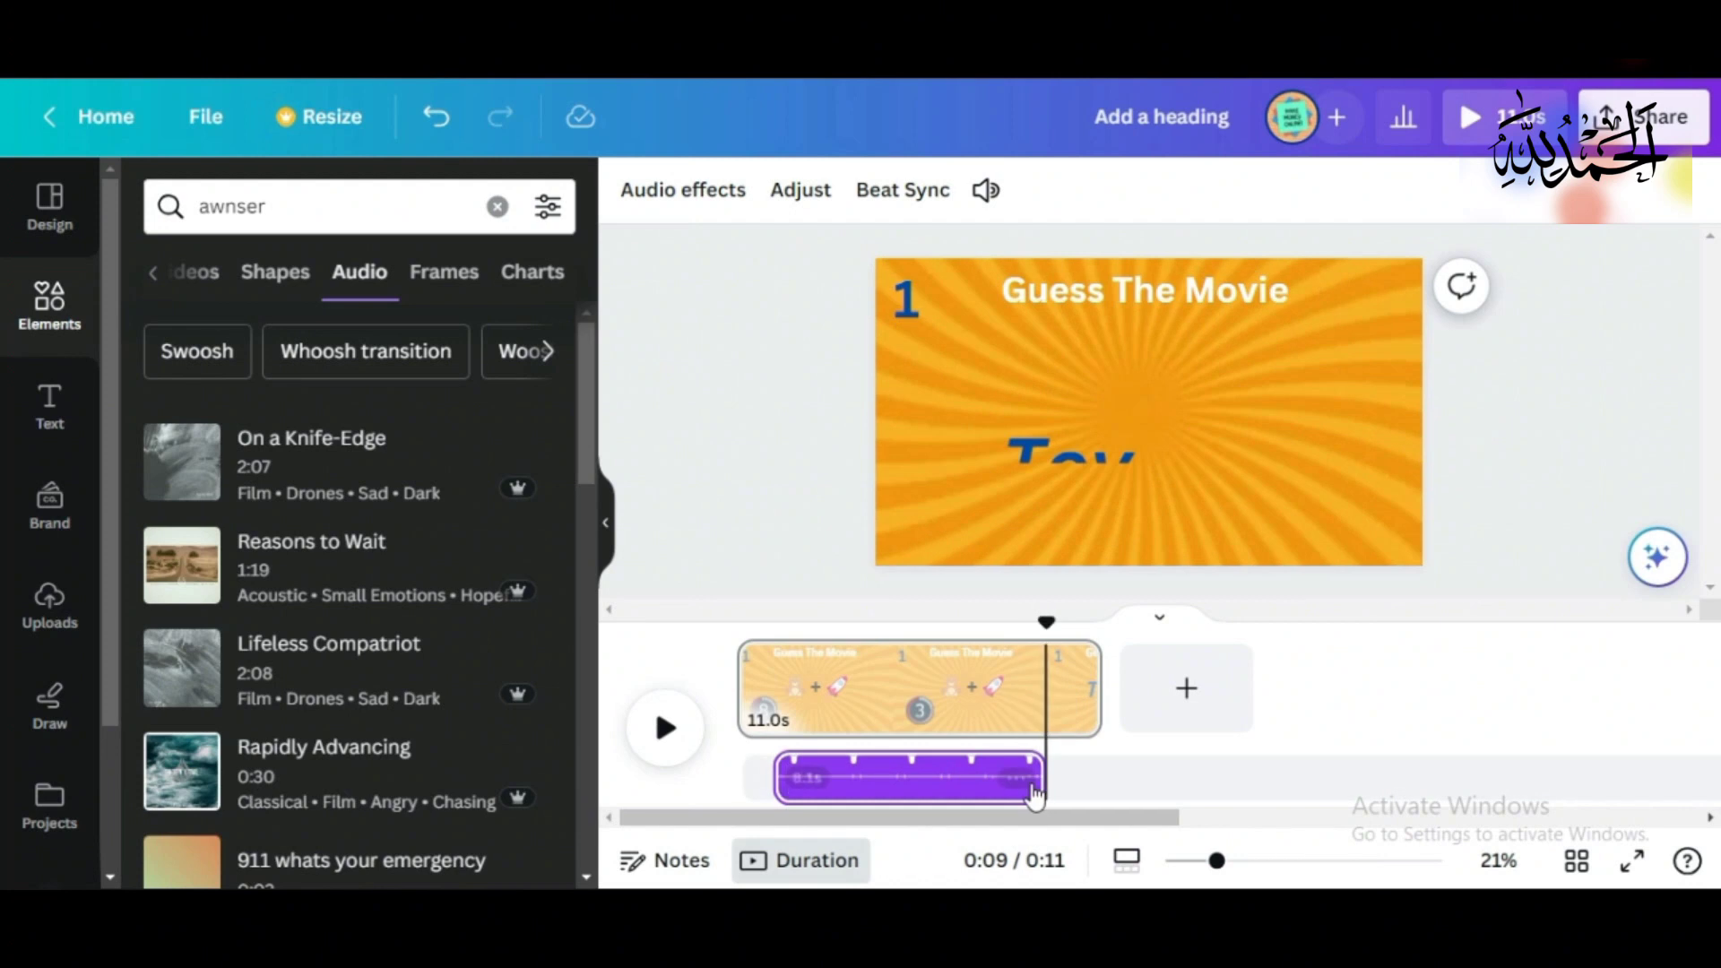
right_click(1000, 737)
left_click(997, 740)
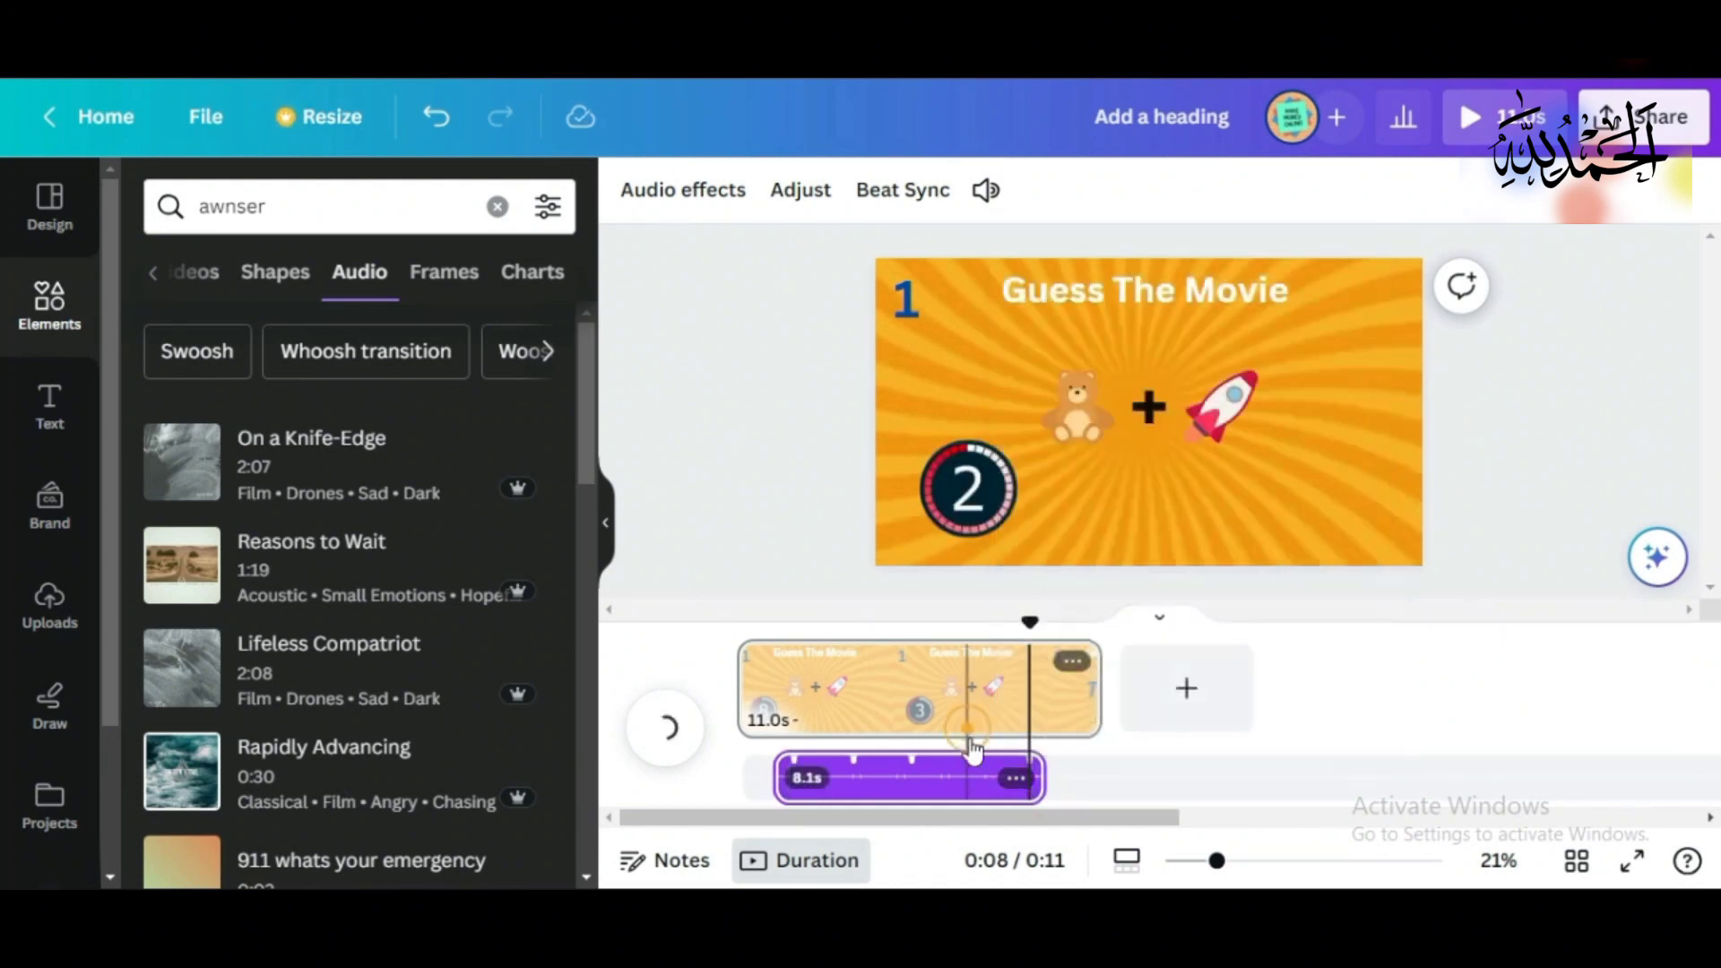
left_click(991, 743)
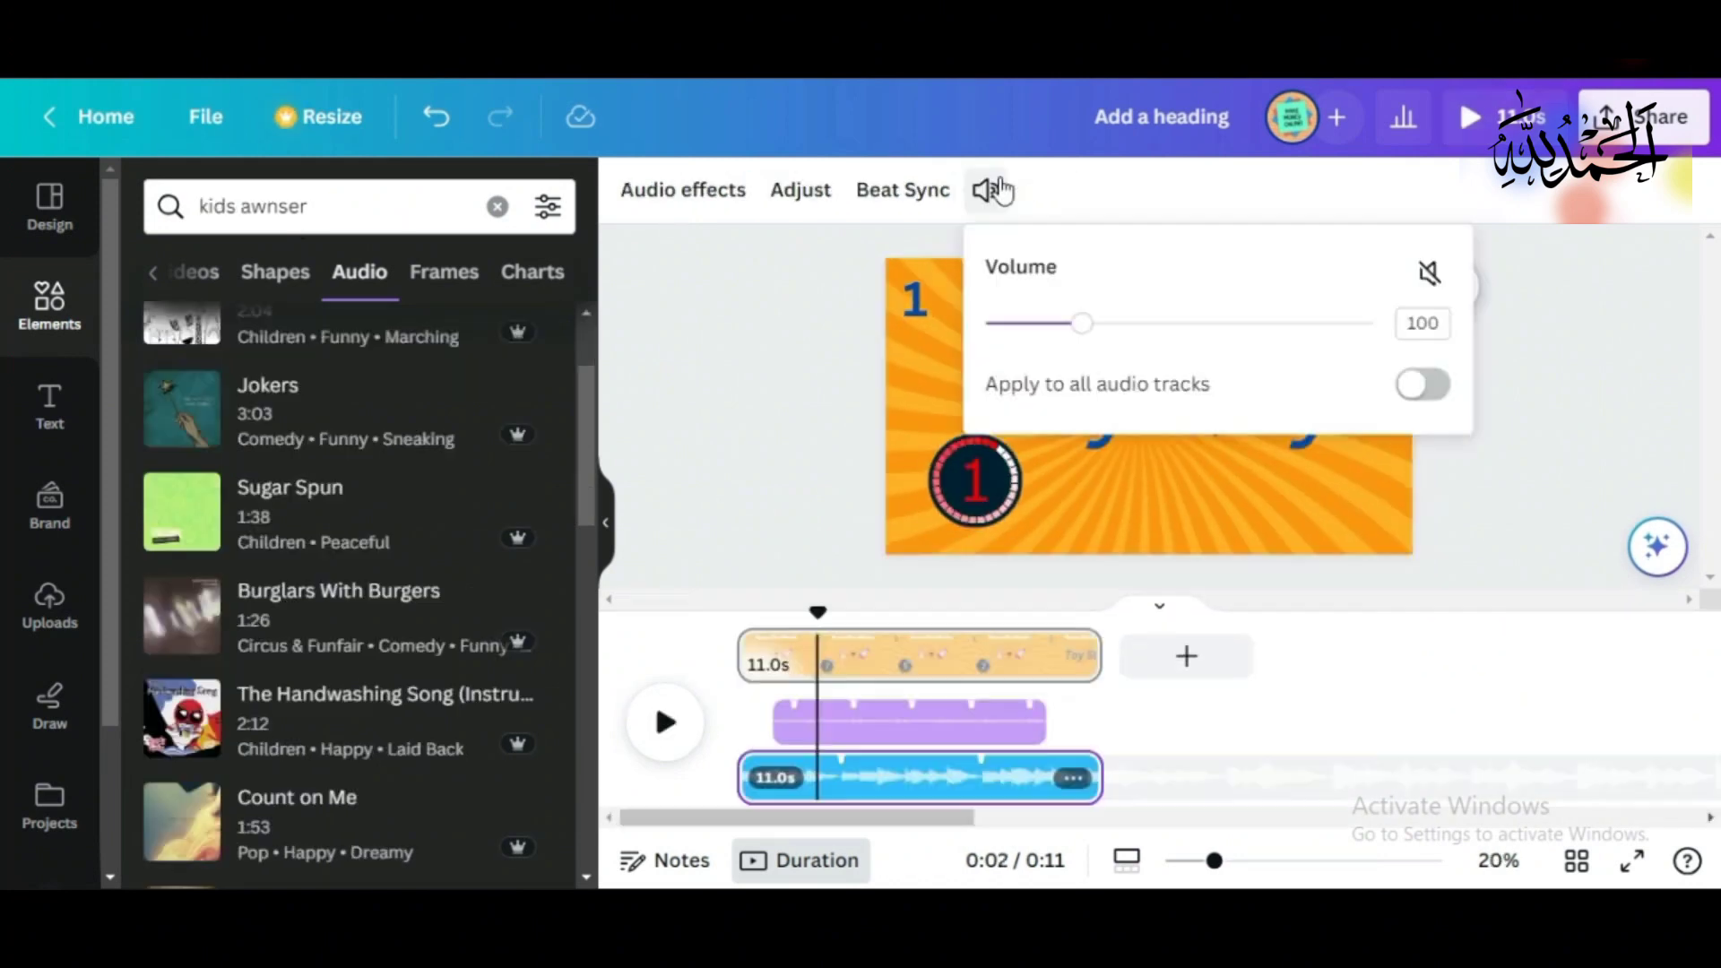
Step: Lower the volume of the background music track
left_click(998, 188)
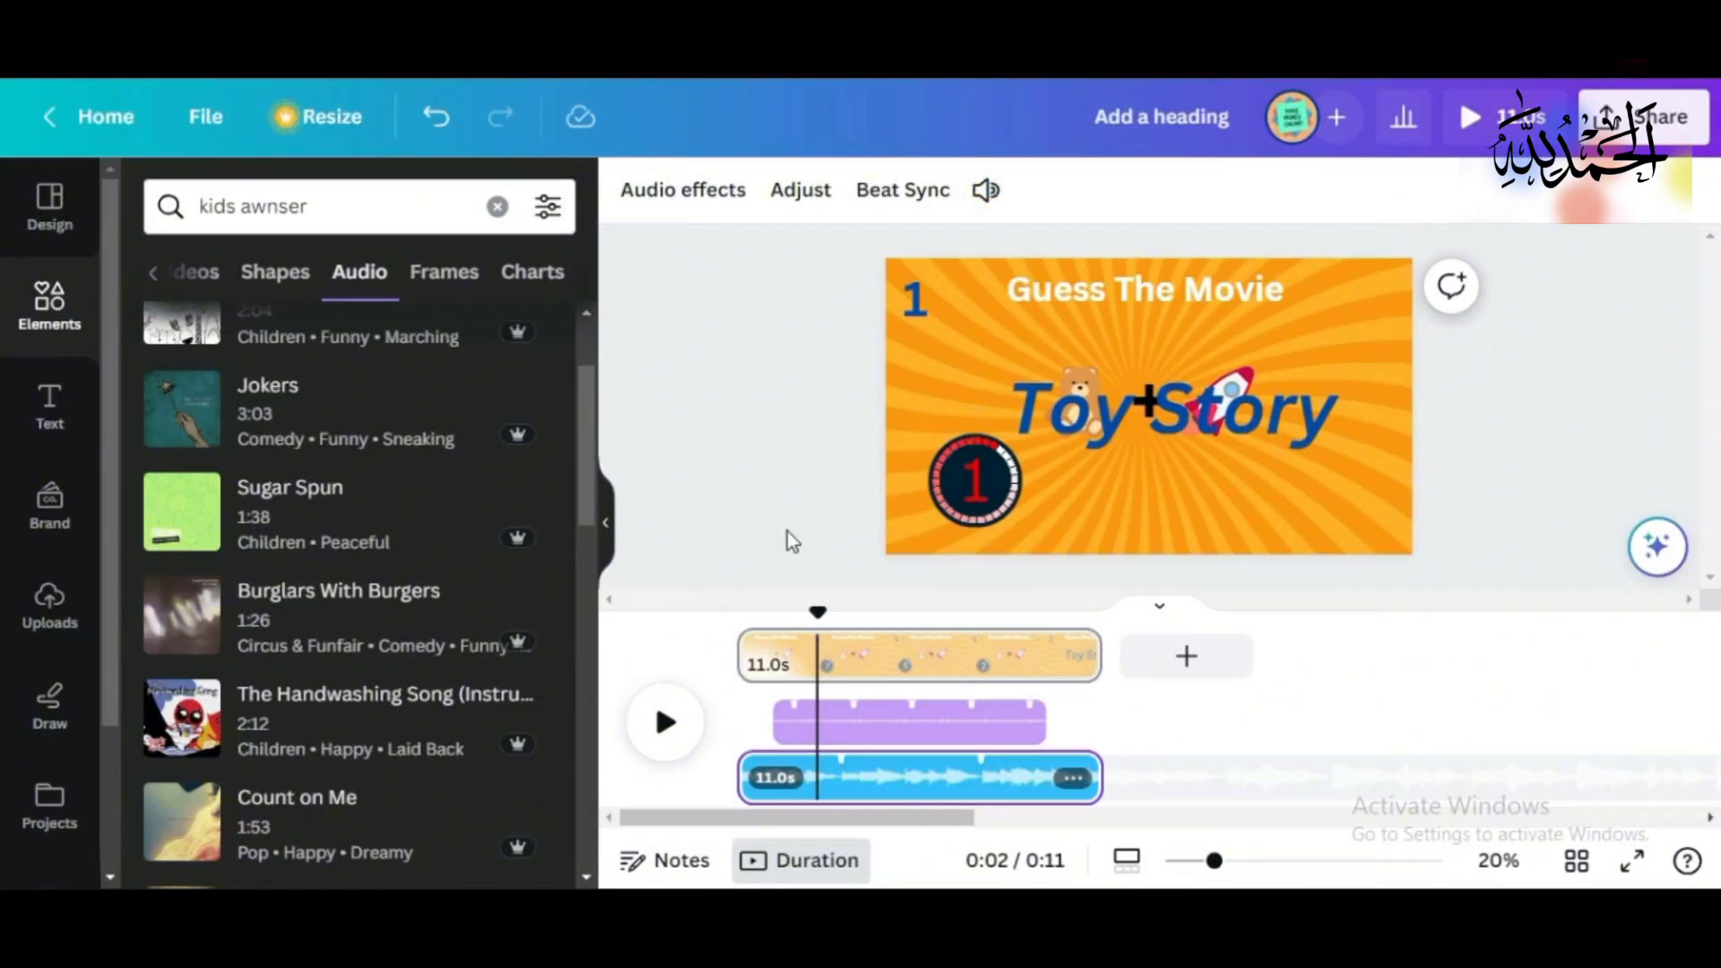
mouse_move(1139, 896)
left_click(985, 191)
left_click_drag(1083, 331, 1022, 341)
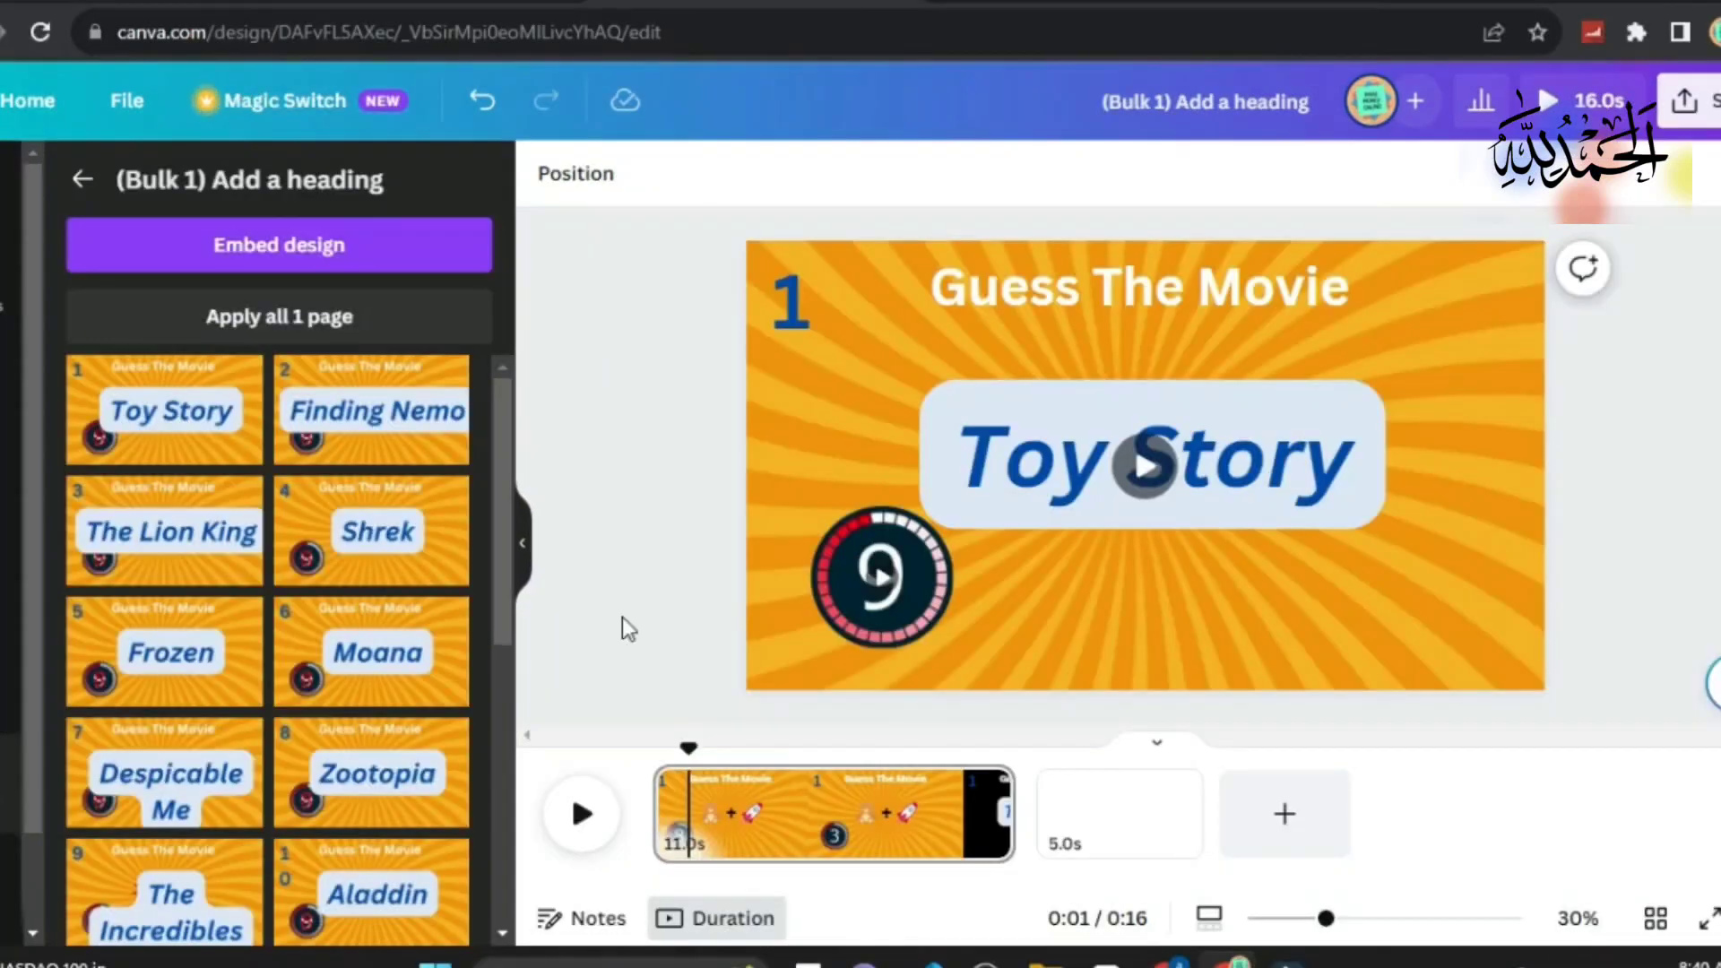
Step: Delete the "Toy Story" answer and the teddy bear and rocket emojis from page 1 of the bulk design
left_click_drag(691, 748, 730, 798)
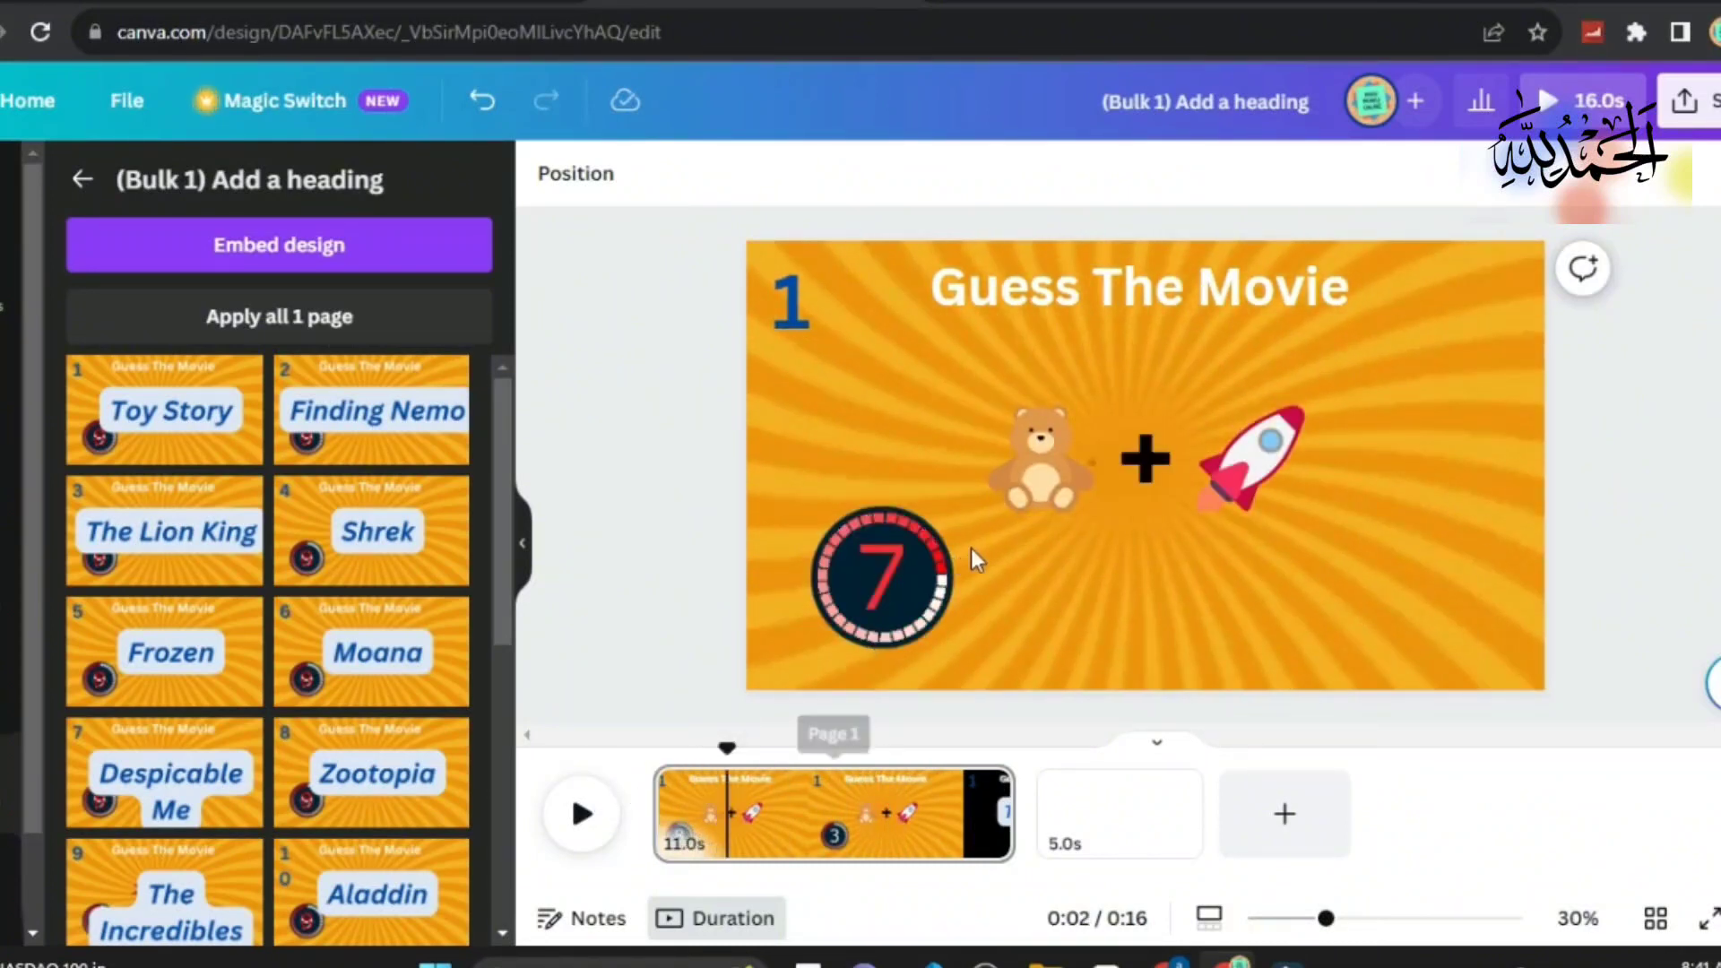
left_click(1105, 448)
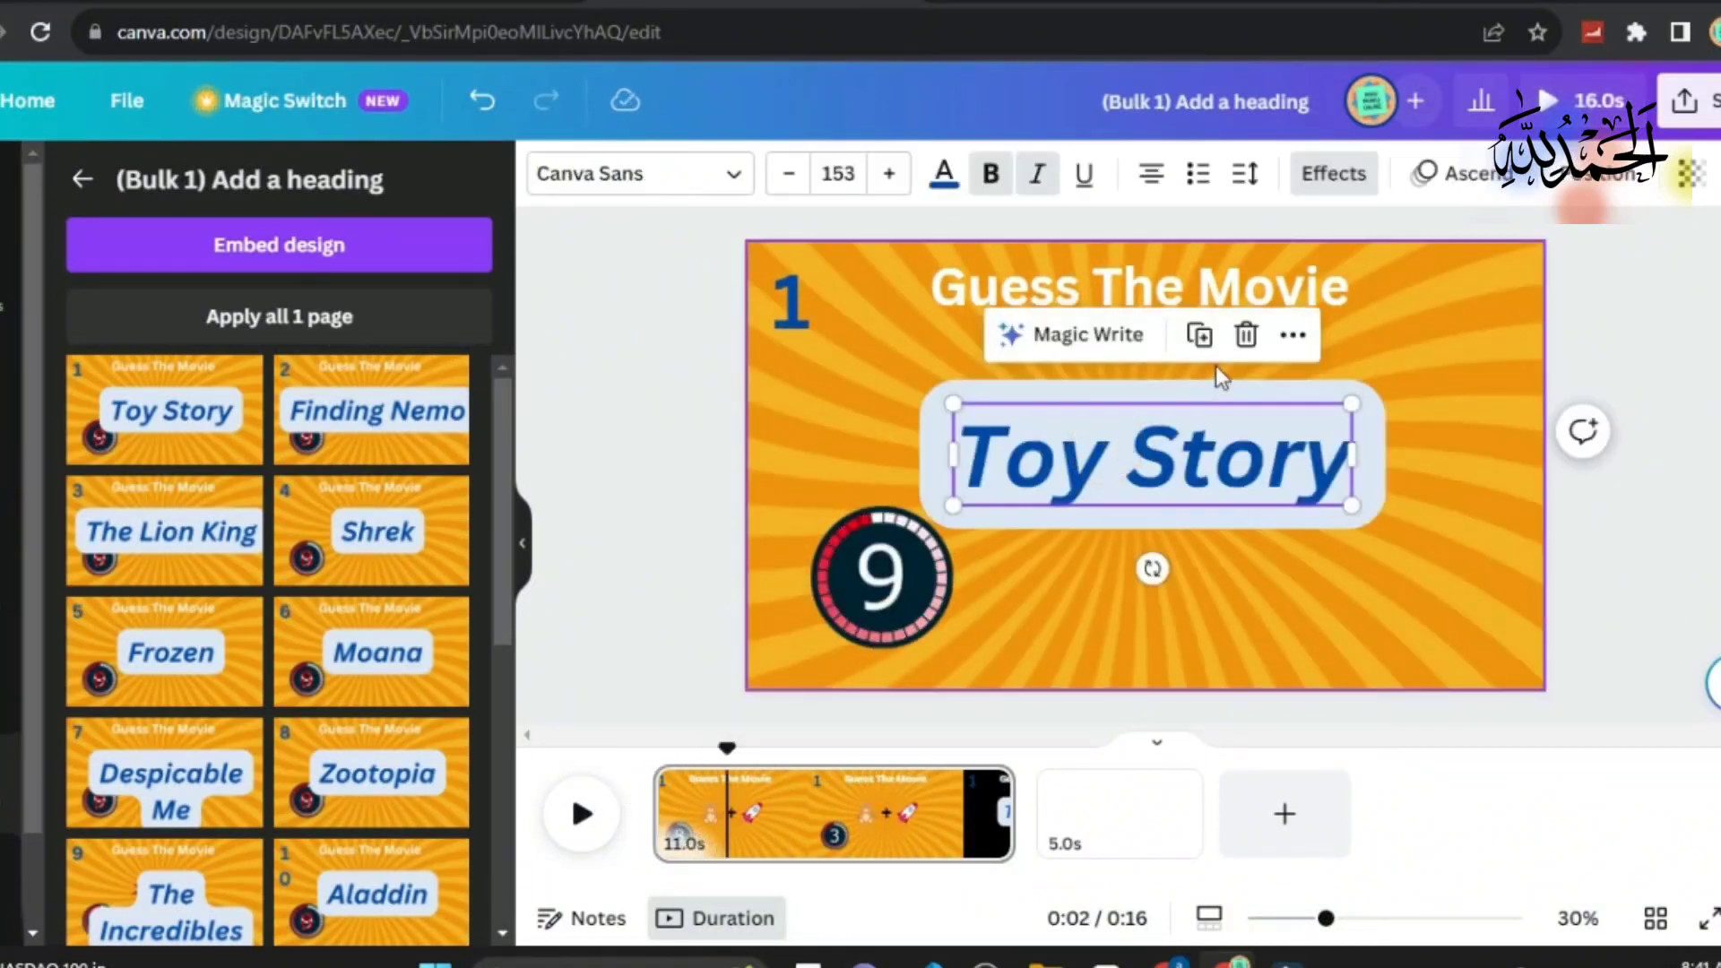
left_click(1245, 335)
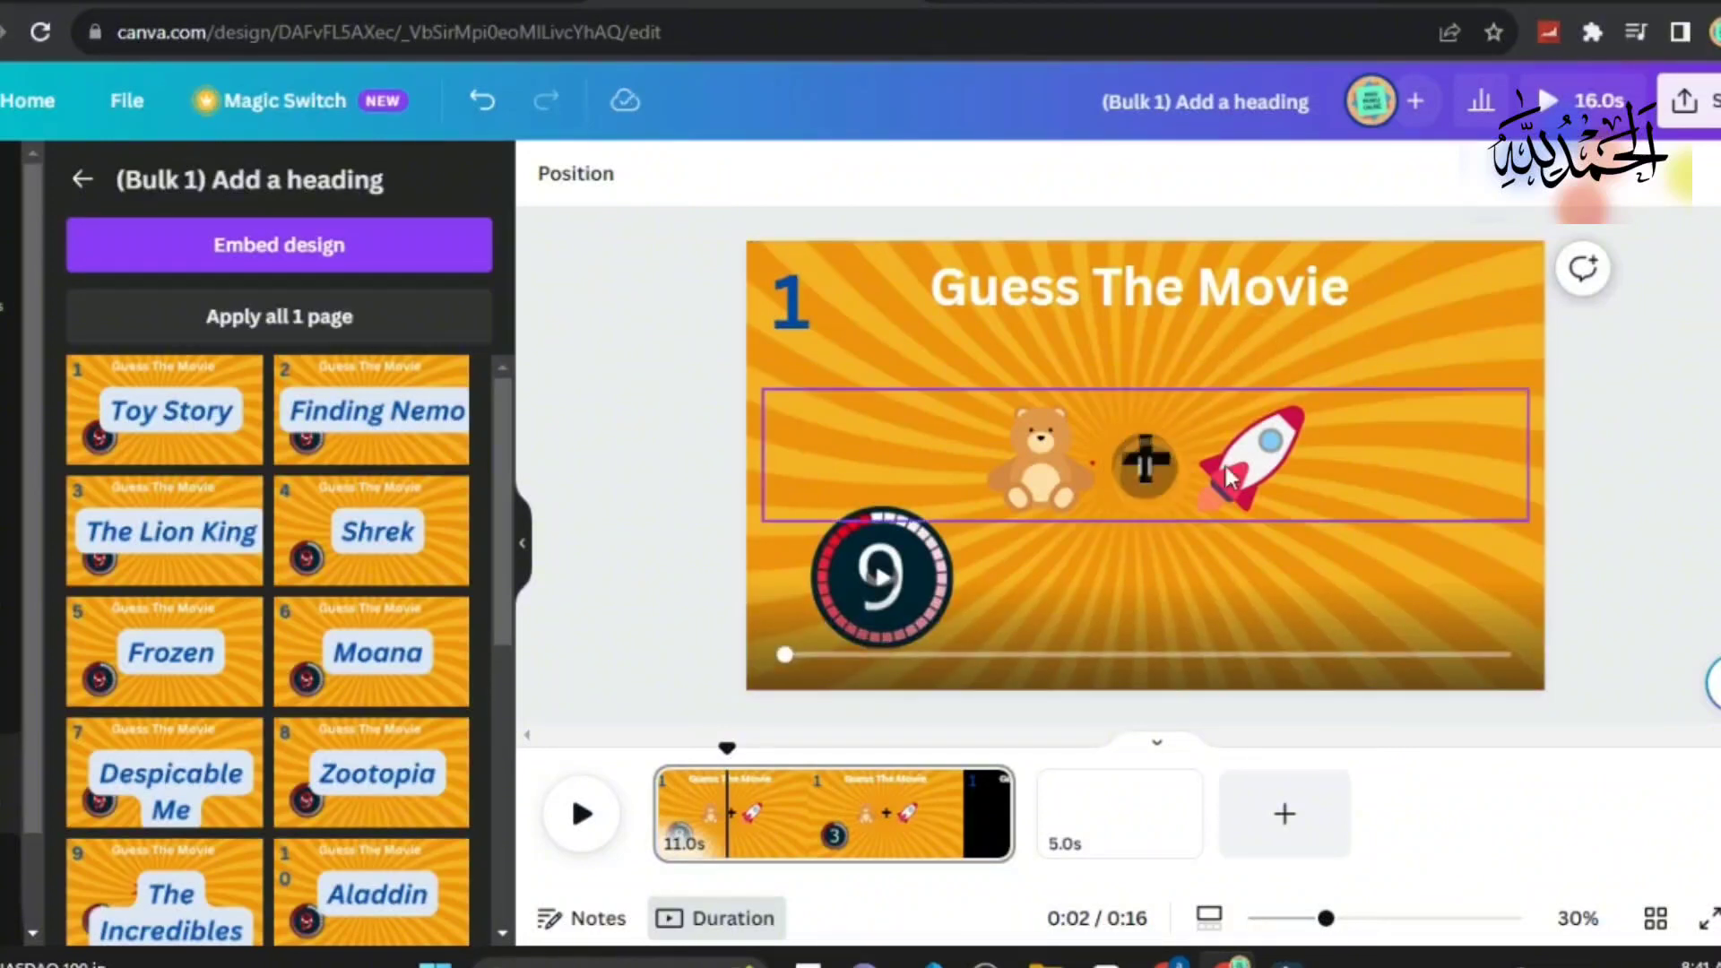
left_click(1150, 484)
left_click(1147, 462)
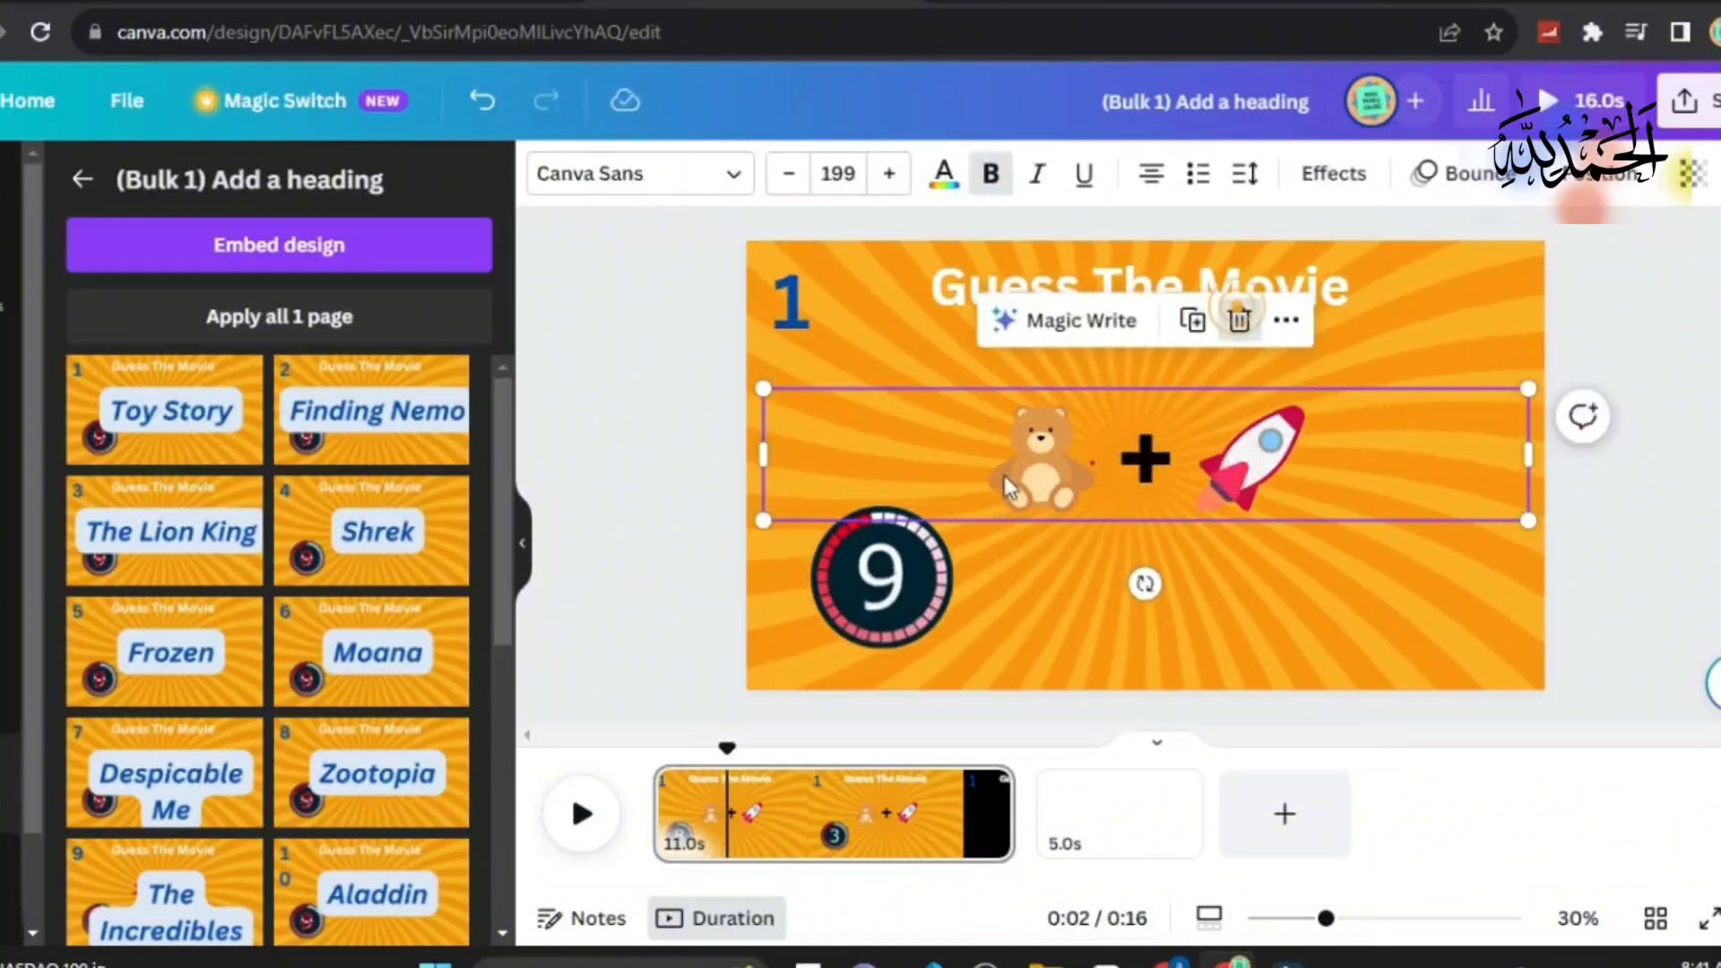
left_click(1240, 320)
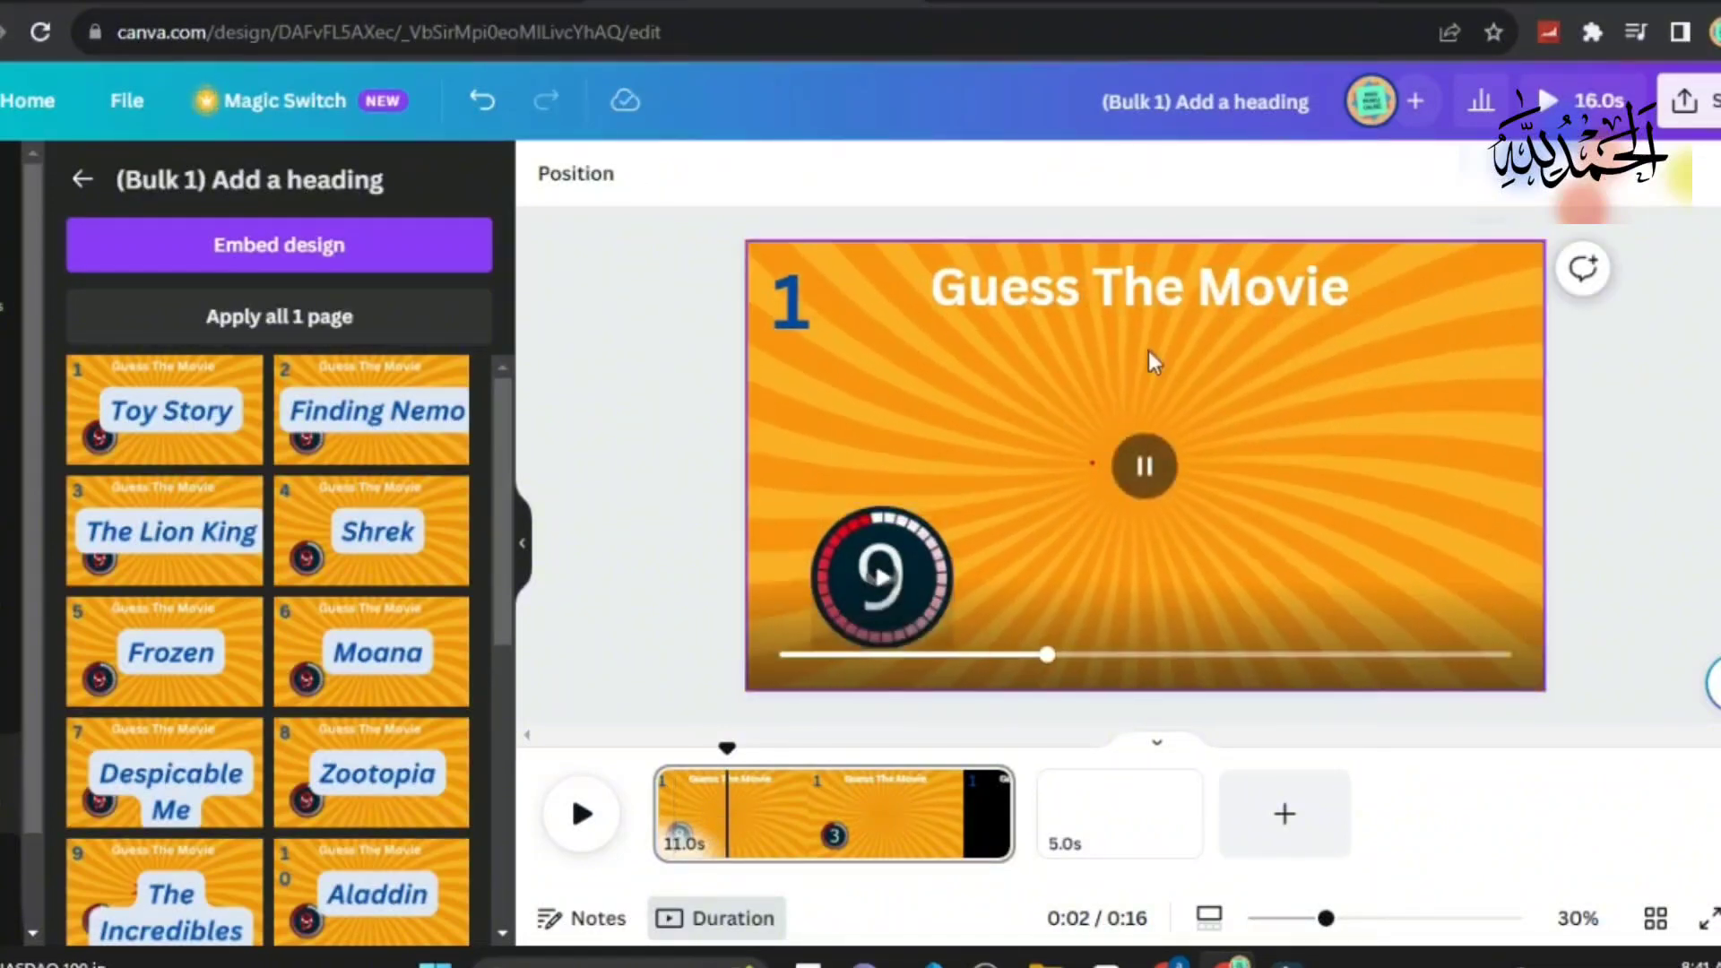
Step: Pause the background video on page 1 and delete the "Guess The Movie" title
left_click(1145, 466)
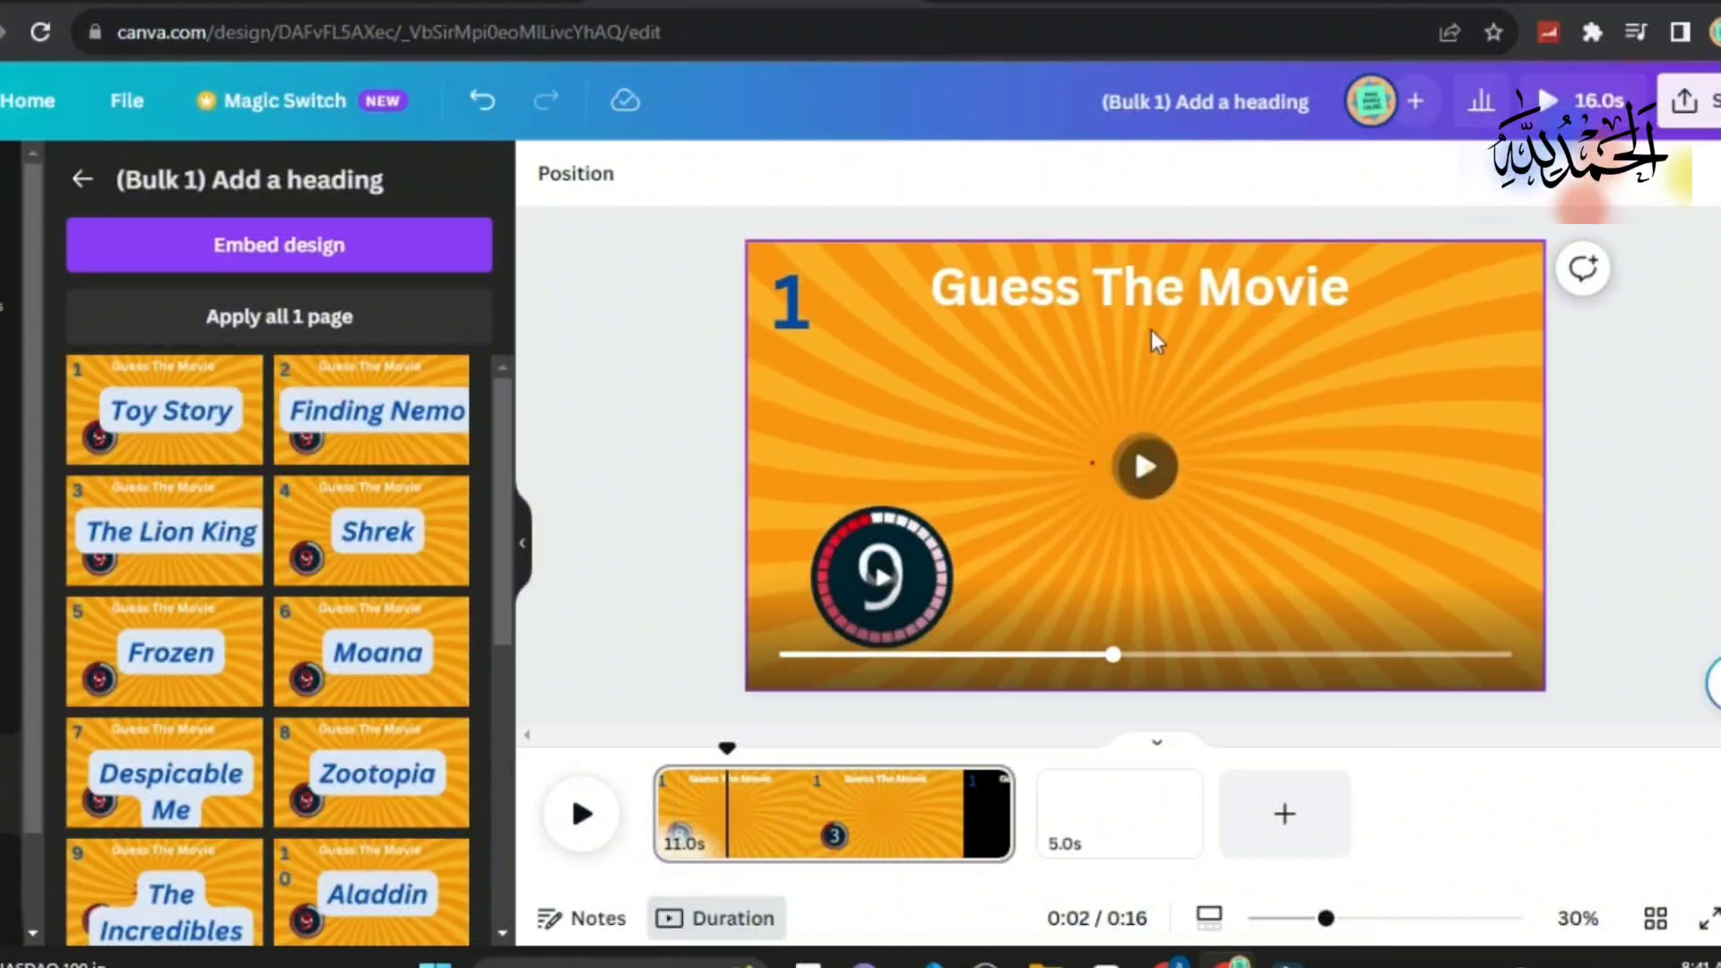
left_click(1153, 281)
left_click(1234, 384)
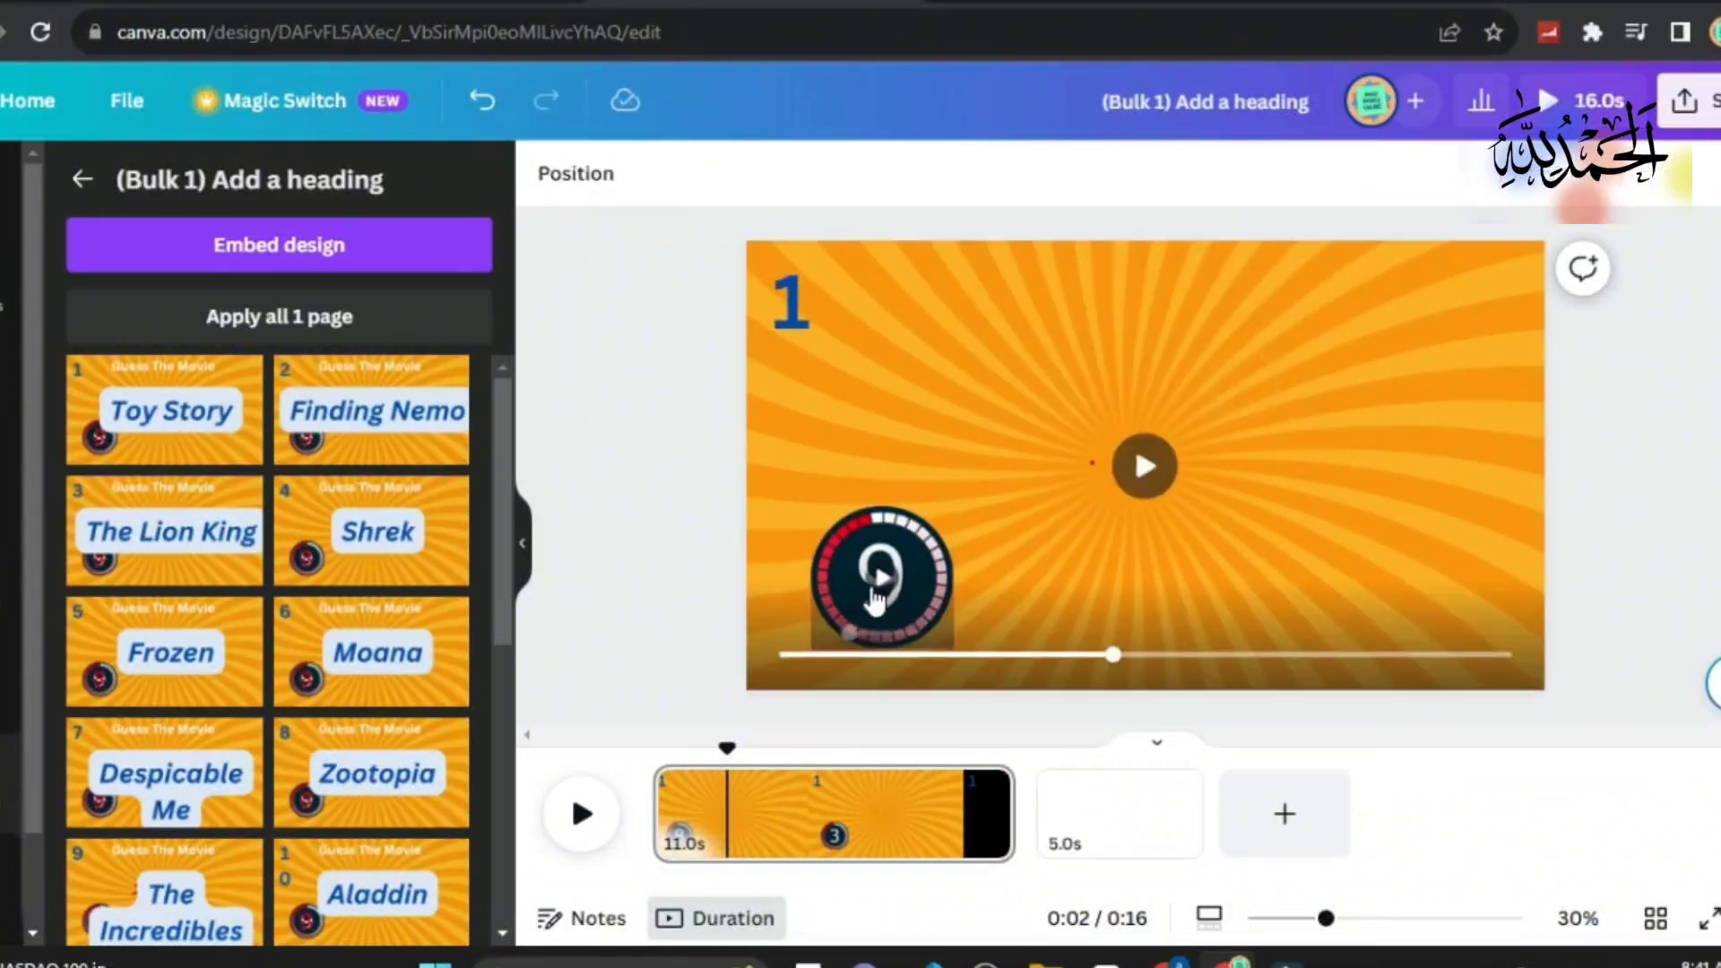
Step: Delete the countdown video, its empty frame and the number 1, leaving only the background on page 1
left_click(928, 538)
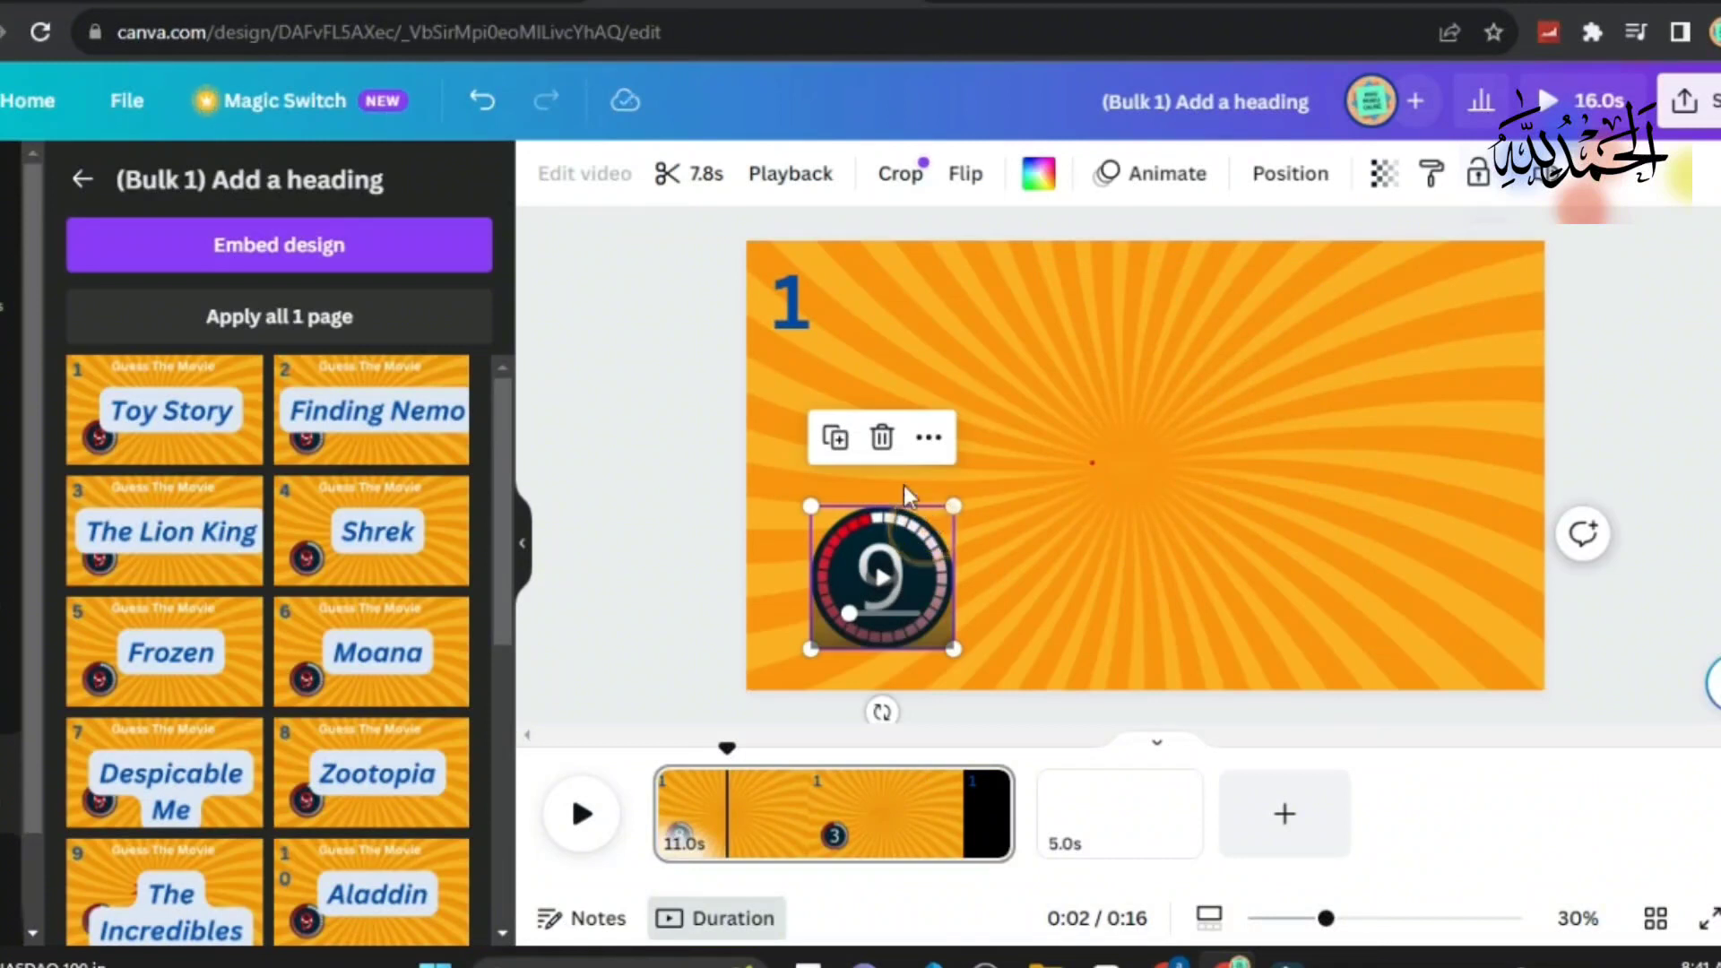
left_click(881, 438)
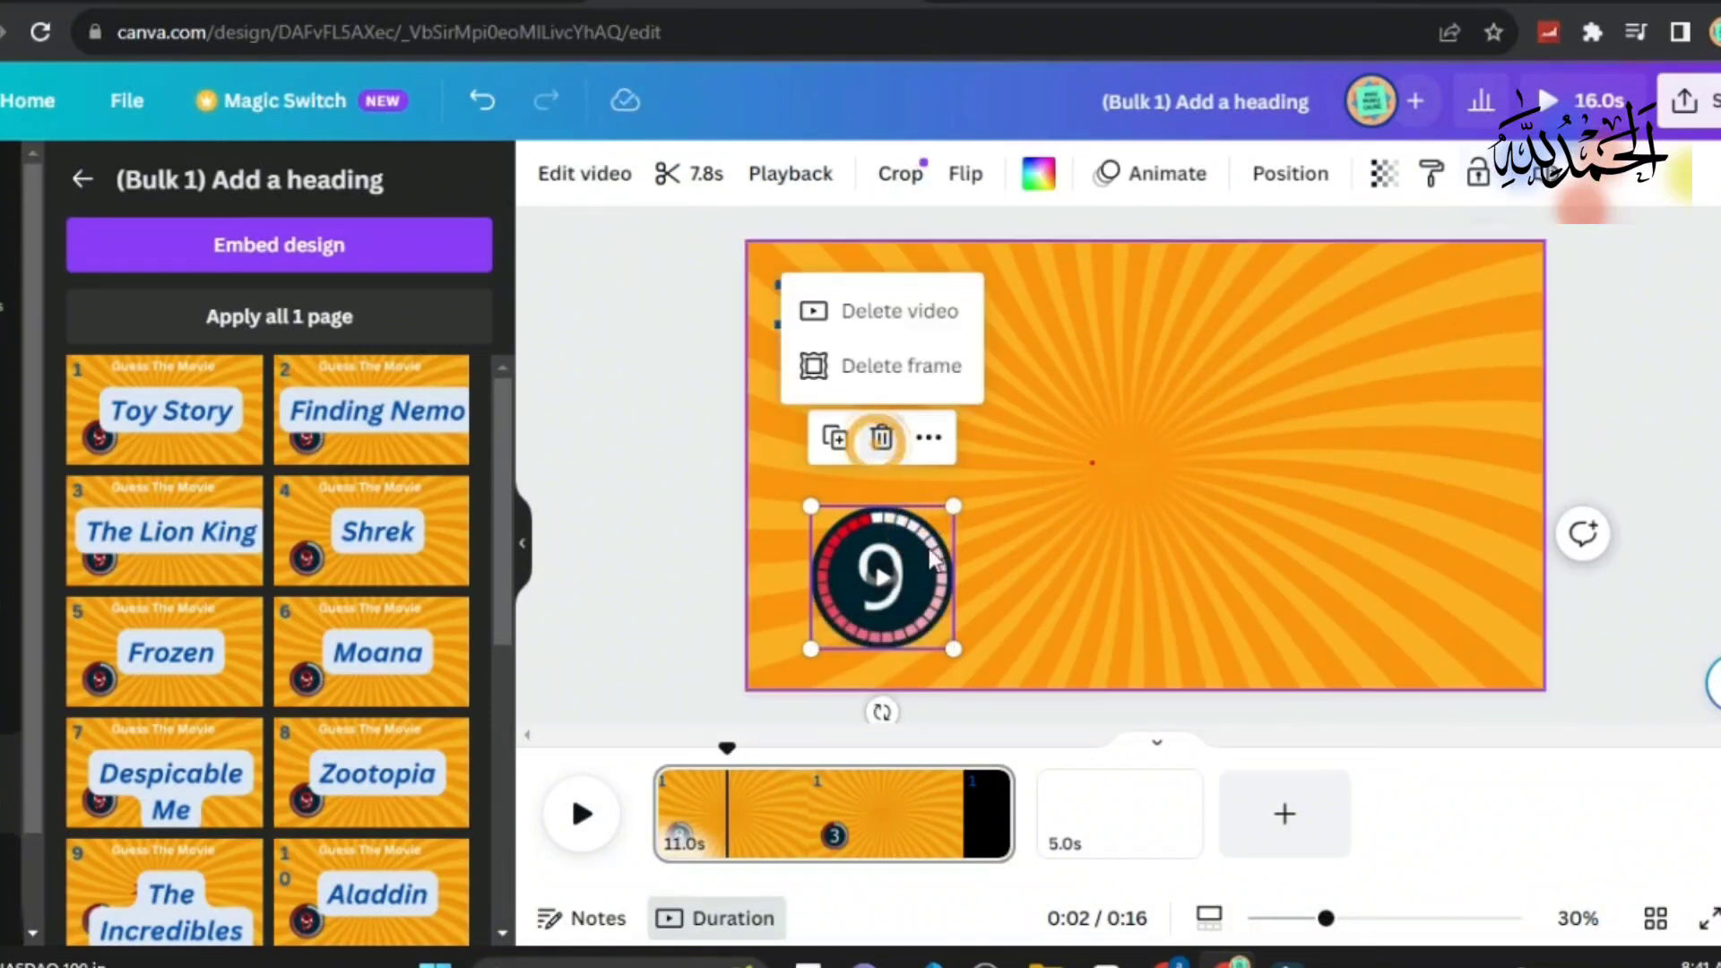
left_click(890, 314)
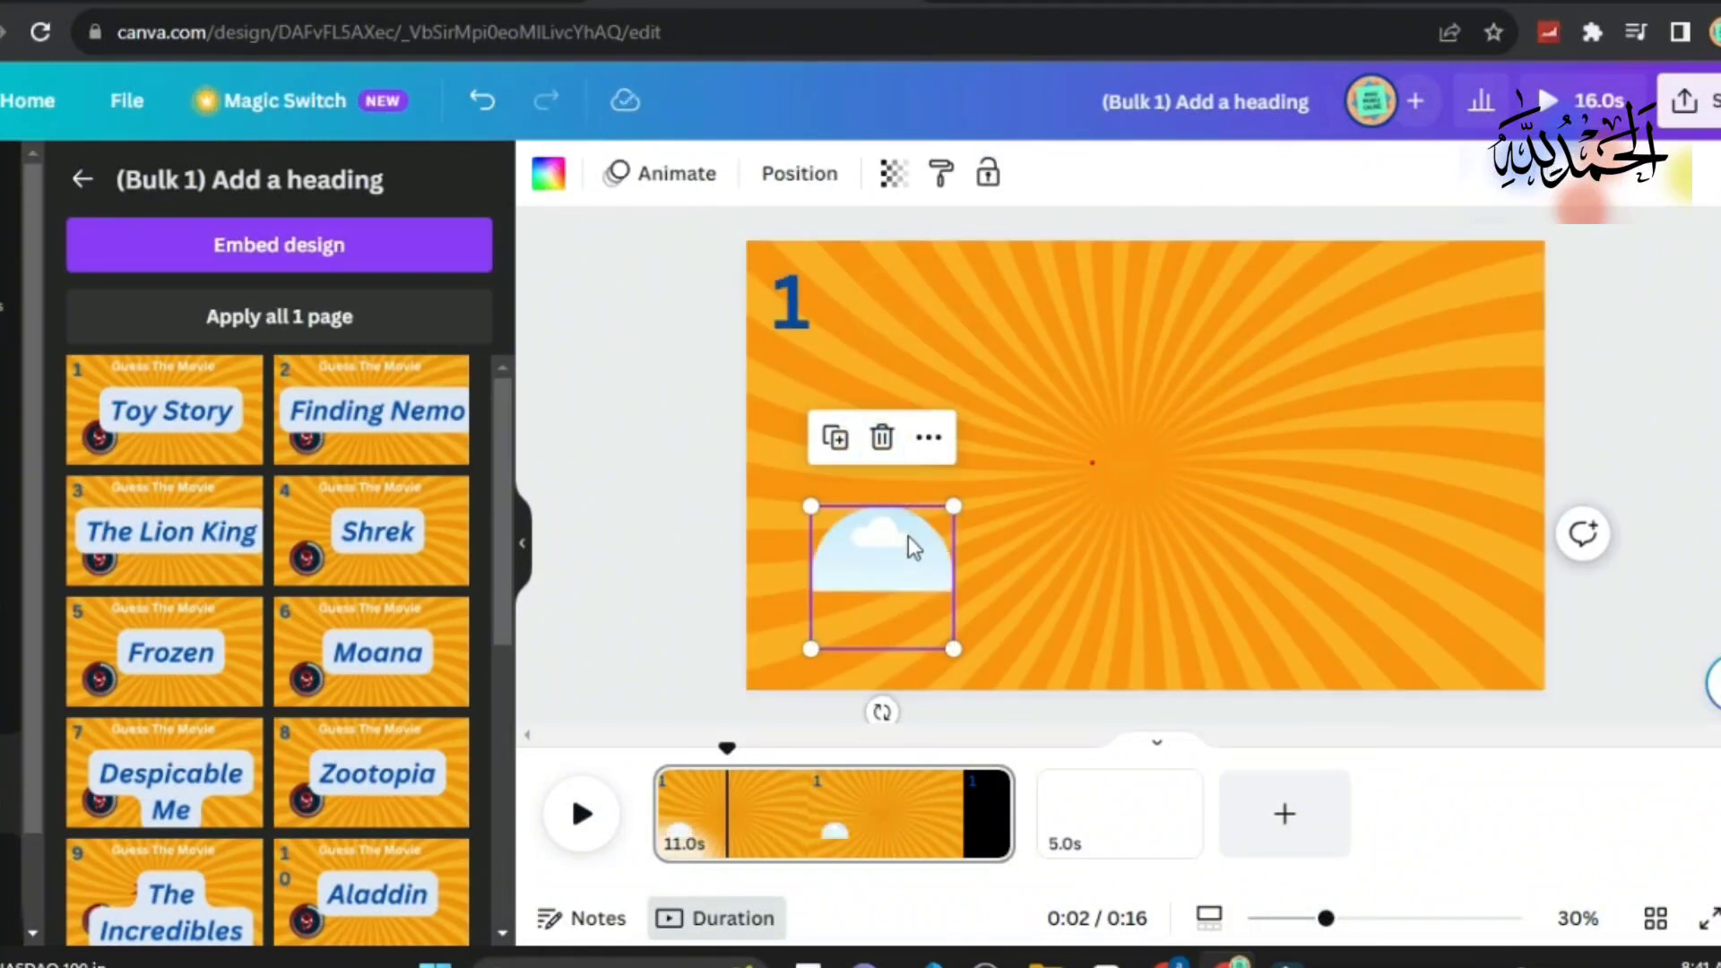
left_click(882, 439)
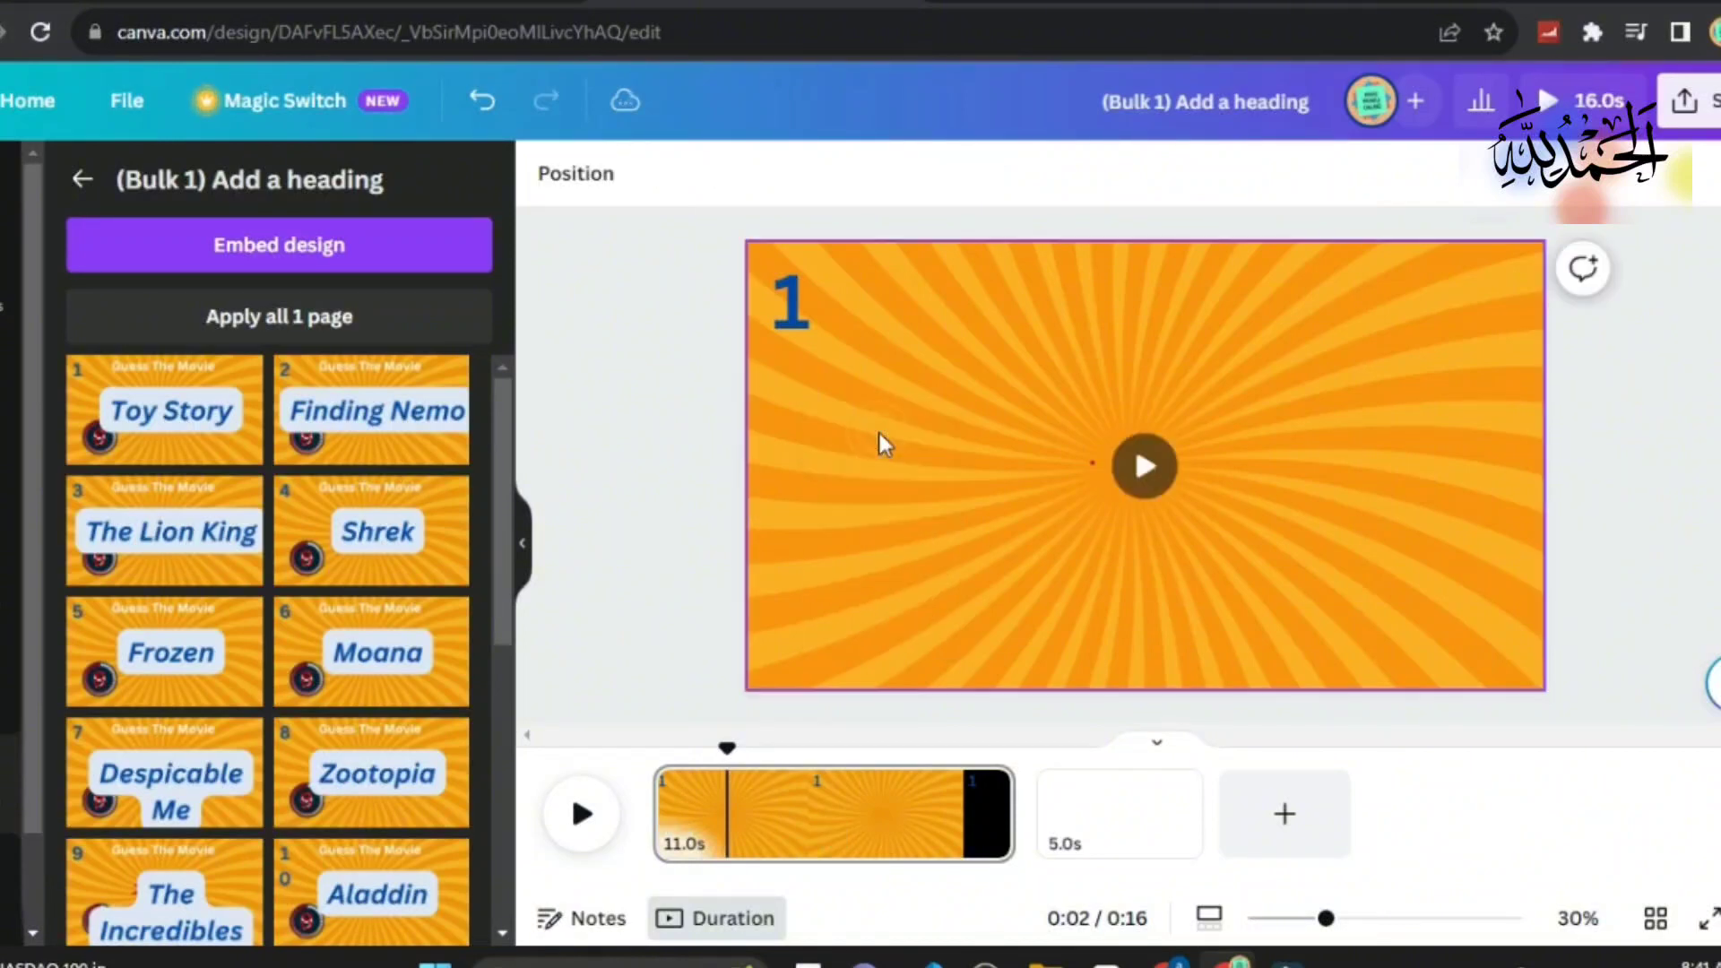
left_click(779, 305)
left_click(882, 412)
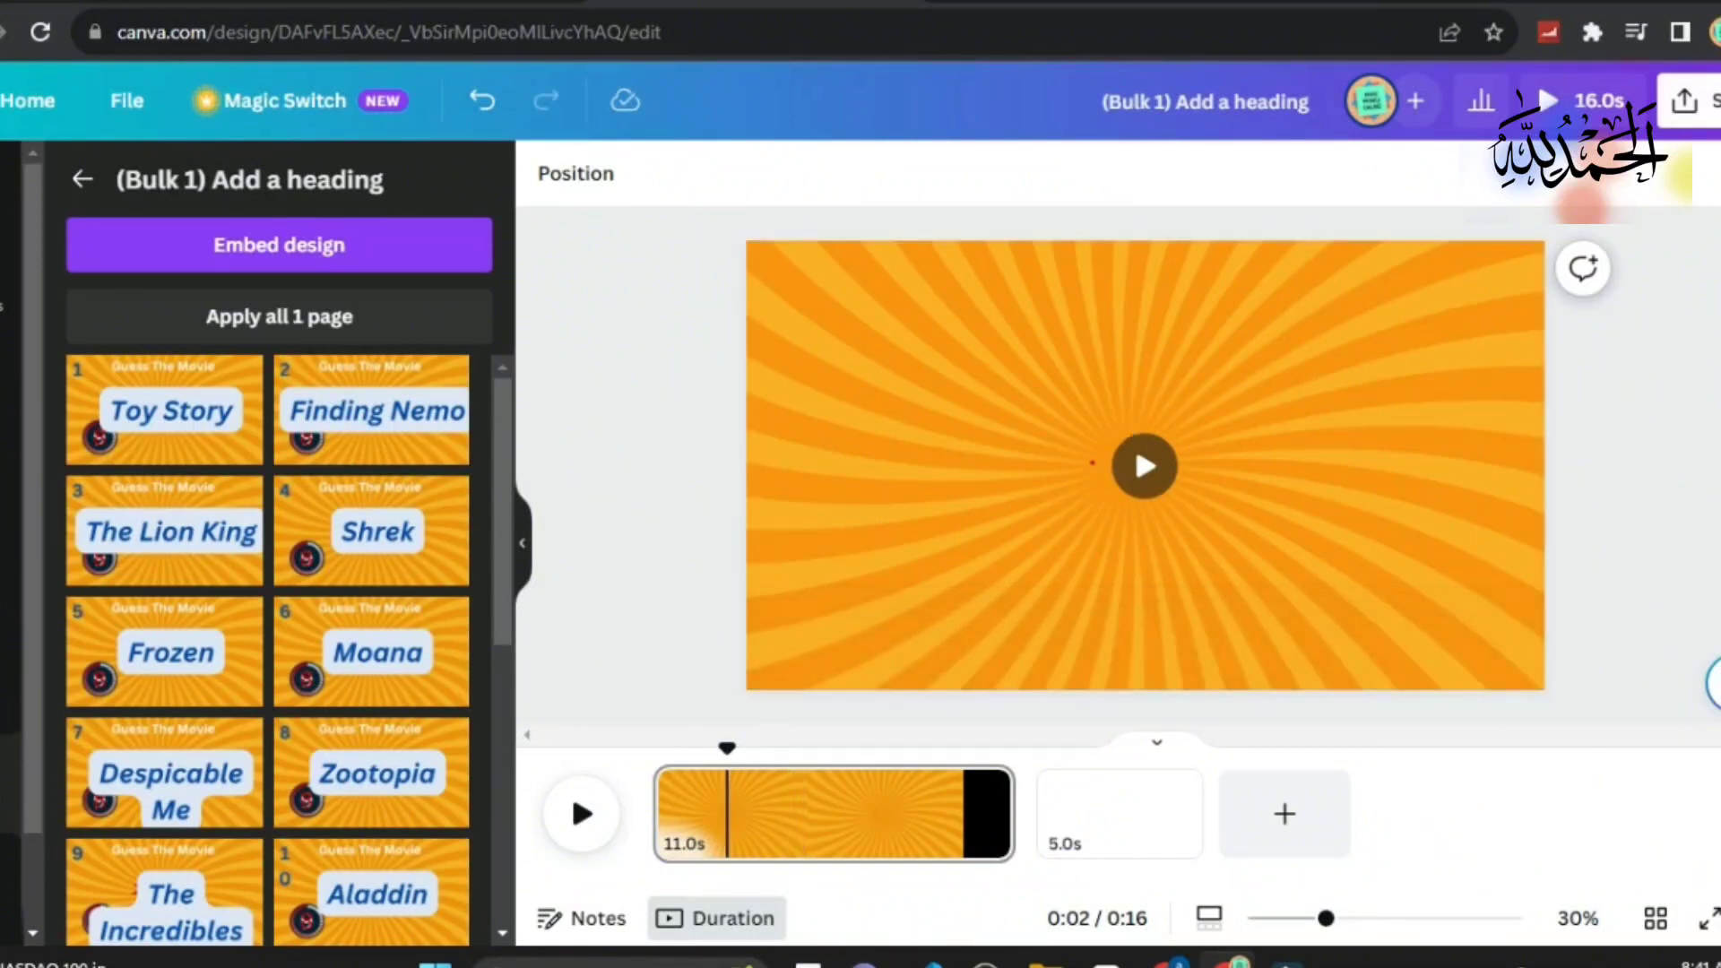
Step: Download the background-only design as a JPG and close the download window
left_click(1685, 101)
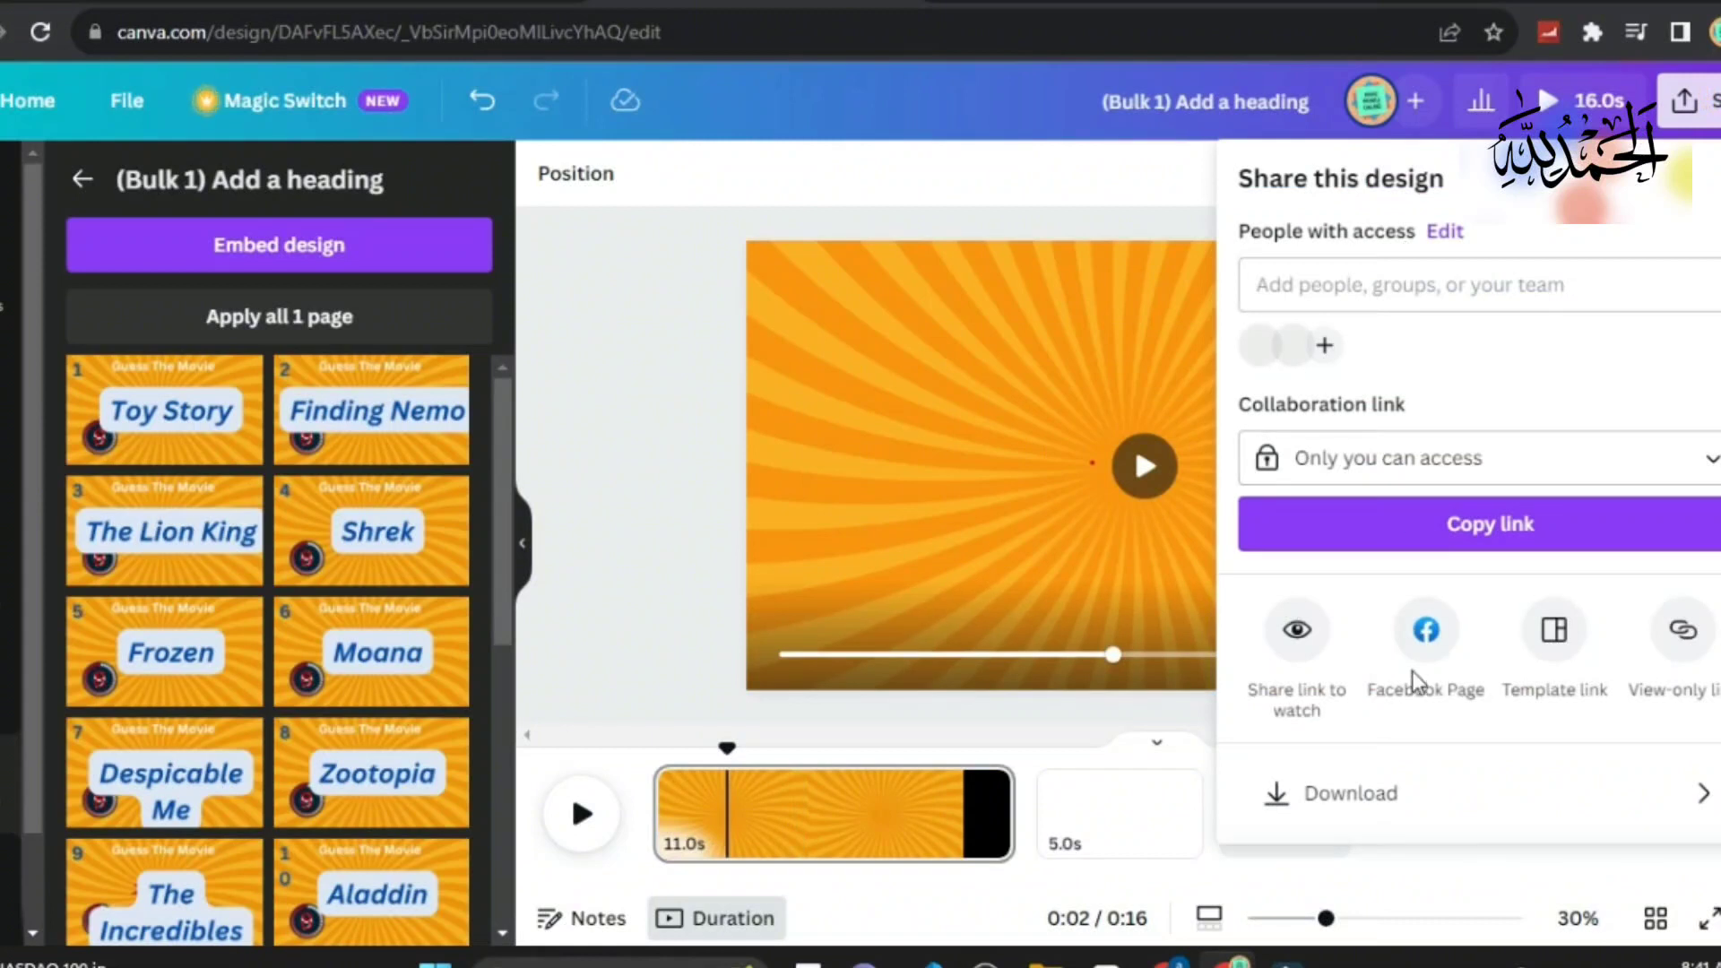
left_click(1362, 794)
left_click(1339, 798)
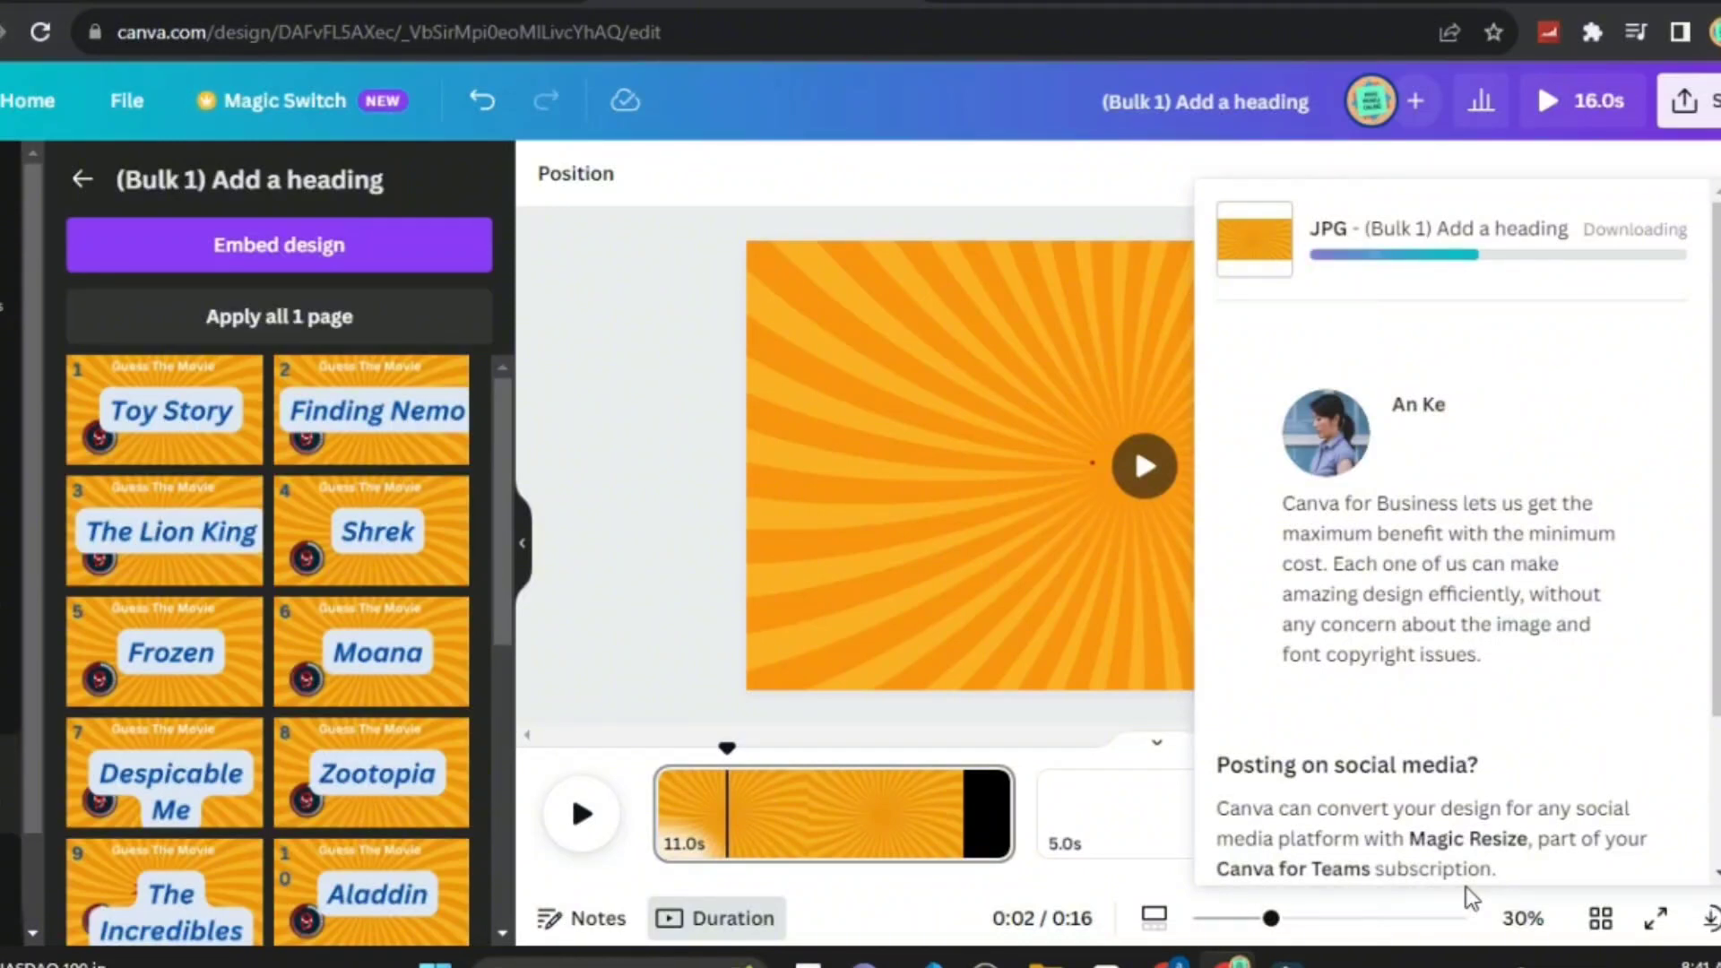
left_click(640, 551)
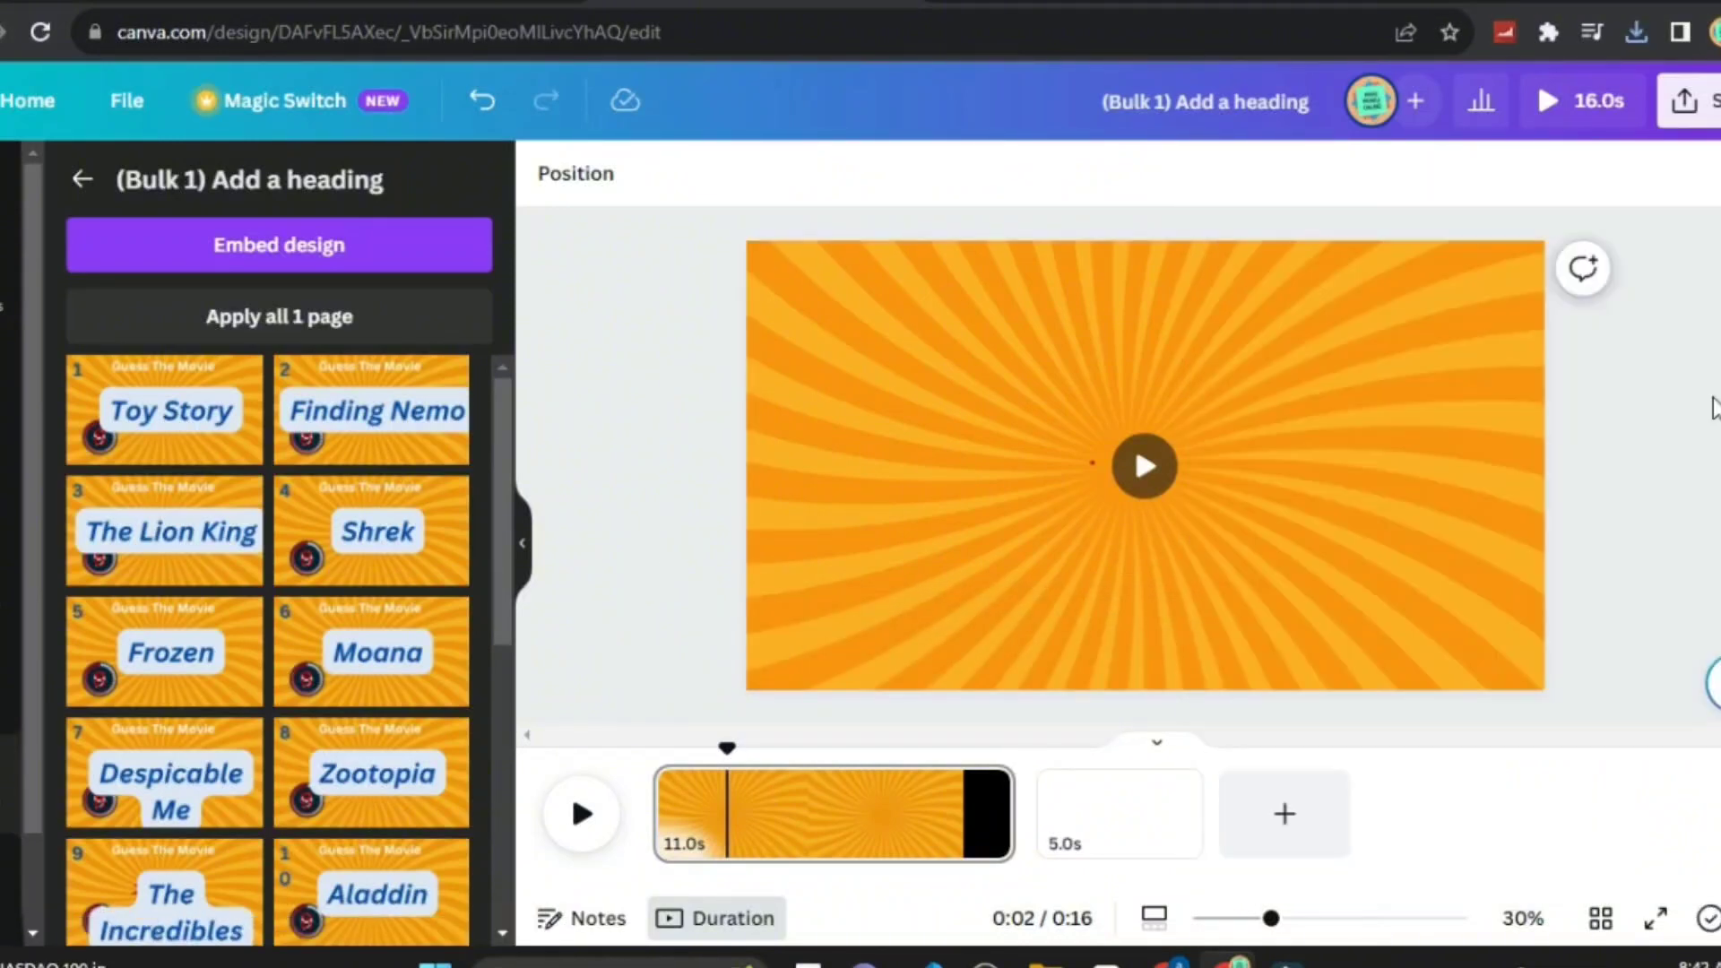
Step: Undo the deletions on page 1 back to the "Toy Story" answer, and delete the orange sunburst background video
key("ctrl+z")
key("ctrl+z")
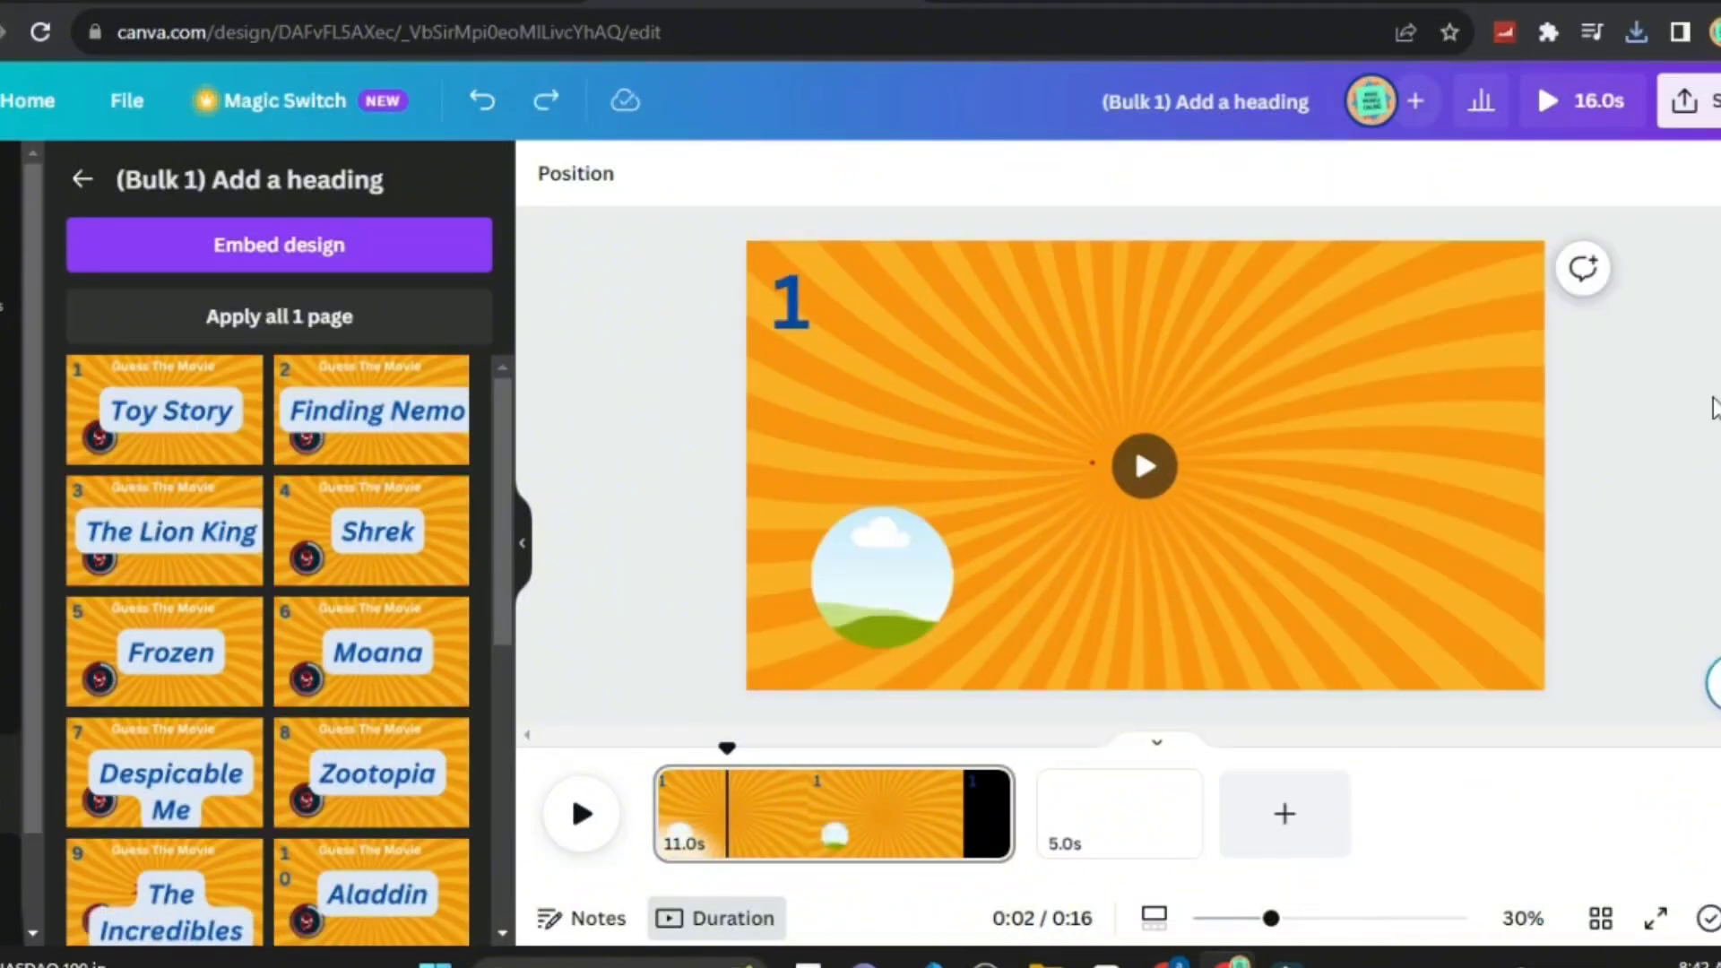
key("ctrl+z")
key("ctrl+z")
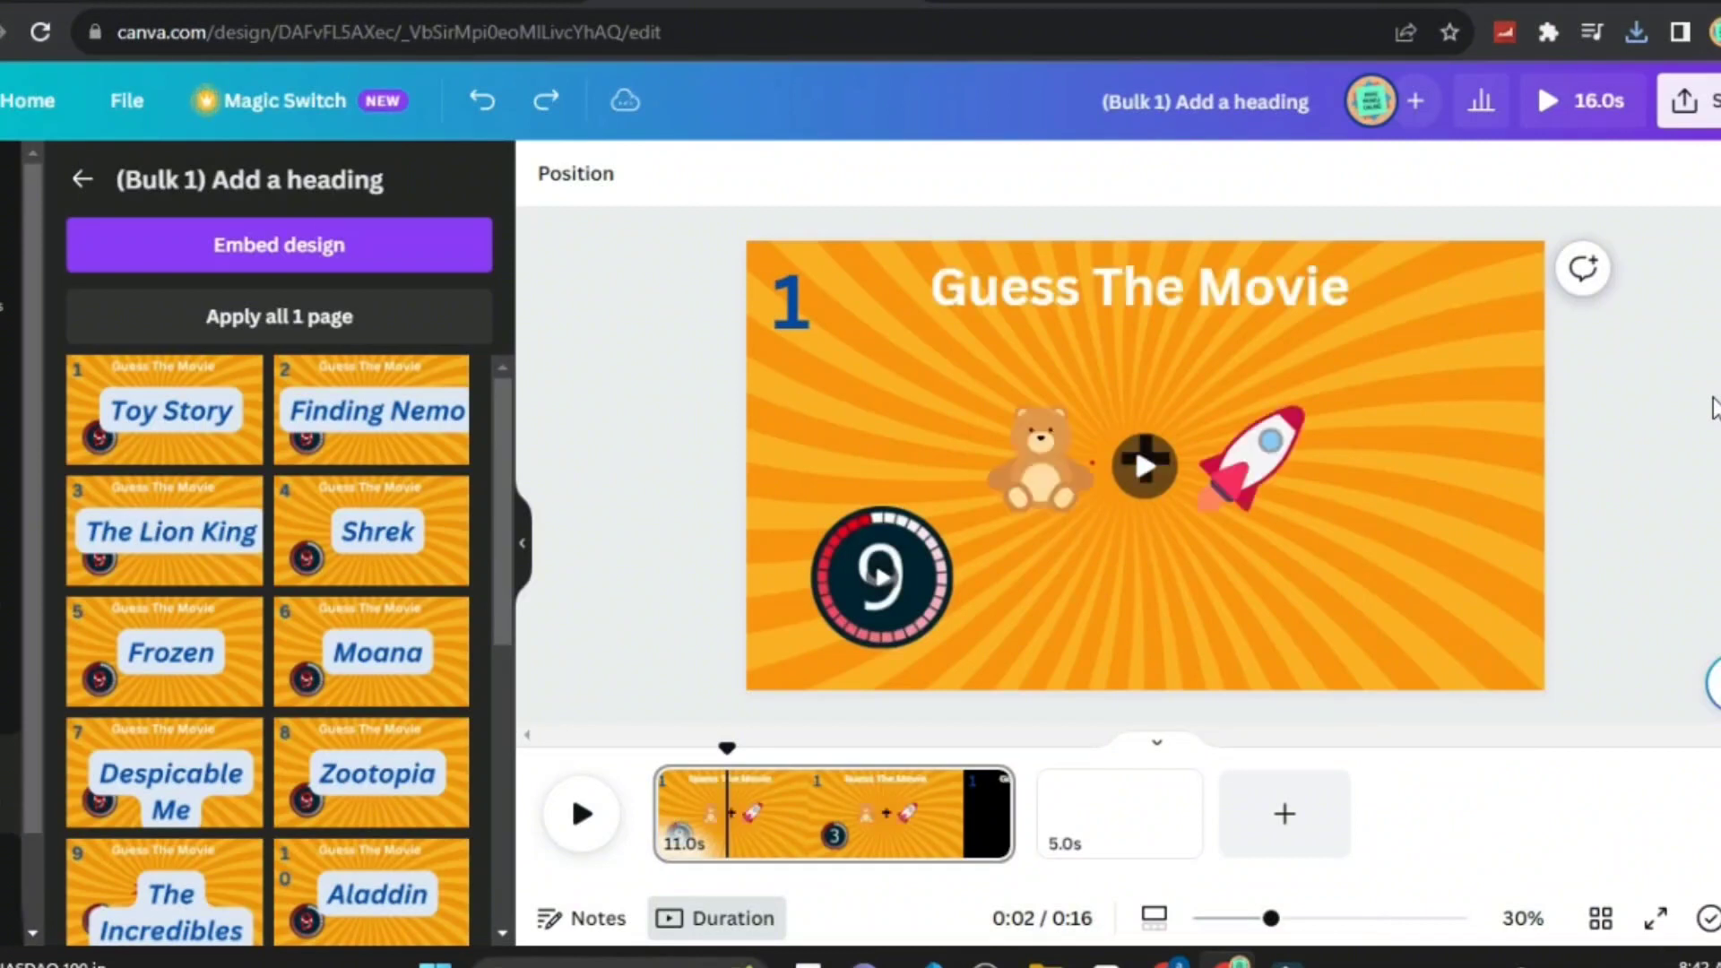
key("ctrl+z")
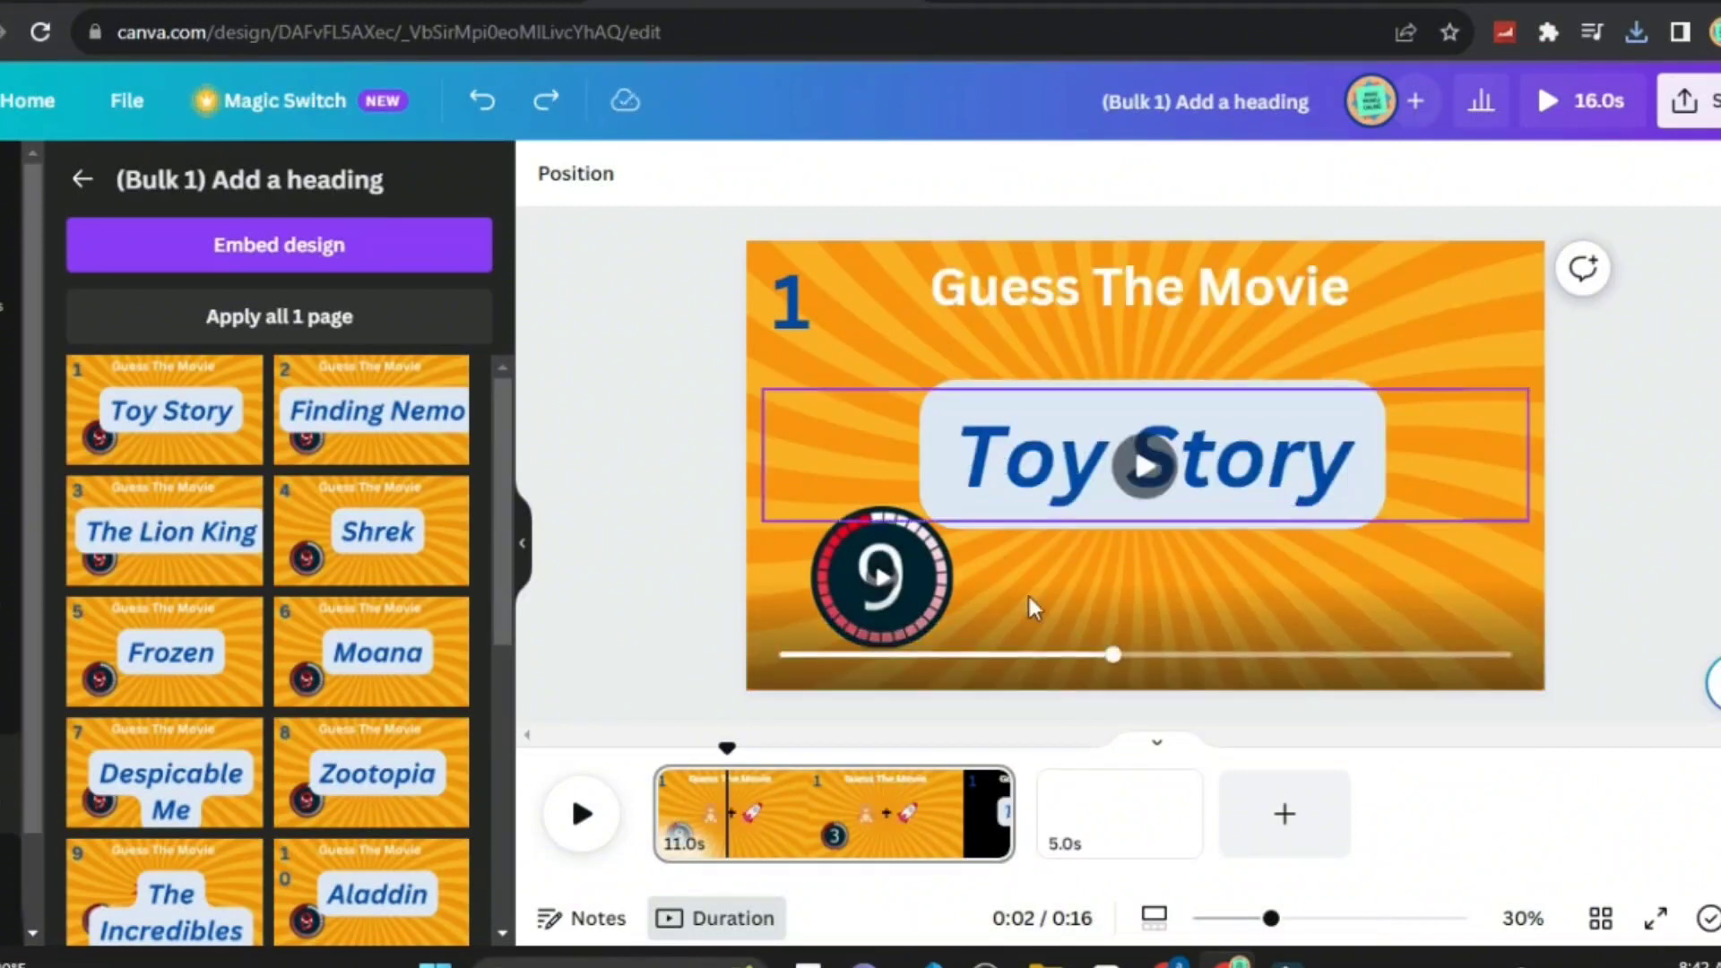
left_click(771, 567)
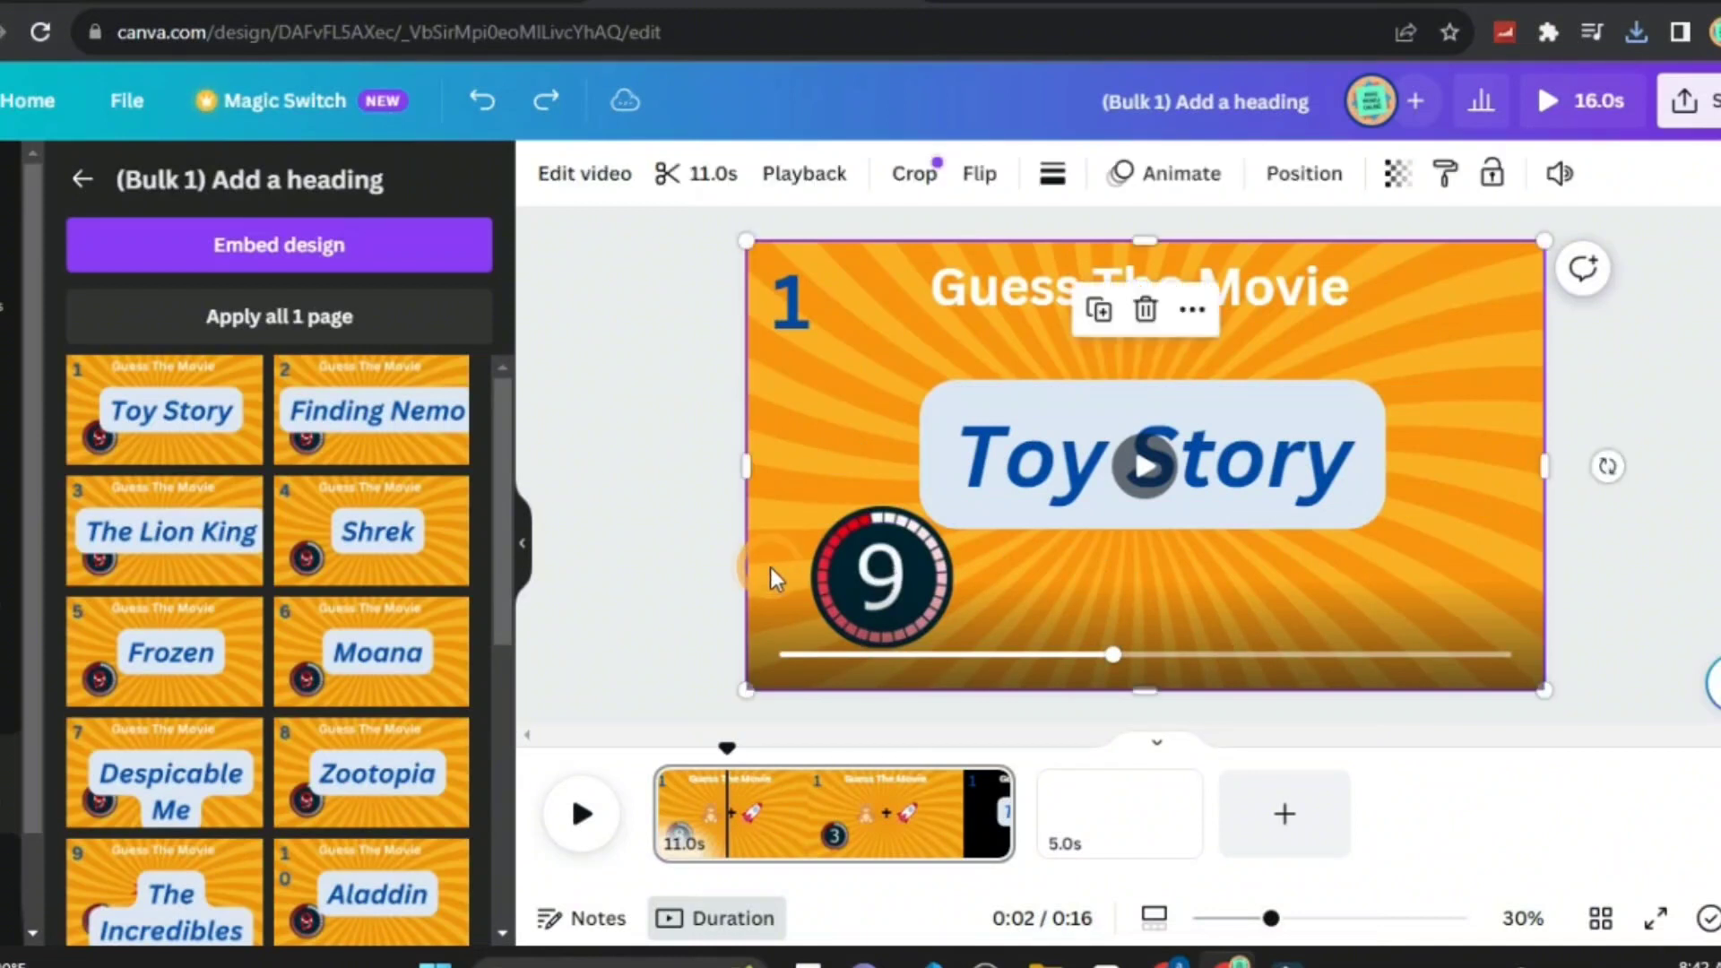
left_click(1145, 311)
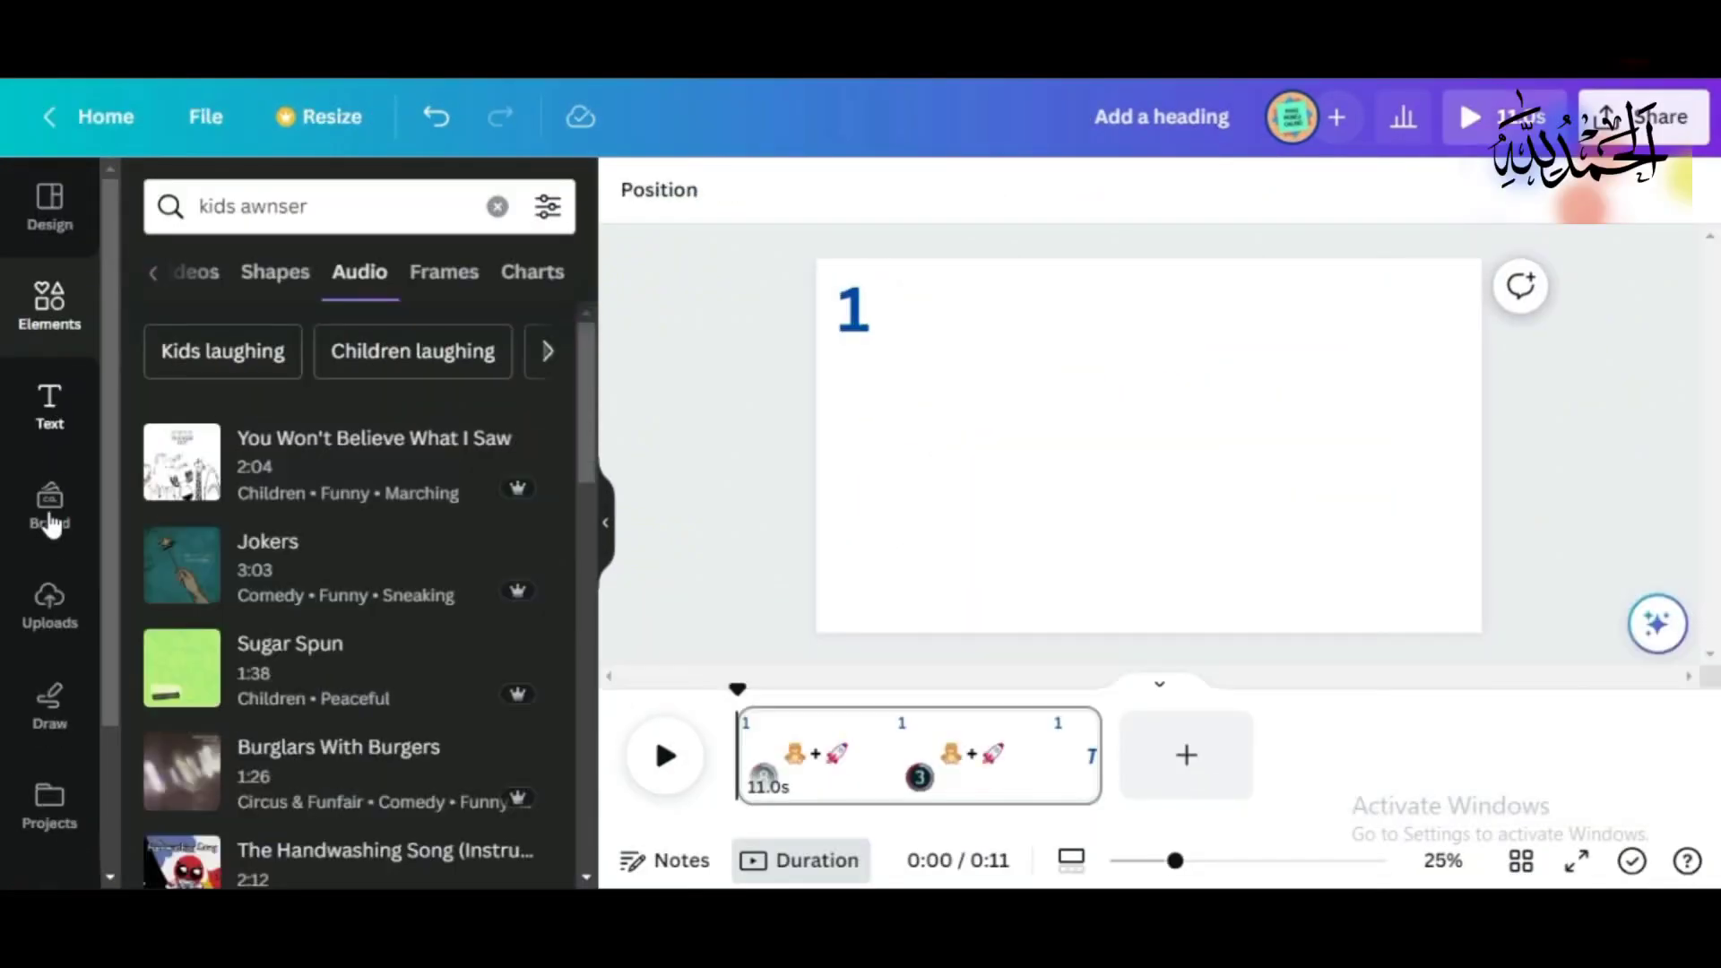
Step: Upload the "Add a heading" sunburst video from the Downloads folder to the "Add a heading" design
left_click(50, 602)
left_click(352, 264)
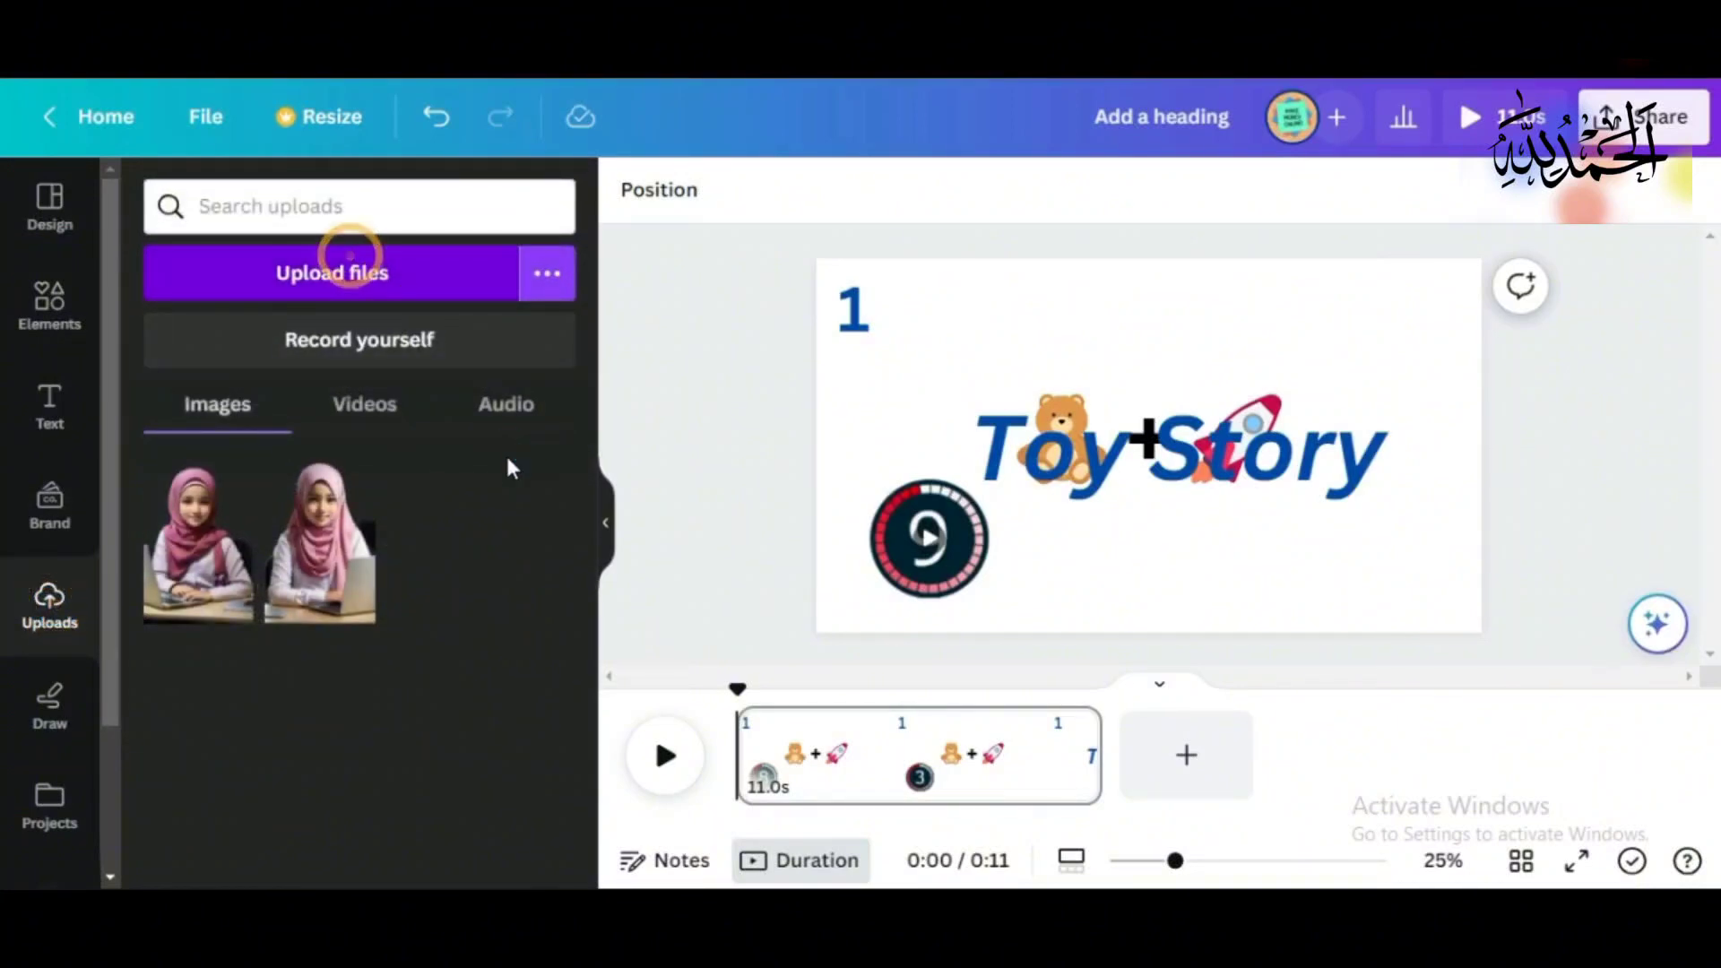
left_click(367, 260)
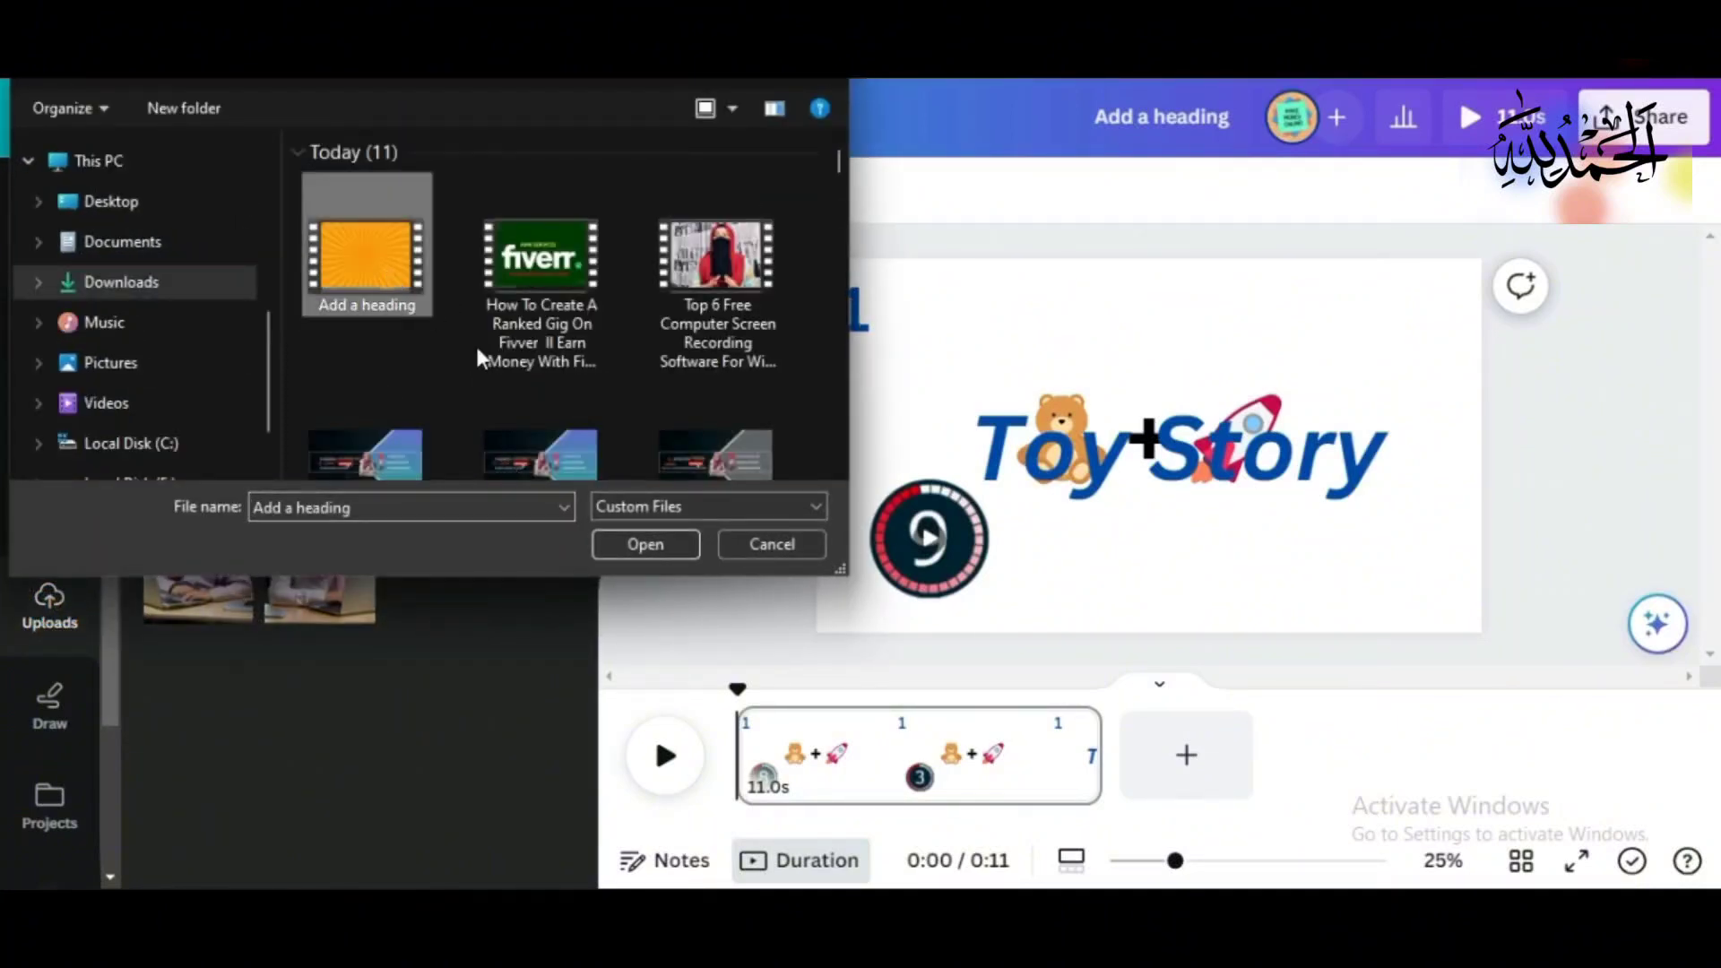
left_click(646, 542)
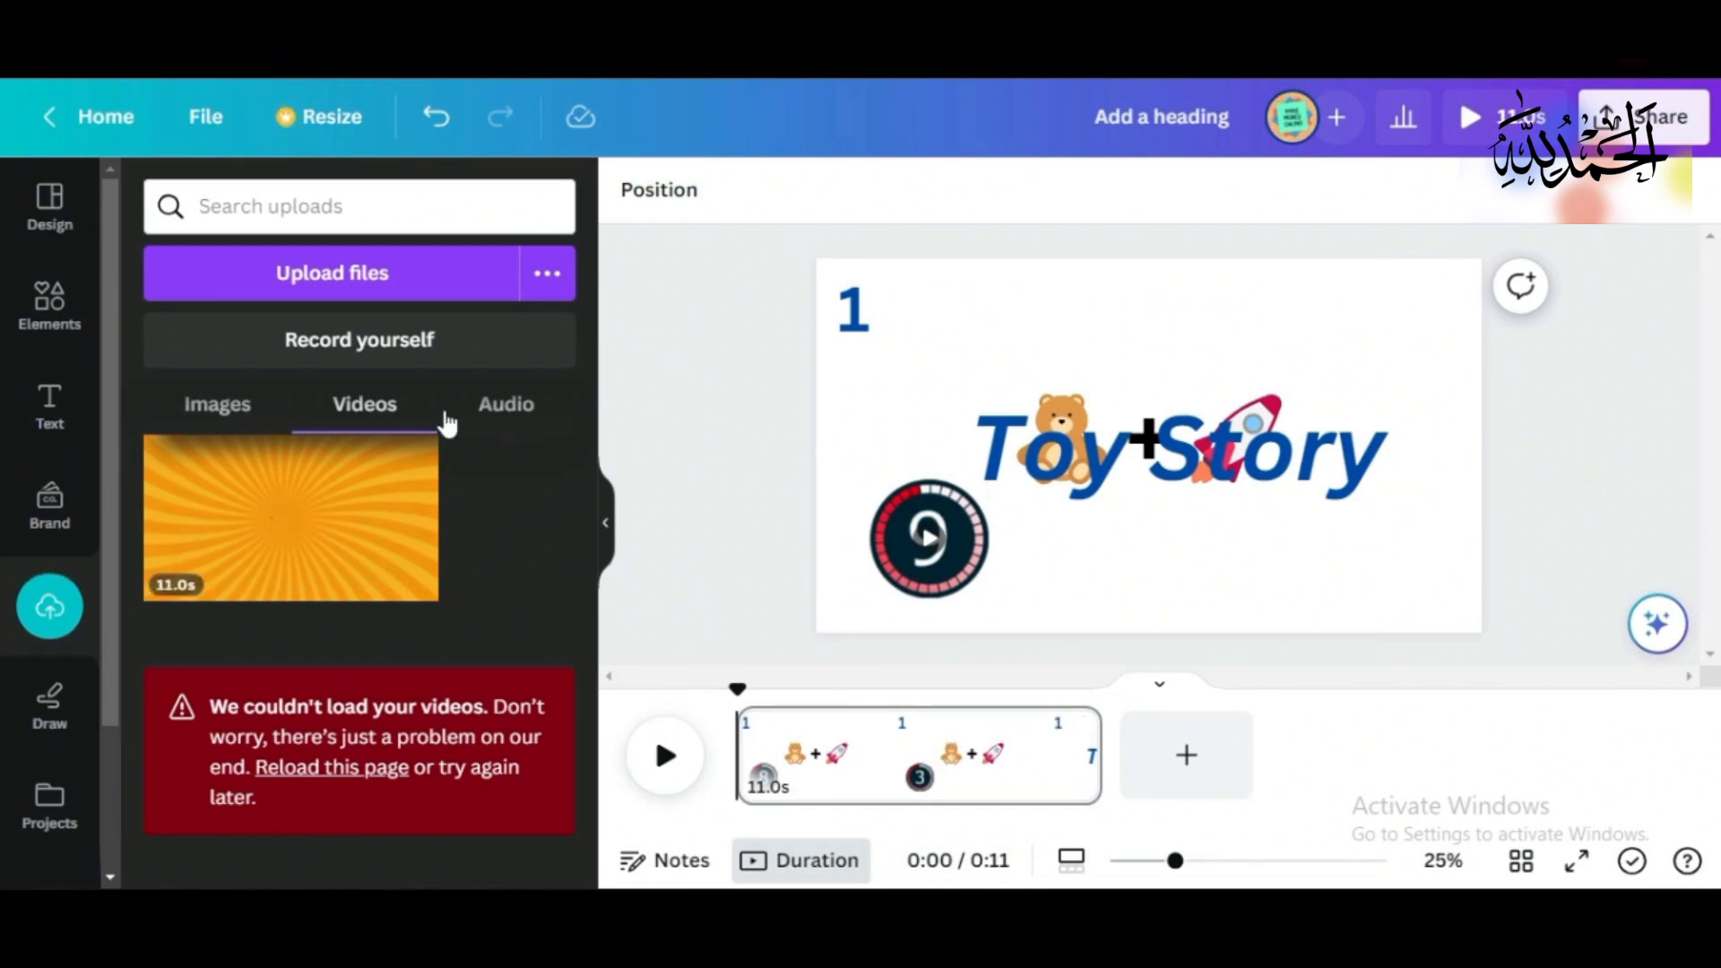
Step: Add the uploaded 11-second sunburst video to the page and send it to the back behind all elements
left_click(407, 511)
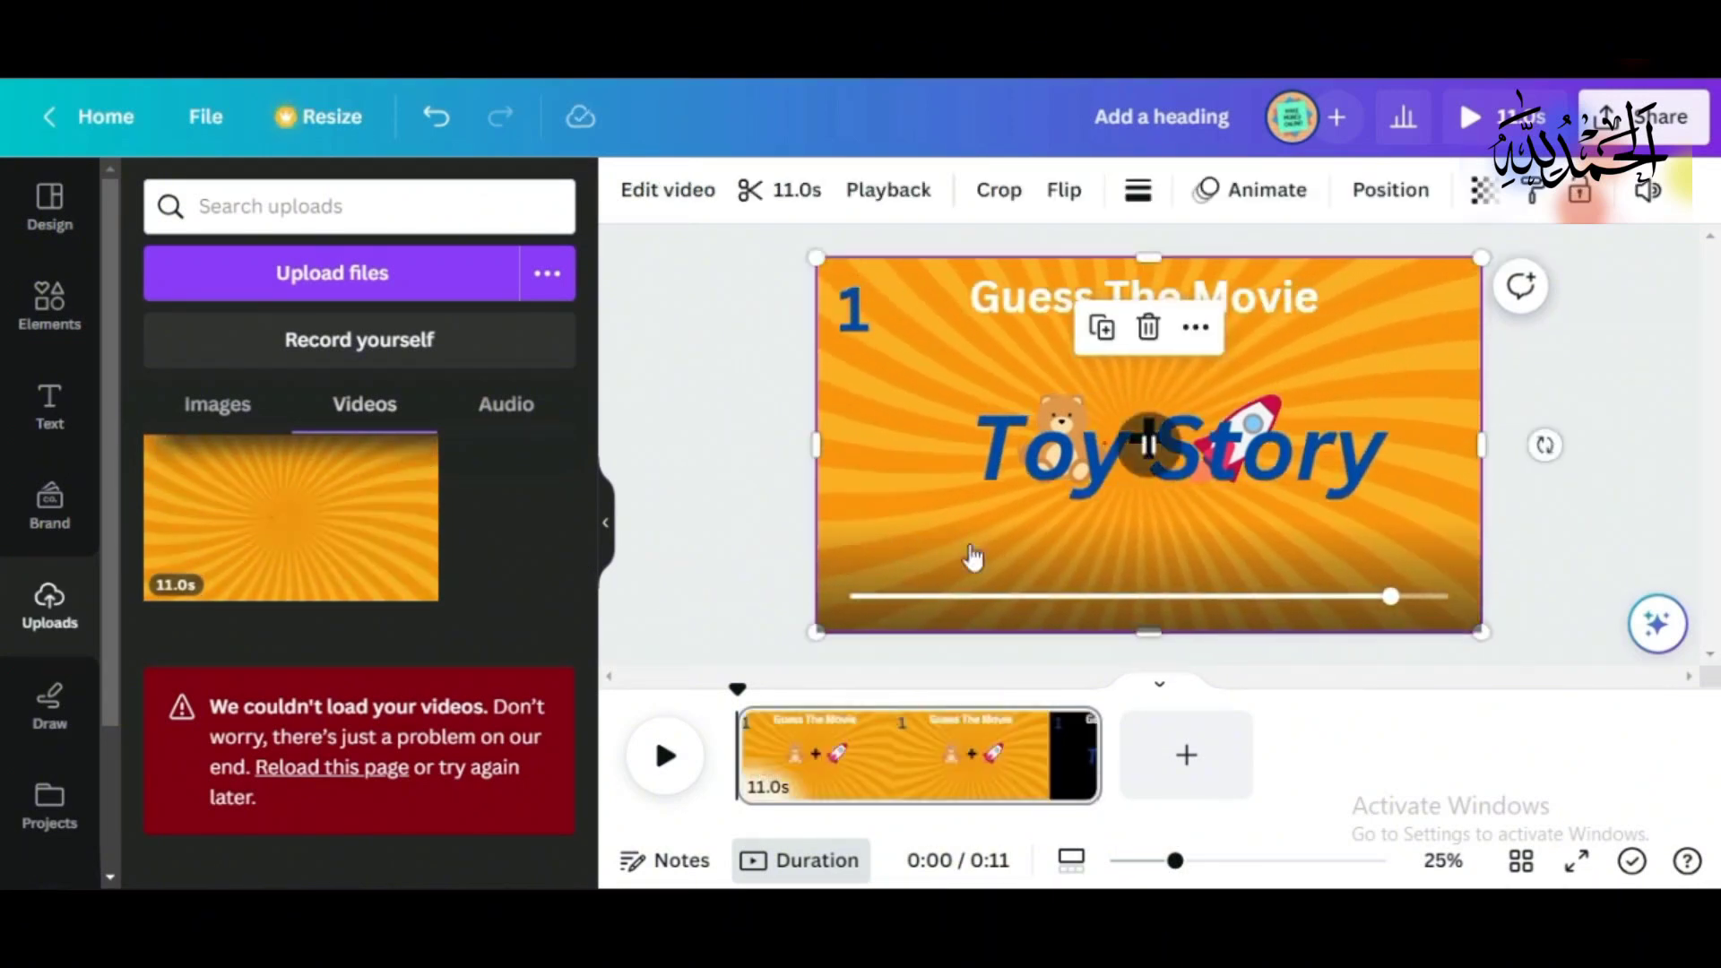
right_click(972, 557)
mouse_move(1063, 483)
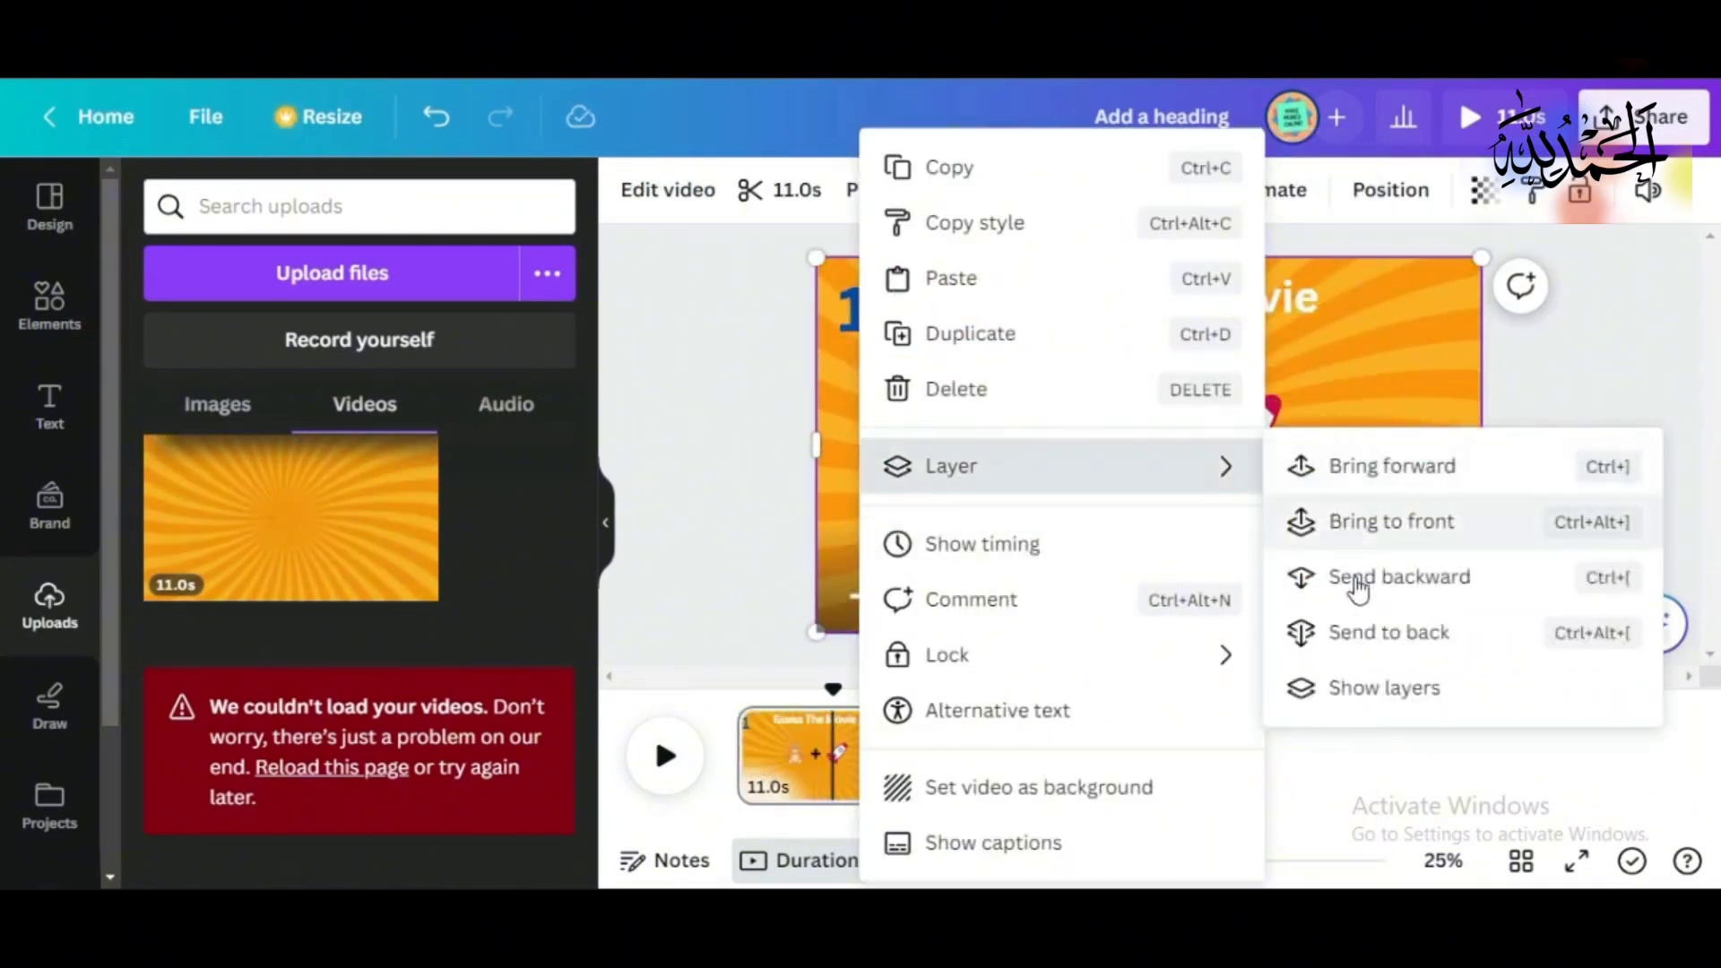
left_click(1409, 644)
left_click(690, 540)
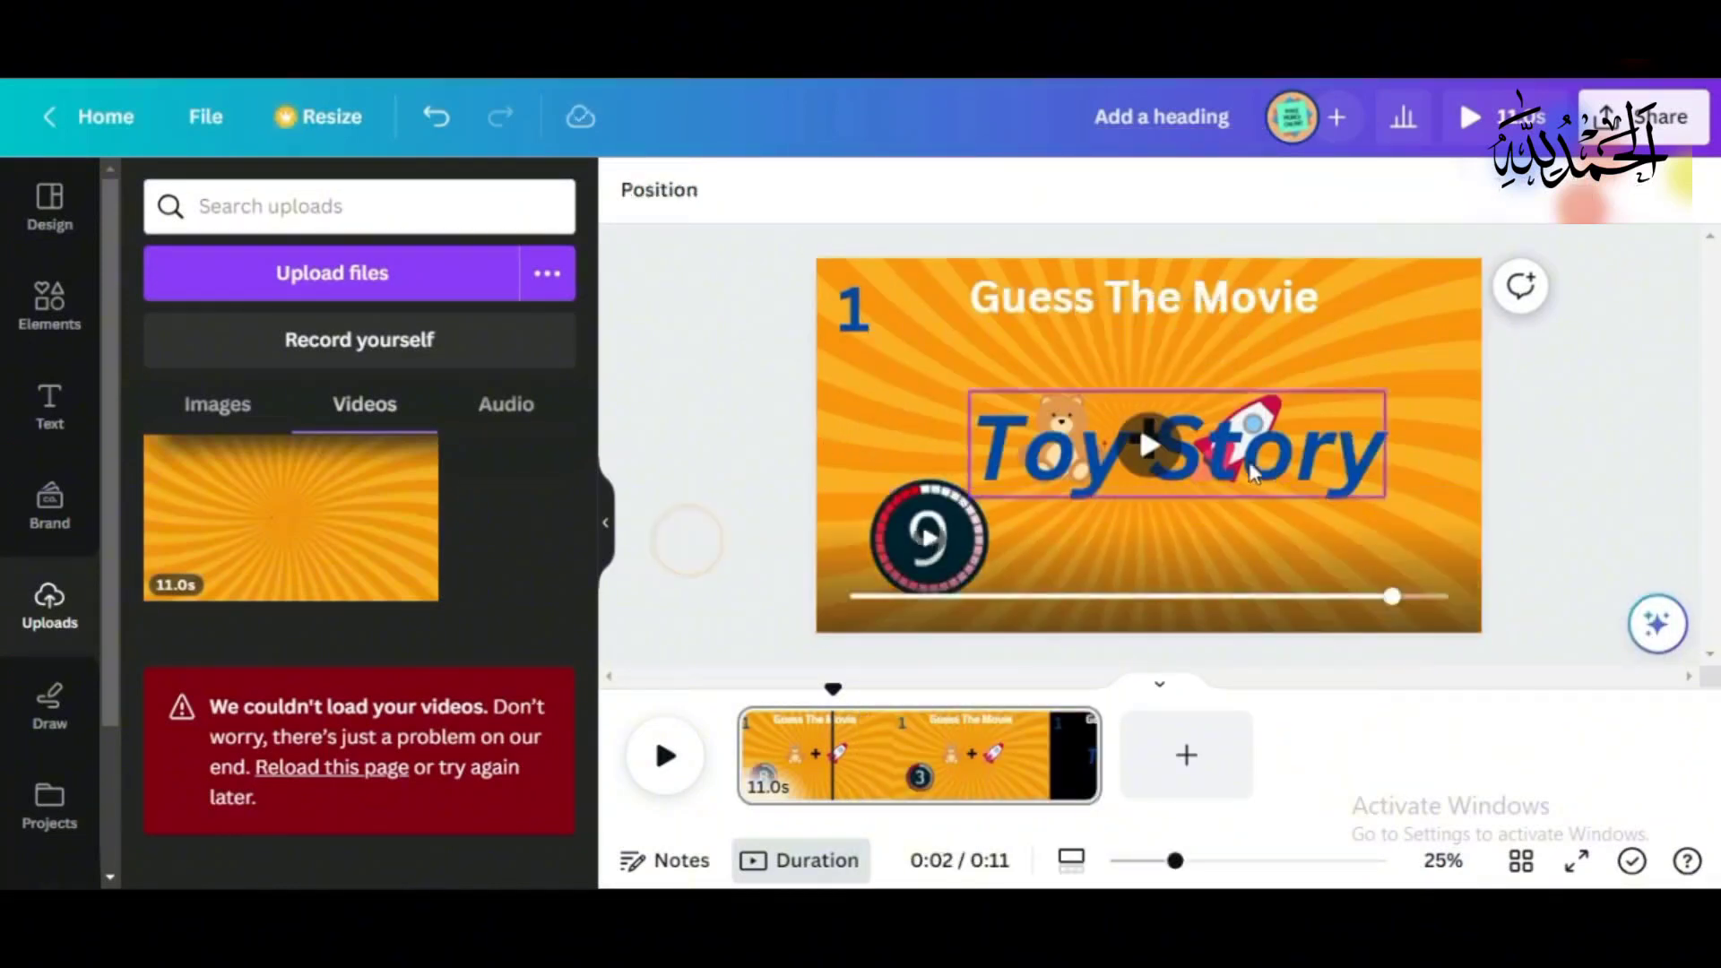
Step: Play the page from the beginning to check the emoji, countdown and answer timing over the new background
left_click_drag(826, 685, 735, 697)
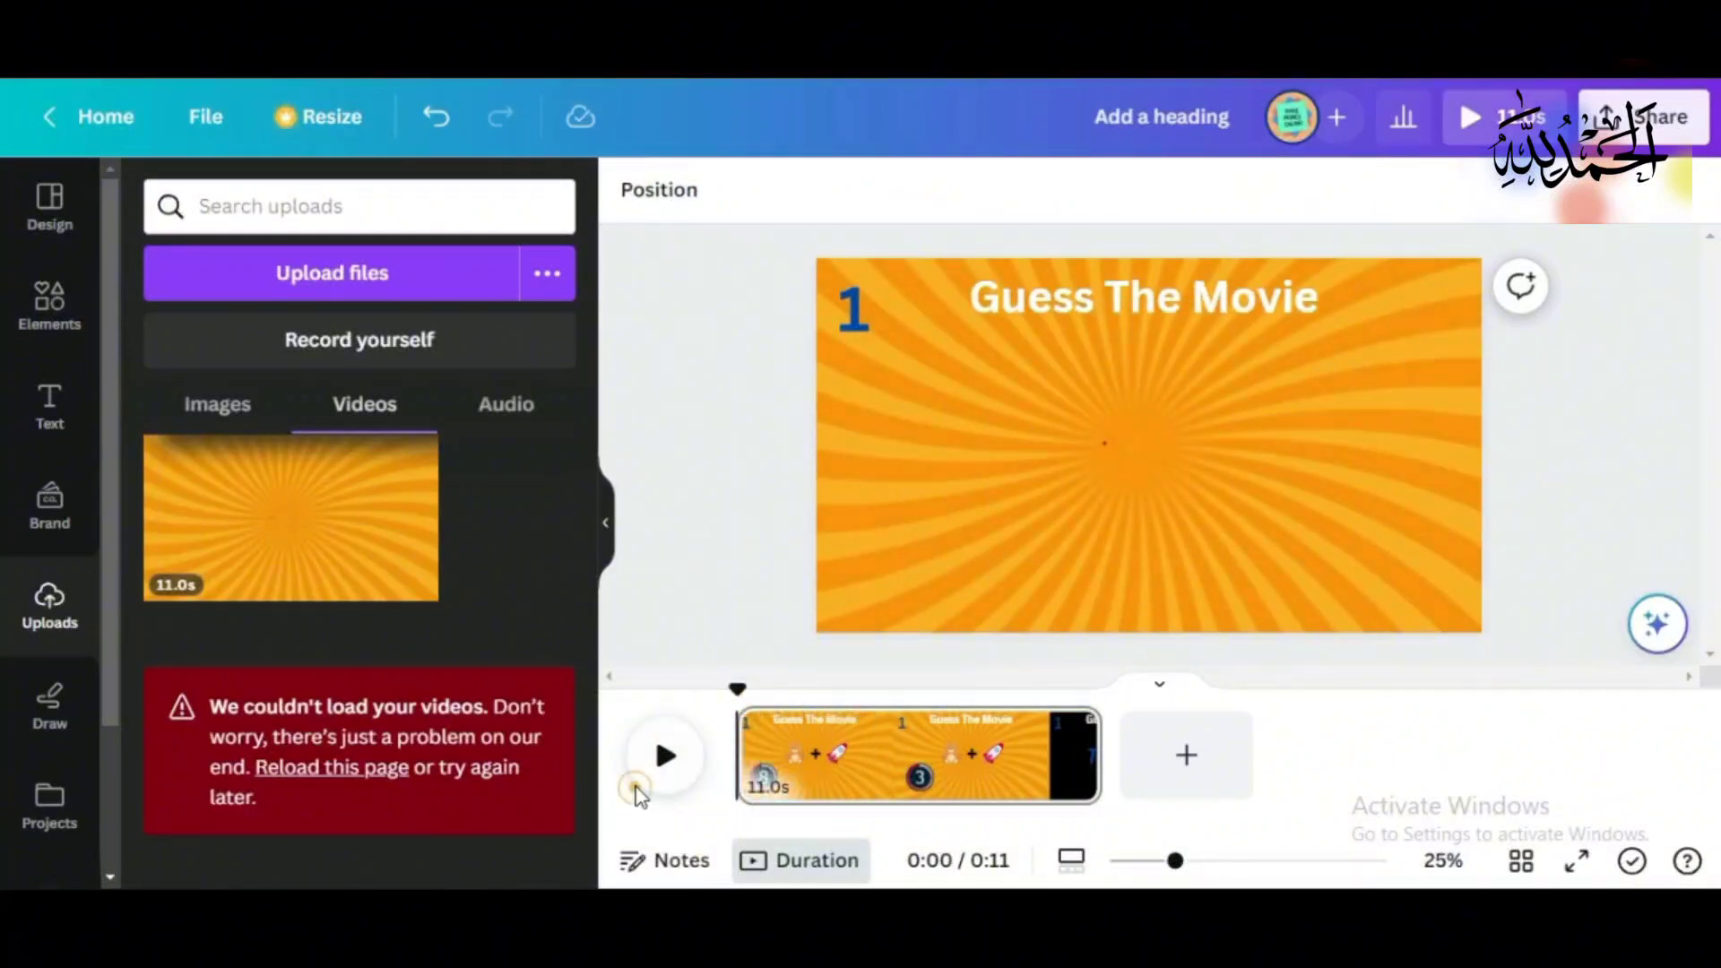
left_click(661, 779)
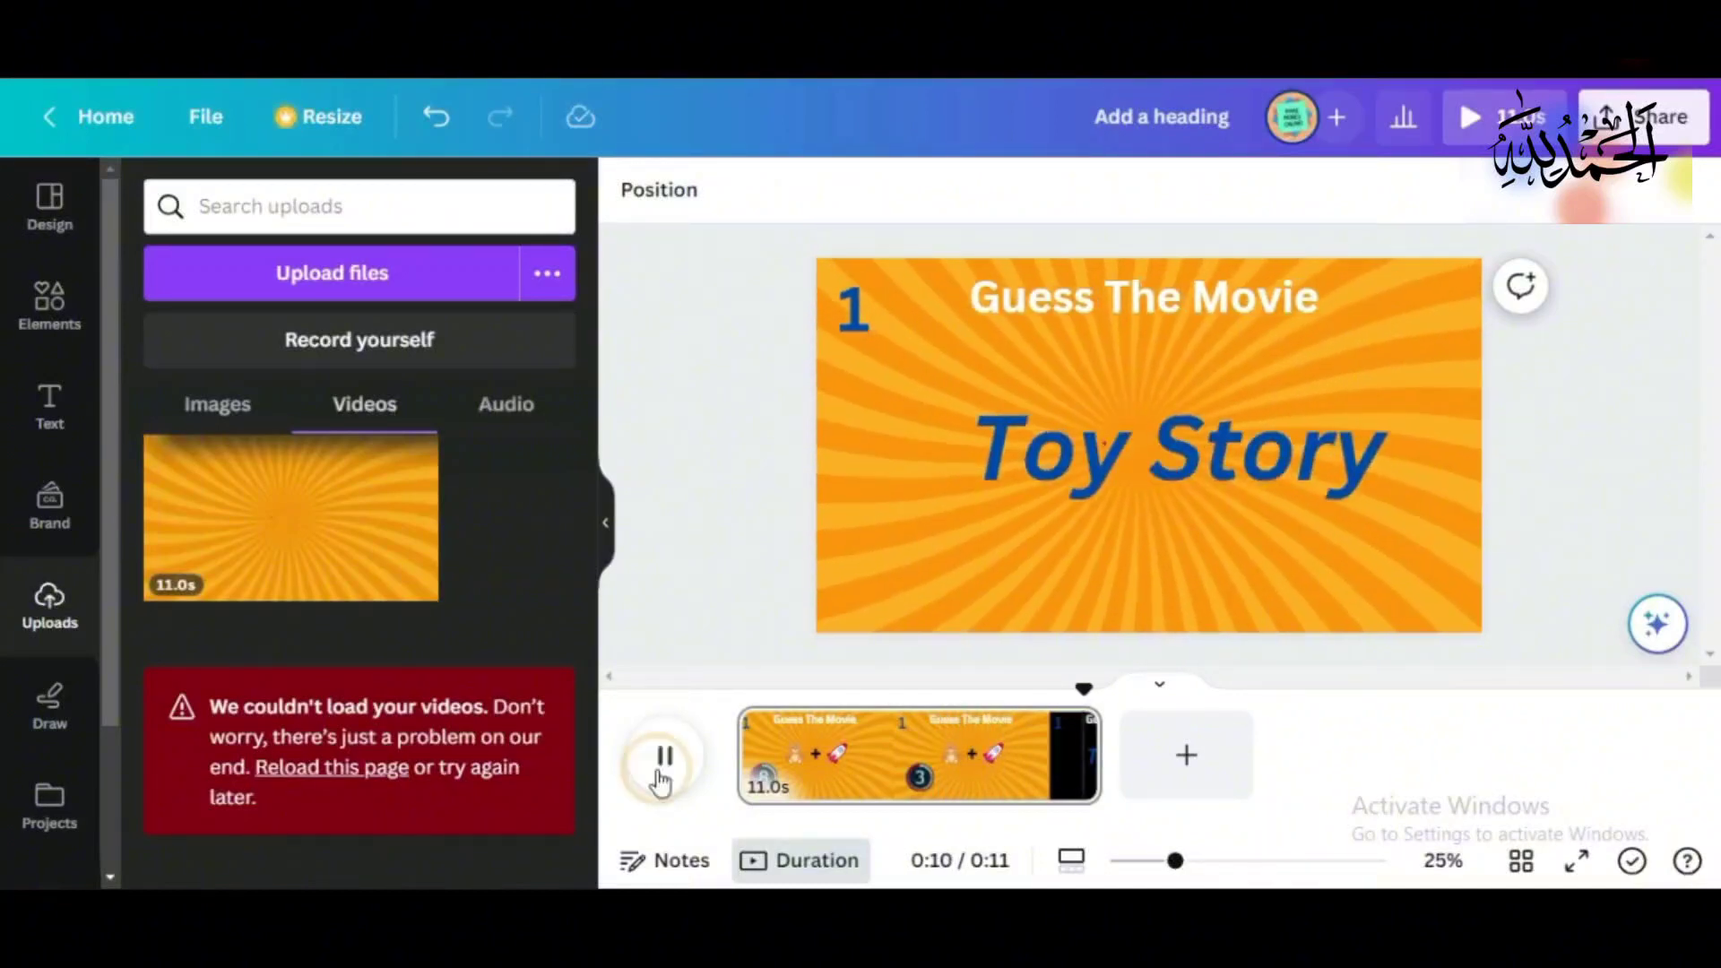
left_click(663, 761)
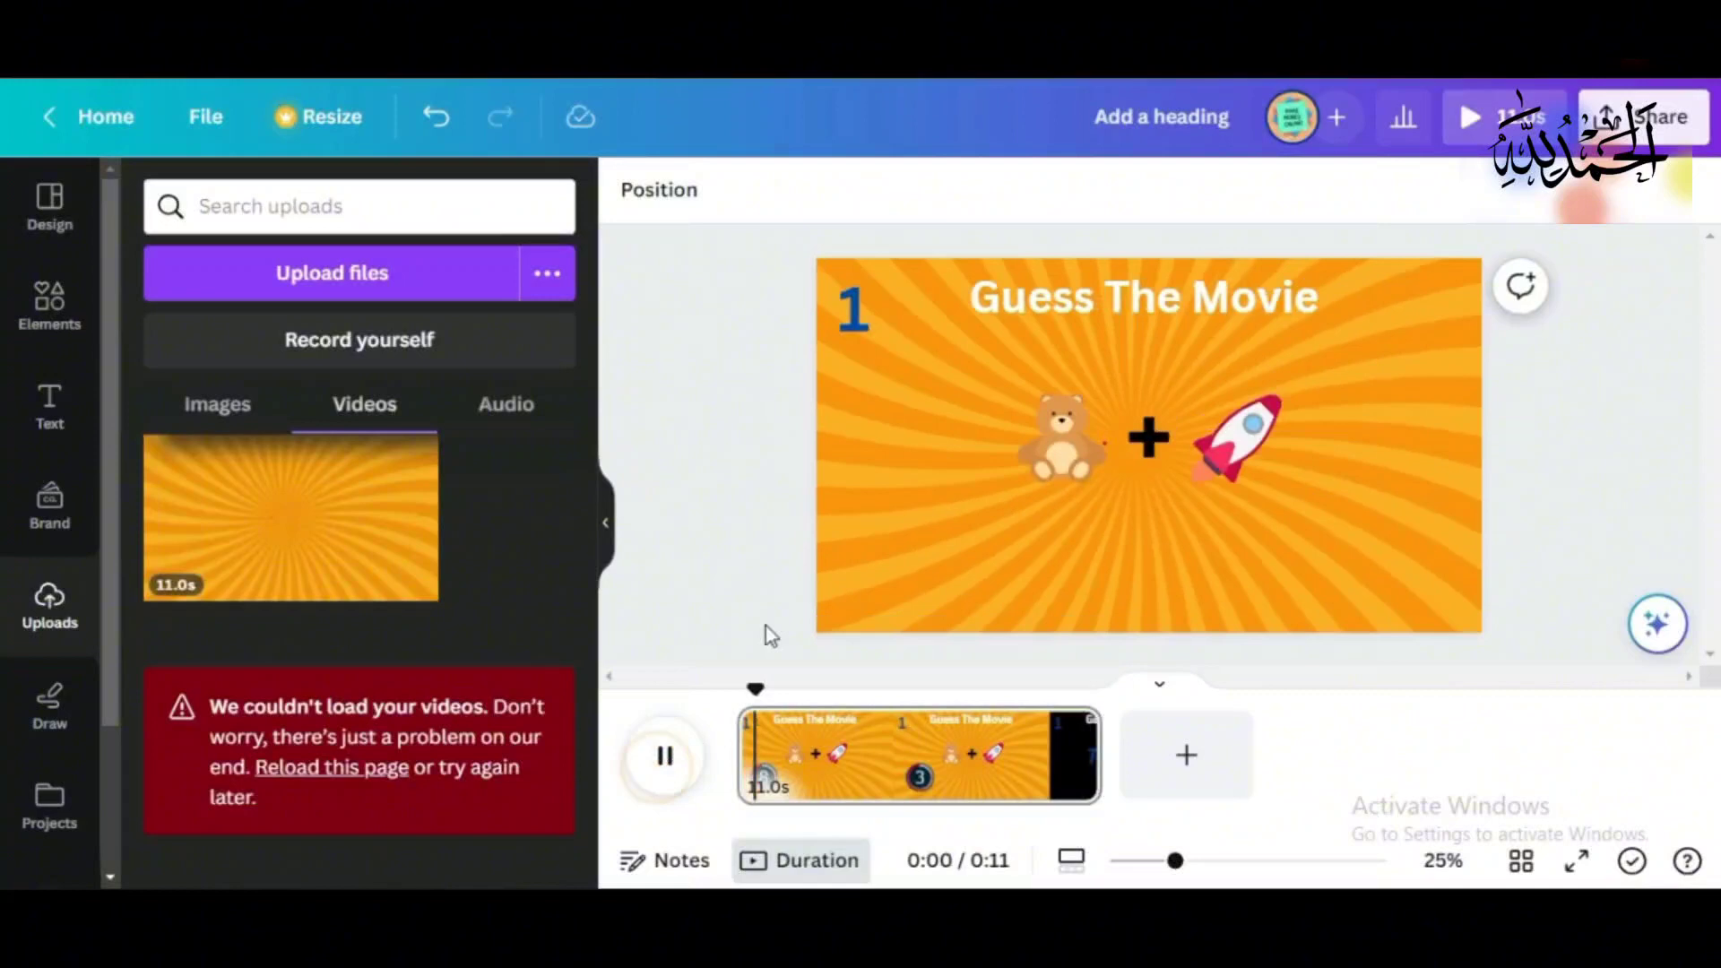
left_click(664, 769)
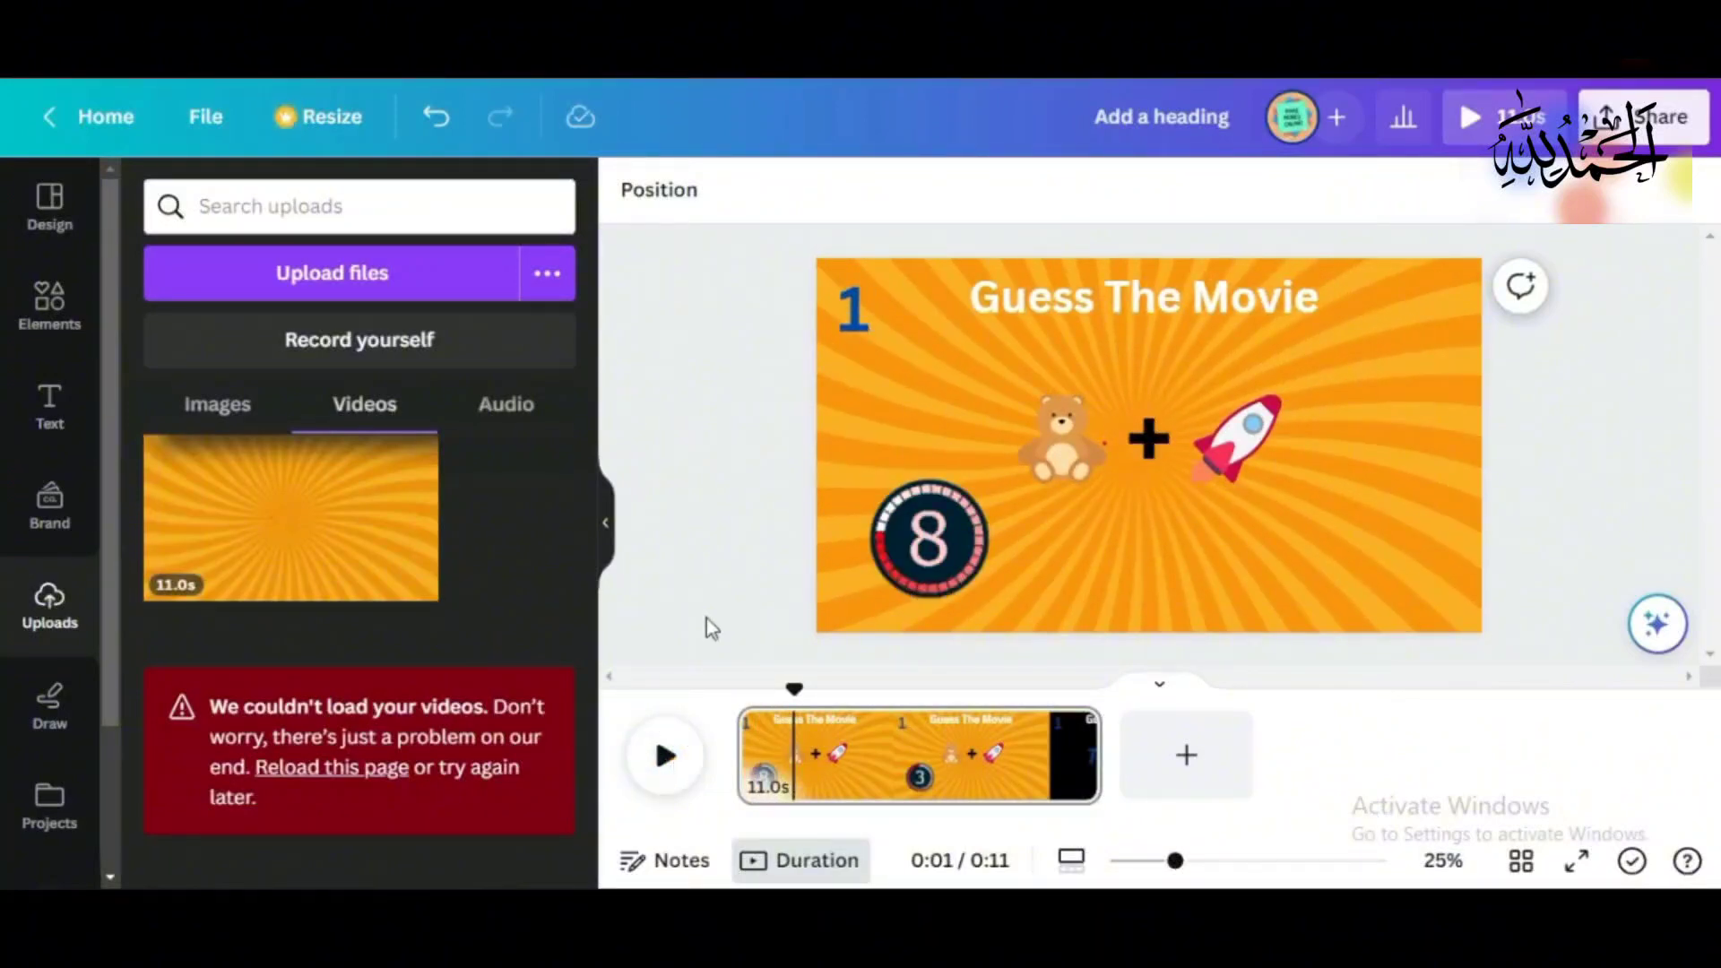
Step: Find the Bulk create app by searching the apps for "bulk create" and start entering its data manually
scroll(50, 717, "down", 3)
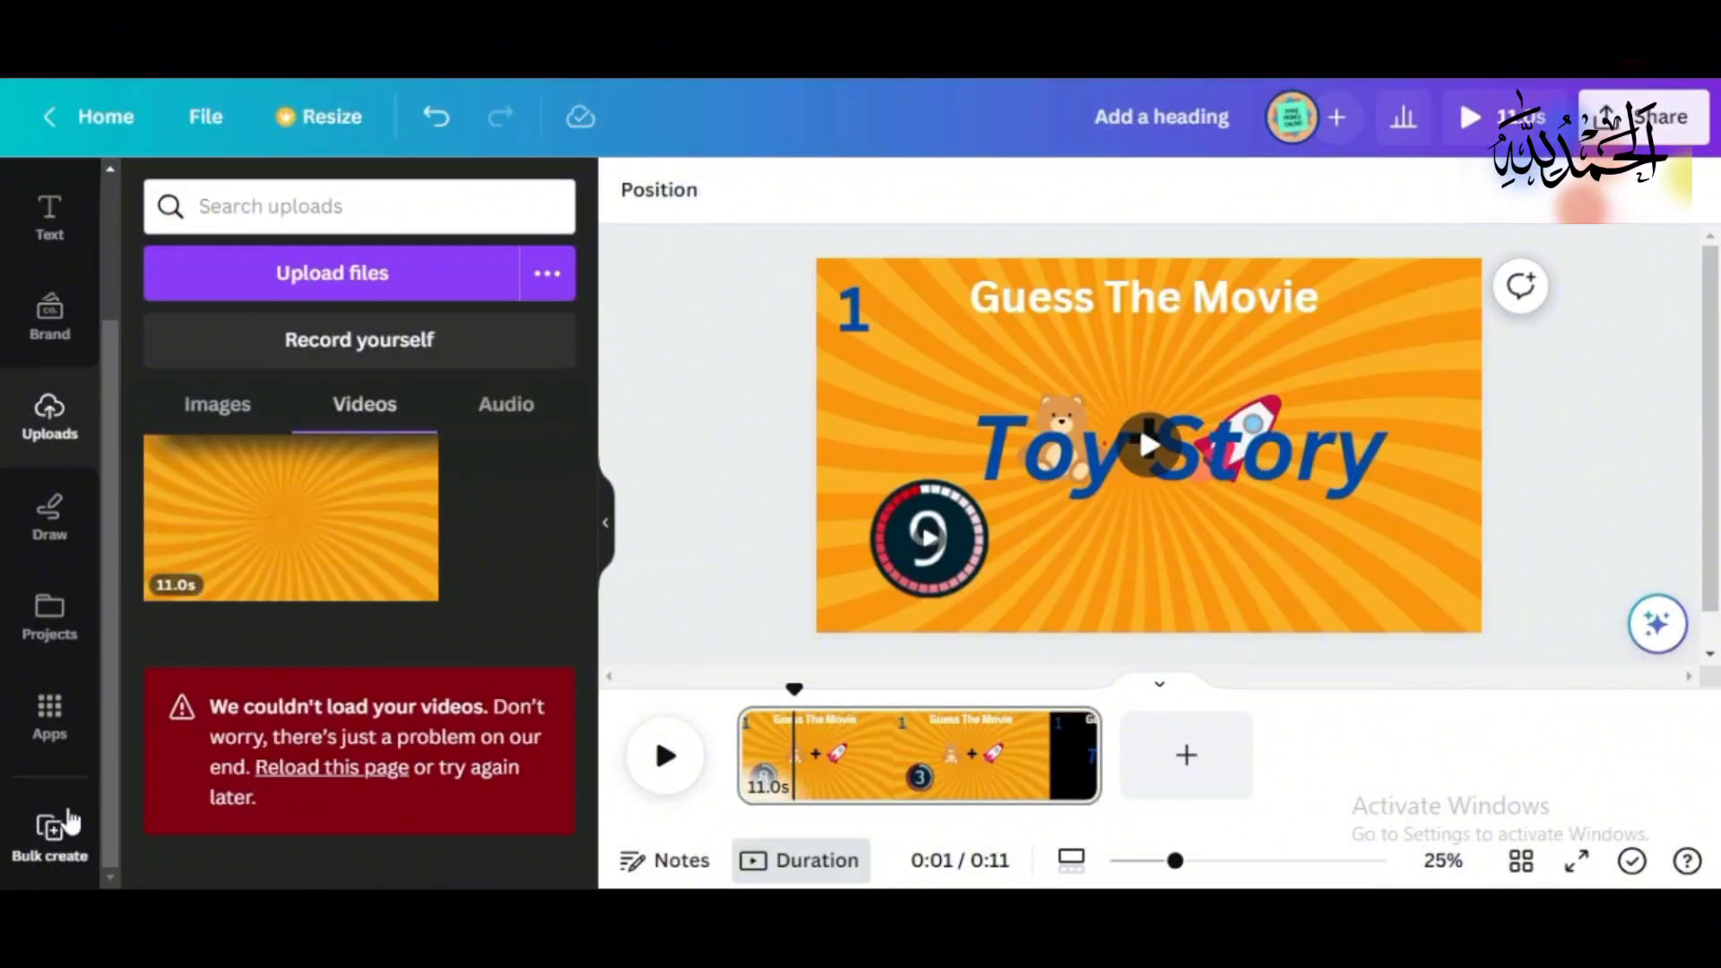
left_click(50, 726)
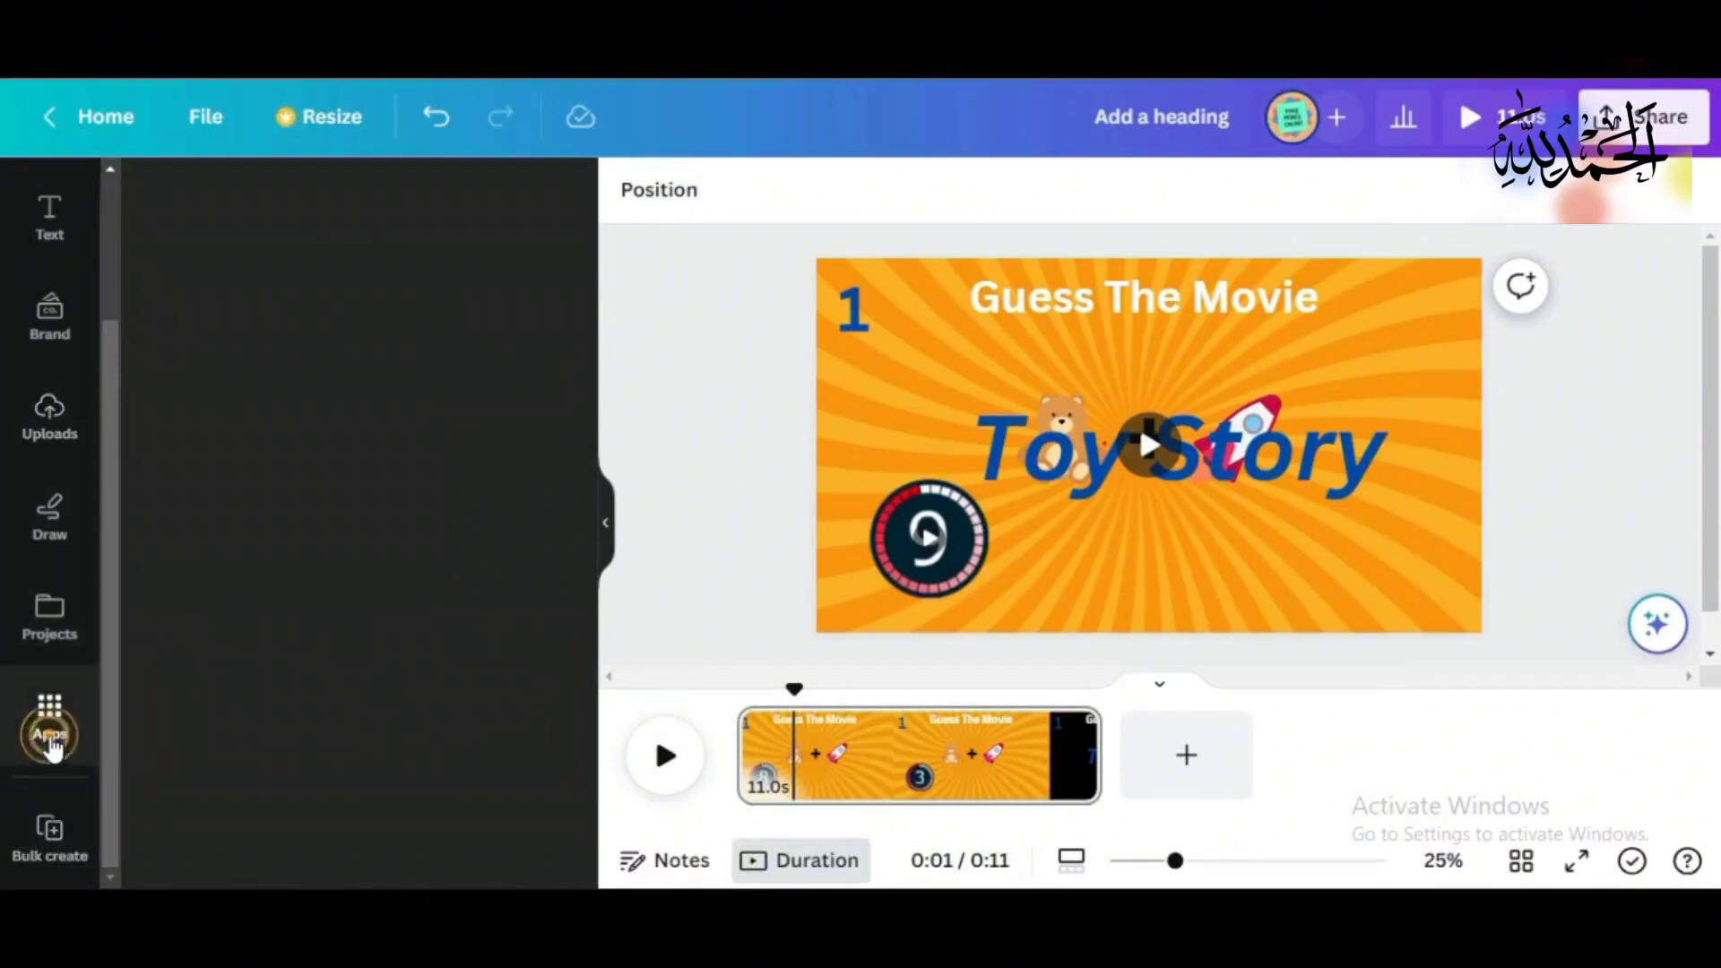
left_click(267, 199)
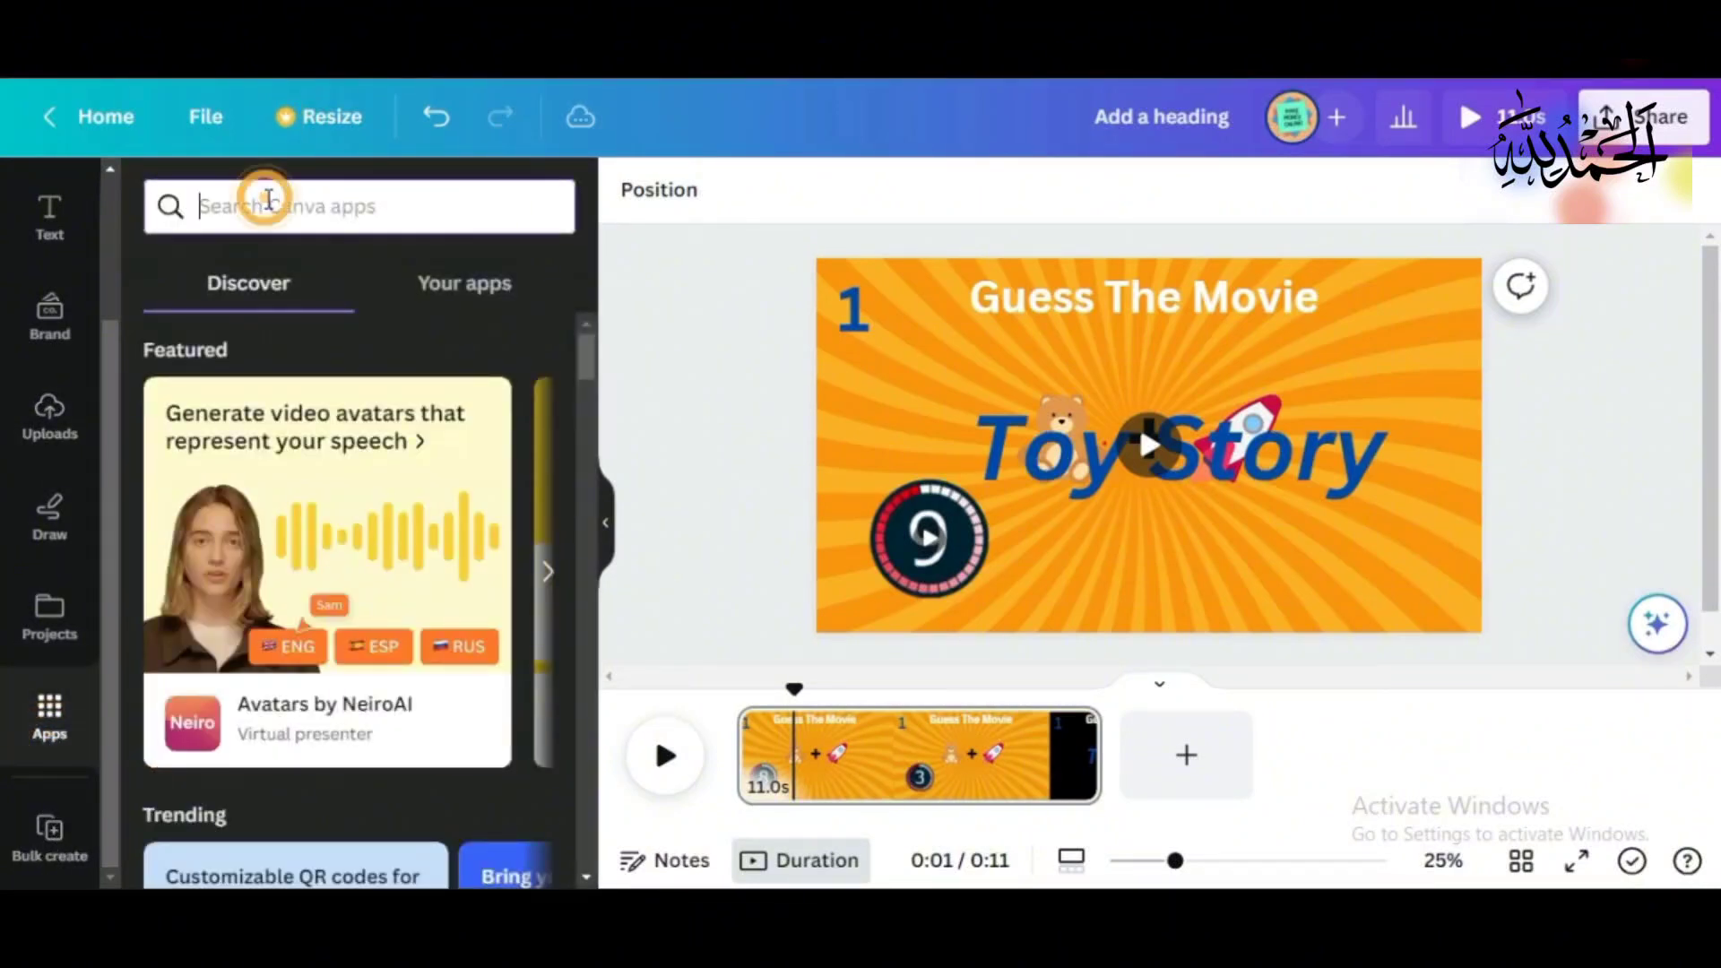
type("bulk create")
key("Return")
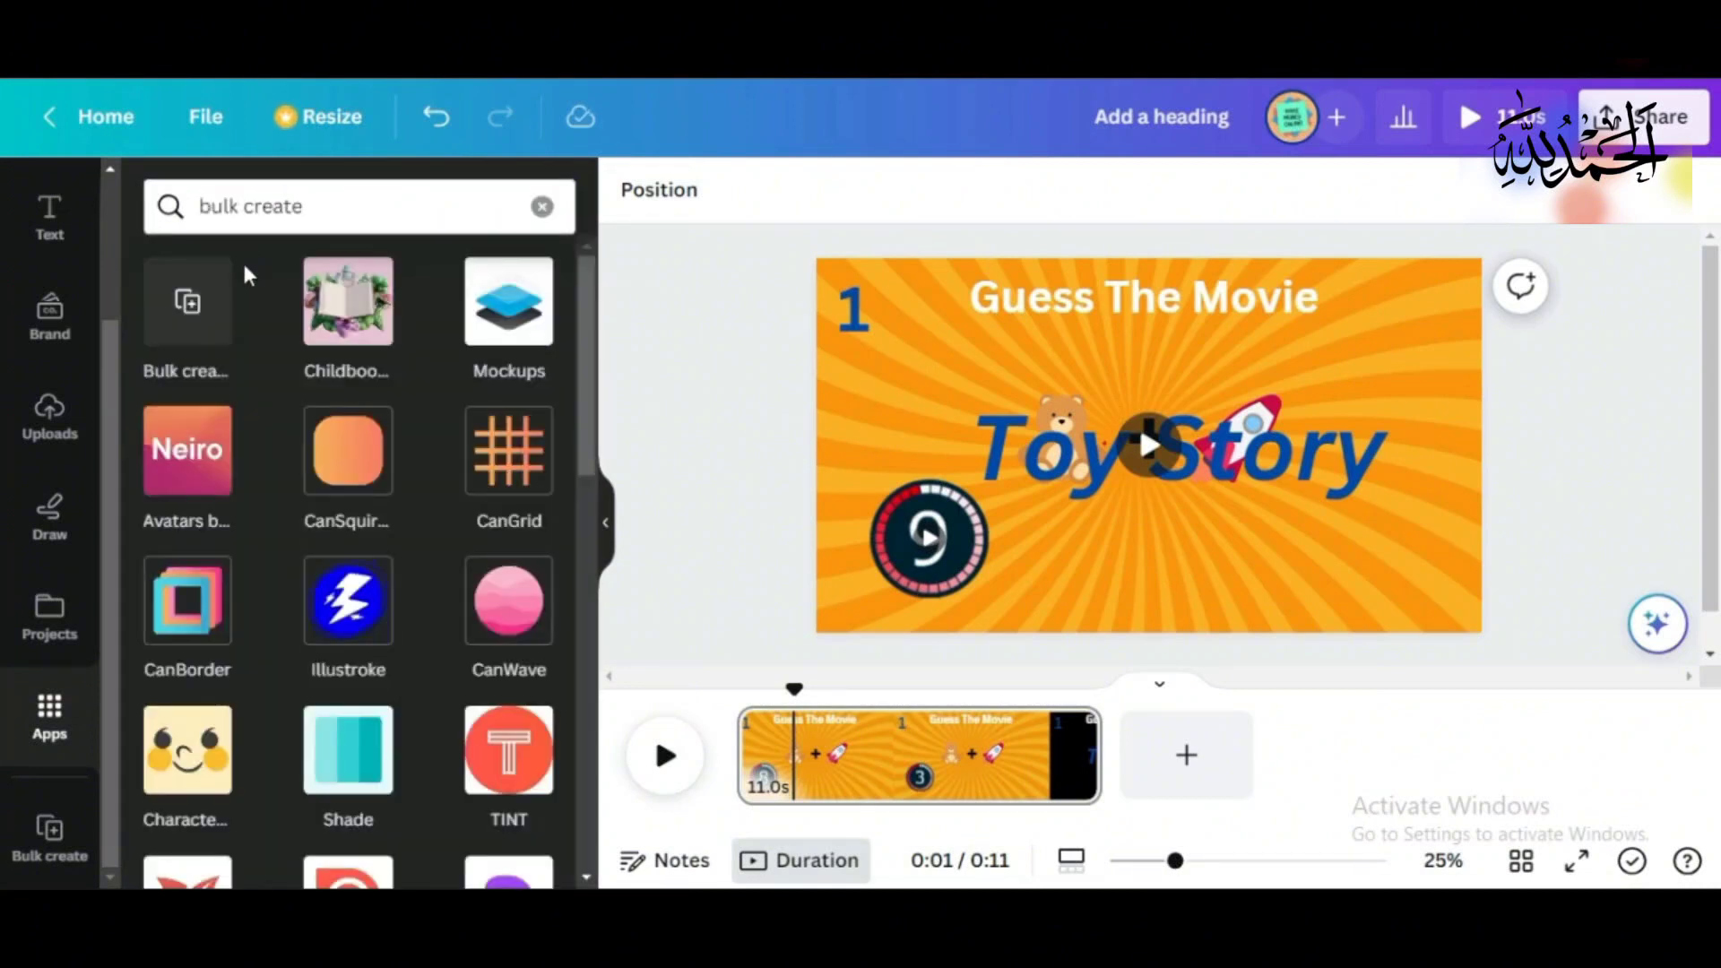
left_click(185, 303)
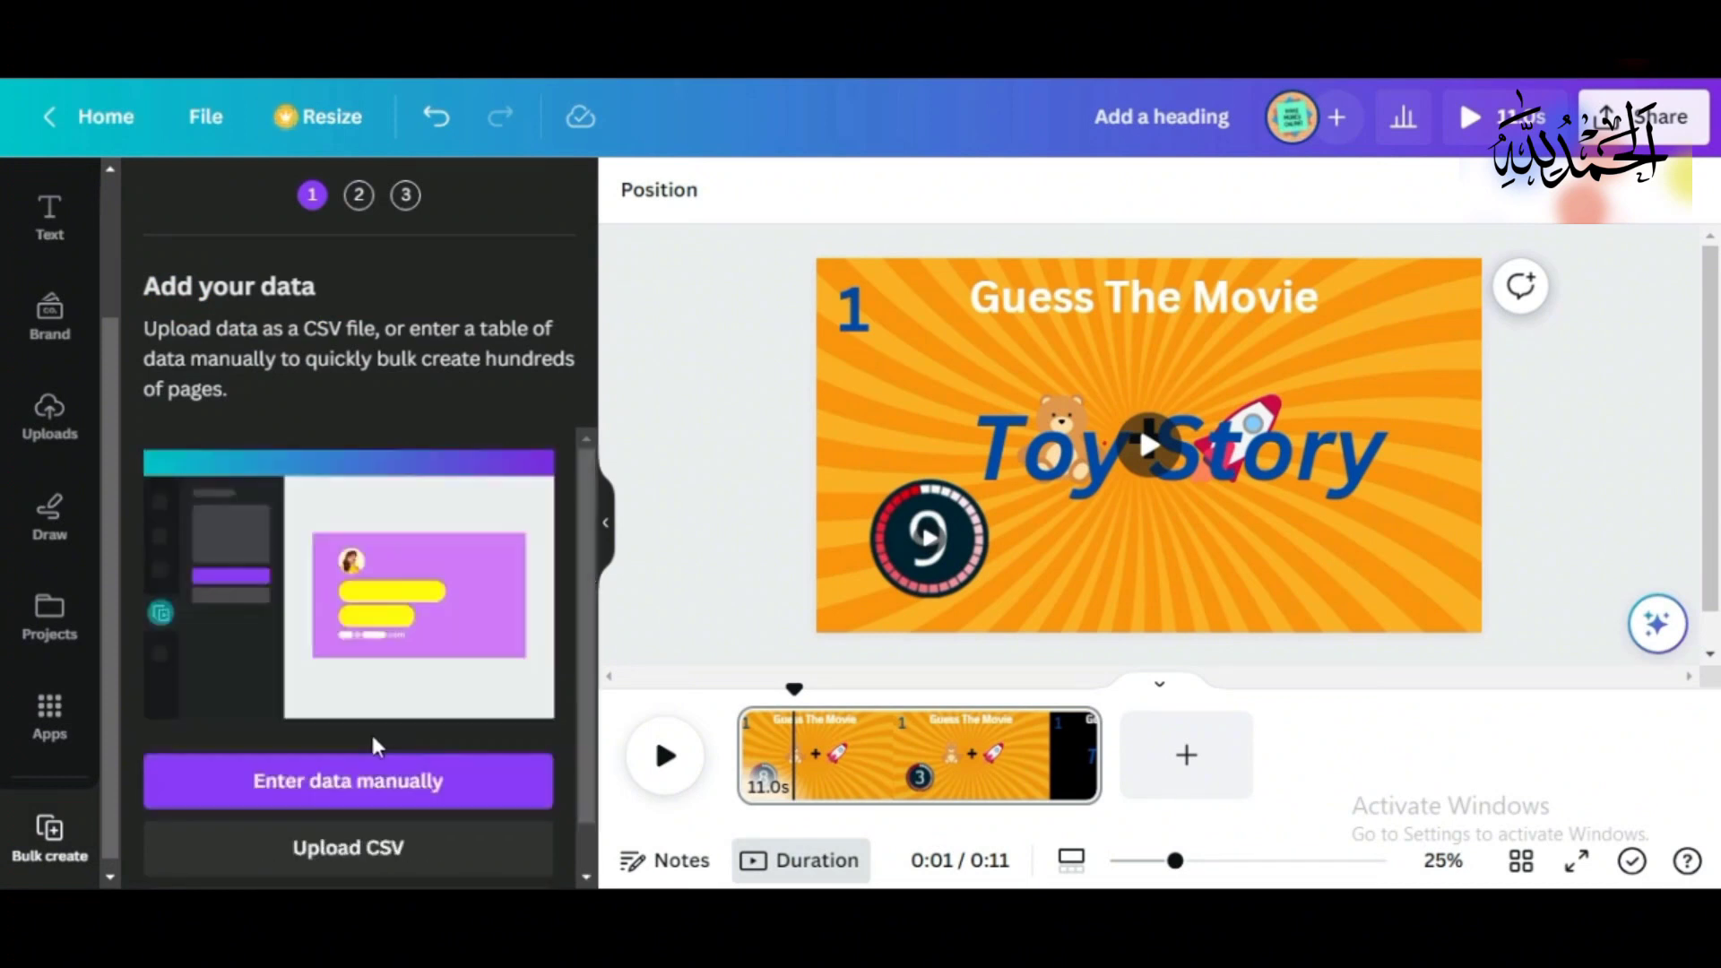
left_click(314, 797)
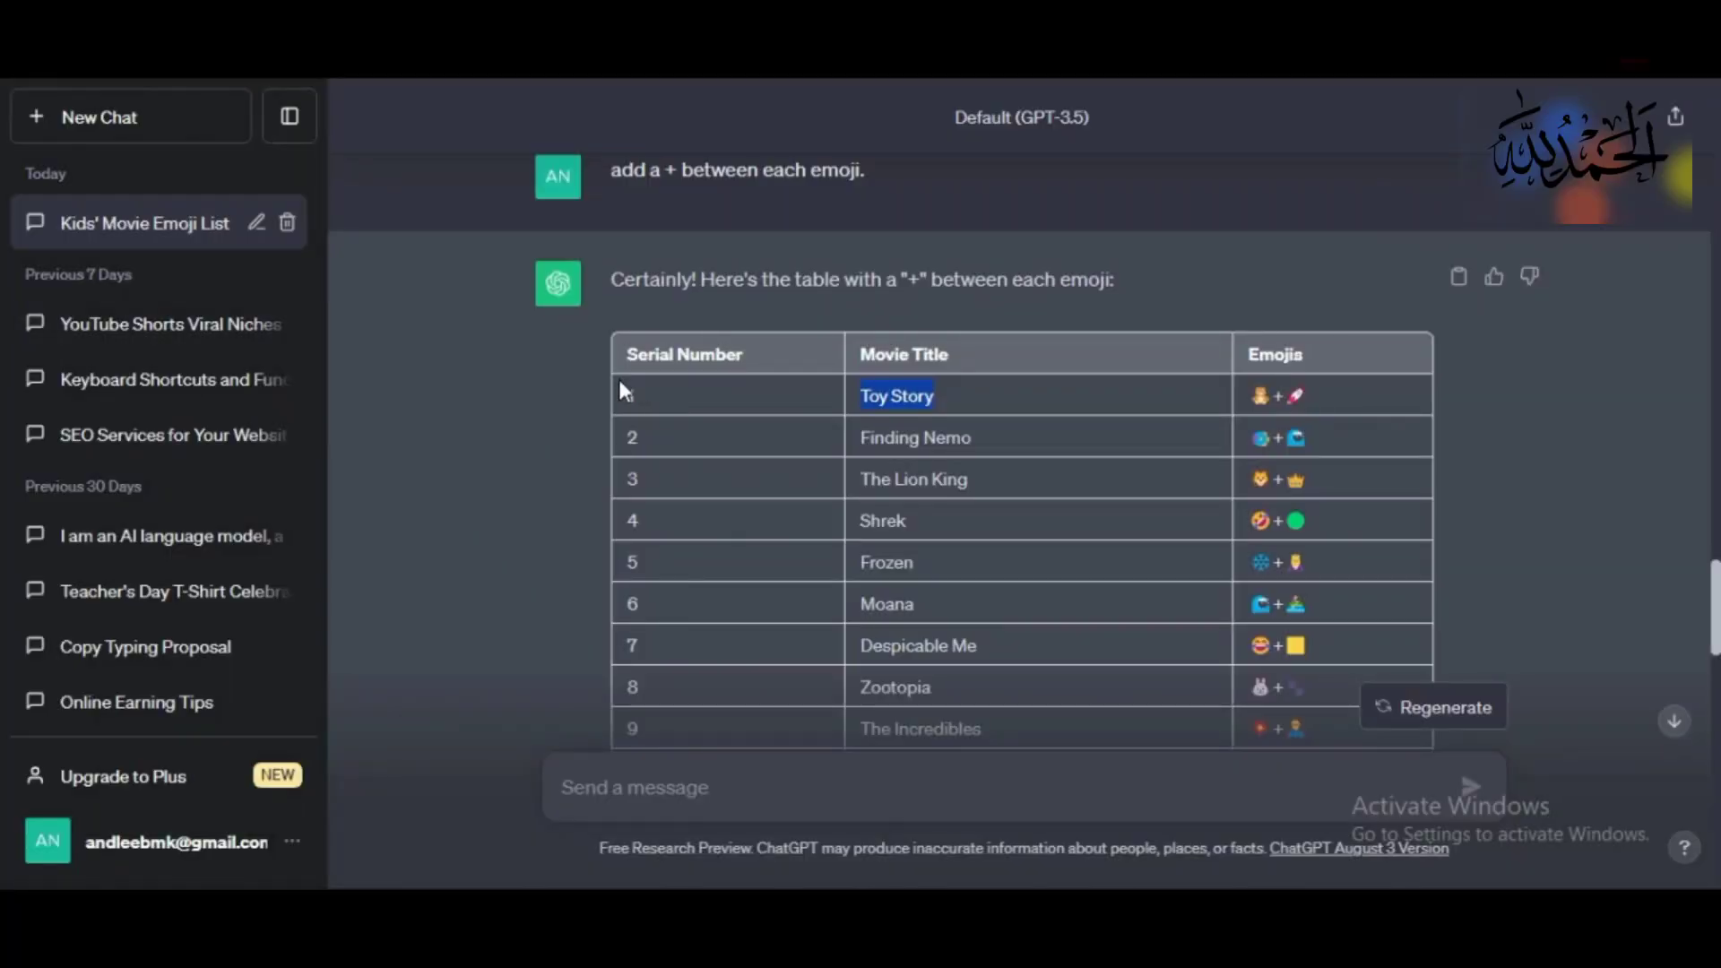
Step: Copy the serial number, movie title and emoji rows from the ChatGPT table and paste them over the sample data from row 1
left_click_drag(620, 385, 1332, 465)
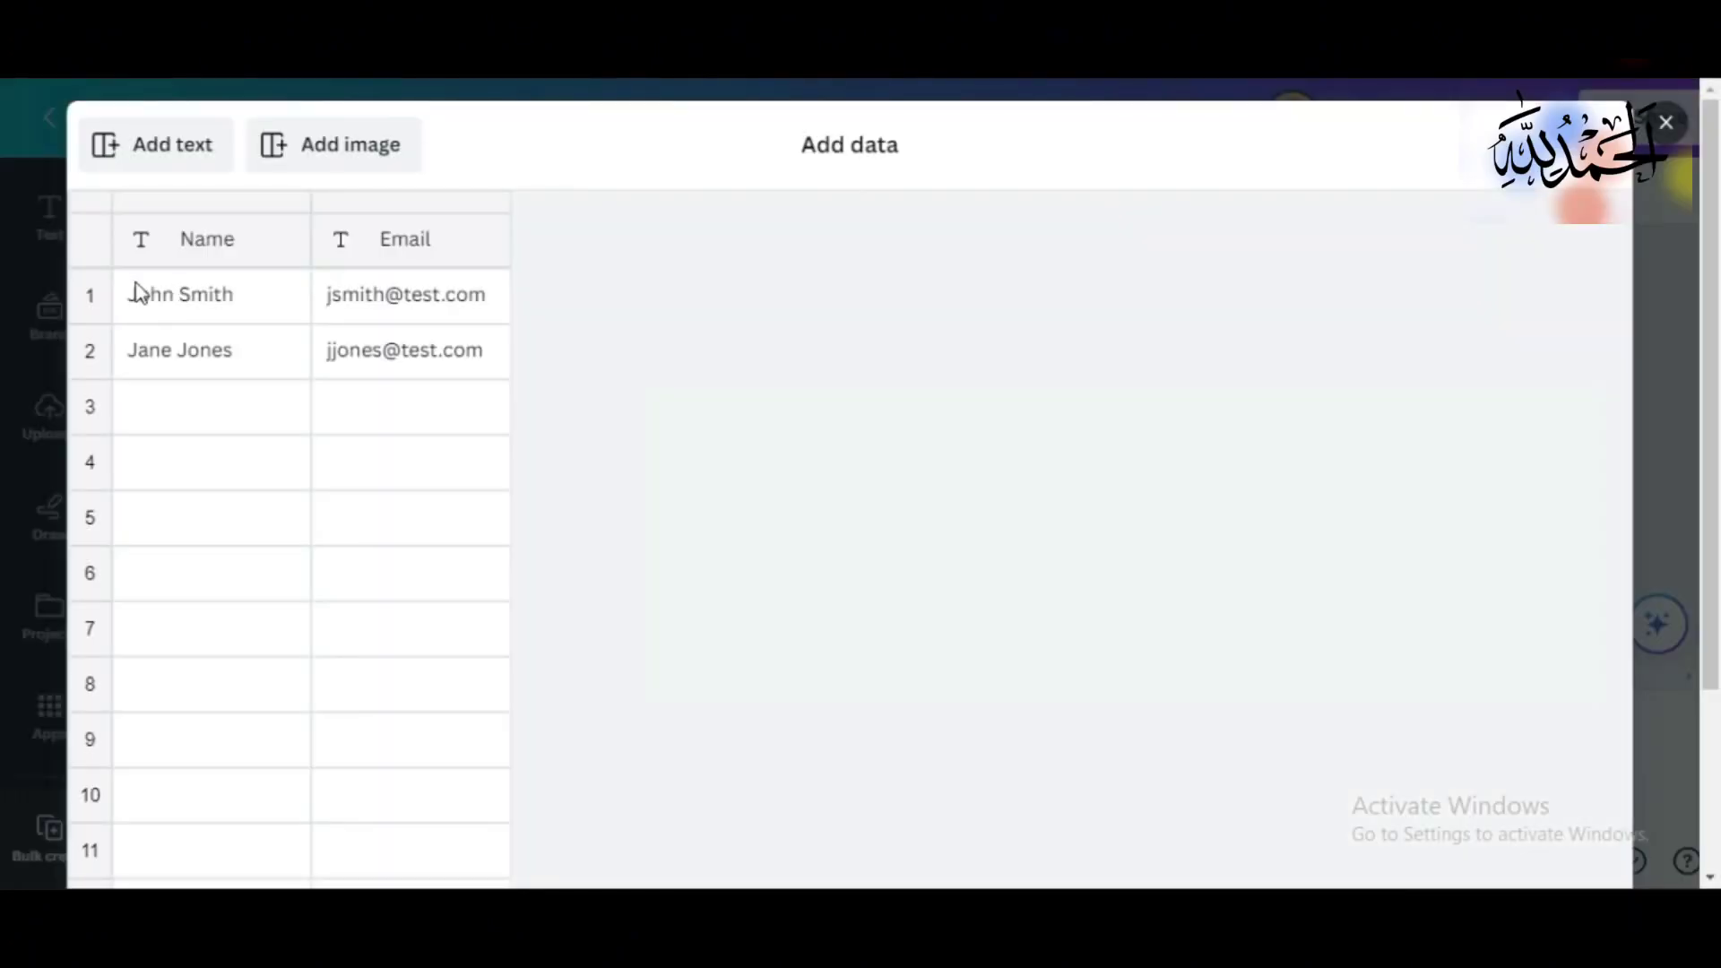
left_click(136, 292)
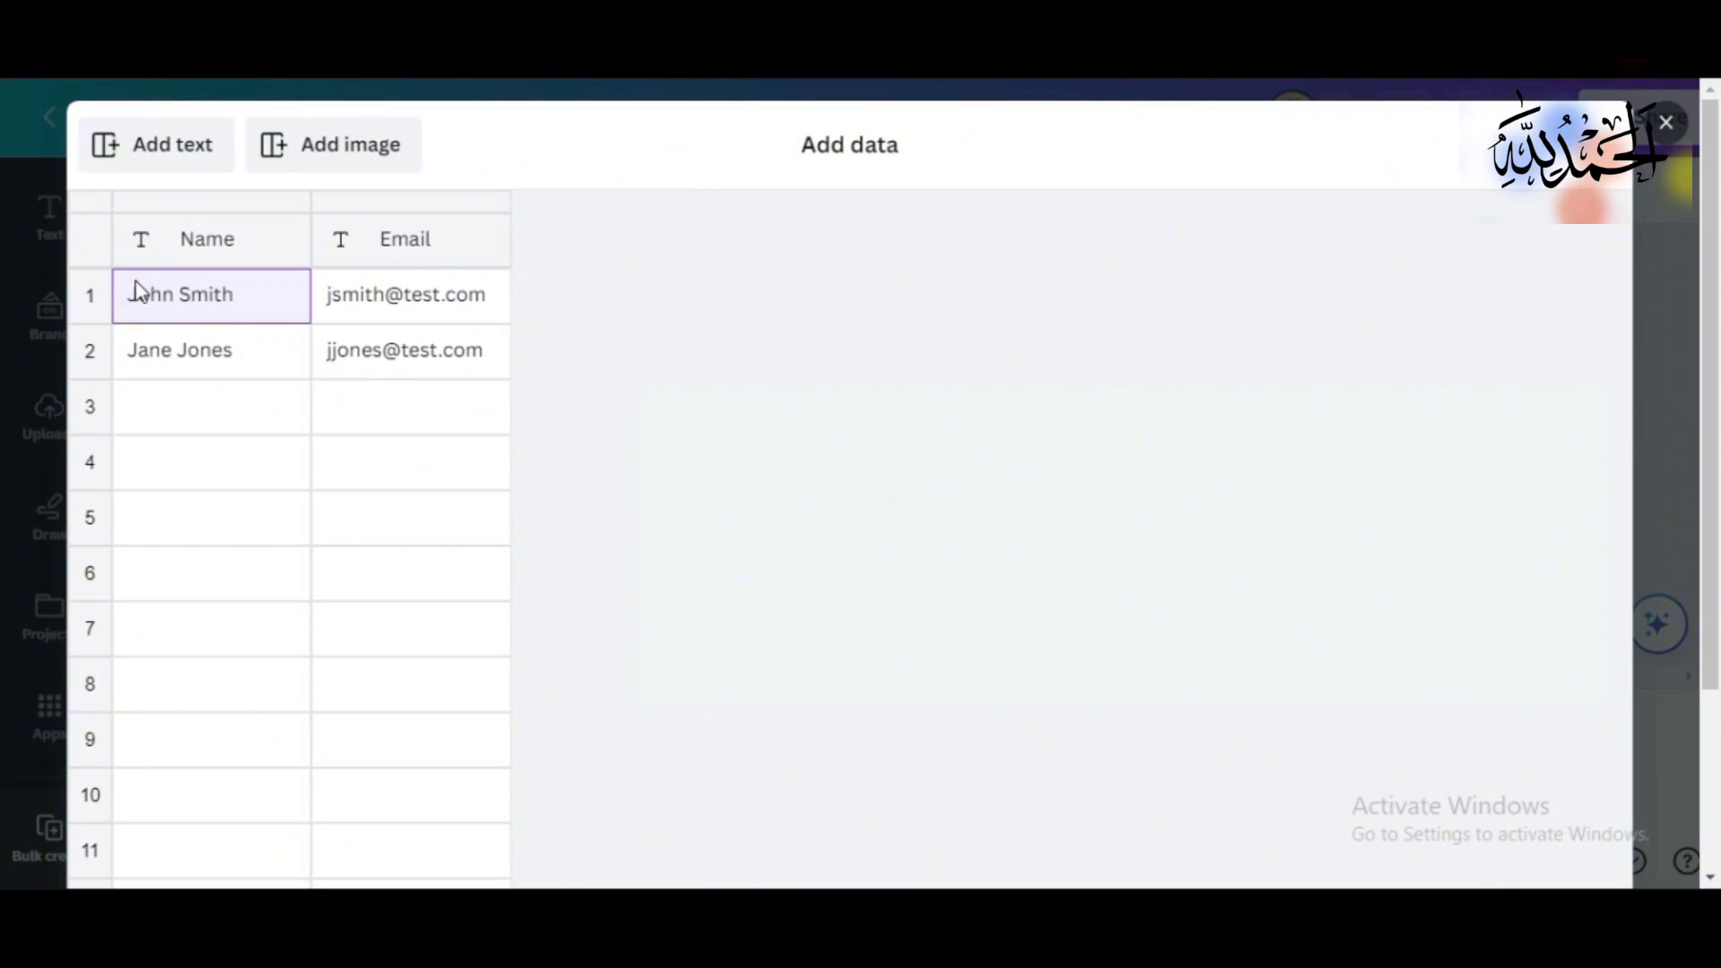
key("ctrl+v")
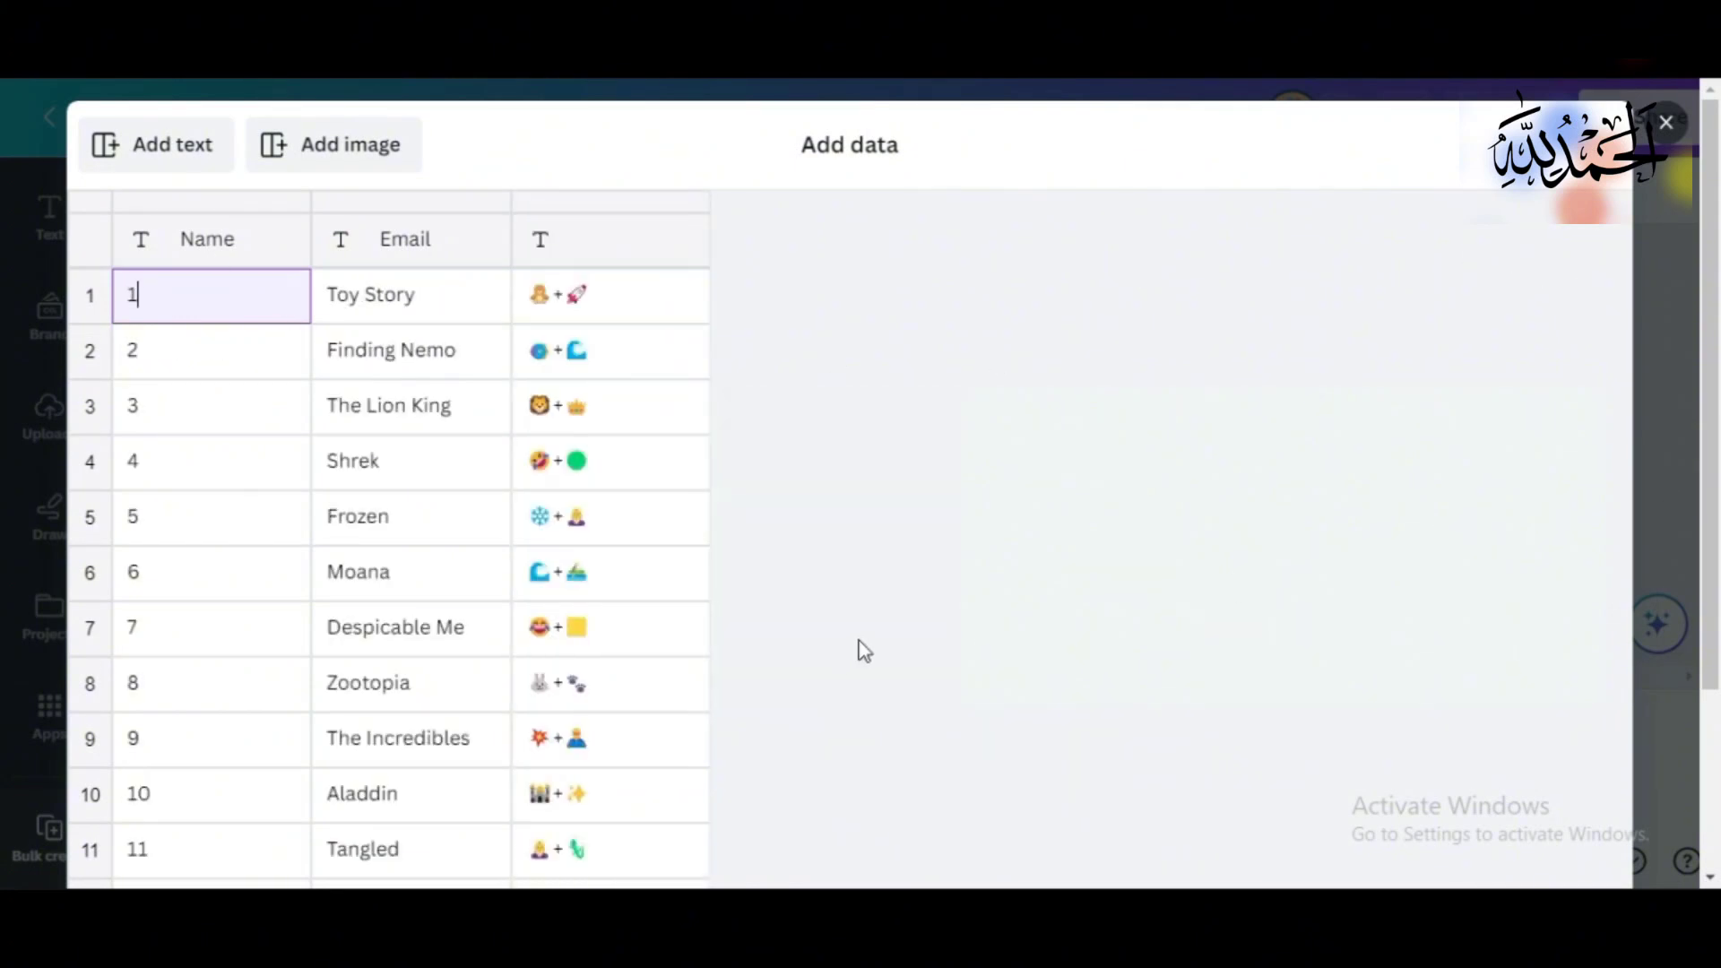
key("Up")
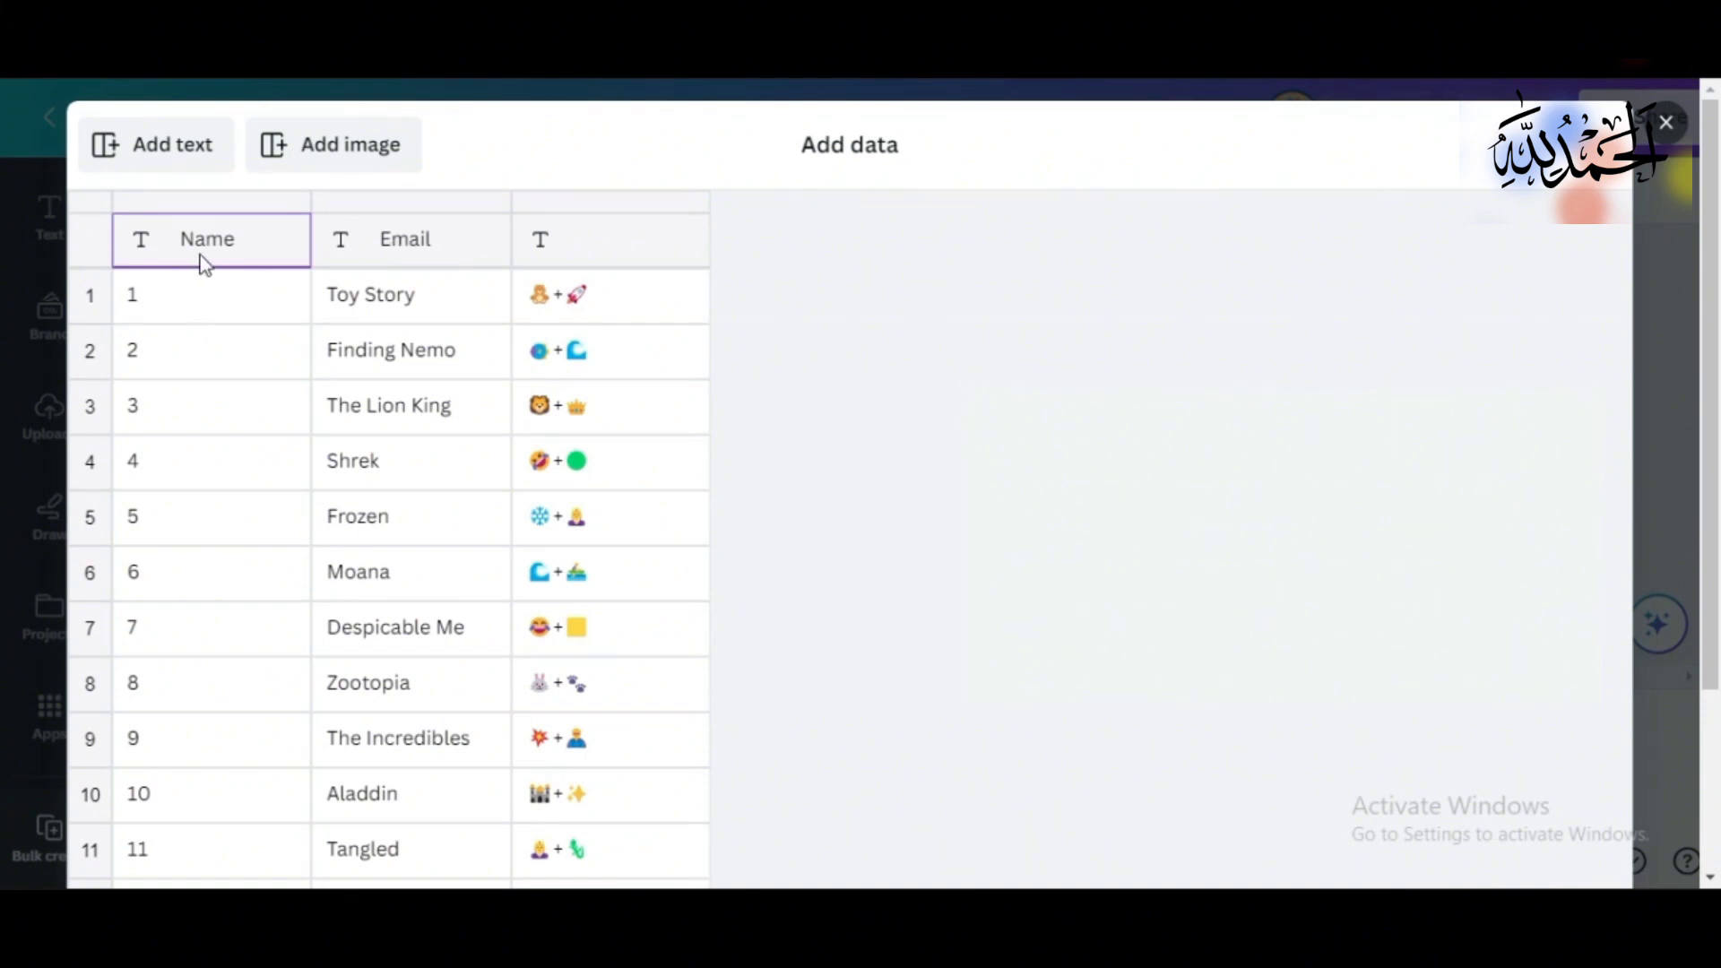
Step: Rename the three data table column headers to "serial num", "name" and "emoji"
key("BackSpace")
left_click(437, 242)
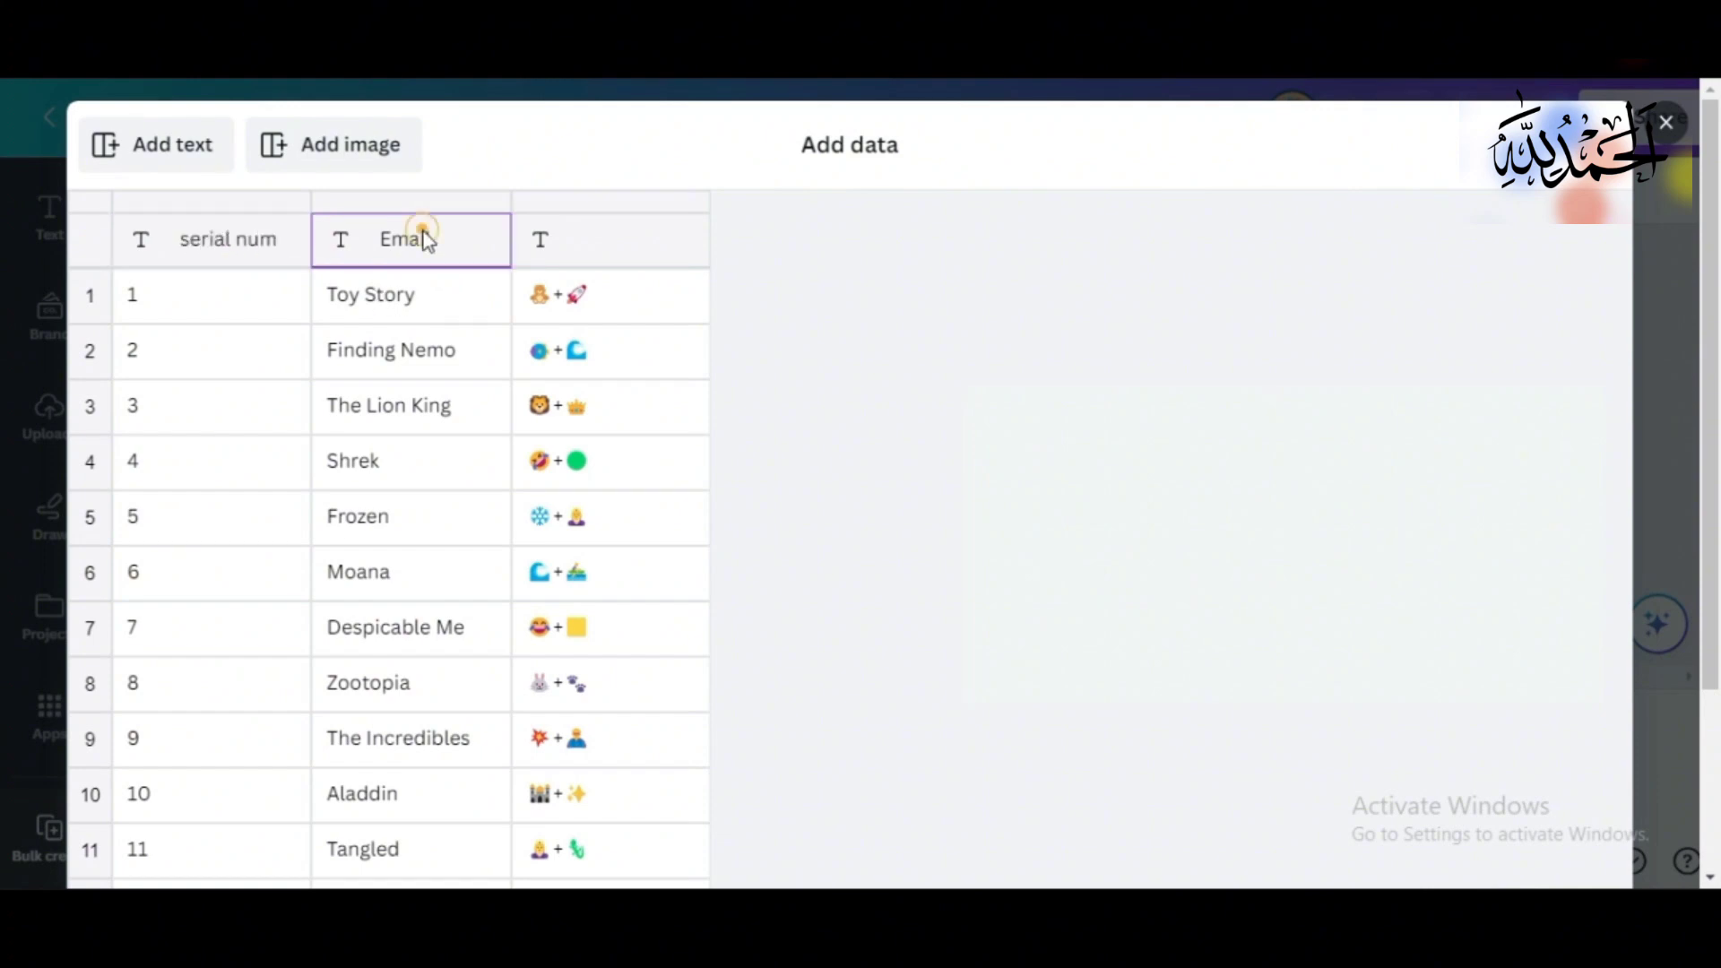
key("BackSpace")
left_click(587, 262)
key("ctrl+minus")
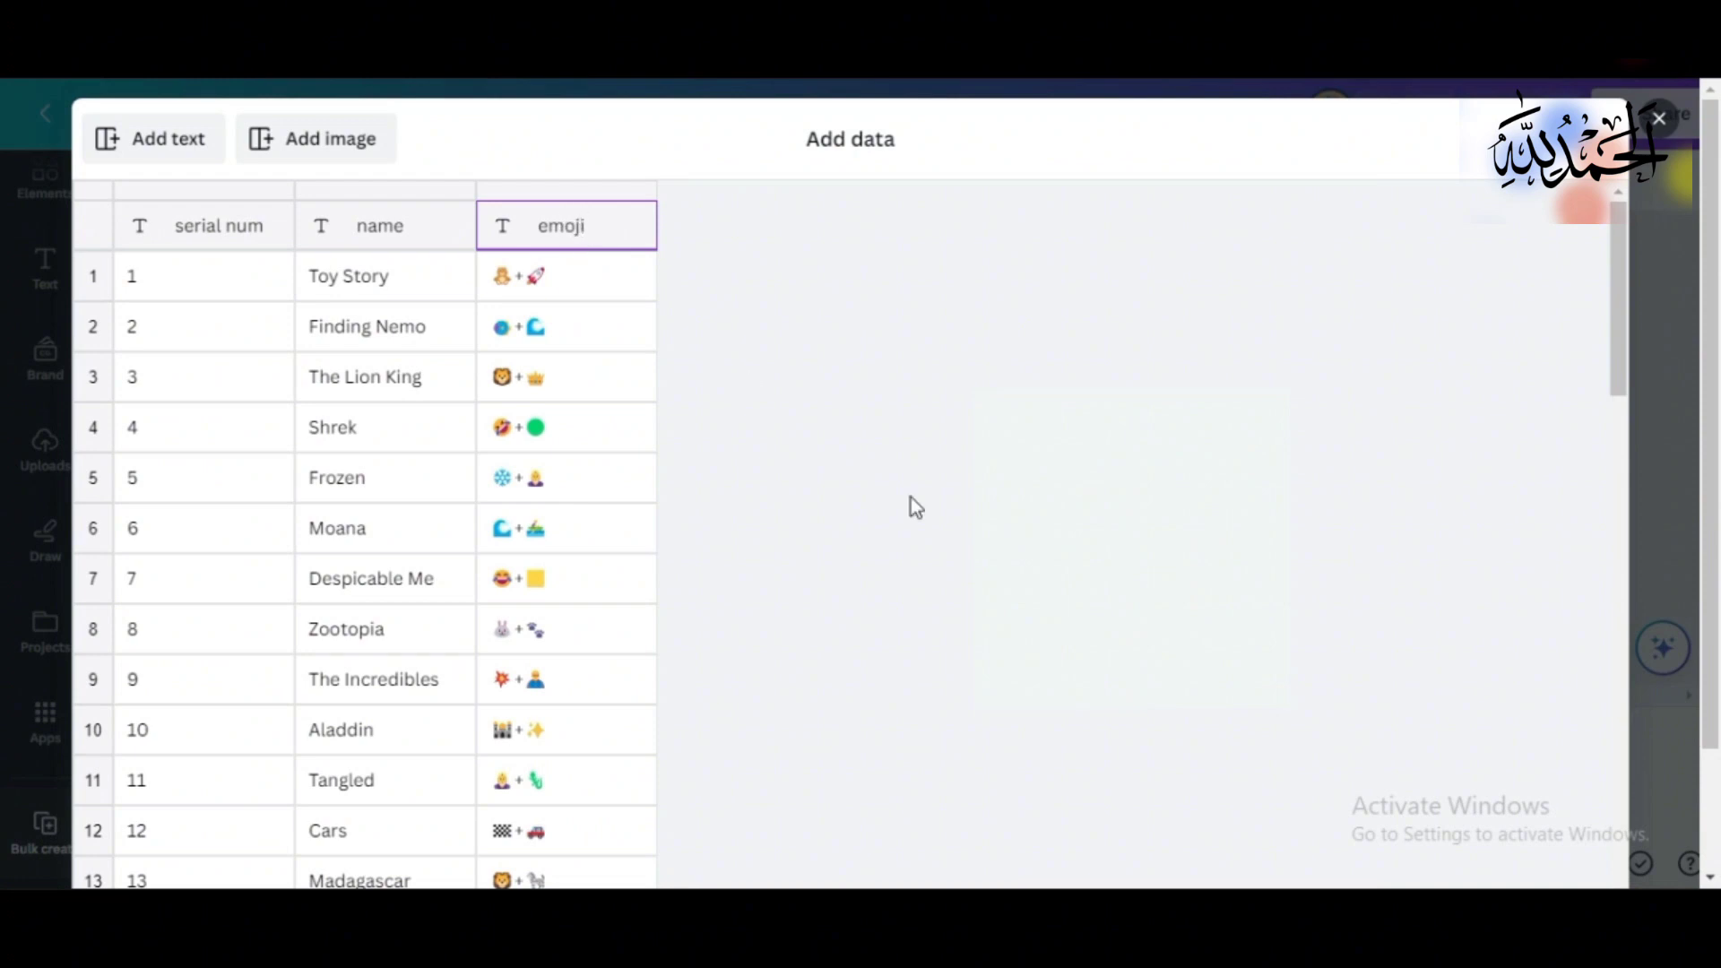
Step: Check the pasted movie rows down to row 50 and finish the data entry
left_click(1619, 401)
left_click_drag(1627, 483, 1605, 874)
scroll(4, 740, "down", 2)
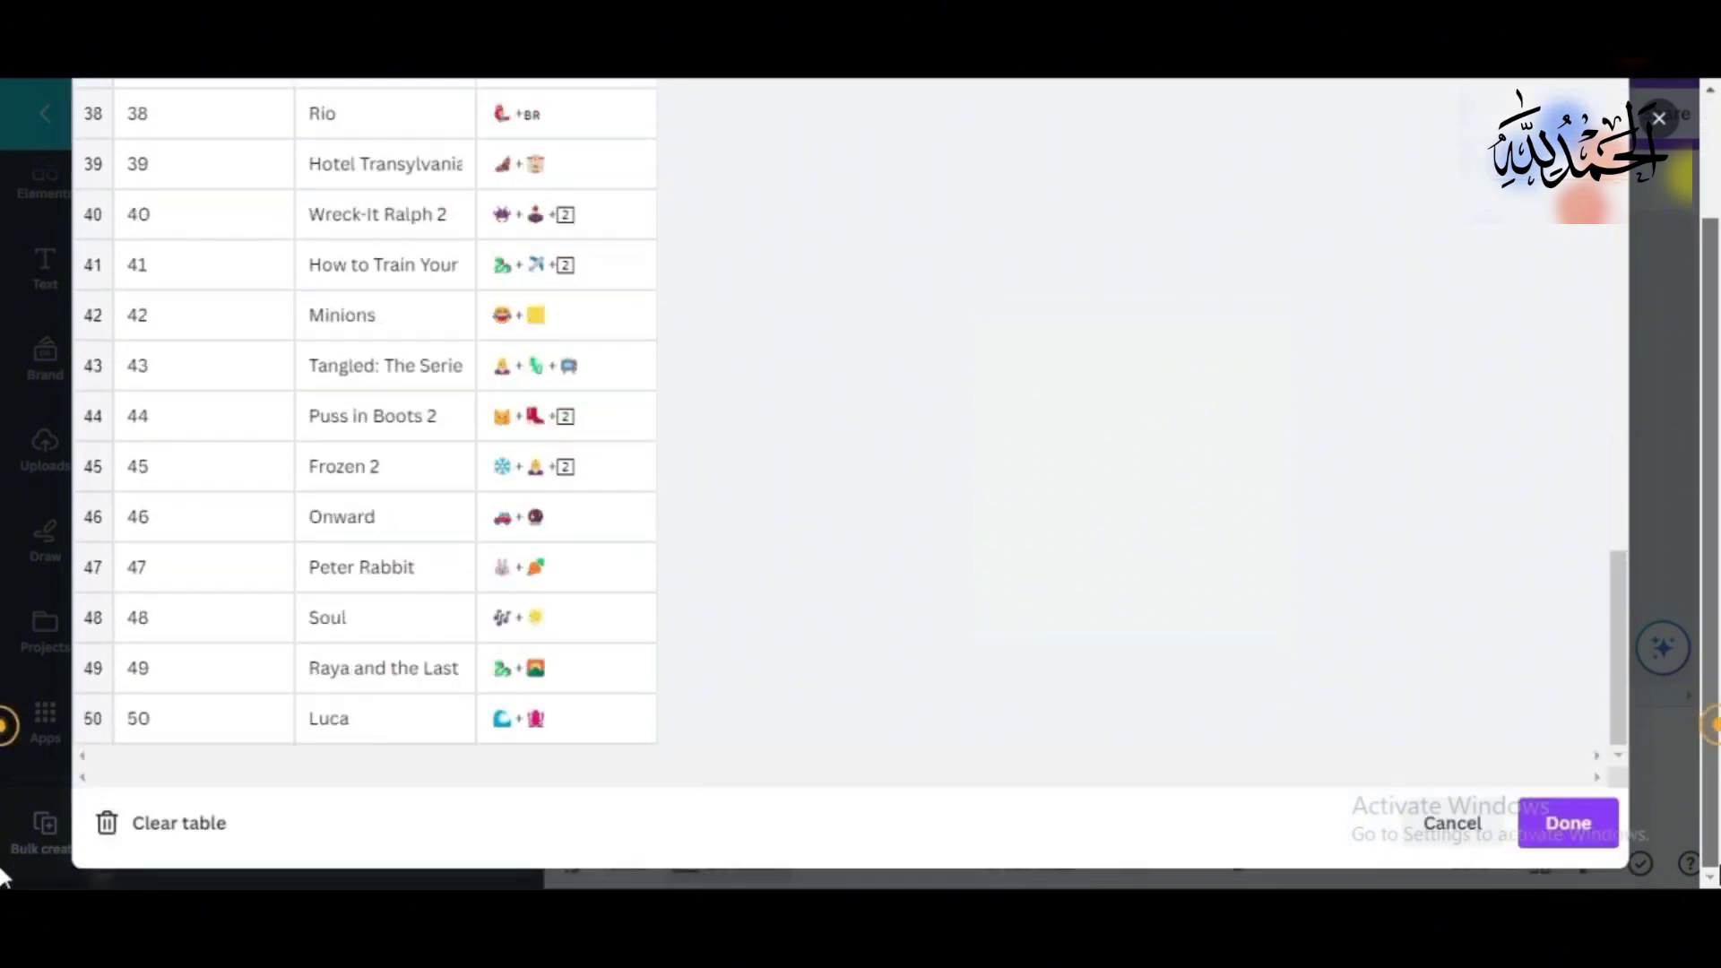
left_click(1600, 823)
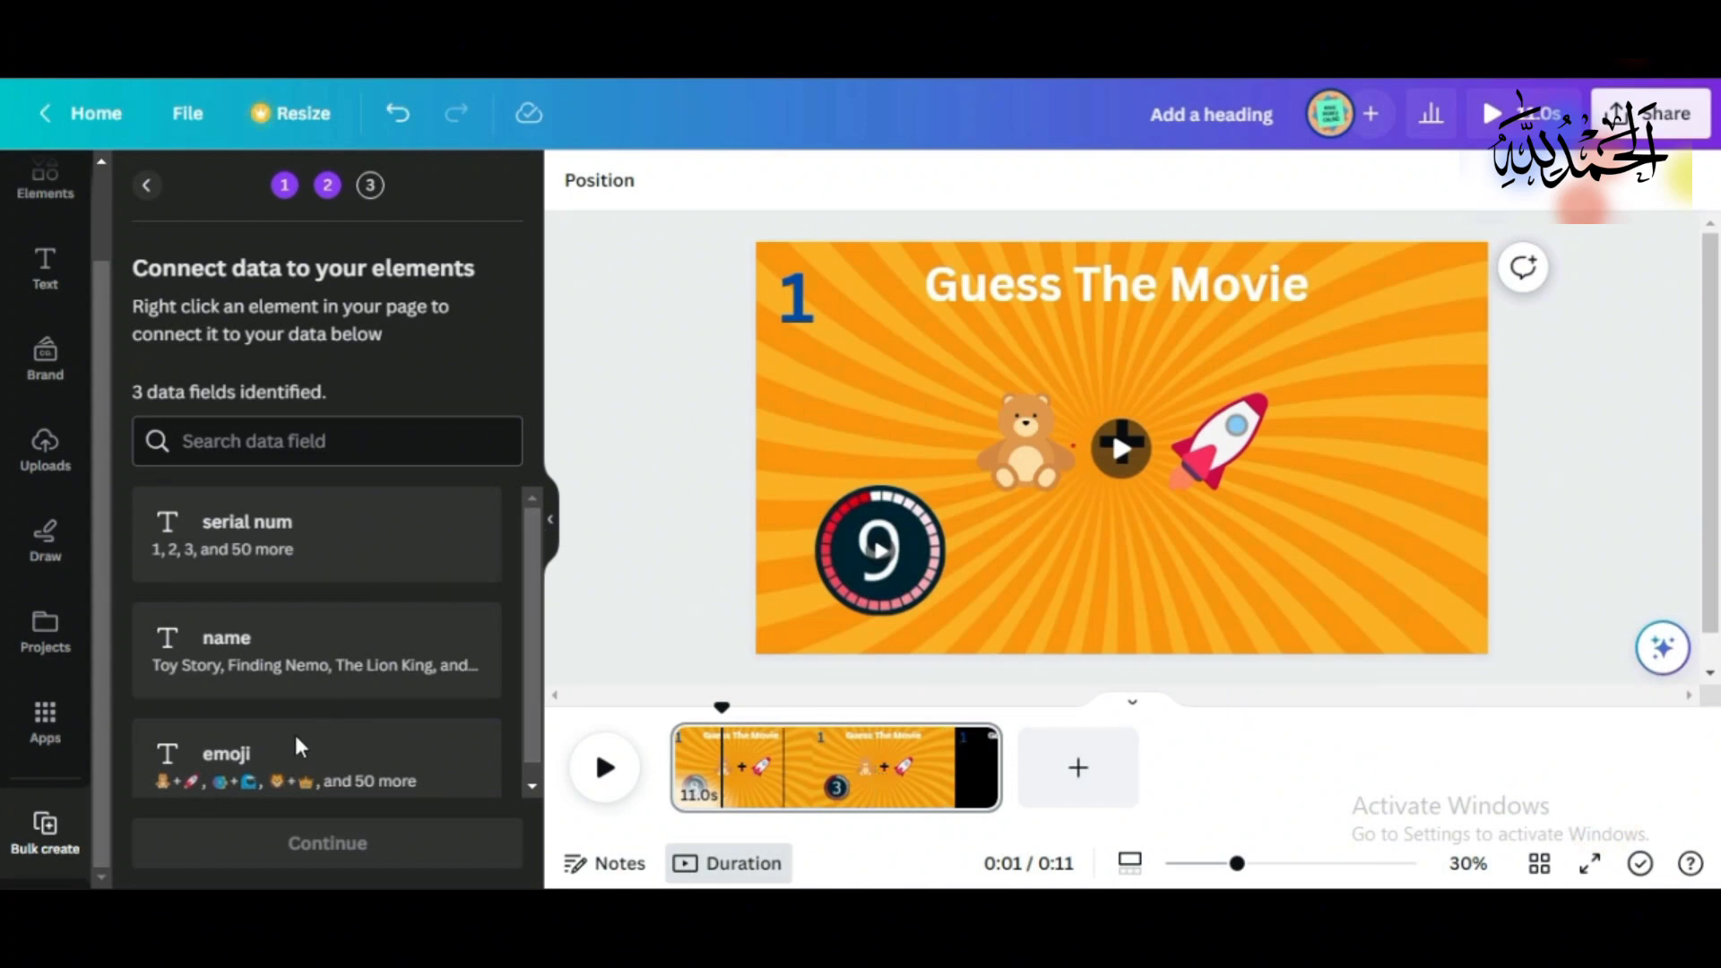
Step: Connect the TOY STORY answer text on the page to the "name" data field
left_click(303, 684)
right_click(964, 462)
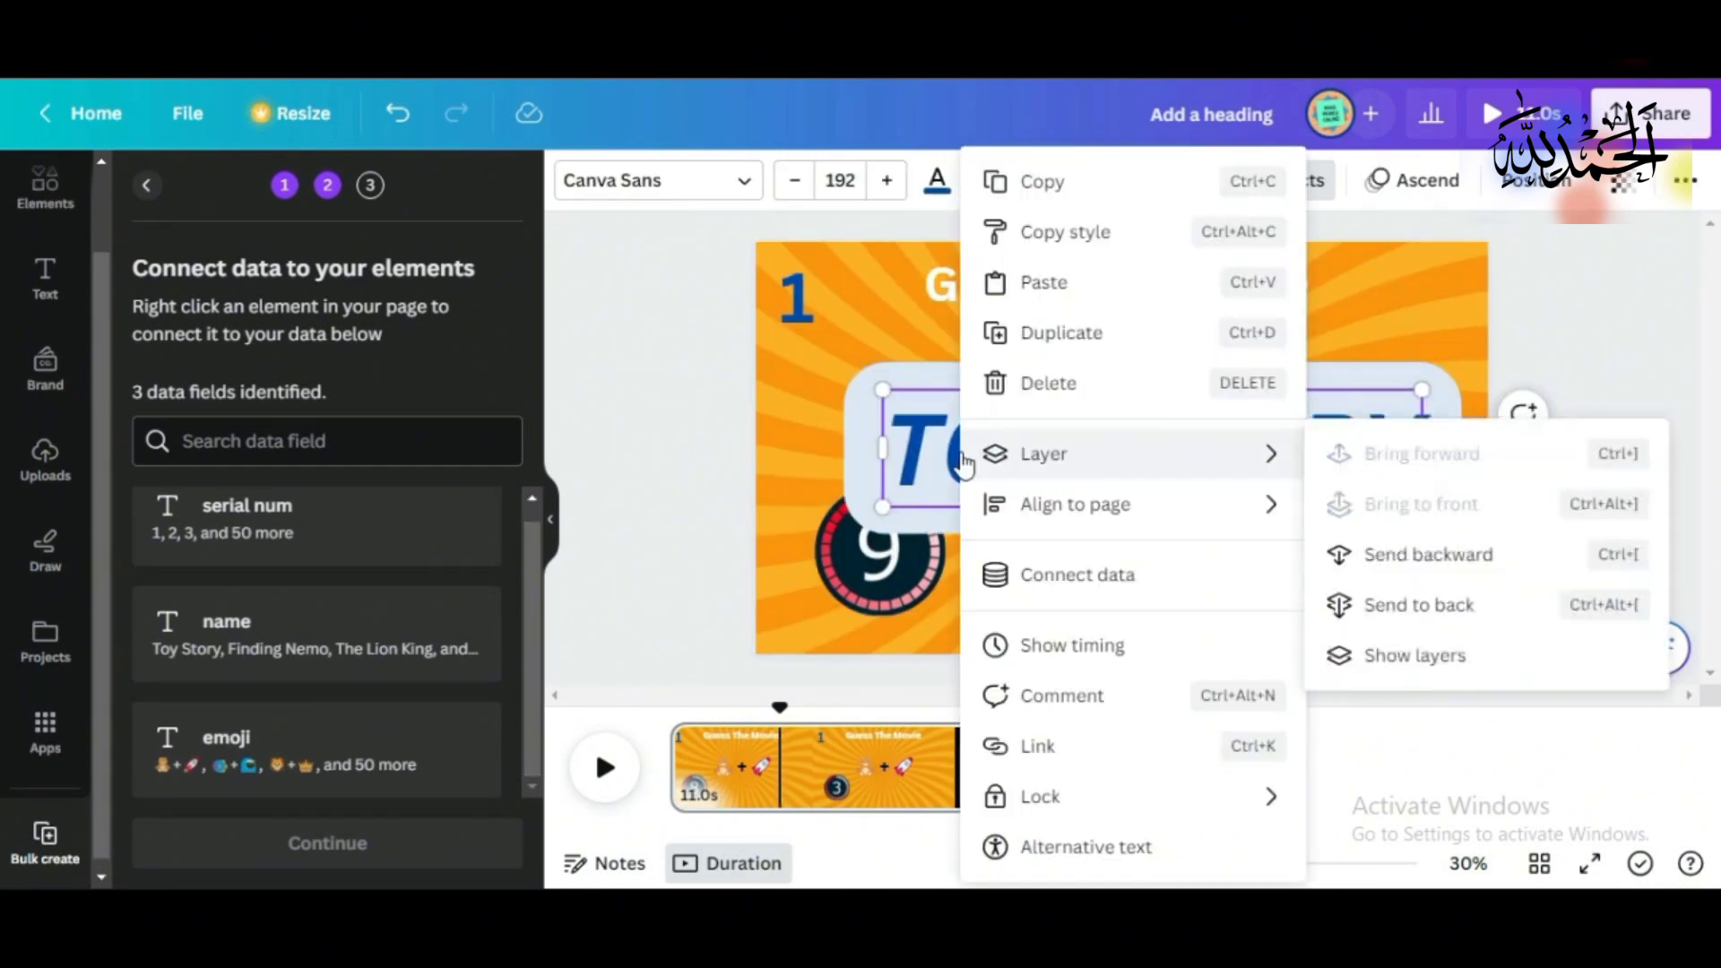
left_click(660, 492)
mouse_move(1038, 451)
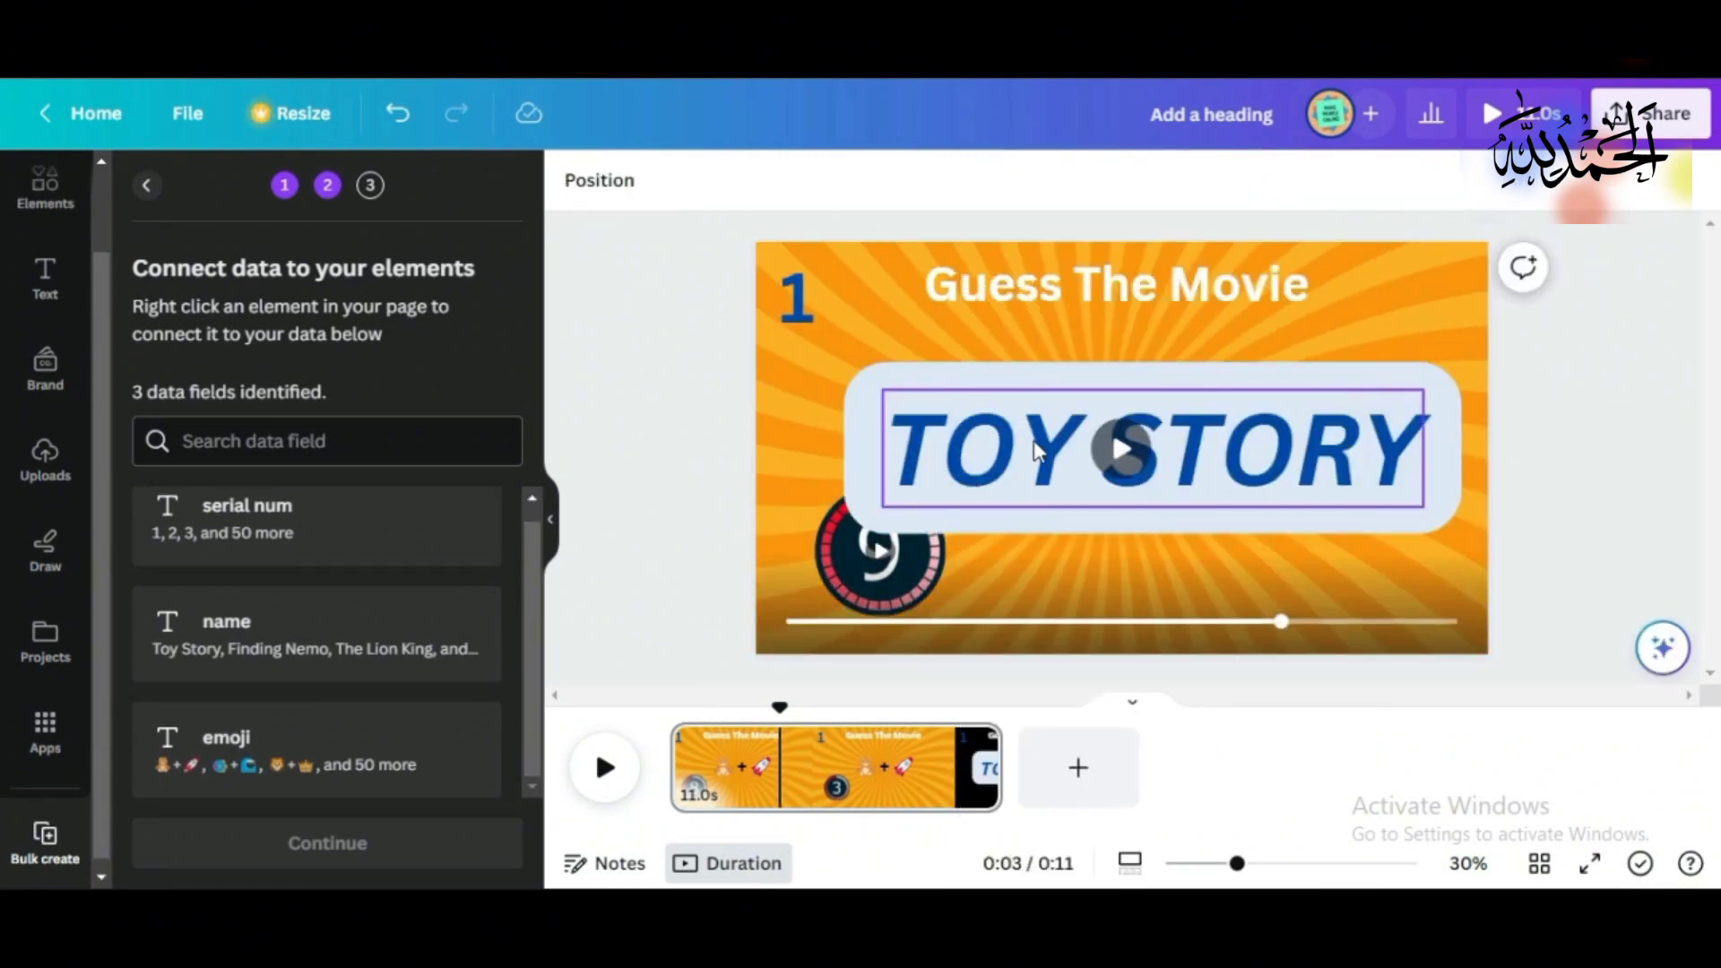
right_click(1042, 448)
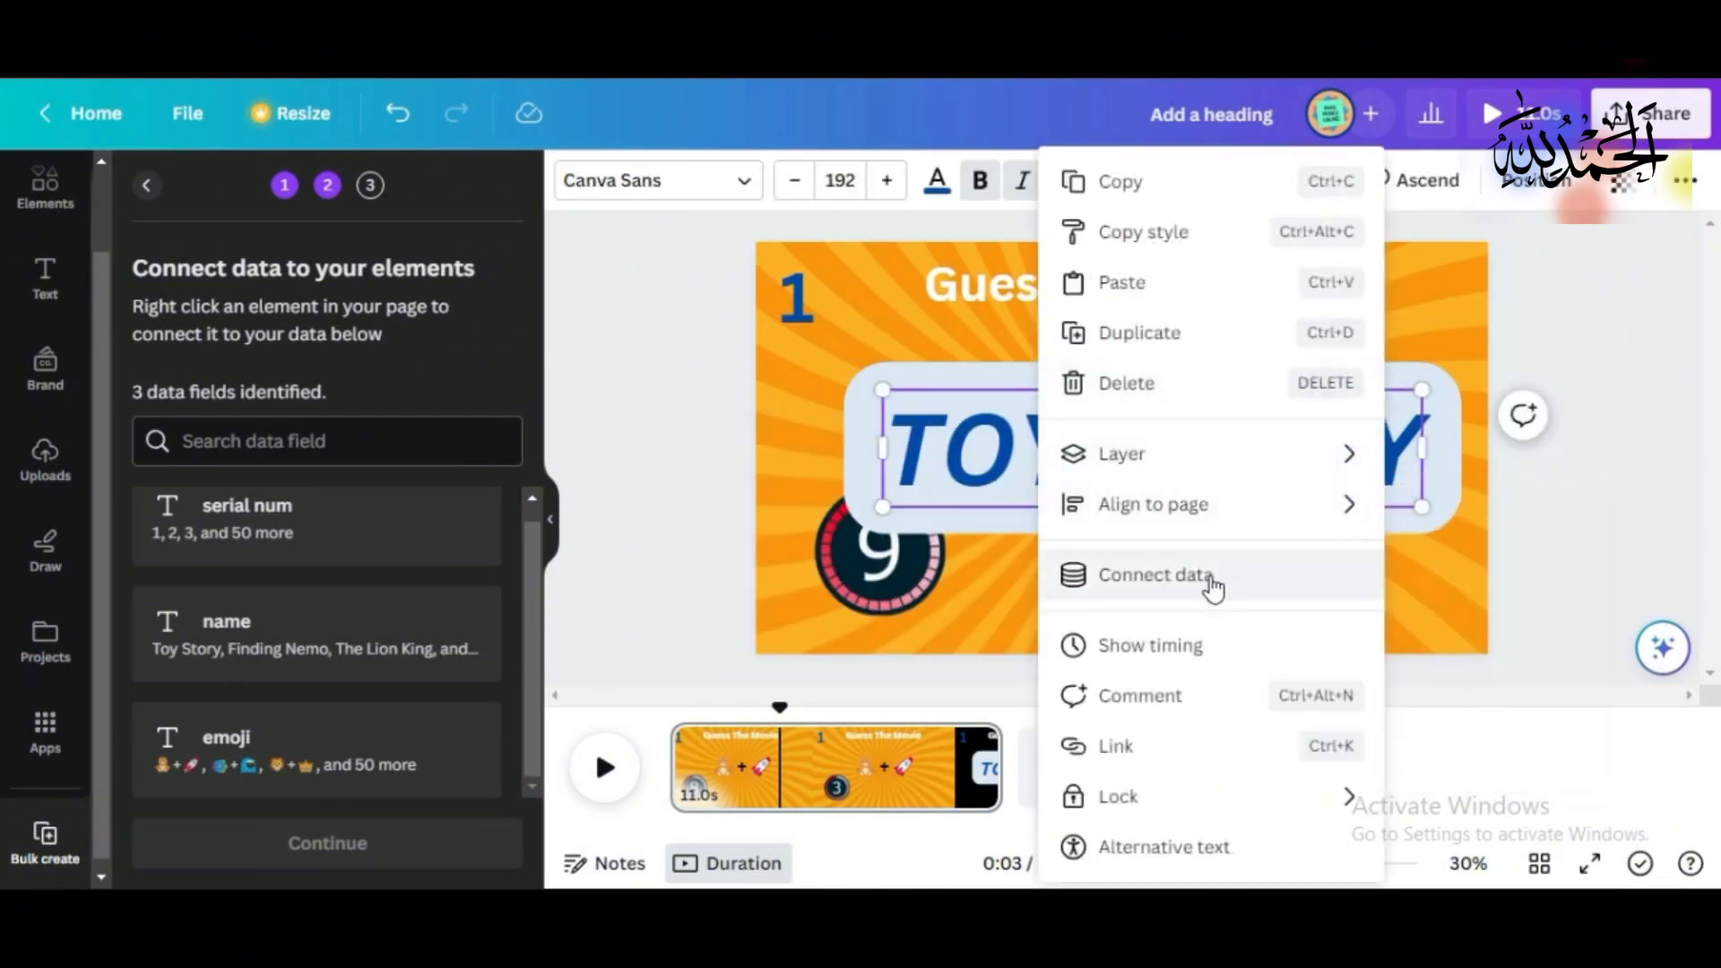
left_click(1156, 575)
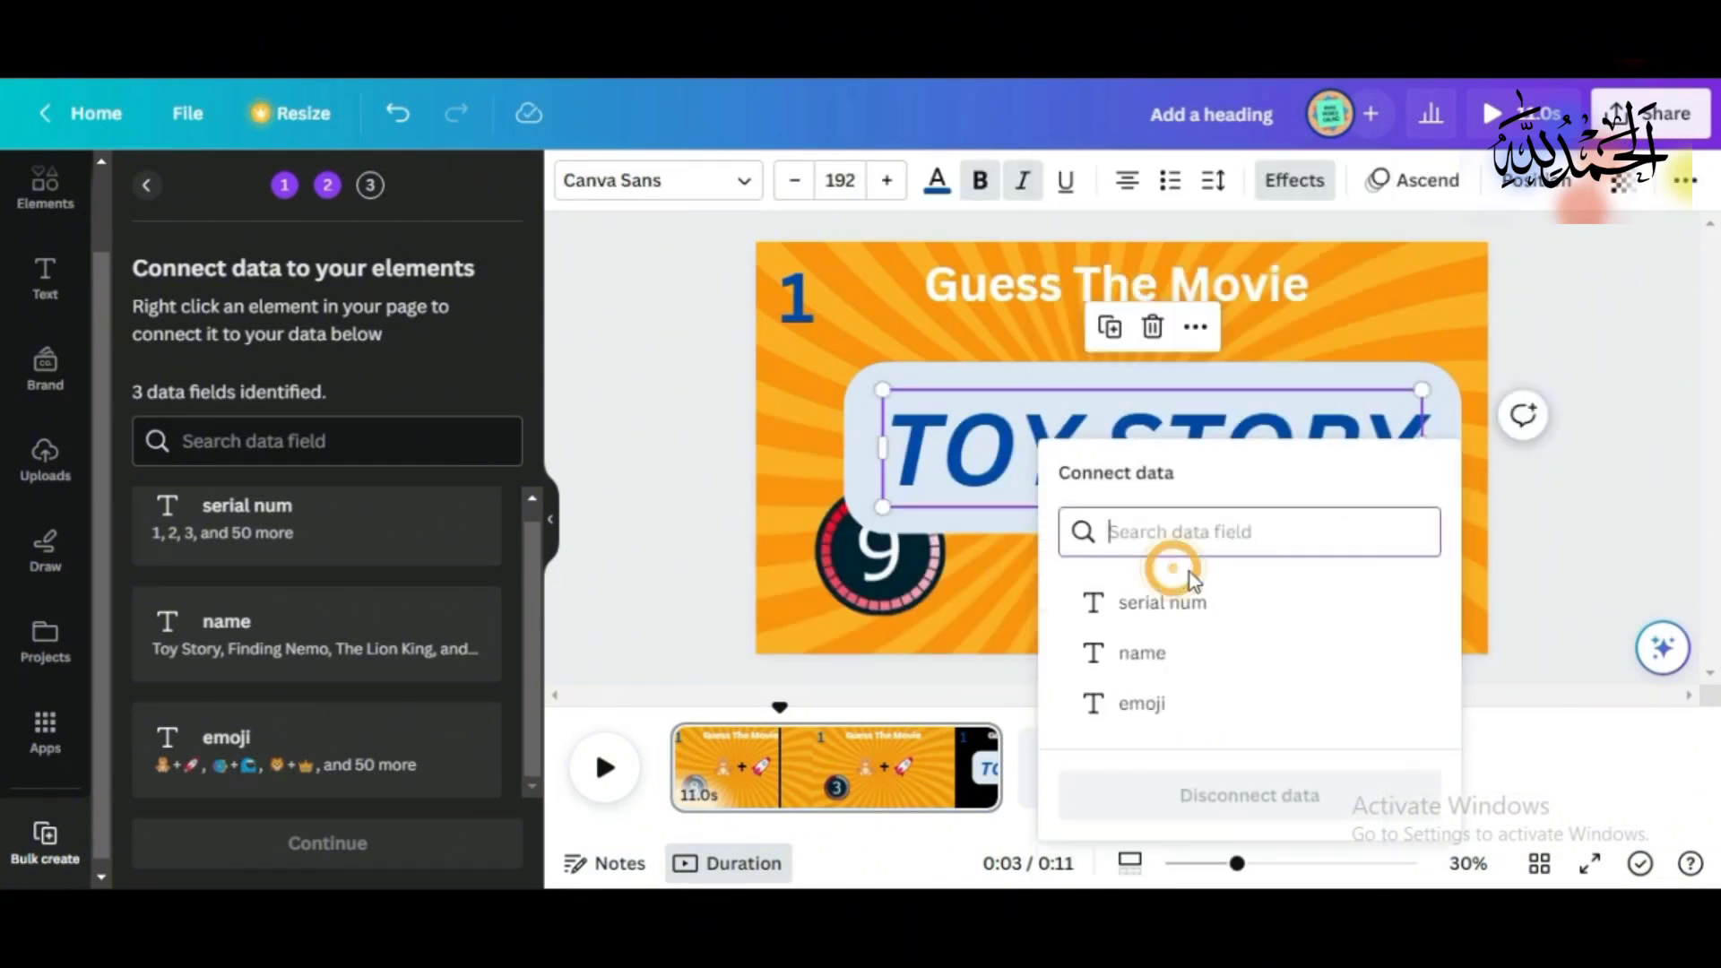
left_click(1131, 663)
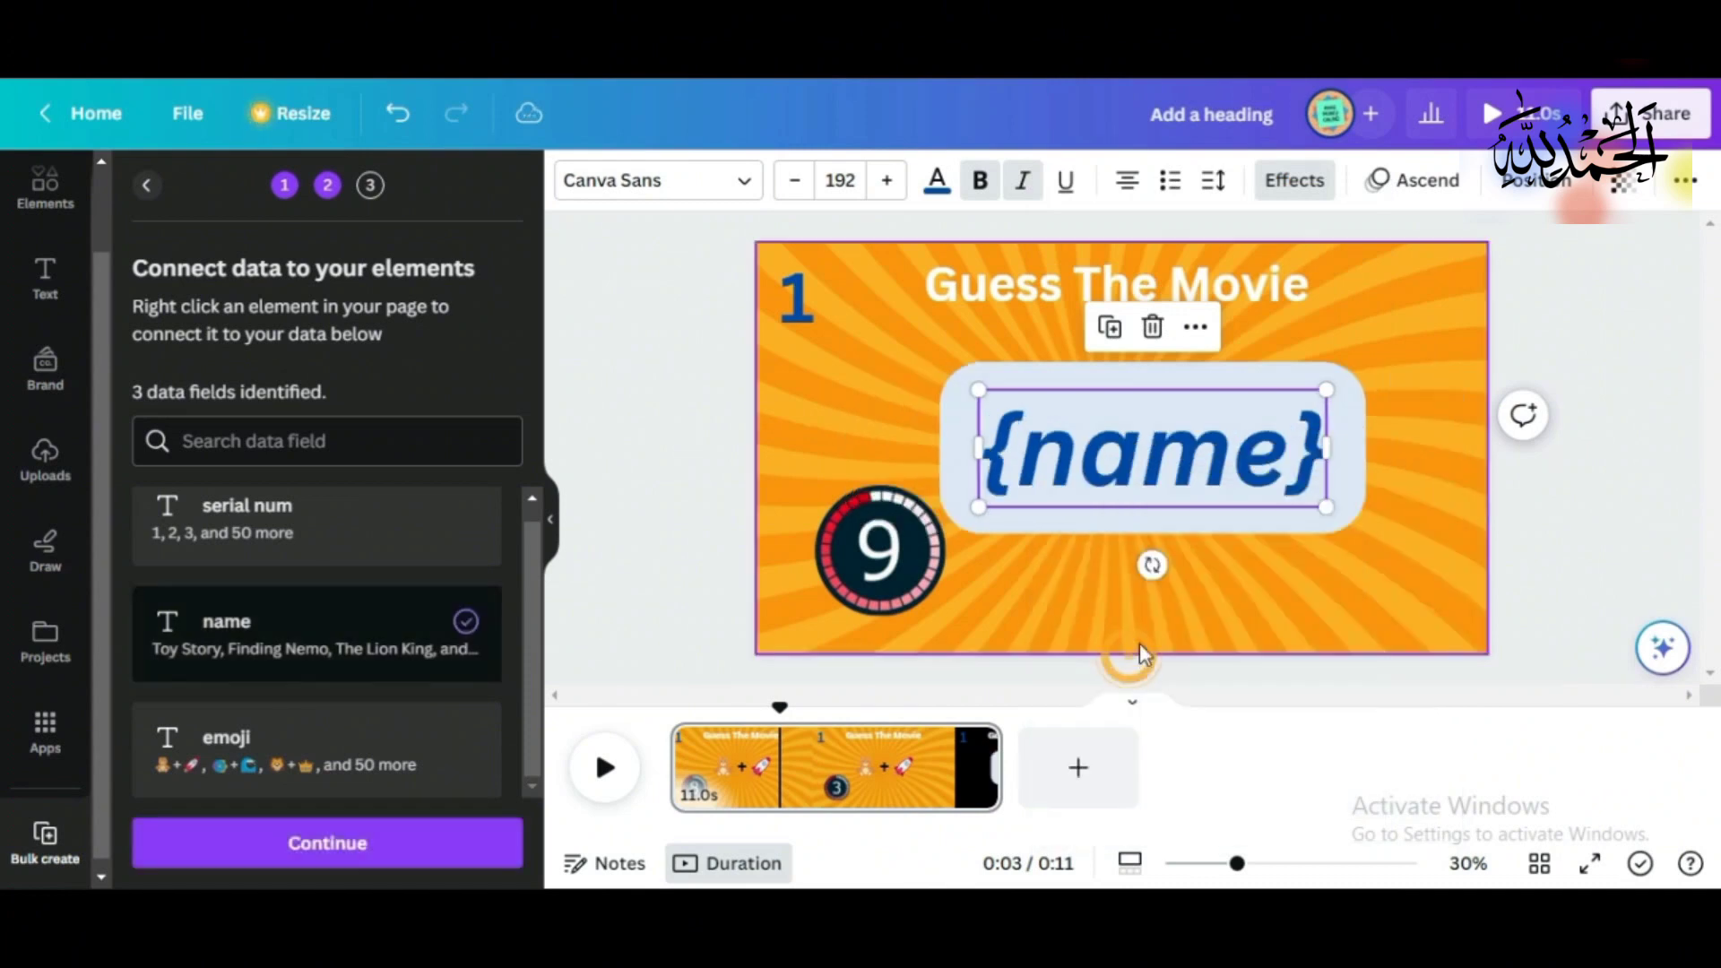
Step: Move the answer text aside, connect the teddy and rocket text to the "emoji" data field, and put the answer back over it
left_click(1040, 627)
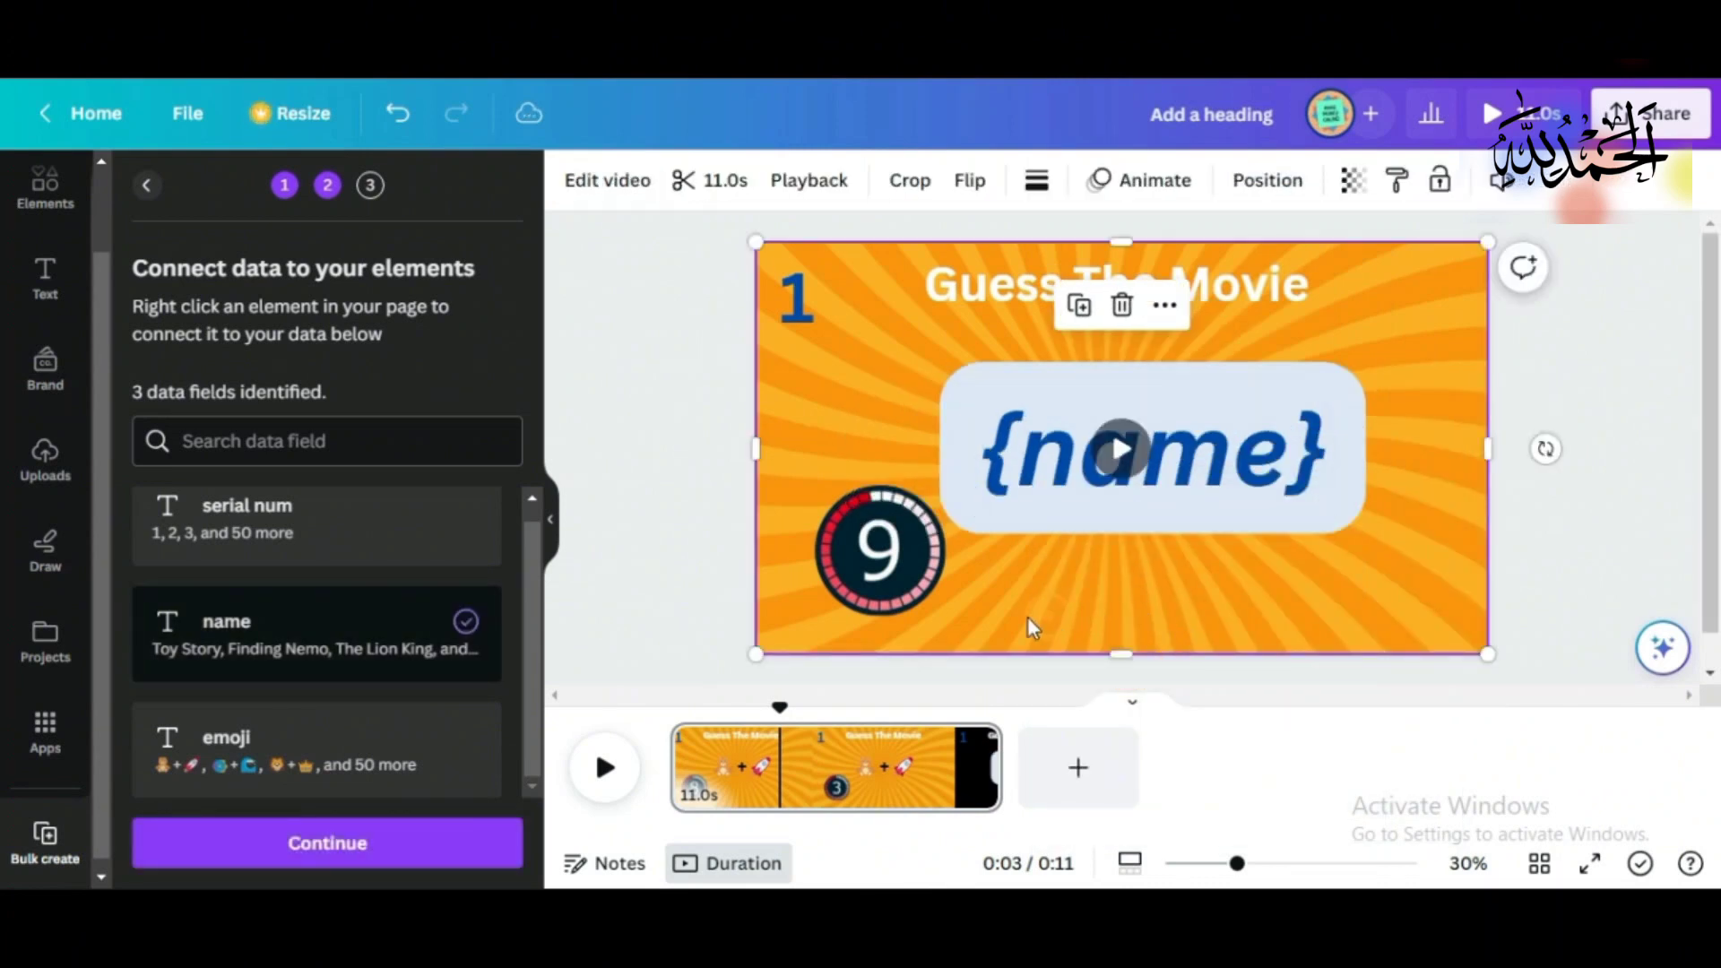
left_click(1041, 503)
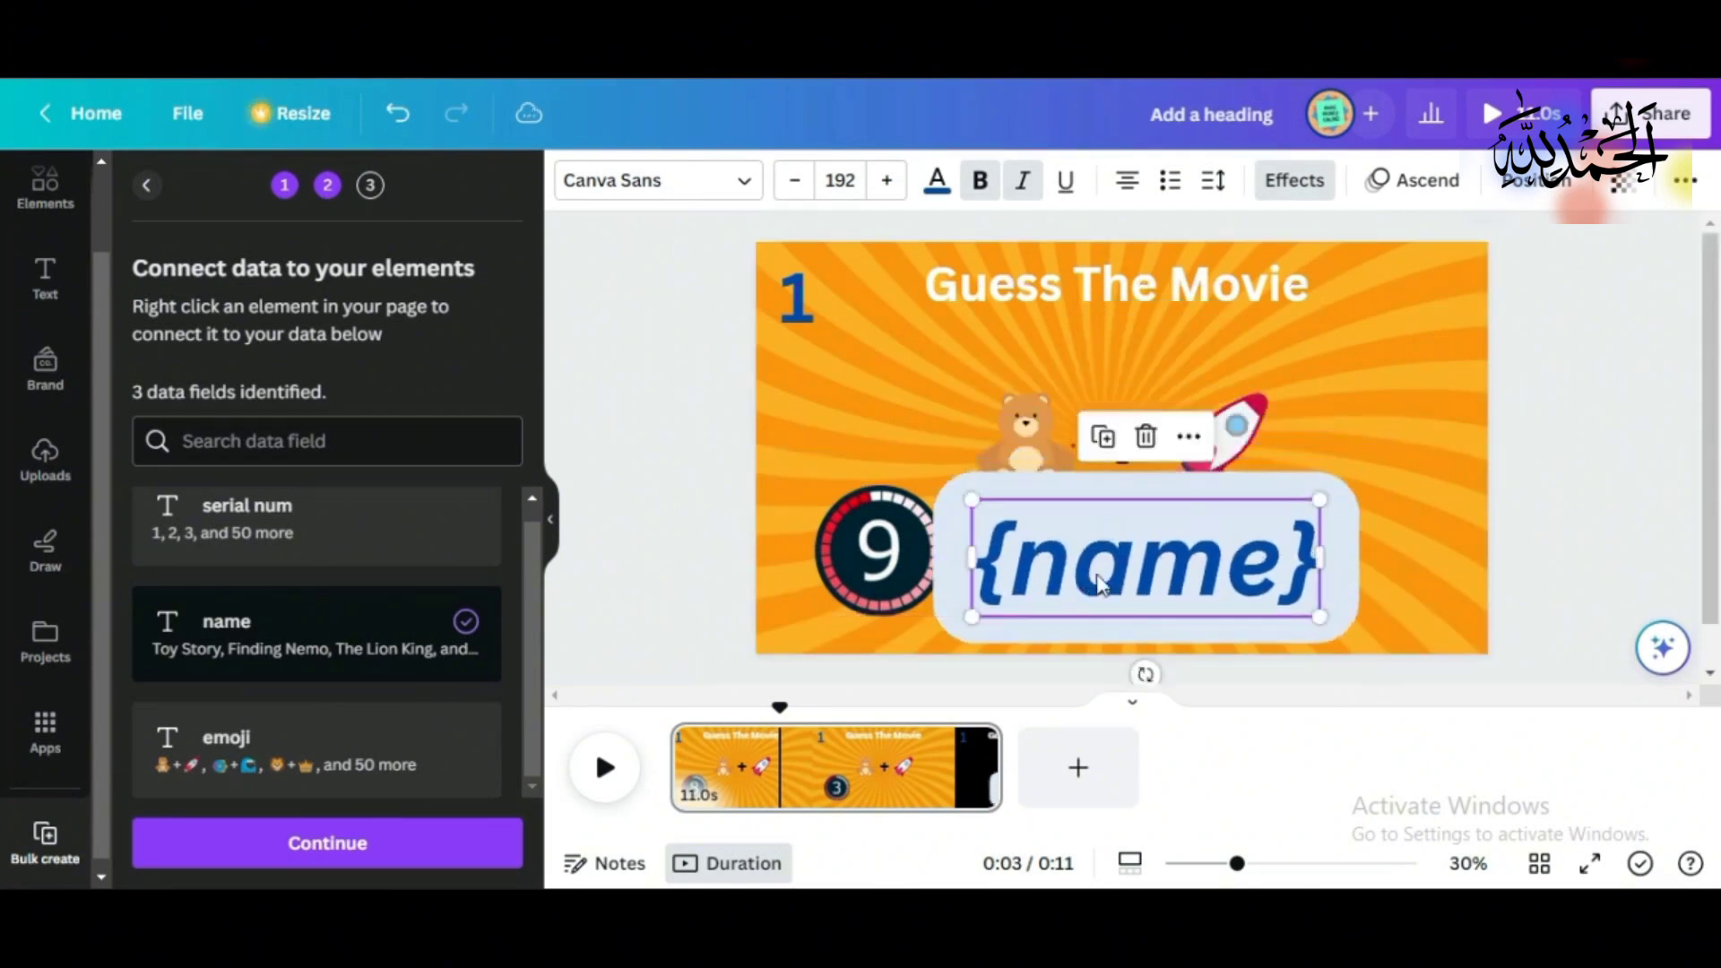
left_click(1040, 429)
right_click(1040, 428)
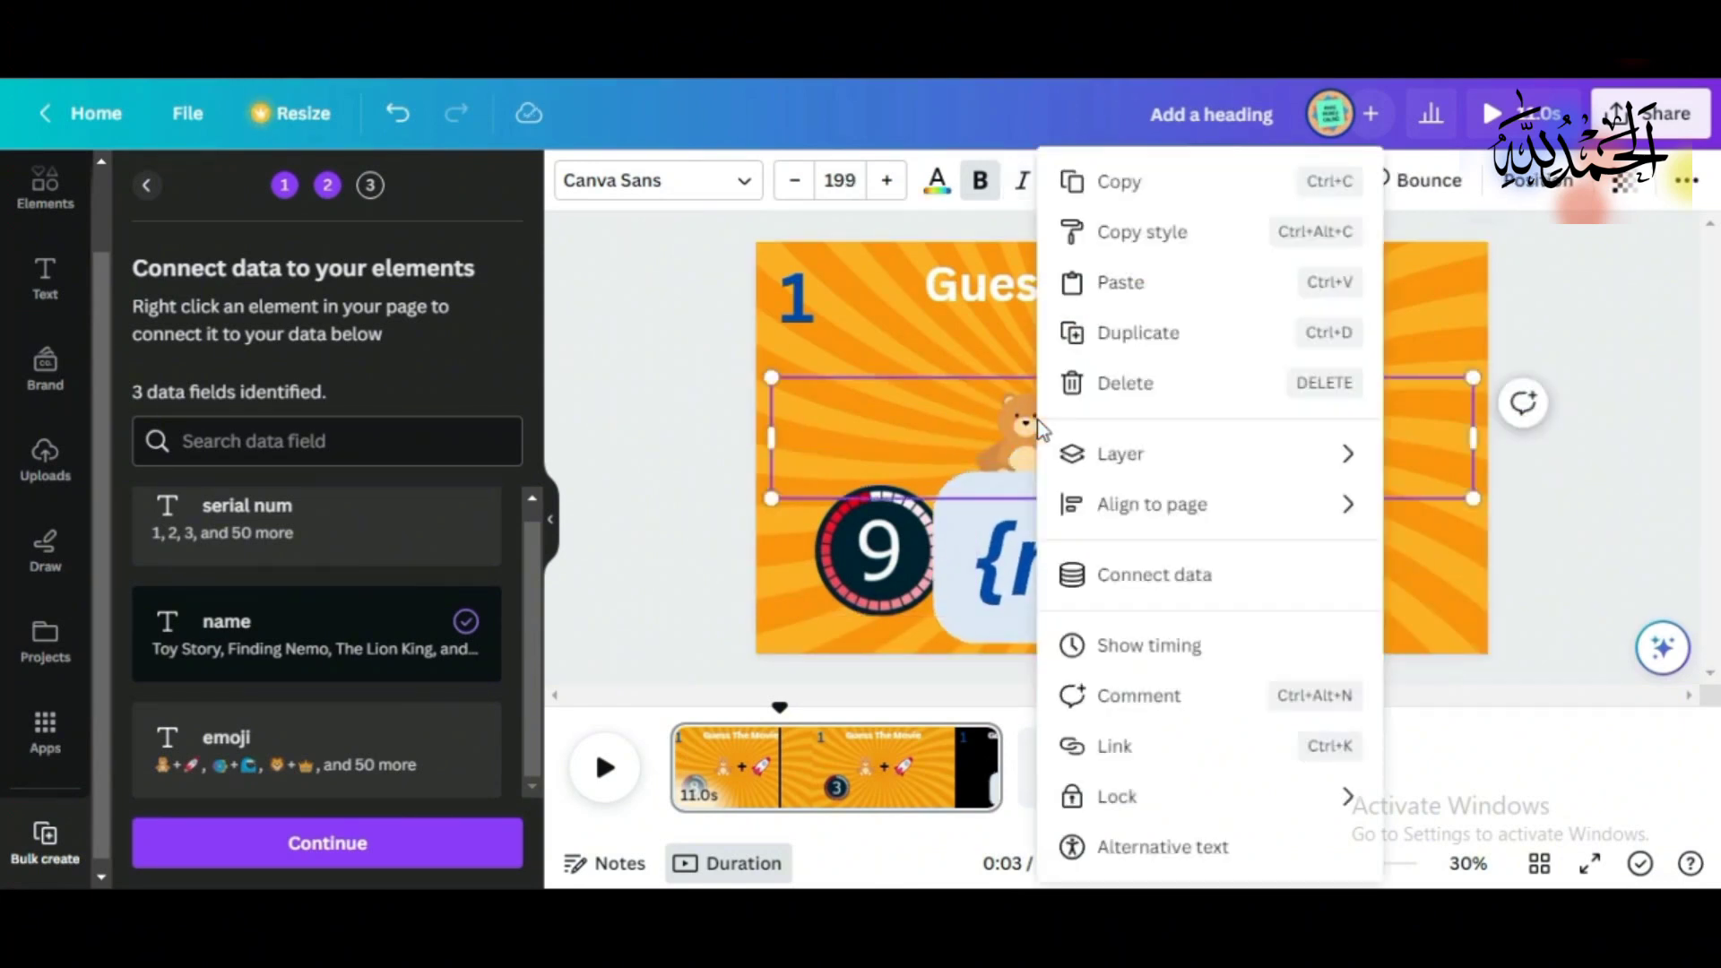
left_click(1131, 570)
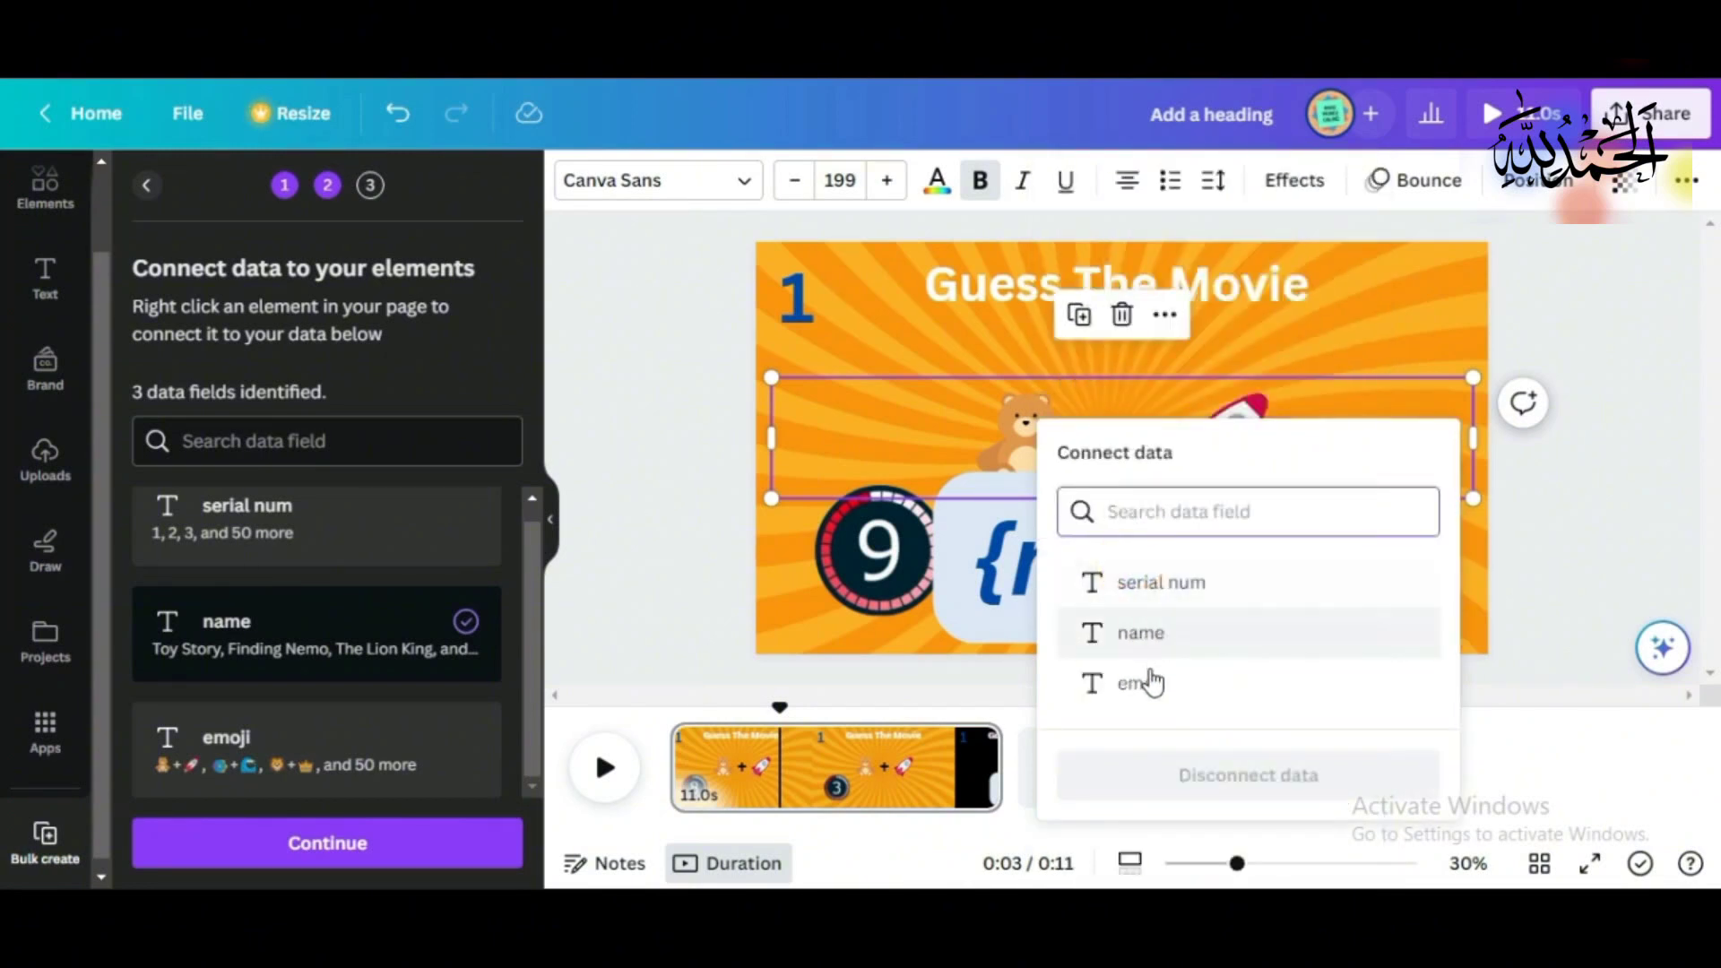
left_click(1144, 681)
left_click_drag(1136, 548, 1131, 433)
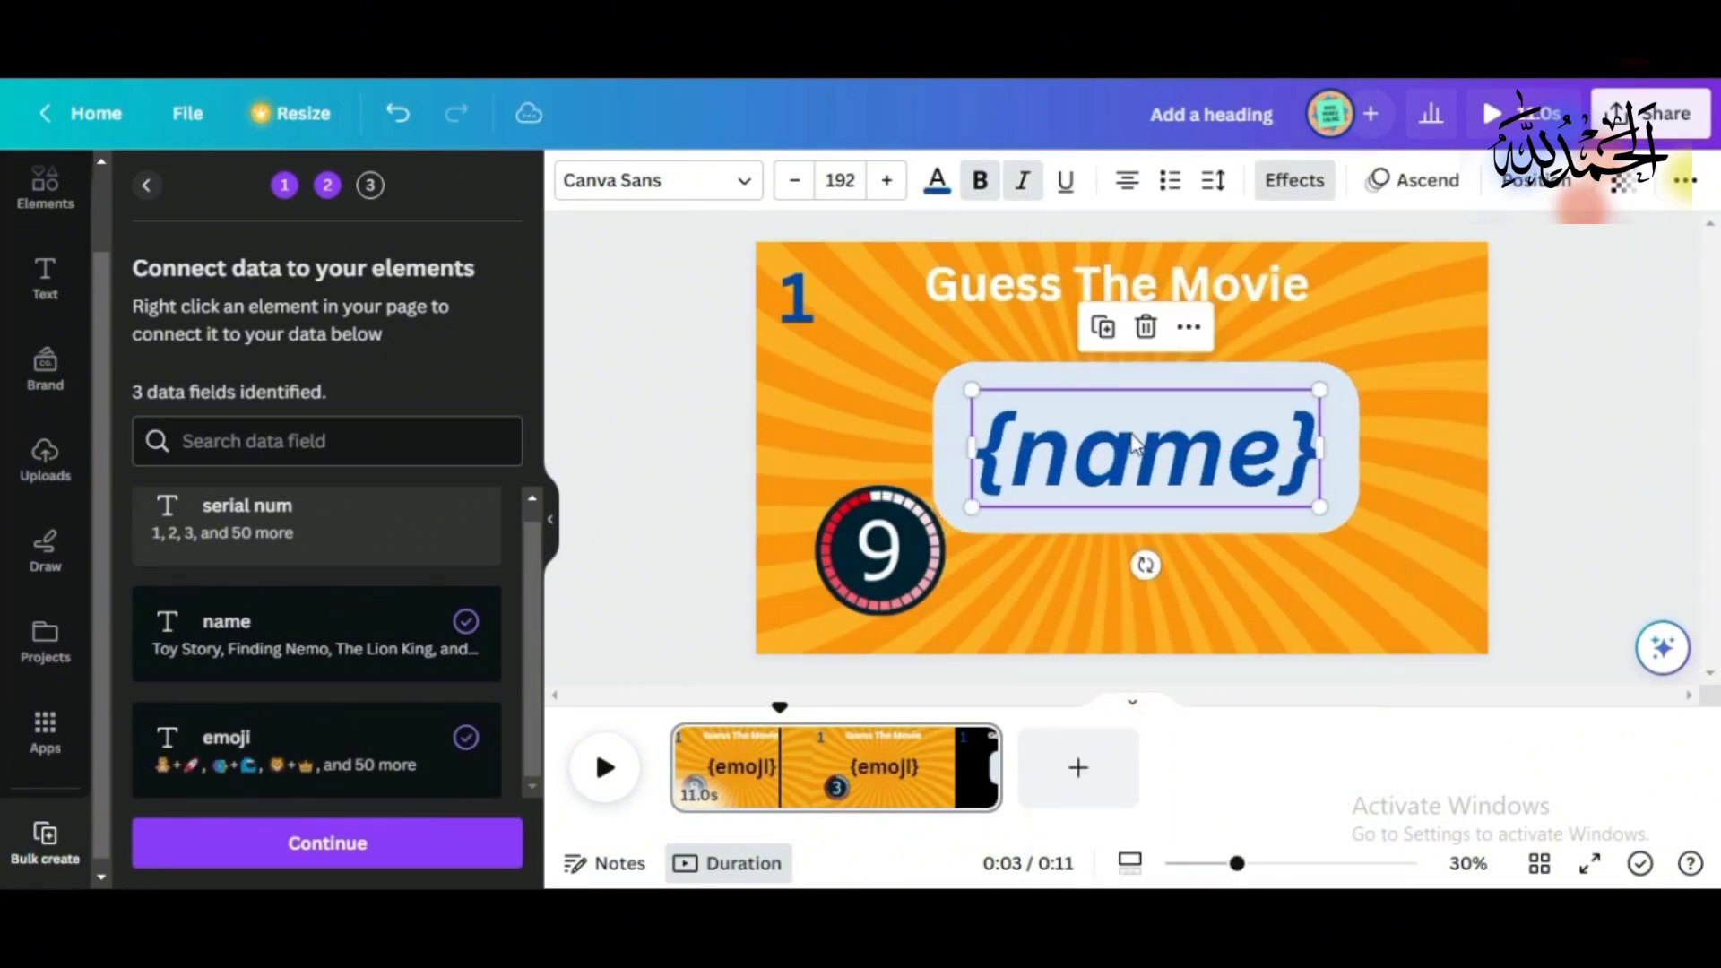
Step: Connect the question number 1 on the page to the "serial num" data field
left_click(793, 296)
right_click(793, 295)
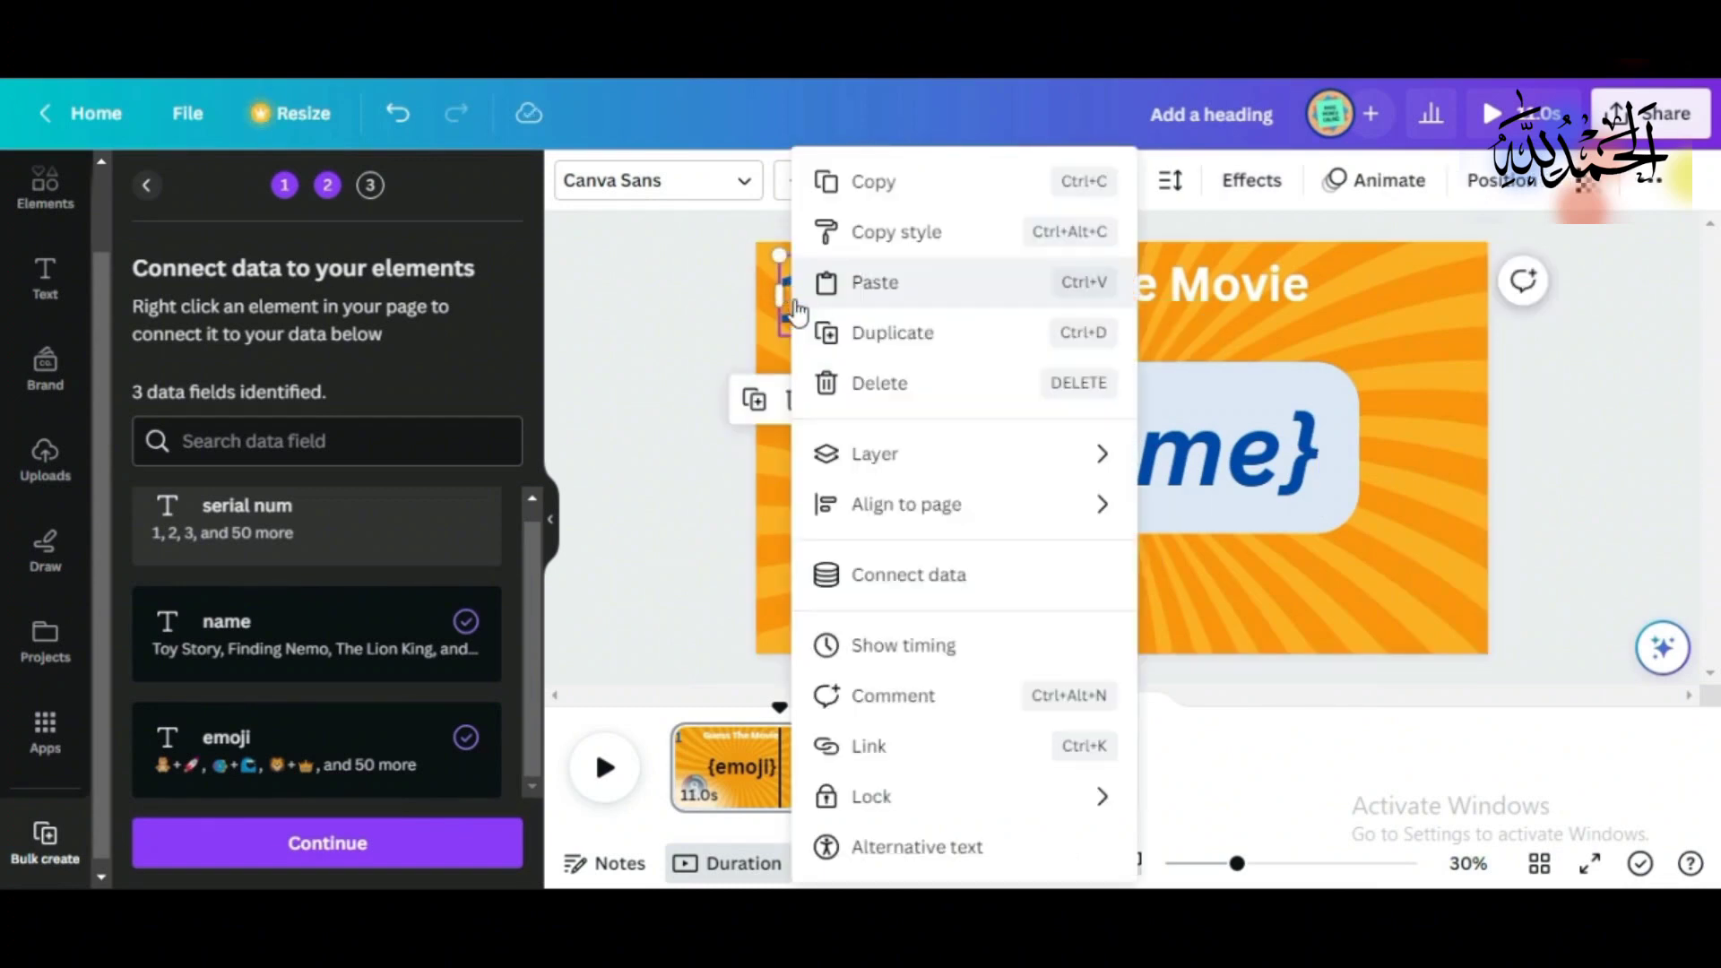
left_click(876, 574)
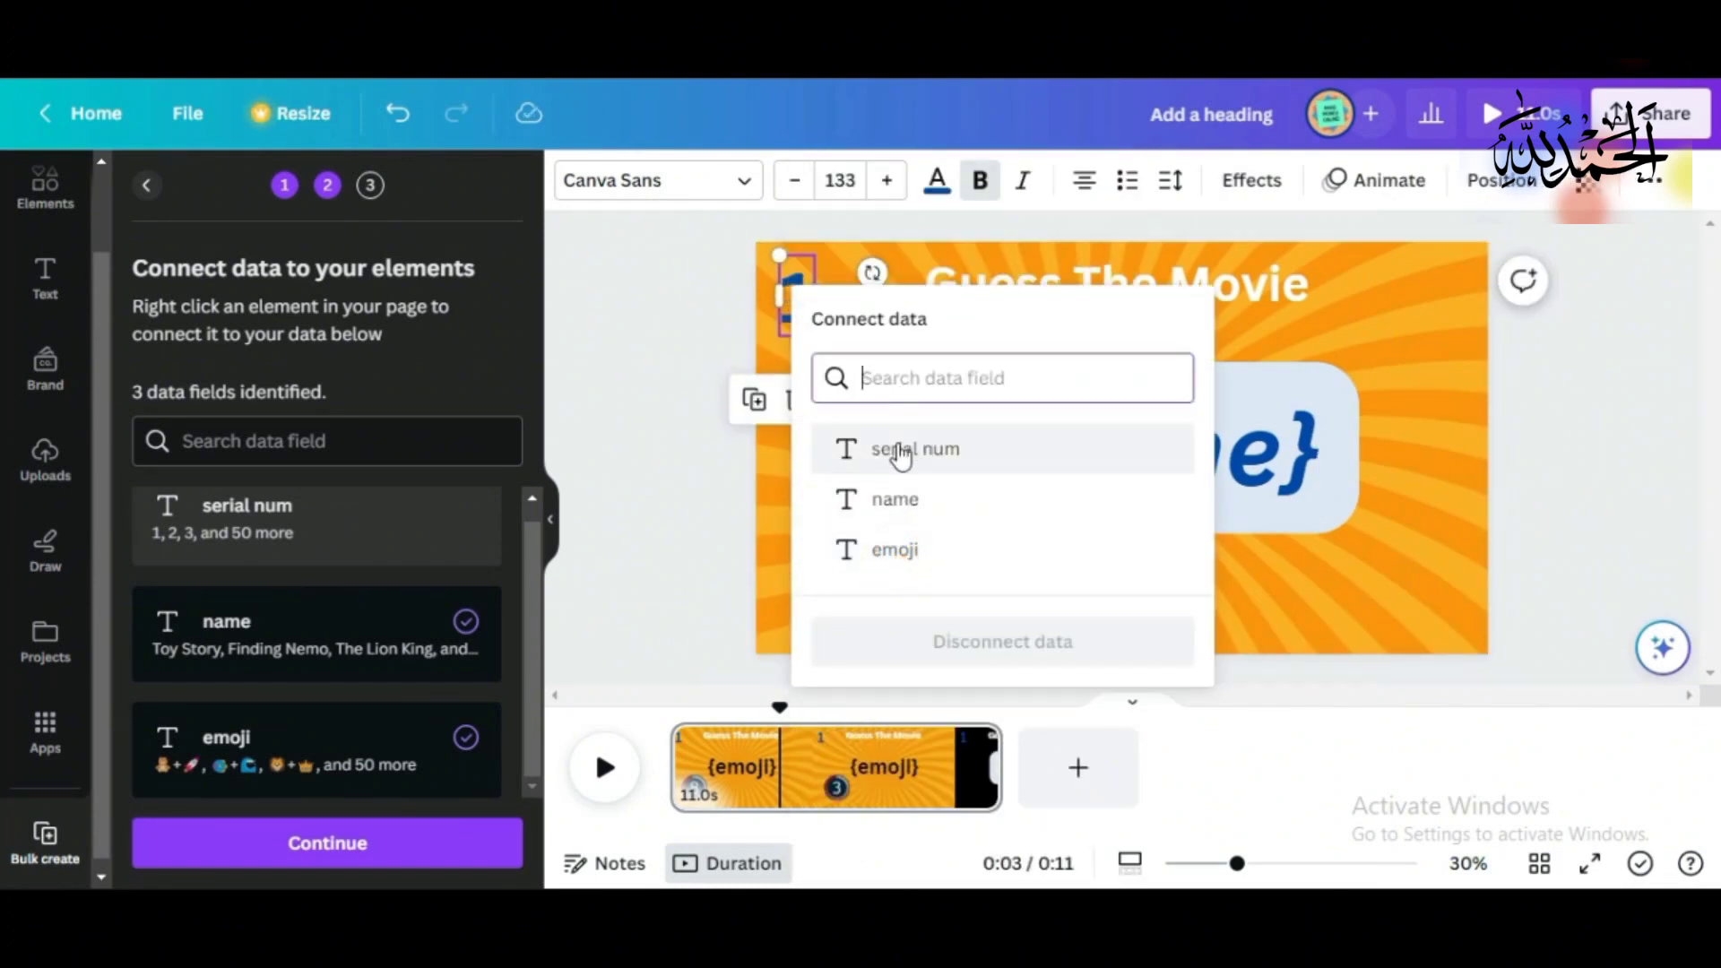
left_click(901, 453)
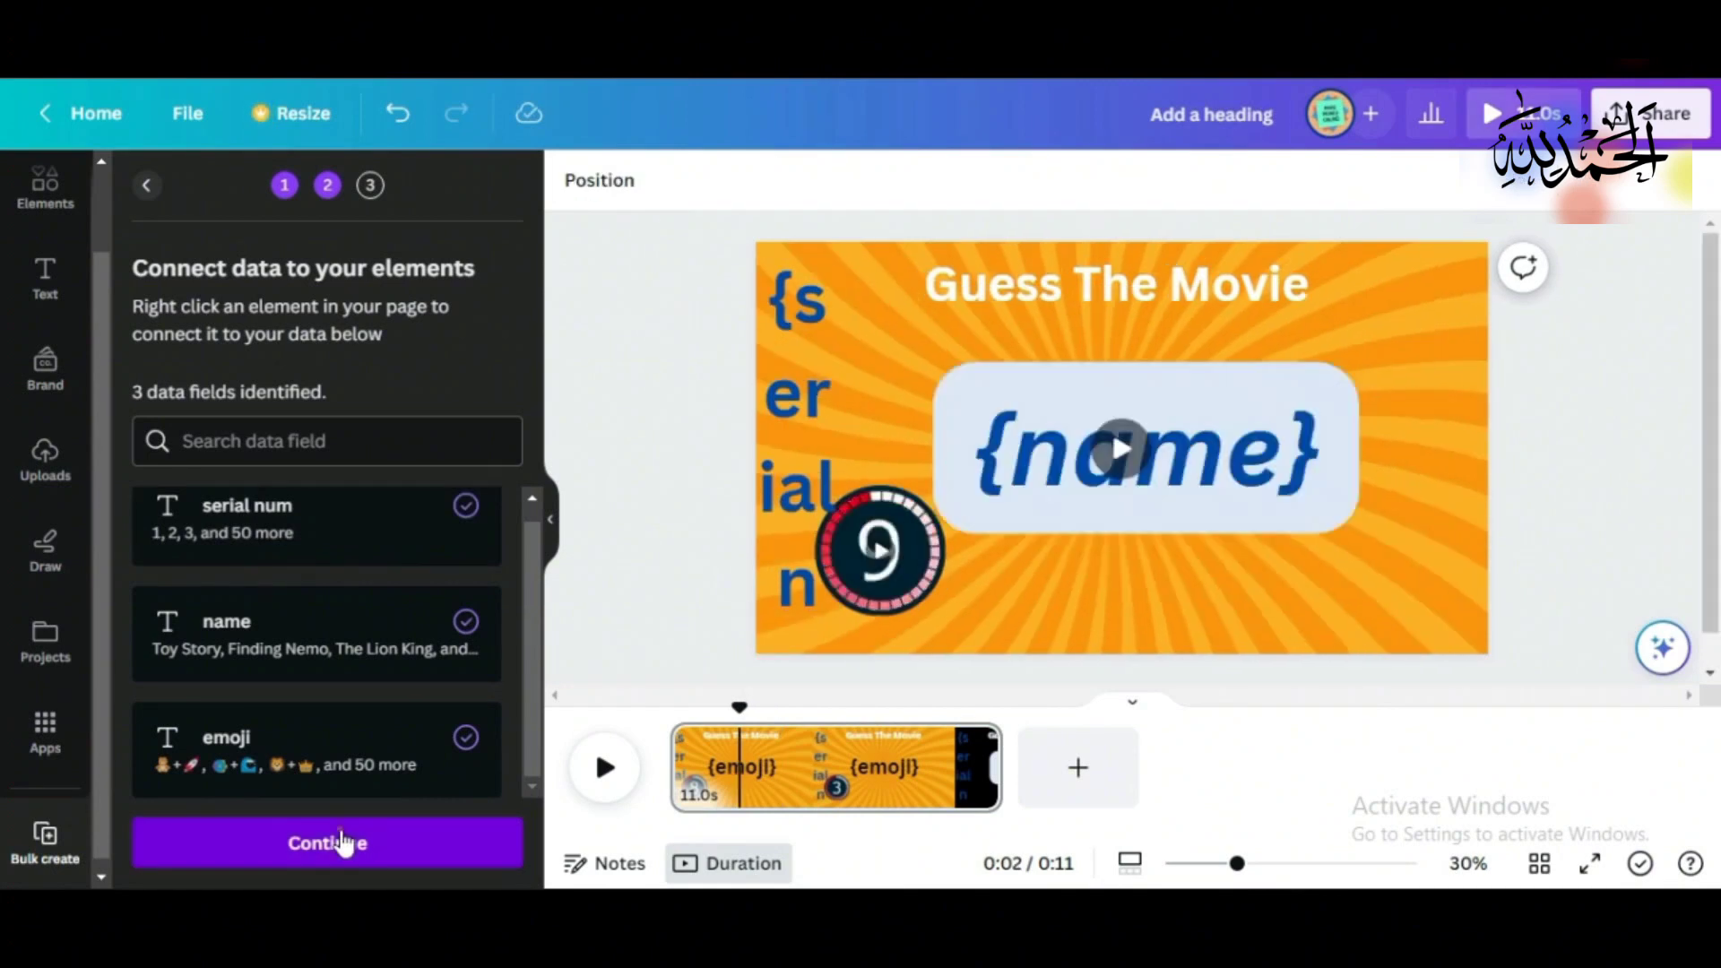
Step: Continue with the connected fields and generate 50 pages from all selected data rows
left_click(339, 841)
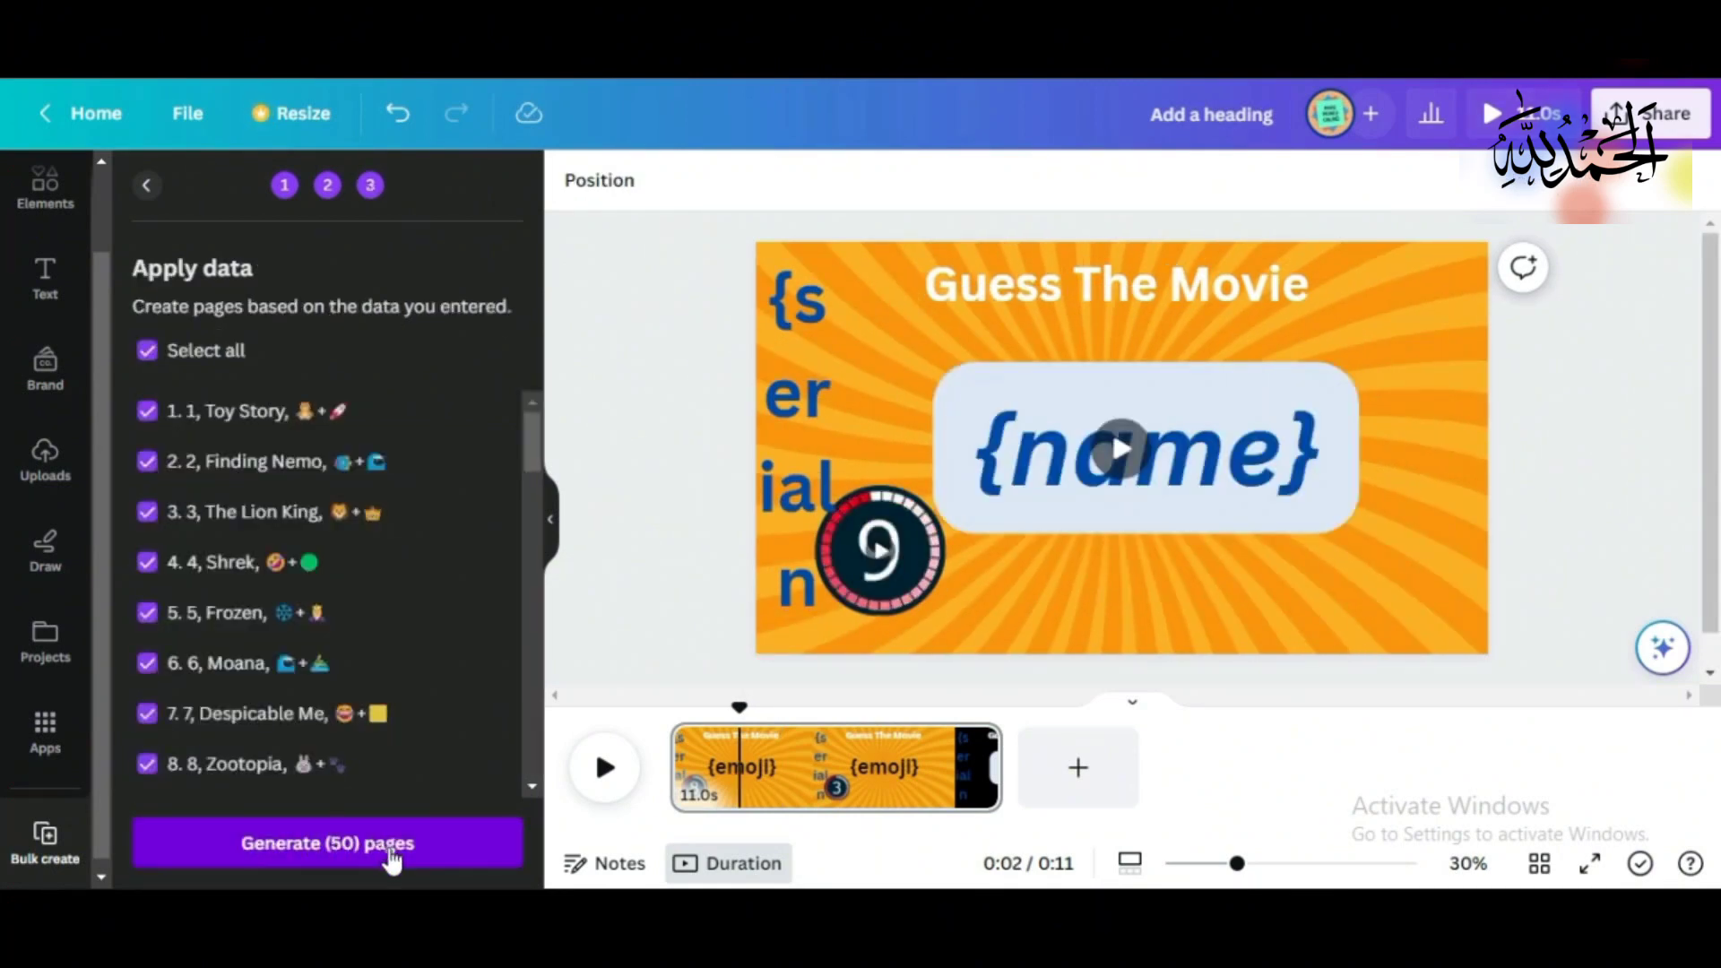
left_click(391, 858)
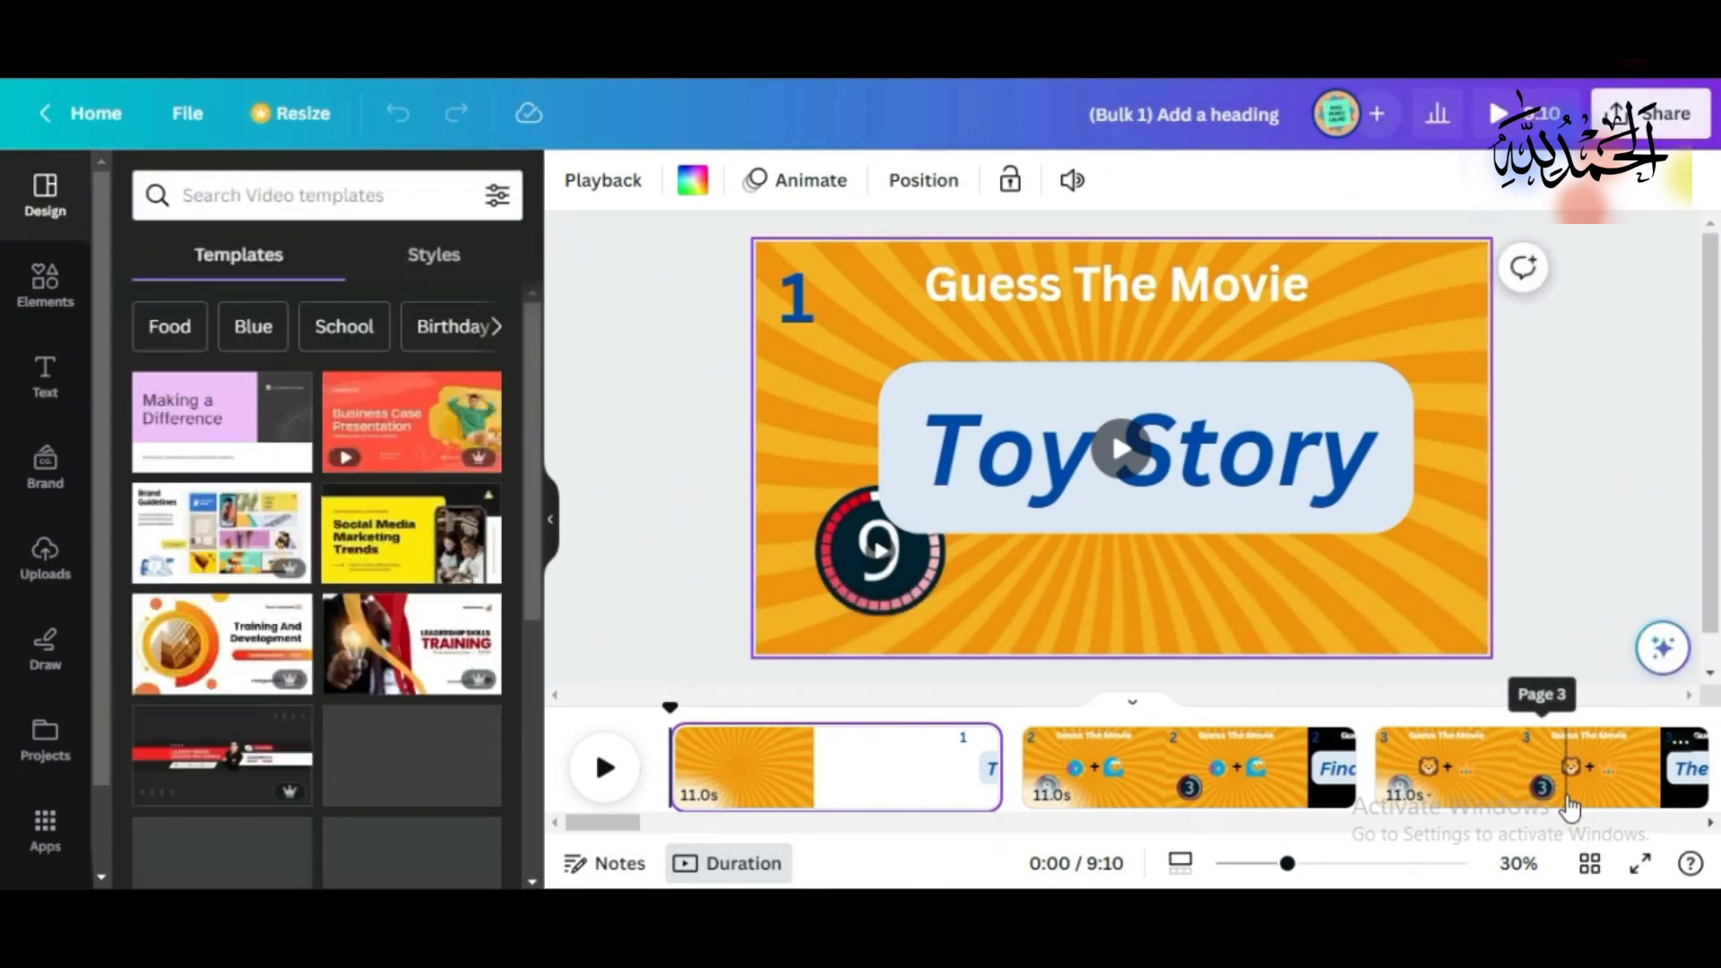
left_click_drag(637, 832, 515, 818)
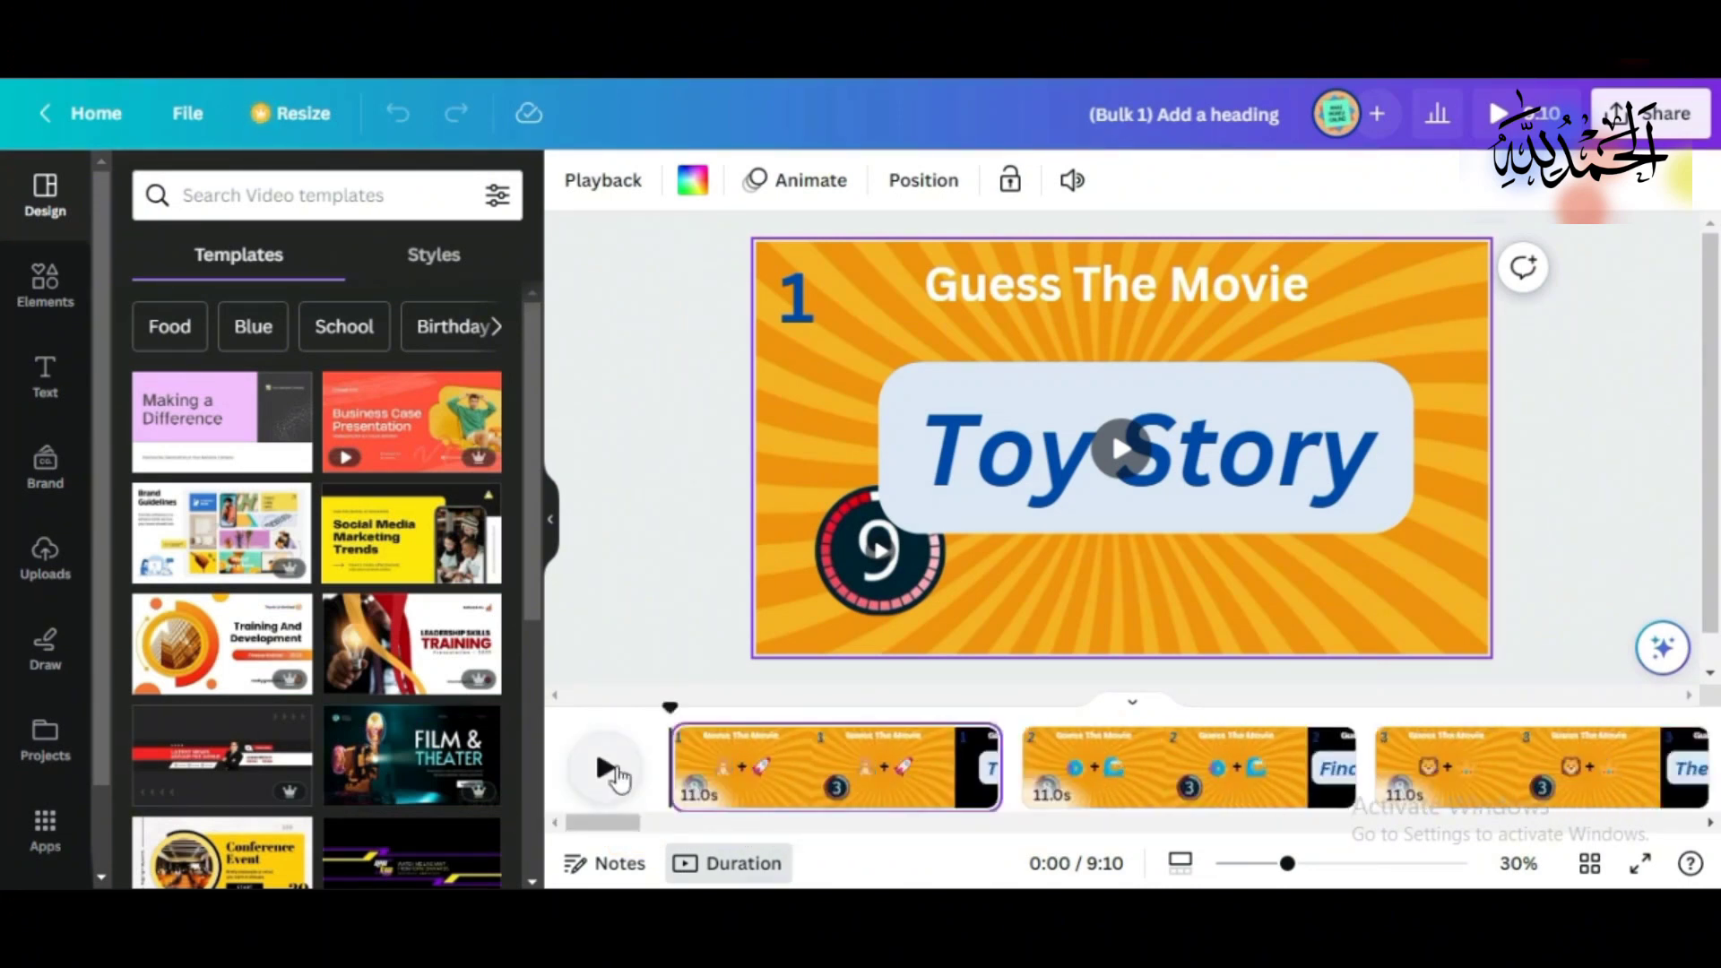
Step: Play the generated pages from the start into page 3, pause, and dismiss the transition tip
left_click(607, 763)
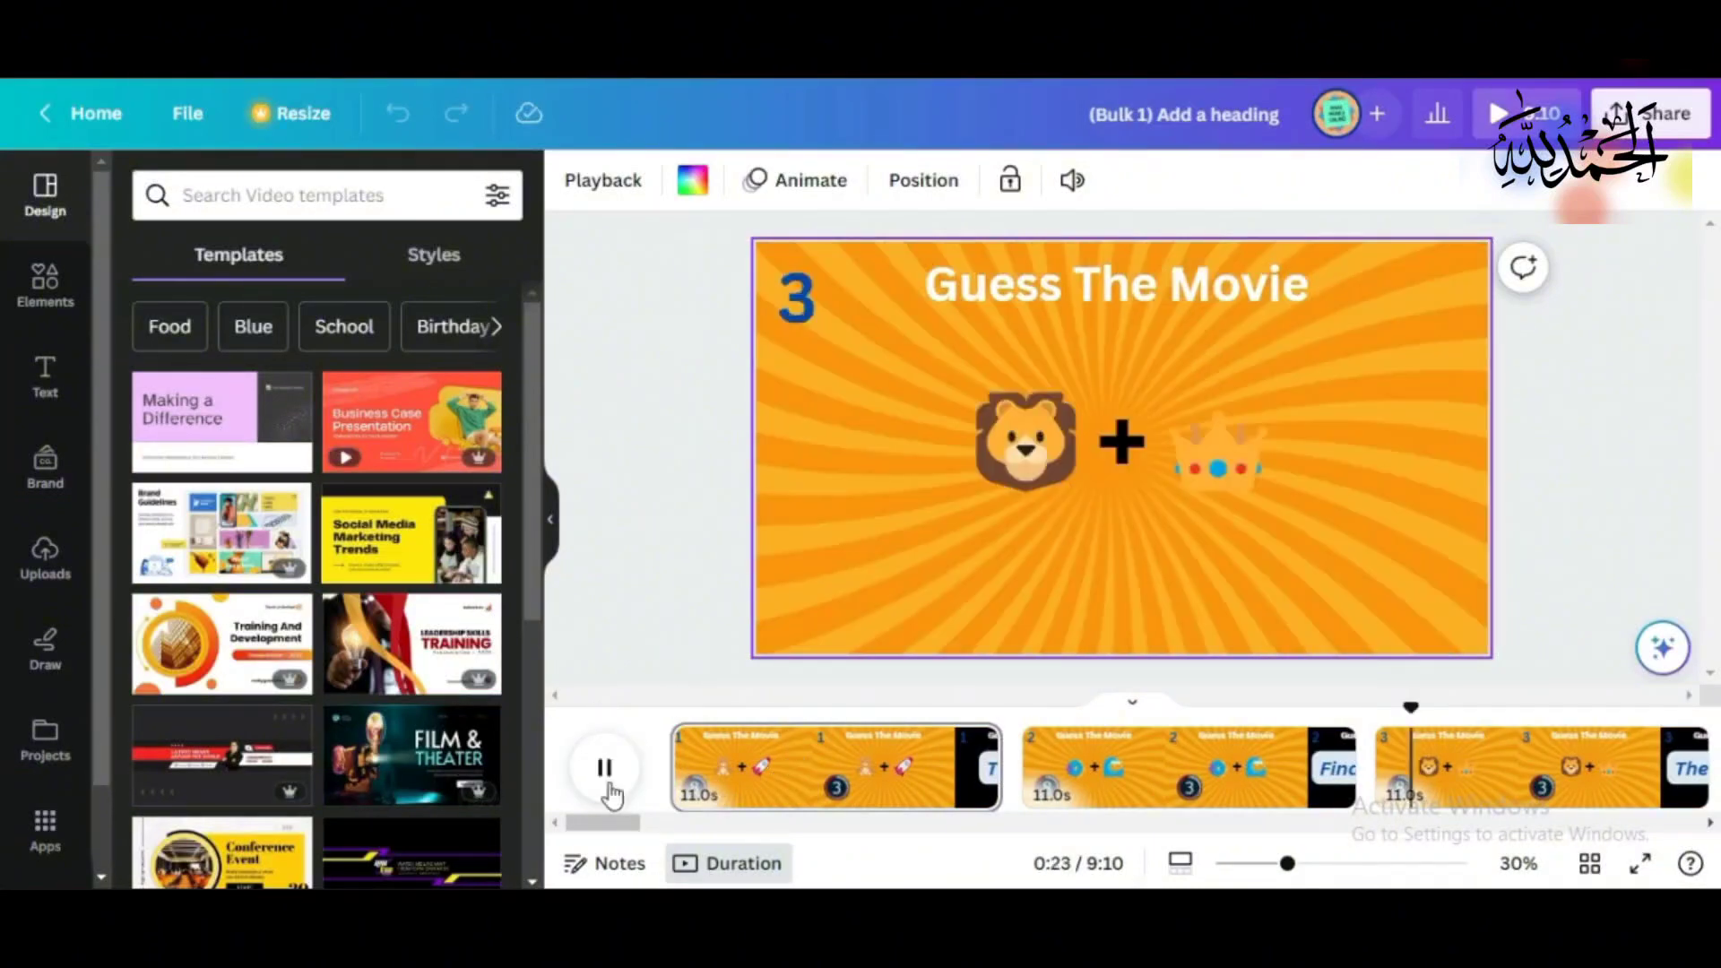
key("space")
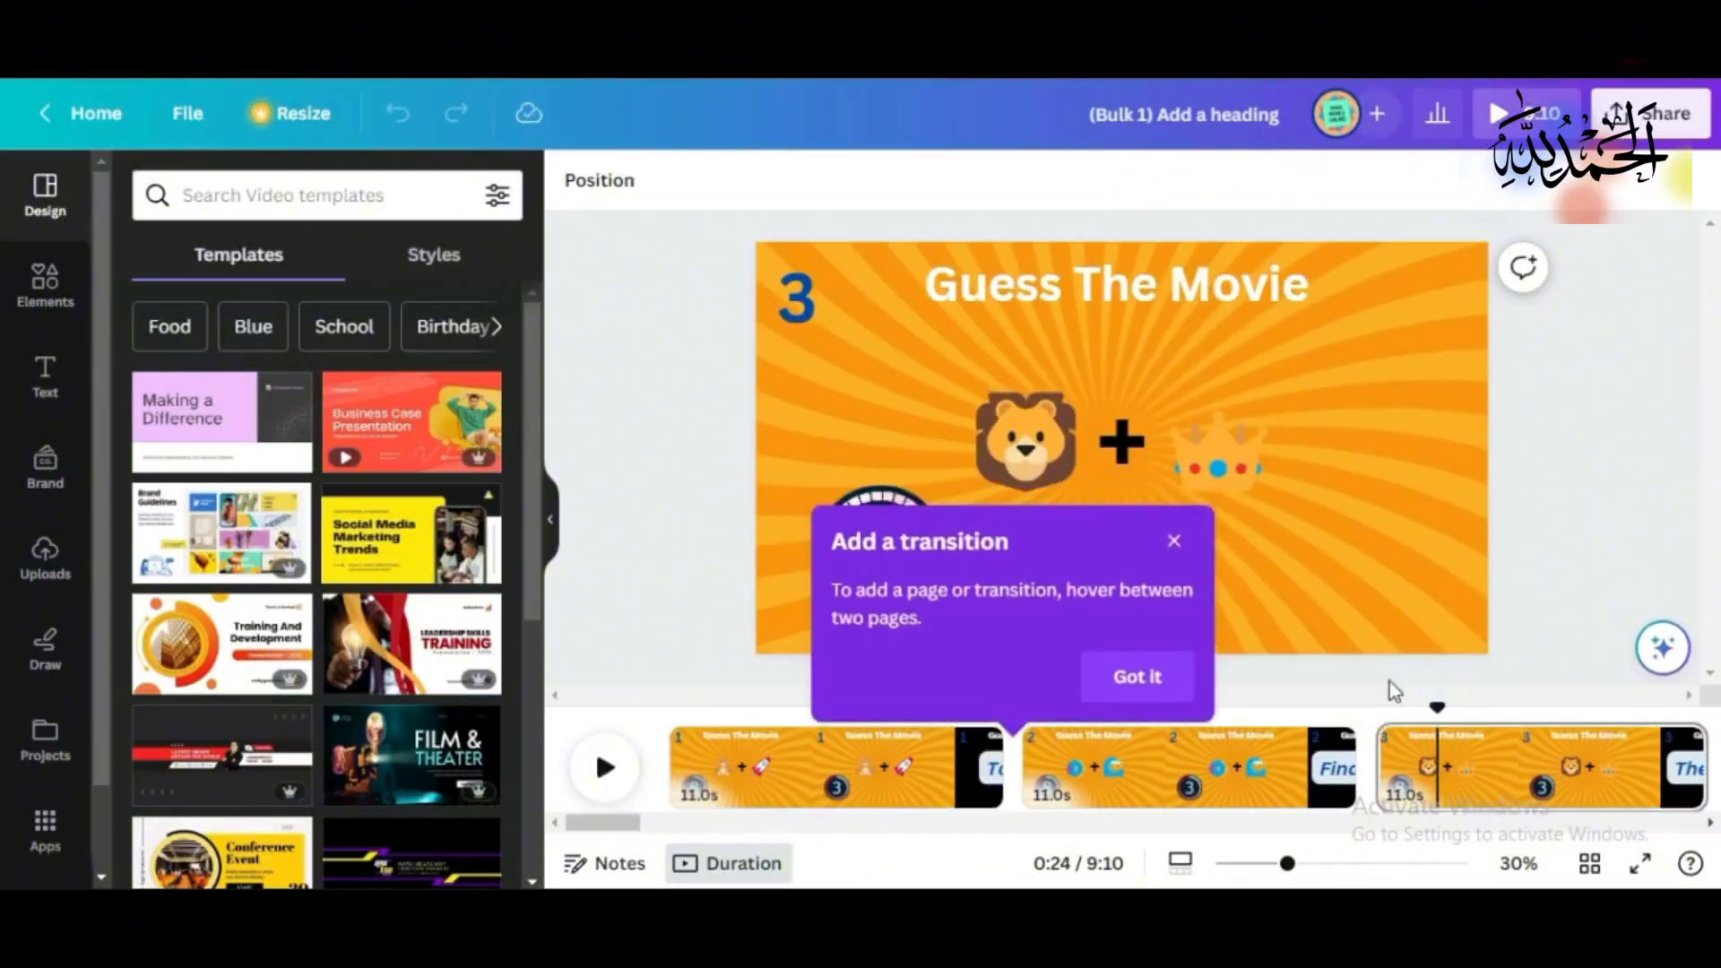
left_click(1173, 542)
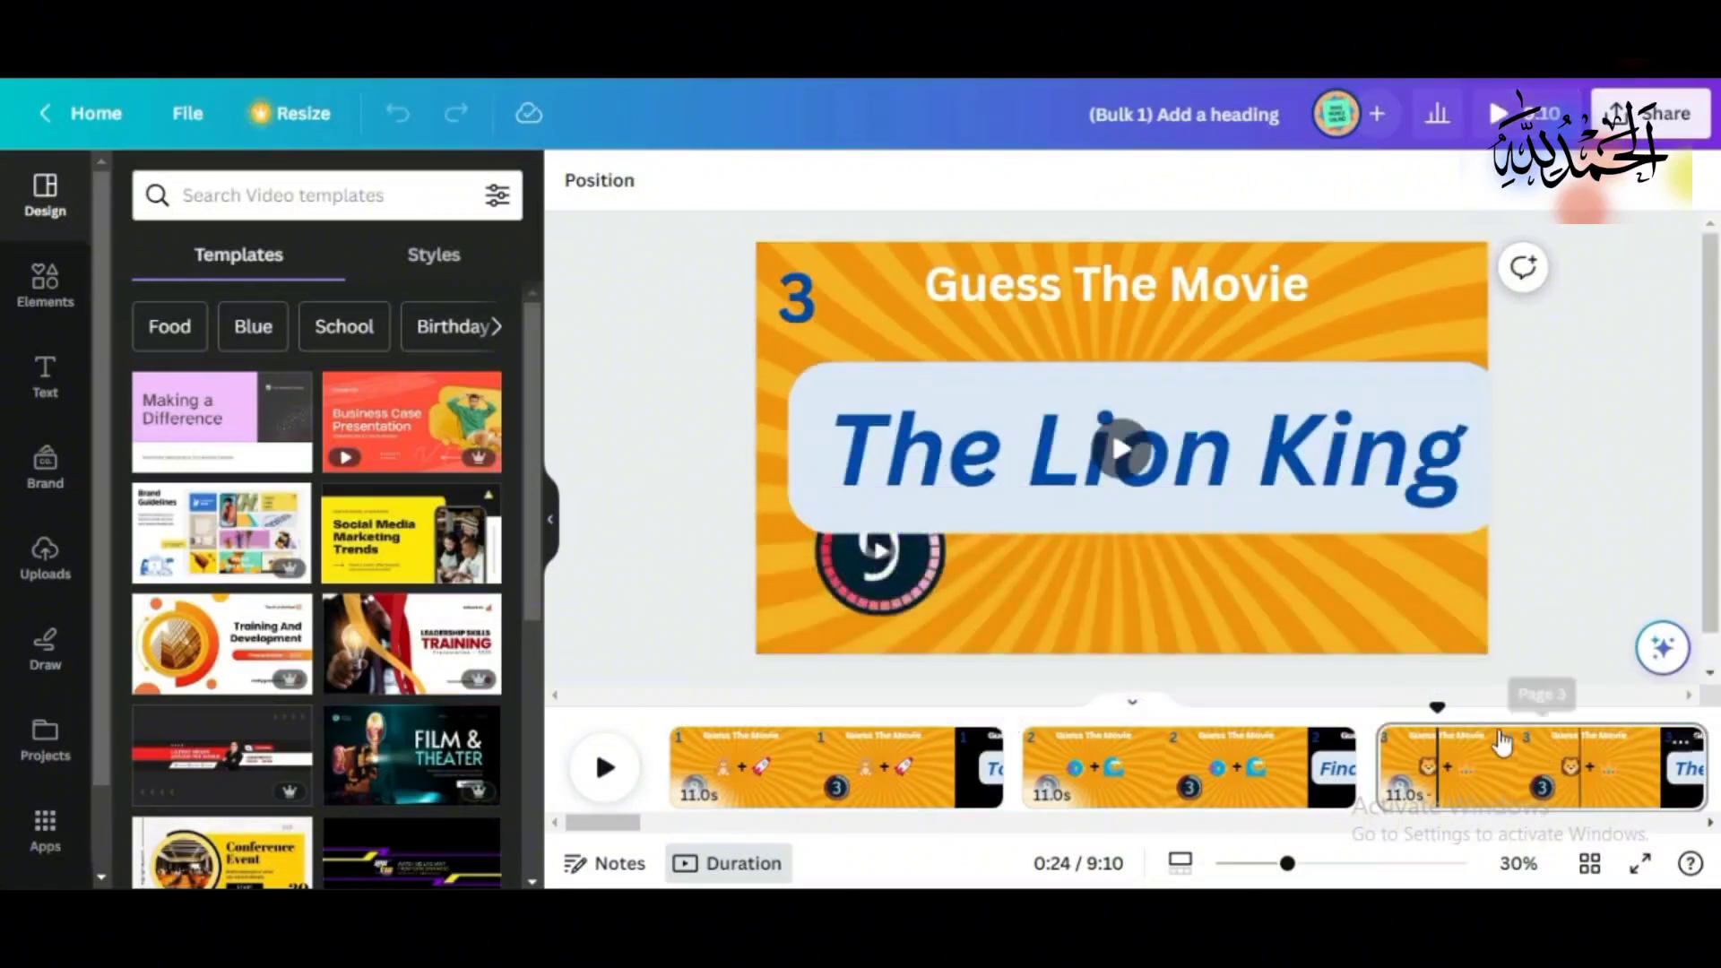
Step: Review the download settings for an MP4 video of all pages at 1080p and close them without downloading
left_click(1651, 113)
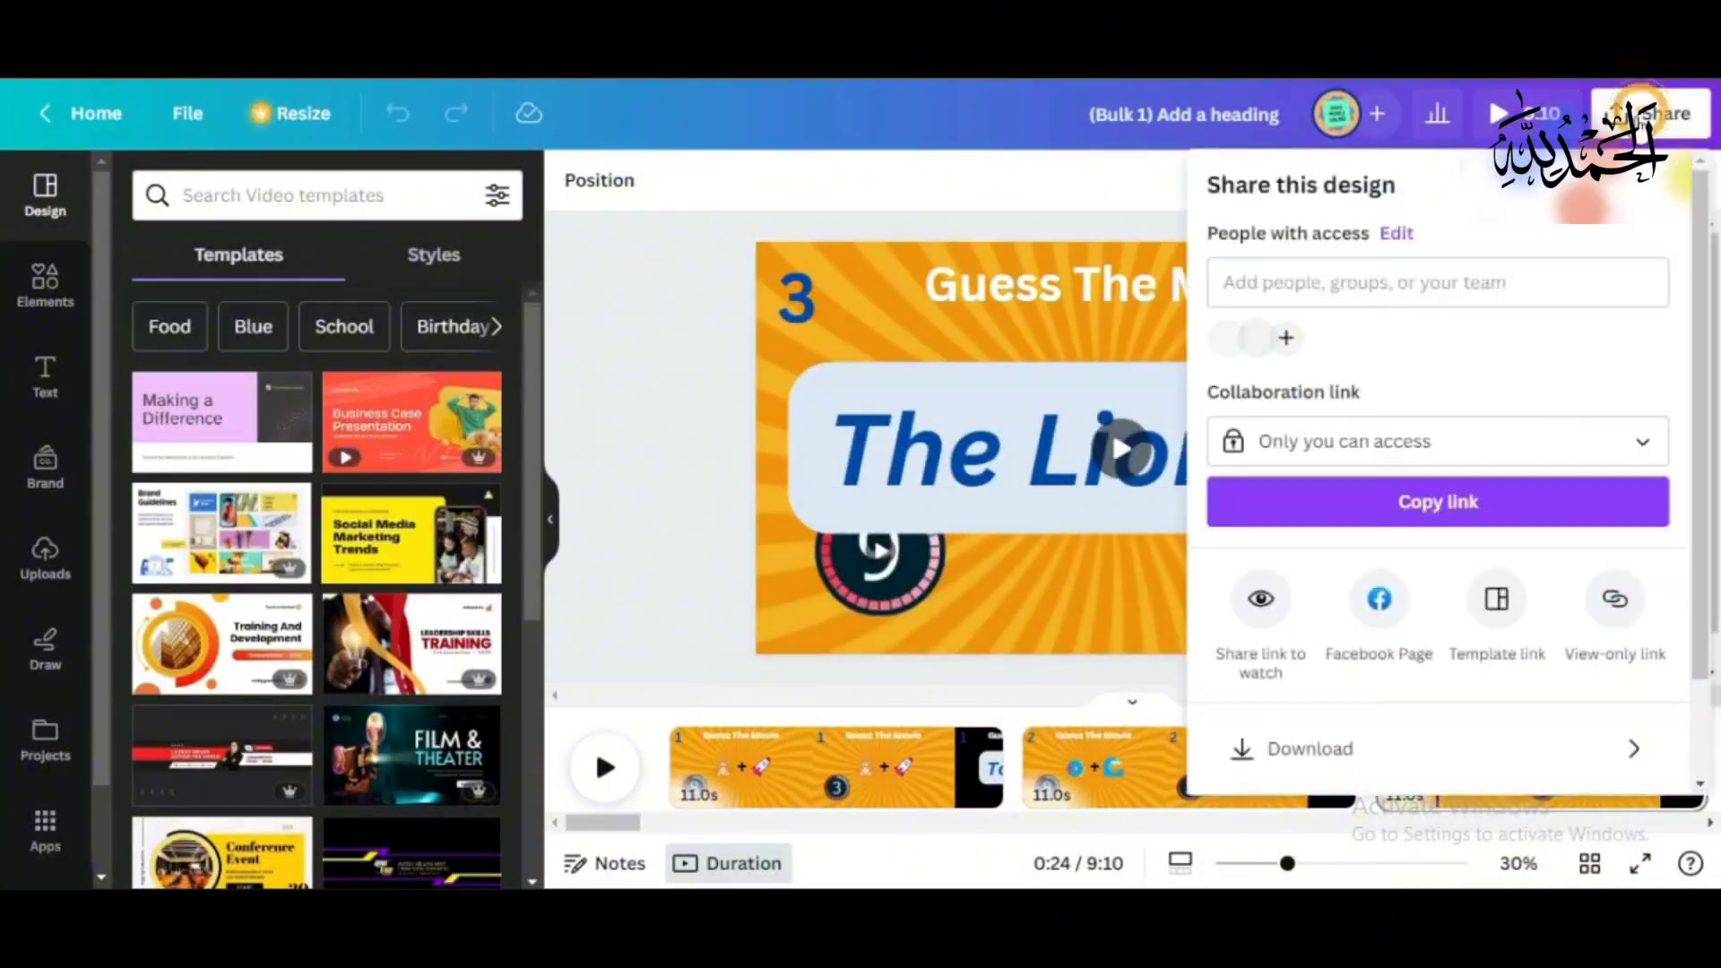
scroll(1605, 584, "down", 2)
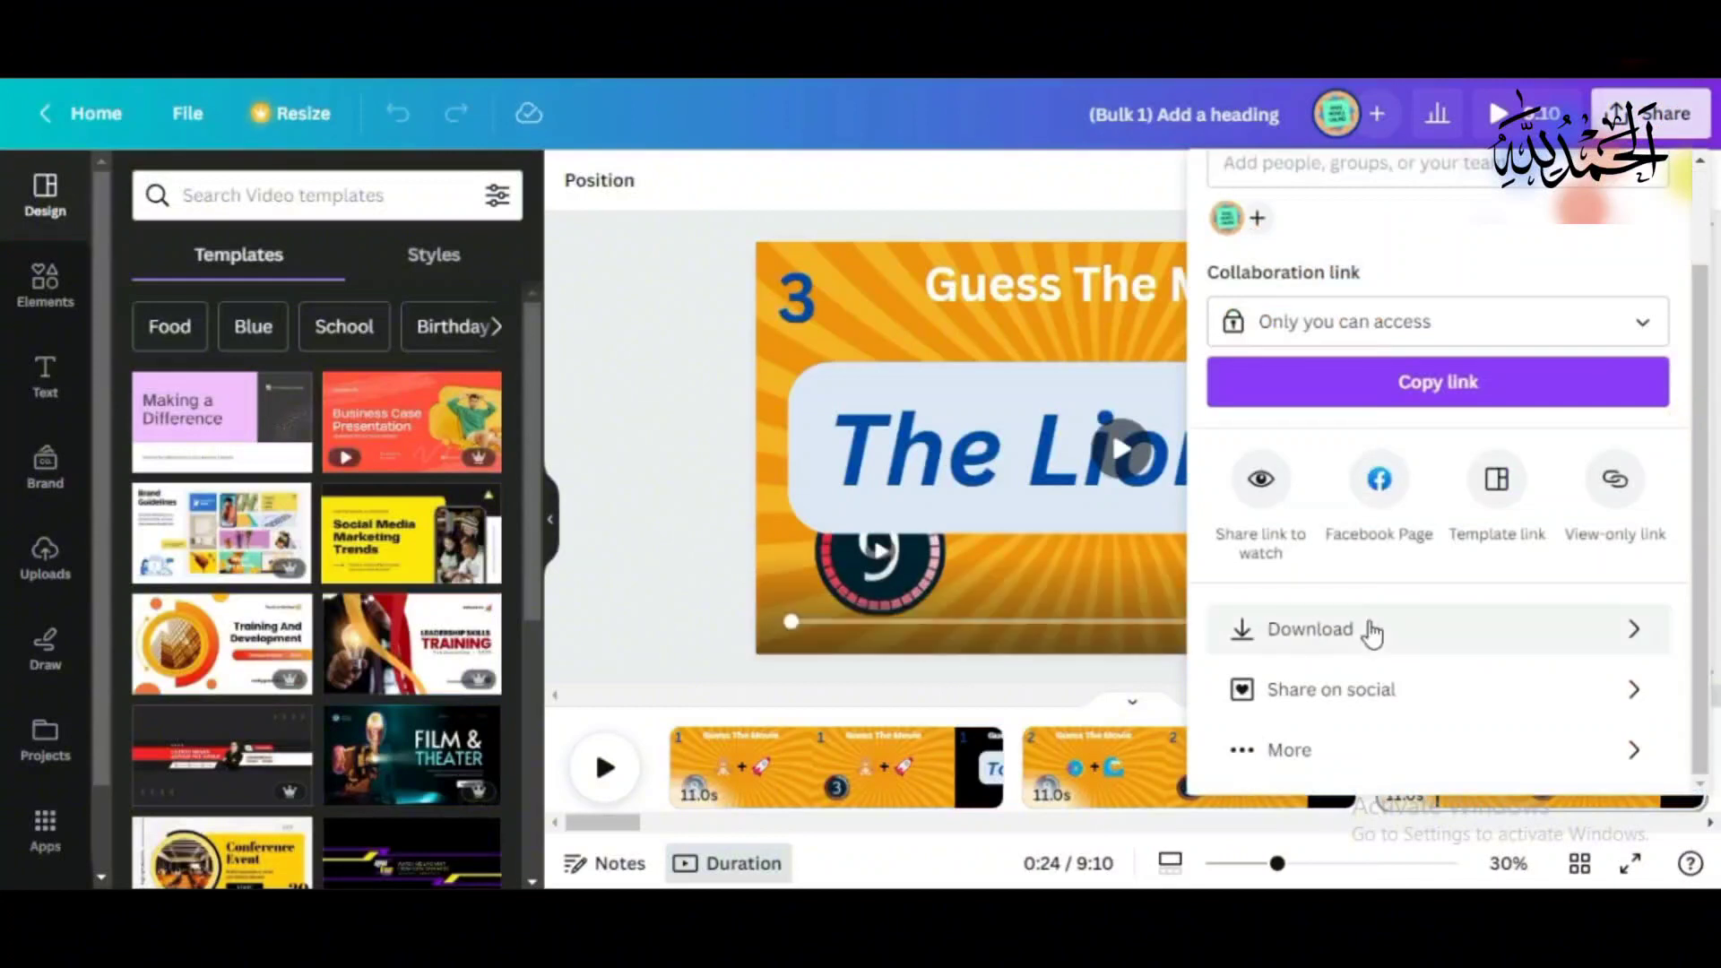
left_click(1371, 631)
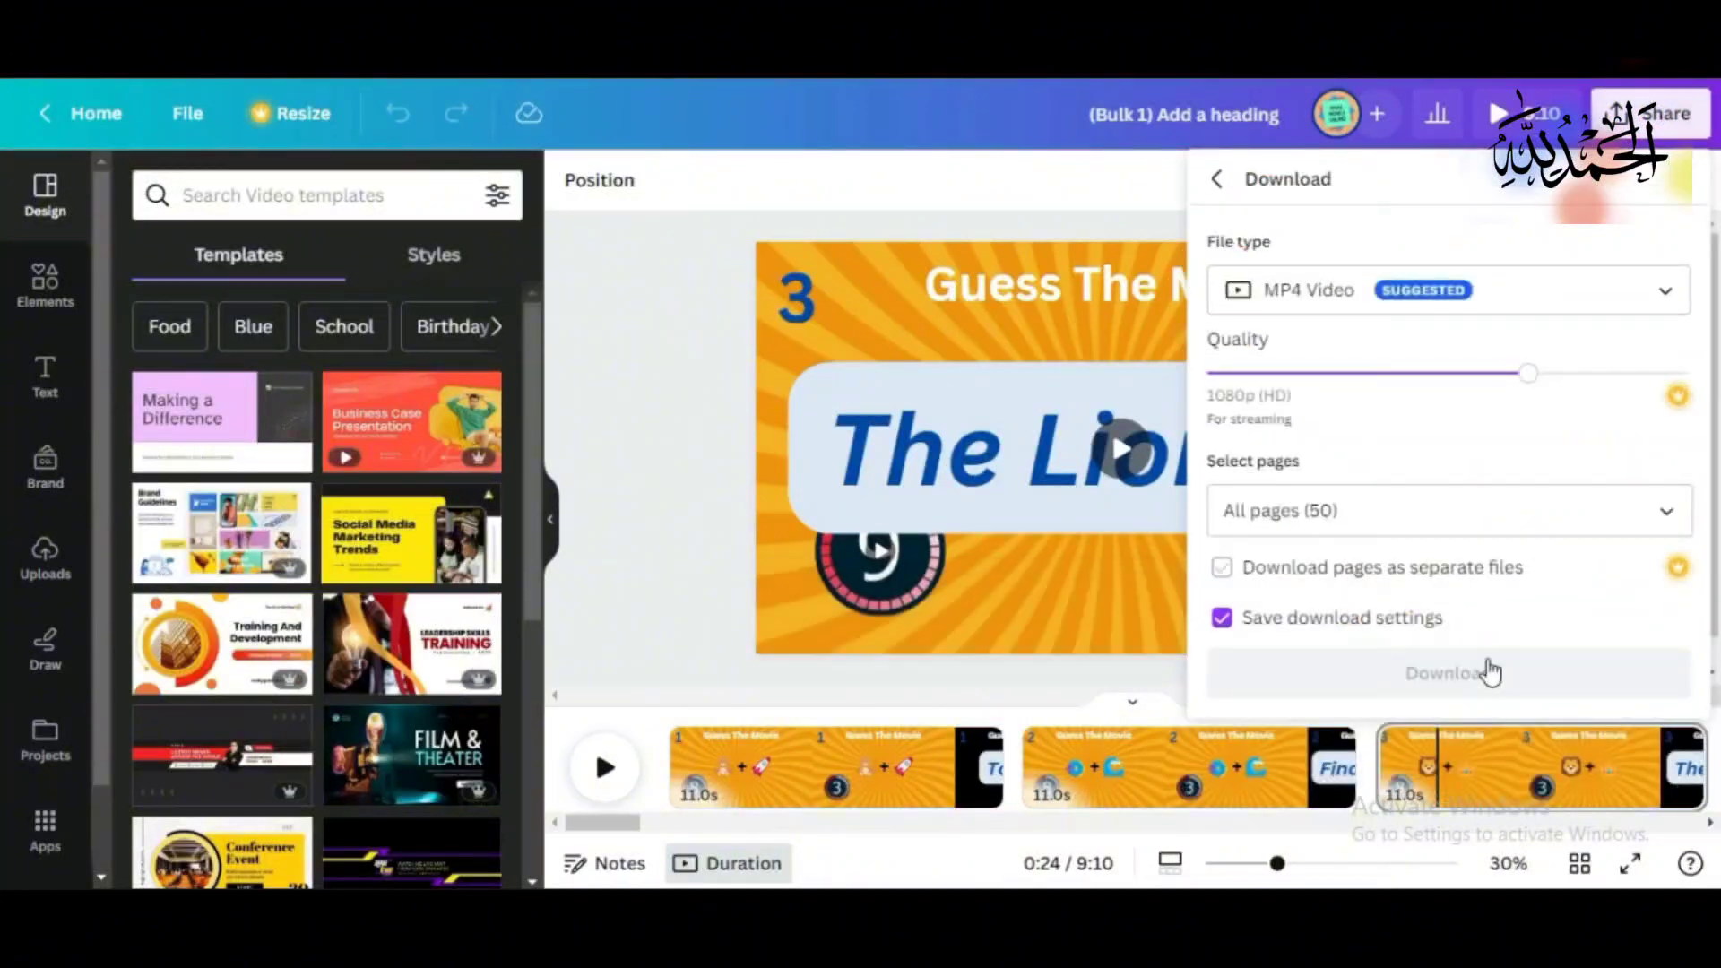
left_click(1713, 350)
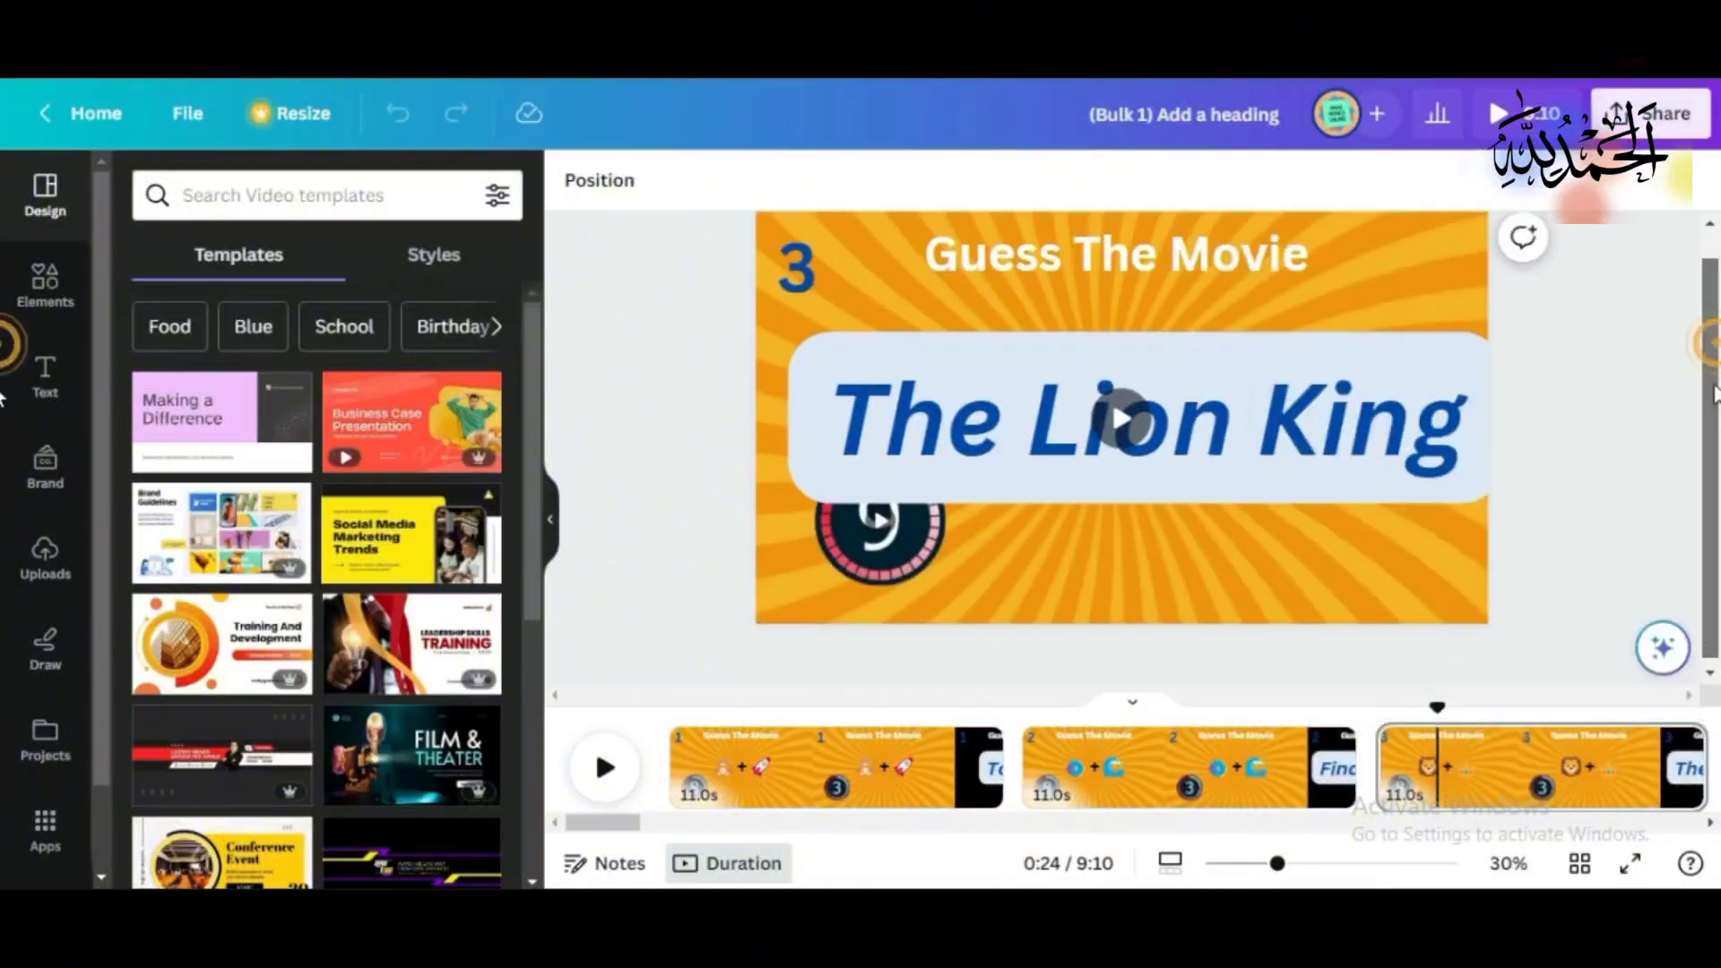
left_click(1649, 113)
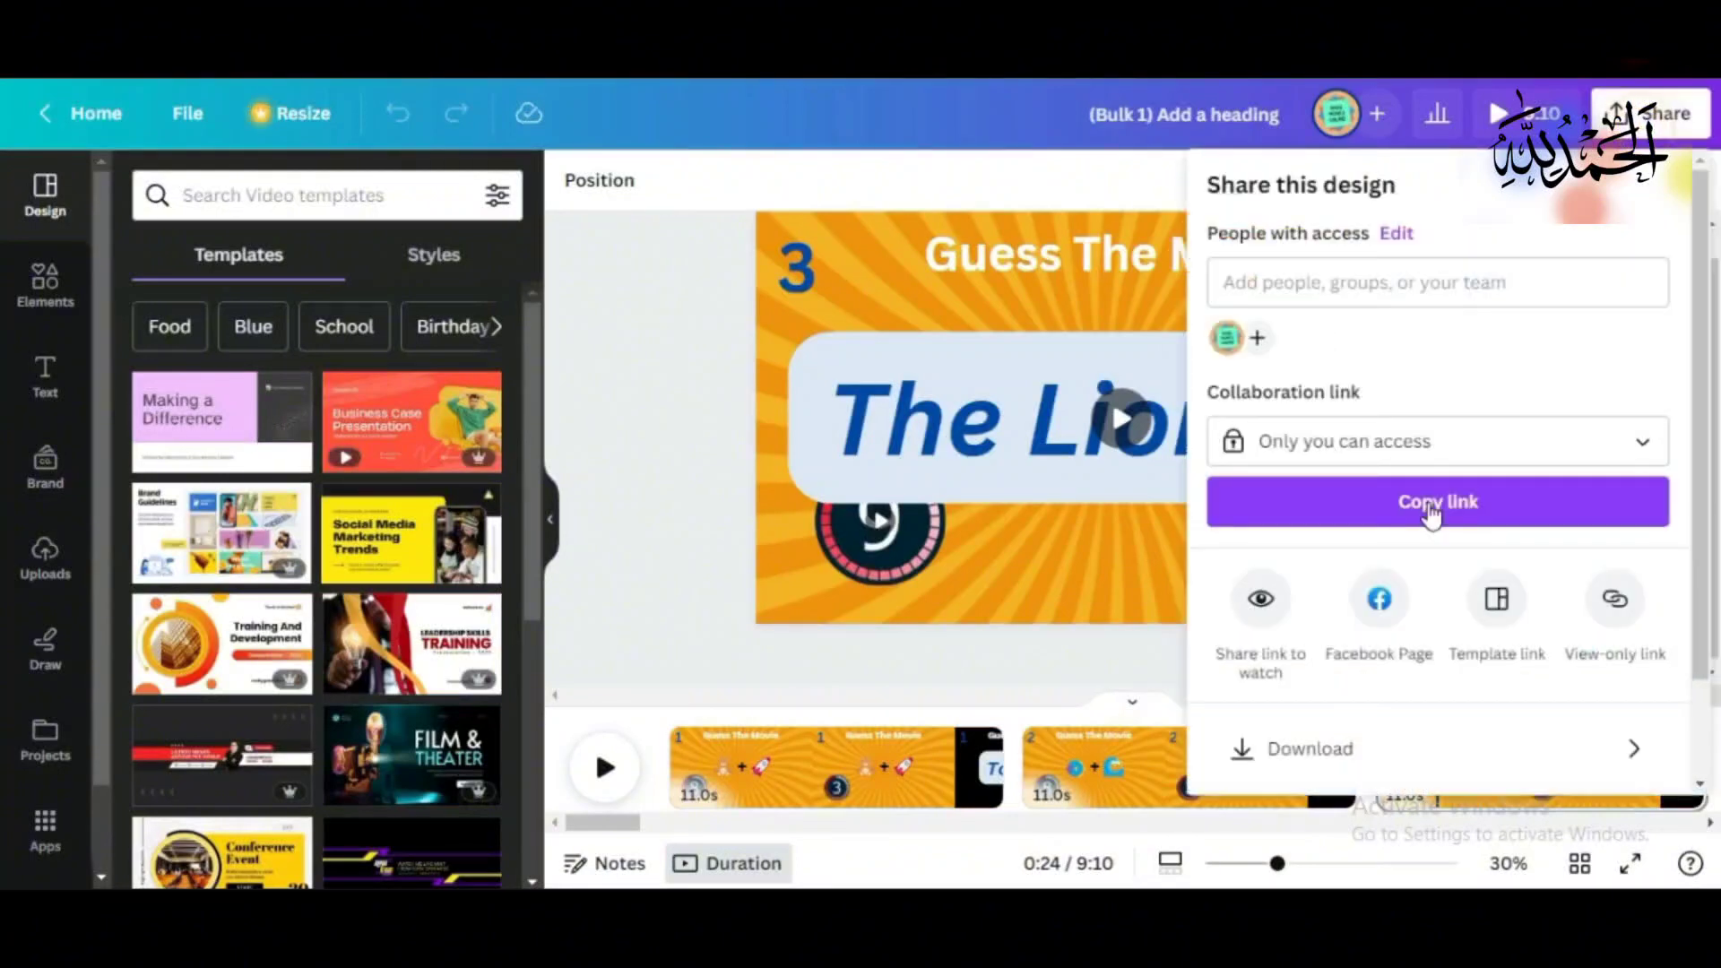
left_click(1319, 749)
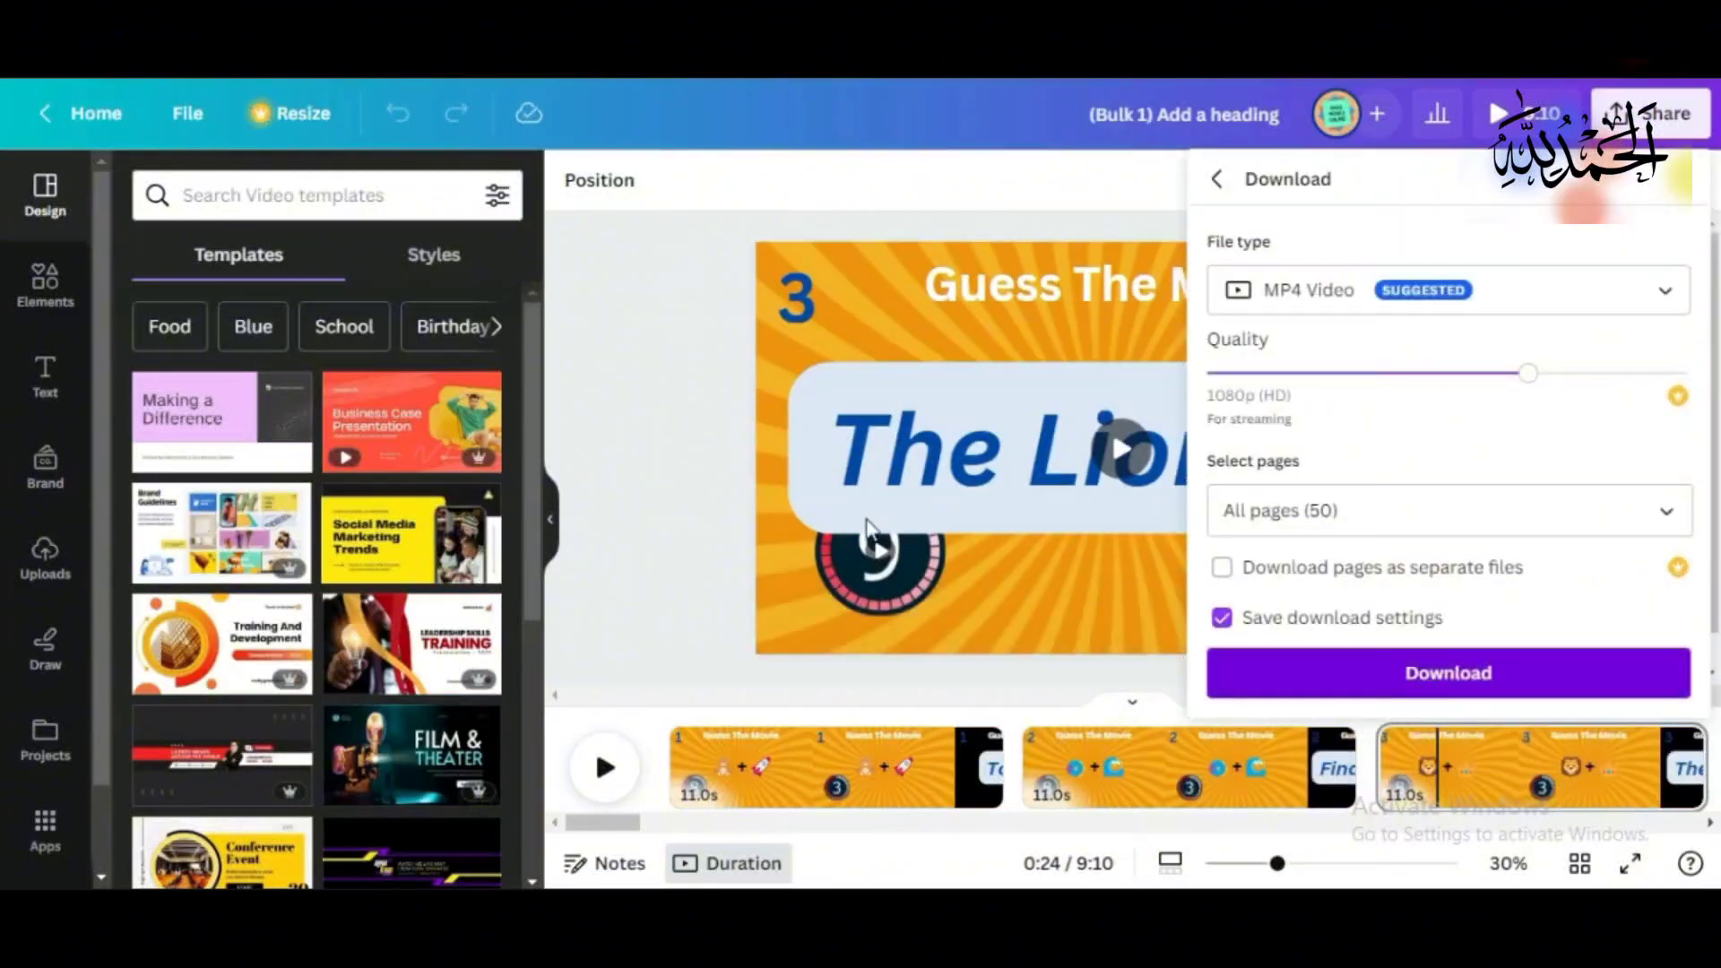
left_click(632, 563)
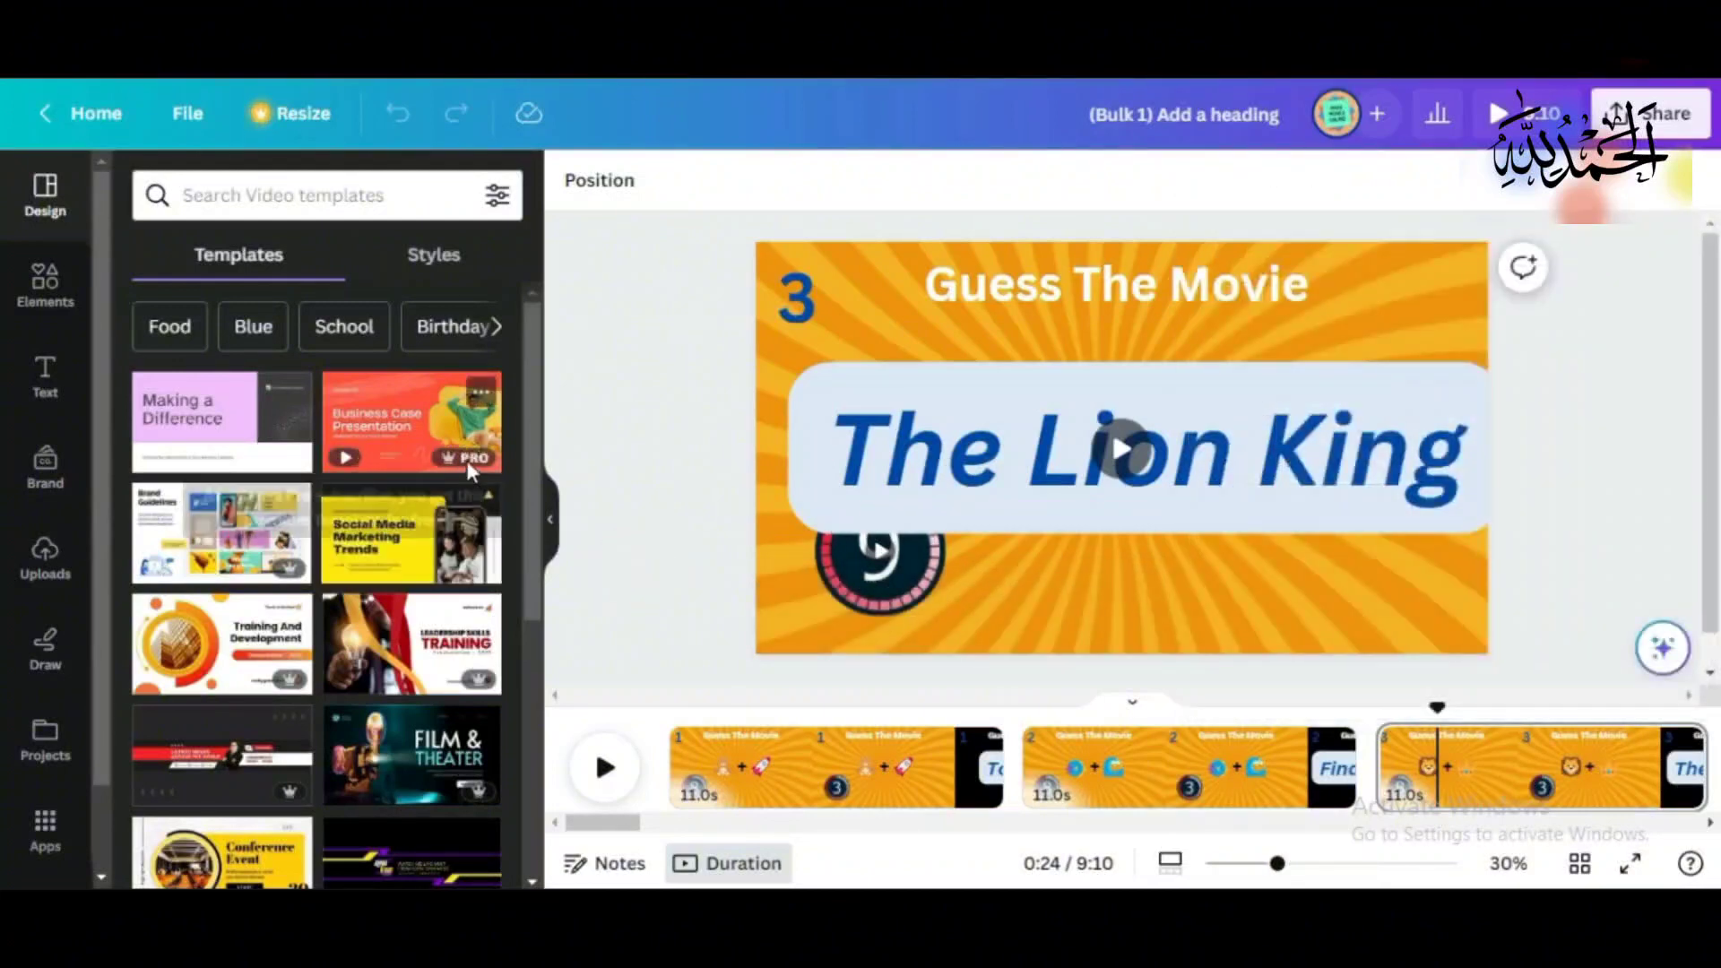